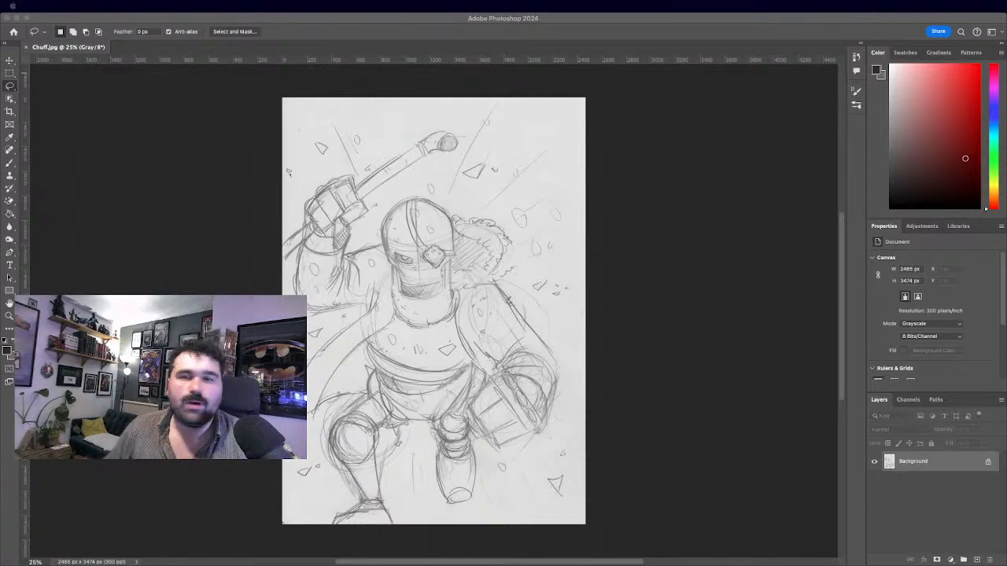
# Rename the Background layer holding the pencil sketch as Guide.
pyautogui.click(288, 172)
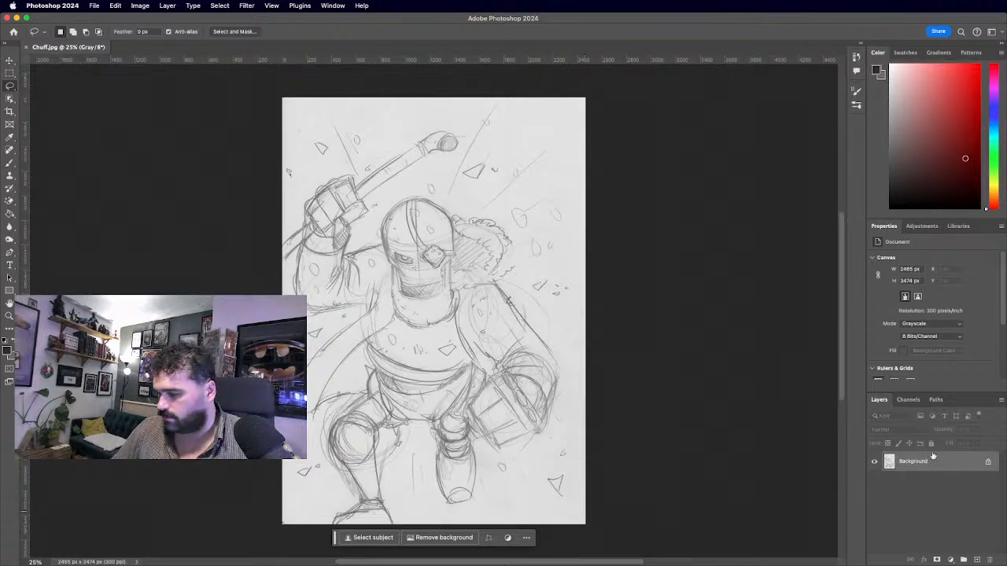
pyautogui.press('super+Tab')
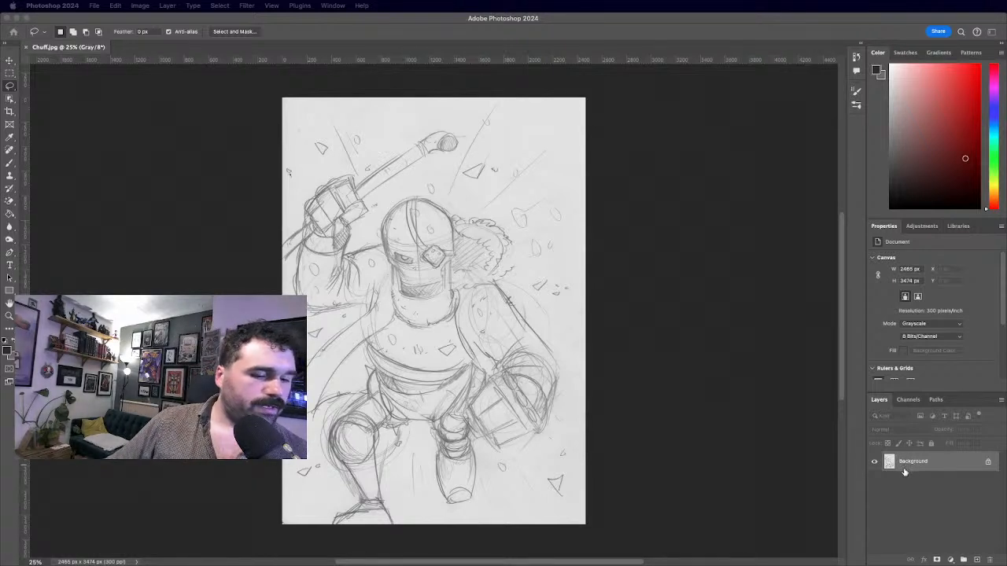
pyautogui.write('Guide')
pyautogui.press('Return')
# Add a new layer above the Guide layer and name it line.
pyautogui.click(978, 560)
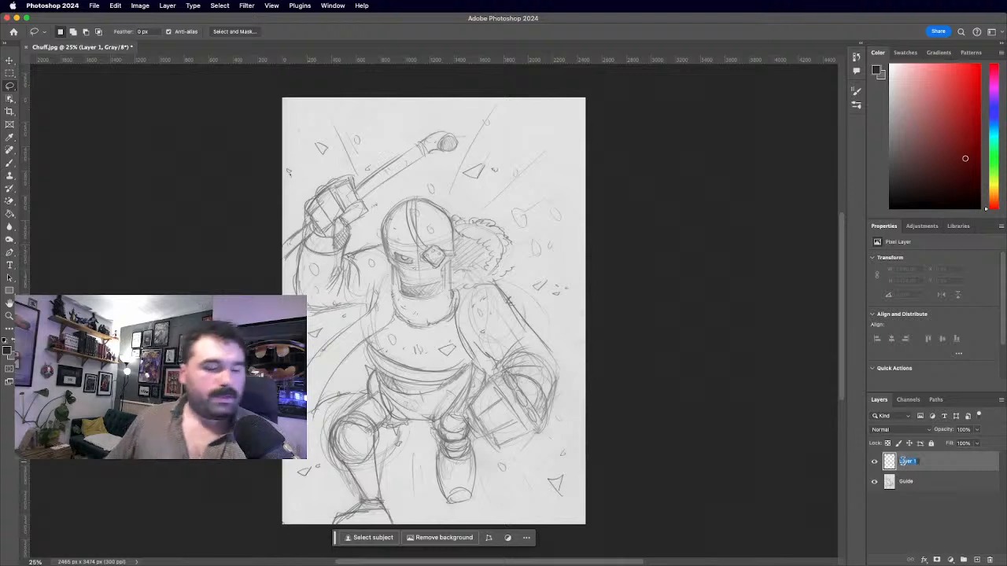
pyautogui.write('I')
pyautogui.write('ine')
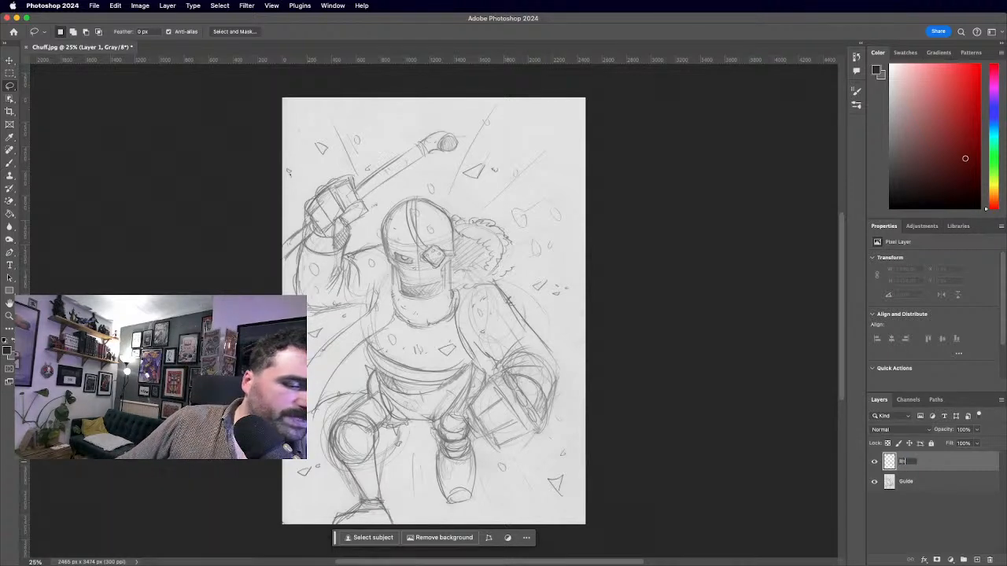
pyautogui.press('Return')
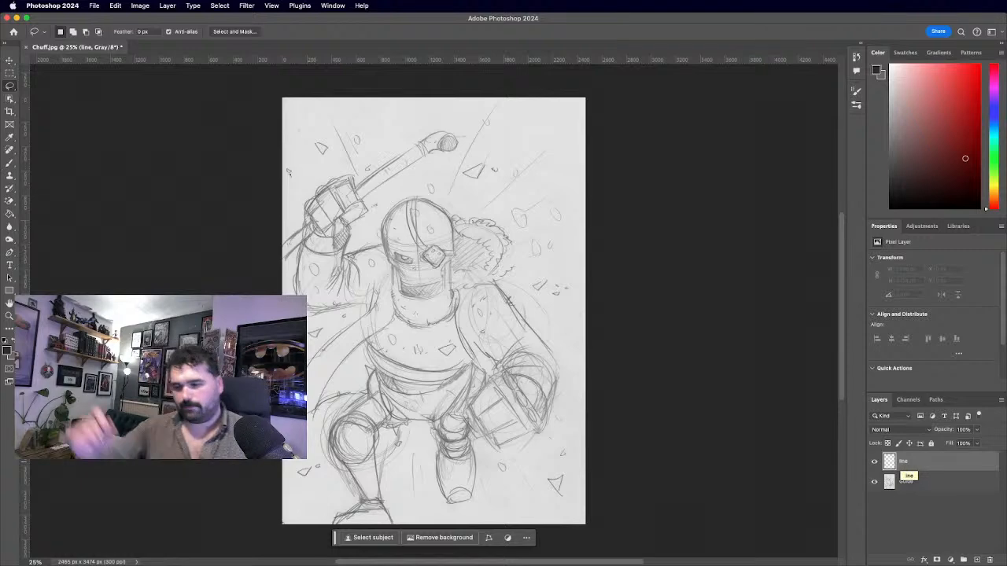
# Lower the opacity of the Guide layer to fade the pencil sketch.
pyautogui.press('super+plus')
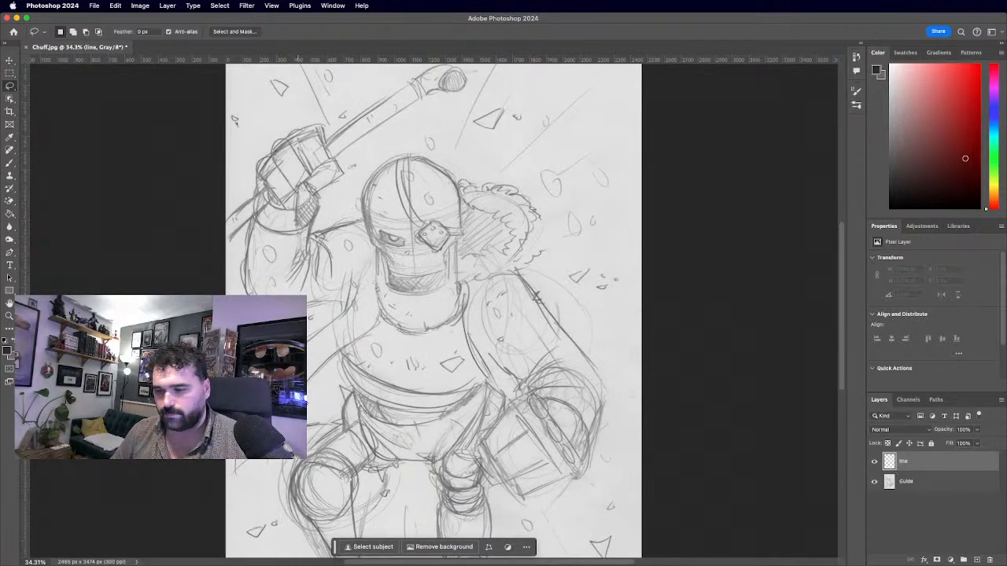
pyautogui.click(925, 481)
pyautogui.click(977, 430)
pyautogui.click(958, 443)
# Add a new layer, place it beneath the Guide layer and name it page.
pyautogui.click(939, 464)
pyautogui.click(977, 559)
pyautogui.moveTo(940, 470); pyautogui.dragTo(942, 501)
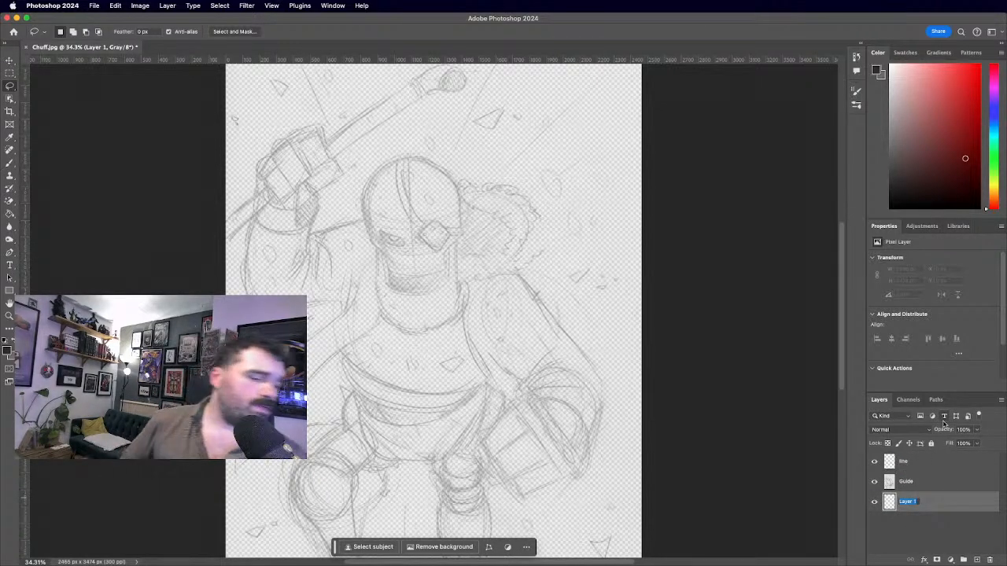
pyautogui.write('page')
pyautogui.press('Return')
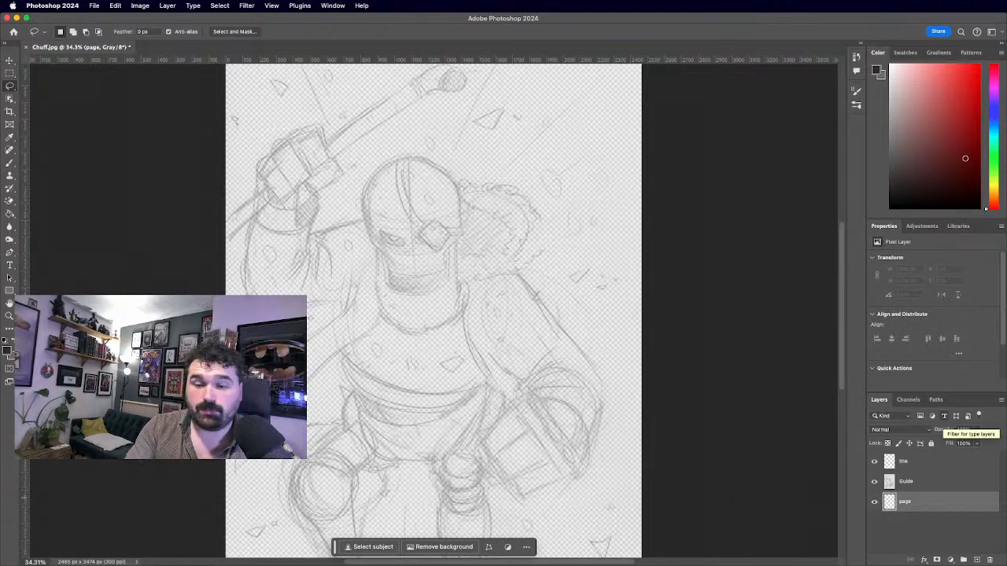
# Fill the page layer with a white foreground colour, and switch to the Brush tool.
pyautogui.click(7, 351)
pyautogui.click(794, 299)
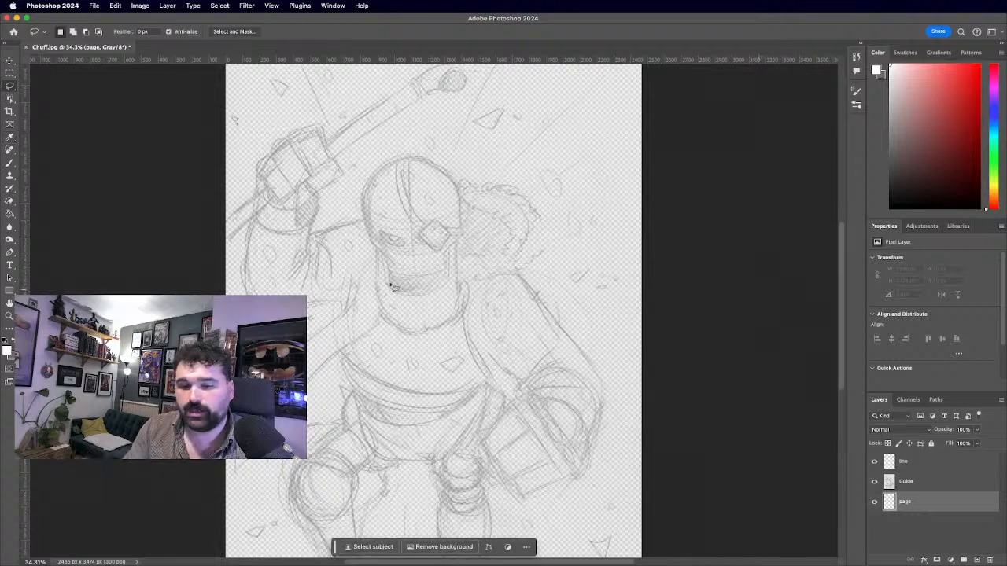
pyautogui.click(11, 215)
pyautogui.click(330, 277)
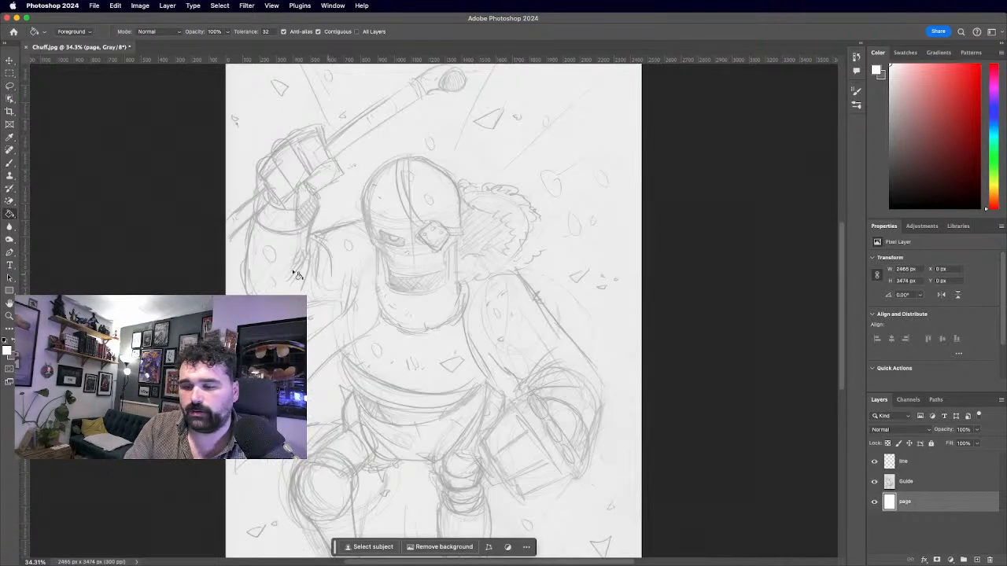
pyautogui.click(11, 163)
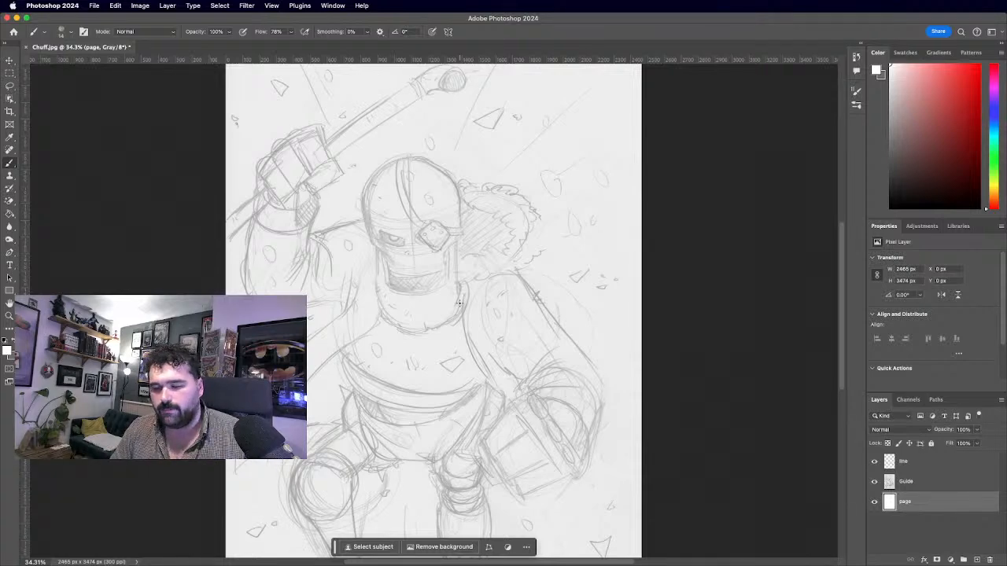
# Examine the faded character sketch at different zoom levels and canvas rotations.
pyautogui.scroll(-4, 459, 303)
pyautogui.scroll(3, 460, 303)
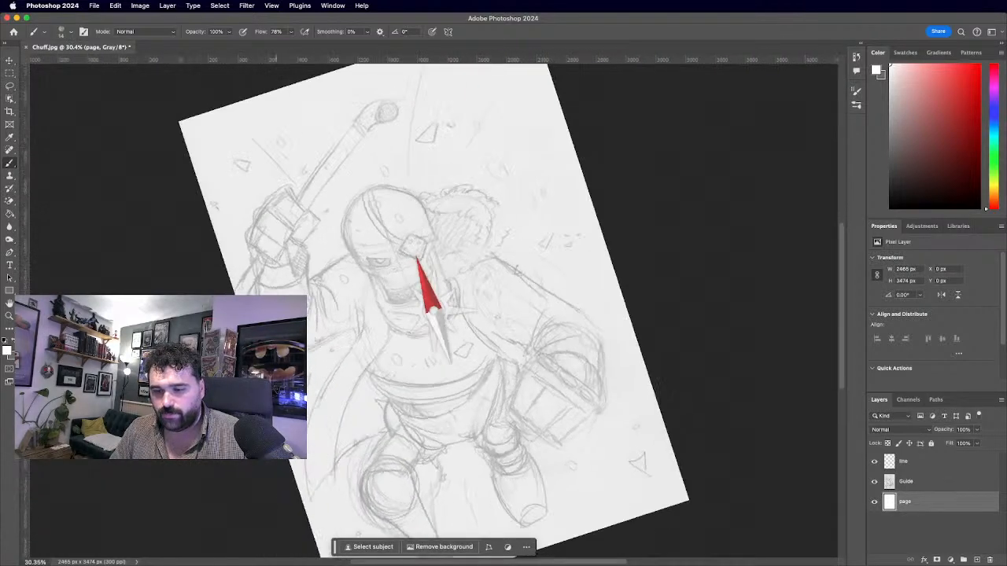
pyautogui.scroll(-3, 434, 310)
pyautogui.scroll(3, 455, 435)
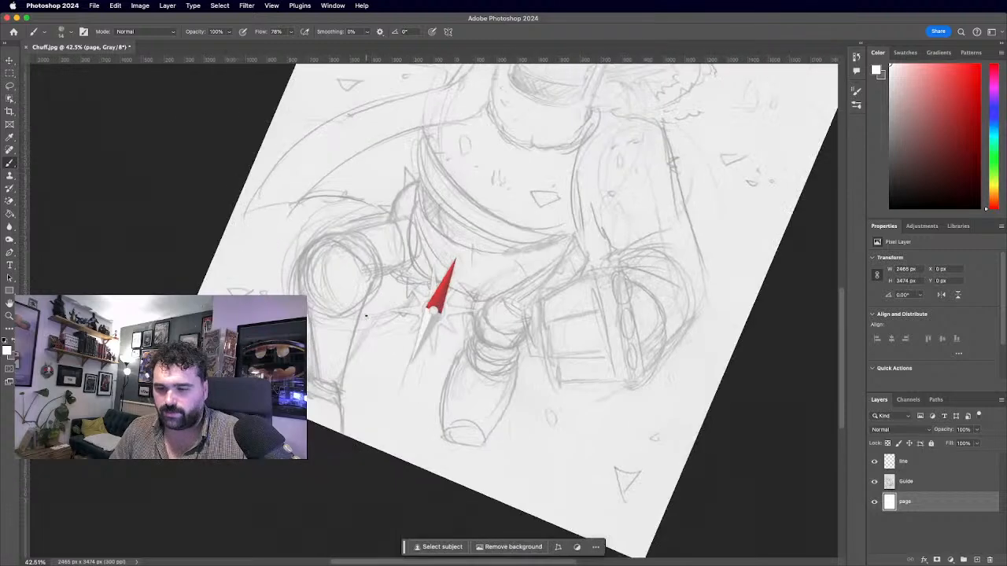
pyautogui.scroll(-2, 333, 288)
pyautogui.scroll(2, 343, 361)
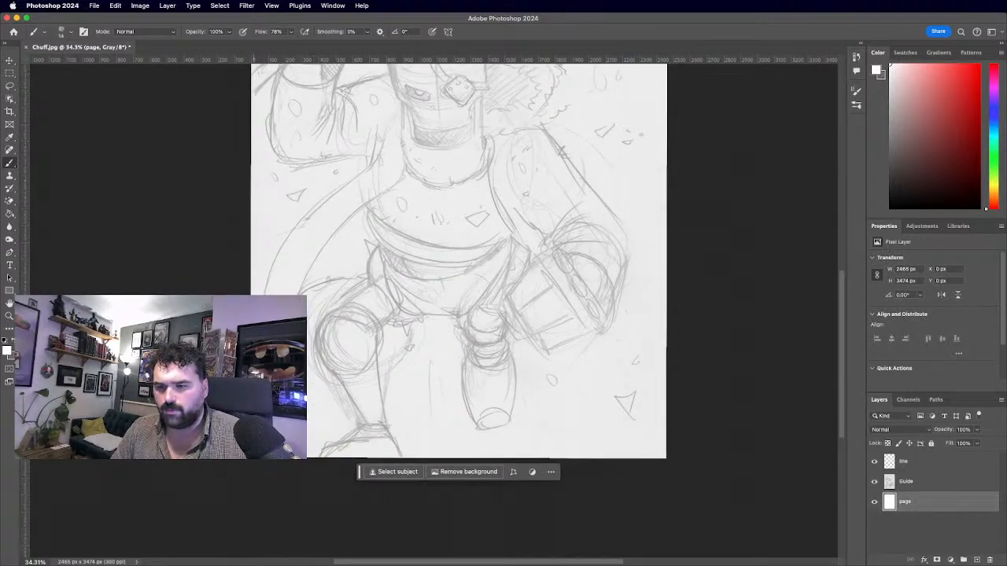
pyautogui.scroll(-3, 455, 248)
pyautogui.scroll(2, 434, 309)
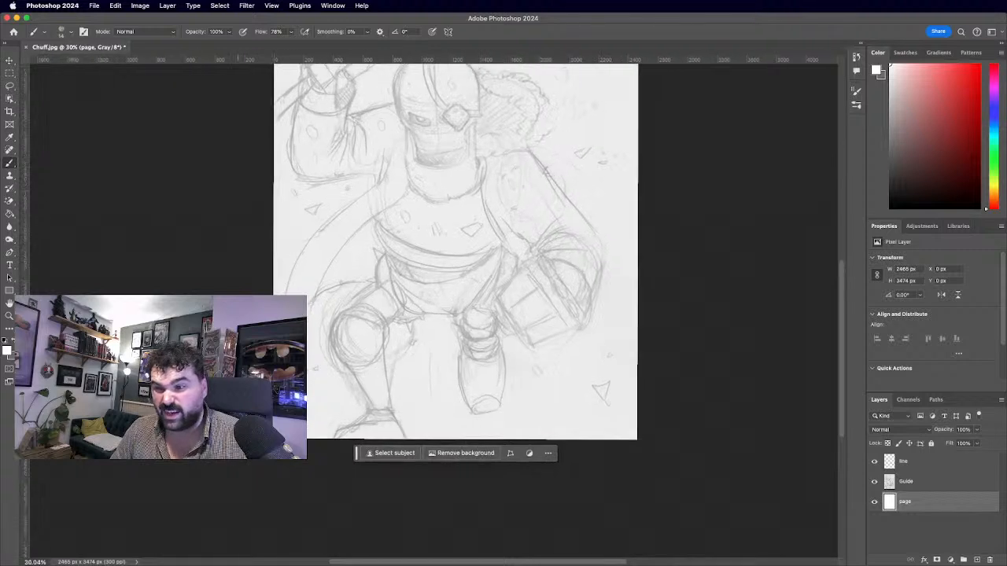
pyautogui.scroll(3, 472, 275)
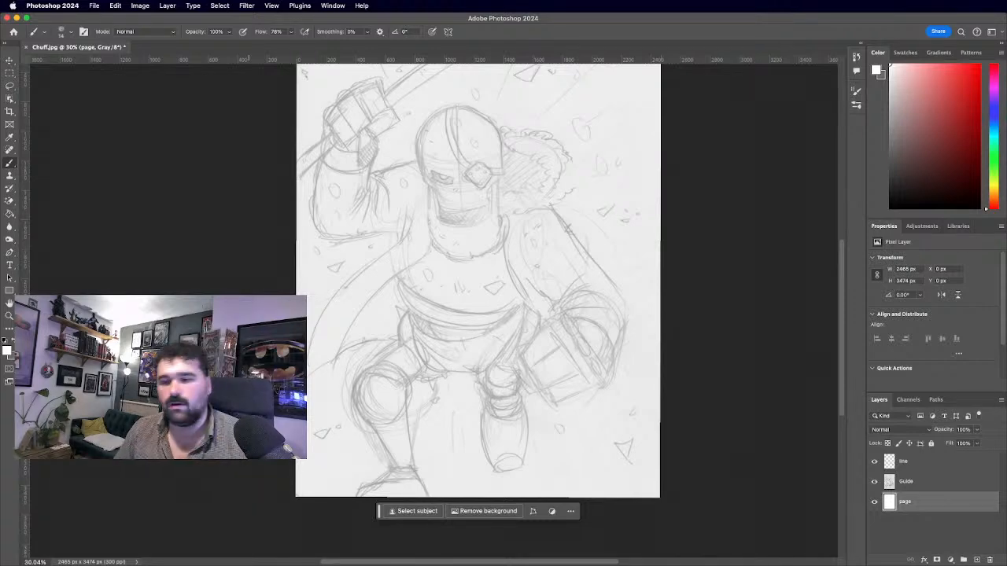
pyautogui.scroll(2, 221, 260)
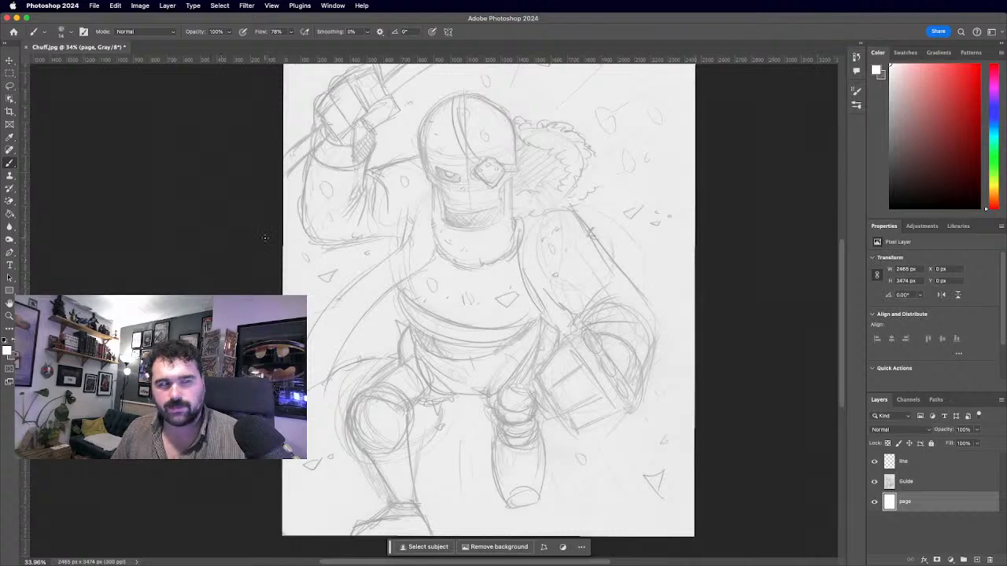
pyautogui.scroll(-2, 221, 260)
pyautogui.scroll(3, 221, 260)
pyautogui.scroll(3, 494, 309)
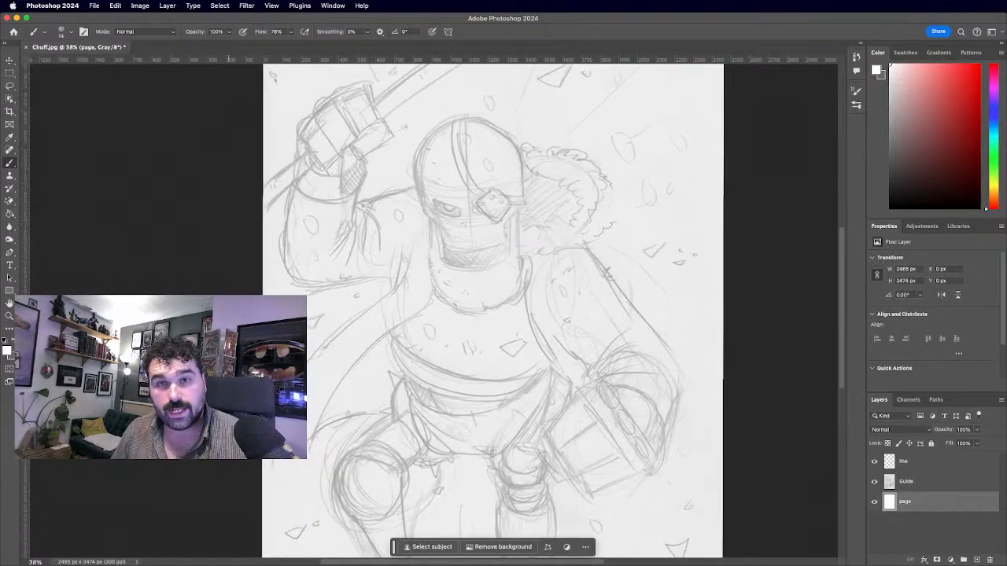
pyautogui.scroll(-2, 494, 310)
pyautogui.scroll(6, 471, 330)
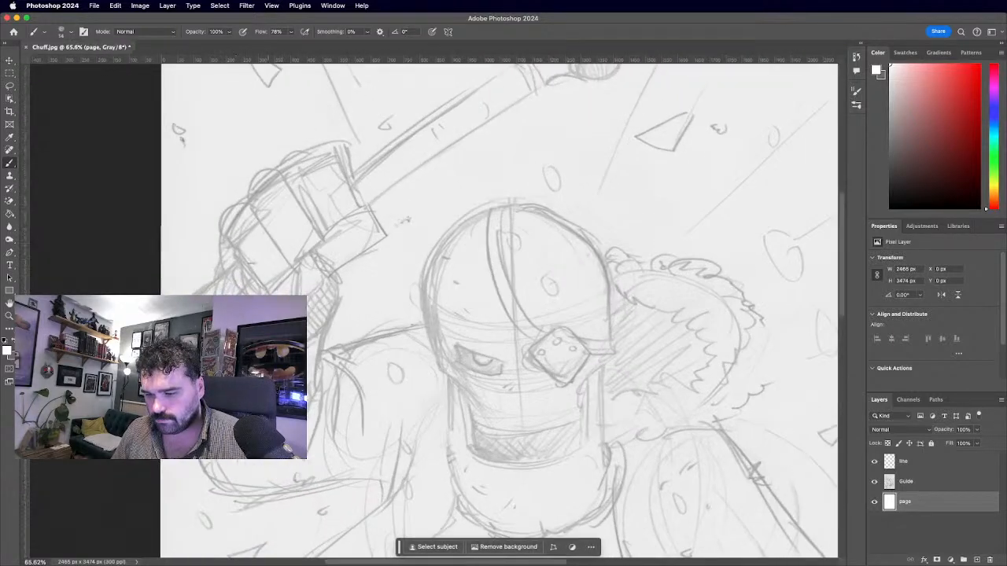
pyautogui.scroll(-2, 470, 330)
# Make the line layer active and set the foreground colour to black (000000).
pyautogui.click(946, 465)
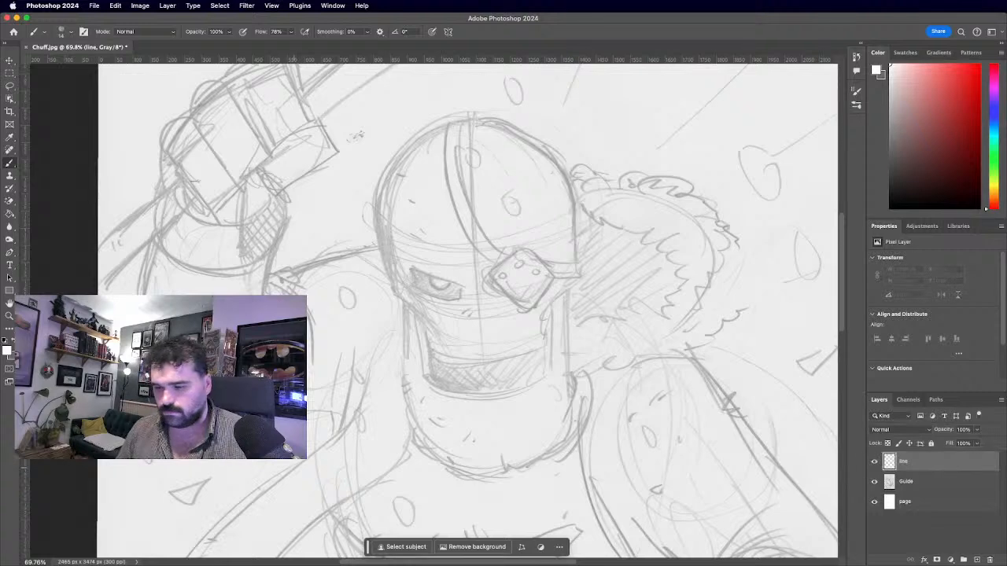
pyautogui.scroll(1, 329, 491)
pyautogui.click(8, 350)
pyautogui.click(571, 428)
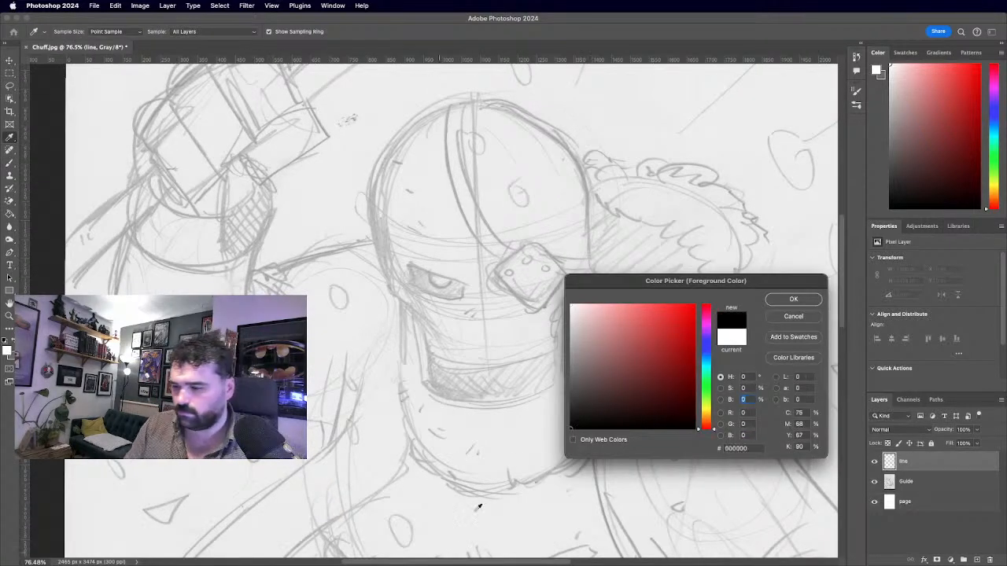
pyautogui.click(792, 298)
# Set the size of the Kyle's Inkbox Sexy Sumi-E brush to 11 px.
pyautogui.scroll(3, 430, 318)
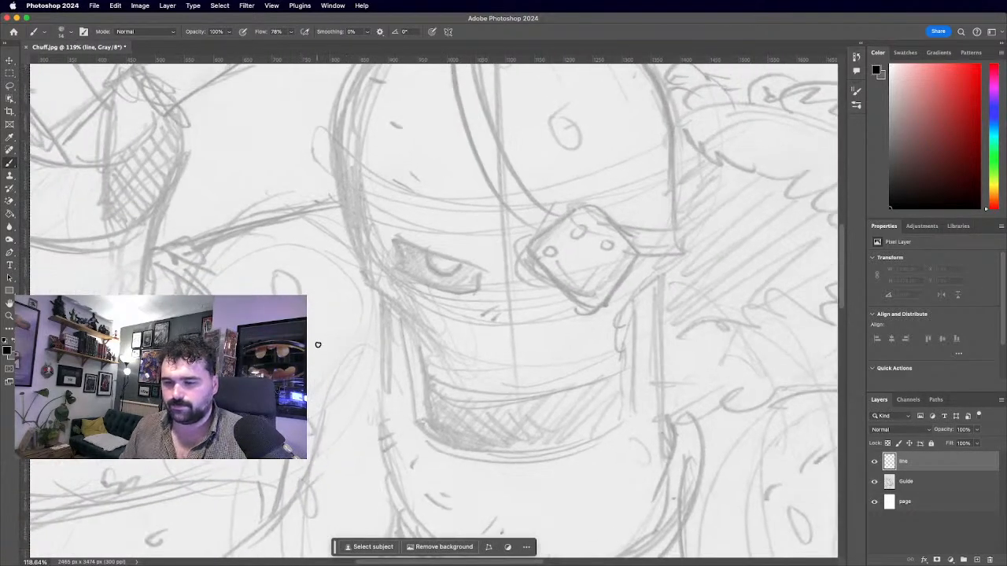
pyautogui.rightClick(318, 348)
pyautogui.click(246, 295)
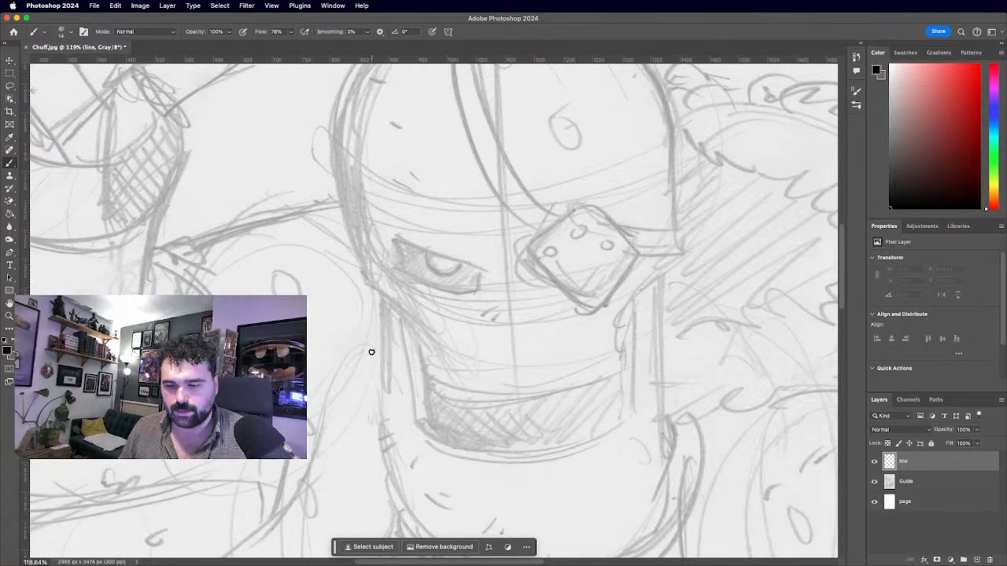
pyautogui.scroll(1, 315, 340)
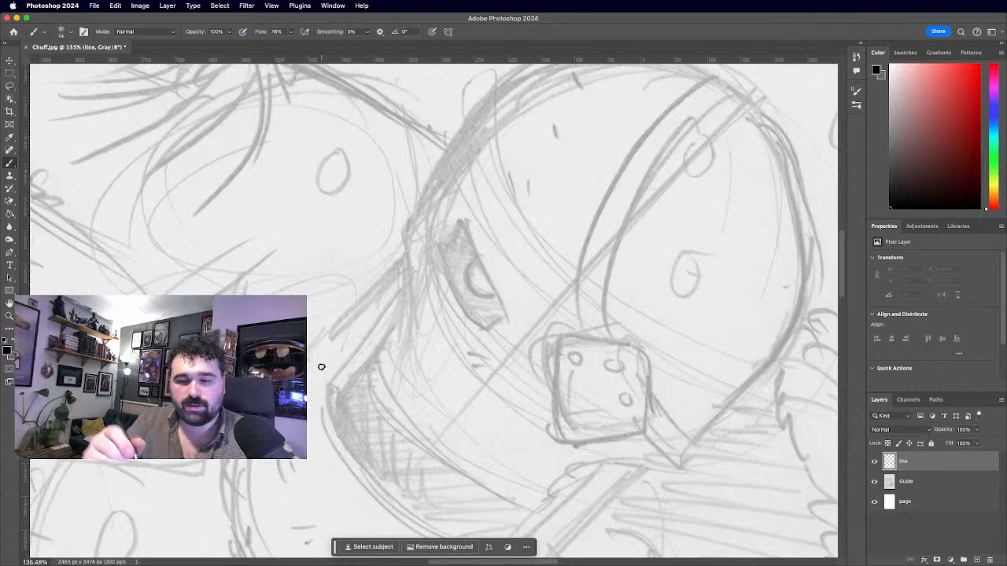
pyautogui.click(69, 34)
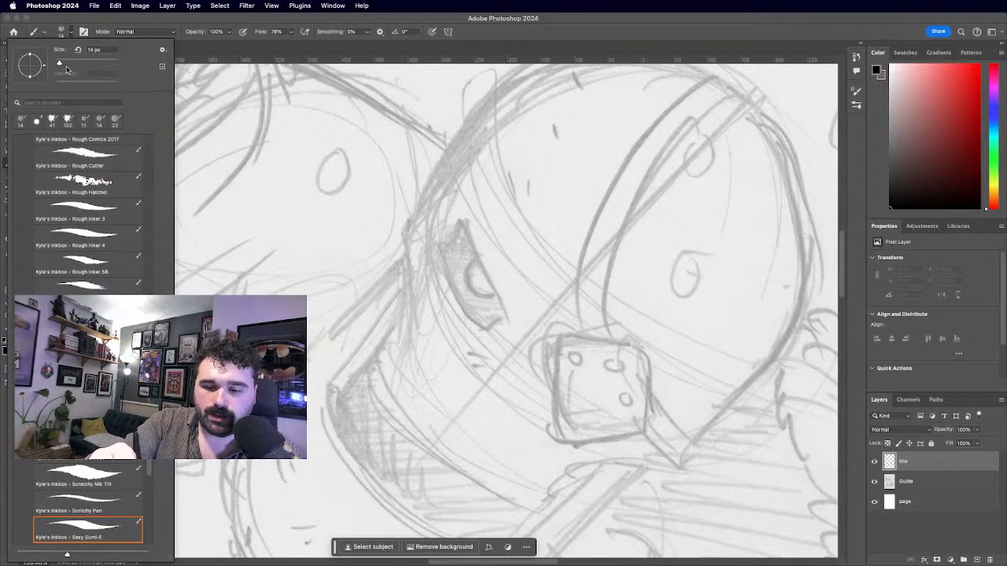
pyautogui.moveTo(61, 63); pyautogui.dragTo(61, 65)
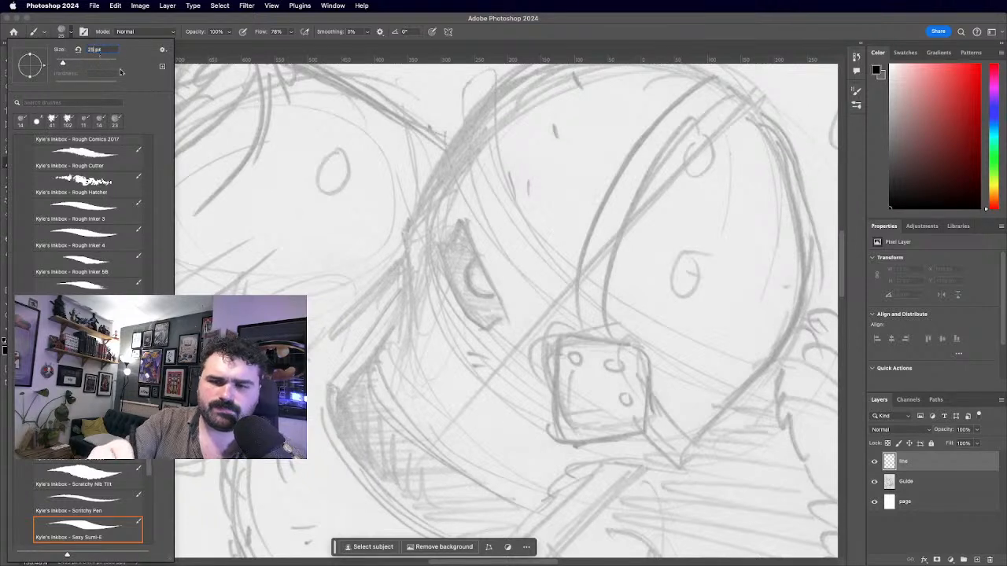
pyautogui.press('BackSpace')
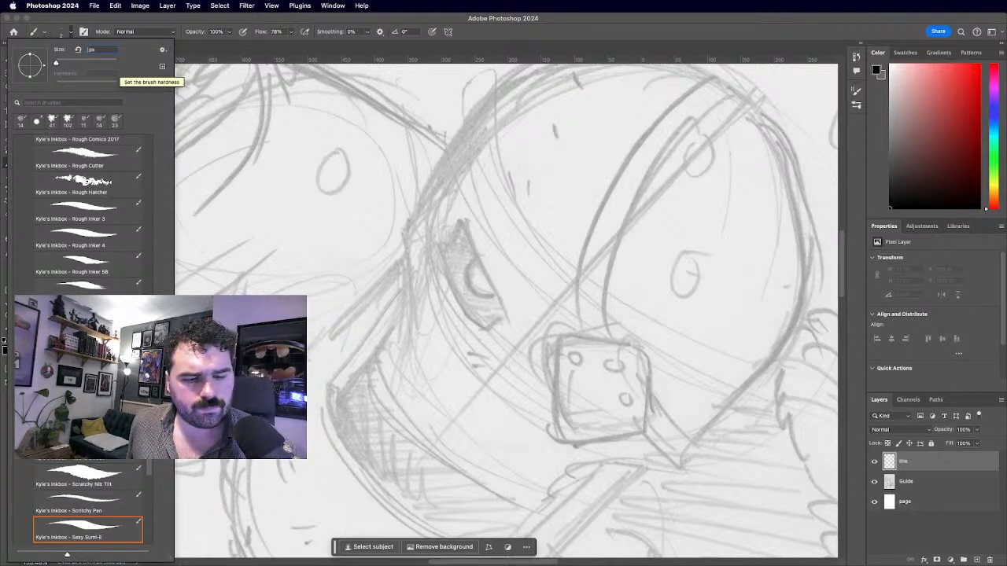
pyautogui.press('Return')
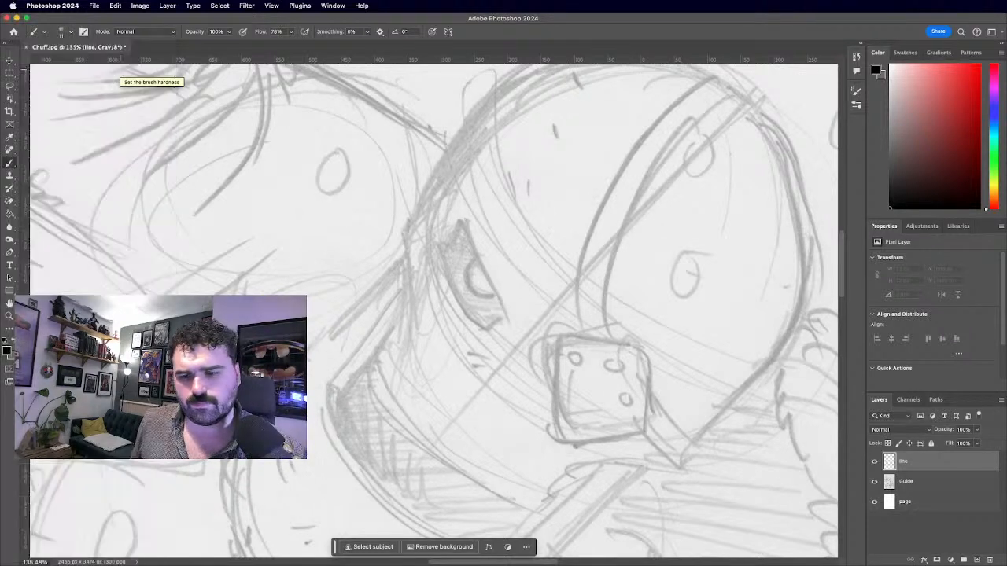
# Ink the outline and curved iris of the character's uncovered eye, filling the area around the iris solid black.
pyautogui.scroll(6, 311, 388)
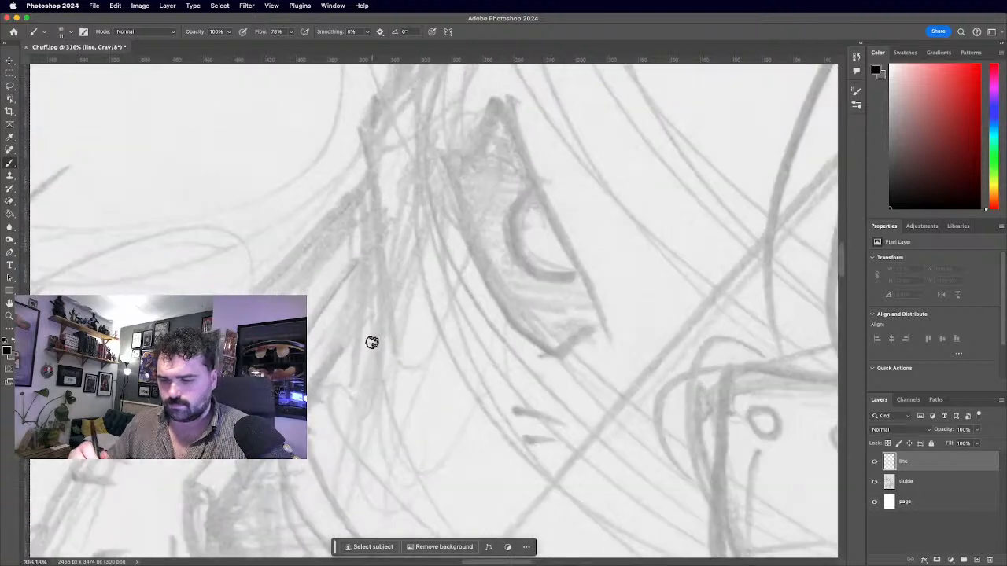
pyautogui.moveTo(512, 180)
pyautogui.mouseDown()
pyautogui.moveTo(512, 398)
pyautogui.moveTo(579, 403)
pyautogui.moveTo(589, 151)
pyautogui.mouseUp()
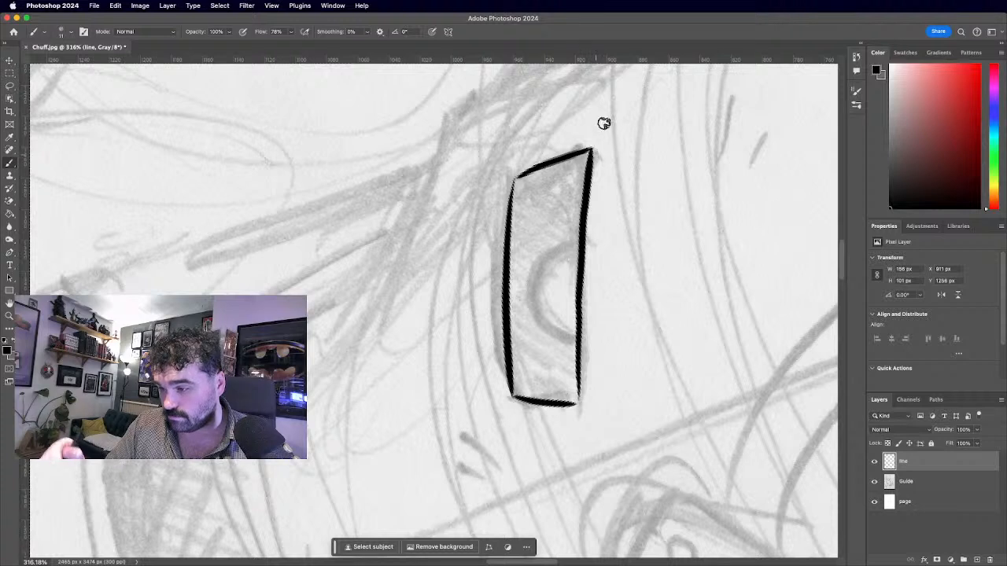
pyautogui.moveTo(577, 233)
pyautogui.mouseDown()
pyautogui.moveTo(535, 276)
pyautogui.moveTo(567, 339)
pyautogui.moveTo(533, 313)
pyautogui.moveTo(525, 274)
pyautogui.moveTo(581, 228)
pyautogui.mouseUp()
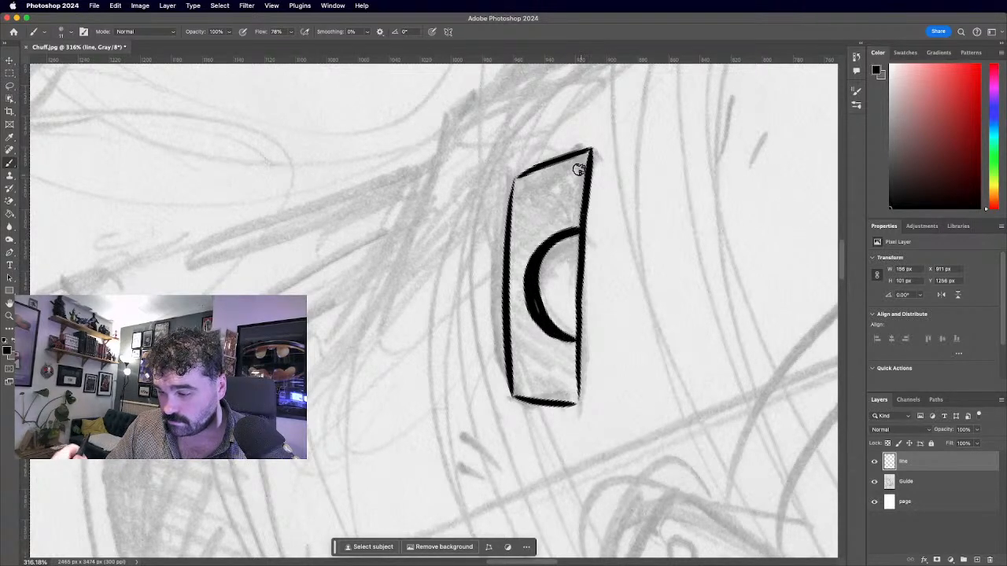
pyautogui.moveTo(524, 243)
pyautogui.mouseDown()
pyautogui.moveTo(521, 347)
pyautogui.moveTo(520, 186)
pyautogui.moveTo(538, 188)
pyautogui.moveTo(575, 159)
pyautogui.moveTo(566, 175)
pyautogui.moveTo(581, 170)
pyautogui.moveTo(588, 155)
pyautogui.moveTo(581, 221)
pyautogui.moveTo(581, 203)
pyautogui.moveTo(530, 243)
pyautogui.moveTo(567, 177)
pyautogui.moveTo(534, 244)
pyautogui.mouseUp()
pyautogui.scroll(-5, 535, 243)
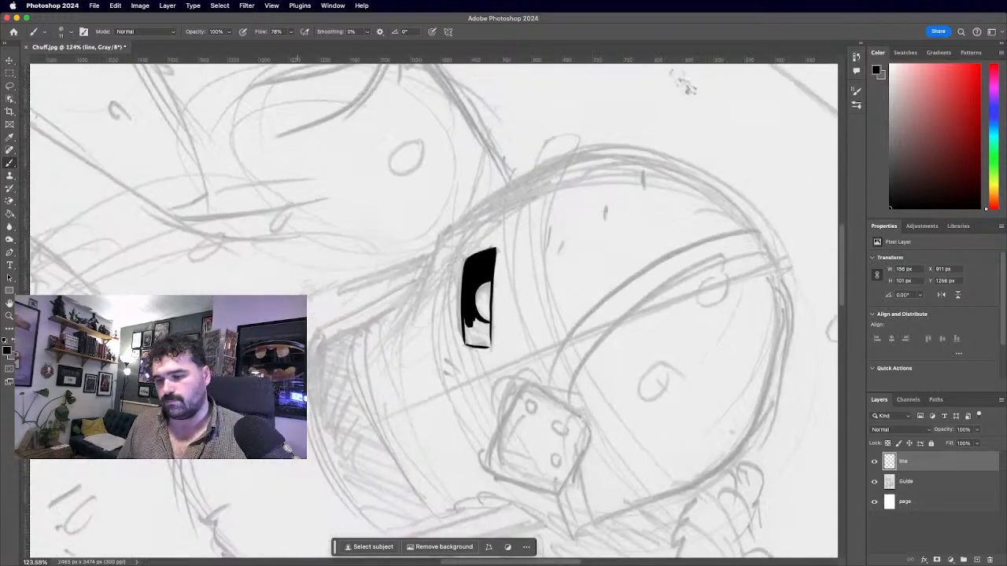
pyautogui.scroll(5, 432, 295)
pyautogui.moveTo(400, 205)
pyautogui.mouseDown()
pyautogui.moveTo(395, 173)
pyautogui.moveTo(374, 225)
pyautogui.moveTo(437, 164)
pyautogui.moveTo(404, 225)
pyautogui.moveTo(458, 172)
pyautogui.moveTo(462, 179)
pyautogui.moveTo(435, 124)
pyautogui.moveTo(396, 161)
pyautogui.moveTo(387, 154)
pyautogui.moveTo(408, 173)
pyautogui.moveTo(427, 155)
pyautogui.moveTo(422, 141)
pyautogui.moveTo(443, 169)
pyautogui.mouseUp()
# Ink short tick marks above and below the blackened eye and a thin crease line along its lower edge.
pyautogui.moveTo(228, 192); pyautogui.dragTo(241, 222)
pyautogui.moveTo(236, 189); pyautogui.dragTo(250, 222)
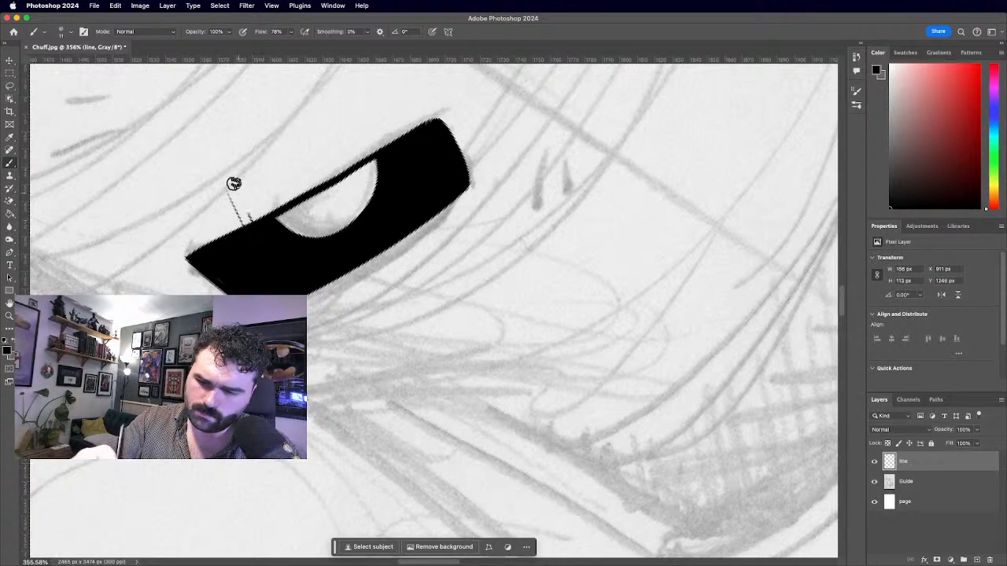
pyautogui.moveTo(410, 253); pyautogui.dragTo(420, 311)
pyautogui.moveTo(423, 230); pyautogui.dragTo(418, 277)
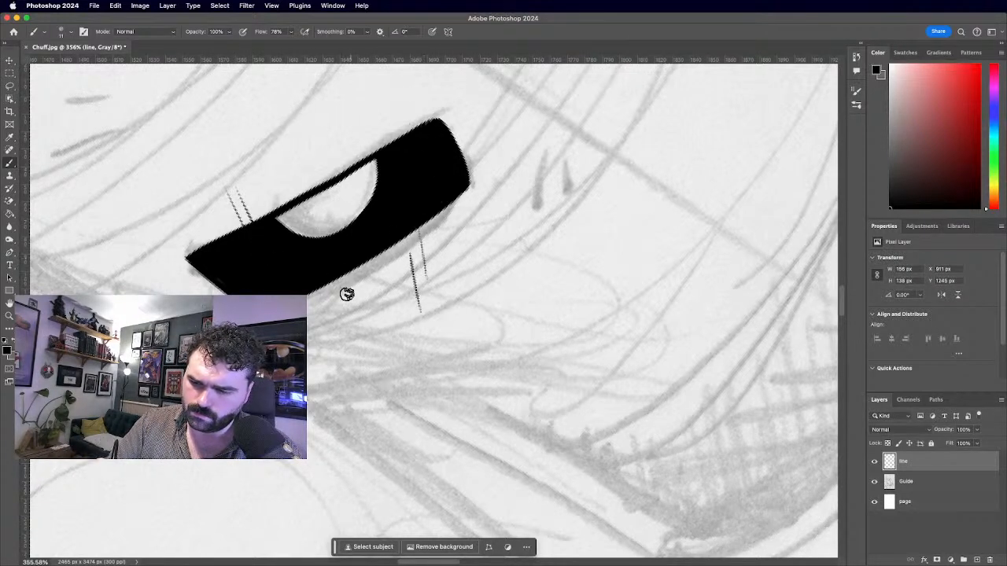
pyautogui.moveTo(340, 296); pyautogui.dragTo(428, 245)
pyautogui.press('super+minus')
pyautogui.click(349, 322)
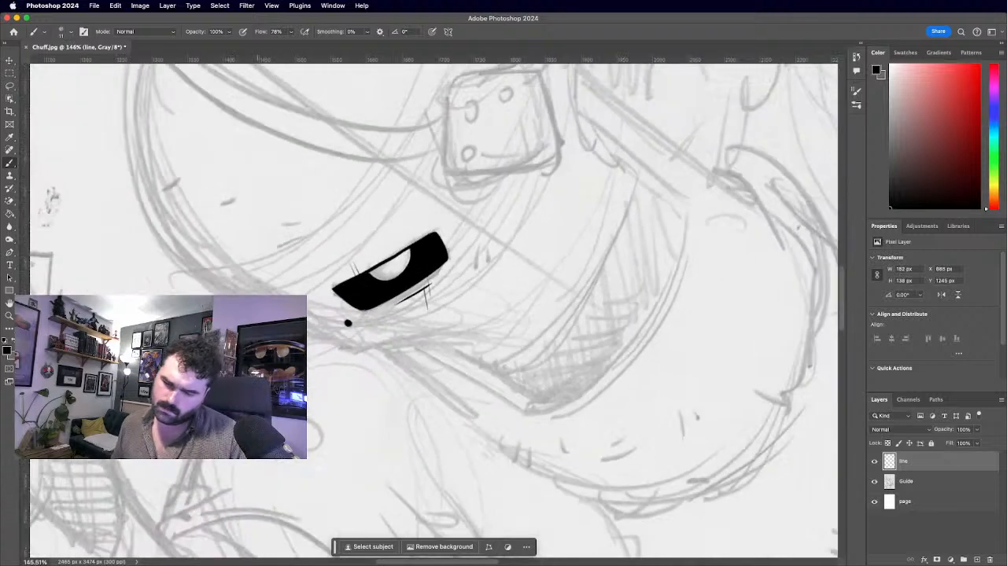
# Ink the head's contour on the uncovered eye's side, from the crown around the cheekbone notch to the upper jaw's corner.
pyautogui.moveTo(348, 322); pyautogui.dragTo(360, 270)
pyautogui.press('super+z')
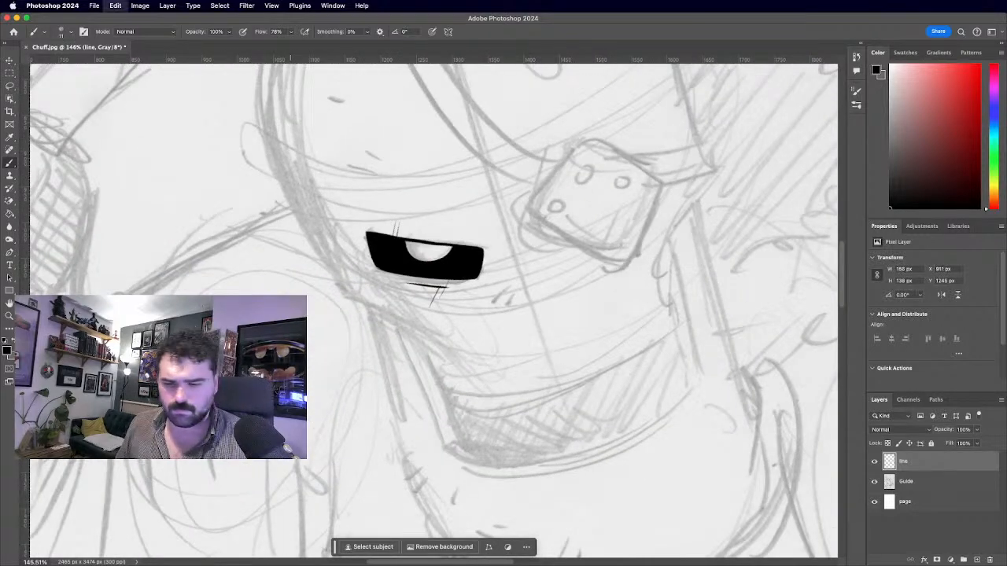
pyautogui.scroll(-5, 434, 311)
pyautogui.moveTo(428, 292); pyautogui.dragTo(465, 270)
pyautogui.scroll(5, 465, 270)
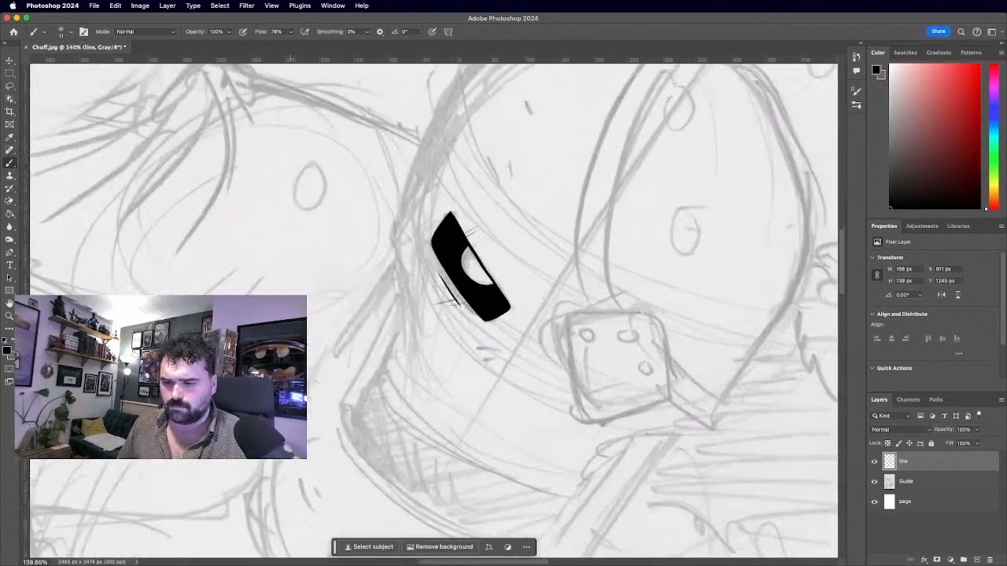
pyautogui.moveTo(369, 376); pyautogui.dragTo(409, 444)
pyautogui.moveTo(373, 368)
pyautogui.mouseDown()
pyautogui.moveTo(407, 301)
pyautogui.moveTo(386, 213)
pyautogui.mouseUp()
pyautogui.scroll(-3, 433, 307)
pyautogui.scroll(-2, 433, 310)
pyautogui.moveTo(315, 369); pyautogui.dragTo(306, 492)
pyautogui.scroll(3, 433, 311)
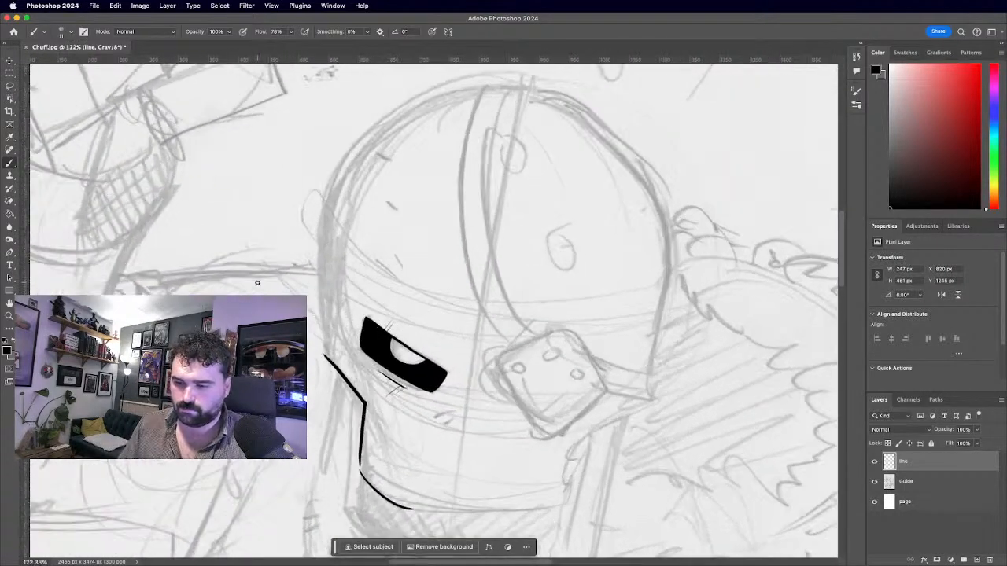
pyautogui.moveTo(324, 354)
pyautogui.mouseDown()
pyautogui.moveTo(319, 255)
pyautogui.moveTo(373, 141)
pyautogui.moveTo(532, 85)
pyautogui.mouseUp()
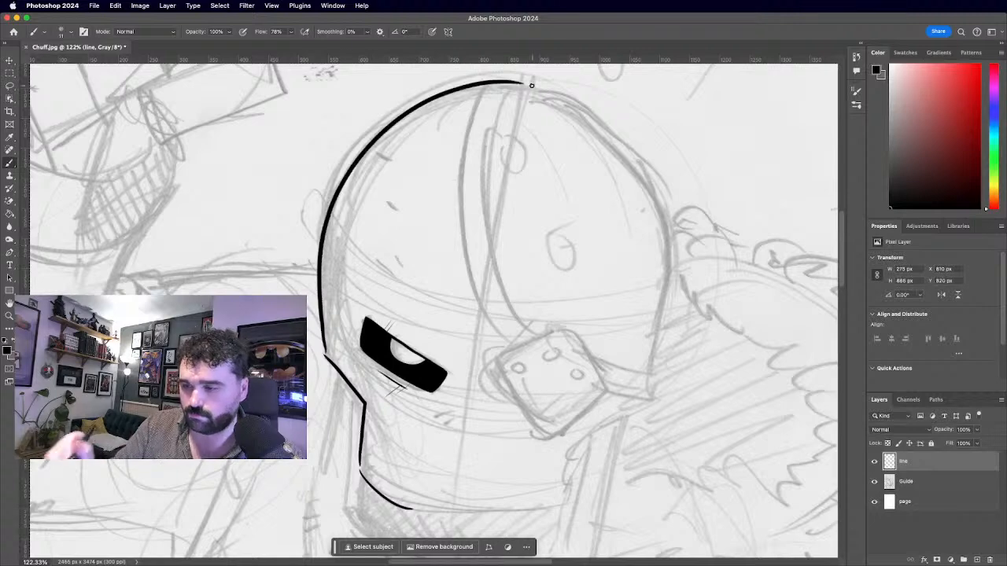
# Ink the curved lower edge of the upper jaw across to the eyepatch side.
pyautogui.scroll(-3, 337, 443)
pyautogui.moveTo(338, 442)
pyautogui.mouseDown()
pyautogui.moveTo(360, 414)
pyautogui.moveTo(344, 382)
pyautogui.moveTo(307, 432)
pyautogui.mouseUp()
pyautogui.scroll(2, 329, 395)
pyautogui.scroll(2, 343, 401)
pyautogui.moveTo(522, 350); pyautogui.dragTo(526, 230)
pyautogui.scroll(-3, 433, 313)
pyautogui.moveTo(336, 431)
pyautogui.mouseDown()
pyautogui.moveTo(306, 397)
pyautogui.moveTo(283, 281)
pyautogui.mouseUp()
pyautogui.scroll(3, 340, 488)
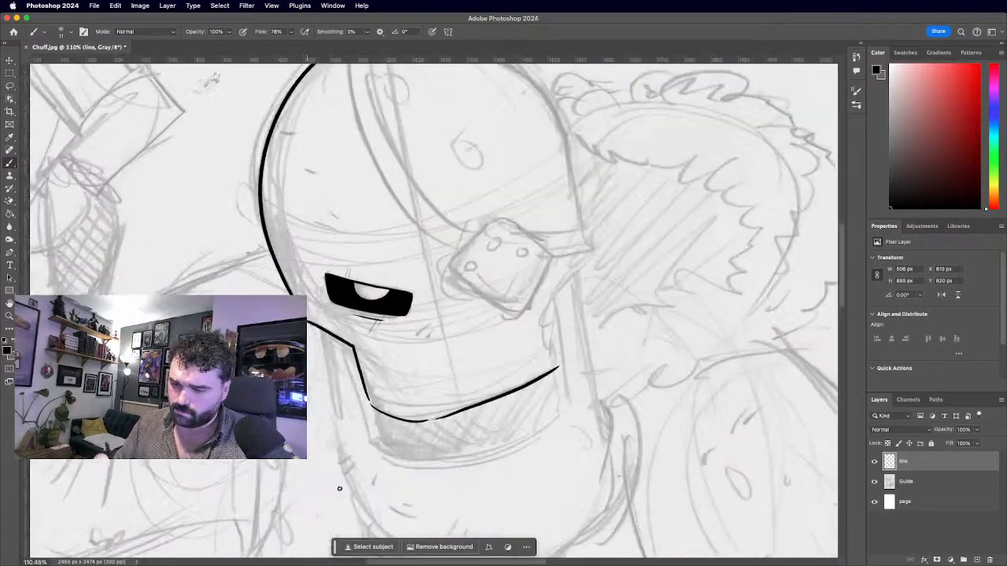
pyautogui.hotkey('ctrl', 'z')
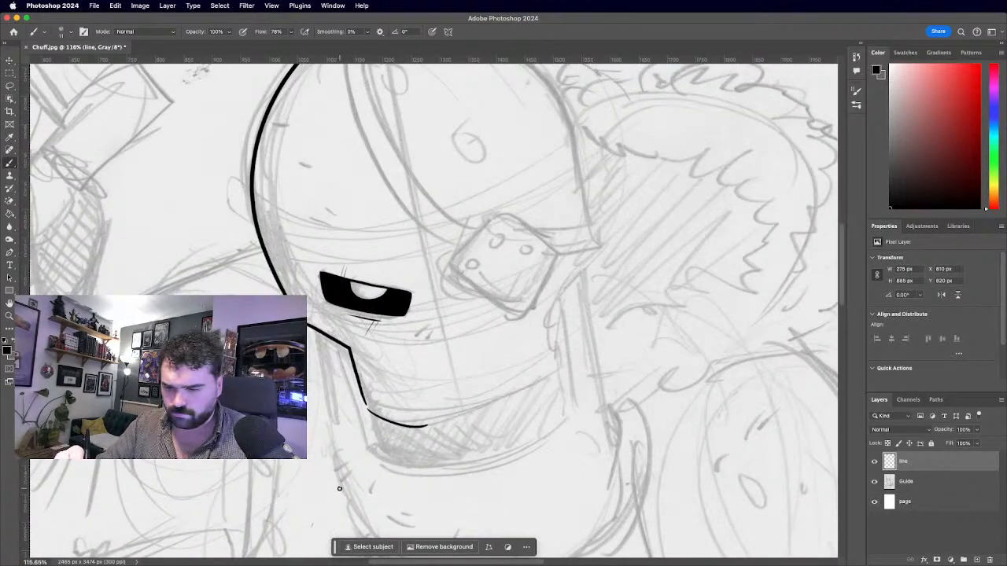
pyautogui.moveTo(340, 488)
pyautogui.mouseDown()
pyautogui.moveTo(251, 235)
pyautogui.moveTo(372, 496)
pyautogui.mouseUp()
pyautogui.scroll(3, 434, 313)
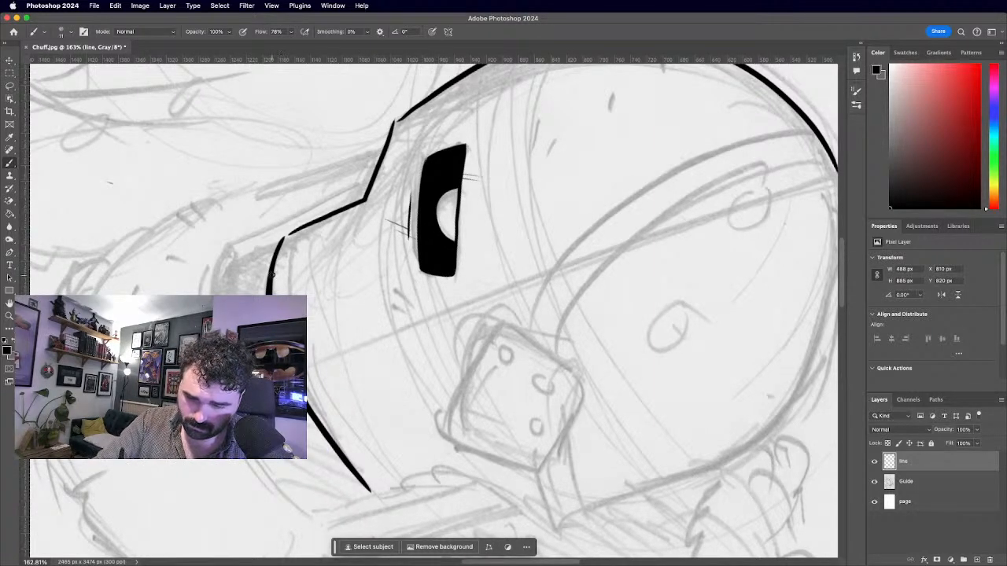
pyautogui.scroll(-3, 434, 313)
pyautogui.moveTo(256, 224); pyautogui.dragTo(294, 452)
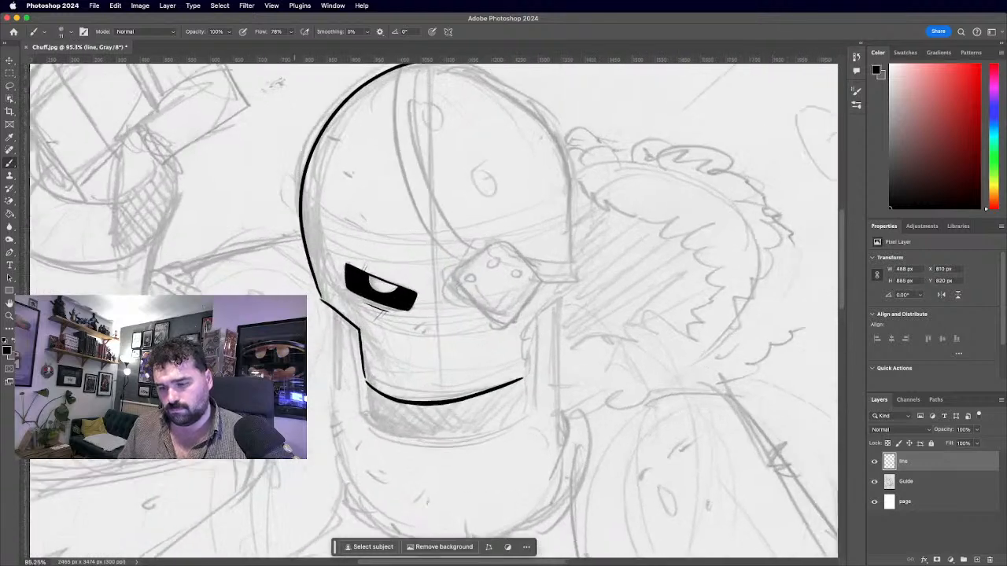
# Ink the eyepatch side of the head, from the upper jaw's corner past the cheekbone and strap end up to the crown.
pyautogui.scroll(2, 433, 302)
pyautogui.moveTo(551, 390)
pyautogui.mouseDown()
pyautogui.moveTo(557, 330)
pyautogui.moveTo(615, 274)
pyautogui.moveTo(601, 131)
pyautogui.mouseUp()
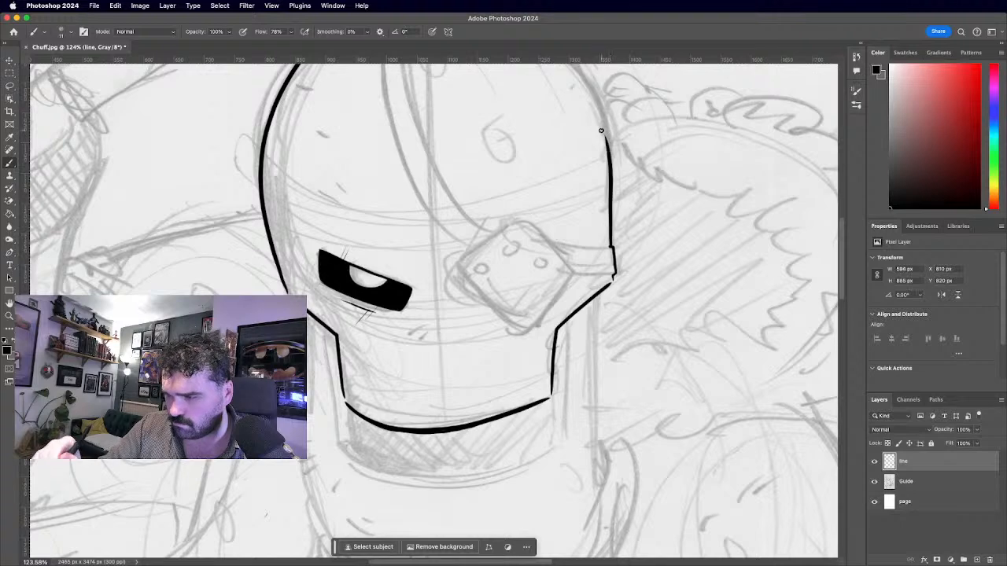
pyautogui.scroll(-2, 434, 310)
pyautogui.scroll(4, 434, 311)
pyautogui.scroll(-1, 434, 311)
pyautogui.press('r')
pyautogui.moveTo(591, 266)
pyautogui.mouseDown()
pyautogui.moveTo(563, 410)
pyautogui.moveTo(573, 254)
pyautogui.mouseUp()
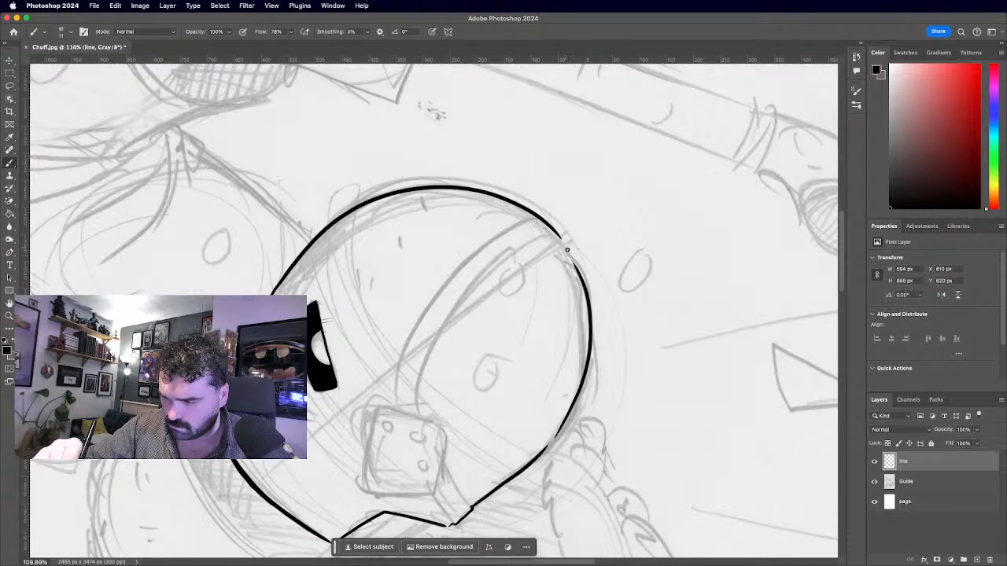
pyautogui.moveTo(590, 298); pyautogui.dragTo(566, 240)
# Ink the outer side line of the lower jaw running down from the cheekbone below the uncovered eye.
pyautogui.scroll(-5, 569, 235)
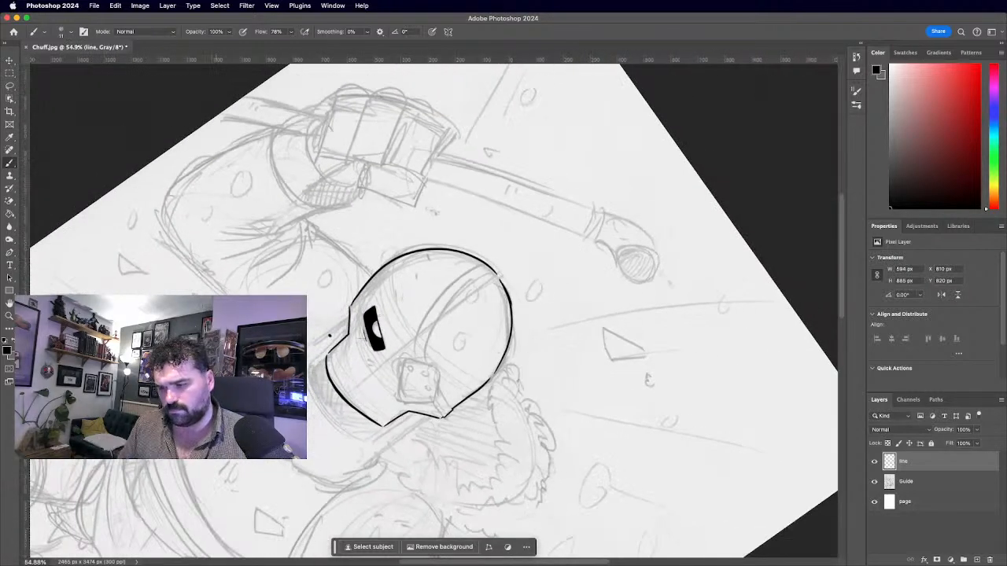
pyautogui.scroll(3, 434, 311)
pyautogui.scroll(2, 428, 304)
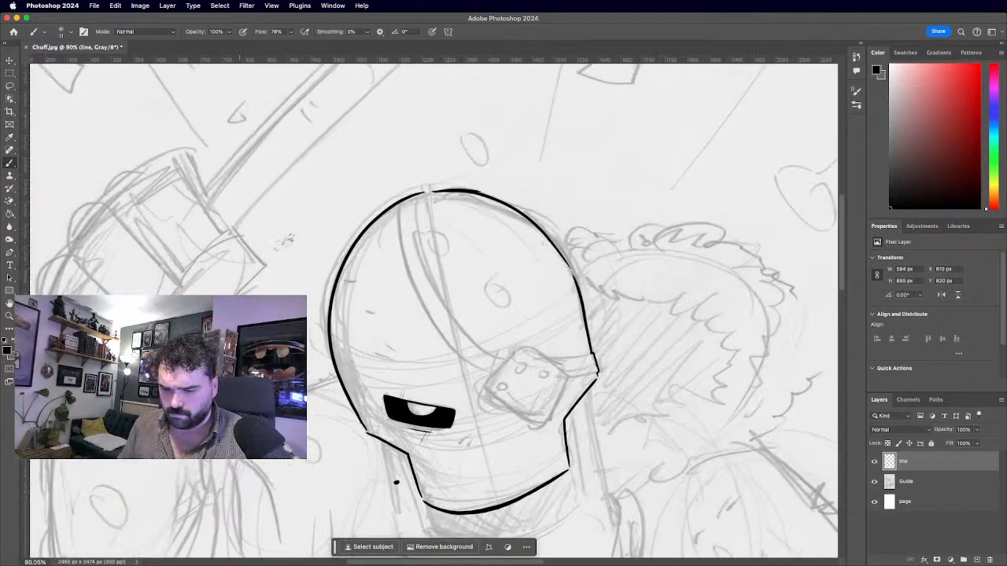
pyautogui.scroll(-3, 434, 322)
pyautogui.scroll(3, 433, 311)
pyautogui.scroll(-3, 433, 311)
pyautogui.scroll(3, 434, 311)
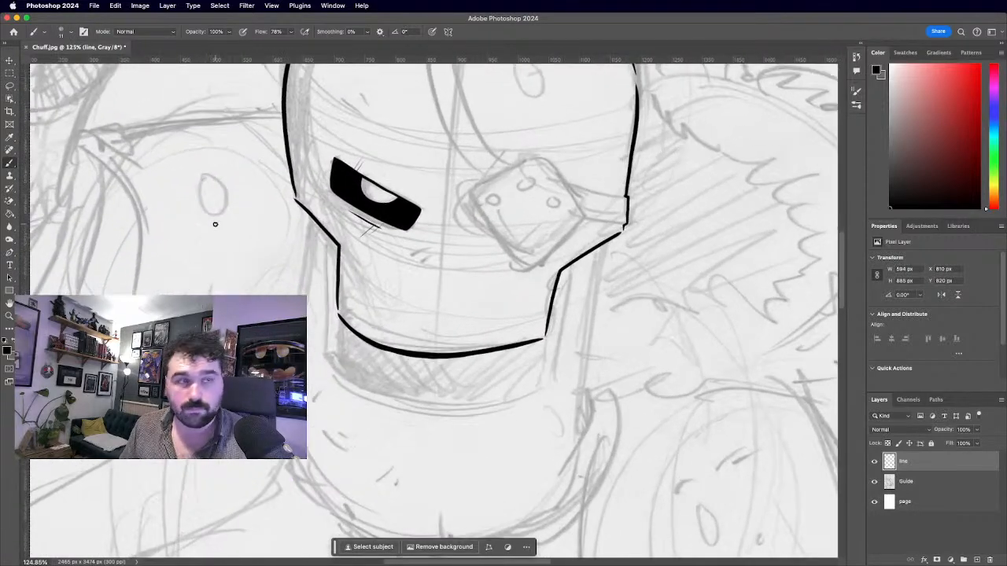
pyautogui.moveTo(315, 223); pyautogui.dragTo(303, 298)
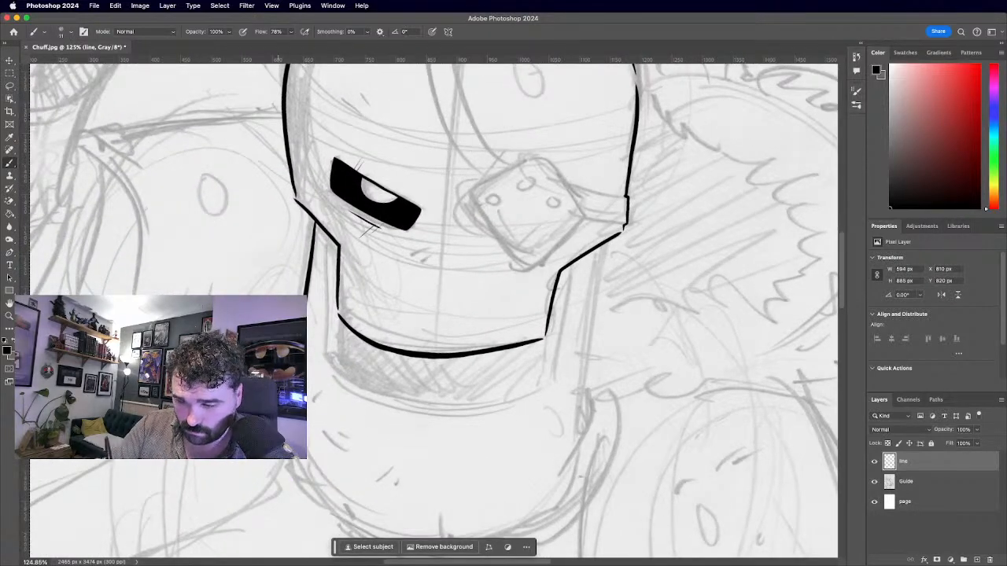
pyautogui.press('super+z')
pyautogui.moveTo(313, 224); pyautogui.dragTo(304, 312)
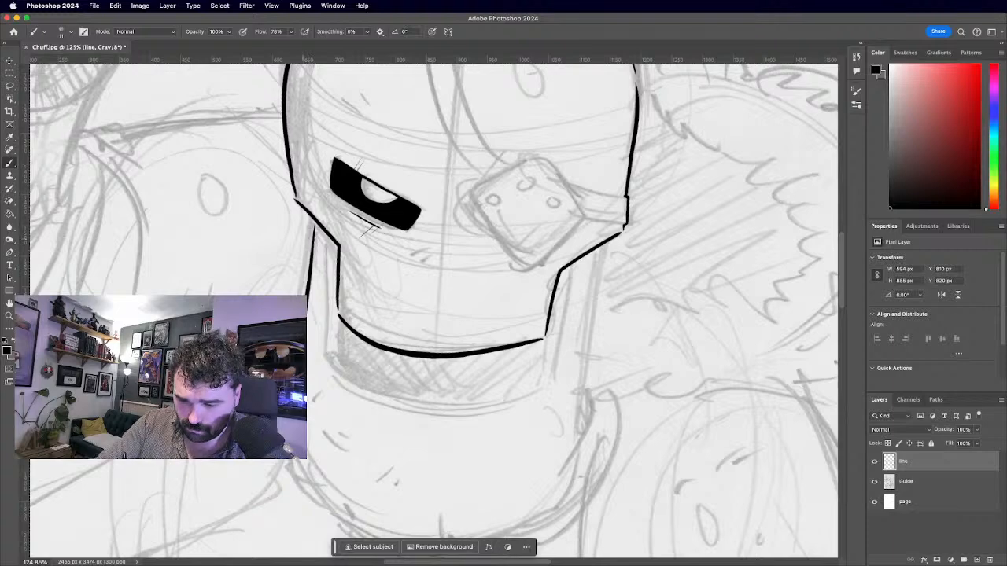
# Ink the rounded chin and carry the lower jaw's outer contour up to the cheekbone on the eyepatch side.
pyautogui.moveTo(307, 440); pyautogui.dragTo(372, 511)
pyautogui.scroll(-2, 373, 511)
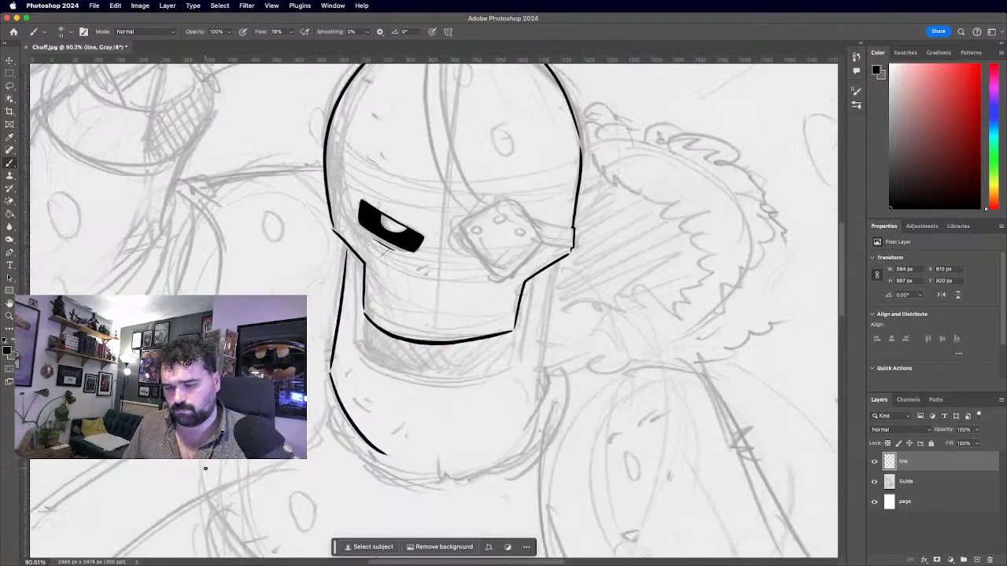
pyautogui.scroll(-3, 236, 331)
pyautogui.press('super+z')
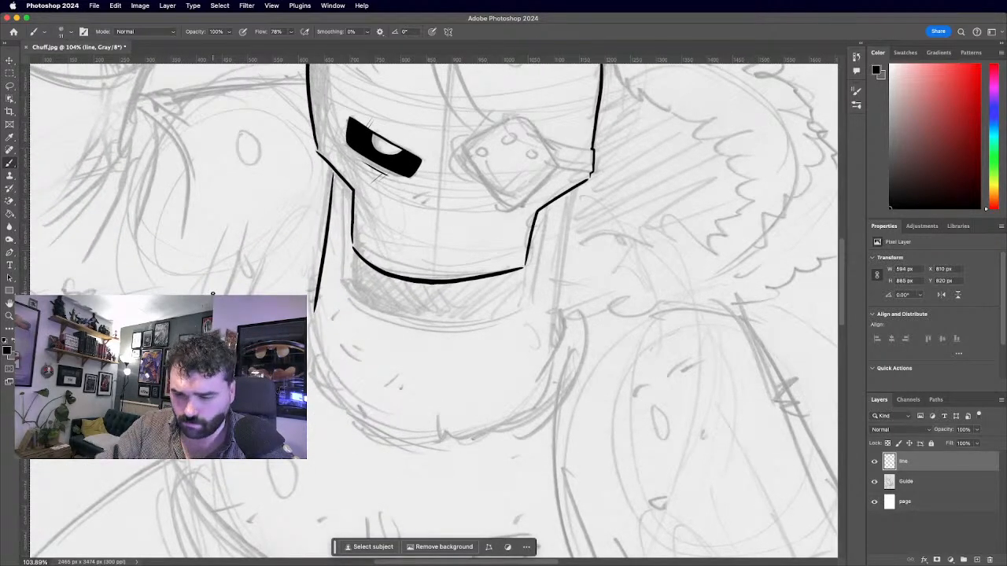
pyautogui.moveTo(316, 314)
pyautogui.mouseDown()
pyautogui.moveTo(397, 421)
pyautogui.moveTo(421, 405)
pyautogui.mouseUp()
pyautogui.press('super+z')
pyautogui.moveTo(317, 314)
pyautogui.mouseDown()
pyautogui.moveTo(391, 422)
pyautogui.moveTo(455, 432)
pyautogui.moveTo(536, 401)
pyautogui.mouseUp()
pyautogui.press('super+z')
pyautogui.moveTo(464, 430)
pyautogui.mouseDown()
pyautogui.moveTo(568, 359)
pyautogui.moveTo(557, 358)
pyautogui.moveTo(578, 181)
pyautogui.mouseUp()
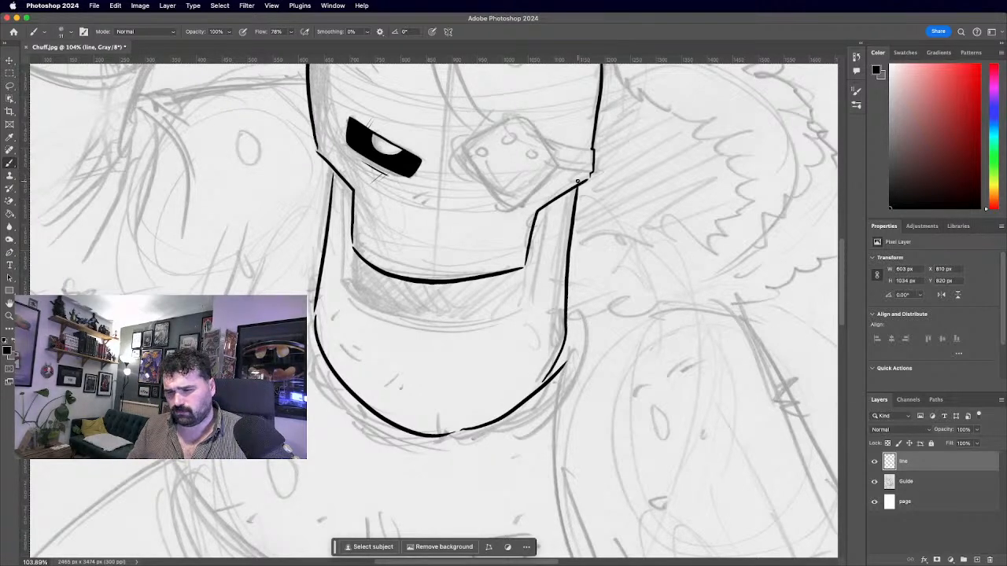
pyautogui.scroll(3, 434, 311)
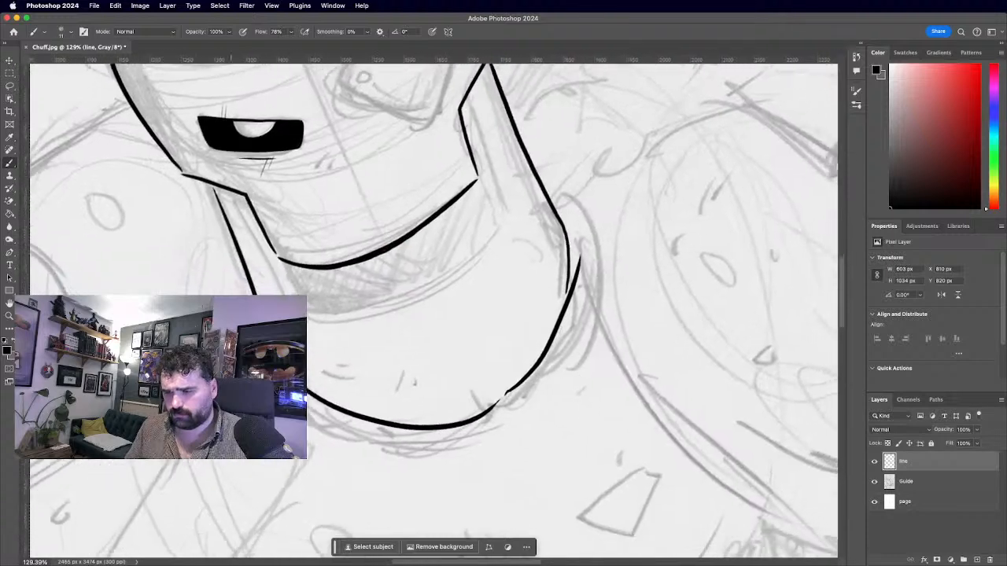
pyautogui.moveTo(591, 235)
pyautogui.mouseDown()
pyautogui.moveTo(576, 314)
pyautogui.moveTo(585, 262)
pyautogui.moveTo(579, 288)
pyautogui.mouseUp()
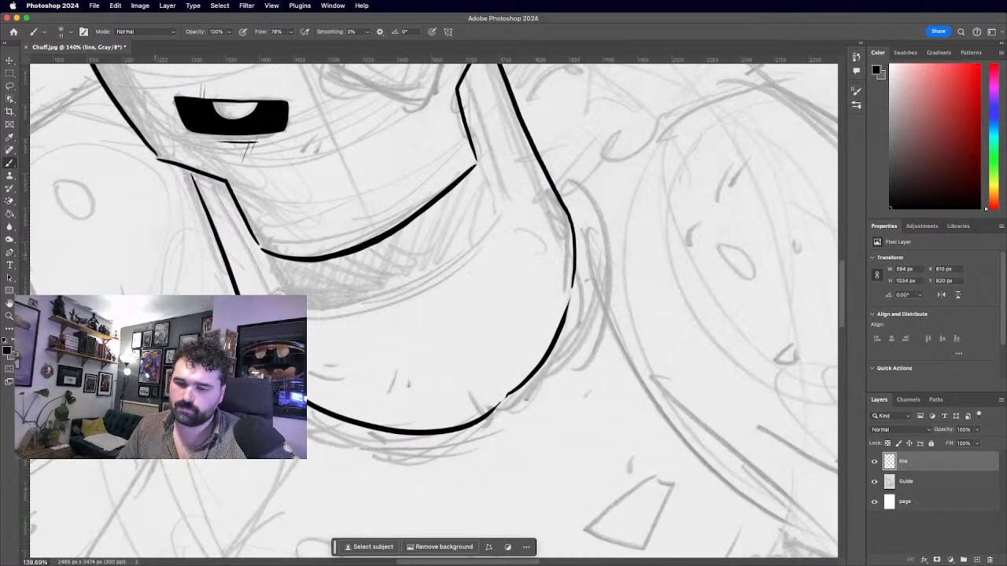
# Ink the curved upper rim of the lower jaw that borders the shaded mouth opening.
pyautogui.scroll(-5, 587, 252)
pyautogui.scroll(3, 331, 359)
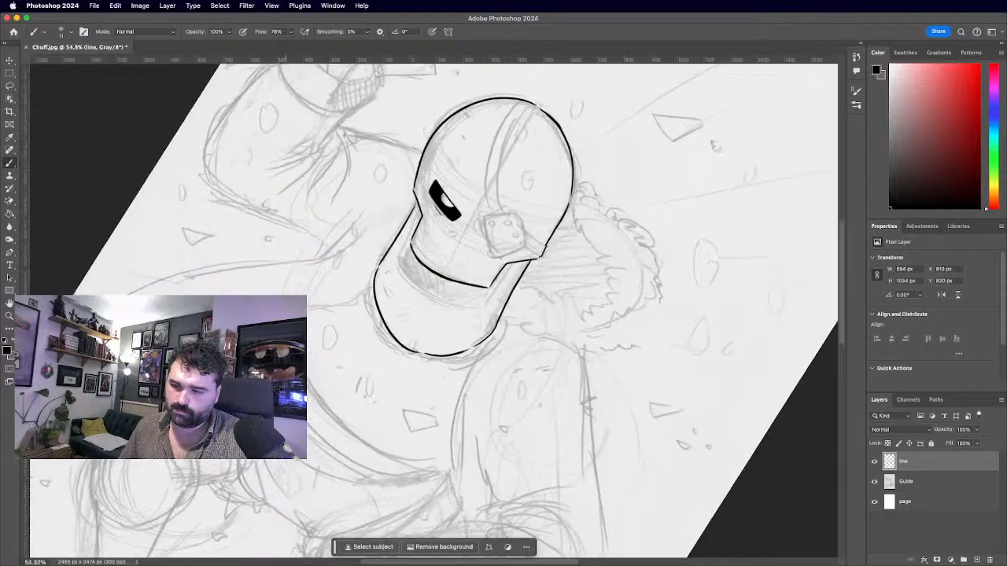
pyautogui.scroll(3, 331, 359)
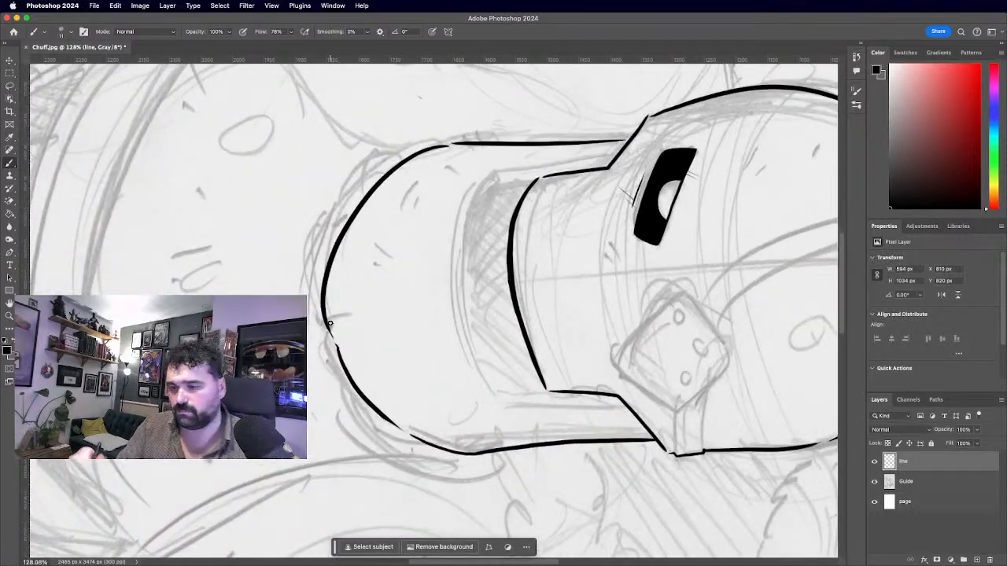
pyautogui.moveTo(489, 179); pyautogui.dragTo(497, 407)
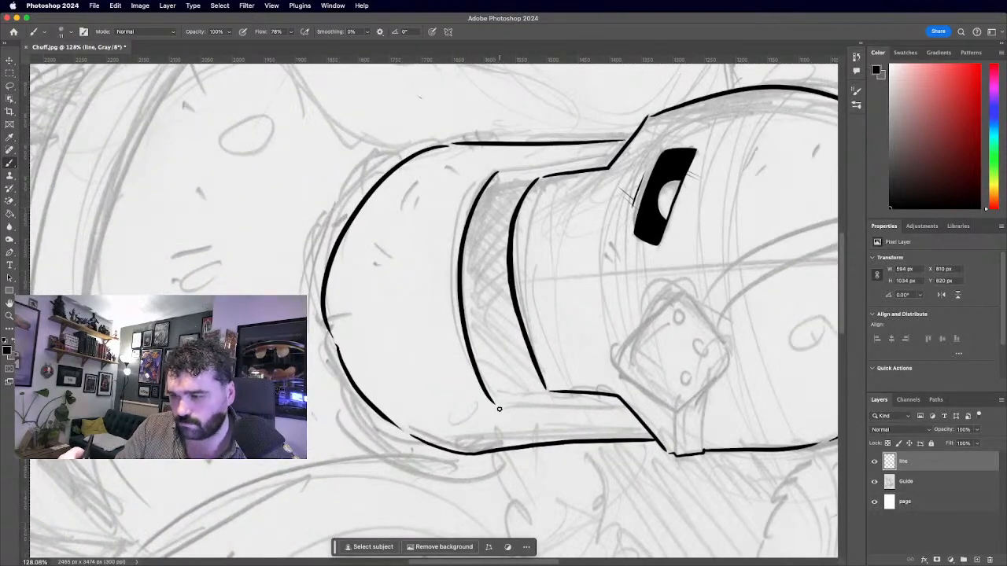
# Ink the lower jaw's inner side line and the mouth opening's end line on the uncovered eye's side.
pyautogui.scroll(-2, 500, 409)
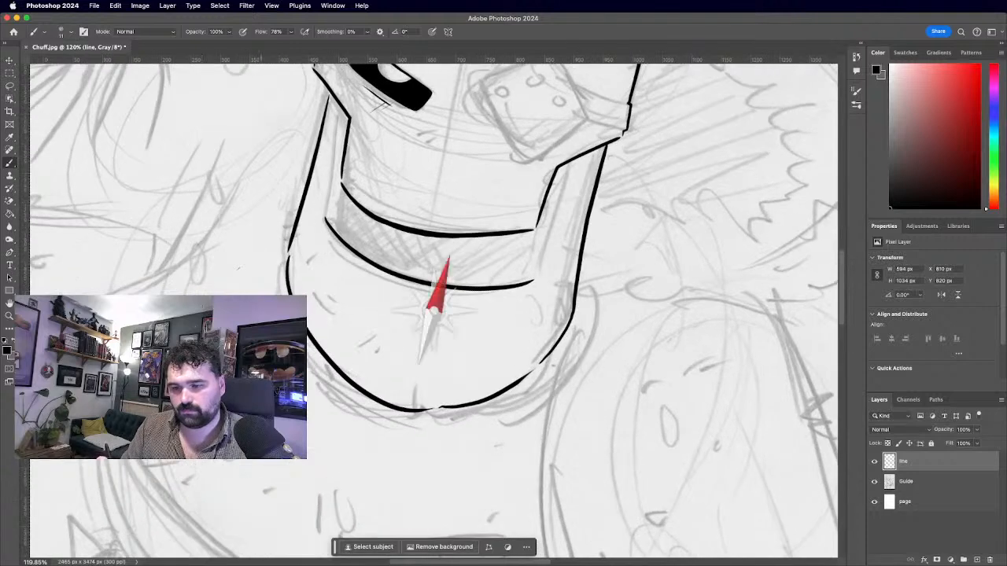
pyautogui.scroll(3, 433, 309)
pyautogui.hscroll(-3, 434, 311)
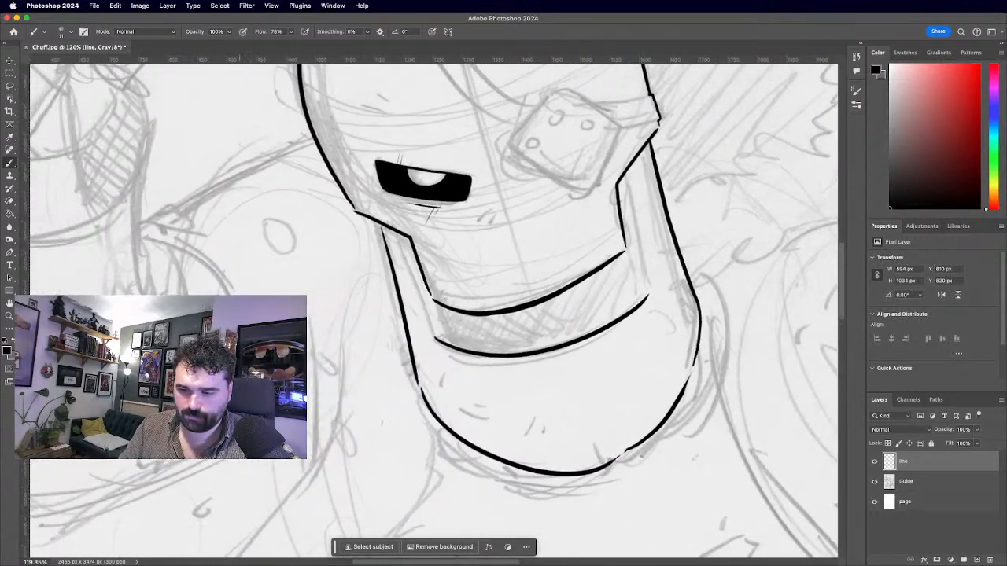
pyautogui.scroll(5, 431, 311)
pyautogui.moveTo(435, 348); pyautogui.dragTo(378, 187)
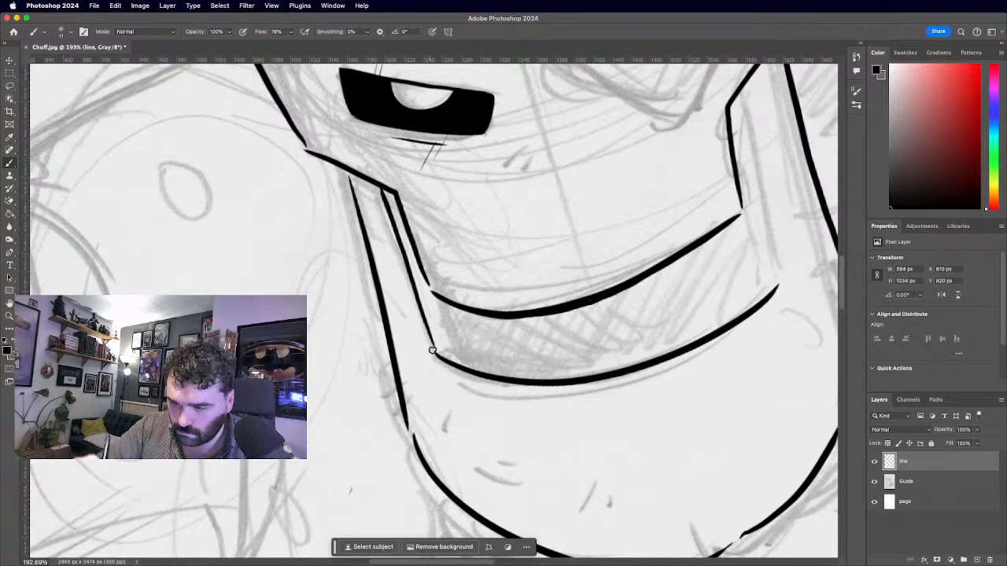
pyautogui.moveTo(439, 301); pyautogui.dragTo(468, 371)
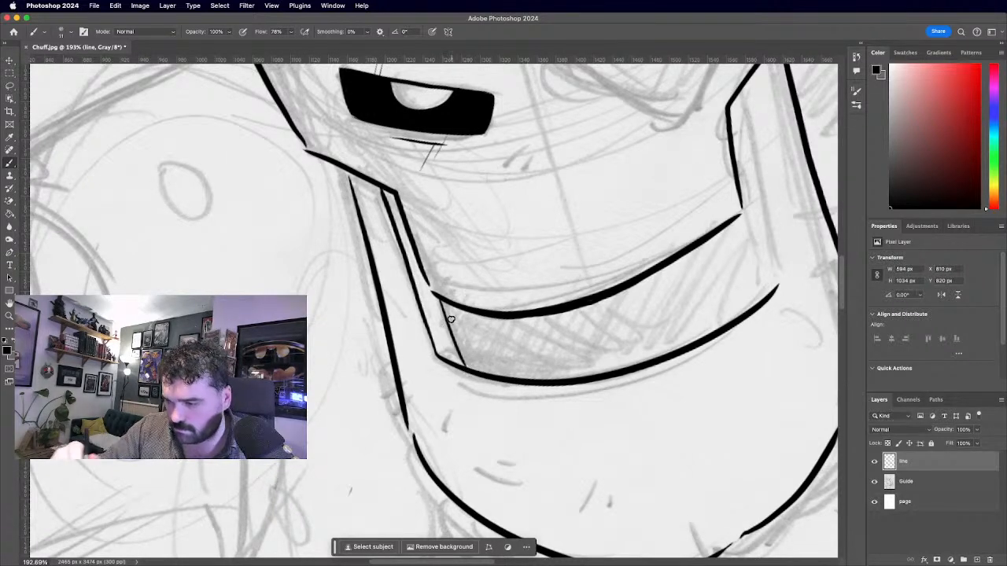
pyautogui.scroll(-2, 451, 320)
pyautogui.moveTo(450, 319); pyautogui.dragTo(383, 351)
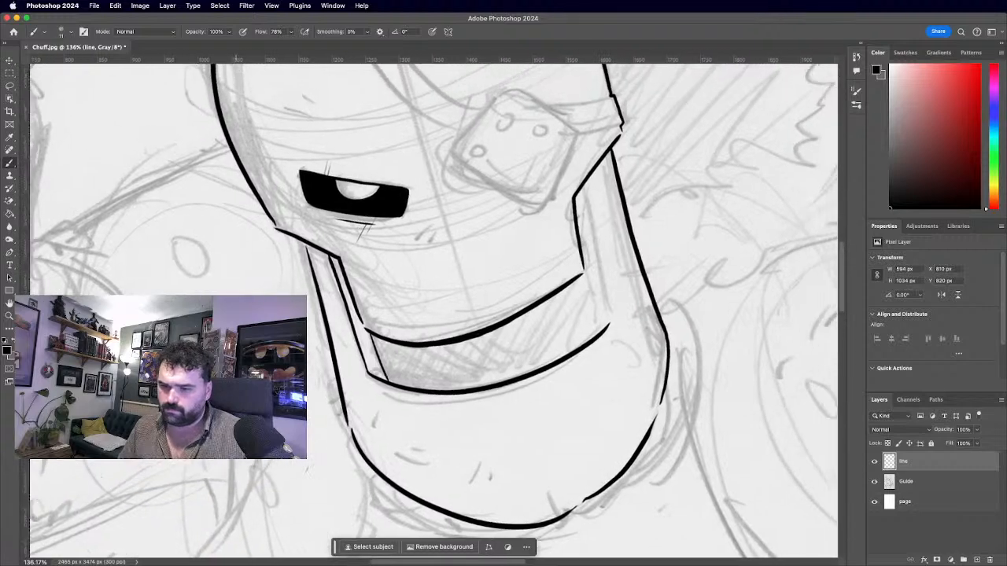
# Ink the mouth opening's end line and the lower jaw's inner side line on the eyepatch side.
pyautogui.scroll(1, 440, 322)
pyautogui.moveTo(612, 264); pyautogui.dragTo(629, 321)
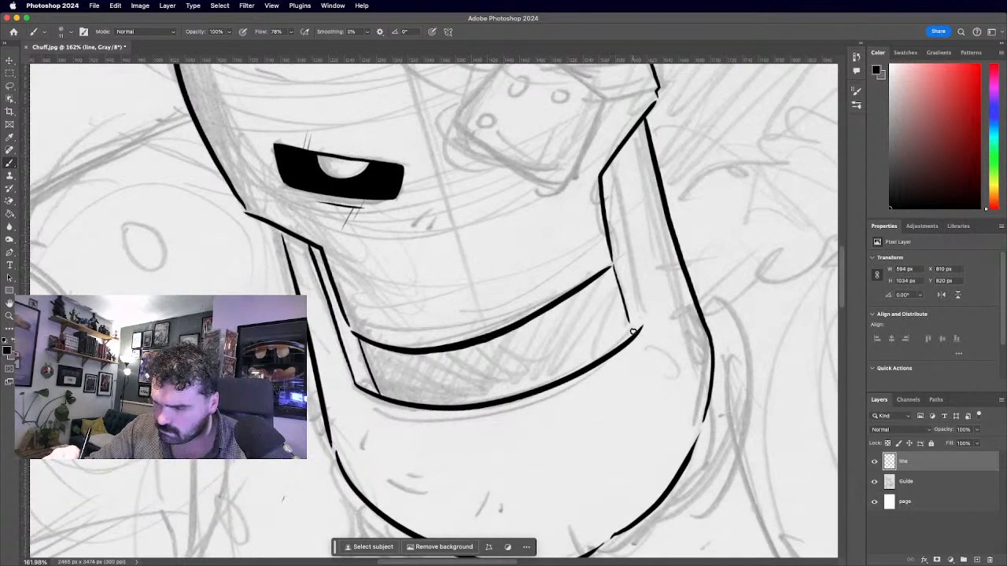
pyautogui.moveTo(612, 165); pyautogui.dragTo(648, 313)
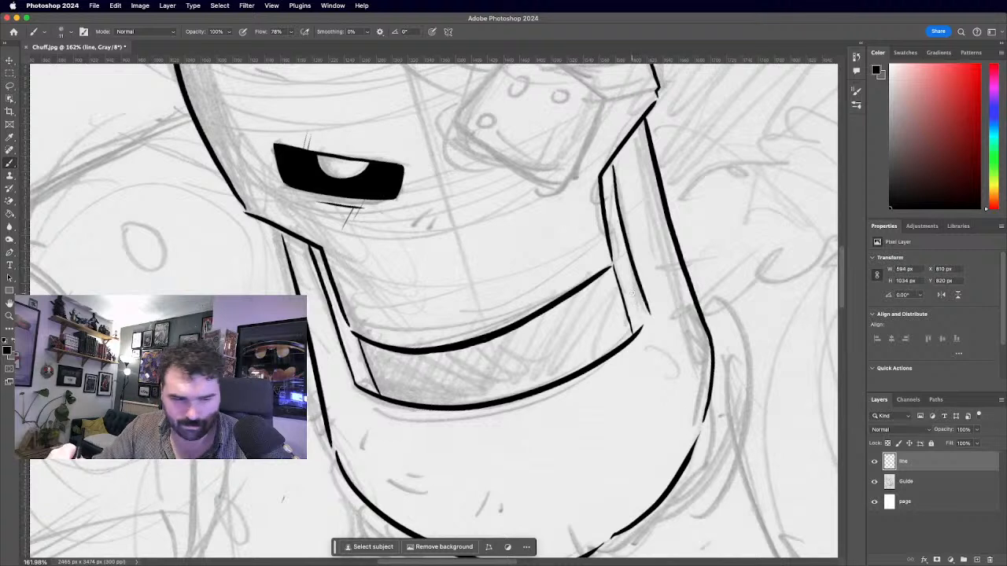
pyautogui.press('super+z')
pyautogui.moveTo(612, 174); pyautogui.dragTo(648, 325)
pyautogui.press('super+z')
pyautogui.moveTo(611, 176); pyautogui.dragTo(647, 321)
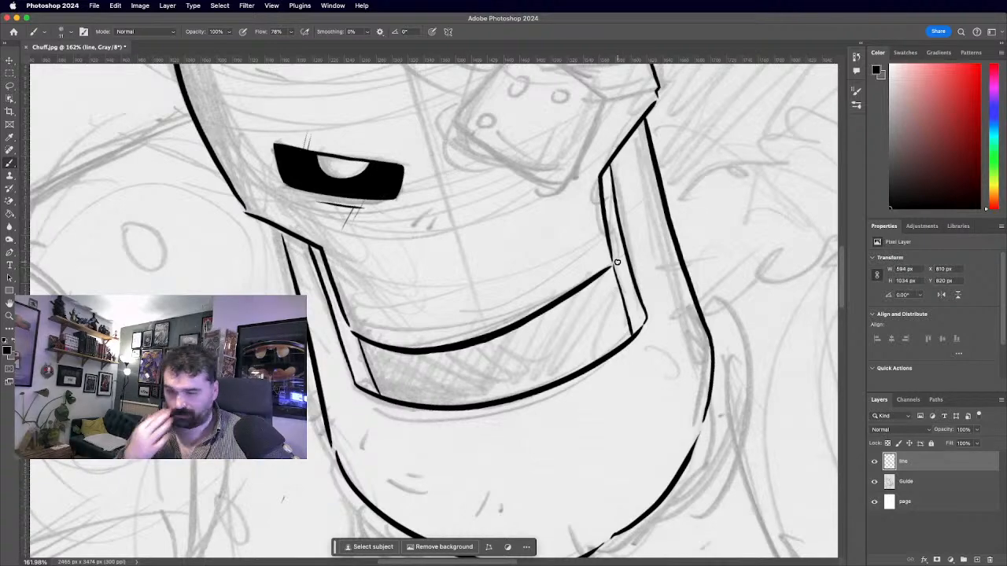
# Fill the mouth opening between the upper face and the lower jaw's rim with solid black.
pyautogui.scroll(-5, 617, 262)
pyautogui.scroll(5, 434, 307)
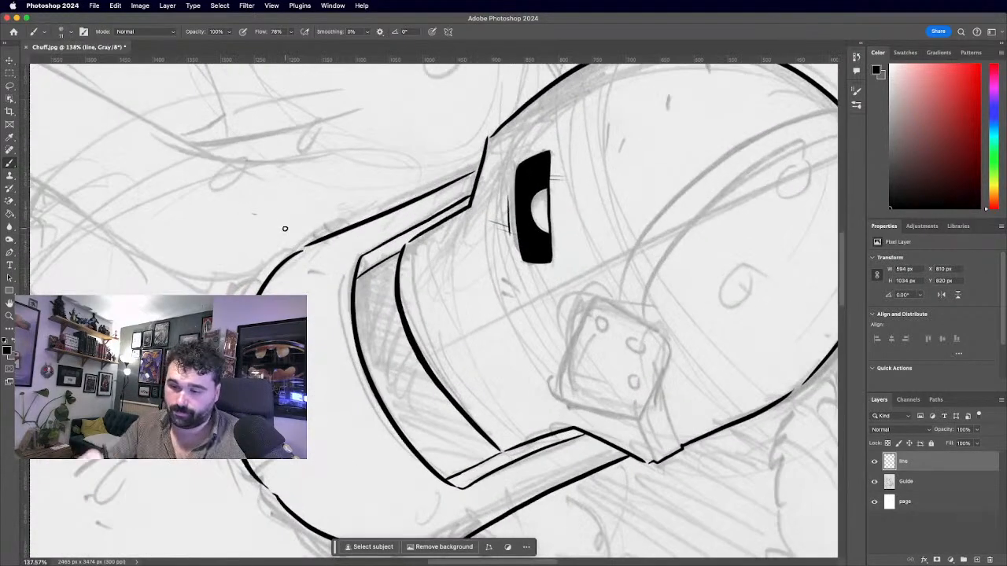
pyautogui.moveTo(429, 401)
pyautogui.mouseDown()
pyautogui.moveTo(395, 324)
pyautogui.moveTo(402, 342)
pyautogui.moveTo(393, 286)
pyautogui.moveTo(388, 302)
pyautogui.moveTo(401, 250)
pyautogui.moveTo(358, 300)
pyautogui.mouseUp()
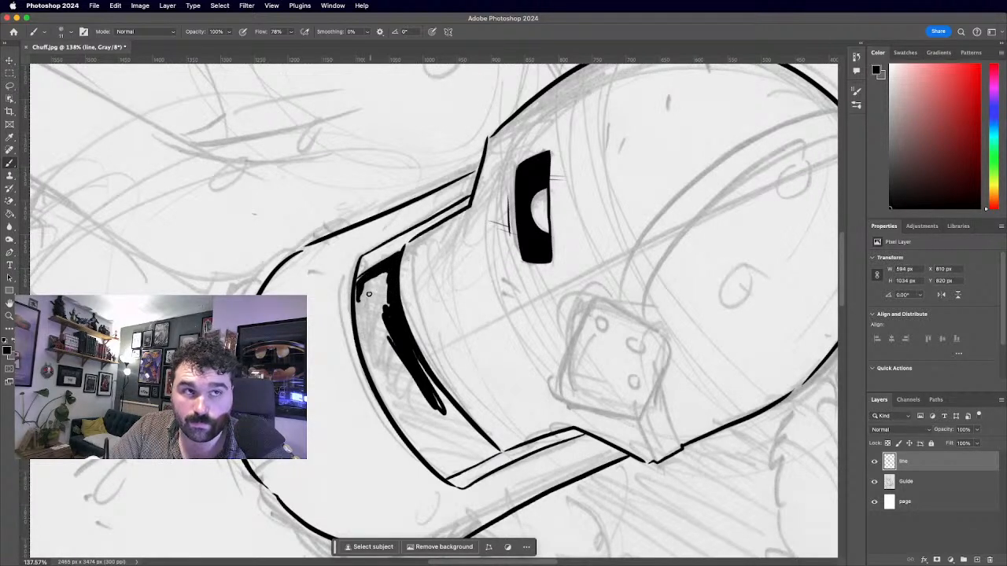
pyautogui.moveTo(359, 281)
pyautogui.mouseDown()
pyautogui.moveTo(364, 356)
pyautogui.moveTo(377, 368)
pyautogui.moveTo(361, 340)
pyautogui.moveTo(406, 437)
pyautogui.moveTo(362, 325)
pyautogui.moveTo(372, 346)
pyautogui.moveTo(370, 274)
pyautogui.moveTo(365, 299)
pyautogui.moveTo(383, 297)
pyautogui.moveTo(385, 277)
pyautogui.moveTo(382, 319)
pyautogui.moveTo(401, 392)
pyautogui.moveTo(389, 322)
pyautogui.moveTo(419, 408)
pyautogui.moveTo(443, 430)
pyautogui.moveTo(401, 347)
pyautogui.moveTo(484, 440)
pyautogui.moveTo(434, 390)
pyautogui.moveTo(478, 440)
pyautogui.moveTo(452, 454)
pyautogui.moveTo(438, 438)
pyautogui.moveTo(457, 465)
pyautogui.moveTo(444, 470)
pyautogui.moveTo(411, 433)
pyautogui.moveTo(431, 459)
pyautogui.mouseUp()
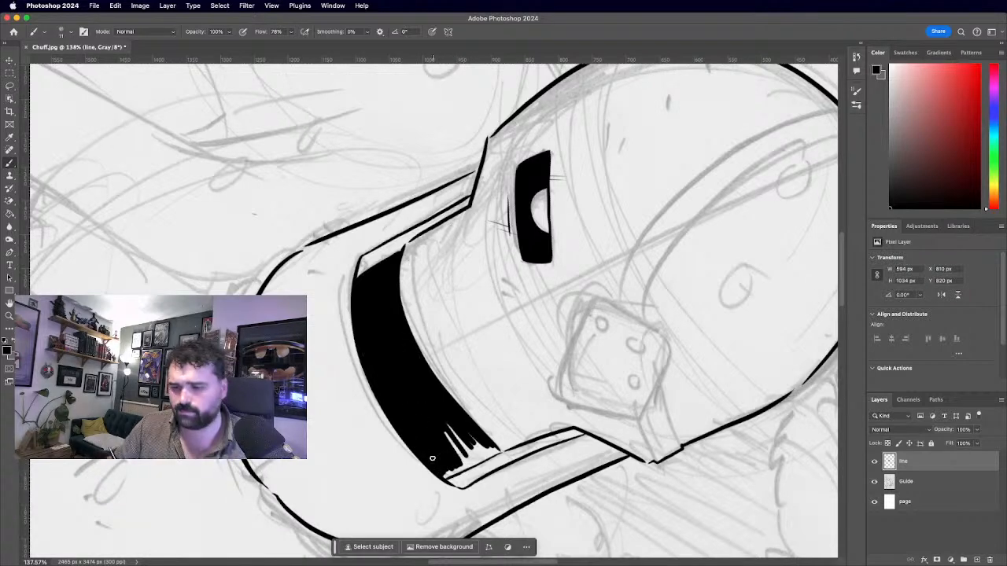
pyautogui.scroll(-5, 433, 458)
pyautogui.scroll(6, 320, 392)
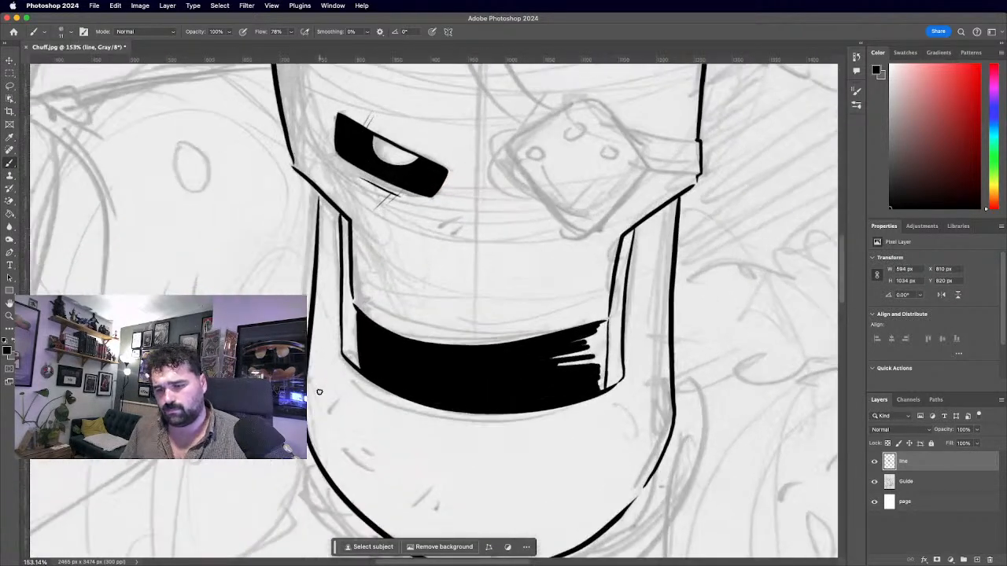
pyautogui.moveTo(557, 363)
pyautogui.mouseDown()
pyautogui.moveTo(583, 331)
pyautogui.moveTo(571, 354)
pyautogui.moveTo(582, 335)
pyautogui.moveTo(577, 355)
pyautogui.moveTo(586, 340)
pyautogui.moveTo(586, 357)
pyautogui.moveTo(596, 355)
pyautogui.moveTo(605, 319)
pyautogui.moveTo(601, 386)
pyautogui.mouseUp()
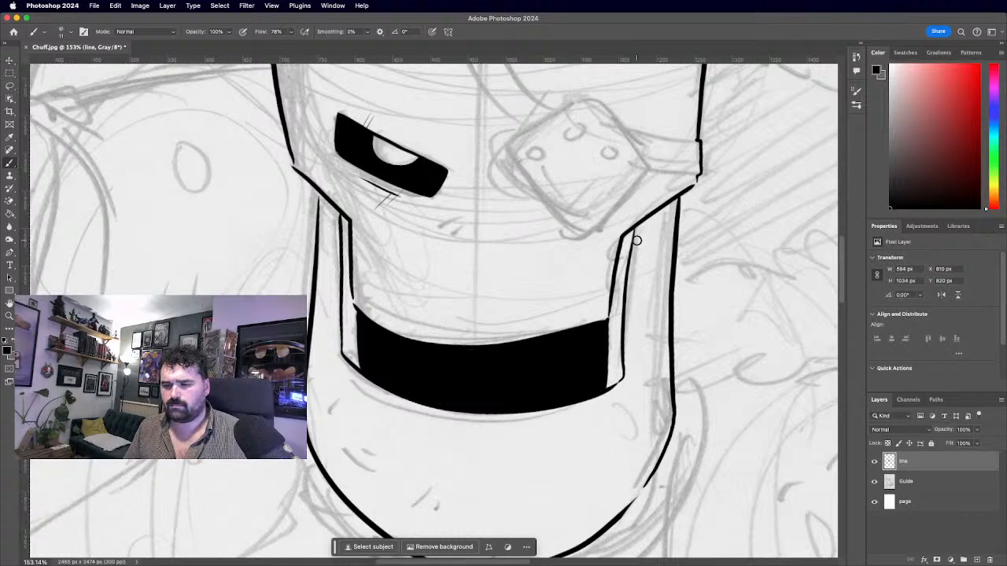
# Ink small scratch marks beneath the uncovered eye, above the mouth on the eyepatch side and on the side of the lower jaw.
pyautogui.press('super+minus')
pyautogui.press('super+plus')
pyautogui.moveTo(436, 240); pyautogui.dragTo(456, 229)
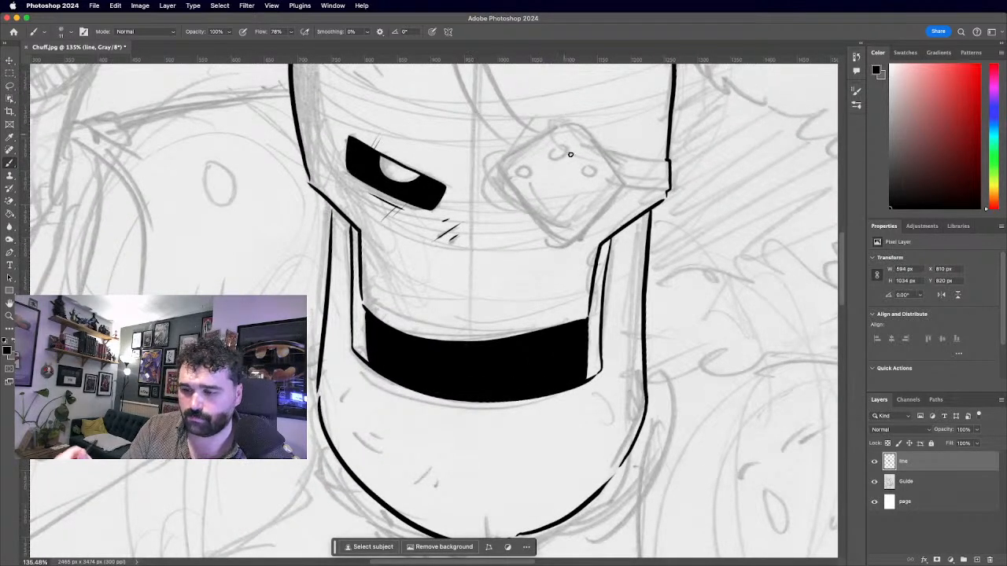
pyautogui.press('super+minus')
pyautogui.press('super+plus')
pyautogui.scroll(2, 434, 310)
pyautogui.scroll(2, 432, 319)
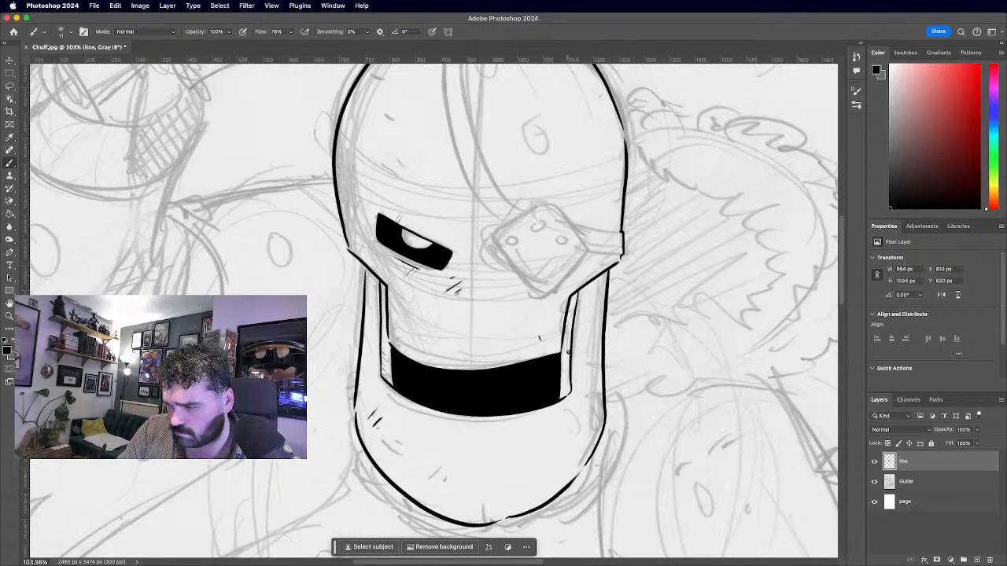
# Ink the diamond-shaped outline of the eyepatch over its pencil sketch.
pyautogui.scroll(-6, 433, 358)
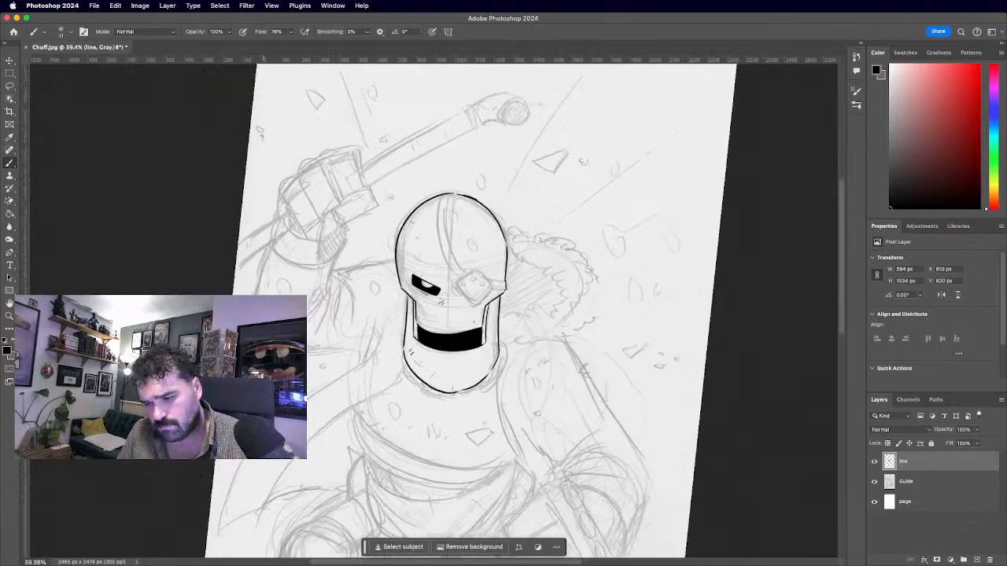
pyautogui.scroll(3, 433, 359)
pyautogui.scroll(4, 432, 307)
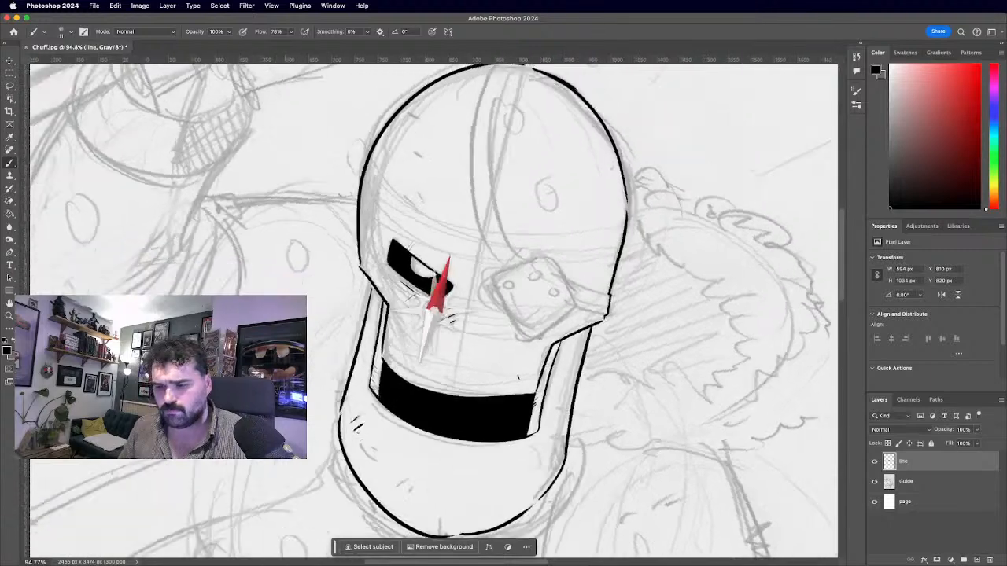
pyautogui.moveTo(524, 303)
pyautogui.mouseDown()
pyautogui.moveTo(543, 405)
pyautogui.moveTo(650, 366)
pyautogui.mouseUp()
pyautogui.moveTo(527, 300)
pyautogui.mouseDown()
pyautogui.moveTo(622, 285)
pyautogui.moveTo(648, 368)
pyautogui.mouseUp()
# Ink the two curved edges of the strap running from the top of the skull down to the eyepatch, redrawing unsatisfactory strokes.
pyautogui.scroll(-5, 256, 256)
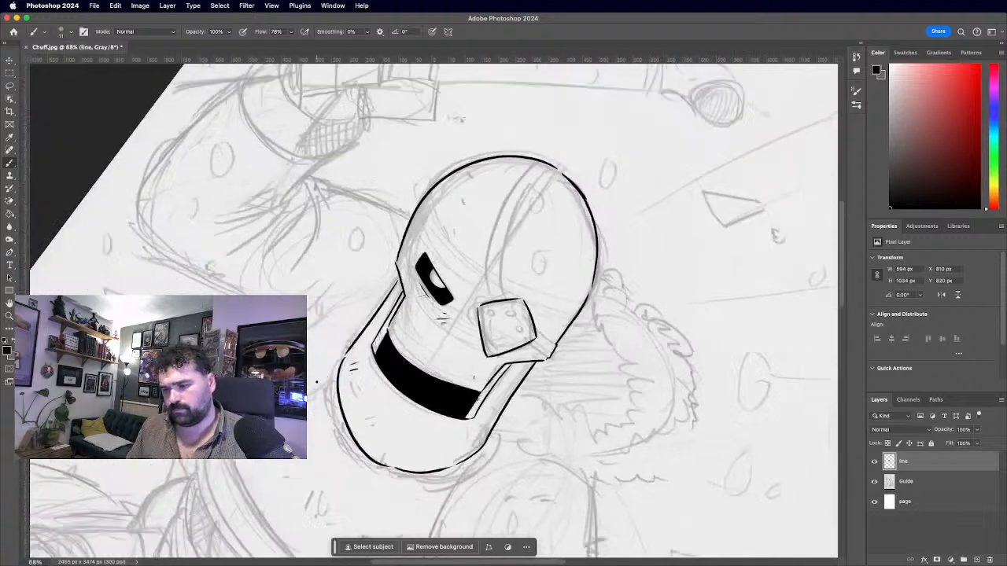
pyautogui.scroll(2, 305, 525)
pyautogui.scroll(2, 409, 252)
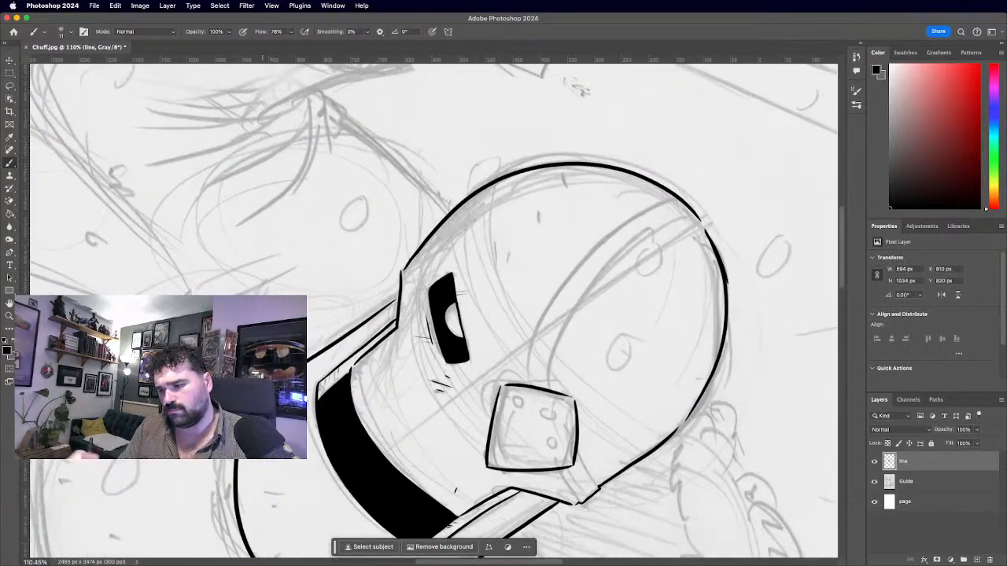
pyautogui.moveTo(666, 202); pyautogui.dragTo(537, 385)
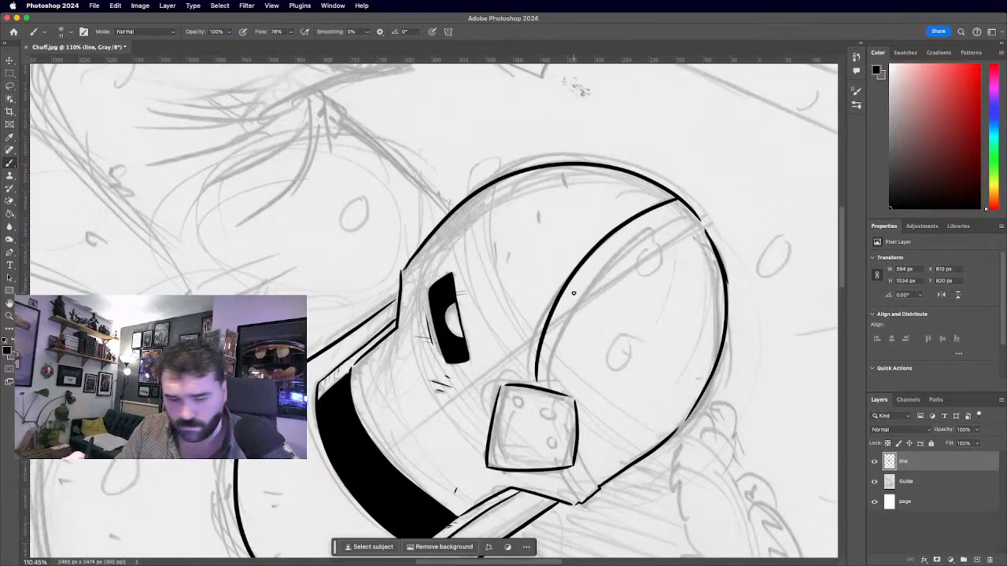
pyautogui.press('super+z')
pyautogui.moveTo(677, 200); pyautogui.dragTo(537, 384)
pyautogui.press('super+z')
pyautogui.moveTo(674, 200)
pyautogui.mouseDown()
pyautogui.moveTo(522, 383)
pyautogui.moveTo(705, 223)
pyautogui.mouseUp()
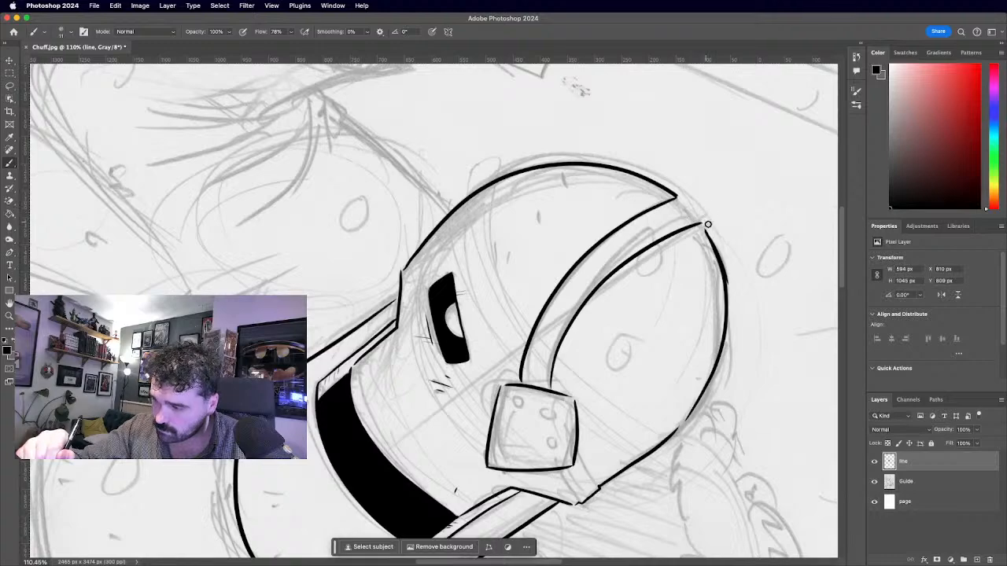
# Ink the short strap end at the top of the skull, closing the outline between the strap's two edges.
pyautogui.scroll(-5, 449, 307)
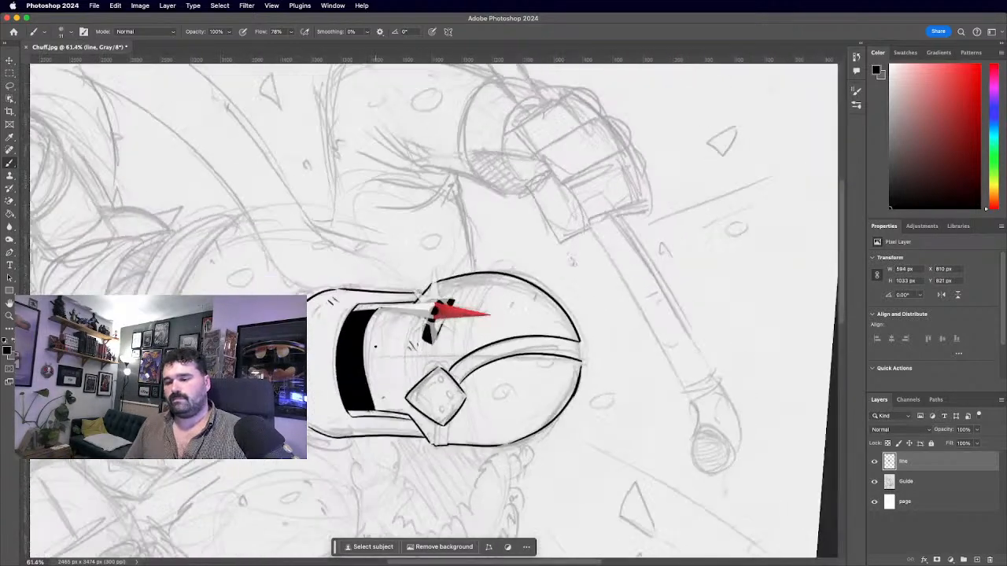
pyautogui.scroll(7, 445, 313)
pyautogui.scroll(2, 440, 303)
pyautogui.moveTo(738, 331); pyautogui.dragTo(738, 394)
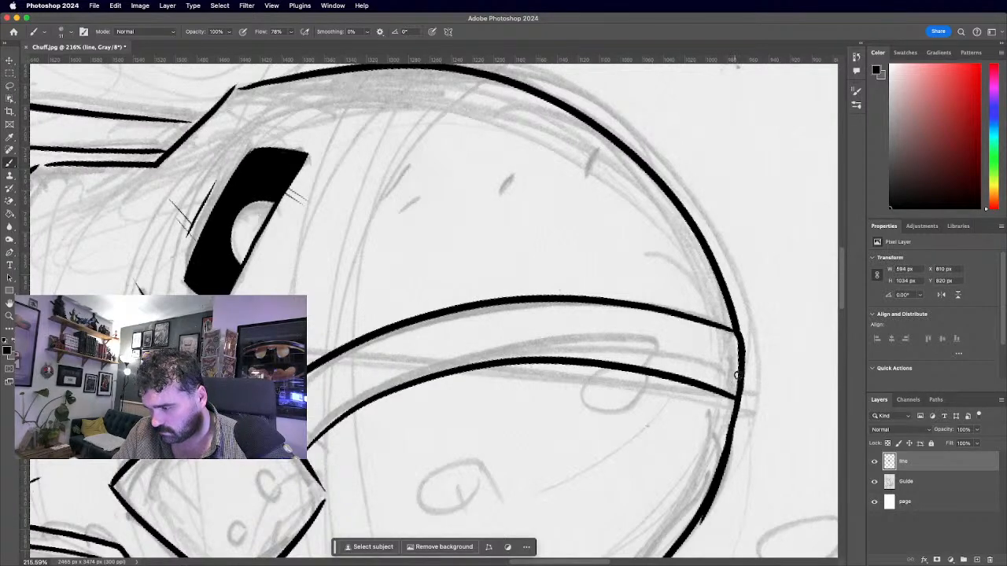
# Ink the two edges of the short side strap from the eyepatch to the skull's outer contour.
pyautogui.scroll(-8, 434, 310)
pyautogui.scroll(-2, 433, 310)
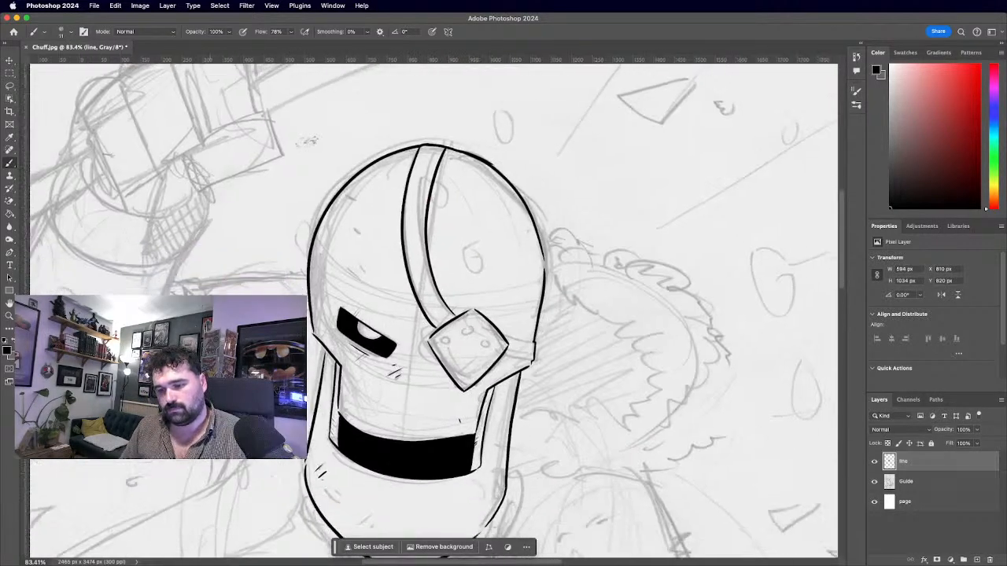
pyautogui.scroll(2, 433, 310)
pyautogui.scroll(-2, 434, 311)
pyautogui.scroll(3, 439, 319)
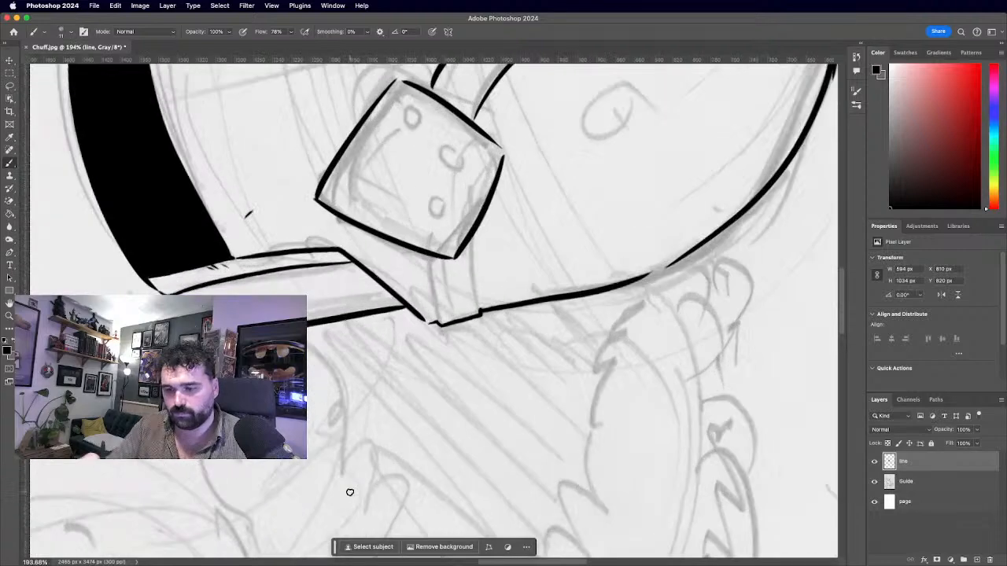
pyautogui.moveTo(424, 255); pyautogui.dragTo(437, 326)
pyautogui.moveTo(468, 243); pyautogui.dragTo(480, 312)
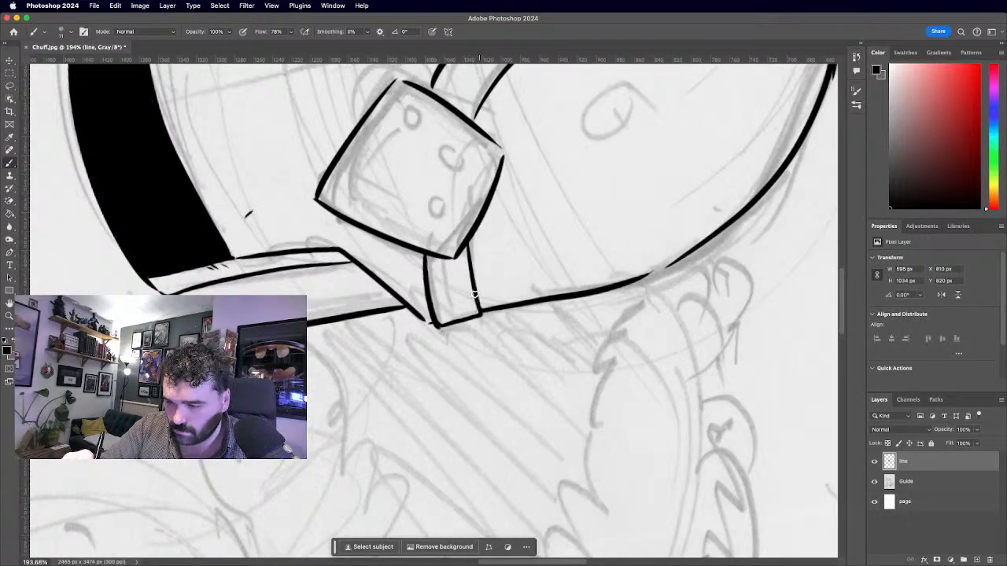
# Ink small round rivets inside the side and upper corners of the eyepatch.
pyautogui.scroll(-5, 464, 264)
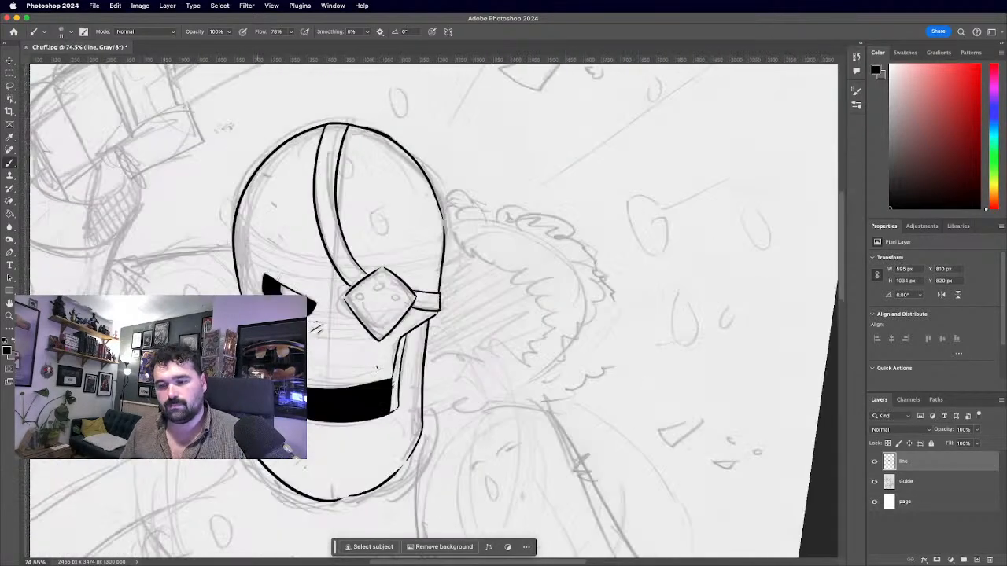
pyautogui.scroll(4, 291, 342)
pyautogui.moveTo(440, 226)
pyautogui.mouseDown()
pyautogui.moveTo(430, 236)
pyautogui.moveTo(442, 228)
pyautogui.mouseUp()
pyautogui.moveTo(488, 194); pyautogui.dragTo(489, 192)
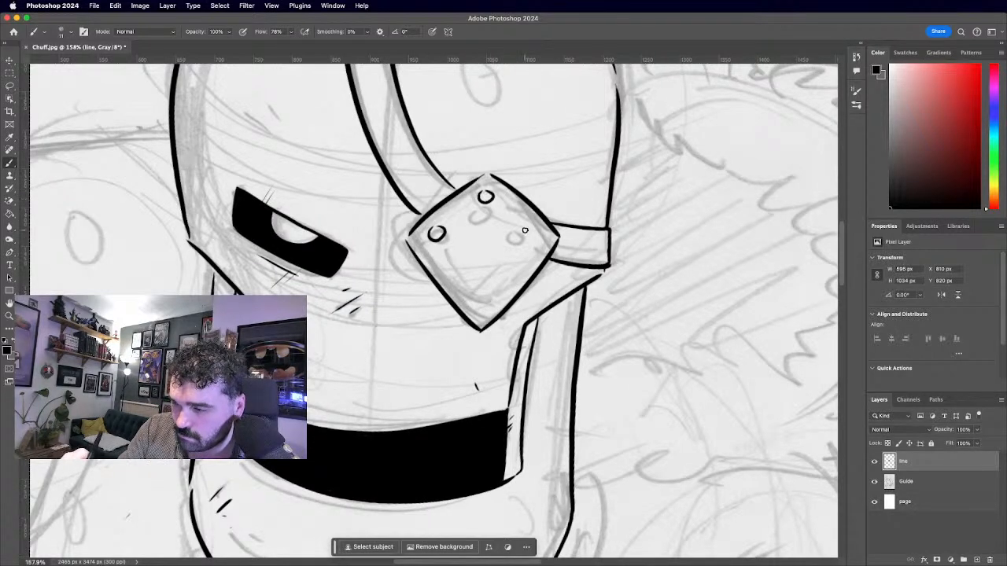
# Ink thin inner bevel lines parallel to the eyepatch's edges.
pyautogui.scroll(-4, 532, 226)
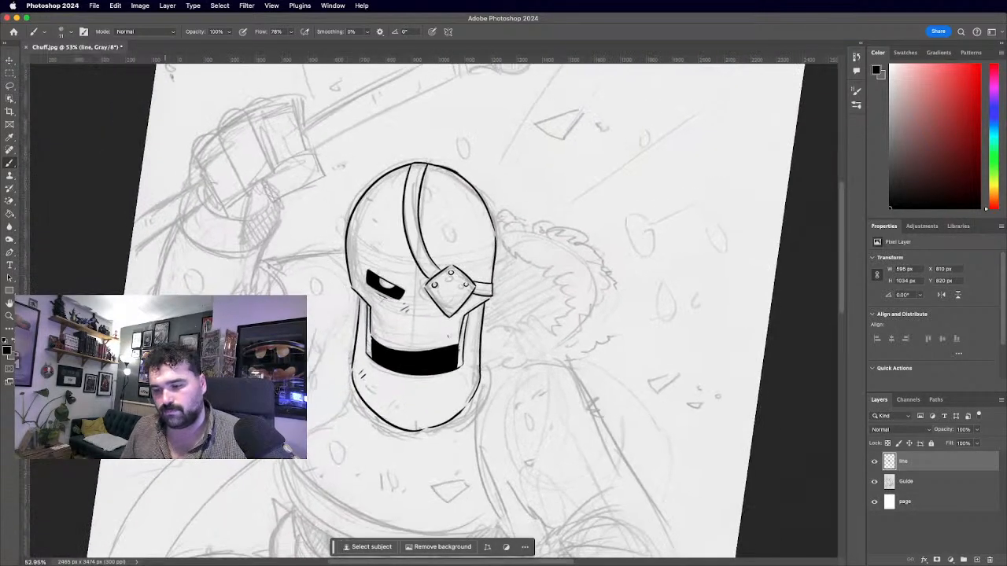
pyautogui.scroll(5, 533, 226)
pyautogui.moveTo(447, 235)
pyautogui.mouseDown()
pyautogui.moveTo(491, 200)
pyautogui.moveTo(533, 235)
pyautogui.mouseUp()
pyautogui.moveTo(456, 250); pyautogui.dragTo(485, 300)
# Ink small scratch marks on the forehead above the uncovered eye and up towards the skull's edge.
pyautogui.scroll(-5, 529, 274)
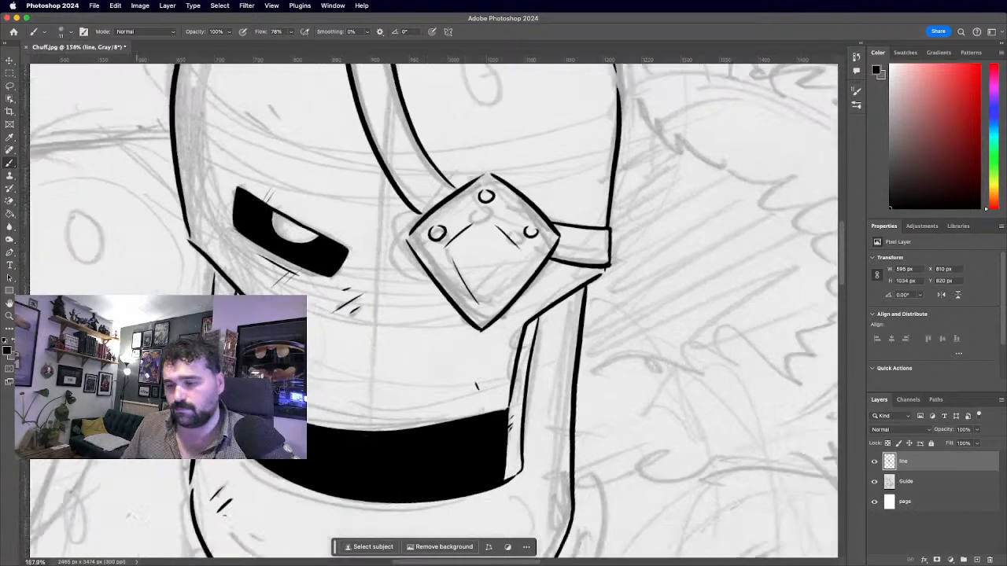
pyautogui.scroll(2, 530, 274)
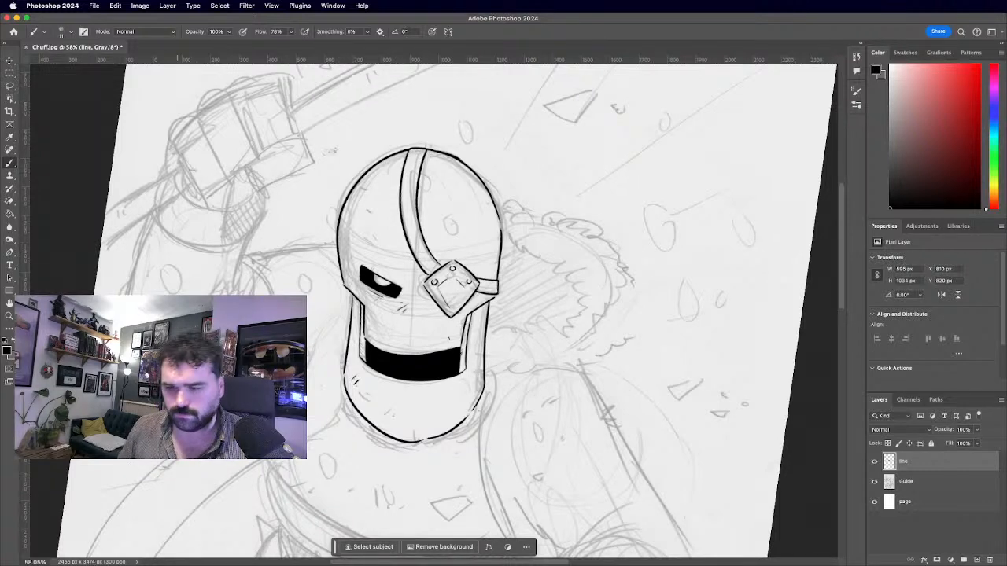
pyautogui.moveTo(363, 236); pyautogui.dragTo(373, 245)
pyautogui.click(370, 209)
pyautogui.click(373, 174)
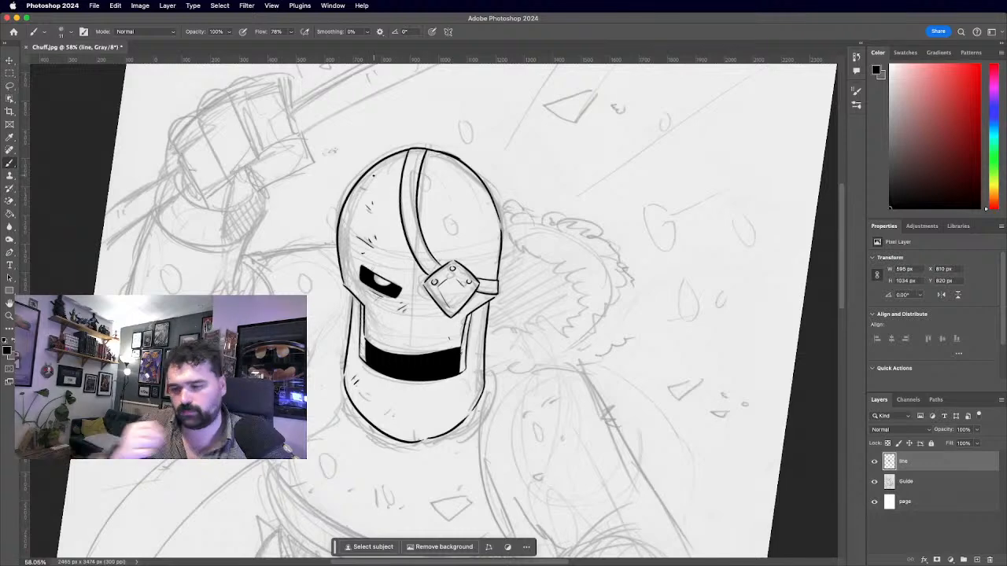
# Ink the curved collar line beneath the chin from one side of the jaw to the other, replacing the first, lower attempt.
pyautogui.moveTo(432, 311); pyautogui.dragTo(206, 311)
pyautogui.moveTo(406, 410); pyautogui.dragTo(531, 359)
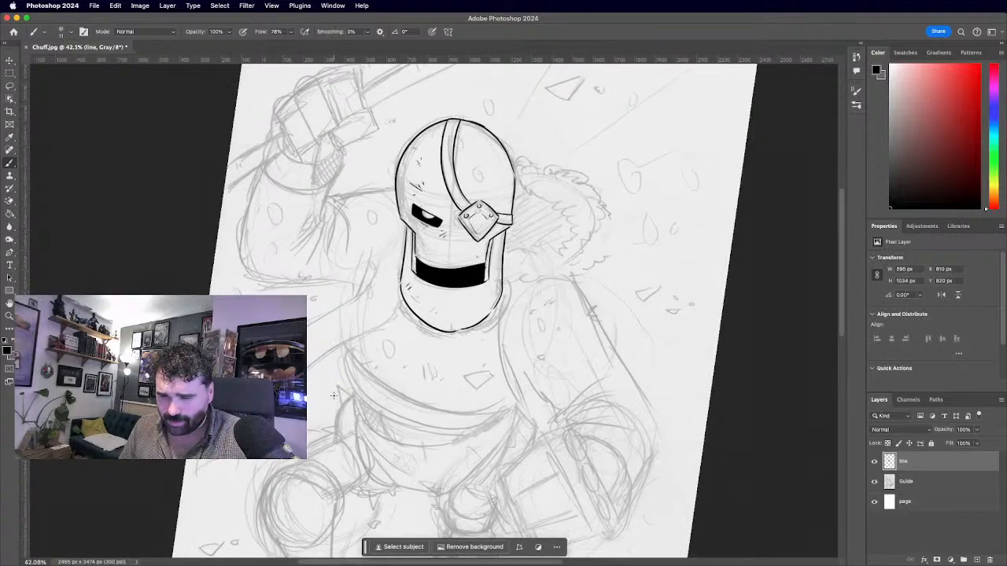
pyautogui.scroll(2, 426, 310)
pyautogui.moveTo(385, 325); pyautogui.dragTo(400, 273)
pyautogui.moveTo(422, 336); pyautogui.dragTo(543, 337)
pyautogui.moveTo(299, 271); pyautogui.dragTo(329, 404)
pyautogui.moveTo(379, 287)
pyautogui.mouseDown()
pyautogui.moveTo(431, 381)
pyautogui.moveTo(565, 340)
pyautogui.mouseUp()
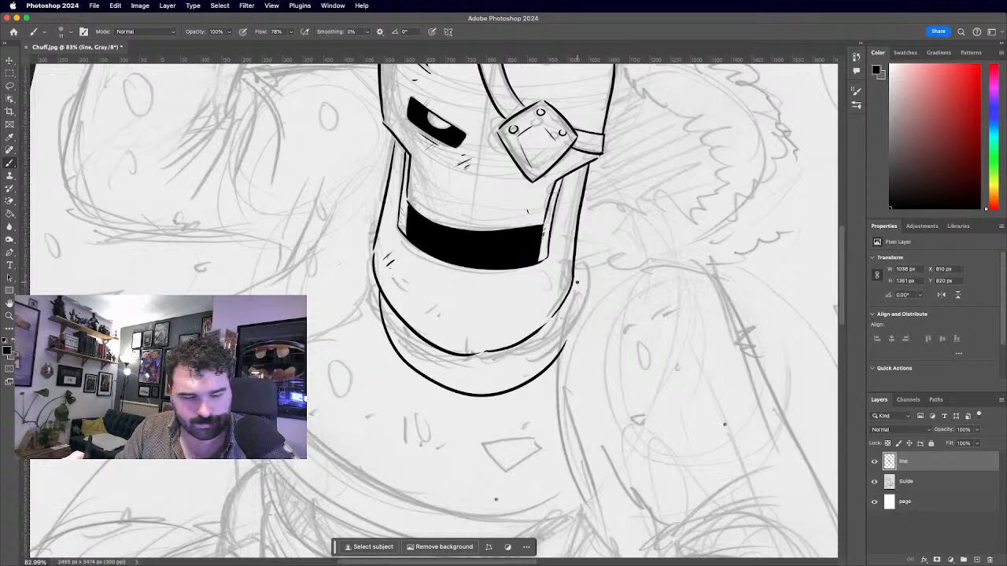
pyautogui.press('super+z')
pyautogui.moveTo(384, 297); pyautogui.dragTo(572, 294)
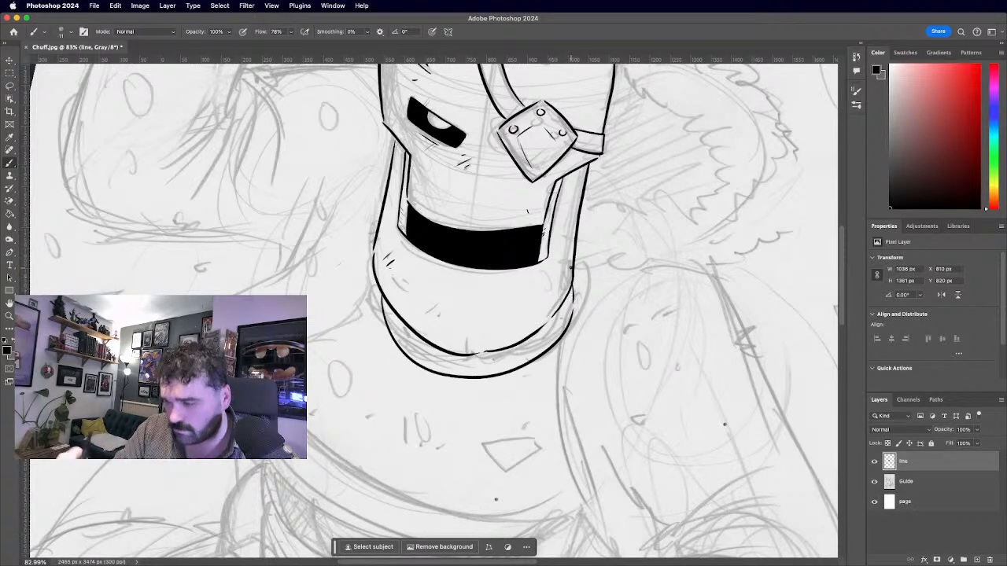
# Fill a thin black shadow crescent under the chin, inside the collar line on the uncovered eye's side.
pyautogui.moveTo(571, 267); pyautogui.dragTo(300, 402)
pyautogui.scroll(-2, 434, 310)
pyautogui.scroll(4, 434, 311)
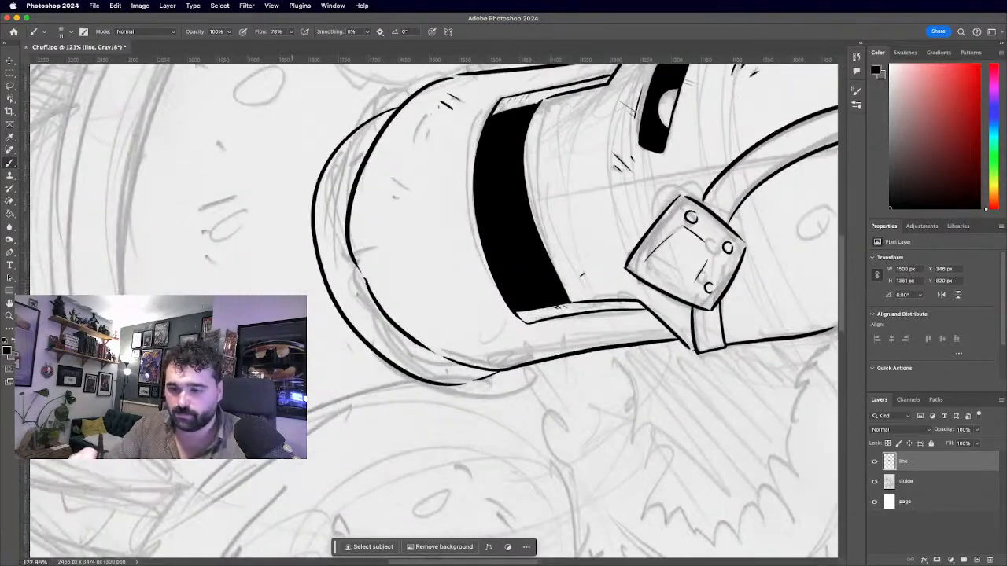
pyautogui.moveTo(380, 129); pyautogui.dragTo(344, 197)
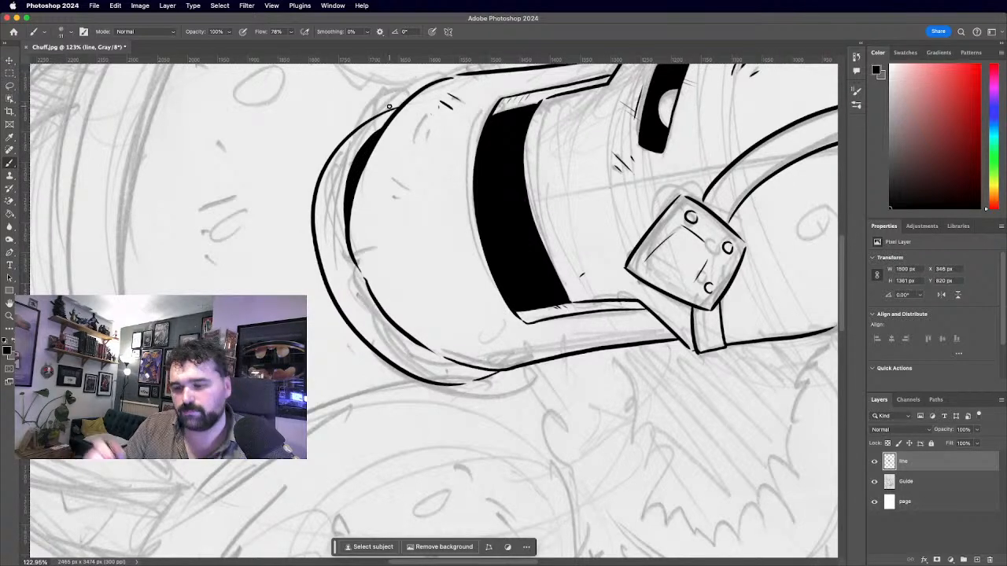
# Examine the uninked torso, arms and legs of the pencil sketch below the head.
pyautogui.scroll(-7, 433, 311)
pyautogui.scroll(2, 433, 310)
pyautogui.moveTo(297, 429); pyautogui.dragTo(258, 357)
pyautogui.scroll(-3, 433, 310)
pyautogui.scroll(-6, 444, 287)
pyautogui.scroll(2, 448, 287)
pyautogui.scroll(-2, 433, 311)
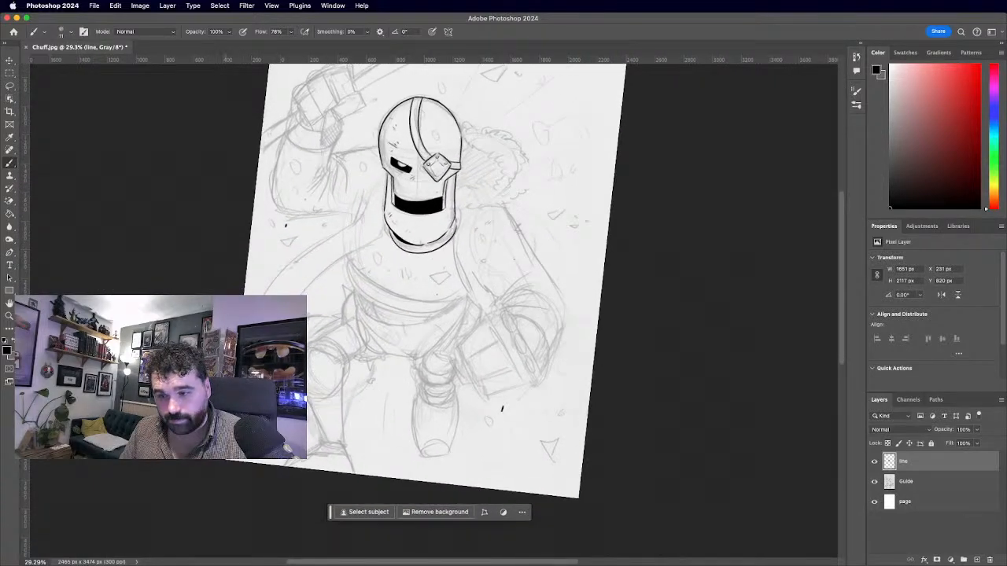
pyautogui.scroll(3, 361, 387)
pyautogui.scroll(1, 448, 323)
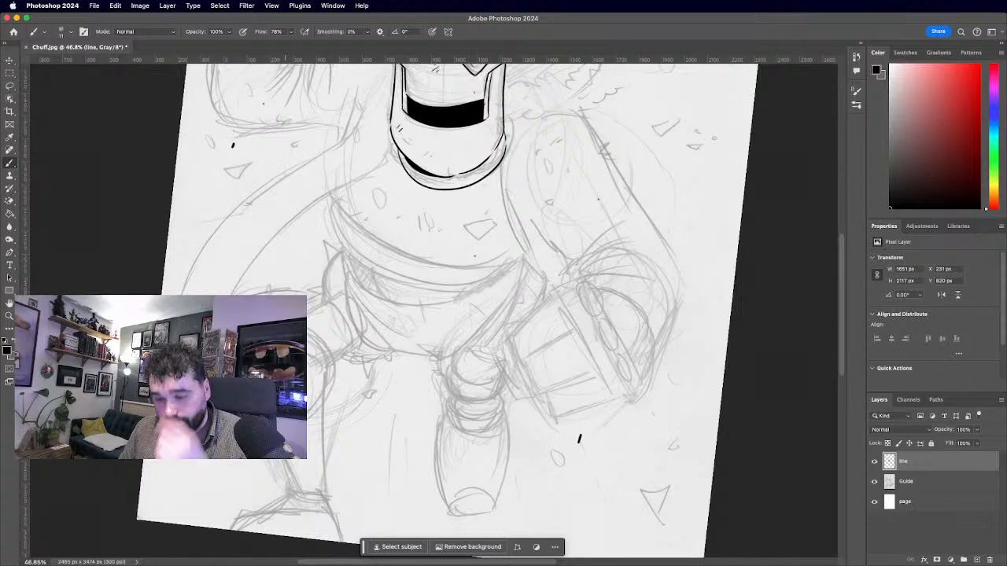
pyautogui.scroll(2, 434, 312)
pyautogui.scroll(-2, 434, 311)
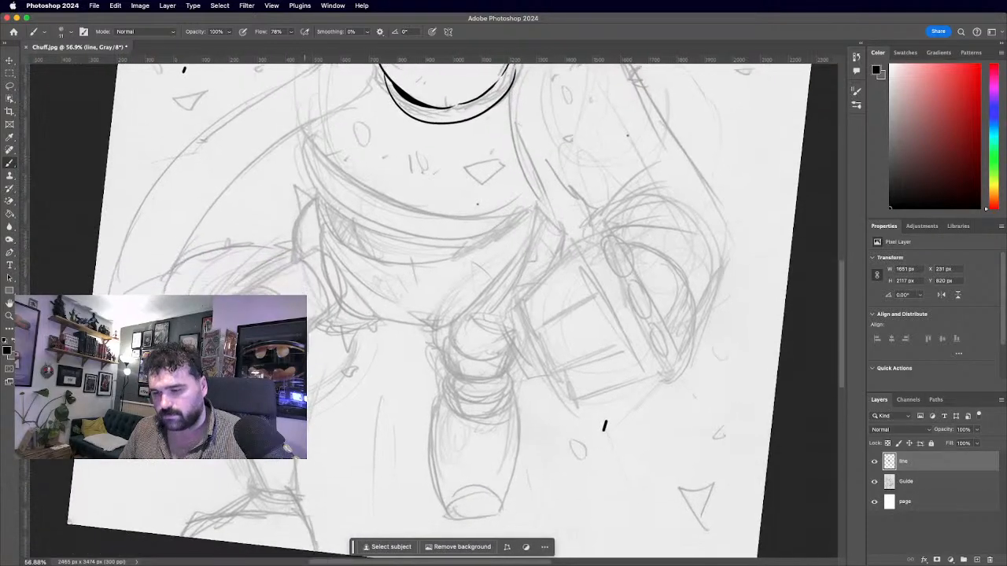
# Select the sketched leg beside the lowered fist, from hip to foot, on the Guide layer with the Lasso tool.
pyautogui.press('l')
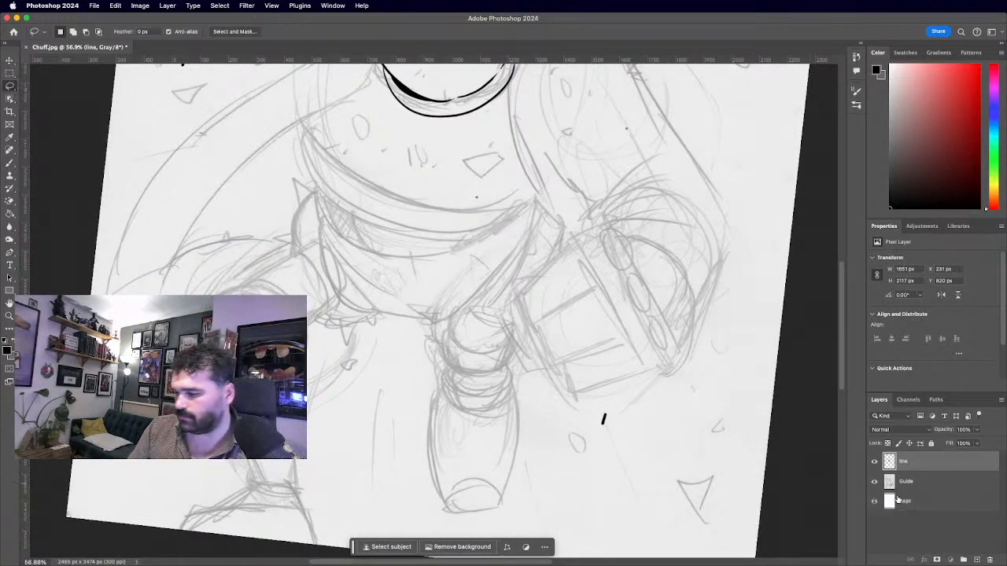
pyautogui.hotkey('alt', '[')
pyautogui.moveTo(506, 313); pyautogui.dragTo(509, 294)
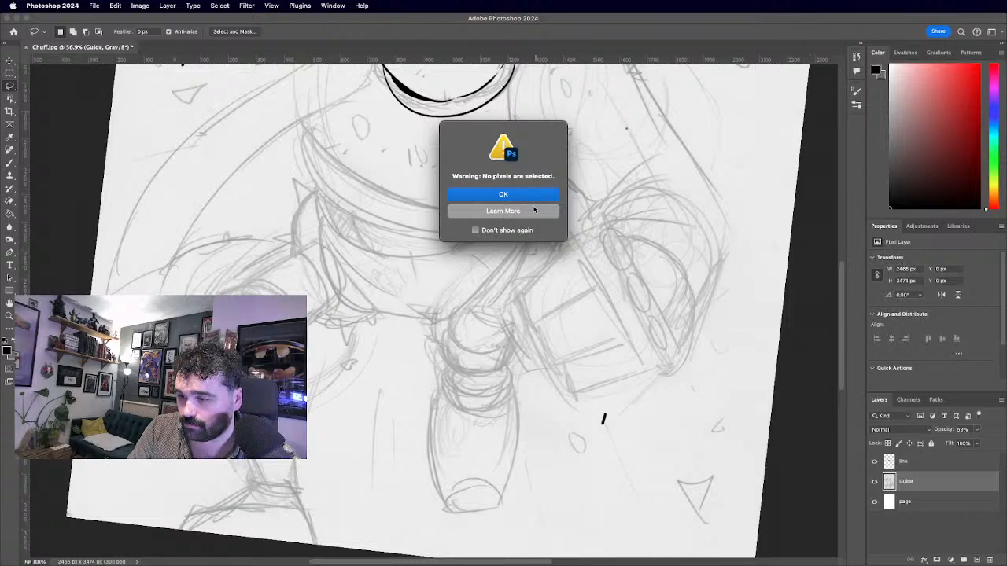
pyautogui.press('Return')
pyautogui.moveTo(539, 199)
pyautogui.mouseDown()
pyautogui.moveTo(488, 287)
pyautogui.moveTo(424, 330)
pyautogui.moveTo(396, 407)
pyautogui.moveTo(490, 533)
pyautogui.moveTo(538, 475)
pyautogui.moveTo(534, 409)
pyautogui.moveTo(501, 322)
pyautogui.moveTo(569, 225)
pyautogui.mouseUp()
pyautogui.scroll(-5, 569, 224)
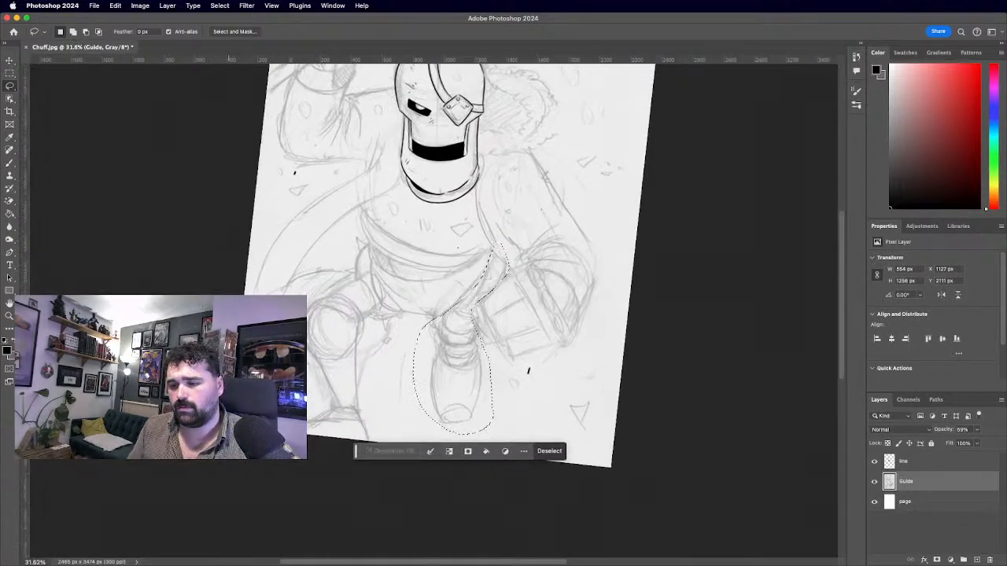
# Cut the selected leg out of the Guide layer and paste it onto a new layer directly above.
pyautogui.press('v')
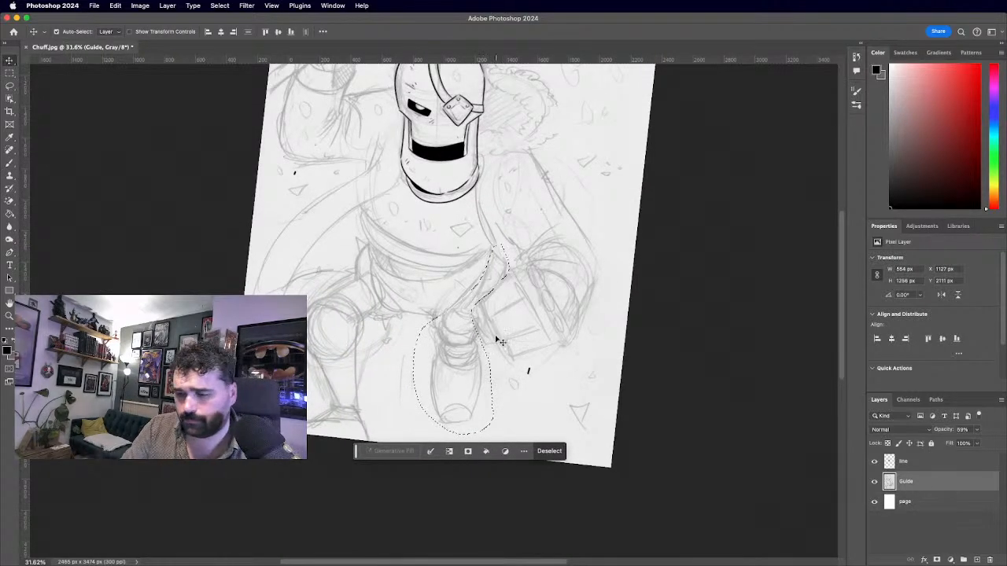
pyautogui.press('Delete')
pyautogui.hotkey('ctrl', 'd')
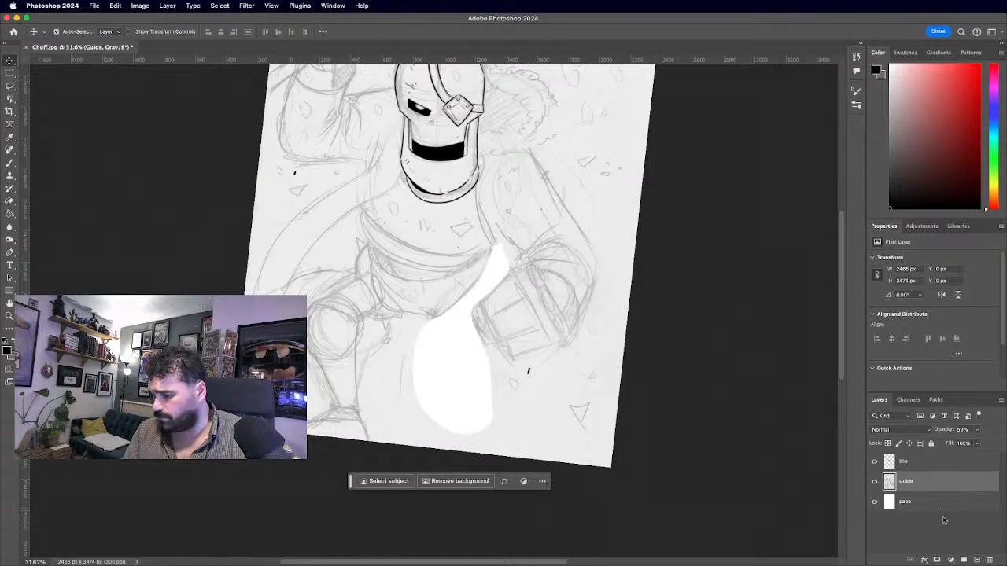
pyautogui.click(977, 560)
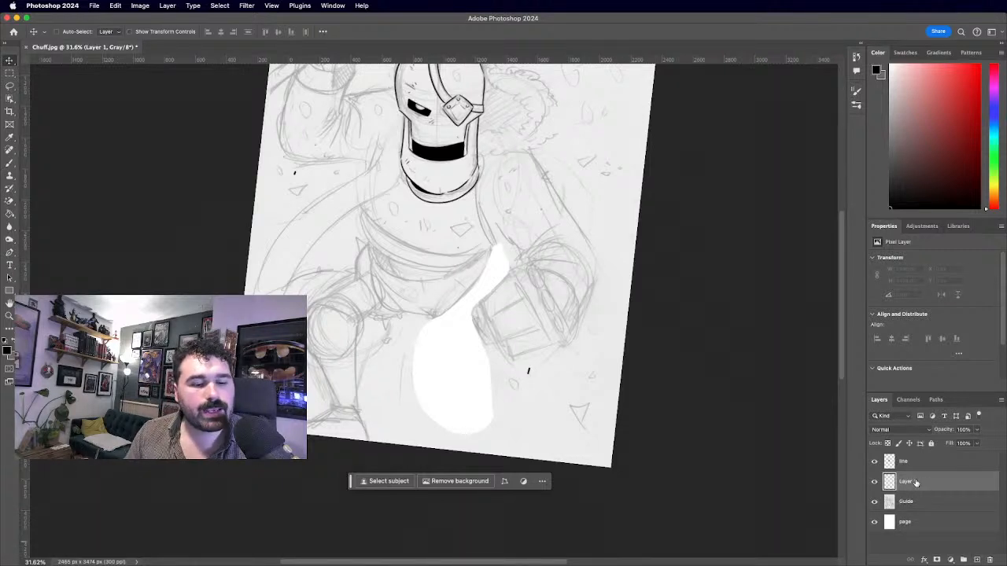
pyautogui.hotkey('ctrl', 'v')
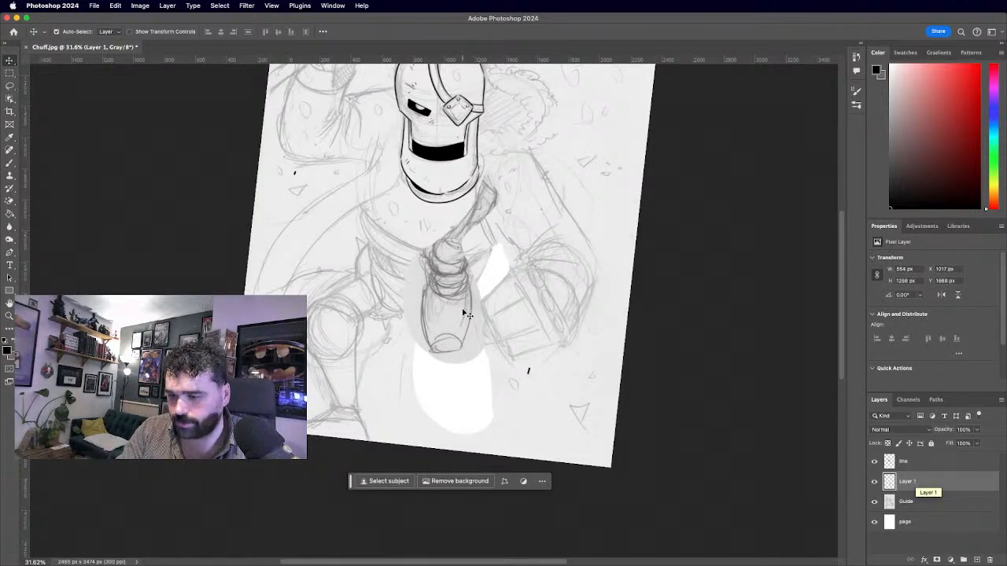
# Reposition the pasted leg behind the lowered fist, rotated about -13°, and place Layer 1 beneath the Guide layer.
pyautogui.moveTo(463, 315); pyautogui.dragTo(489, 356)
pyautogui.hotkey('ctrl', 't')
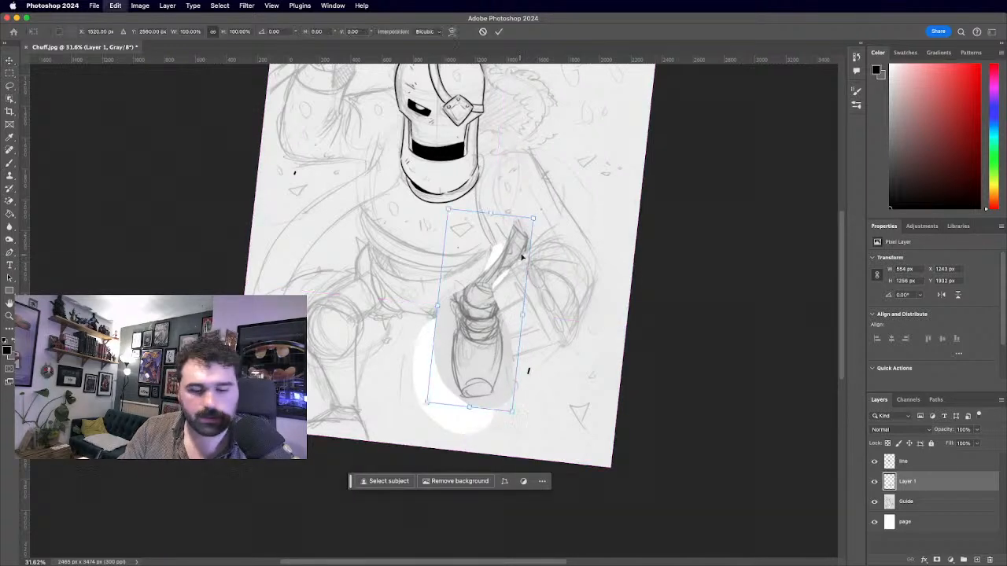
pyautogui.moveTo(558, 220); pyautogui.dragTo(563, 178)
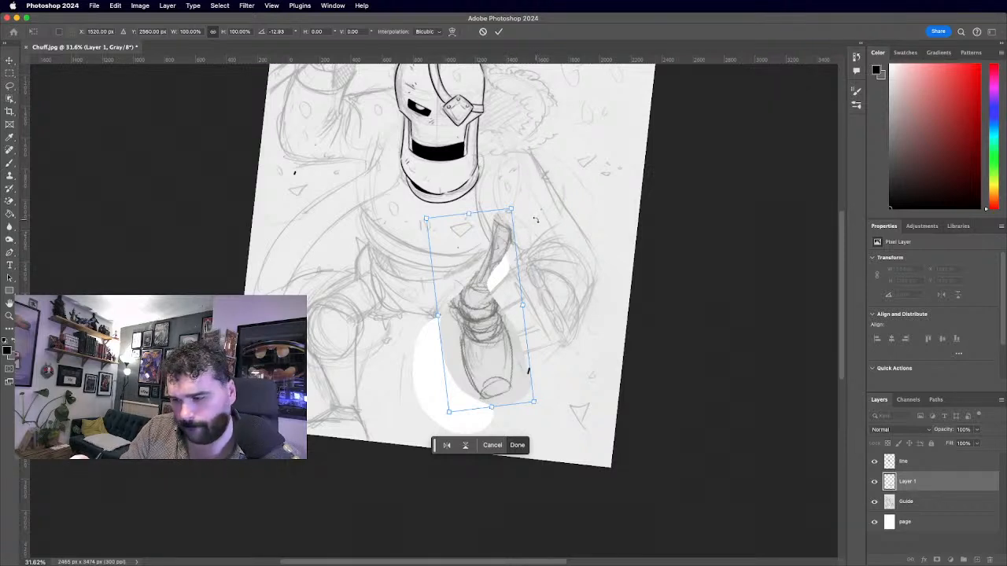
pyautogui.press('Return')
pyautogui.moveTo(936, 482); pyautogui.dragTo(940, 513)
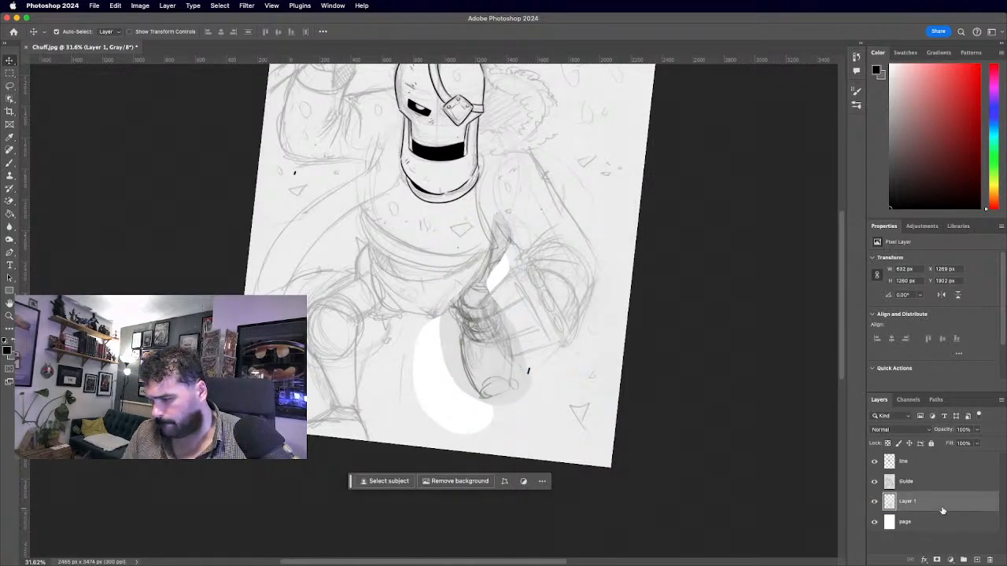
# Move the line, Guide and Layer 1 layers together upward by about 200 px, leaving a strip of page below the foot.
pyautogui.scroll(-5, 310, 368)
pyautogui.scroll(2, 311, 370)
pyautogui.scroll(2, 313, 346)
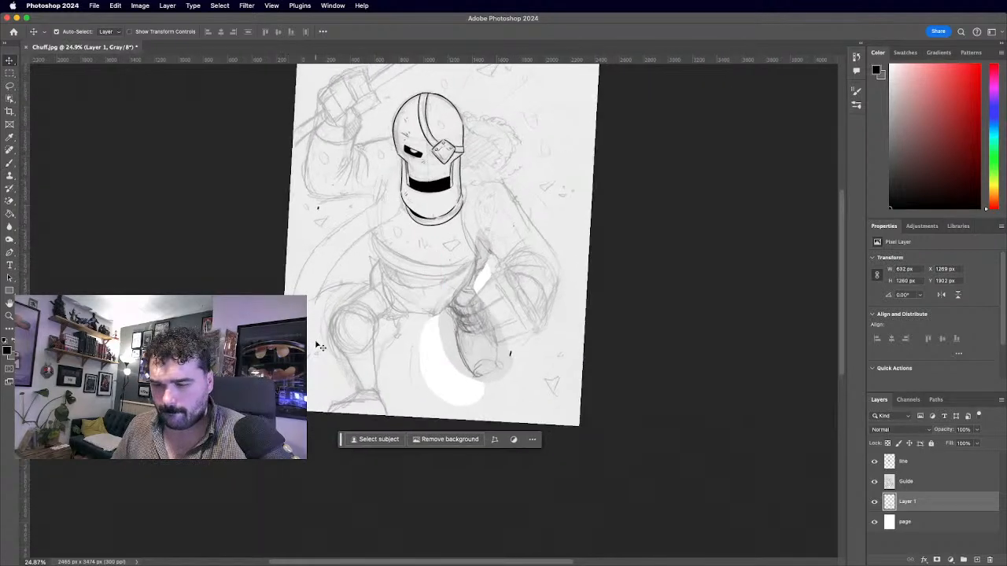
pyautogui.scroll(-2, 323, 322)
pyautogui.scroll(-3, 318, 337)
pyautogui.scroll(1, 338, 411)
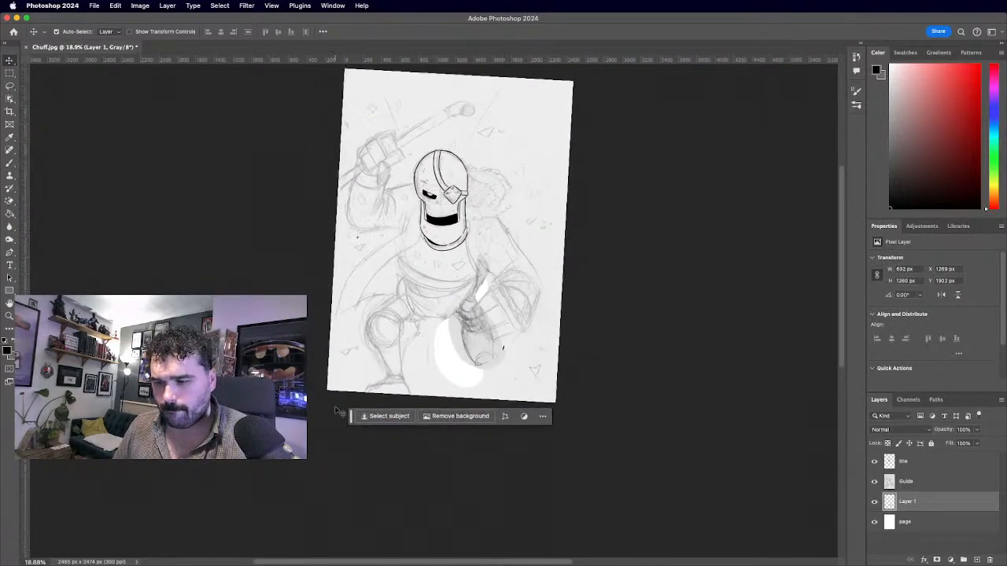
pyautogui.click(11, 86)
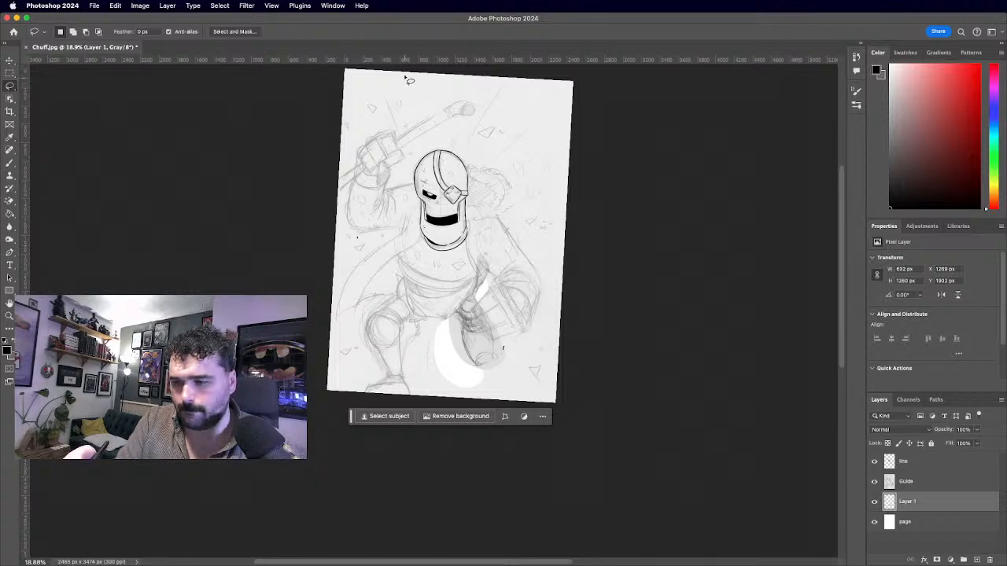
pyautogui.click(932, 482)
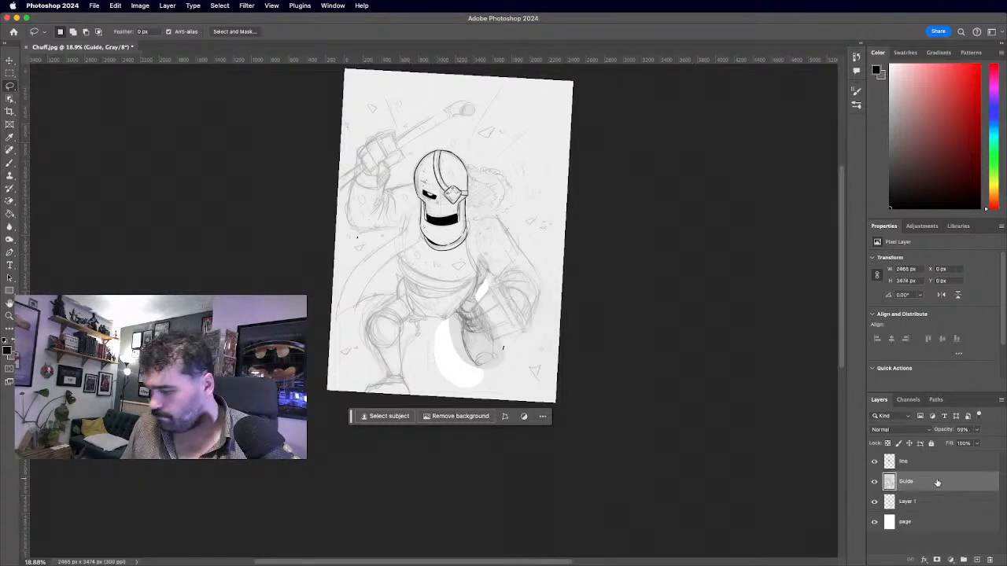
pyautogui.keyDown('shift'); pyautogui.click(927, 466); pyautogui.keyUp('shift')
pyautogui.keyDown('shift'); pyautogui.click(927, 502); pyautogui.keyUp('shift')
pyautogui.click(930, 463)
pyautogui.keyDown('shift'); pyautogui.click(927, 501); pyautogui.keyUp('shift')
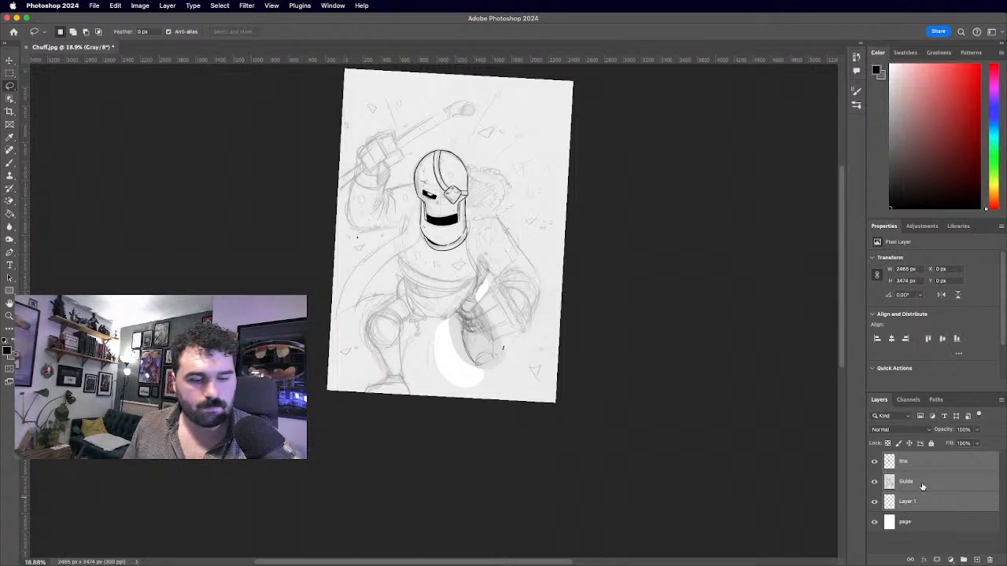
pyautogui.press('super+t')
pyautogui.press('Escape')
pyautogui.press('v')
pyautogui.moveTo(477, 232); pyautogui.dragTo(474, 206)
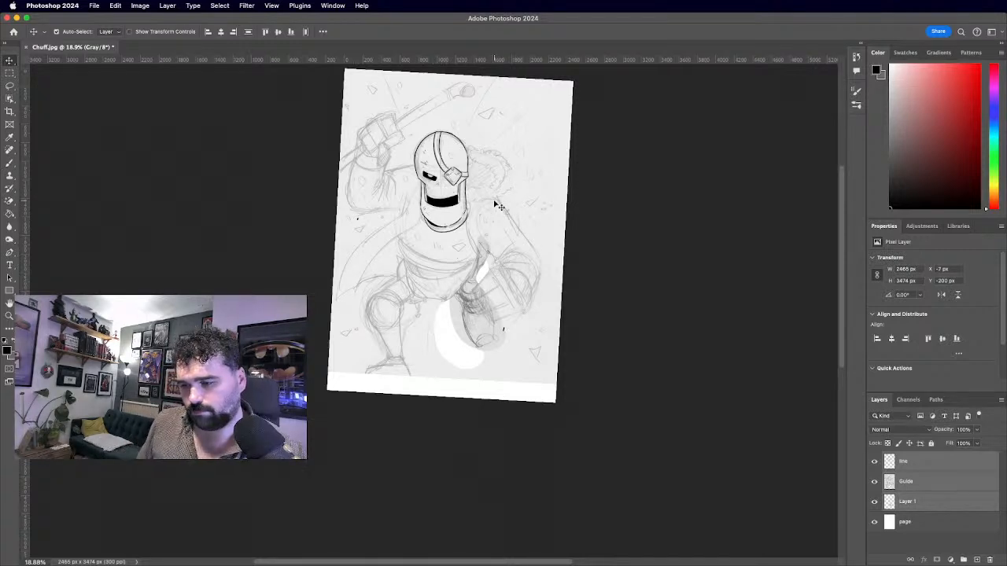
# Select the sketched bent leg on the raised-arm side, from hip to foot, with the Lasso tool.
pyautogui.click(905, 508)
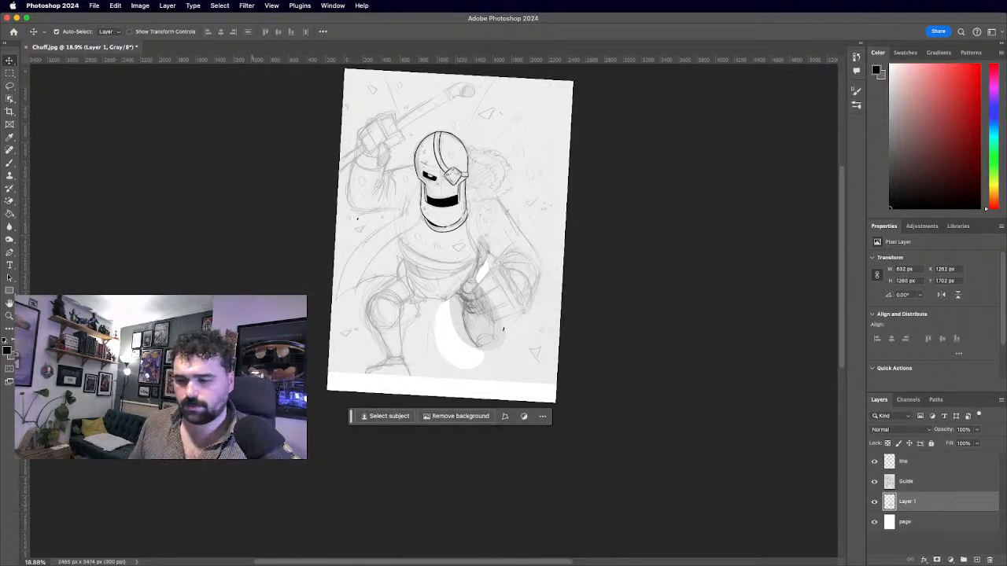
pyautogui.scroll(5, 440, 356)
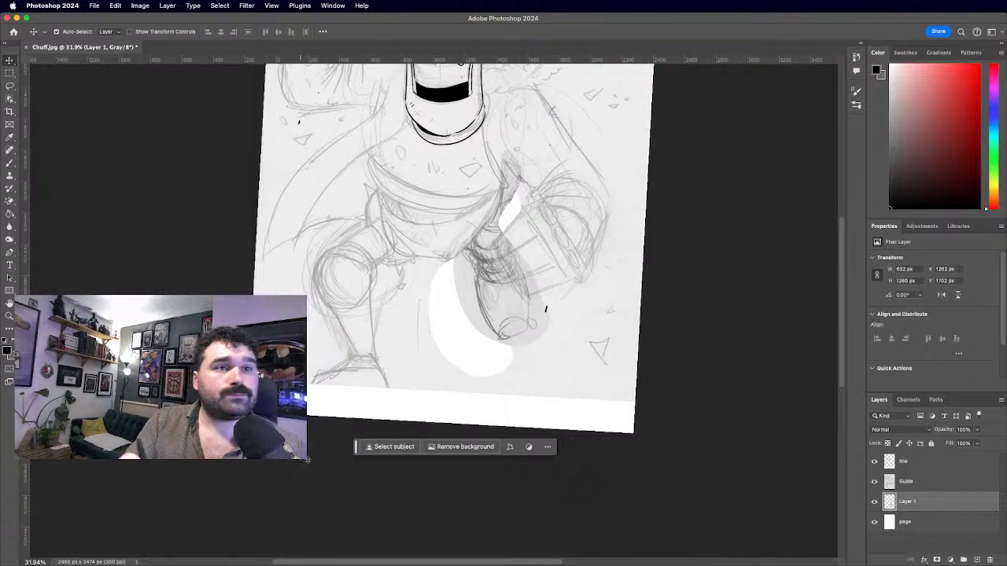
pyautogui.click(10, 87)
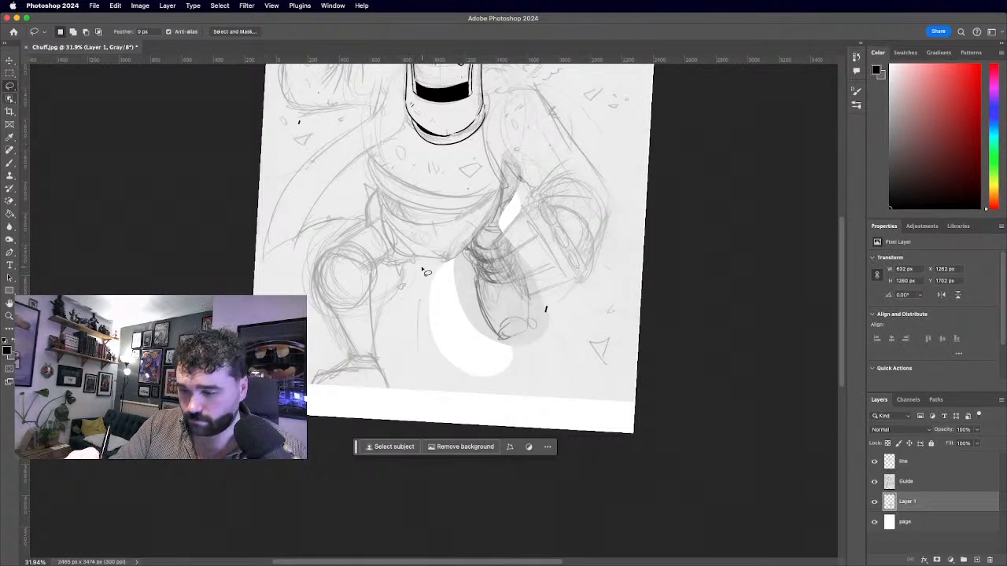
pyautogui.moveTo(426, 271); pyautogui.dragTo(421, 264)
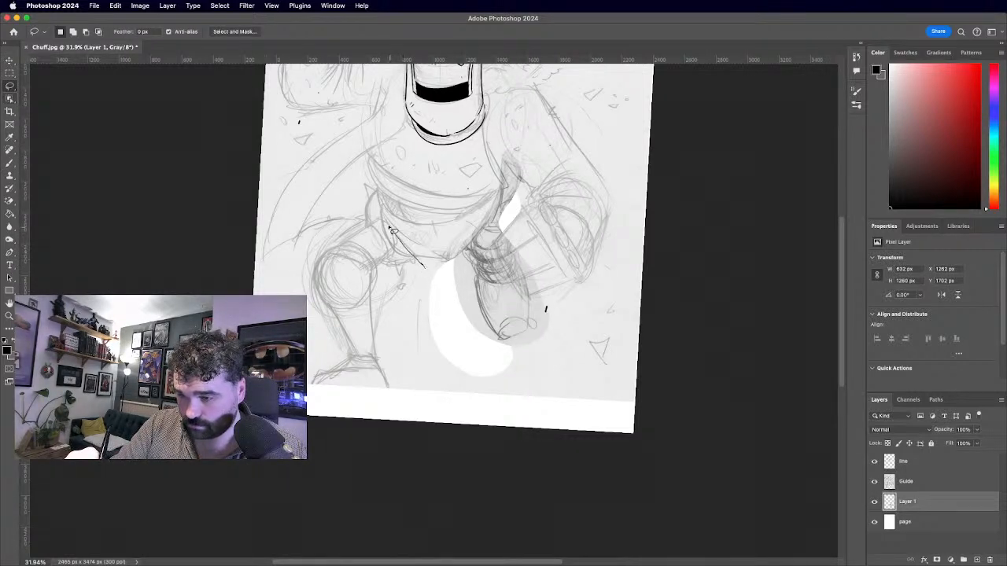
pyautogui.moveTo(379, 195)
pyautogui.mouseDown()
pyautogui.moveTo(356, 220)
pyautogui.moveTo(292, 288)
pyautogui.moveTo(318, 351)
pyautogui.mouseUp()
pyautogui.moveTo(373, 419)
pyautogui.mouseDown()
pyautogui.moveTo(409, 380)
pyautogui.moveTo(399, 318)
pyautogui.moveTo(421, 282)
pyautogui.moveTo(374, 276)
pyautogui.mouseUp()
# Move the selected bent leg on the Guide layer slightly down and inward from the hip.
pyautogui.click(10, 60)
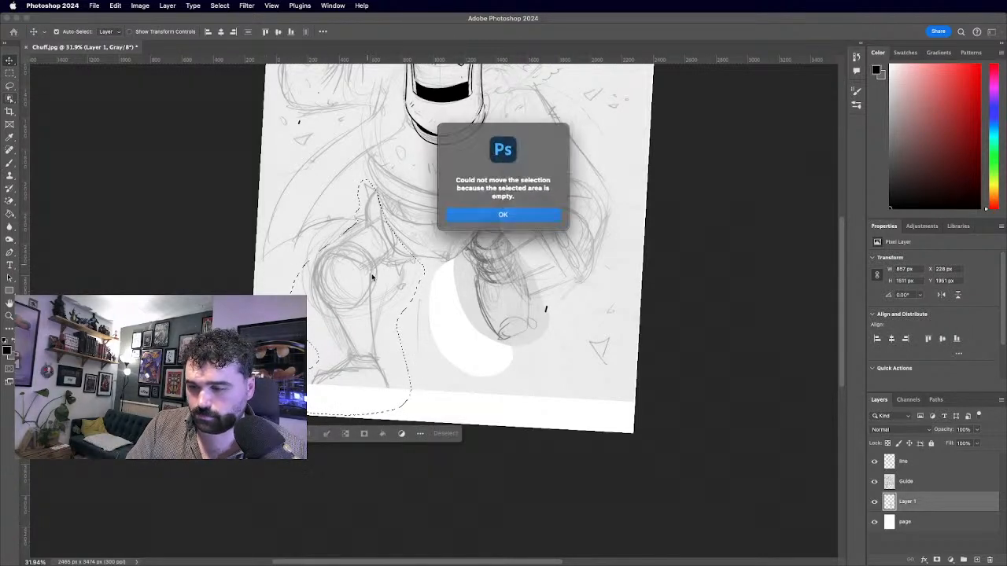
pyautogui.click(540, 218)
pyautogui.click(913, 486)
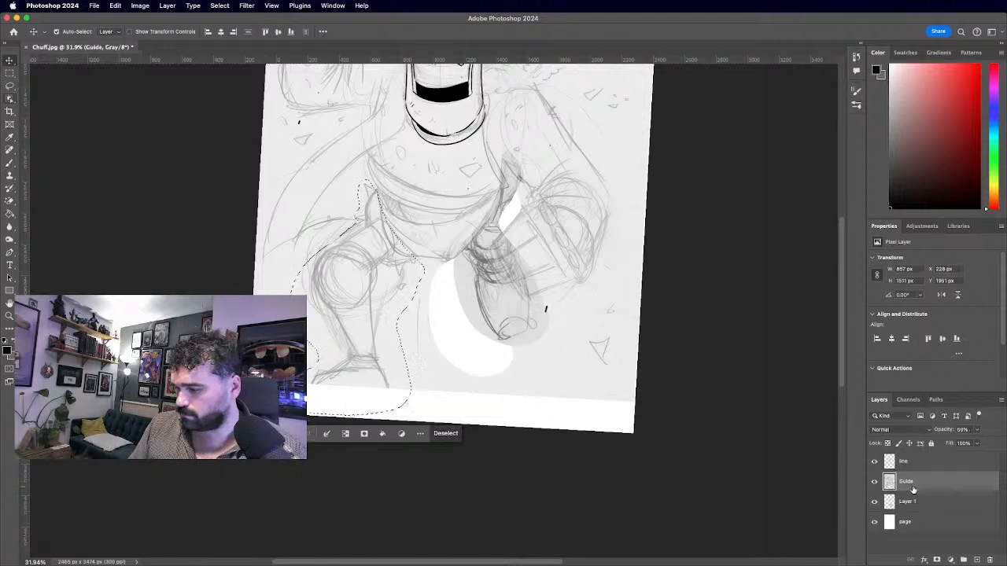
pyautogui.moveTo(378, 246); pyautogui.dragTo(387, 254)
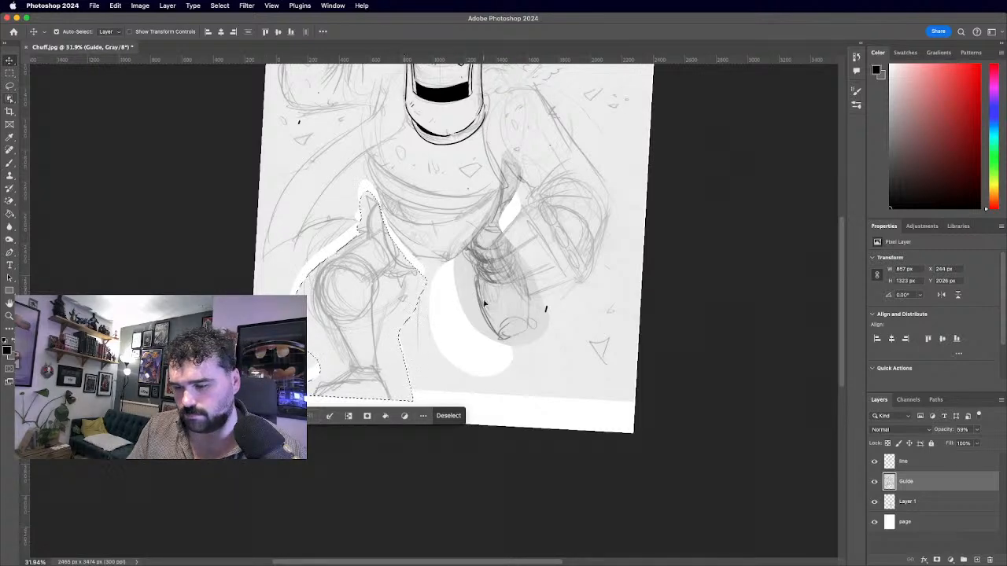
# Lasso only the knee-to-foot part of the bent leg on the Guide layer and shift it slightly inward.
pyautogui.scroll(-5, 446, 310)
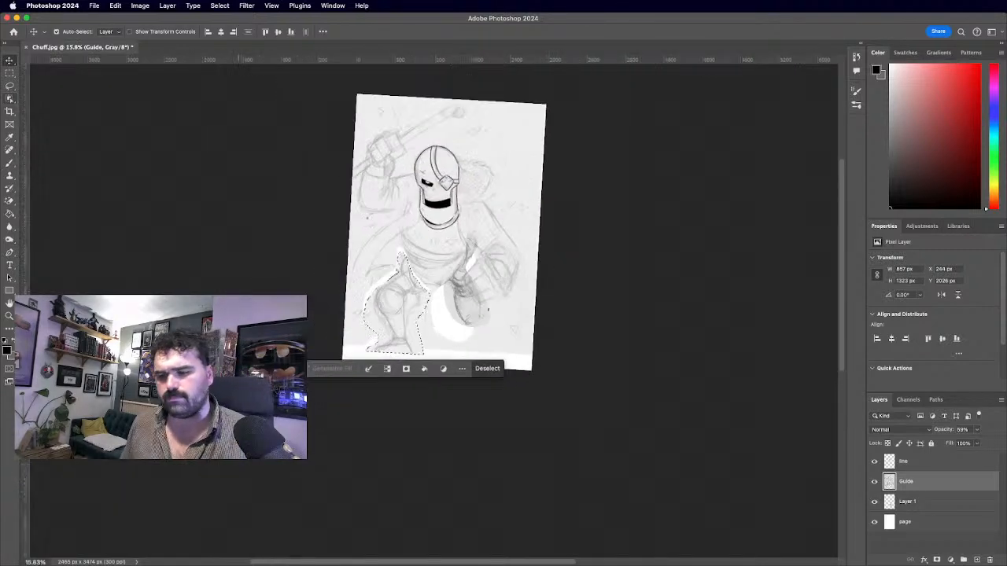
pyautogui.scroll(2, 450, 236)
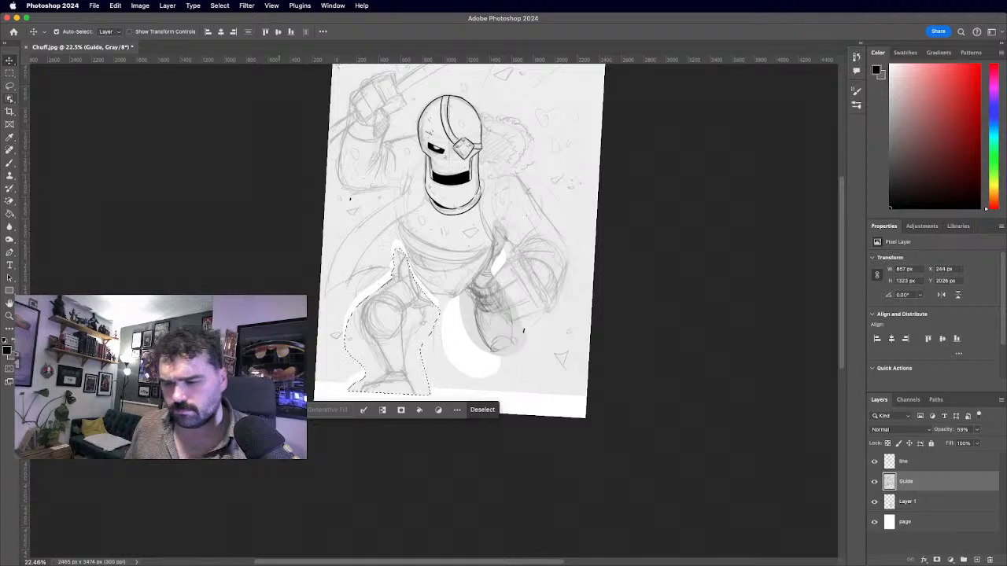
pyautogui.scroll(2, 432, 311)
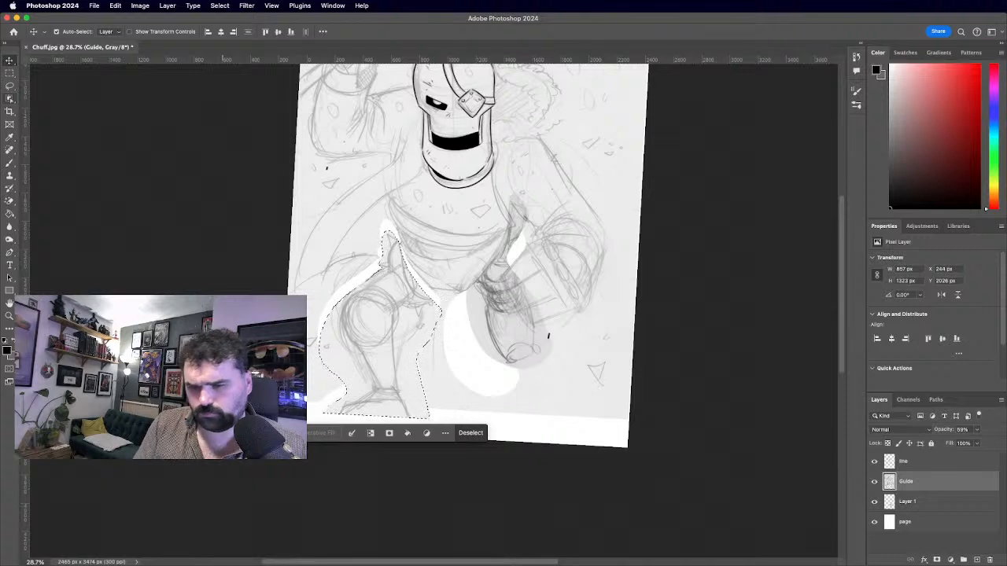
pyautogui.press('m')
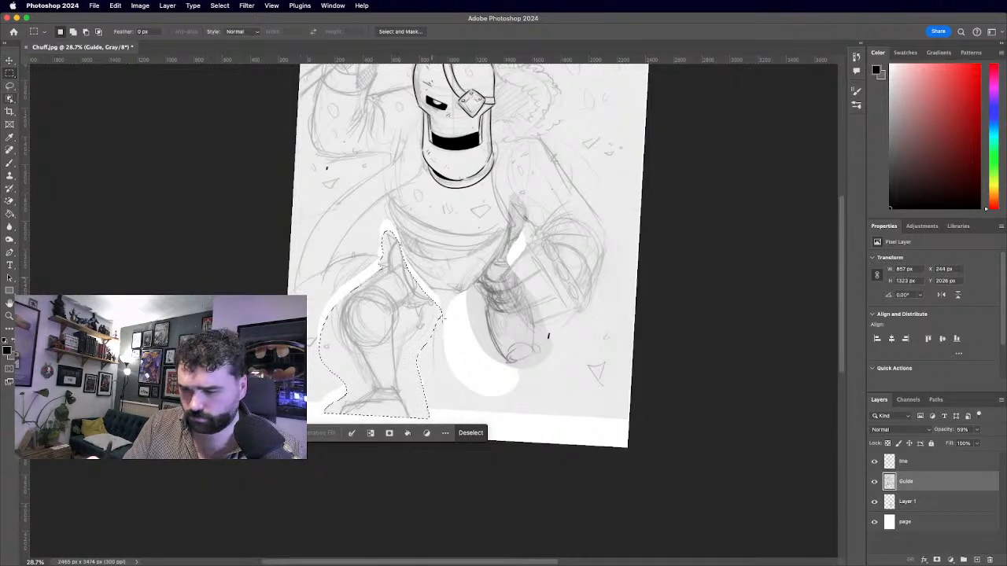
pyautogui.click(446, 312)
pyautogui.moveTo(425, 391)
pyautogui.mouseDown()
pyautogui.moveTo(403, 310)
pyautogui.moveTo(410, 351)
pyautogui.mouseUp()
pyautogui.click(419, 314)
pyautogui.click(10, 87)
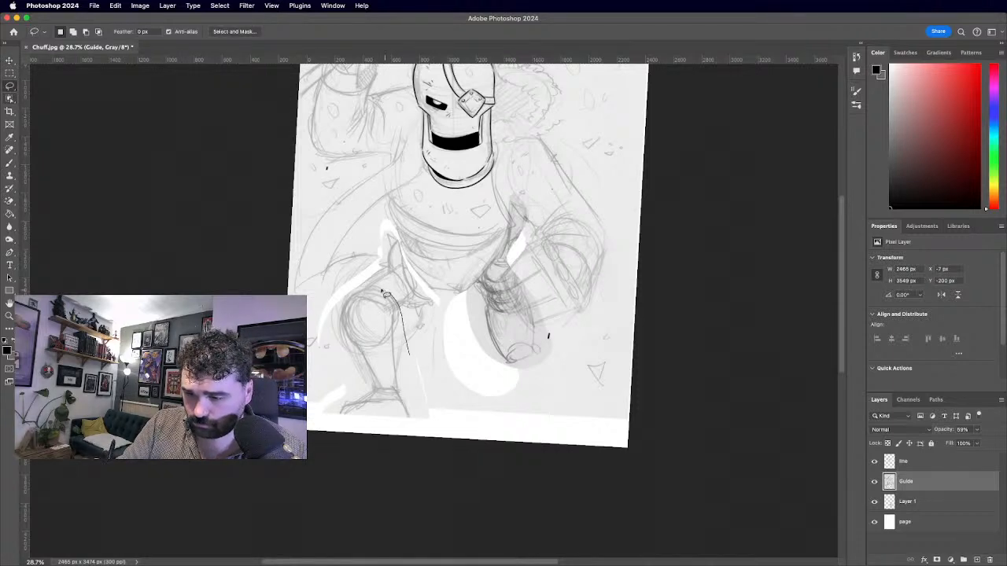
pyautogui.moveTo(373, 438)
pyautogui.mouseDown()
pyautogui.moveTo(418, 338)
pyautogui.moveTo(389, 325)
pyautogui.moveTo(400, 322)
pyautogui.moveTo(395, 344)
pyautogui.mouseUp()
pyautogui.press('v')
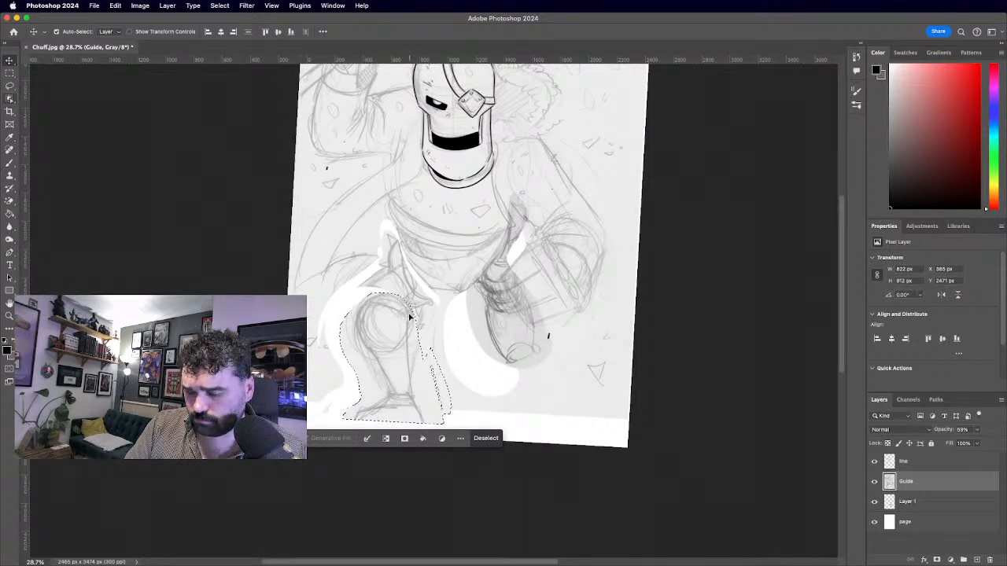
# Scale the selected lower leg up to about 105% and deselect it.
pyautogui.press('super+t')
pyautogui.moveTo(337, 417); pyautogui.dragTo(328, 424)
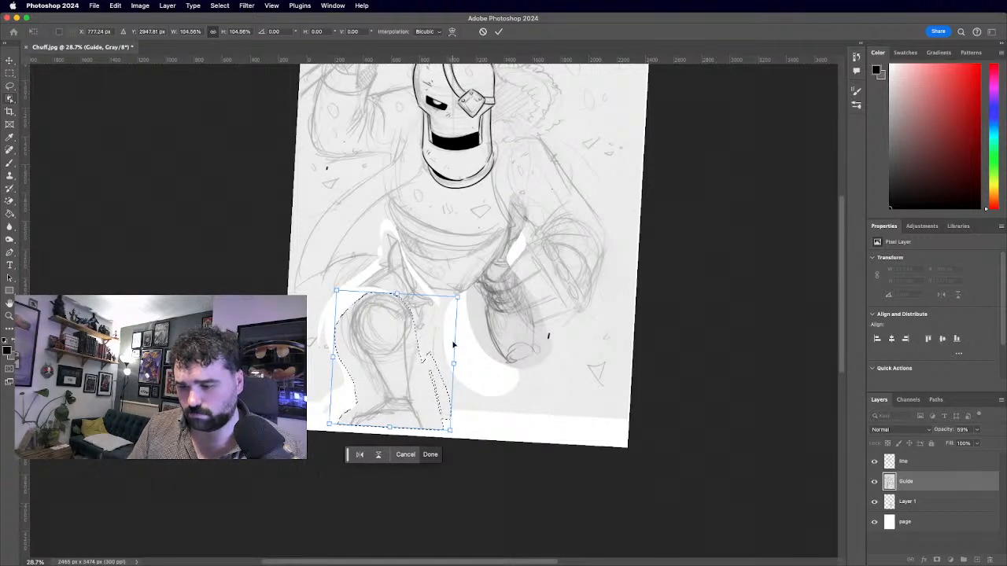
pyautogui.press('Return')
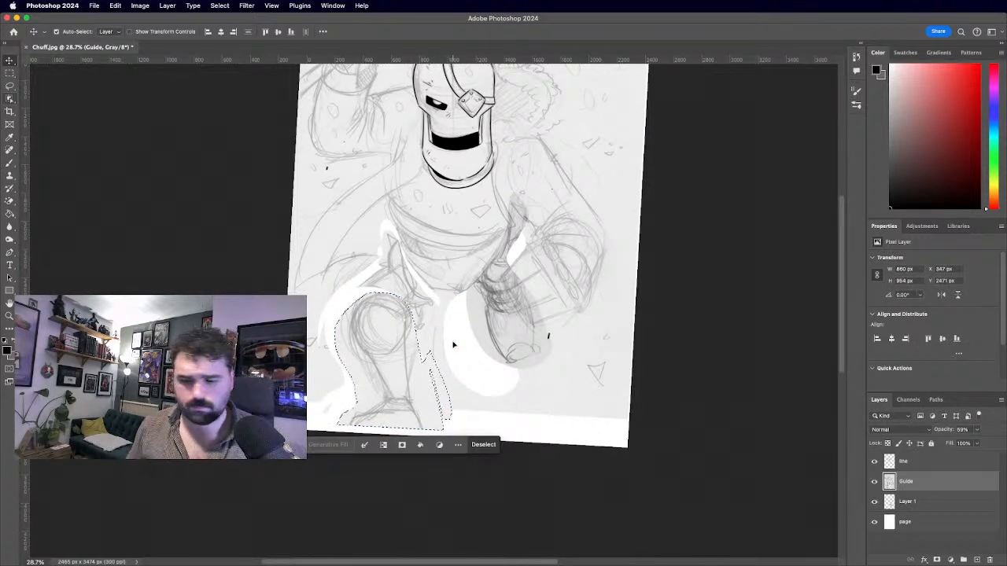
pyautogui.press('super+d')
# Try to scale down the Guide and Layer 1 sketch layers together without the line layer.
pyautogui.scroll(-5, 453, 343)
pyautogui.scroll(3, 453, 343)
pyautogui.scroll(3, 466, 267)
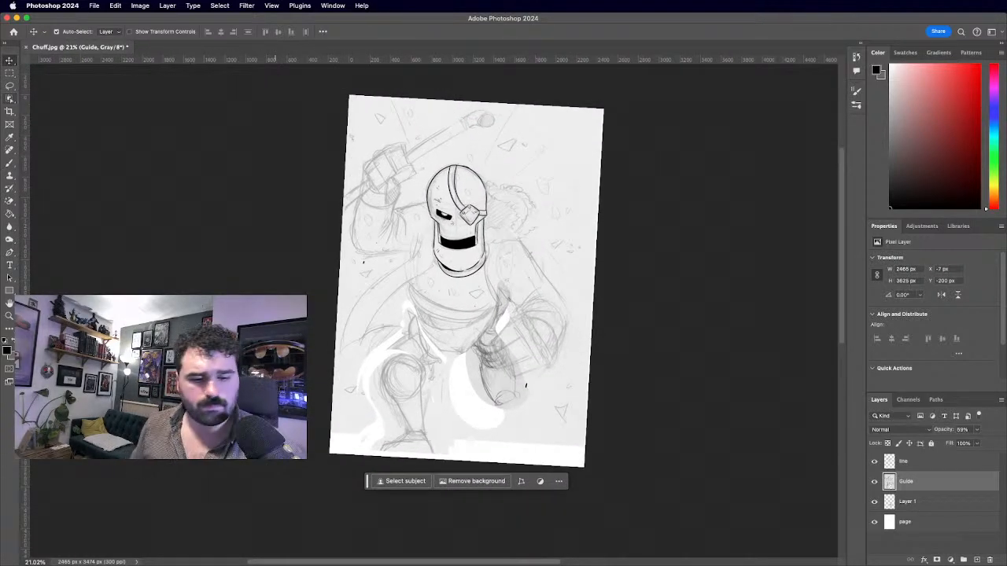
pyautogui.keyDown('shift'); pyautogui.click(925, 503); pyautogui.keyUp('shift')
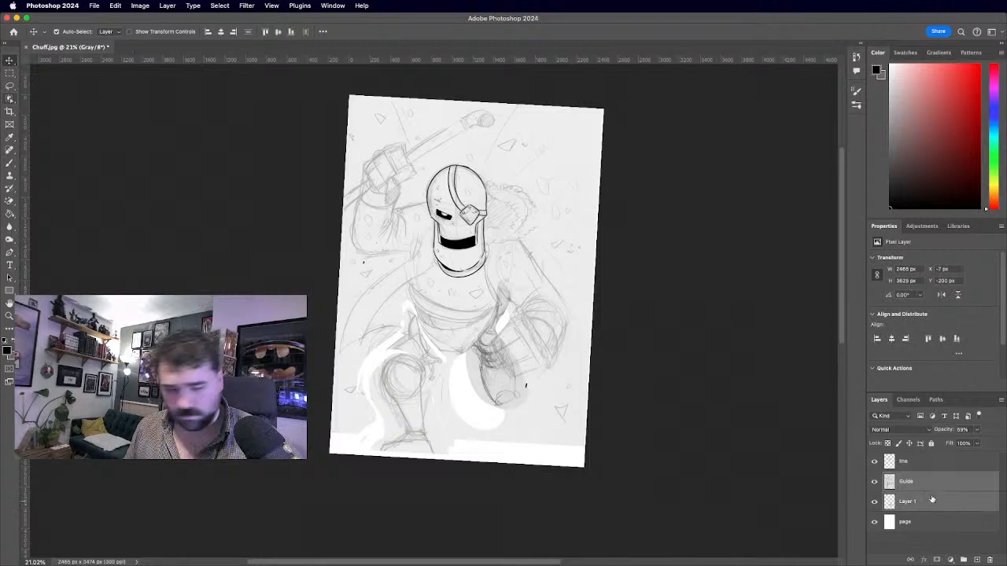
pyautogui.press('cmd+t')
pyautogui.moveTo(330, 448); pyautogui.dragTo(356, 426)
pyautogui.press('Return')
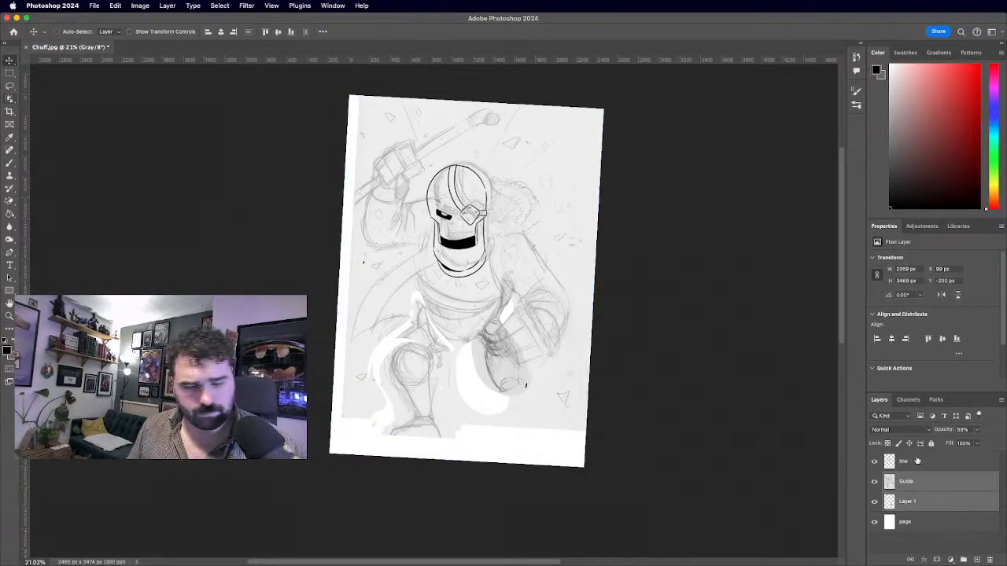
pyautogui.press('cmd+z')
# Scale the line, Guide and Layer 1 layers together to about 91.6%, rotated about -2.7°, to fit the figure on the page.
pyautogui.keyDown('shift'); pyautogui.click(920, 462); pyautogui.keyUp('shift')
pyautogui.press('super+t')
pyautogui.press('super+z')
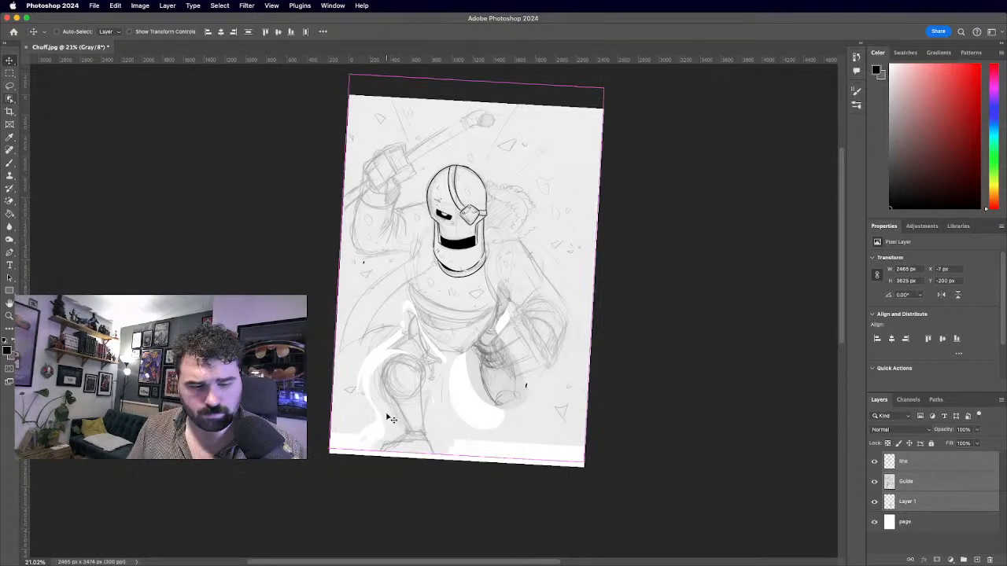
pyautogui.press('super+t')
pyautogui.moveTo(331, 448); pyautogui.dragTo(352, 417)
pyautogui.moveTo(614, 318)
pyautogui.mouseDown()
pyautogui.moveTo(611, 306)
pyautogui.moveTo(555, 326)
pyautogui.moveTo(575, 329)
pyautogui.mouseUp()
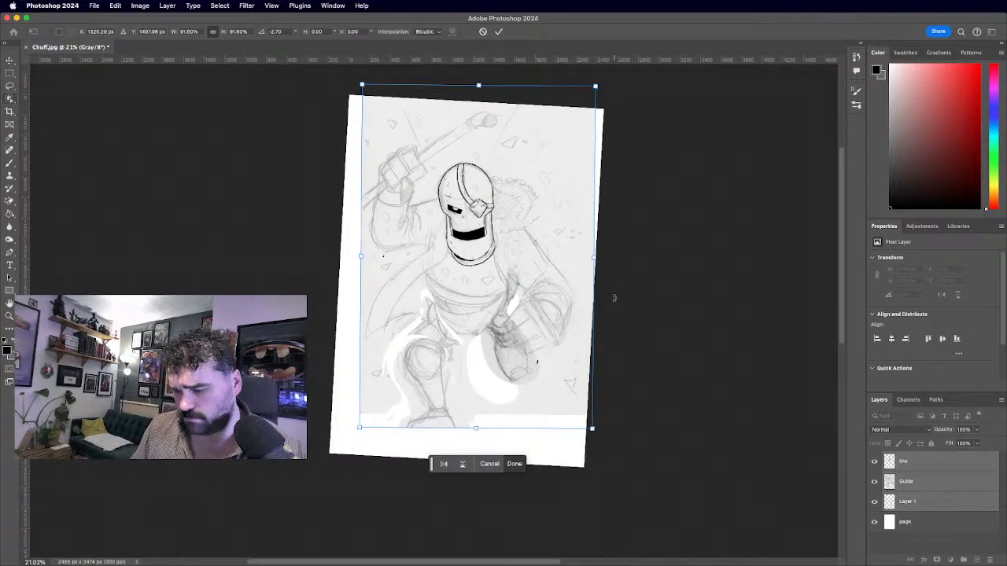
pyautogui.press('Return')
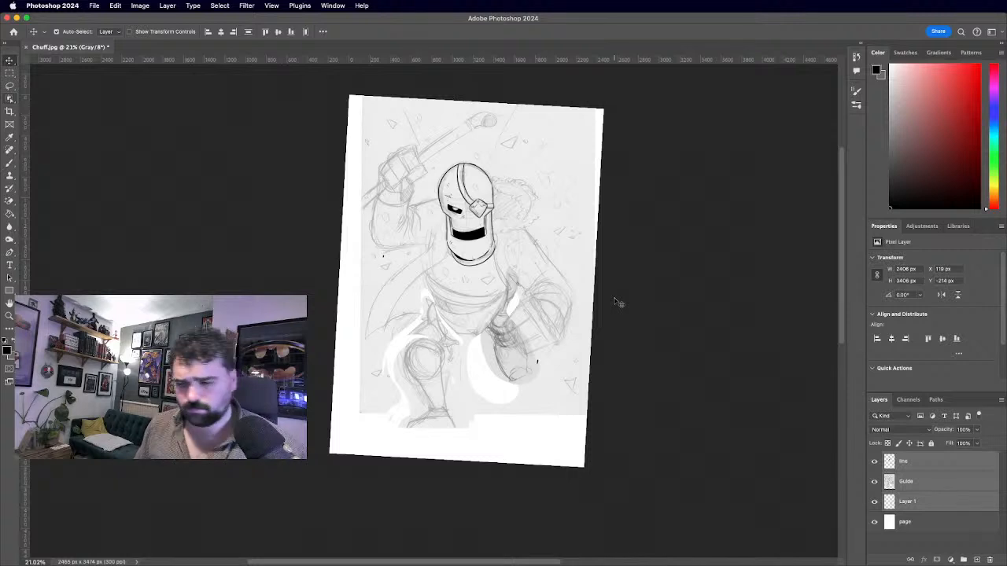
pyautogui.scroll(2, 619, 302)
pyautogui.scroll(3, 322, 393)
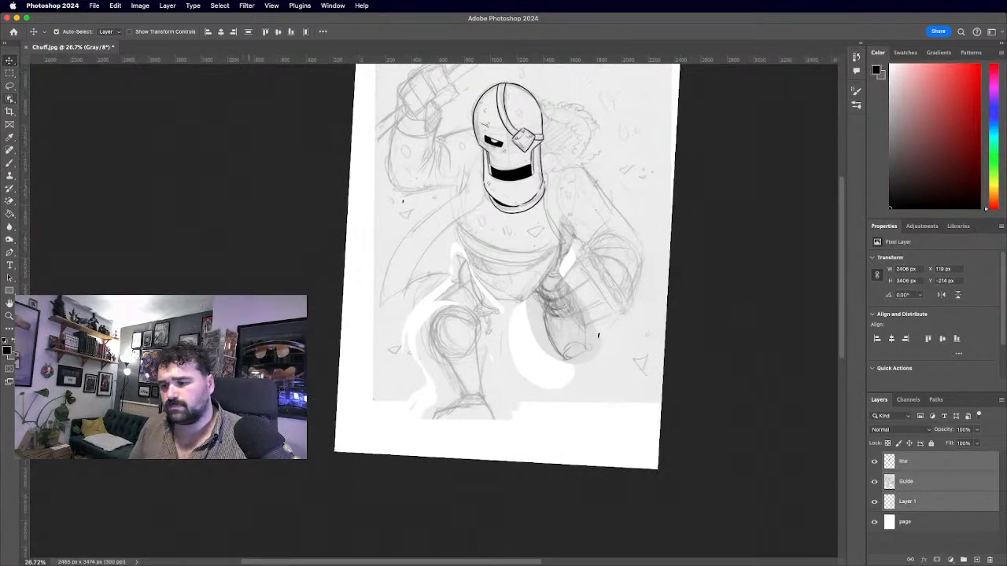
# Move the line, Guide and Layer 1 layers together sideways until the sketch's left edge meets the page's left edge.
pyautogui.scroll(-2, 255, 470)
pyautogui.scroll(2, 256, 470)
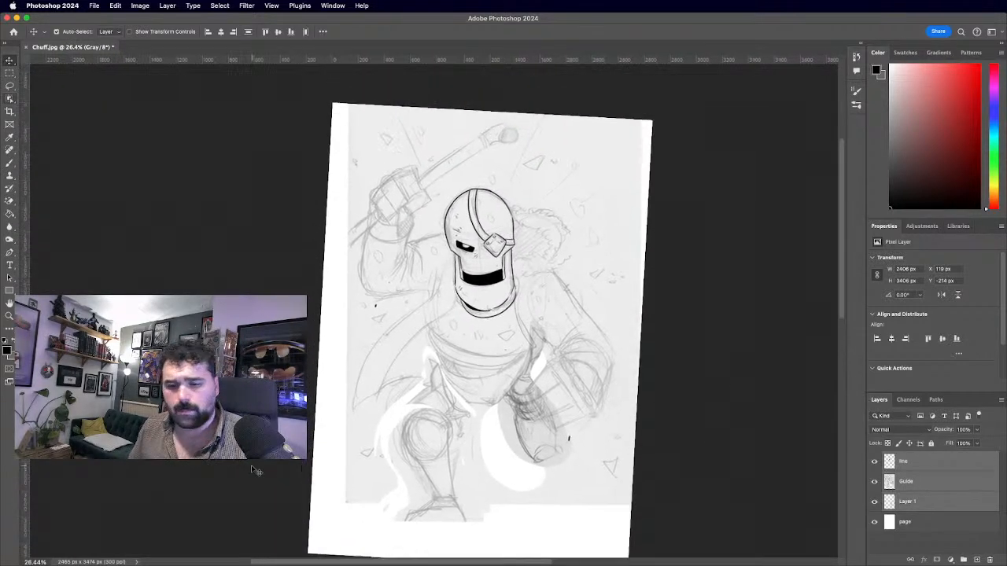
pyautogui.moveTo(510, 303); pyautogui.dragTo(493, 304)
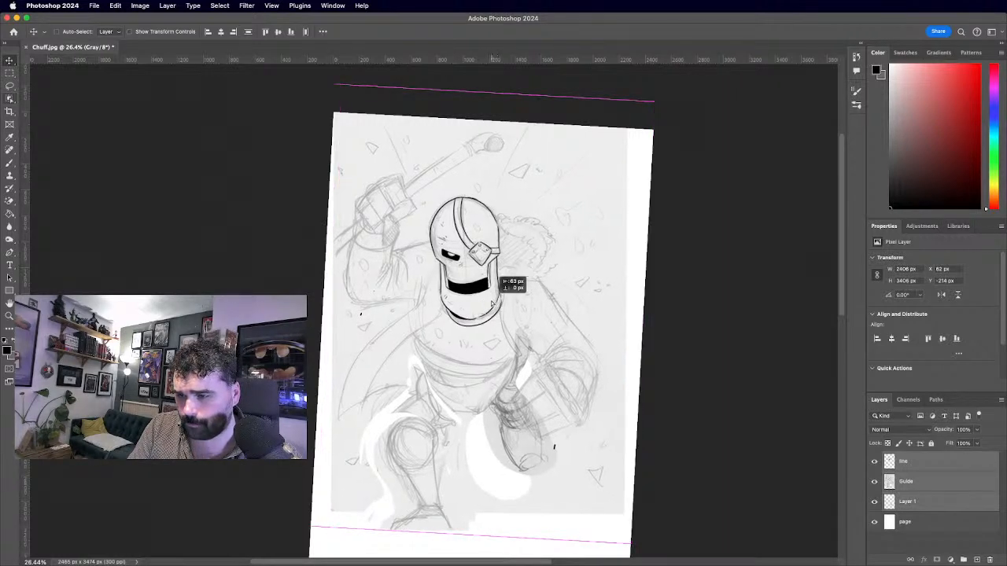
# Lasso the lowered arm and fist on the Guide layer, rotate it about -18.5°, shift it outward from the torso and deselect.
pyautogui.press('l')
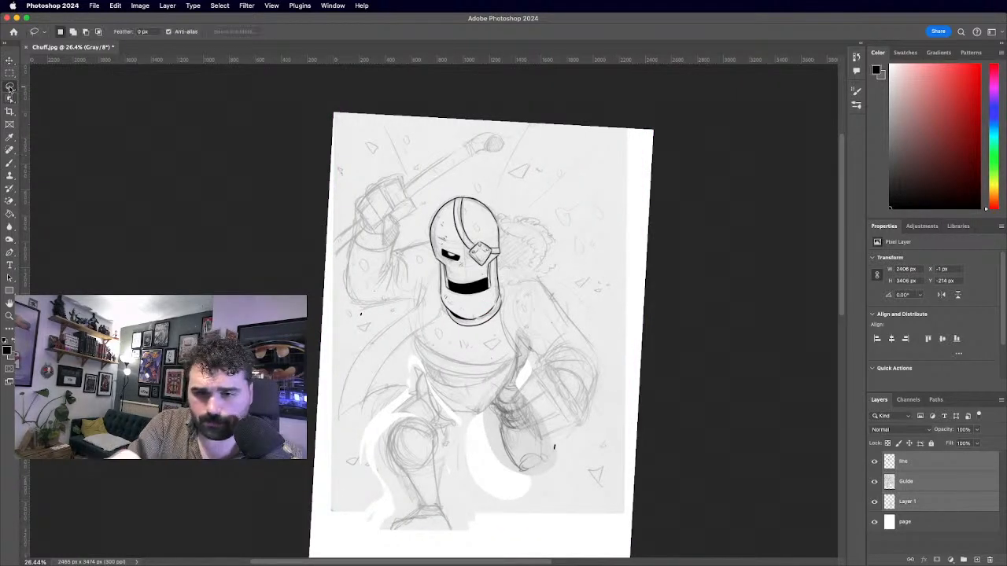
pyautogui.moveTo(553, 278)
pyautogui.mouseDown()
pyautogui.moveTo(522, 338)
pyautogui.moveTo(528, 365)
pyautogui.moveTo(509, 418)
pyautogui.moveTo(536, 450)
pyautogui.moveTo(563, 453)
pyautogui.moveTo(594, 431)
pyautogui.moveTo(609, 399)
pyautogui.moveTo(609, 345)
pyautogui.moveTo(566, 276)
pyautogui.mouseUp()
pyautogui.click(928, 486)
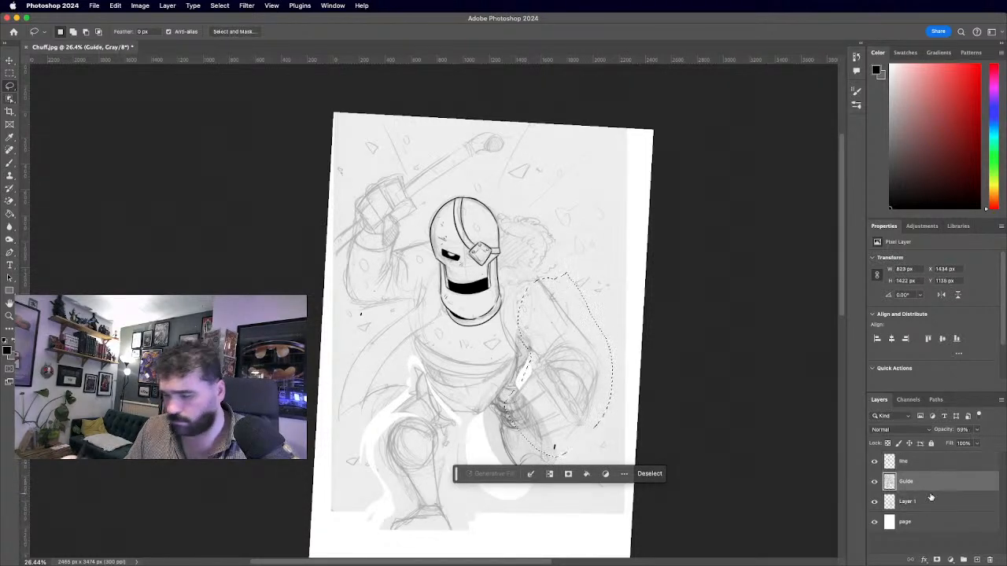
pyautogui.hotkey('ctrl', 't')
pyautogui.moveTo(666, 253); pyautogui.dragTo(641, 232)
pyautogui.moveTo(575, 356); pyautogui.dragTo(589, 341)
pyautogui.moveTo(660, 305); pyautogui.dragTo(654, 291)
pyautogui.moveTo(611, 346); pyautogui.dragTo(615, 342)
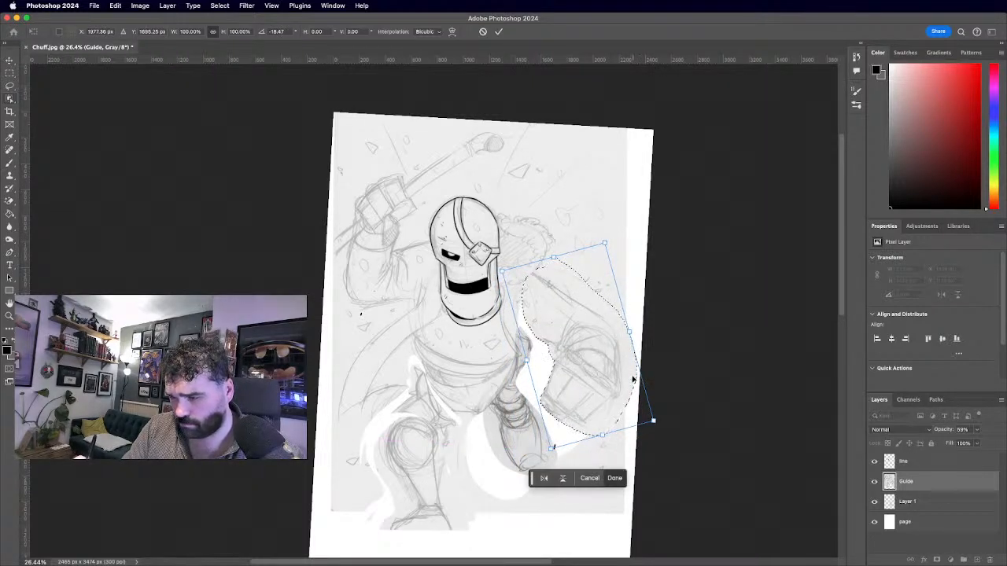
pyautogui.press('Return')
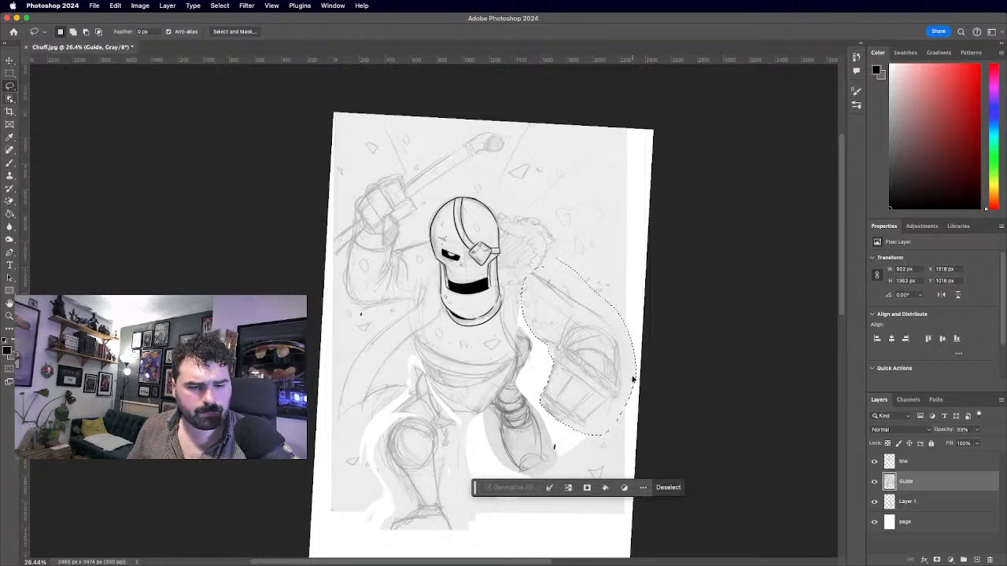
pyautogui.hotkey('ctrl', 'd')
pyautogui.hotkey('ctrl', '-')
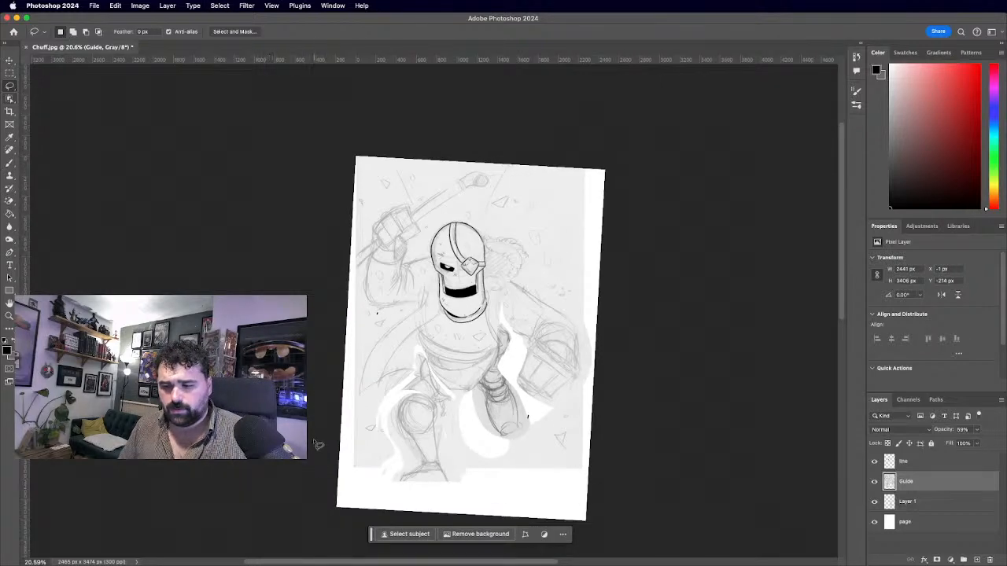
# Lasso the bent leg from knee to foot on the Guide layer and rotate it about 8.6°.
pyautogui.scroll(-2, 318, 447)
pyautogui.scroll(3, 315, 386)
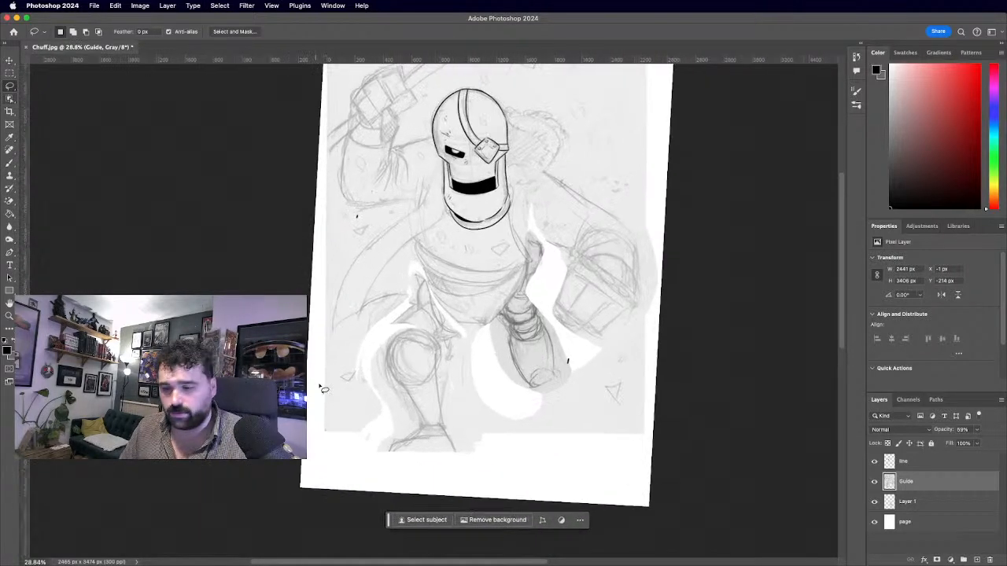
pyautogui.scroll(1, 336, 454)
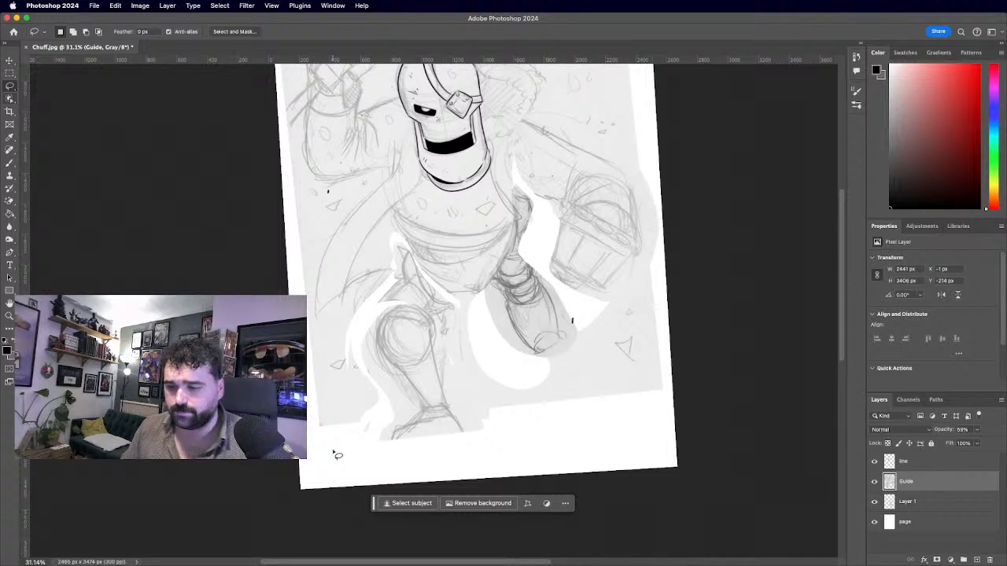
pyautogui.moveTo(442, 317)
pyautogui.mouseDown()
pyautogui.moveTo(404, 301)
pyautogui.moveTo(364, 379)
pyautogui.moveTo(367, 457)
pyautogui.moveTo(480, 411)
pyautogui.mouseUp()
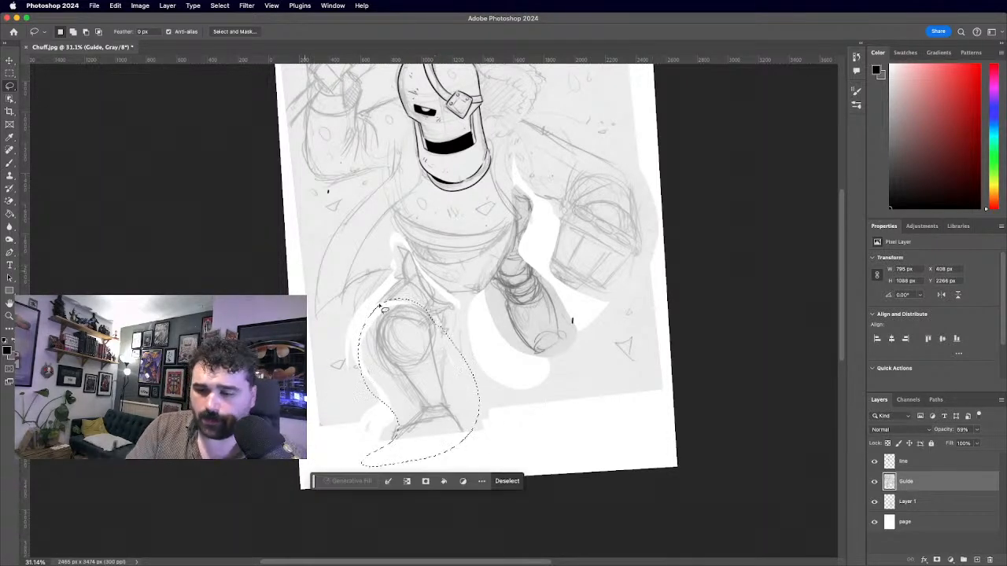
pyautogui.click(364, 300)
pyautogui.moveTo(468, 326)
pyautogui.mouseDown()
pyautogui.moveTo(499, 416)
pyautogui.moveTo(471, 326)
pyautogui.moveTo(523, 329)
pyautogui.moveTo(525, 339)
pyautogui.mouseUp()
pyautogui.hotkey('ctrl', 't')
pyautogui.moveTo(443, 373); pyautogui.dragTo(436, 385)
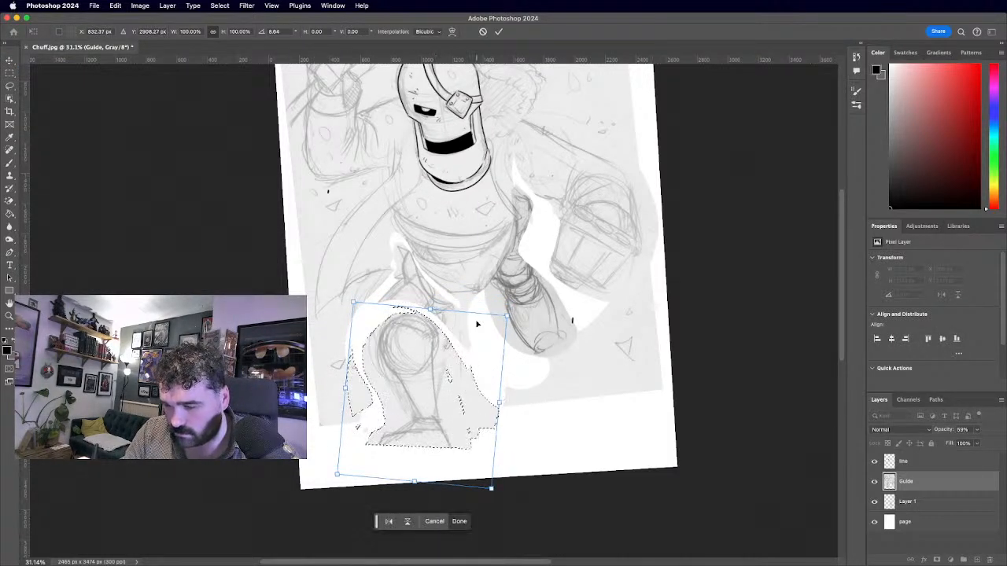
pyautogui.press('Return')
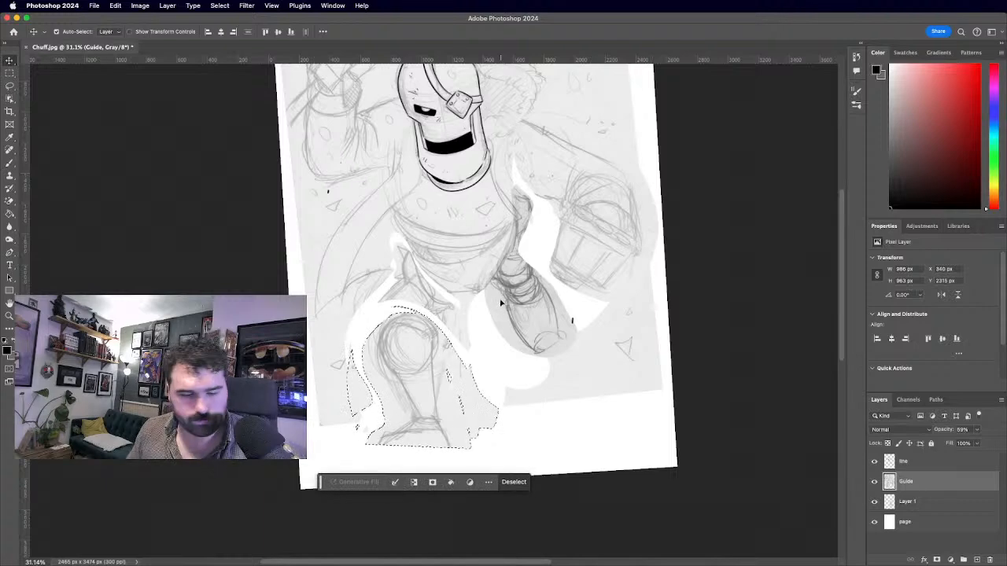
pyautogui.hotkey('ctrl', 'd')
# Restore the lower-leg selection, scale it up to about 117%, reposition it under the thigh and deselect.
pyautogui.scroll(-5, 437, 307)
pyautogui.scroll(5, 420, 280)
pyautogui.scroll(1, 421, 299)
pyautogui.press('super+z')
pyautogui.hscroll(2, 713, 539)
pyautogui.press('super+t')
pyautogui.moveTo(309, 477); pyautogui.dragTo(296, 496)
pyautogui.moveTo(448, 325); pyautogui.dragTo(449, 312)
pyautogui.moveTo(404, 359); pyautogui.dragTo(413, 347)
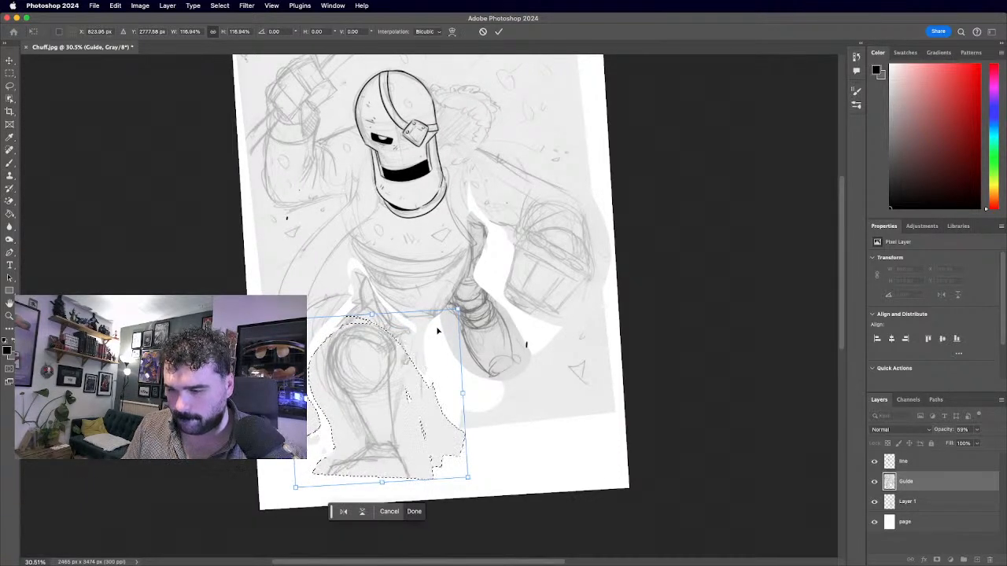
pyautogui.press('Return')
pyautogui.press('super+d')
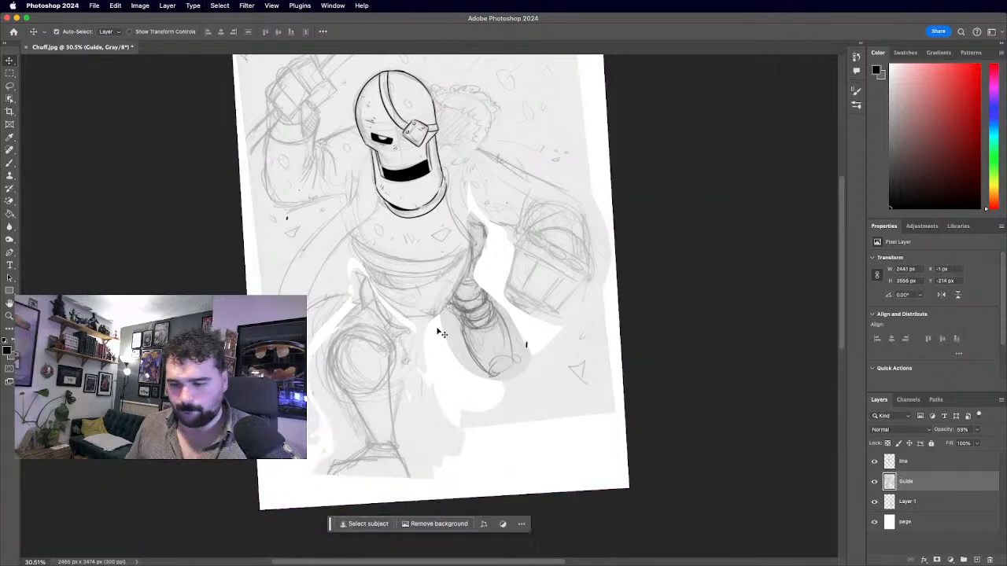
# Brush a jagged torn edge along the hip and a thigh curve on the Guide layer, above the bent leg.
pyautogui.scroll(-5, 437, 331)
pyautogui.scroll(7, 438, 331)
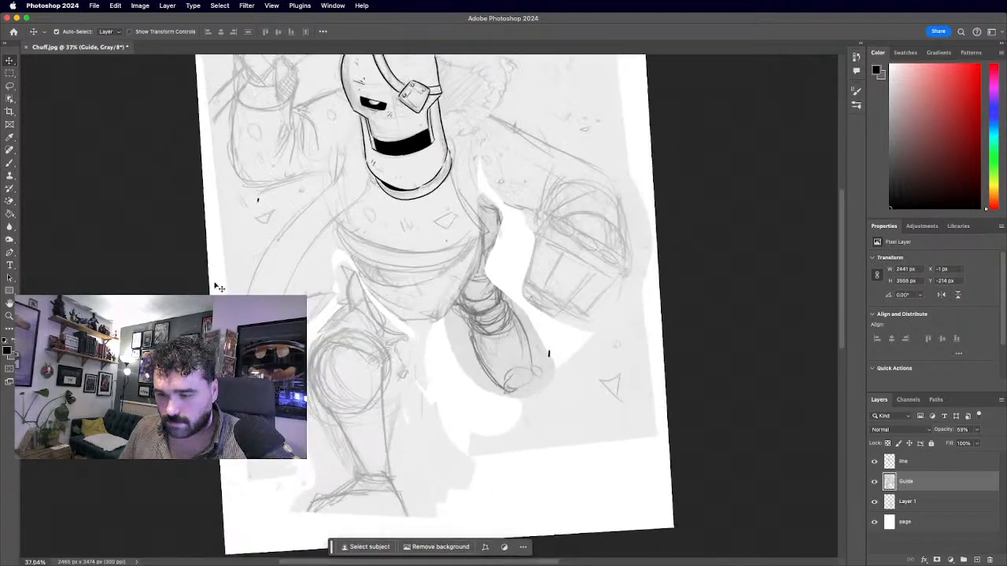
pyautogui.scroll(2, 421, 316)
pyautogui.click(10, 162)
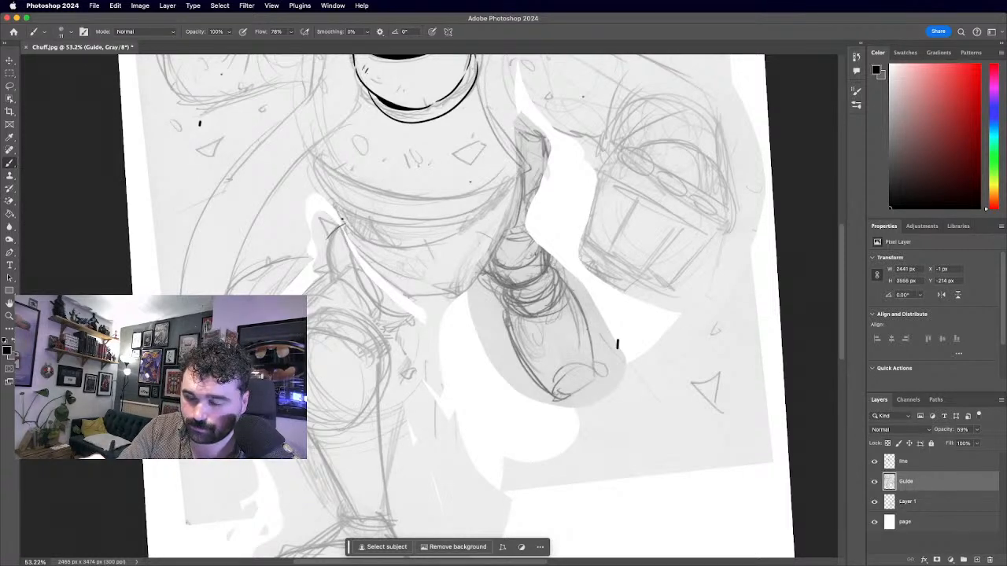
pyautogui.moveTo(327, 243); pyautogui.dragTo(409, 330)
pyautogui.moveTo(346, 228)
pyautogui.mouseDown()
pyautogui.moveTo(406, 305)
pyautogui.moveTo(428, 314)
pyautogui.mouseUp()
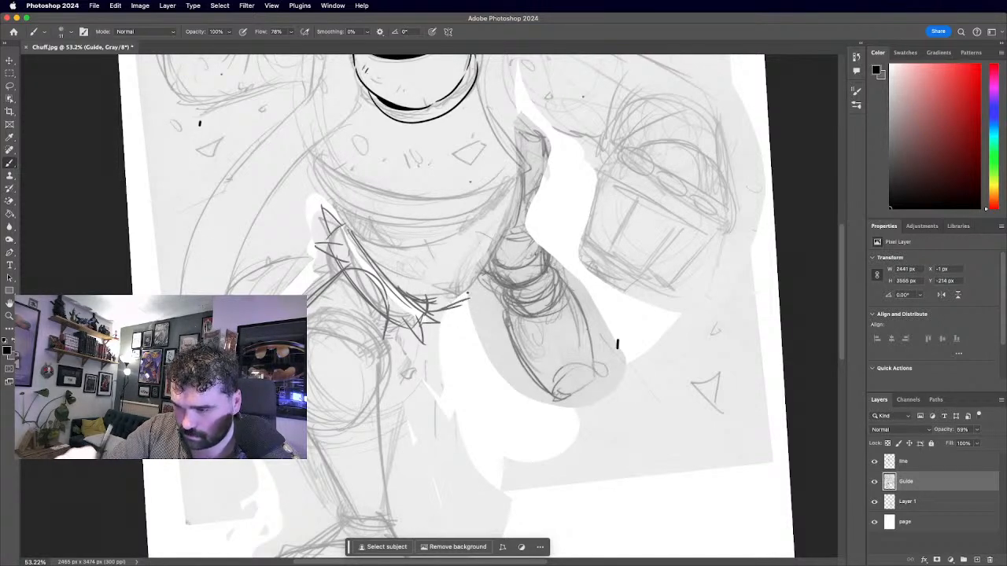
# Sketch the torso's lower edge and side contour from the crotch up past the far leg.
pyautogui.moveTo(468, 300); pyautogui.dragTo(508, 232)
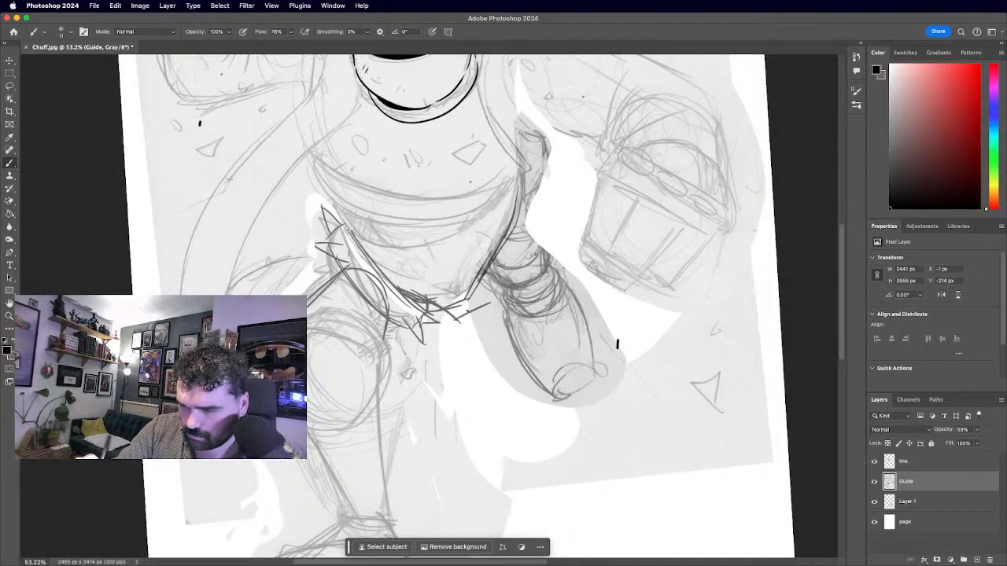
pyautogui.moveTo(491, 294); pyautogui.dragTo(520, 205)
pyautogui.moveTo(508, 248); pyautogui.dragTo(523, 206)
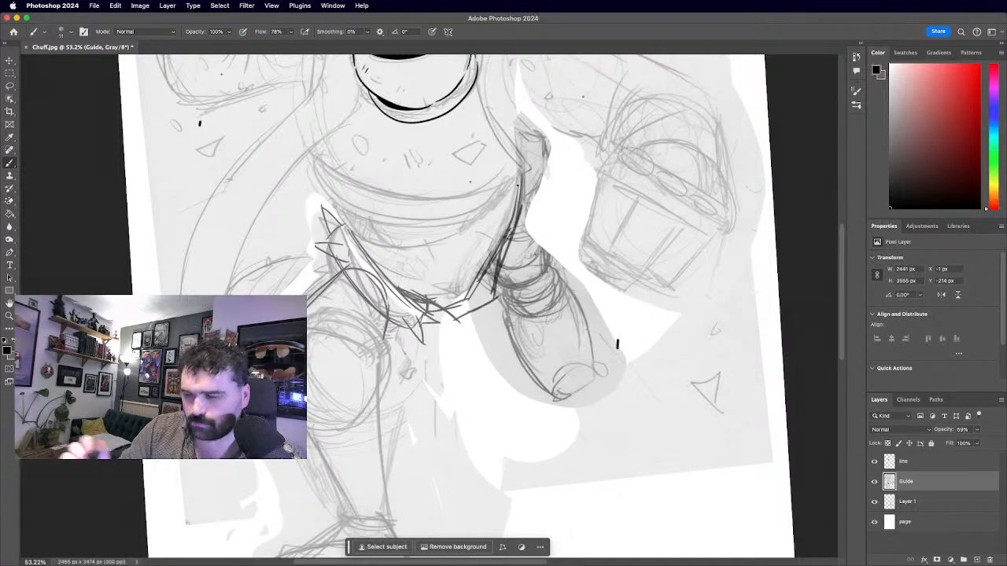
# Sketch a clean circle over the bent leg's knee joint on the Guide layer.
pyautogui.press('super+minus')
pyautogui.press('super+plus')
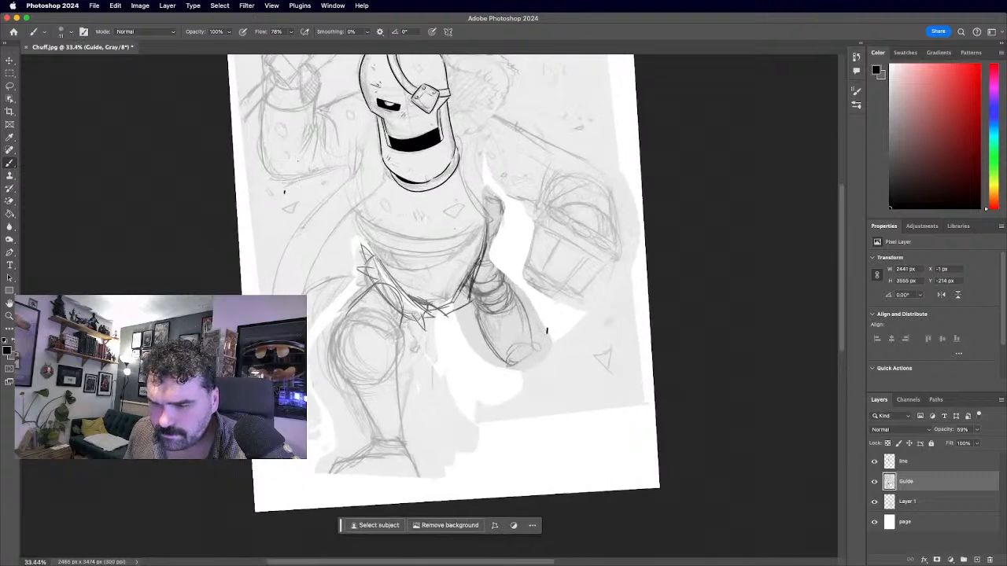
pyautogui.moveTo(300, 416); pyautogui.dragTo(340, 377)
pyautogui.scroll(4, 340, 377)
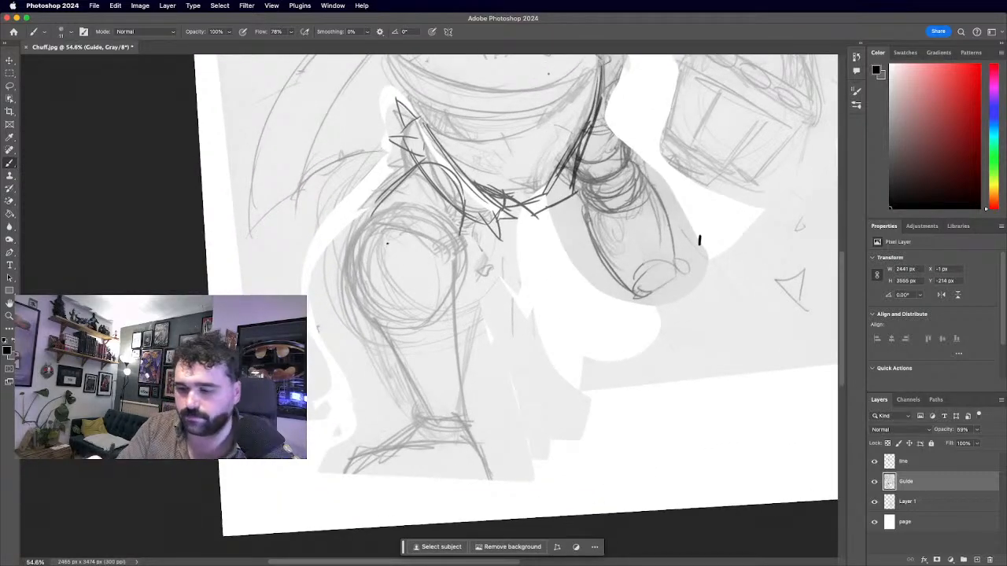
pyautogui.moveTo(379, 225)
pyautogui.mouseDown()
pyautogui.moveTo(437, 303)
pyautogui.moveTo(445, 288)
pyautogui.mouseUp()
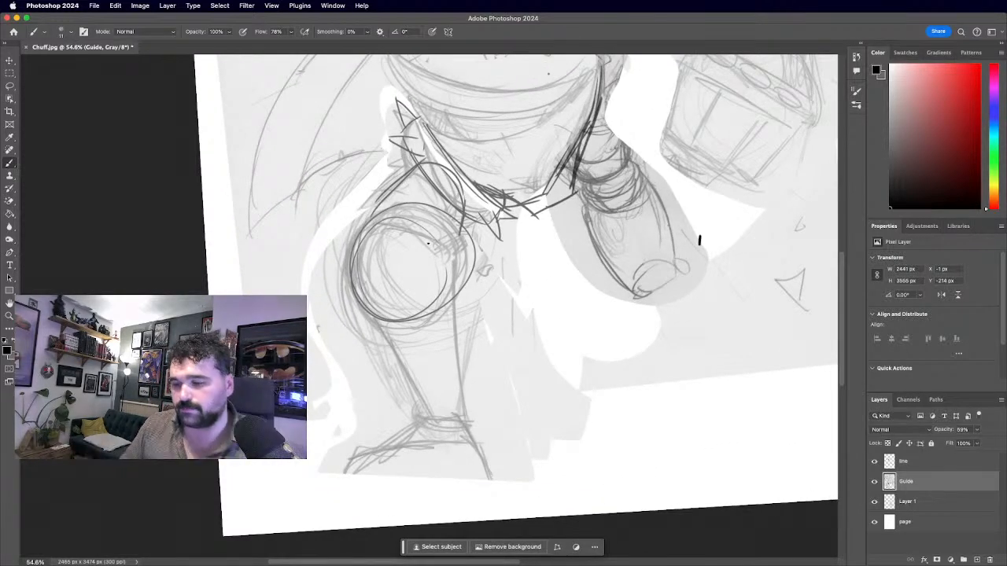
# Examine the whole figure's proportions with the redrawn hip and knee.
pyautogui.press('super+minus')
pyautogui.press('super+minus')
pyautogui.press('super+minus')
pyautogui.press('super+plus')
pyautogui.scroll(2, 504, 273)
pyautogui.press('super+minus')
pyautogui.press('super+minus')
pyautogui.scroll(1, 464, 267)
pyautogui.scroll(2, 404, 231)
pyautogui.scroll(-2, 442, 288)
pyautogui.scroll(5, 471, 335)
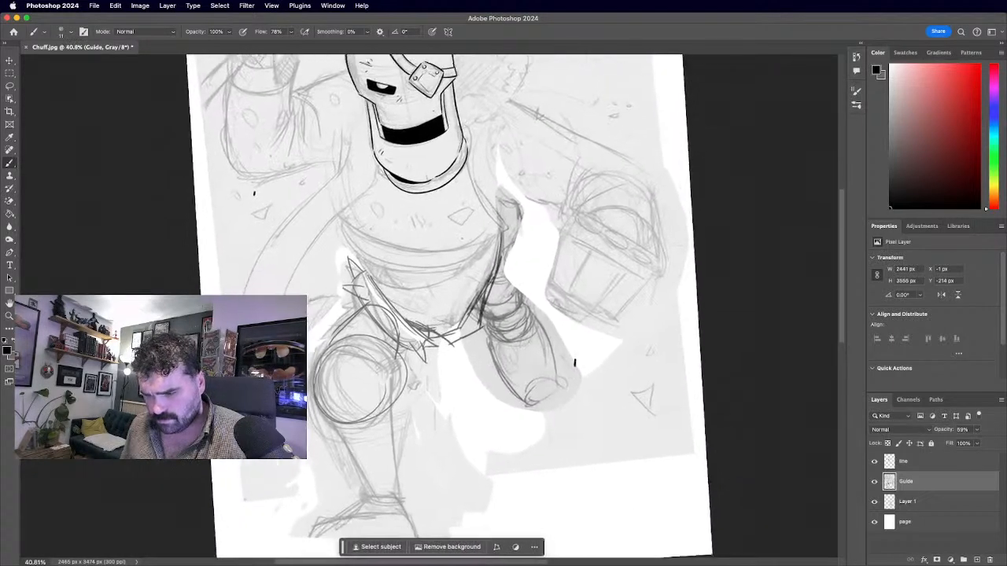
# Try to lasso the raised far leg on the Guide layer and transform it.
pyautogui.click(8, 74)
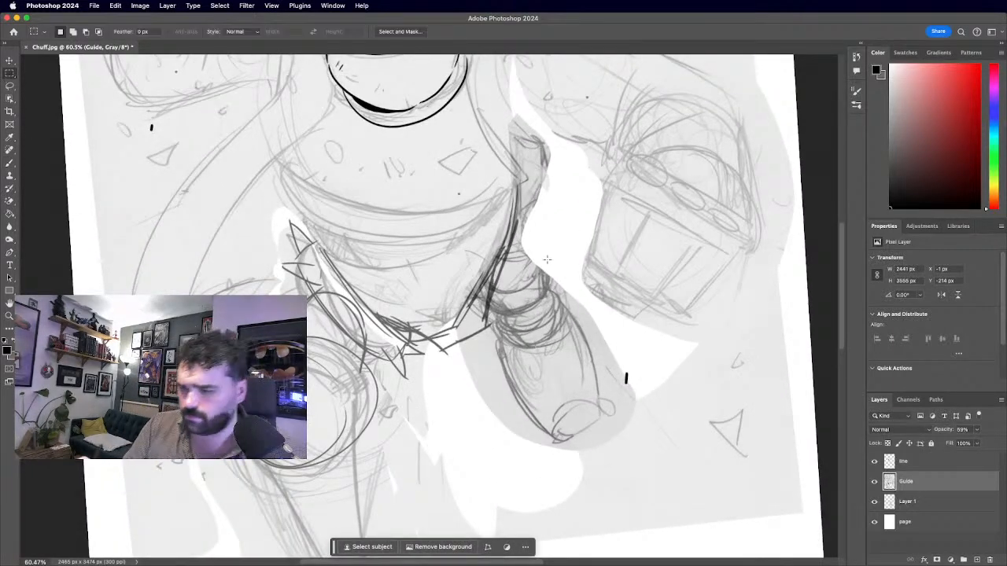
pyautogui.click(9, 87)
pyautogui.moveTo(545, 249); pyautogui.dragTo(523, 260)
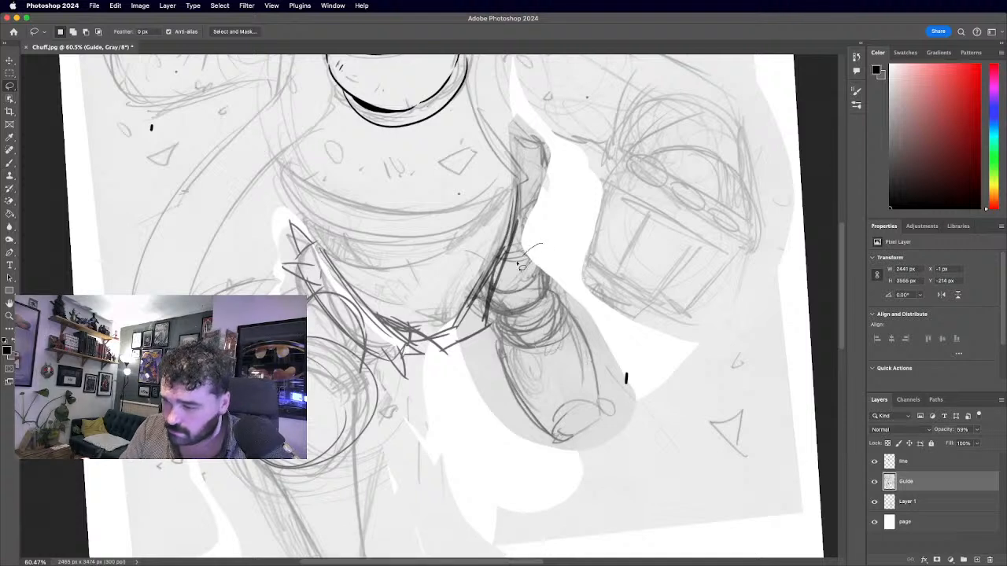
pyautogui.moveTo(495, 317)
pyautogui.mouseDown()
pyautogui.moveTo(487, 422)
pyautogui.moveTo(606, 377)
pyautogui.moveTo(552, 250)
pyautogui.mouseUp()
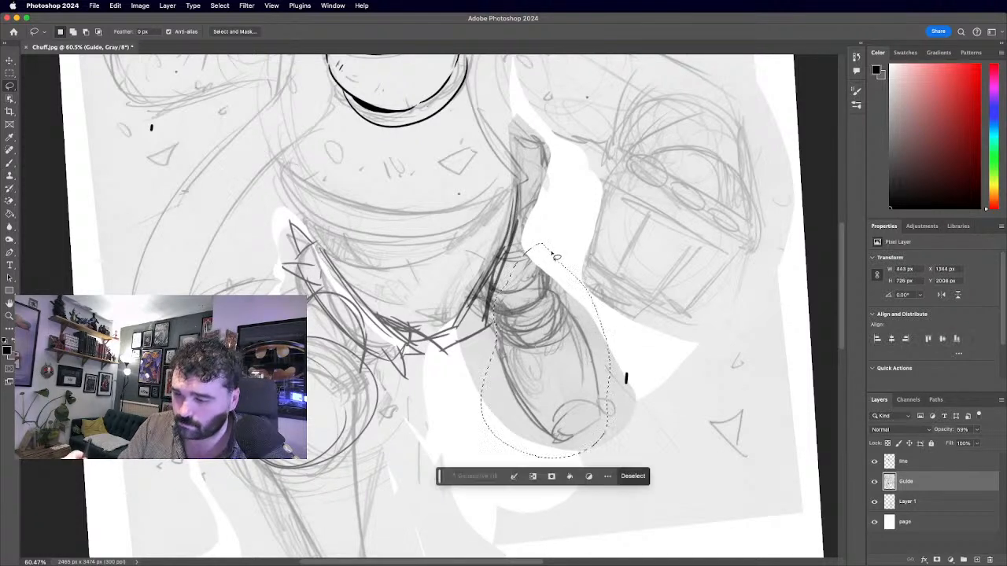
pyautogui.hotkey('ctrl', 't')
pyautogui.moveTo(611, 209); pyautogui.dragTo(597, 203)
pyautogui.press('Return')
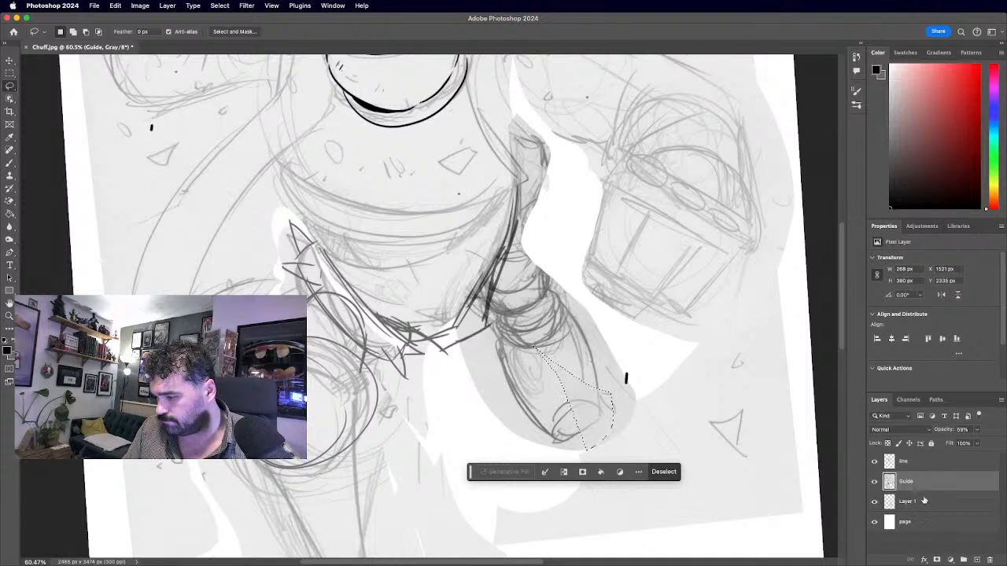
# Transform the raised far leg on Layer 1 to about 93.4% scale and -3° rotation, repositioning it under the torso.
pyautogui.click(925, 495)
pyautogui.hotkey('ctrl', 'd')
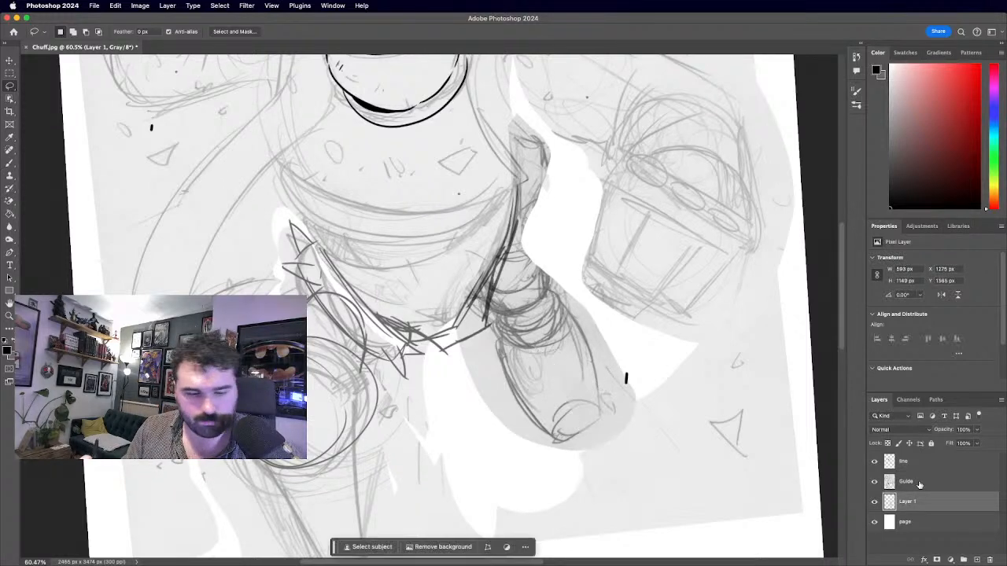
pyautogui.hotkey('ctrl', 't')
pyautogui.moveTo(657, 369); pyautogui.dragTo(673, 343)
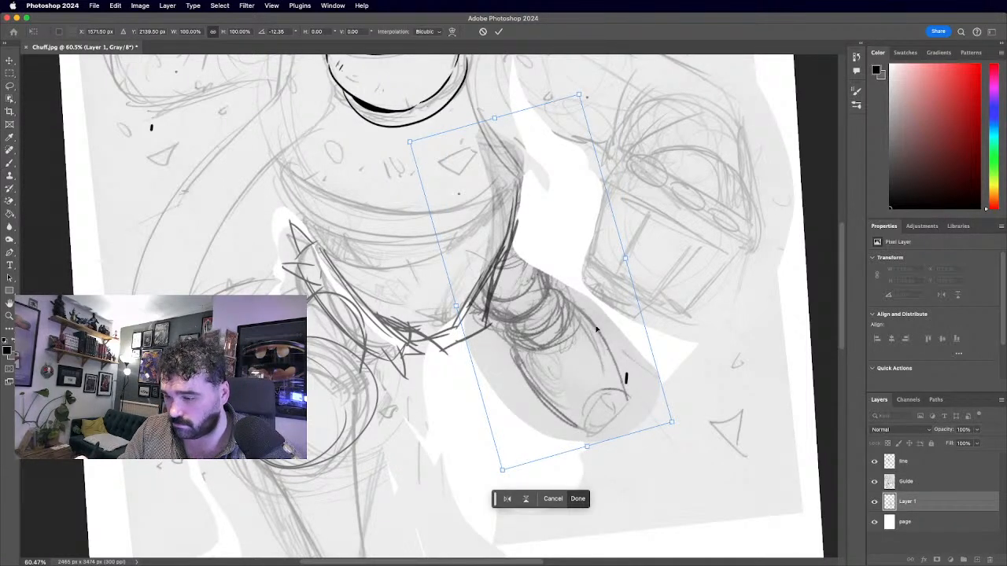
pyautogui.moveTo(585, 319); pyautogui.dragTo(599, 321)
pyautogui.press('super+minus')
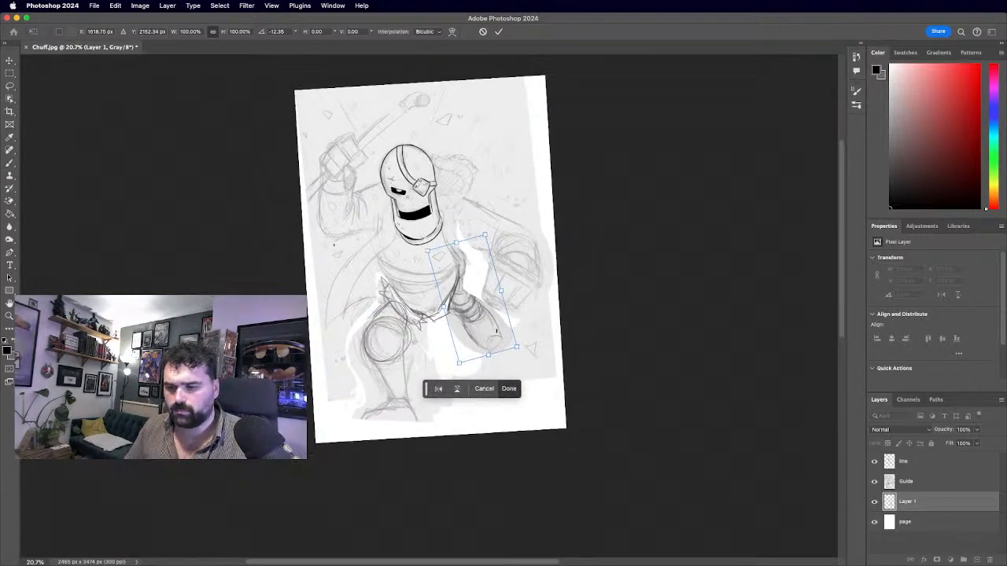
pyautogui.press('super+plus')
pyautogui.press('super+plus')
pyautogui.press('super+plus')
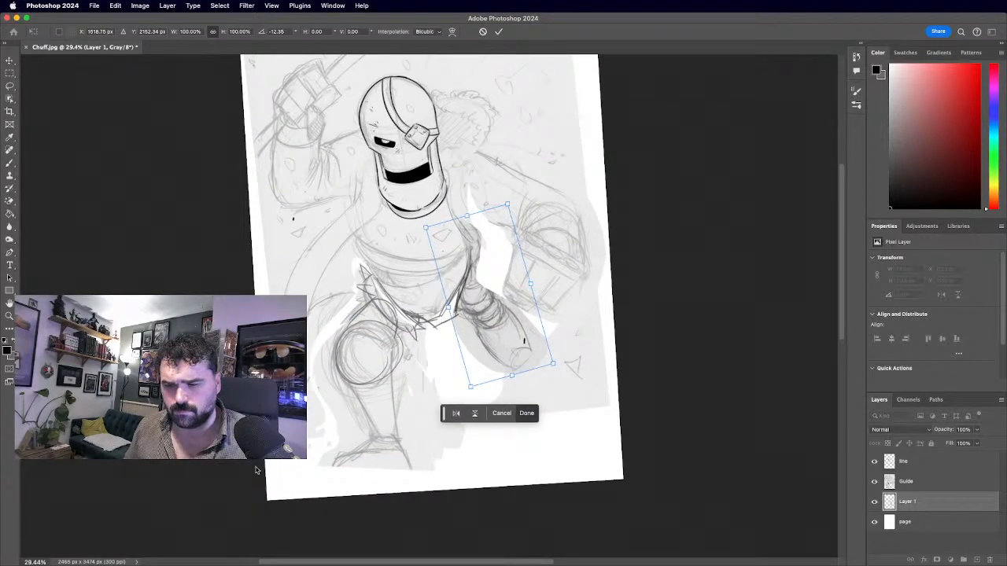
pyautogui.moveTo(513, 376); pyautogui.dragTo(515, 354)
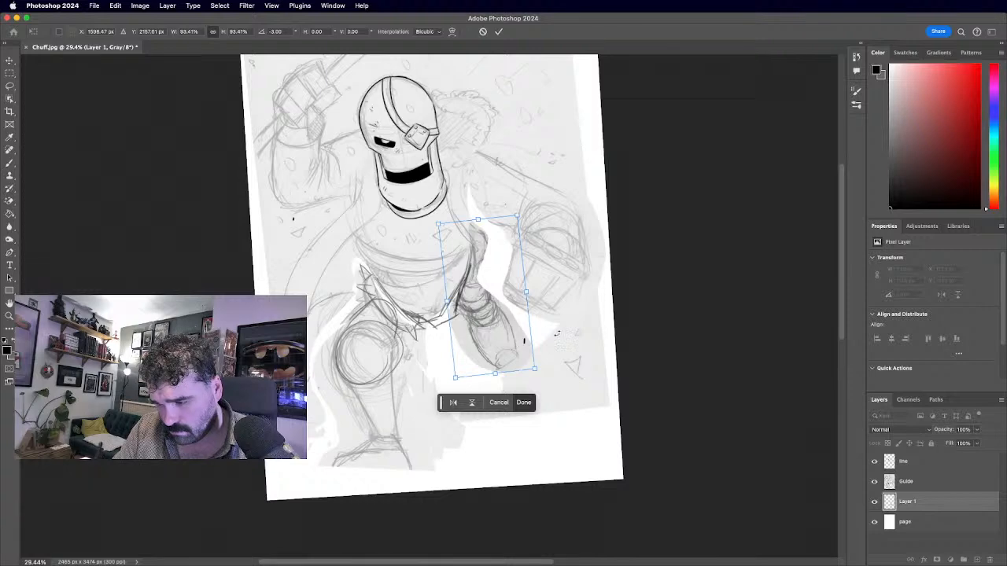
pyautogui.press('Return')
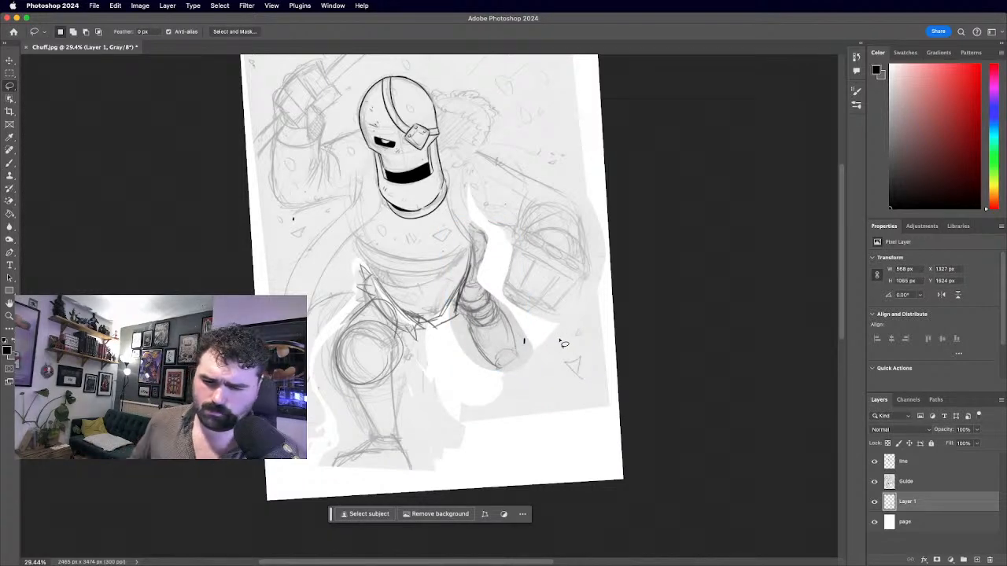
pyautogui.scroll(-2, 440, 311)
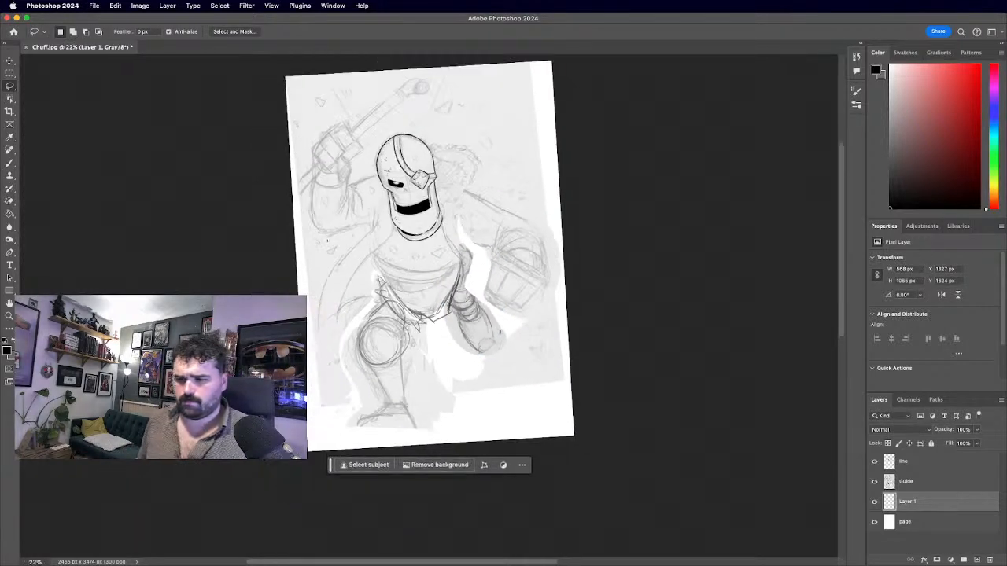
pyautogui.scroll(4, 441, 312)
pyautogui.scroll(1, 538, 344)
pyautogui.scroll(1, 538, 344)
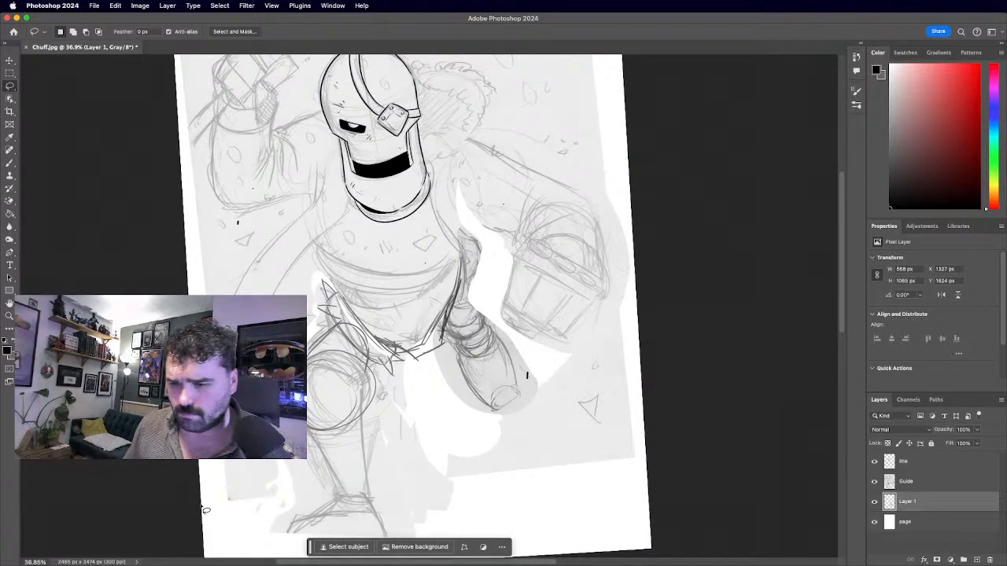
# Make the line layer active and set up the Brush tool at 15 px for inking.
pyautogui.scroll(-3, 402, 299)
pyautogui.scroll(2, 387, 331)
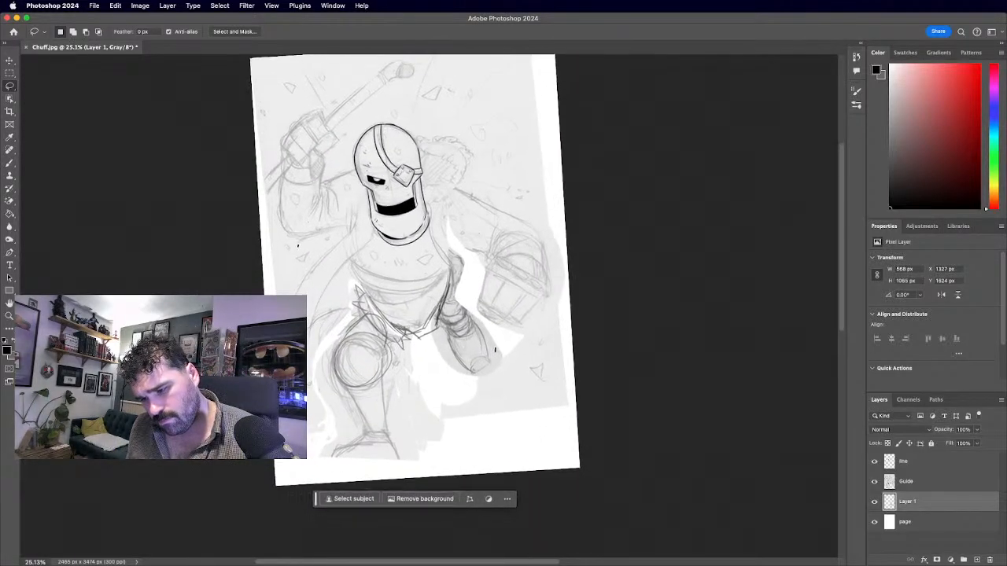
pyautogui.scroll(2, 370, 114)
pyautogui.click(929, 483)
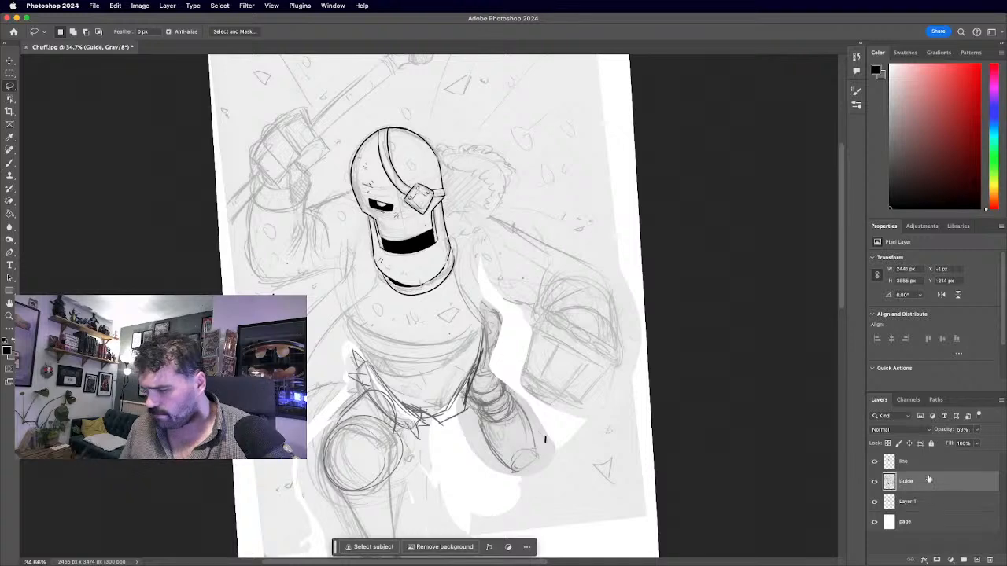
pyautogui.click(932, 466)
pyautogui.scroll(2, 423, 292)
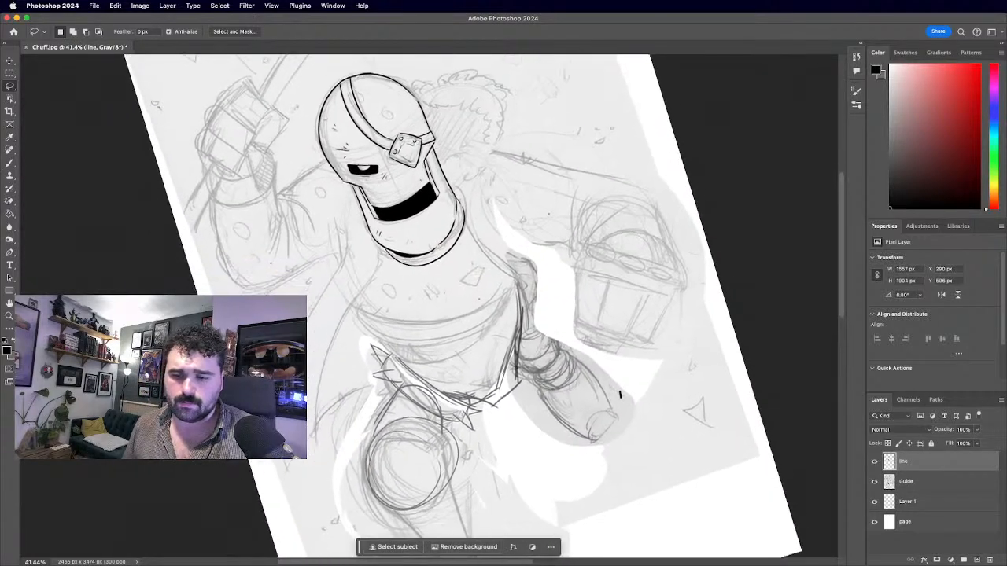
pyautogui.scroll(-3, 427, 307)
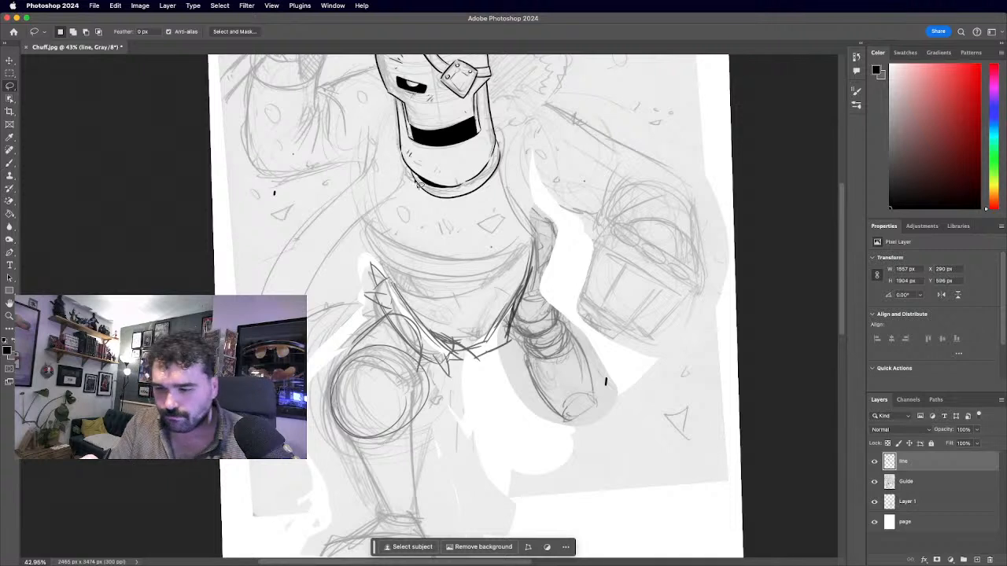
pyautogui.click(13, 164)
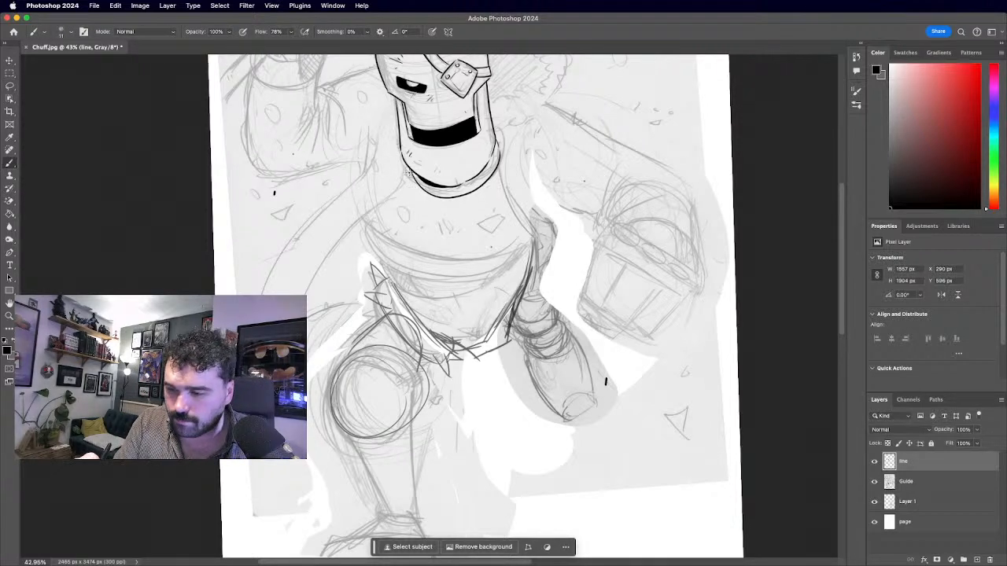
pyautogui.click(72, 34)
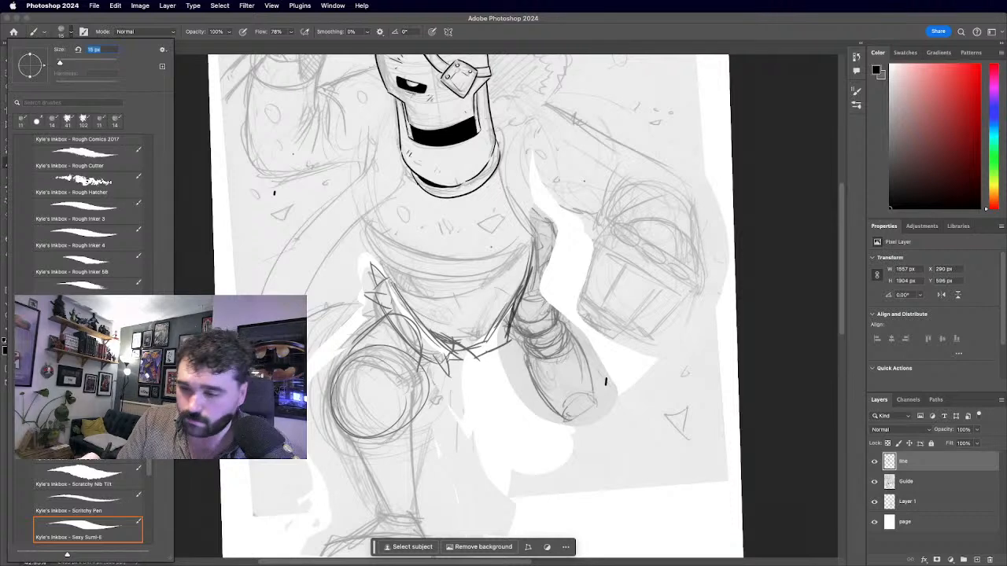
pyautogui.press('Return')
# Ink the coat's long flowing front panel from collar to torn hem, with neckline folds and an inner flap curving to the hip.
pyautogui.moveTo(405, 169); pyautogui.dragTo(305, 292)
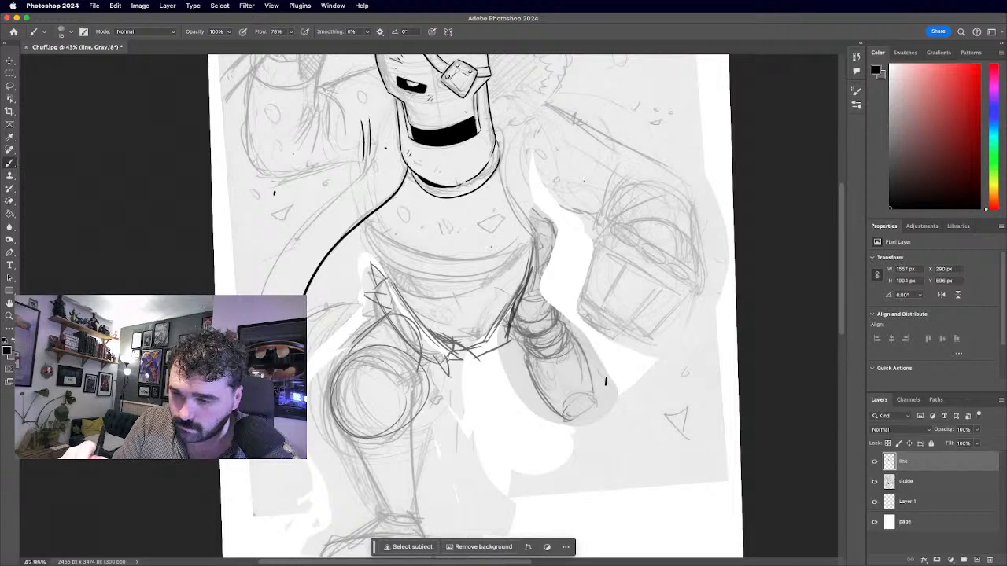
pyautogui.moveTo(372, 93)
pyautogui.mouseDown()
pyautogui.moveTo(375, 161)
pyautogui.moveTo(257, 296)
pyautogui.mouseUp()
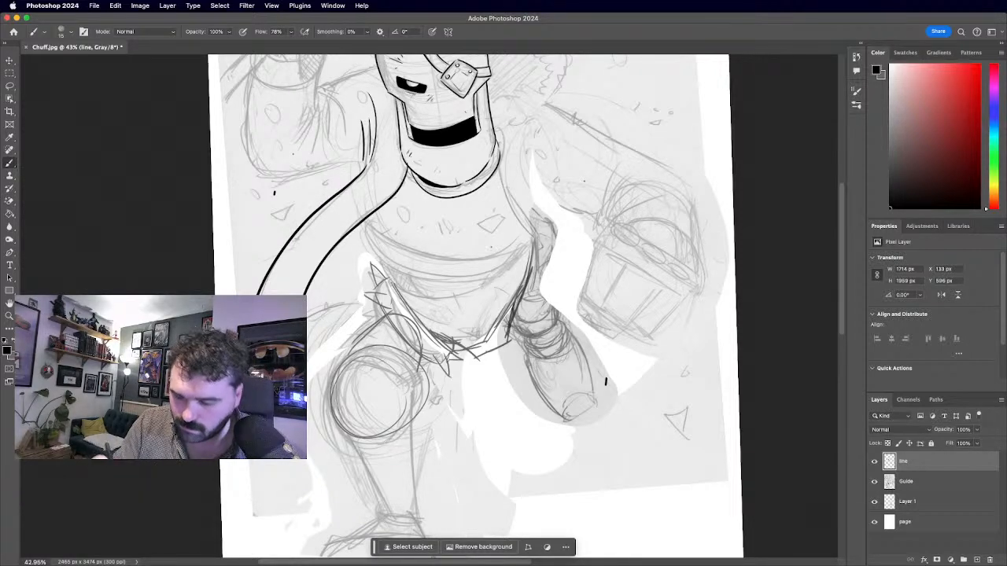
pyautogui.moveTo(431, 295); pyautogui.dragTo(378, 295)
pyautogui.moveTo(401, 346); pyautogui.dragTo(504, 315)
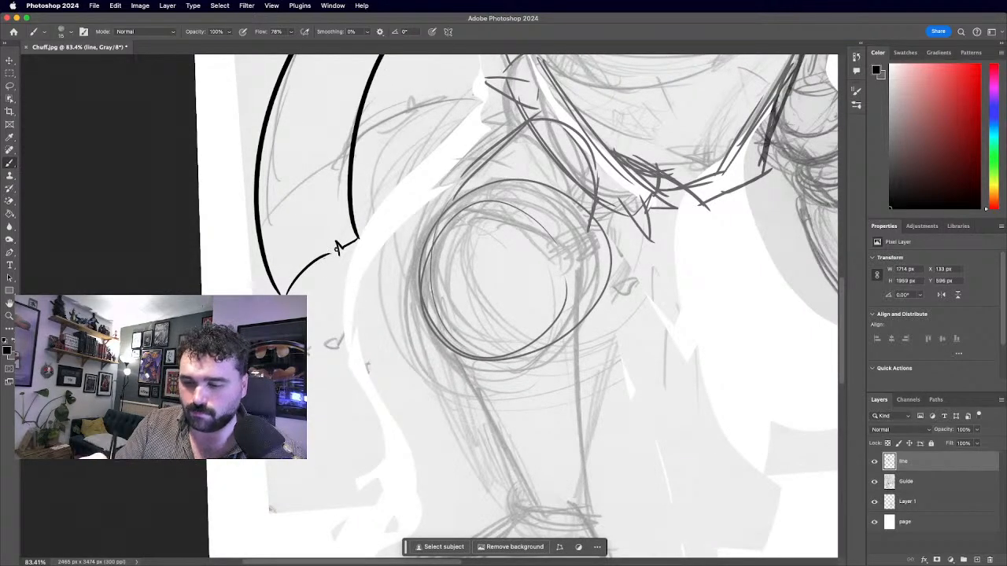
pyautogui.moveTo(429, 306); pyautogui.dragTo(405, 338)
pyautogui.moveTo(504, 315); pyautogui.dragTo(478, 250)
pyautogui.moveTo(429, 306); pyautogui.dragTo(472, 306)
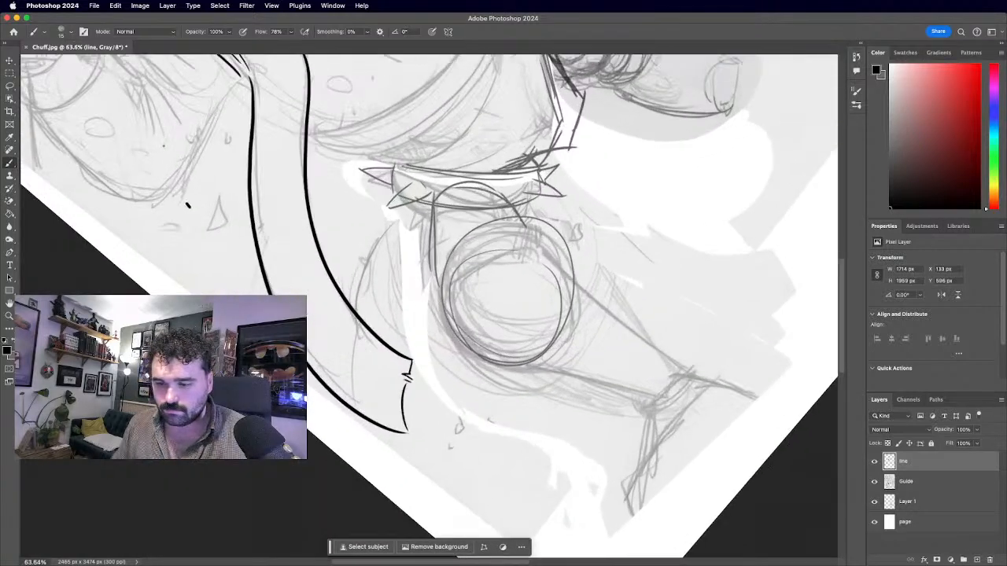
pyautogui.moveTo(378, 337)
pyautogui.mouseDown()
pyautogui.moveTo(396, 223)
pyautogui.moveTo(420, 192)
pyautogui.mouseUp()
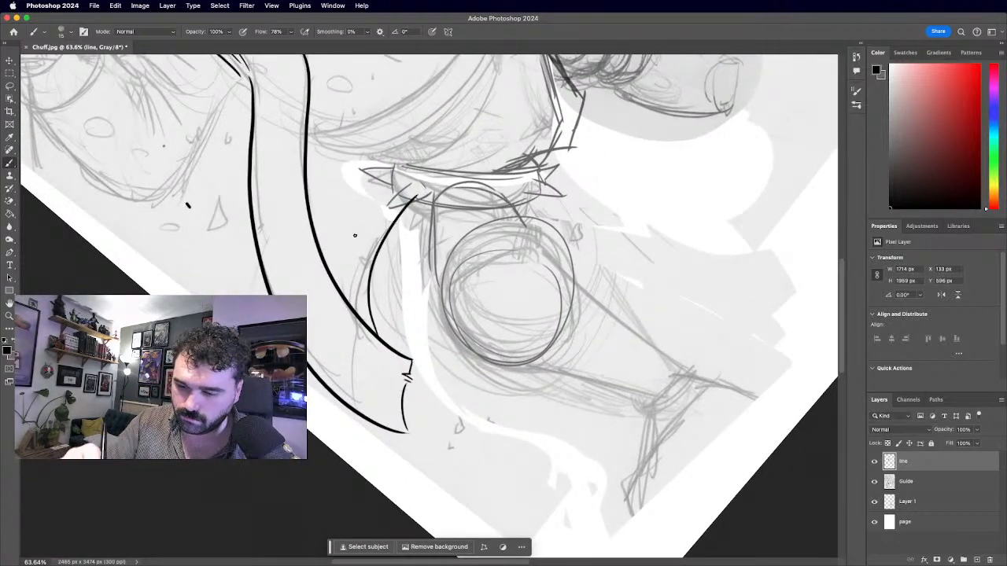
# Try to ink a sweeping curve rising outward from behind the far shoulder.
pyautogui.scroll(-8, 385, 228)
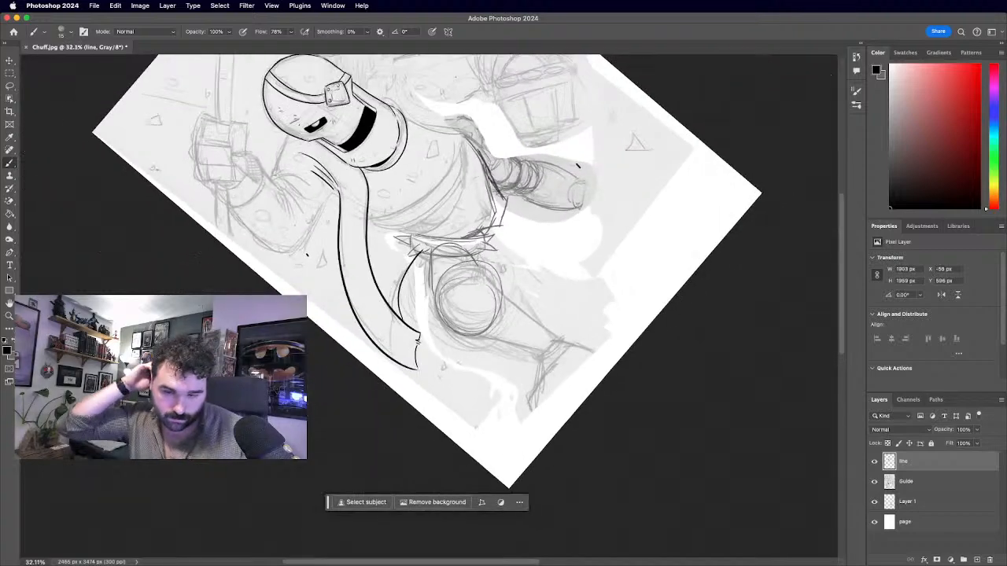
pyautogui.moveTo(385, 228); pyautogui.dragTo(470, 232)
pyautogui.moveTo(312, 305); pyautogui.dragTo(312, 351)
pyautogui.scroll(5, 312, 351)
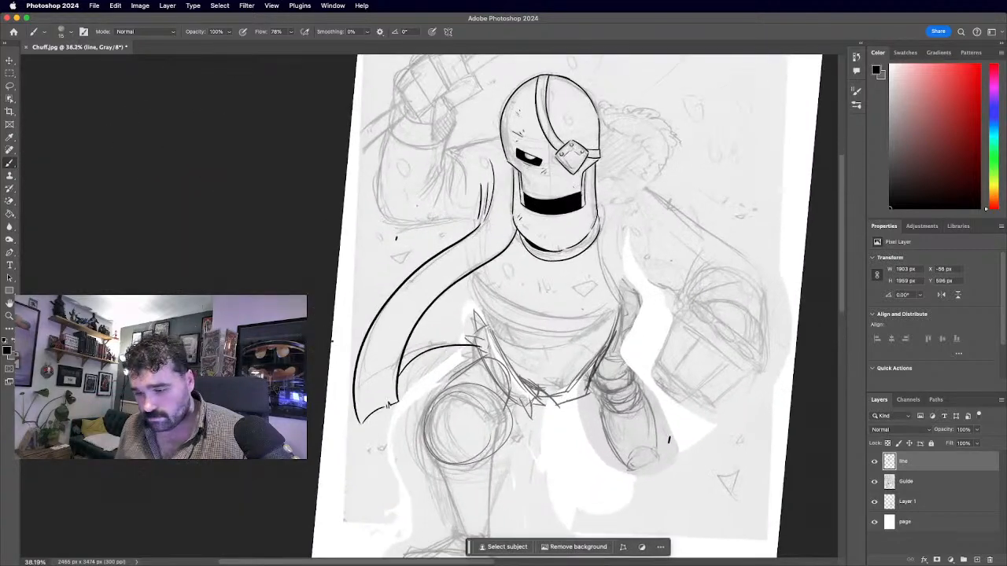
pyautogui.scroll(-1, 431, 306)
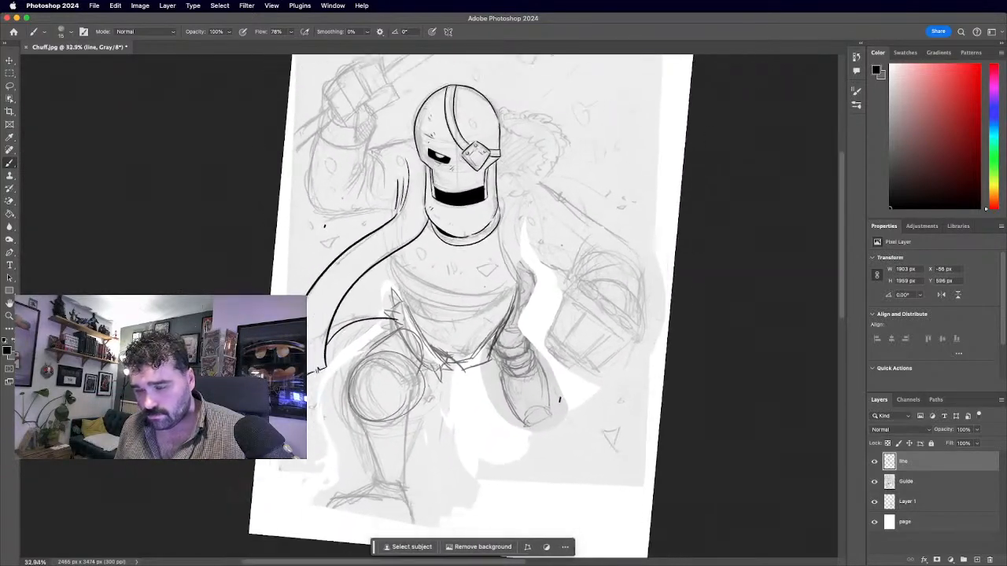
pyautogui.moveTo(470, 232); pyautogui.dragTo(393, 259)
pyautogui.scroll(1, 609, 387)
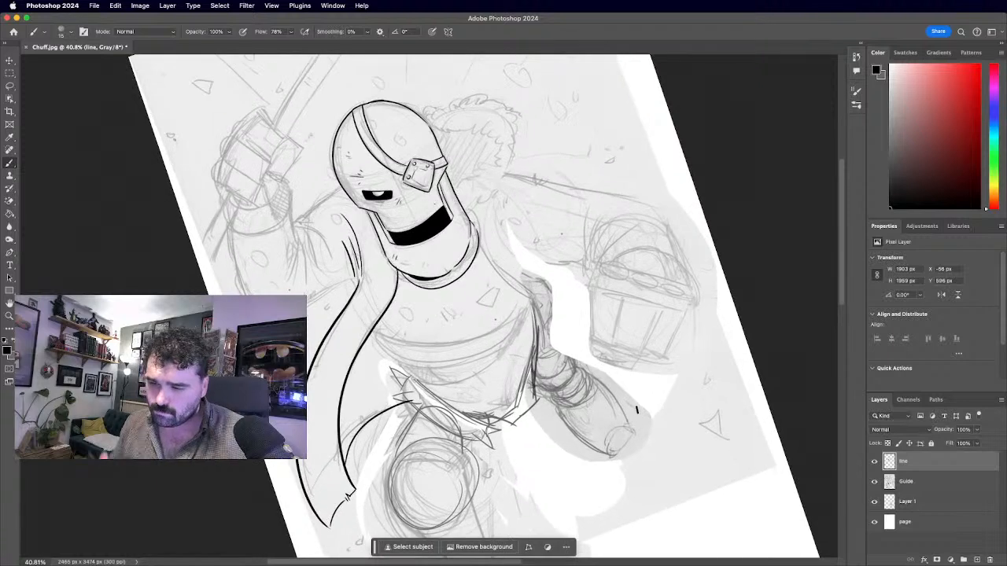
pyautogui.moveTo(511, 166); pyautogui.dragTo(618, 78)
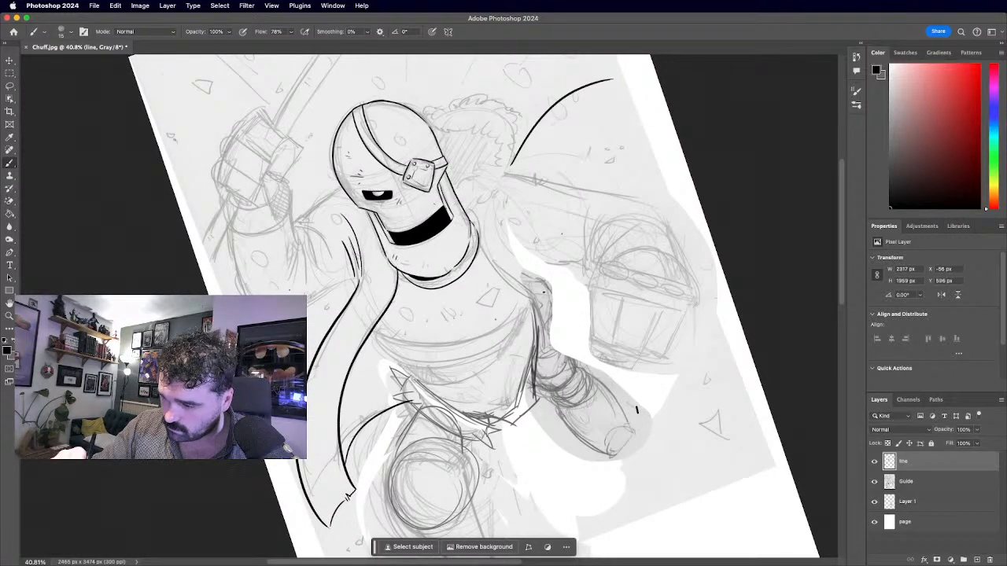
pyautogui.press('super+z')
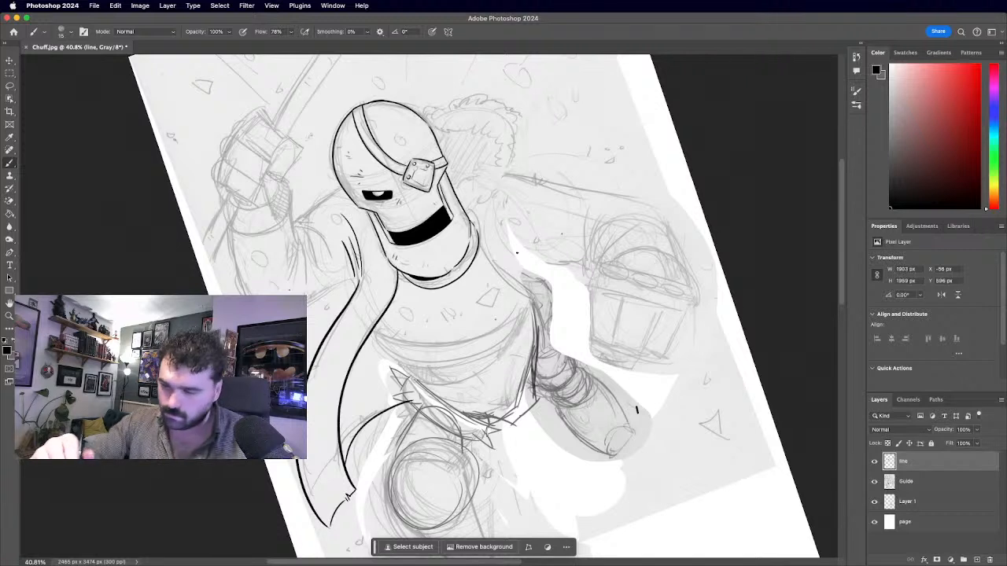
# Ink the coat's opposite front edge curving from the collar down past the torso, redoing the stroke until it flows well.
pyautogui.moveTo(481, 250)
pyautogui.mouseDown()
pyautogui.moveTo(542, 304)
pyautogui.moveTo(605, 294)
pyautogui.mouseUp()
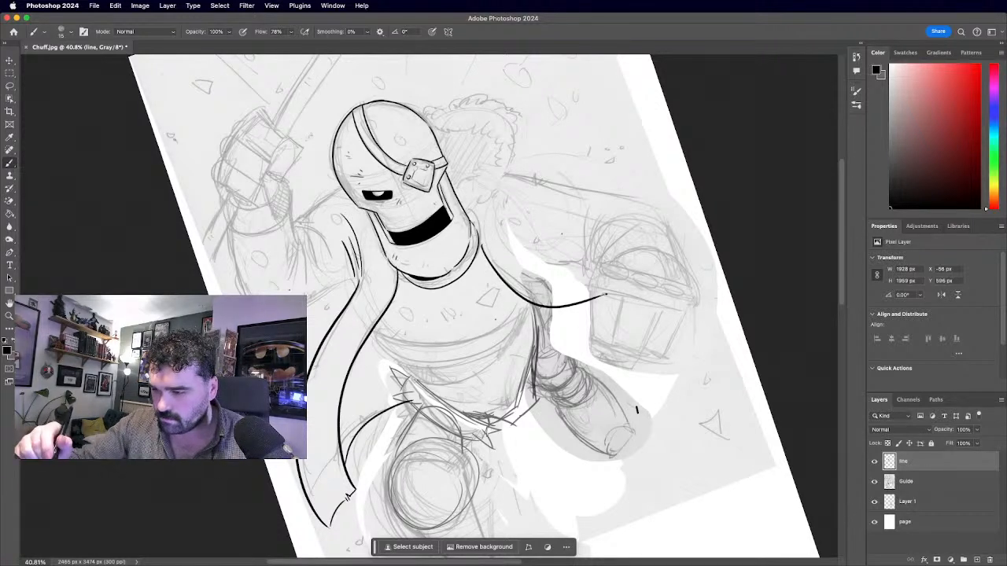
pyautogui.press('super+z')
pyautogui.moveTo(482, 250); pyautogui.dragTo(586, 322)
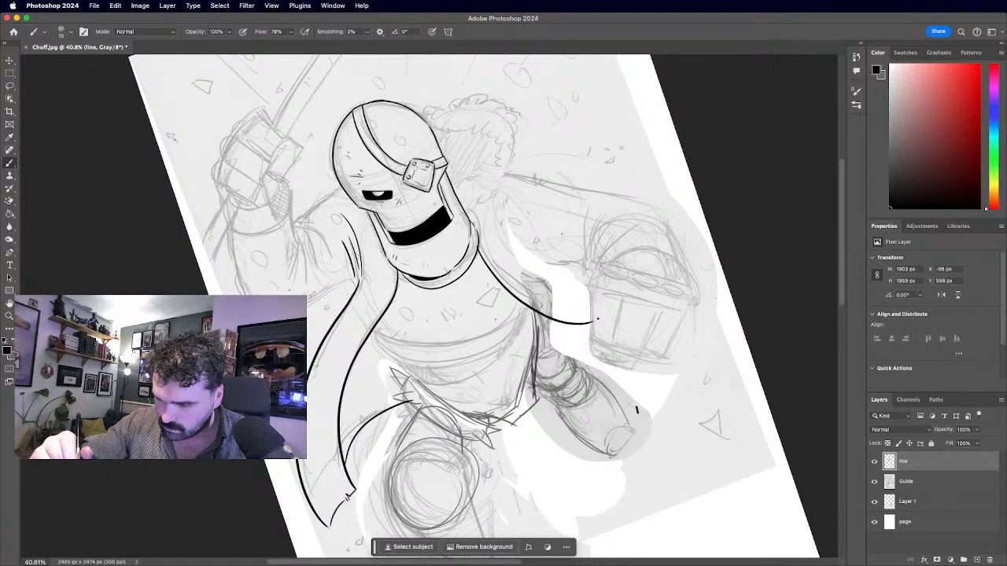
pyautogui.press('super+z')
pyautogui.moveTo(481, 250); pyautogui.dragTo(602, 326)
pyautogui.press('super+z')
pyautogui.moveTo(481, 250); pyautogui.dragTo(590, 300)
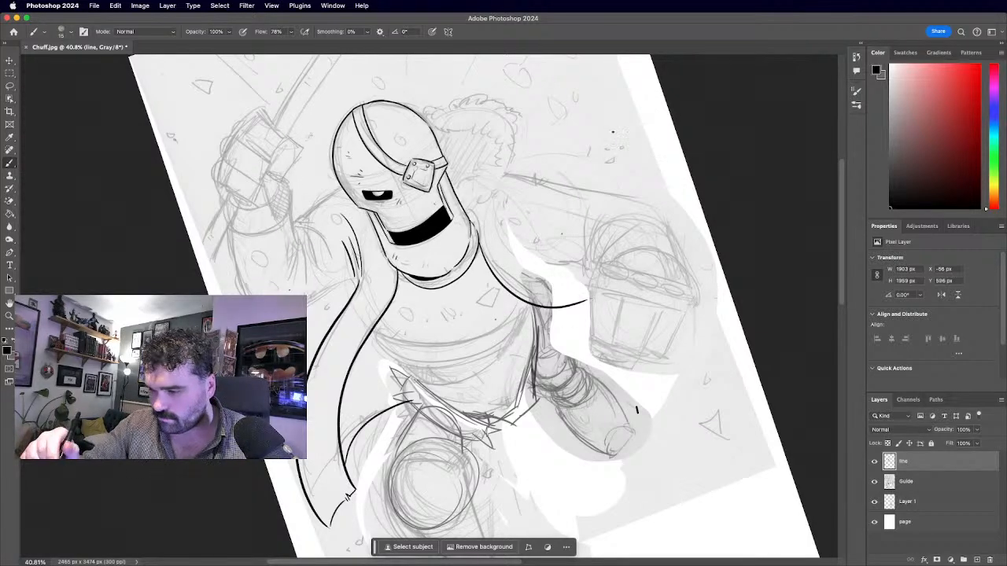
# Ink the raised arm's sleeve: its underside, outer edge, curved cuff opening and inner edge.
pyautogui.scroll(-5, 429, 306)
pyautogui.scroll(3, 429, 306)
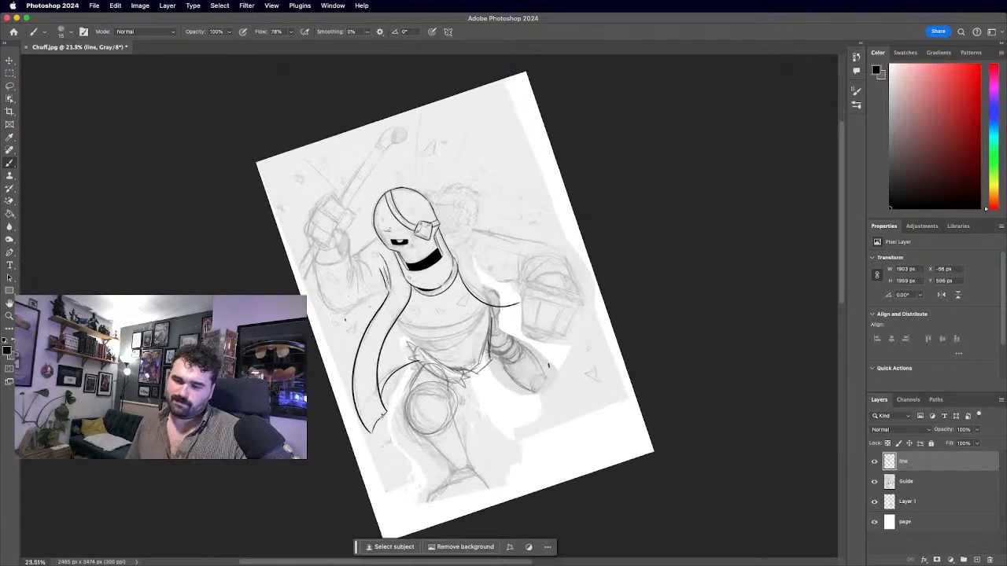
pyautogui.scroll(5, 429, 306)
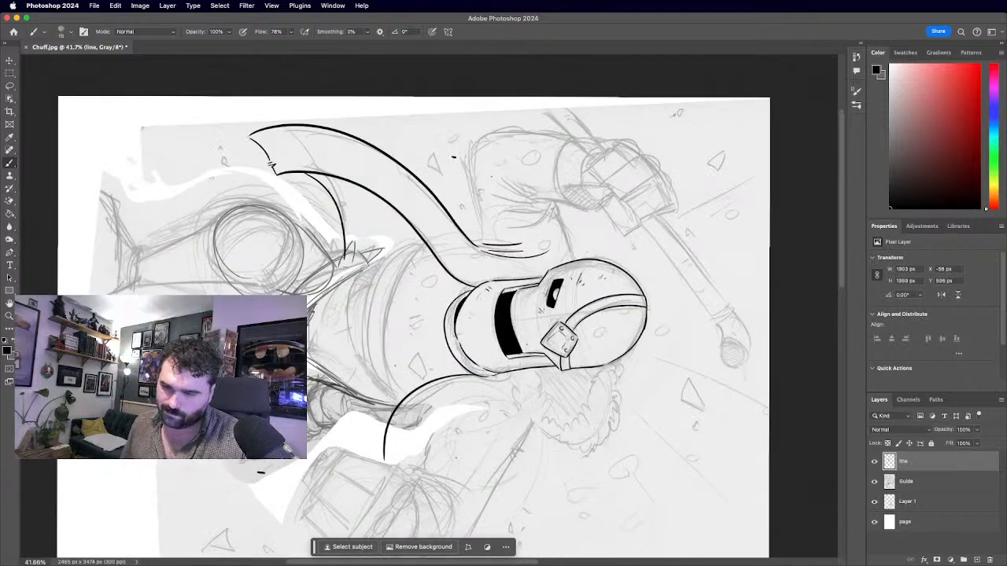
pyautogui.scroll(2, 428, 306)
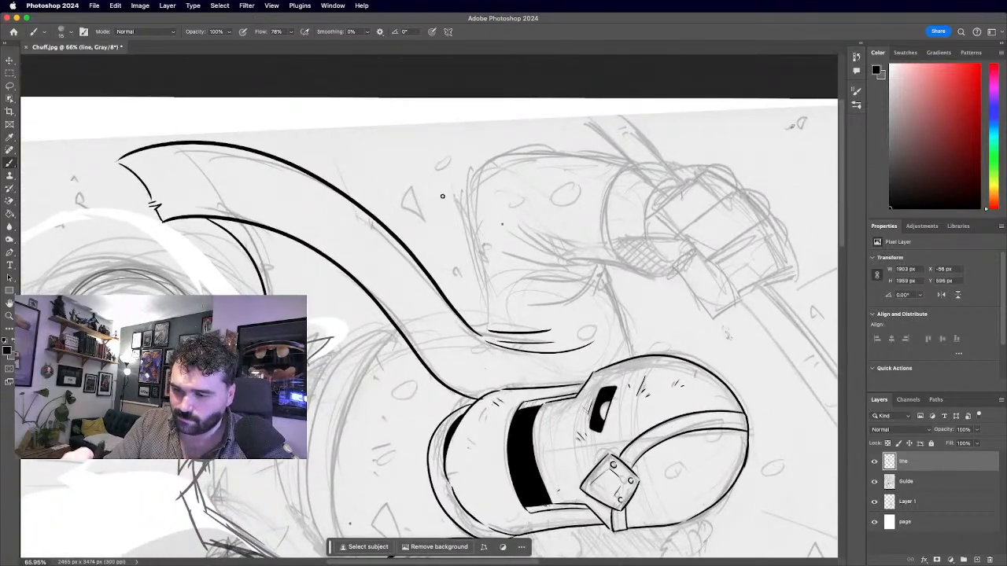
pyautogui.moveTo(478, 330); pyautogui.dragTo(471, 160)
pyautogui.scroll(-2, 470, 160)
pyautogui.scroll(-5, 346, 259)
pyautogui.press('r')
pyautogui.moveTo(354, 189); pyautogui.dragTo(329, 409)
pyautogui.scroll(6, 331, 259)
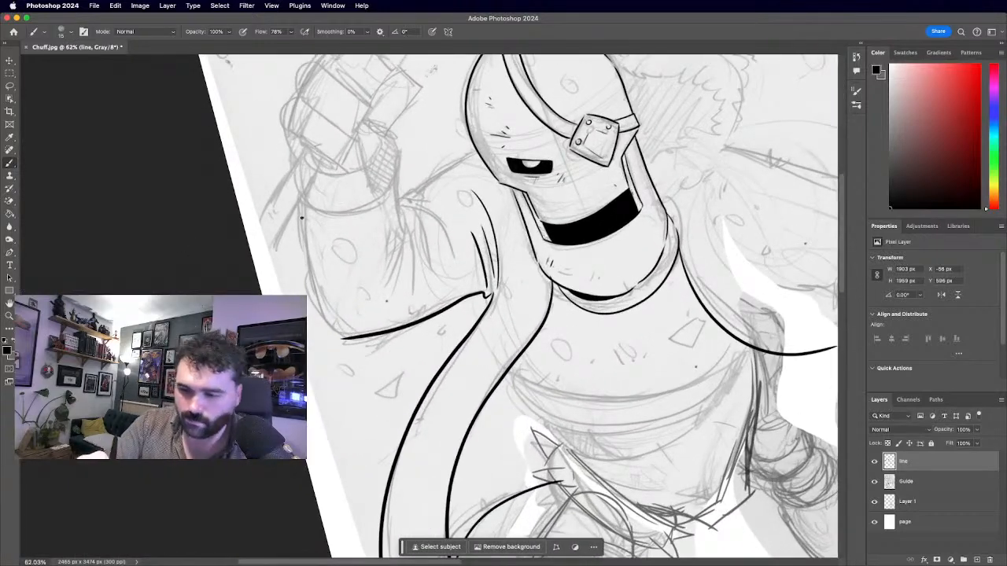
pyautogui.moveTo(300, 200); pyautogui.dragTo(339, 339)
pyautogui.moveTo(301, 202)
pyautogui.mouseDown()
pyautogui.moveTo(327, 214)
pyautogui.moveTo(404, 136)
pyautogui.moveTo(416, 270)
pyautogui.mouseUp()
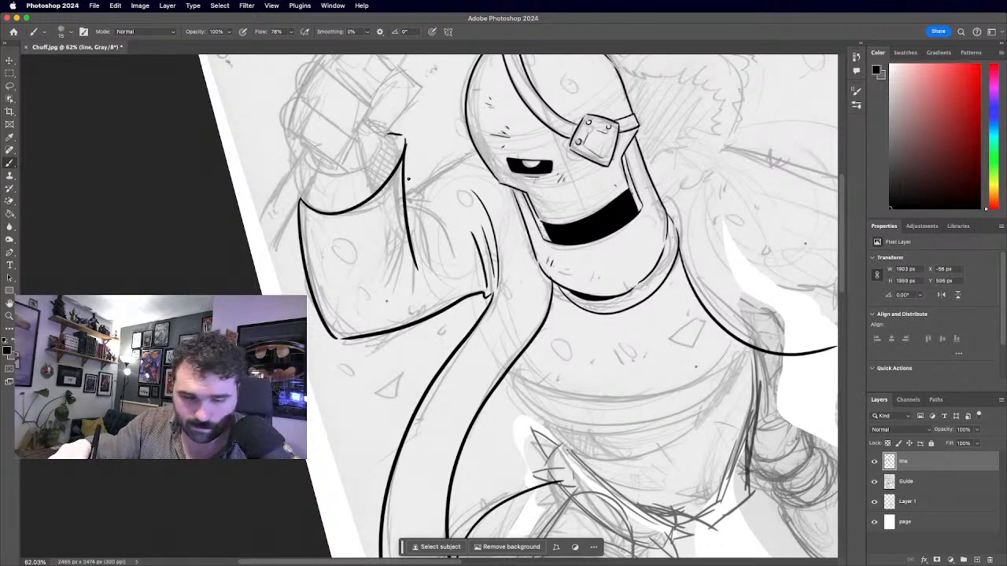
# Rework the raised sleeve's inner edge, add crease lines at the elbow, and ink the upper arm line to the helmet.
pyautogui.press('super+z')
pyautogui.moveTo(405, 139); pyautogui.dragTo(407, 253)
pyautogui.press('super+z')
pyautogui.moveTo(405, 139); pyautogui.dragTo(397, 261)
pyautogui.moveTo(409, 203); pyautogui.dragTo(418, 286)
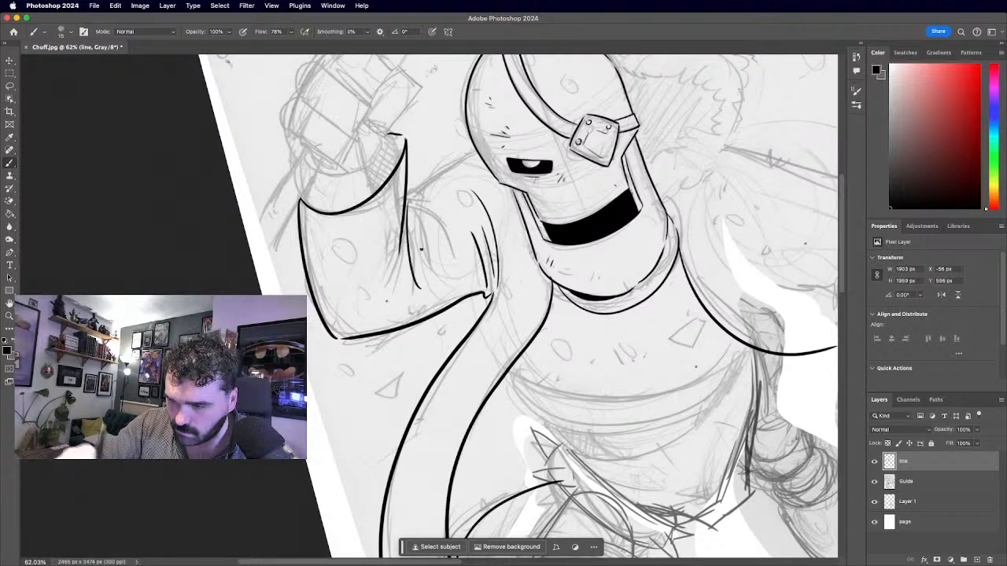
pyautogui.press('super+z')
pyautogui.press('super+z')
pyautogui.moveTo(405, 140); pyautogui.dragTo(410, 263)
pyautogui.press('super+z')
pyautogui.moveTo(409, 203)
pyautogui.mouseDown()
pyautogui.moveTo(434, 270)
pyautogui.moveTo(448, 273)
pyautogui.mouseUp()
pyautogui.press('super+z')
pyautogui.press('super+z')
pyautogui.moveTo(409, 206)
pyautogui.mouseDown()
pyautogui.moveTo(424, 290)
pyautogui.moveTo(433, 247)
pyautogui.moveTo(417, 193)
pyautogui.moveTo(476, 155)
pyautogui.mouseUp()
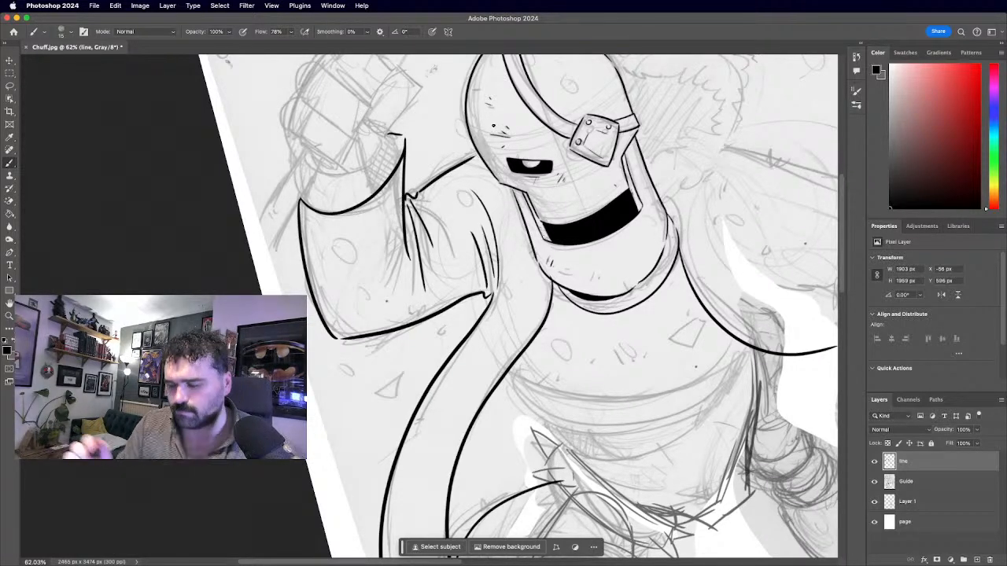
# Add a curved crease inside the raised sleeve and ink the wrist edge within the cuff.
pyautogui.press('super+minus')
pyautogui.press('super+minus')
pyautogui.press('super+plus')
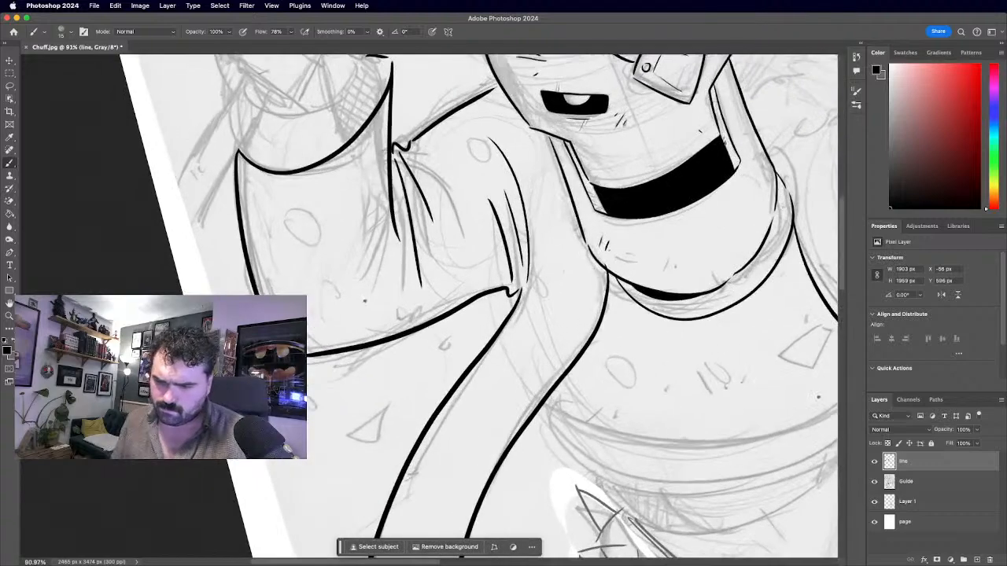
pyautogui.moveTo(369, 301); pyautogui.dragTo(394, 251)
pyautogui.scroll(-6, 404, 230)
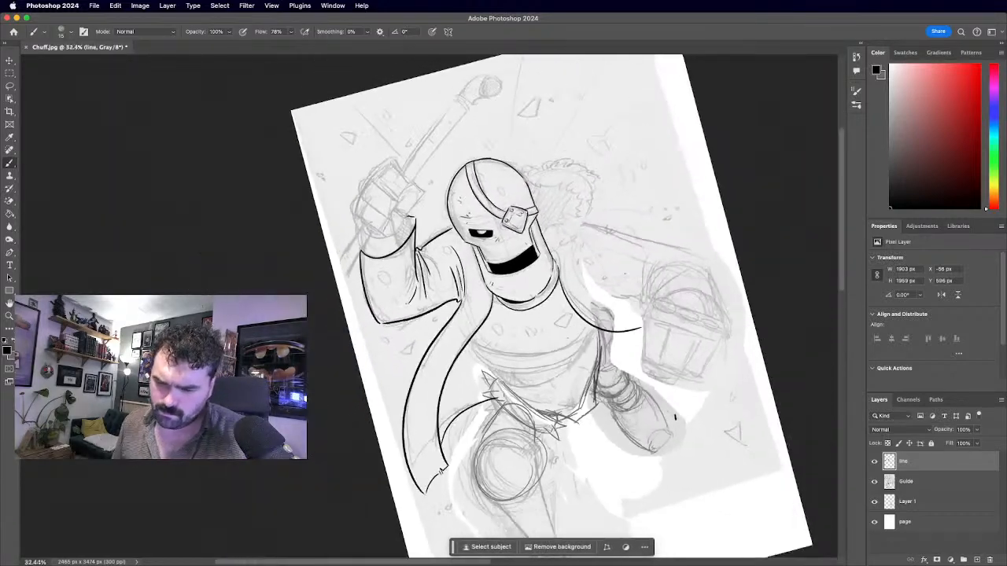
pyautogui.scroll(2, 404, 231)
pyautogui.scroll(6, 429, 306)
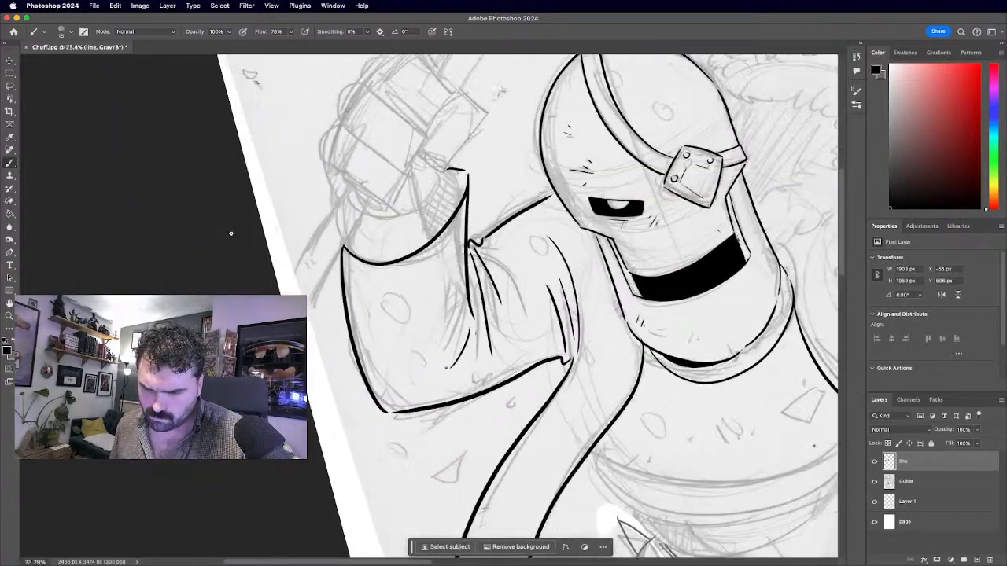
pyautogui.moveTo(454, 203); pyautogui.dragTo(460, 245)
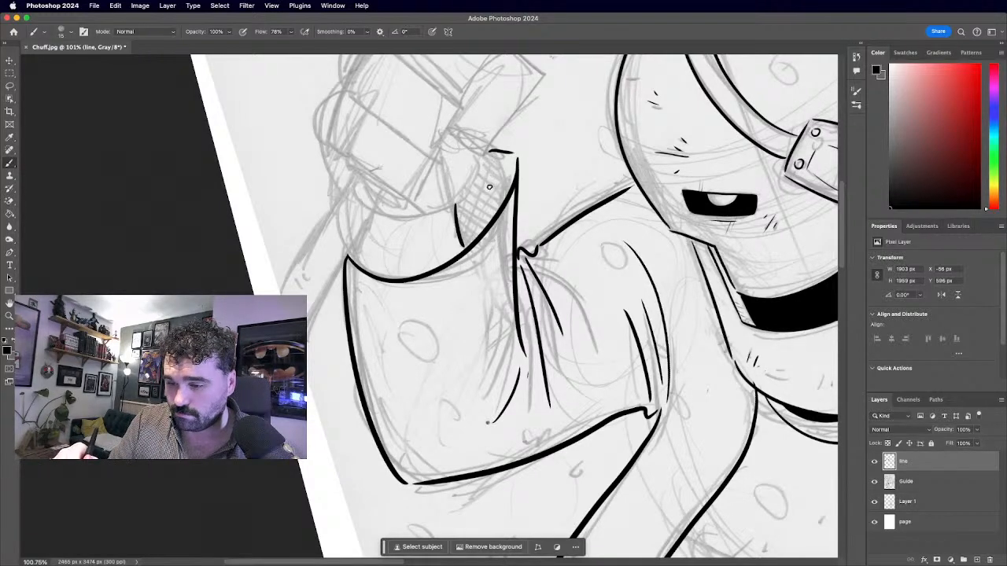
# Ink the raised fist's three blocky finger segments over the sketched grip.
pyautogui.scroll(-5, 475, 233)
pyautogui.scroll(3, 428, 306)
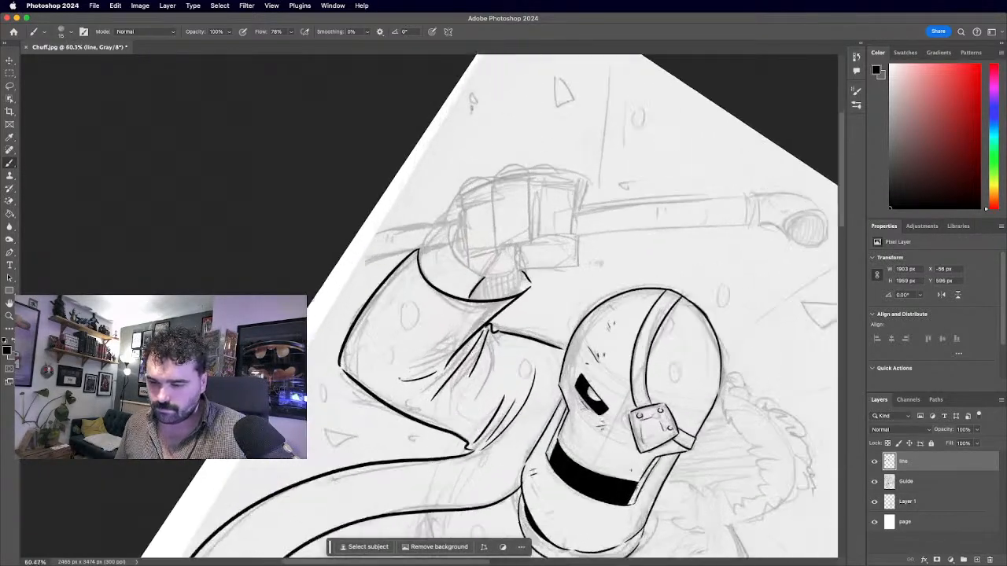
pyautogui.scroll(3, 441, 185)
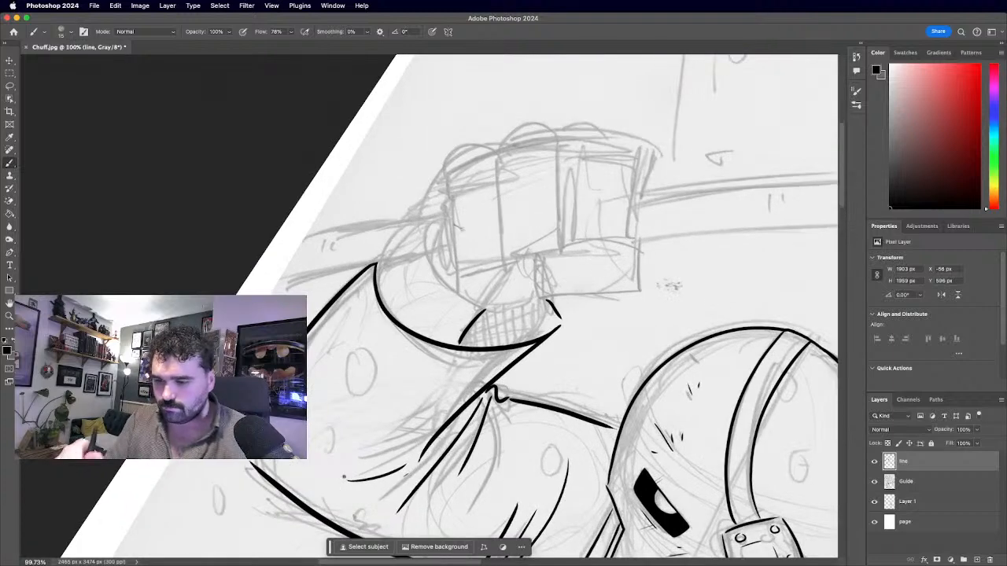
pyautogui.moveTo(441, 186)
pyautogui.mouseDown()
pyautogui.moveTo(499, 157)
pyautogui.moveTo(445, 221)
pyautogui.moveTo(456, 270)
pyautogui.moveTo(506, 262)
pyautogui.moveTo(499, 156)
pyautogui.mouseUp()
pyautogui.moveTo(510, 260)
pyautogui.mouseDown()
pyautogui.moveTo(562, 251)
pyautogui.moveTo(565, 146)
pyautogui.mouseUp()
pyautogui.moveTo(503, 150); pyautogui.dragTo(561, 144)
pyautogui.moveTo(567, 249)
pyautogui.mouseDown()
pyautogui.moveTo(614, 243)
pyautogui.moveTo(629, 224)
pyautogui.moveTo(648, 153)
pyautogui.mouseUp()
pyautogui.moveTo(567, 143); pyautogui.dragTo(633, 146)
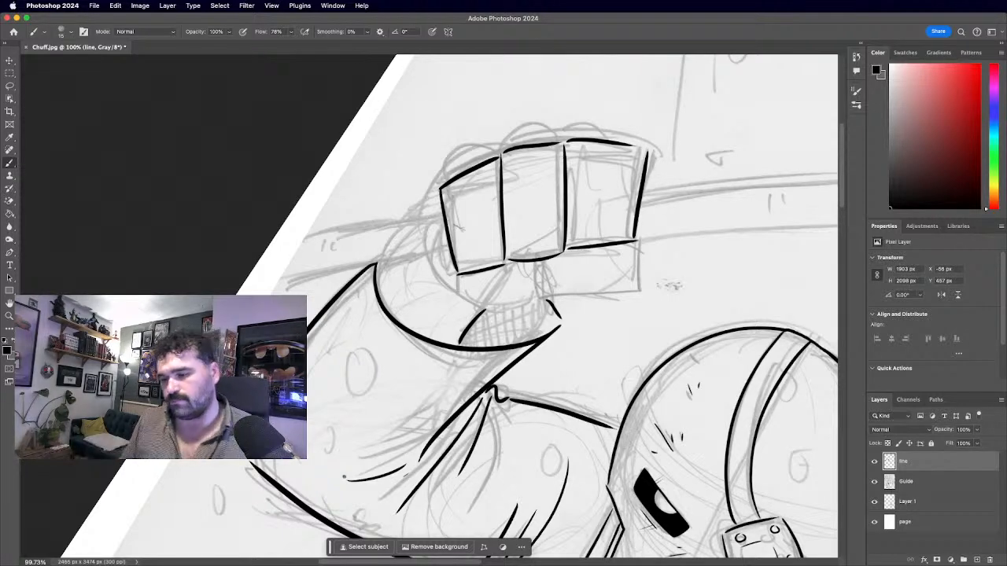
pyautogui.press('super+minus')
pyautogui.press('super+minus')
pyautogui.press('super+minus')
pyautogui.press('r')
pyautogui.press('super+plus')
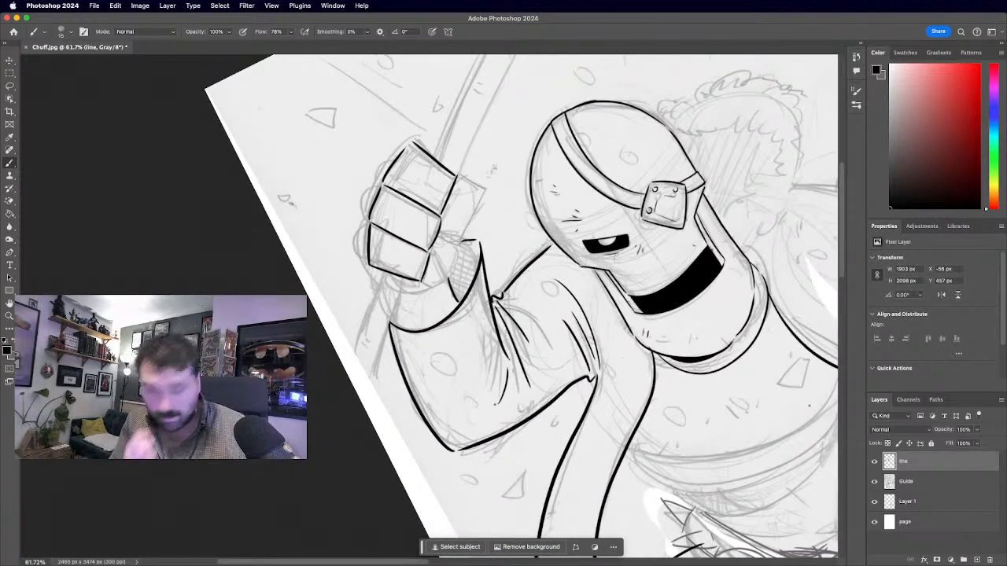
# Ink rounded knuckle arcs behind the raised fist's three finger segments, with thin inner contour lines inside the arcs.
pyautogui.scroll(-3, 511, 307)
pyautogui.scroll(2, 511, 306)
pyautogui.hscroll(3, 512, 307)
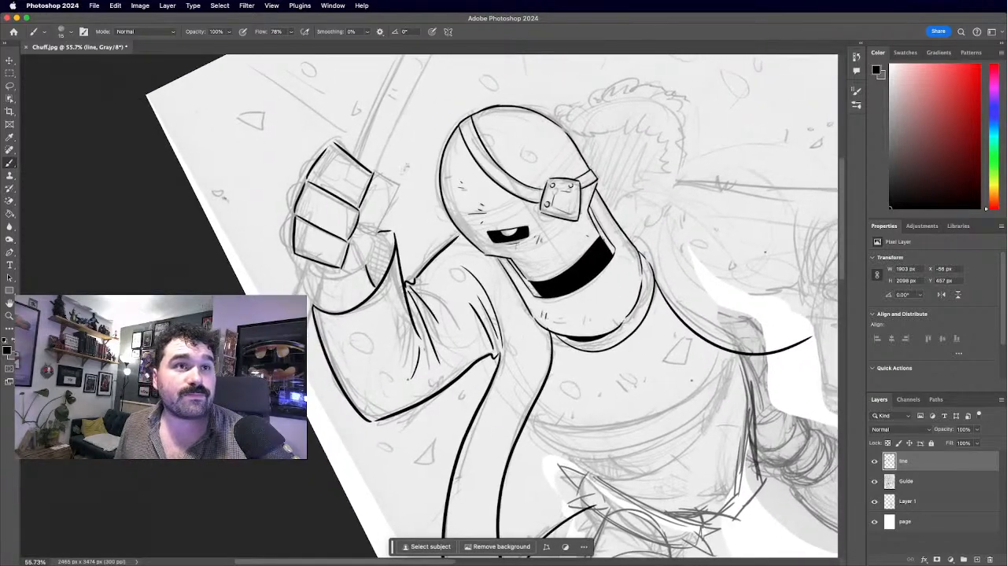
pyautogui.scroll(-3, 511, 307)
pyautogui.press('r')
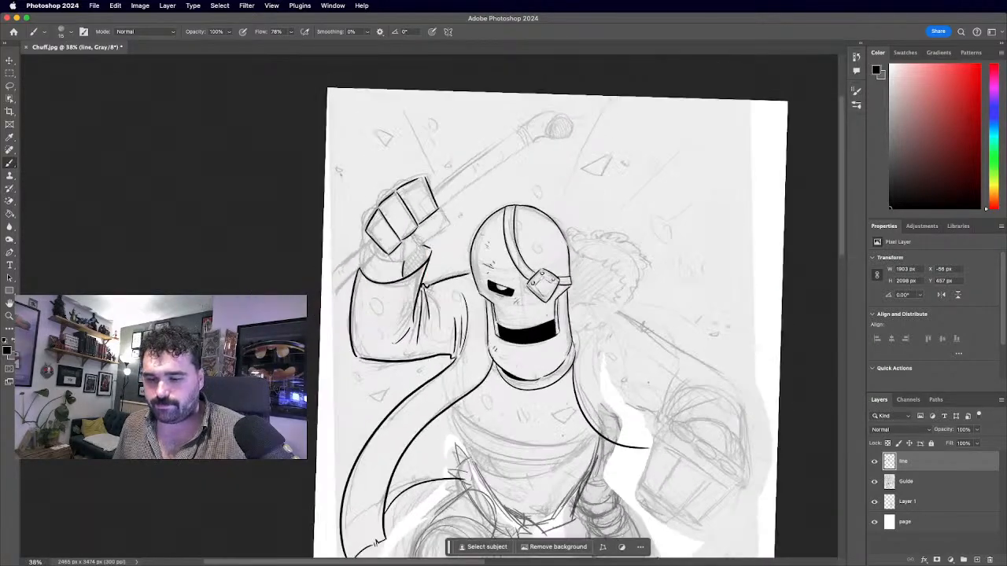
pyautogui.scroll(4, 512, 307)
pyautogui.scroll(-2, 511, 306)
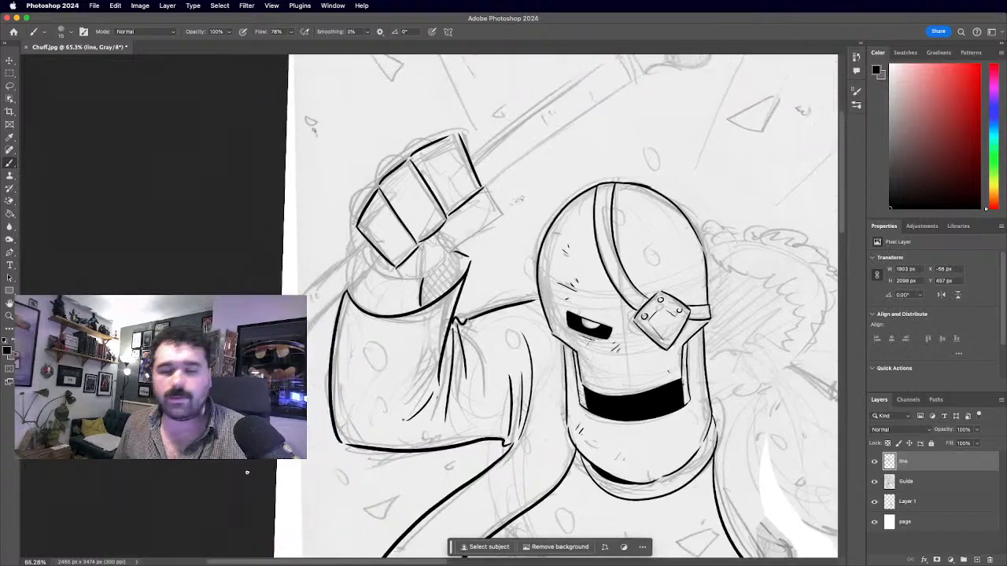
pyautogui.scroll(3, 511, 307)
pyautogui.scroll(-1, 511, 307)
pyautogui.scroll(4, 329, 300)
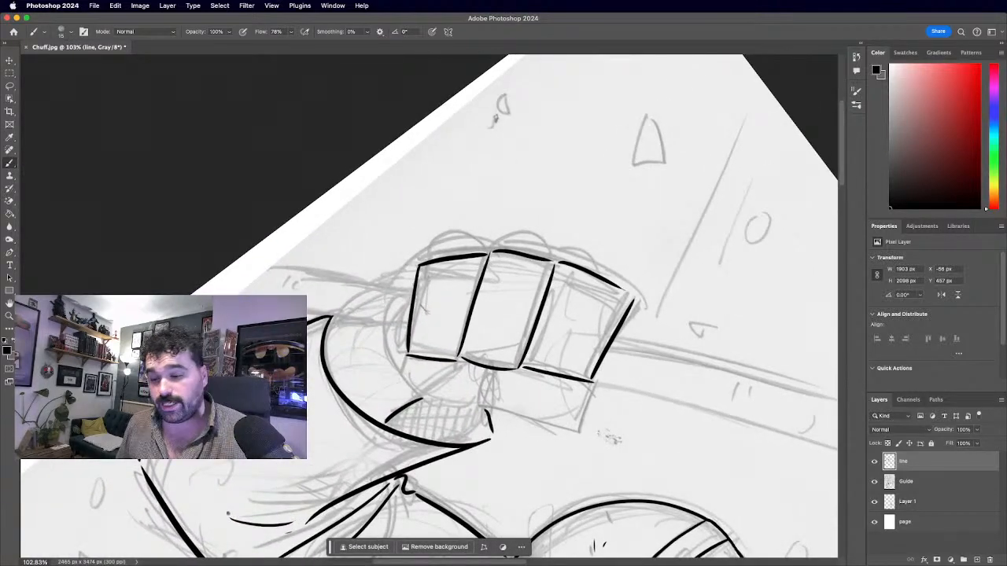
pyautogui.scroll(3, 316, 321)
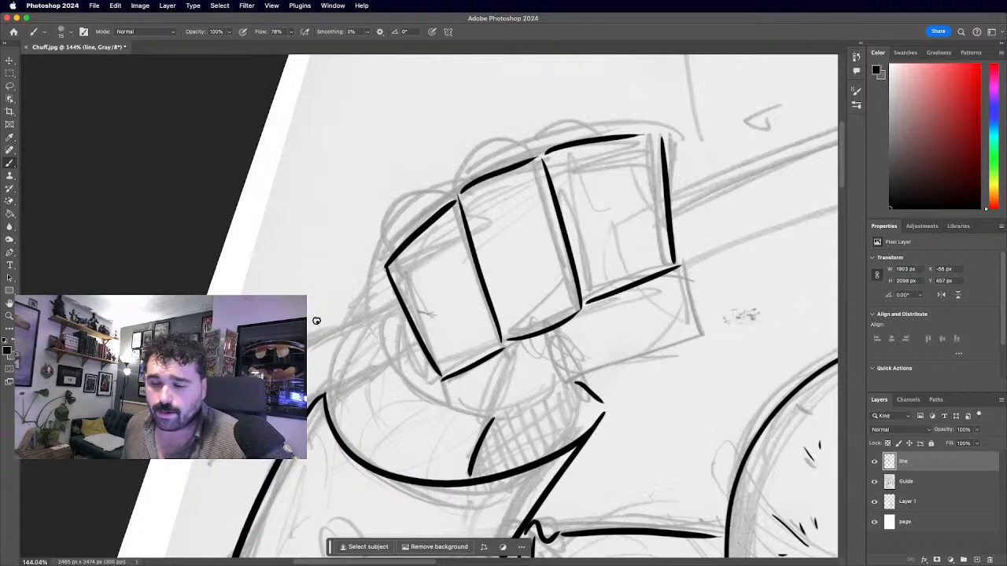
pyautogui.moveTo(388, 254)
pyautogui.mouseDown()
pyautogui.moveTo(423, 186)
pyautogui.moveTo(623, 126)
pyautogui.mouseUp()
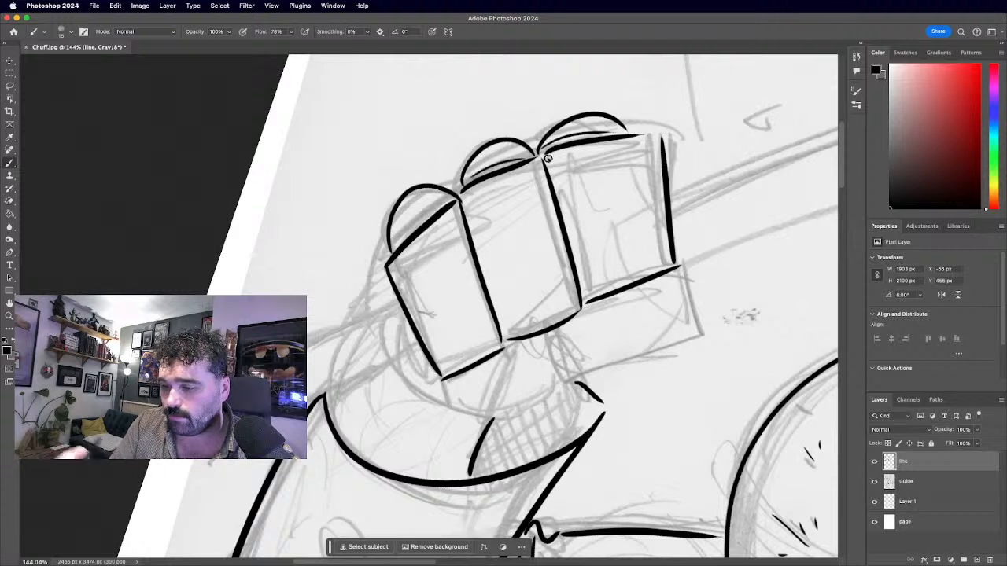
pyautogui.moveTo(401, 234); pyautogui.dragTo(447, 196)
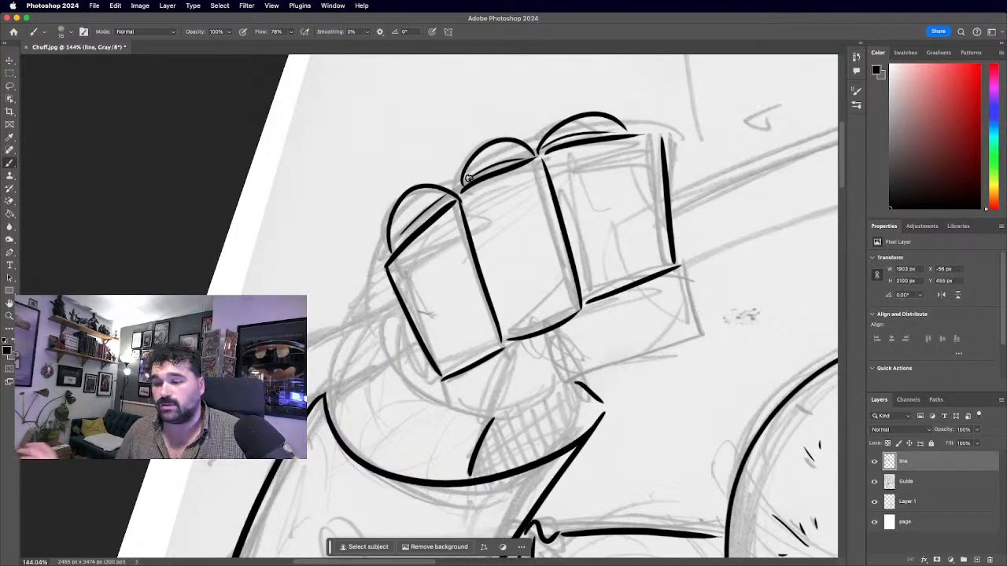
# Ink the blocky thumb segment beside the fist's uppermost finger, closing its lower, outer and upper edges.
pyautogui.press('super+minus')
pyautogui.press('super+minus')
pyautogui.press('super+minus')
pyautogui.press('super+minus')
pyautogui.scroll(-3, 550, 314)
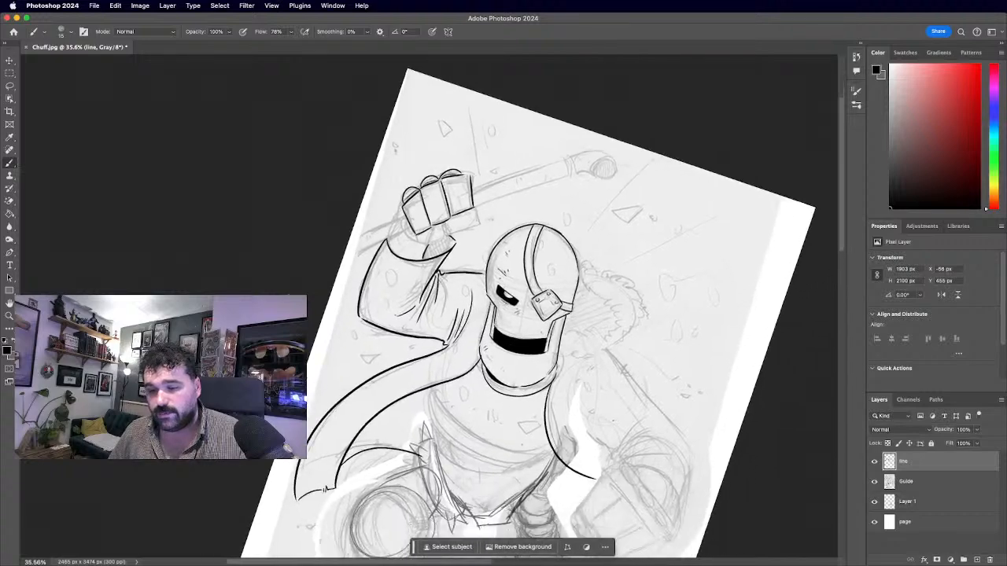
pyautogui.scroll(-1, 551, 315)
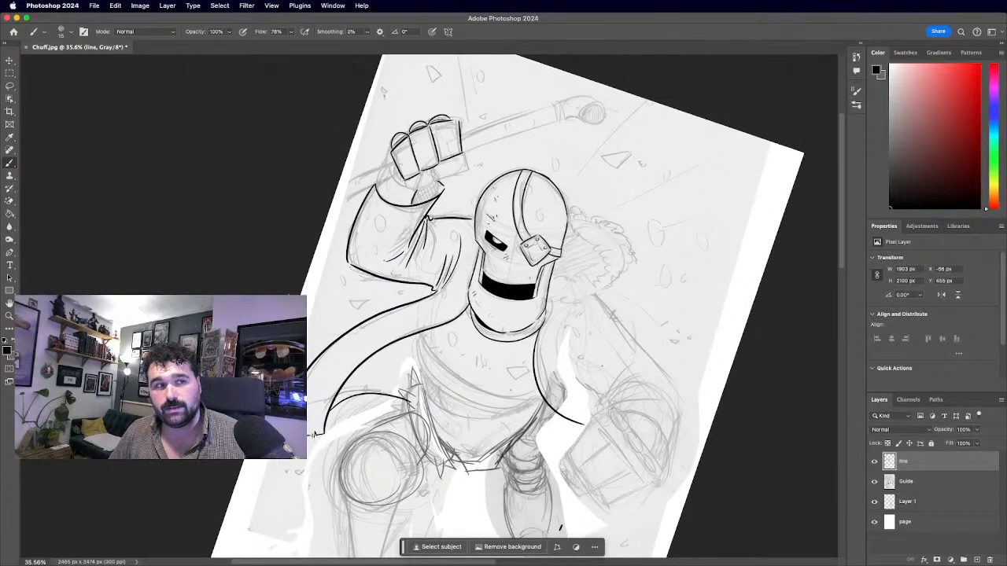
pyautogui.press('super+plus')
pyautogui.press('super+plus')
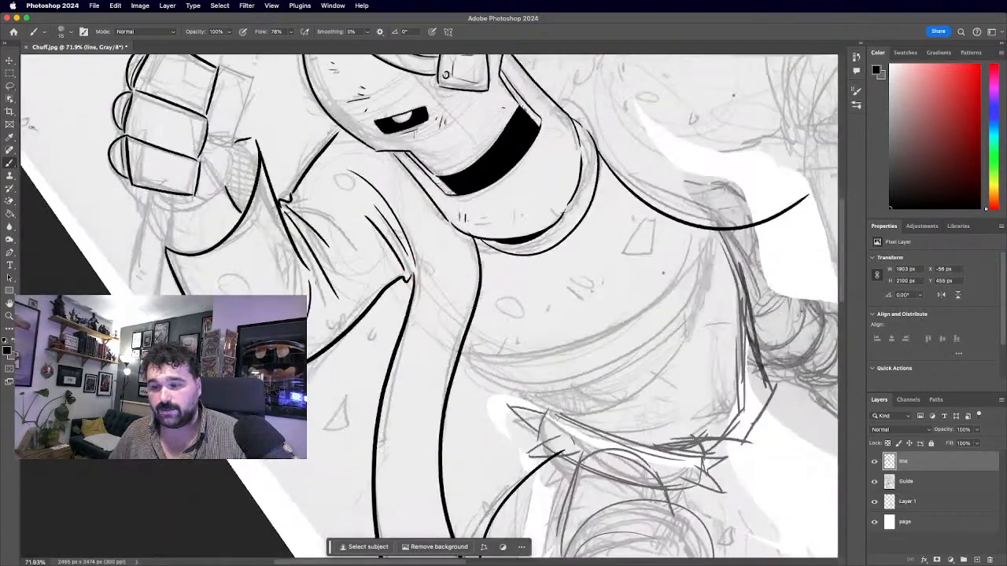
pyautogui.scroll(3, 430, 305)
pyautogui.scroll(3, 429, 306)
pyautogui.scroll(3, 343, 267)
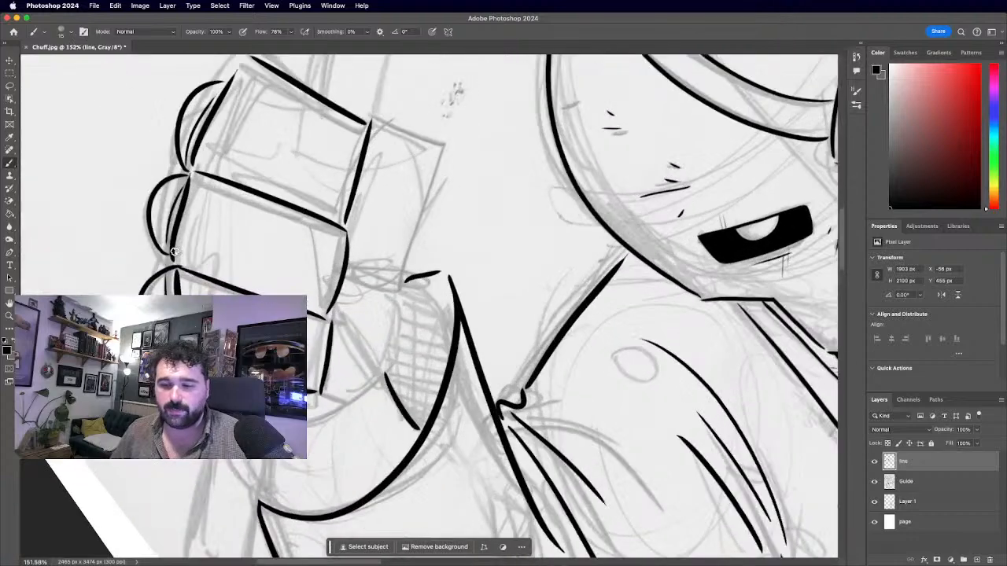
pyautogui.moveTo(344, 266)
pyautogui.mouseDown()
pyautogui.moveTo(406, 265)
pyautogui.moveTo(430, 161)
pyautogui.mouseUp()
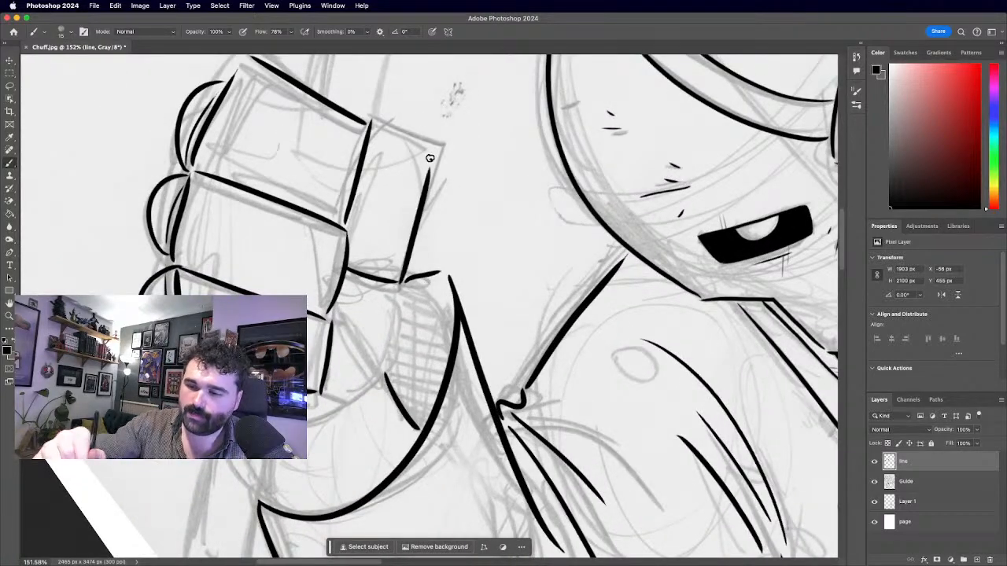
pyautogui.moveTo(374, 119); pyautogui.dragTo(432, 161)
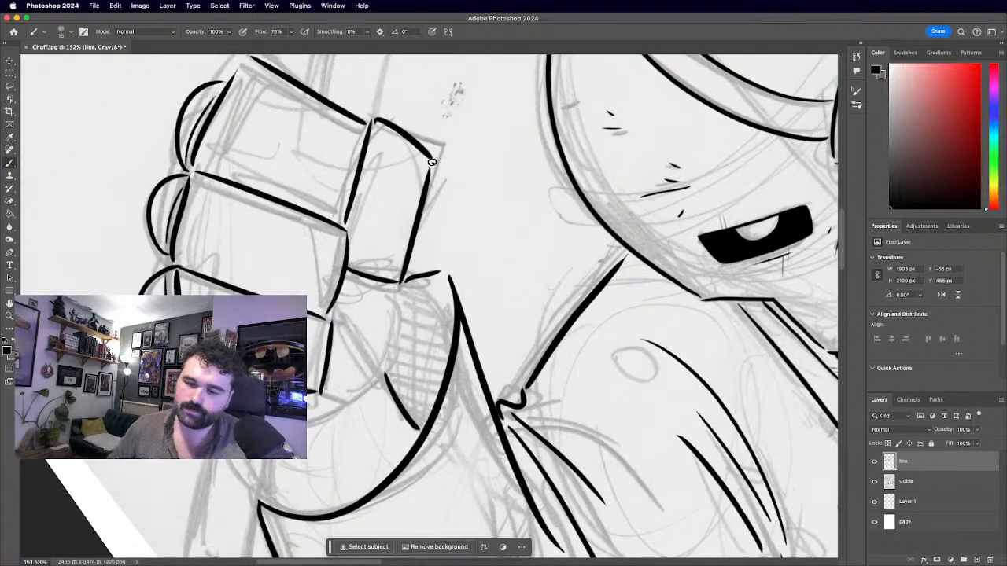
pyautogui.scroll(-5, 432, 161)
pyautogui.scroll(2, 430, 306)
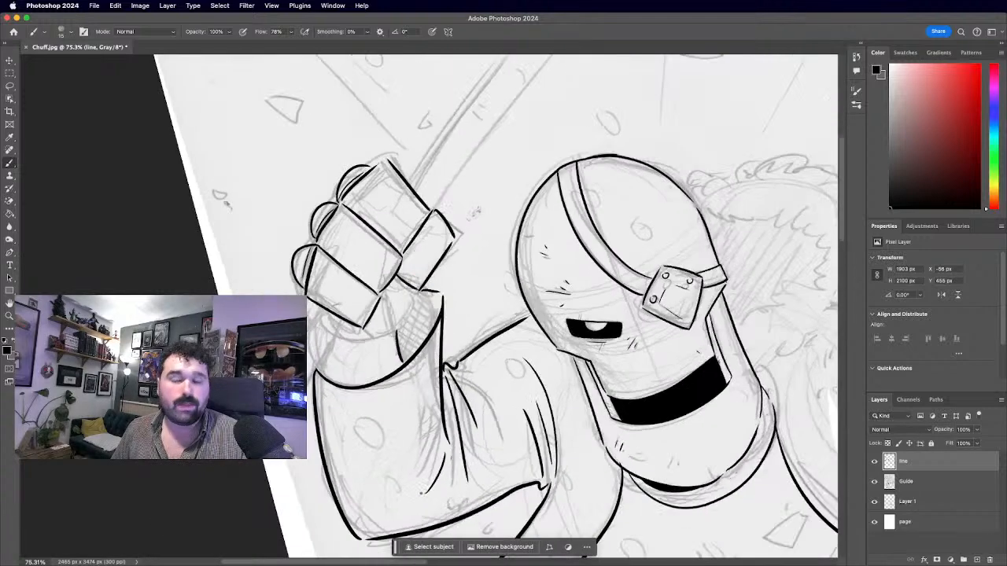
# Try inking the staff's lower end below the fist as two long edges, and undo both strokes.
pyautogui.scroll(2, 202, 263)
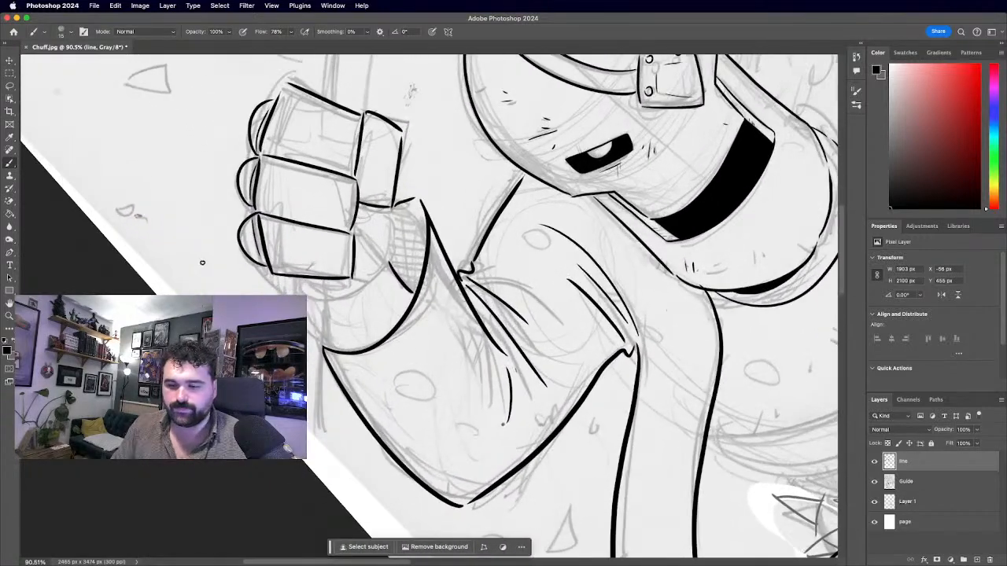
pyautogui.moveTo(293, 277); pyautogui.dragTo(315, 470)
pyautogui.scroll(-4, 315, 470)
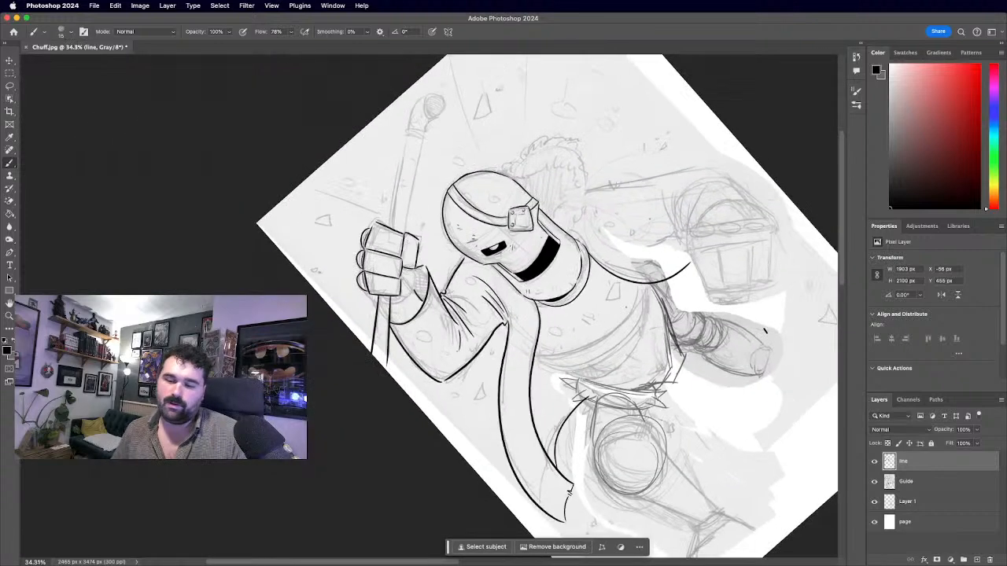
pyautogui.scroll(3, 430, 306)
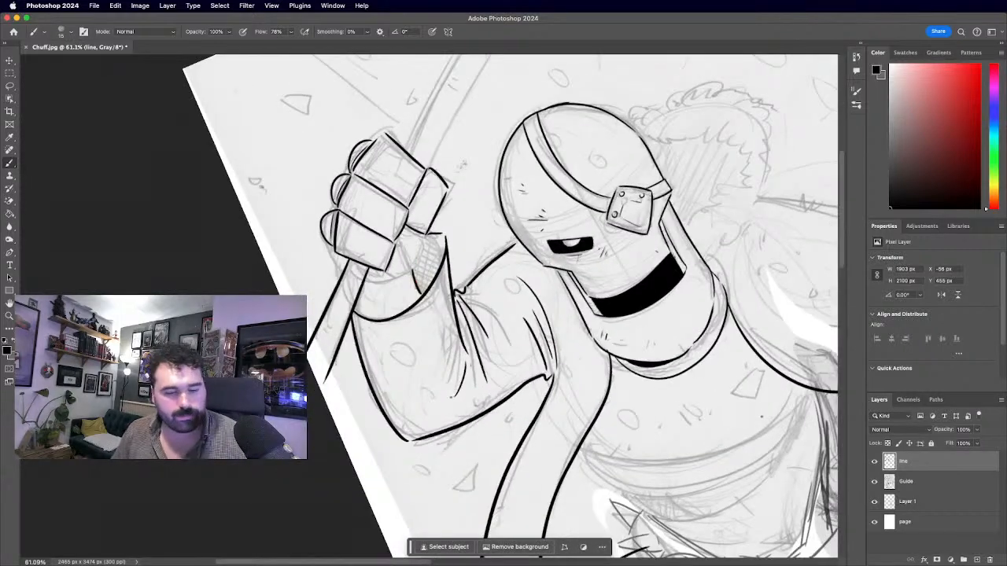
pyautogui.press('super+z')
pyautogui.press('super+z')
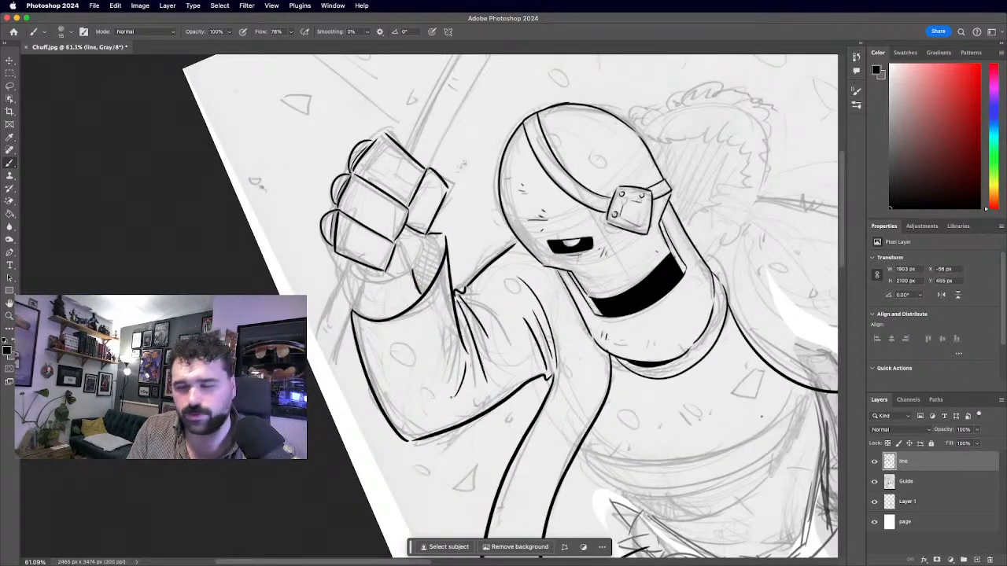
# Ink both edges of the staff's lower end again, running from the fist past the sleeve to the page edge.
pyautogui.moveTo(346, 257); pyautogui.dragTo(309, 364)
pyautogui.moveTo(367, 266); pyautogui.dragTo(318, 408)
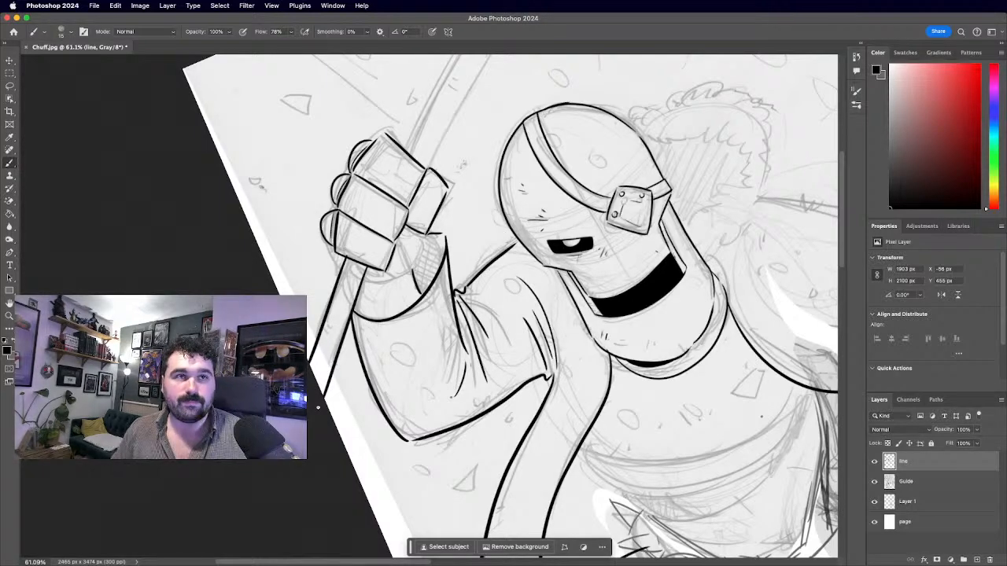
pyautogui.scroll(5, 428, 306)
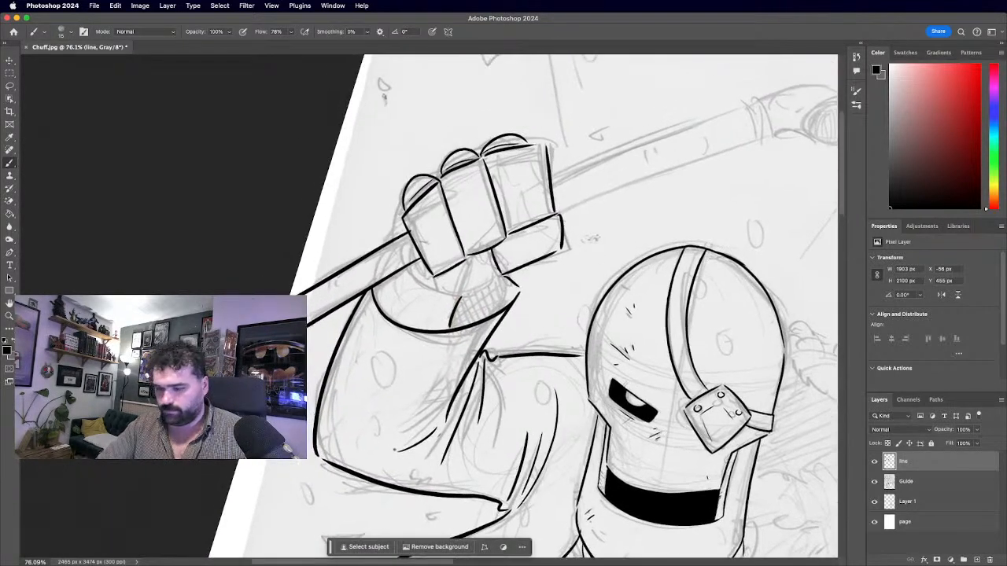
pyautogui.scroll(3, 402, 305)
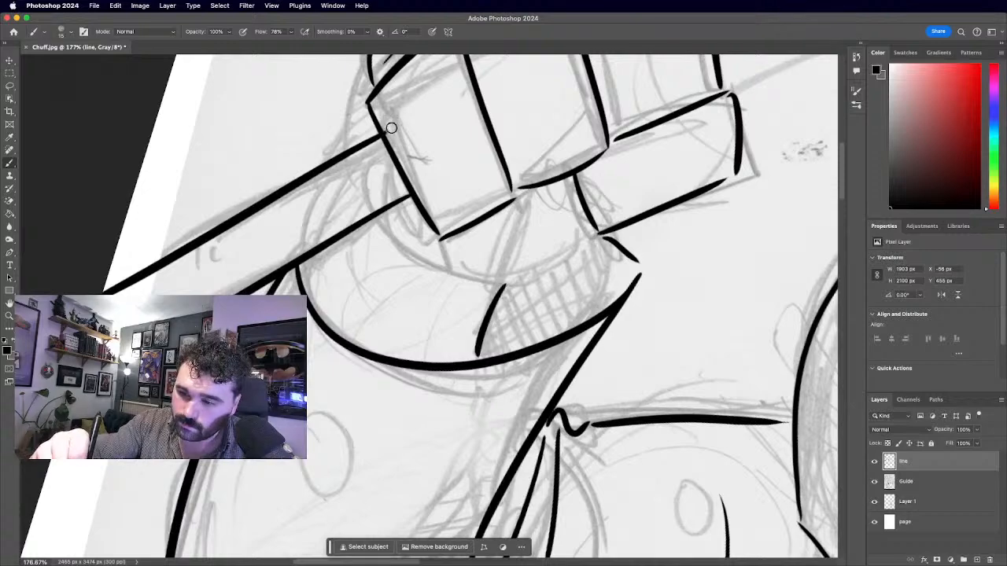
pyautogui.scroll(-5, 392, 101)
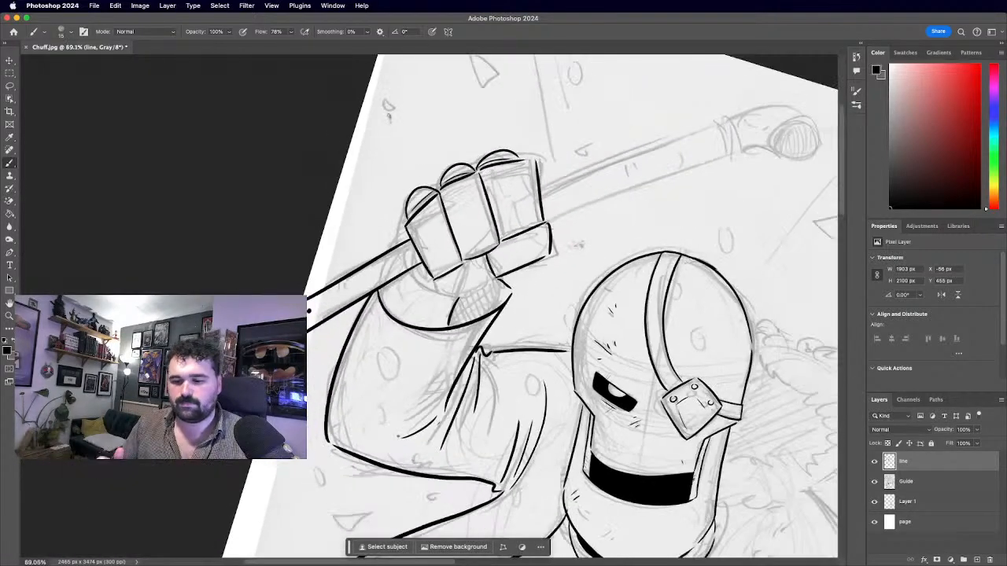
pyautogui.scroll(2, 430, 305)
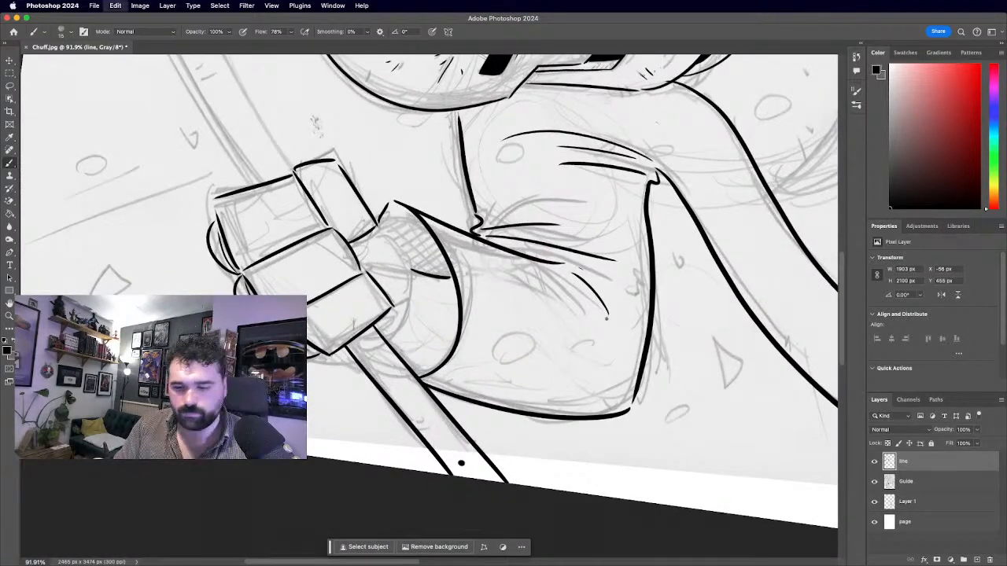
# Add short surface marks along the staff section below the fist.
pyautogui.moveTo(376, 359); pyautogui.dragTo(371, 377)
pyautogui.moveTo(397, 381); pyautogui.dragTo(385, 390)
pyautogui.moveTo(448, 436); pyautogui.dragTo(437, 445)
pyautogui.scroll(-4, 429, 307)
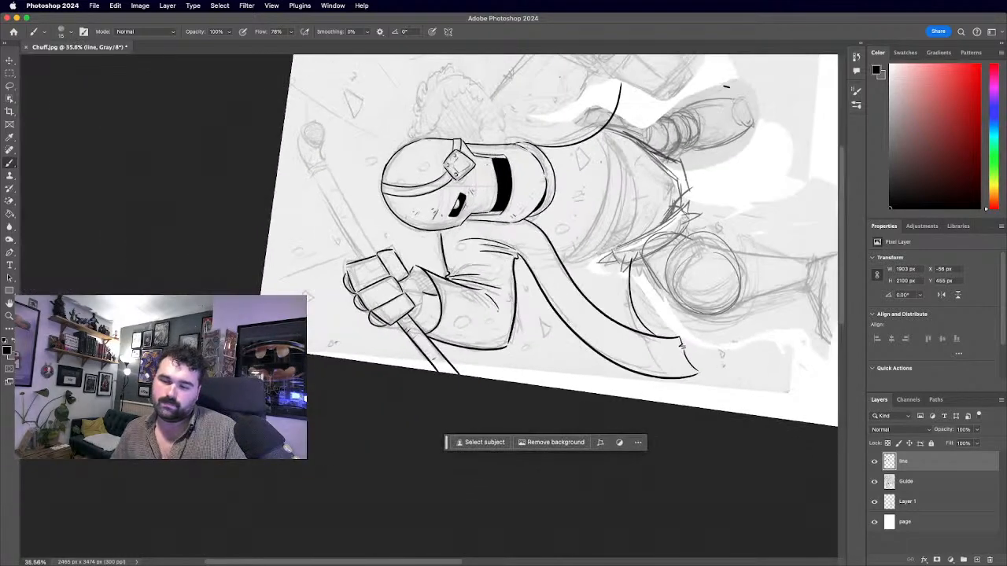
pyautogui.scroll(2, 430, 307)
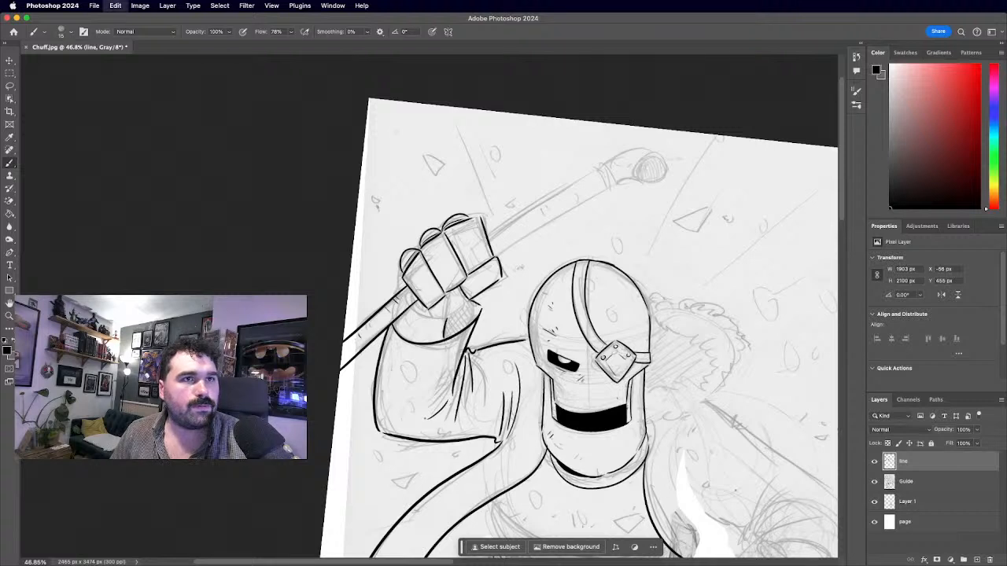
# Undo the surface marks and both edge lines of the staff below the fist.
pyautogui.press('super+z')
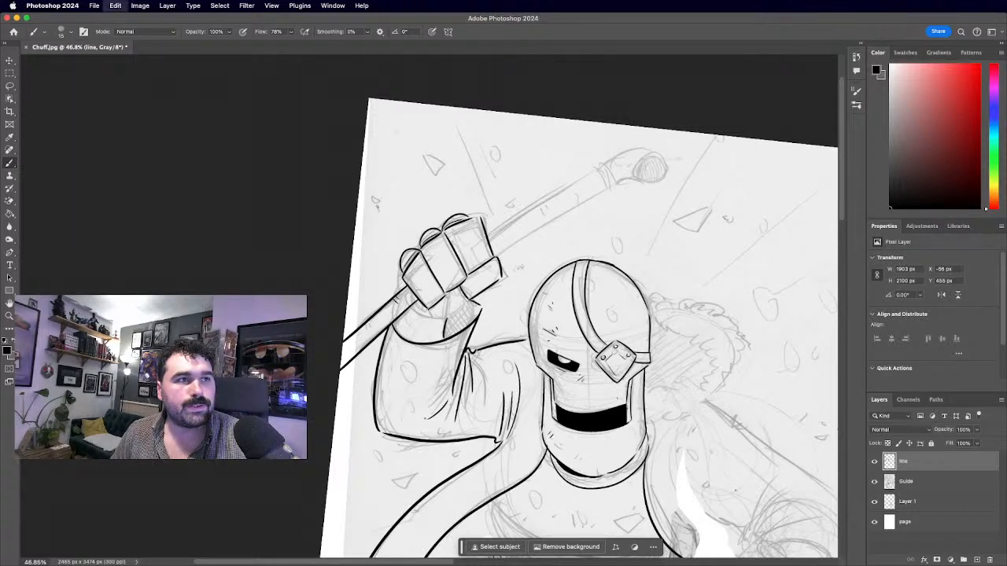
pyautogui.press('super+z')
pyautogui.press('super+z')
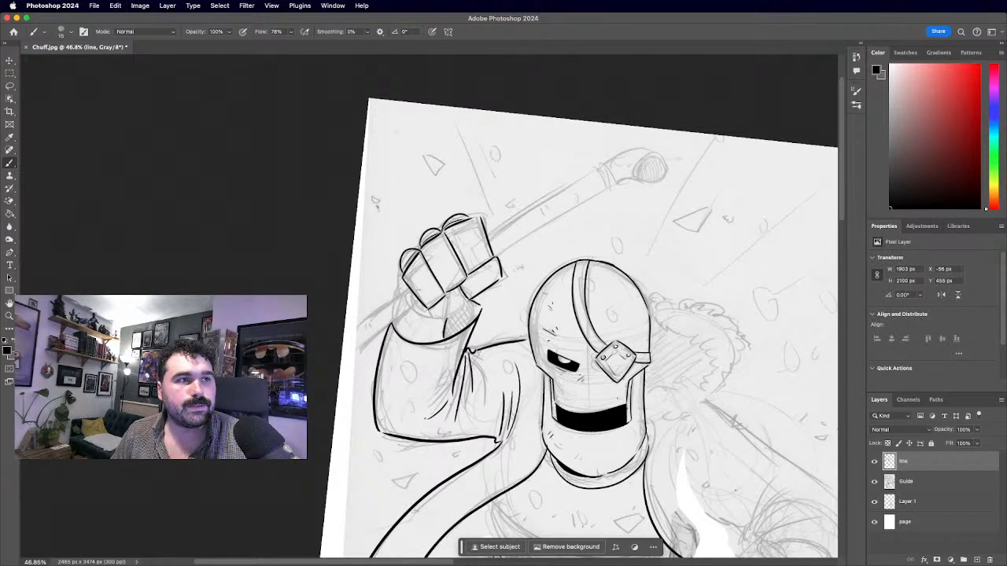
# Ink the two long edges of the staff's upper shaft, from the sketched collar down to the fist.
pyautogui.press('r')
pyautogui.moveTo(285, 322)
pyautogui.mouseDown()
pyautogui.moveTo(317, 400)
pyautogui.moveTo(321, 475)
pyautogui.moveTo(337, 418)
pyautogui.mouseUp()
pyautogui.scroll(3, 320, 475)
pyautogui.press('r')
pyautogui.scroll(2, 339, 464)
pyautogui.moveTo(460, 186); pyautogui.dragTo(441, 340)
pyautogui.press('super+z')
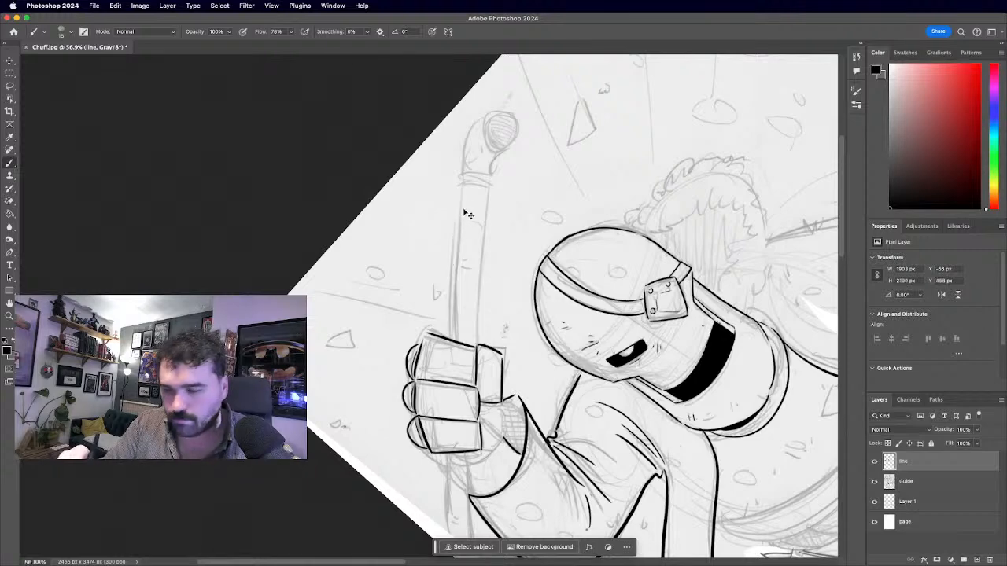
pyautogui.moveTo(461, 186); pyautogui.dragTo(447, 337)
pyautogui.moveTo(489, 191); pyautogui.dragTo(479, 352)
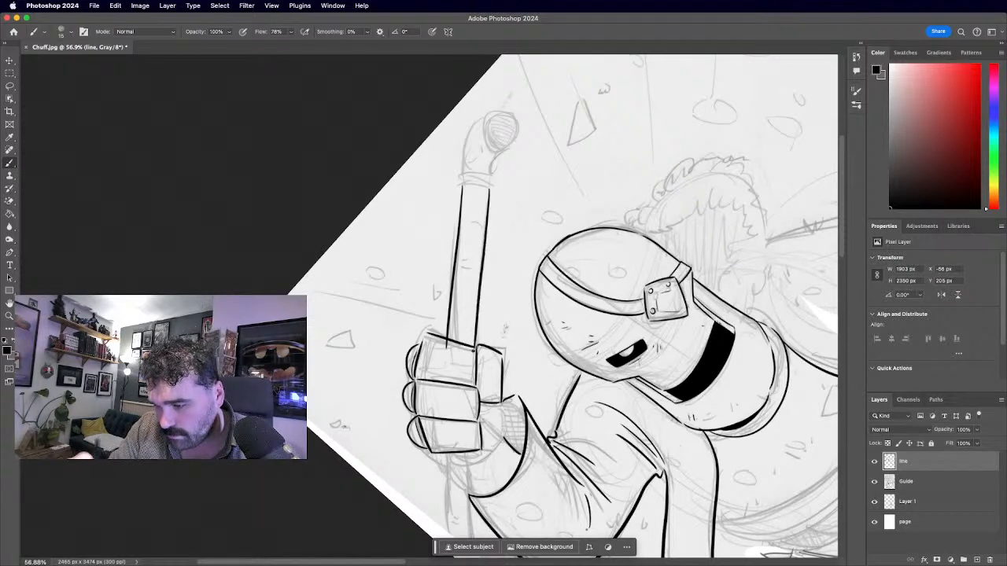
# Clean up the shaft line where it overlaps the fist's uppermost finger.
pyautogui.scroll(2, 435, 308)
pyautogui.scroll(10, 359, 374)
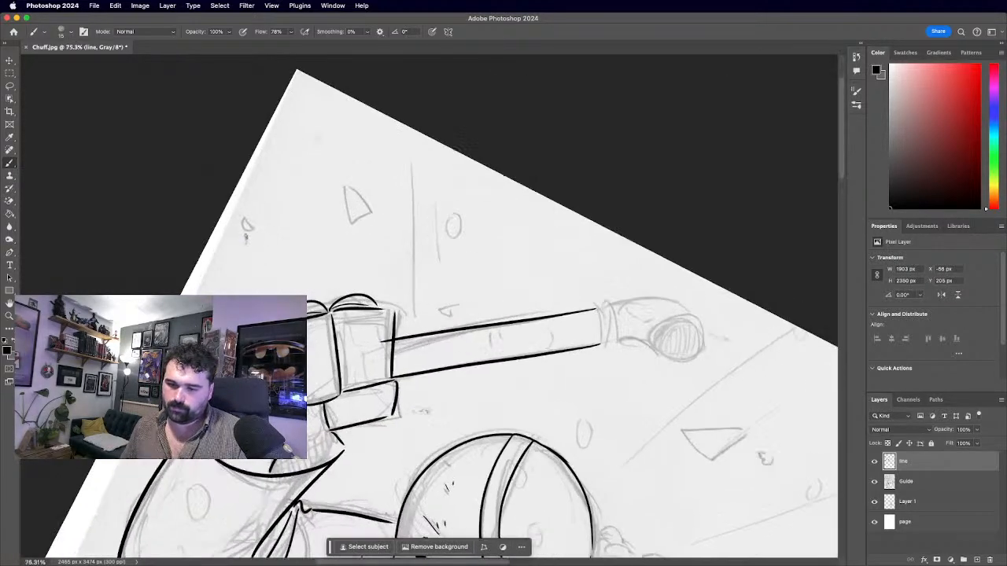
pyautogui.moveTo(487, 317)
pyautogui.mouseDown()
pyautogui.moveTo(501, 276)
pyautogui.moveTo(499, 328)
pyautogui.moveTo(509, 287)
pyautogui.moveTo(510, 315)
pyautogui.moveTo(514, 254)
pyautogui.moveTo(512, 306)
pyautogui.moveTo(516, 271)
pyautogui.mouseUp()
pyautogui.scroll(-10, 515, 271)
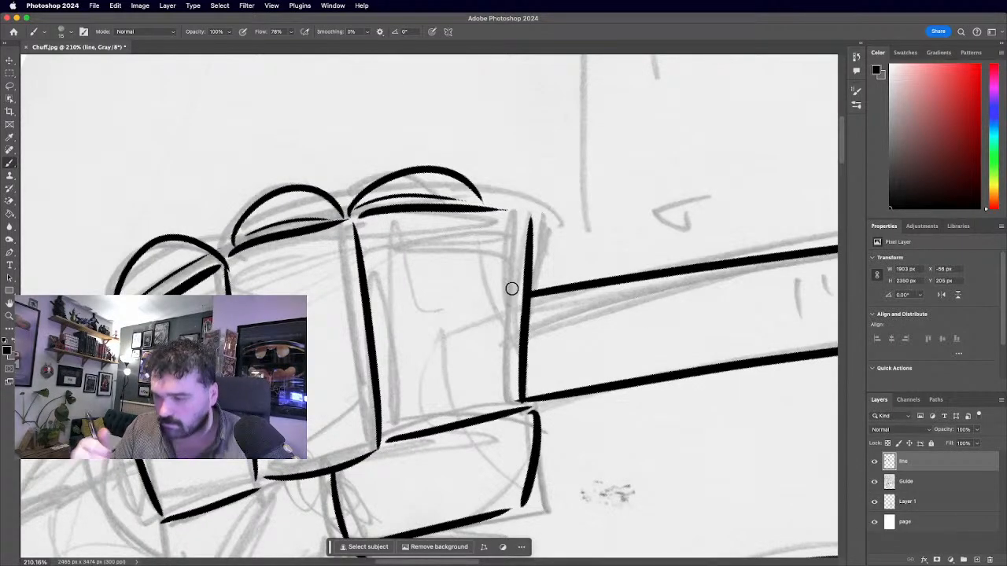
# Ink the staff's two lower edges below the fist in line with the upper shaft, ending at the page edge.
pyautogui.scroll(2, 330, 419)
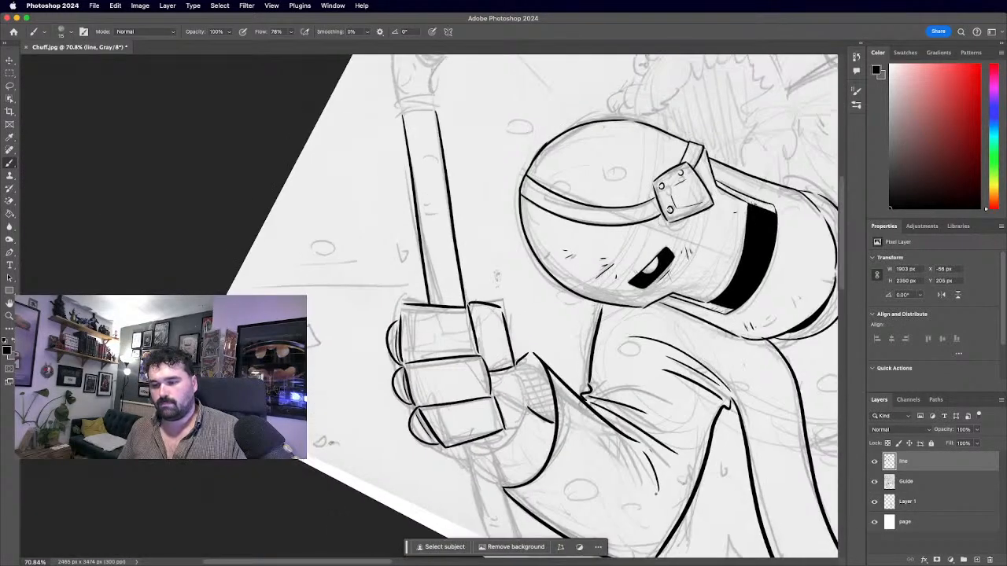
pyautogui.scroll(-3, 319, 331)
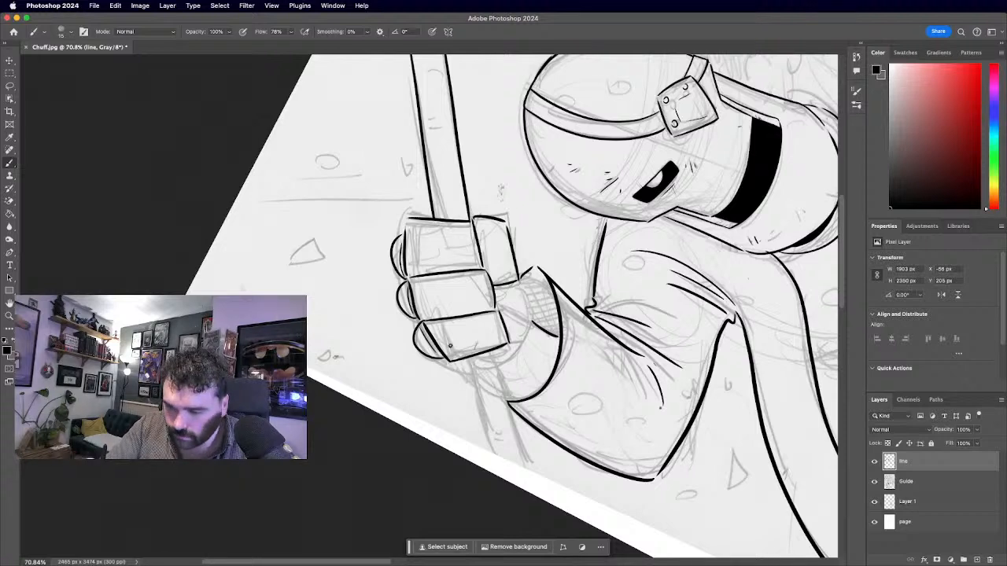
pyautogui.moveTo(457, 361); pyautogui.dragTo(472, 465)
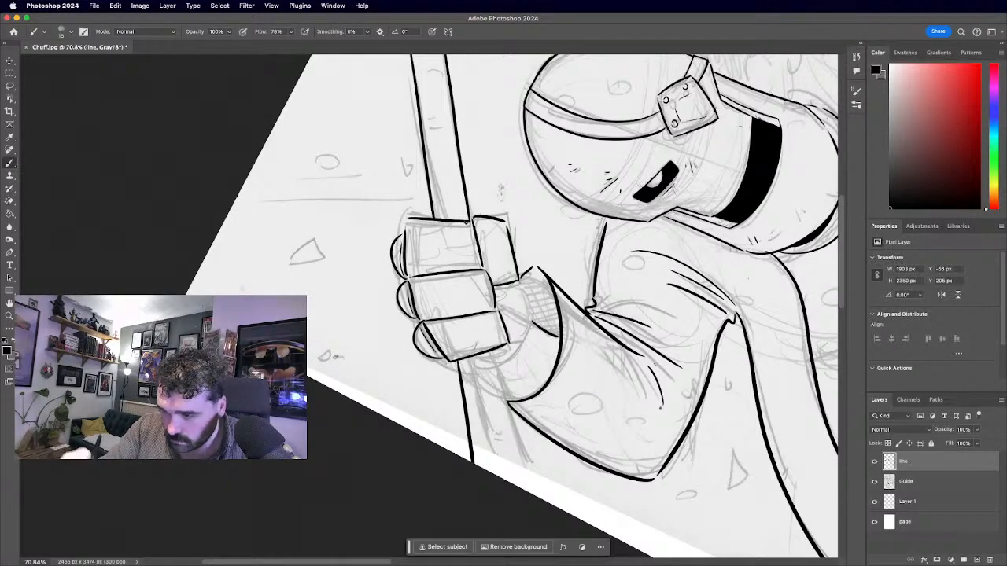
pyautogui.moveTo(487, 354); pyautogui.dragTo(505, 478)
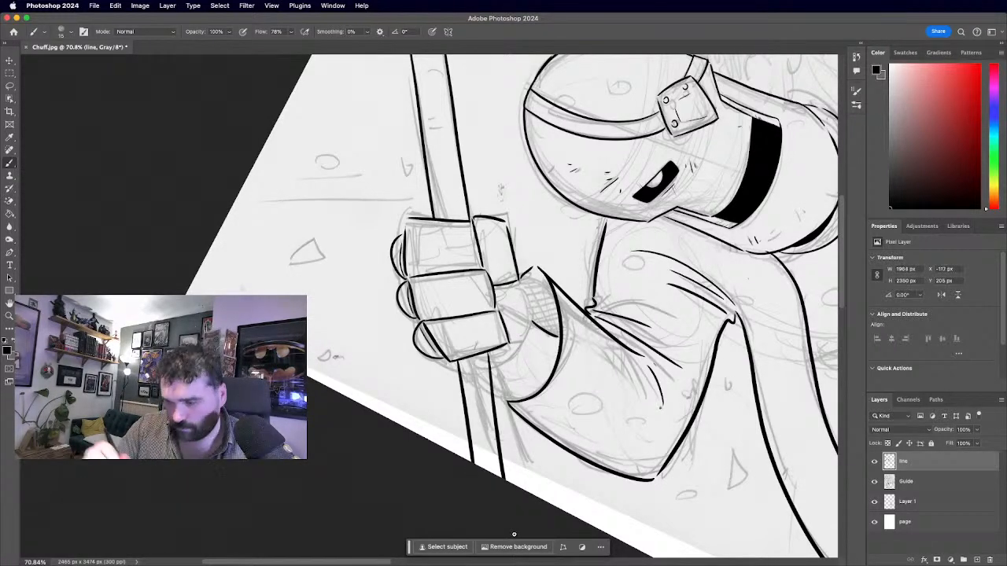
# Redraw the staff's inner edge below the fist, running it straight down to the page edge.
pyautogui.press('super+z')
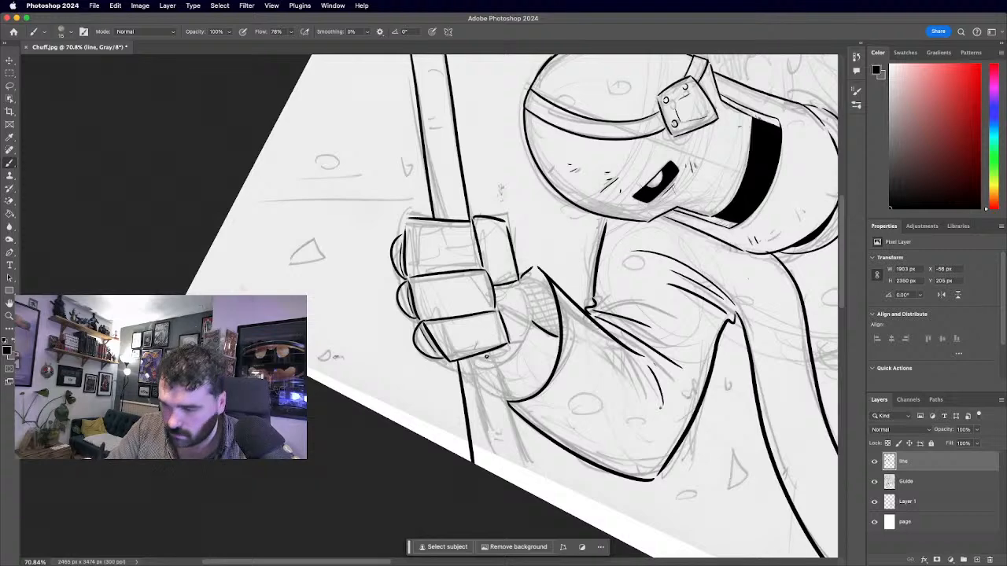
pyautogui.moveTo(491, 383); pyautogui.dragTo(511, 485)
pyautogui.press('super+z')
pyautogui.moveTo(488, 358); pyautogui.dragTo(517, 528)
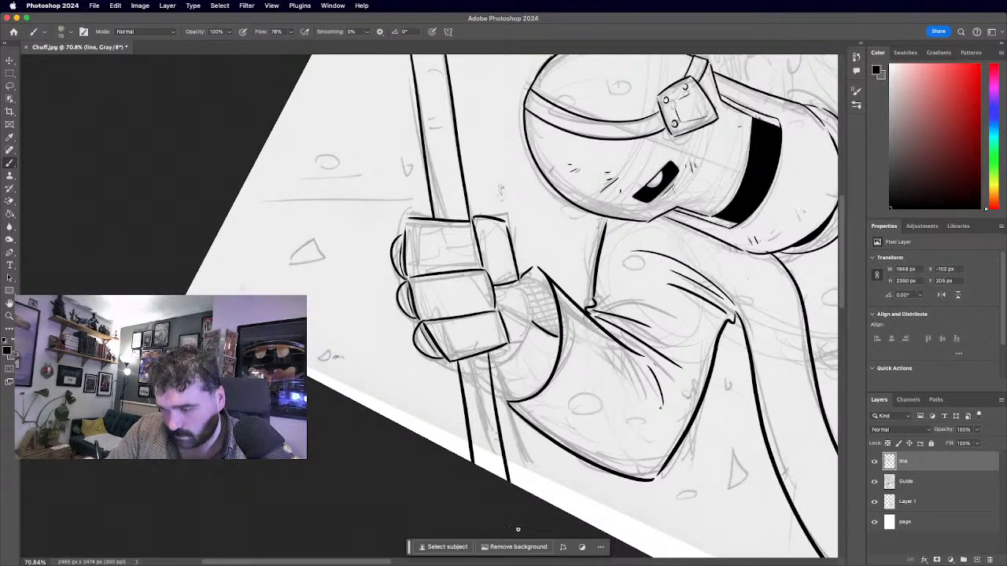
pyautogui.press('super+z')
pyautogui.moveTo(493, 376); pyautogui.dragTo(517, 514)
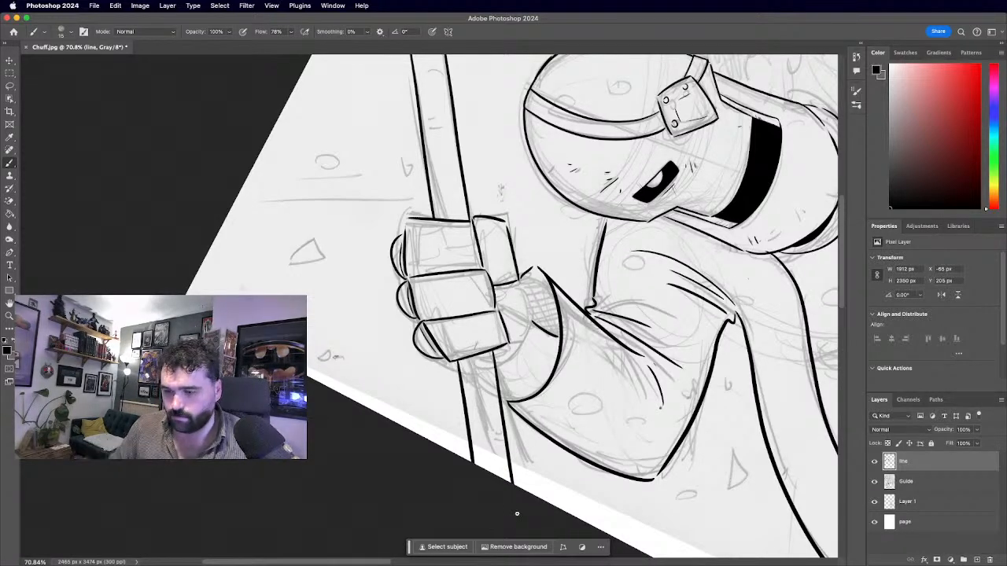
# Ink the collar band at the upper end of the staff, with short sides and two curved rims.
pyautogui.press('super+minus')
pyautogui.press('r')
pyautogui.moveTo(409, 425); pyautogui.dragTo(374, 412)
pyautogui.press('super+plus')
pyautogui.press('r')
pyautogui.moveTo(378, 332); pyautogui.dragTo(357, 360)
pyautogui.scroll(8, 359, 361)
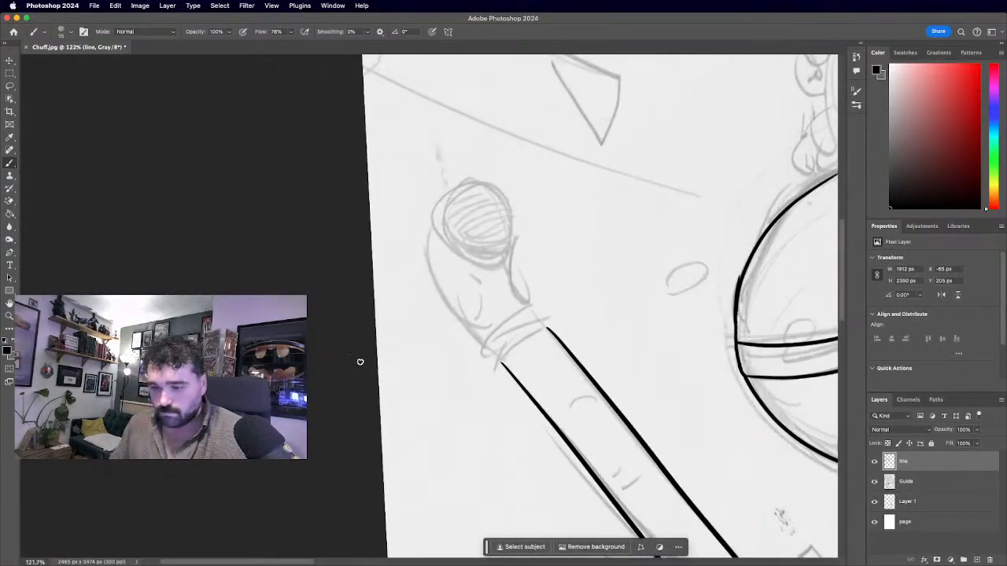
pyautogui.moveTo(506, 372)
pyautogui.mouseDown()
pyautogui.moveTo(483, 350)
pyautogui.moveTo(536, 300)
pyautogui.moveTo(555, 332)
pyautogui.mouseUp()
pyautogui.press('super+z')
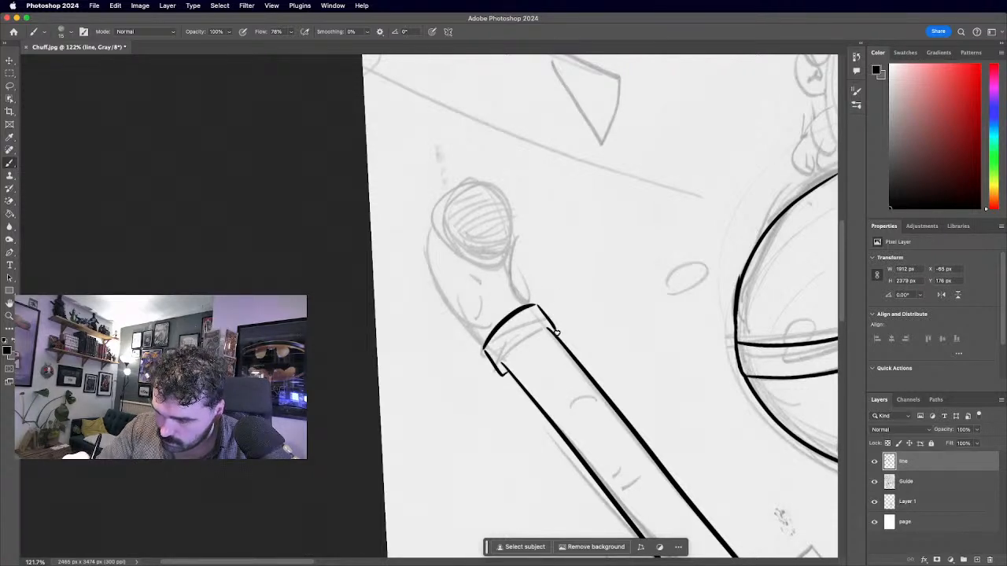
pyautogui.moveTo(503, 372); pyautogui.dragTo(551, 327)
# Ink the rounded knob outline above the staff's collar, narrowing to a neck where it meets the band.
pyautogui.moveTo(479, 332)
pyautogui.mouseDown()
pyautogui.moveTo(437, 227)
pyautogui.moveTo(468, 187)
pyautogui.mouseUp()
pyautogui.press('super+z')
pyautogui.moveTo(477, 330)
pyautogui.mouseDown()
pyautogui.moveTo(437, 279)
pyautogui.moveTo(442, 204)
pyautogui.moveTo(482, 181)
pyautogui.moveTo(476, 269)
pyautogui.moveTo(474, 187)
pyautogui.moveTo(507, 255)
pyautogui.mouseUp()
pyautogui.press('super+z')
pyautogui.press('super+z')
pyautogui.moveTo(493, 184)
pyautogui.mouseDown()
pyautogui.moveTo(504, 266)
pyautogui.moveTo(529, 304)
pyautogui.moveTo(508, 271)
pyautogui.moveTo(517, 227)
pyautogui.mouseUp()
pyautogui.press('super+z')
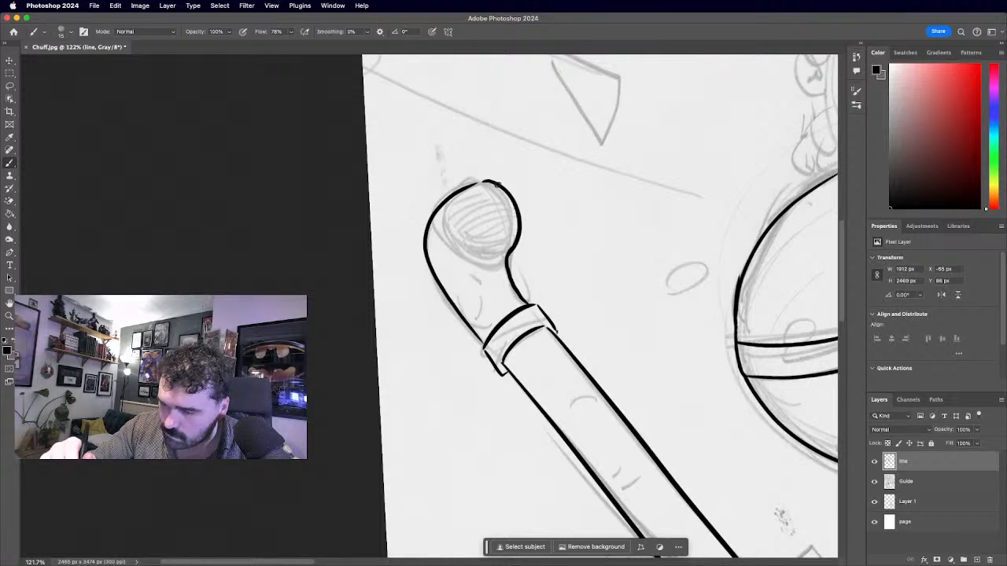
# Ink the curved rim inside the knob that closes off the circular end of the staff.
pyautogui.moveTo(460, 196); pyautogui.dragTo(516, 249)
pyautogui.press('super+z')
pyautogui.moveTo(450, 196); pyautogui.dragTo(516, 234)
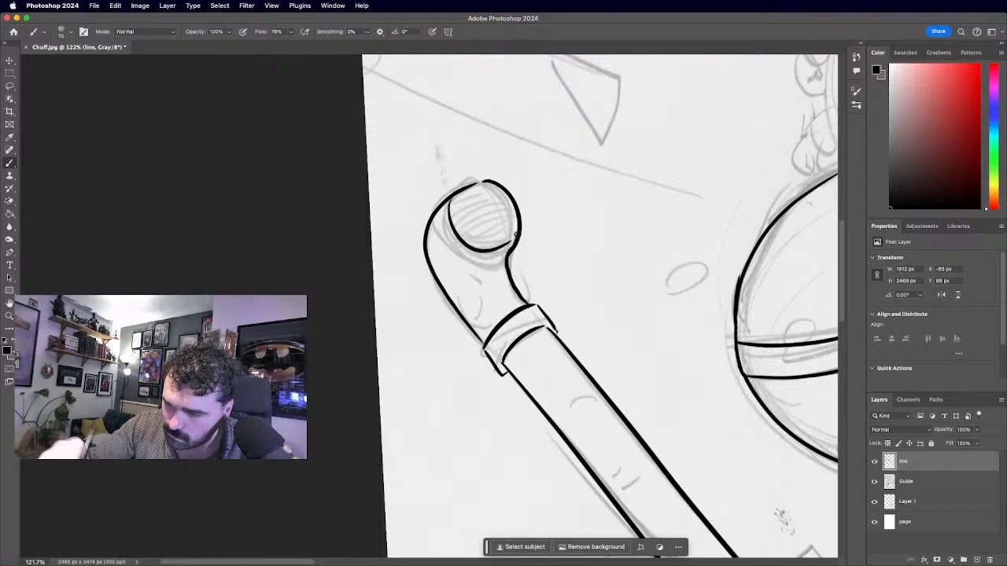
pyautogui.press('super+z')
pyautogui.moveTo(447, 200)
pyautogui.mouseDown()
pyautogui.moveTo(449, 225)
pyautogui.moveTo(513, 235)
pyautogui.moveTo(452, 234)
pyautogui.moveTo(515, 236)
pyautogui.mouseUp()
pyautogui.press('super+z')
# Add short surface marks along the staff's shaft above and below the fist.
pyautogui.scroll(-15, 494, 210)
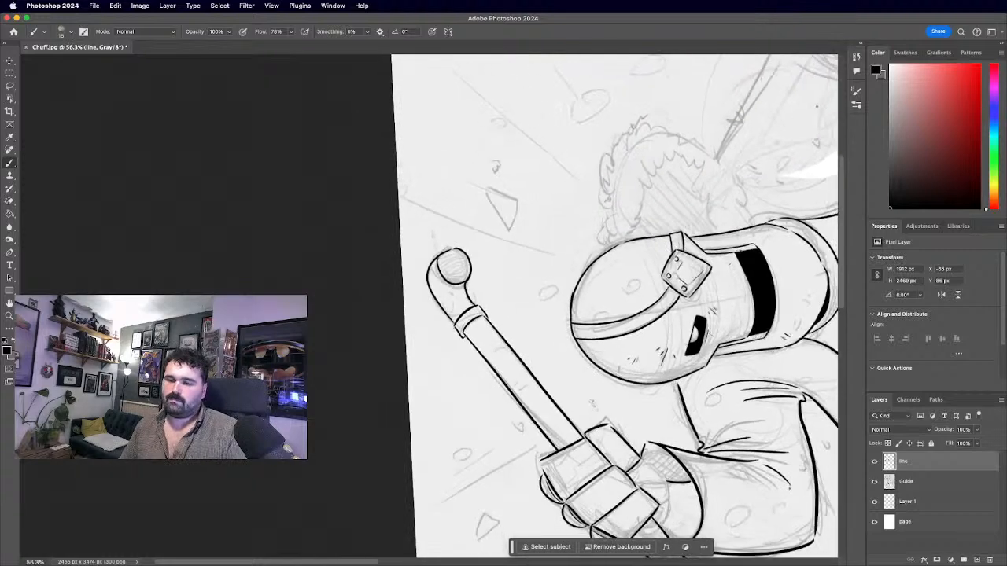
pyautogui.scroll(8, 344, 309)
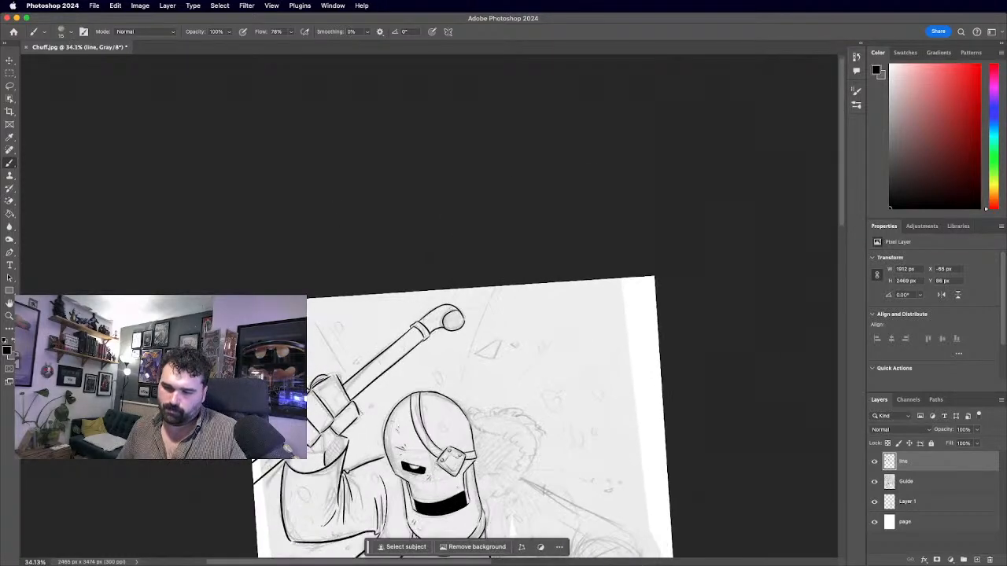
pyautogui.scroll(2, 415, 292)
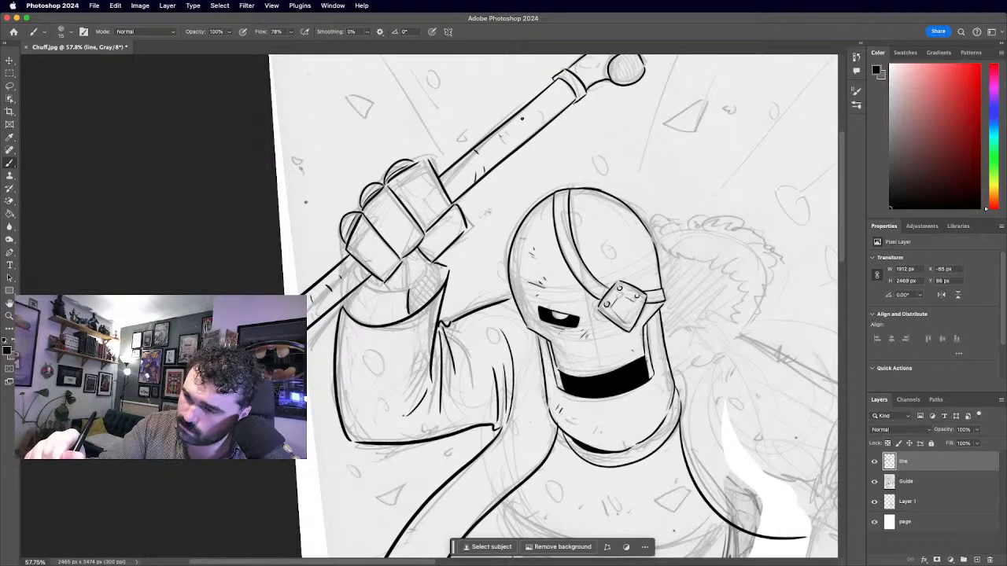
pyautogui.scroll(-8, 551, 314)
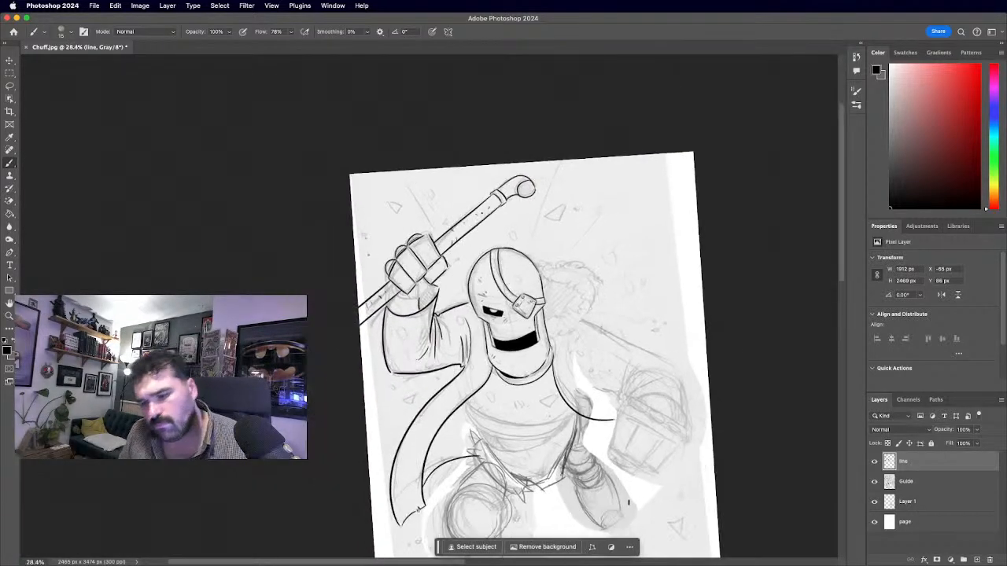
pyautogui.scroll(5, 507, 315)
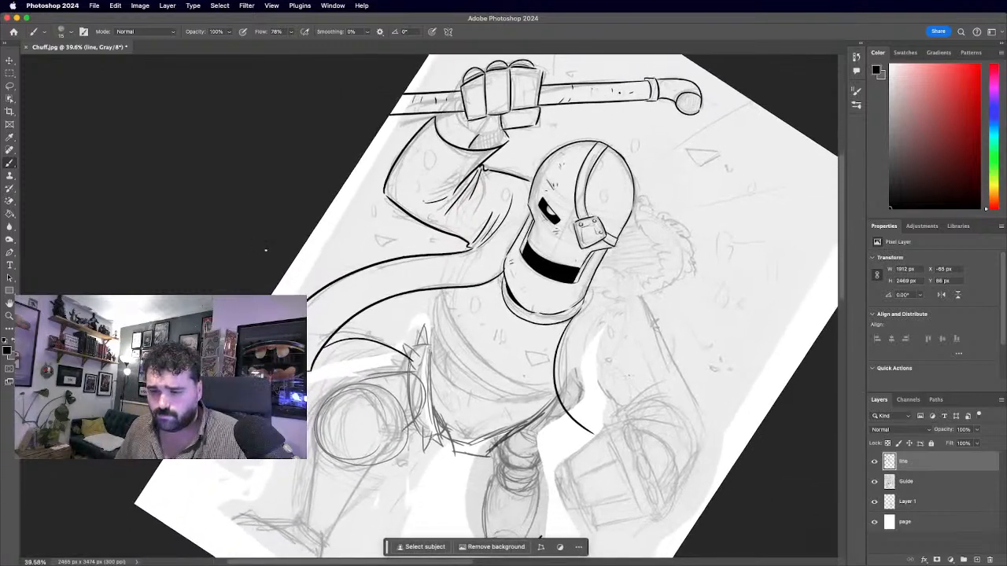
# Try inking two parallel curved band lines across the robot's chest, following the pencil sketch.
pyautogui.moveTo(266, 250); pyautogui.dragTo(395, 146)
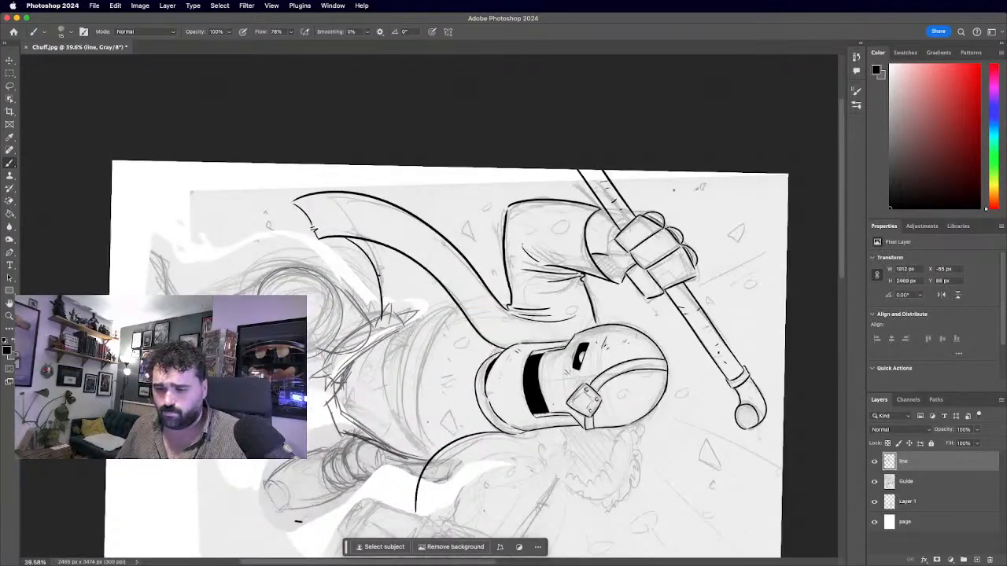
pyautogui.scroll(5, 286, 505)
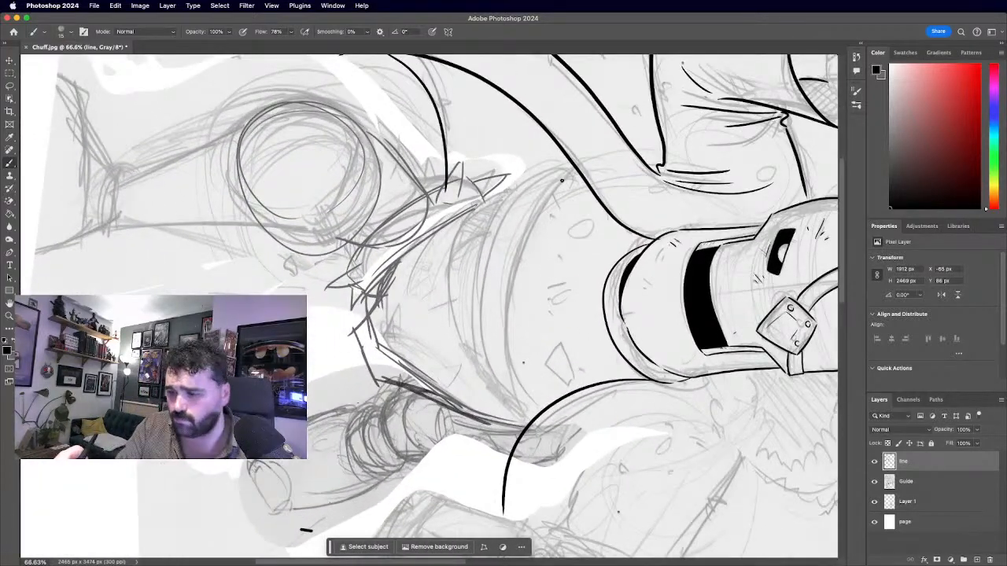
pyautogui.moveTo(570, 168); pyautogui.dragTo(532, 418)
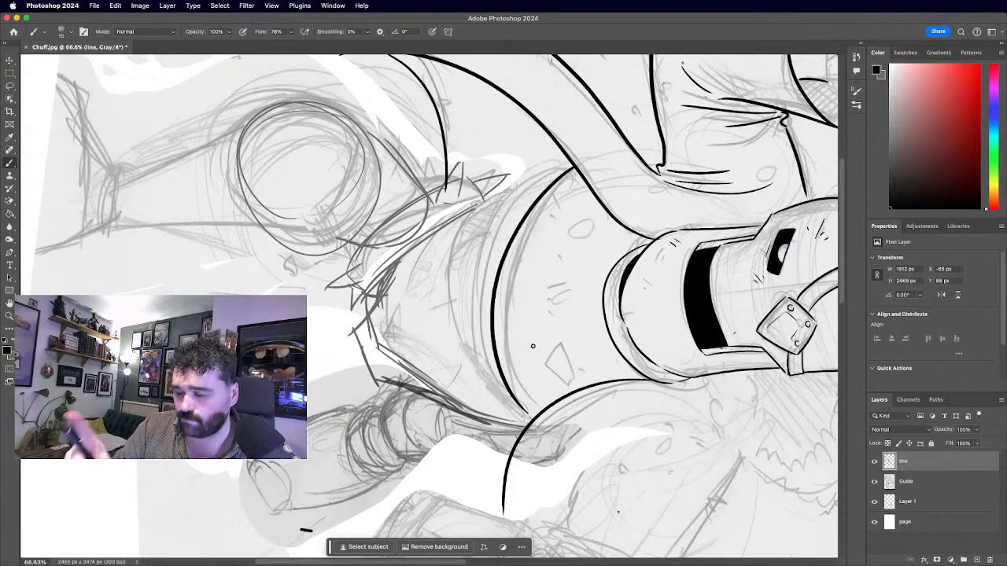
pyautogui.moveTo(557, 173); pyautogui.dragTo(491, 417)
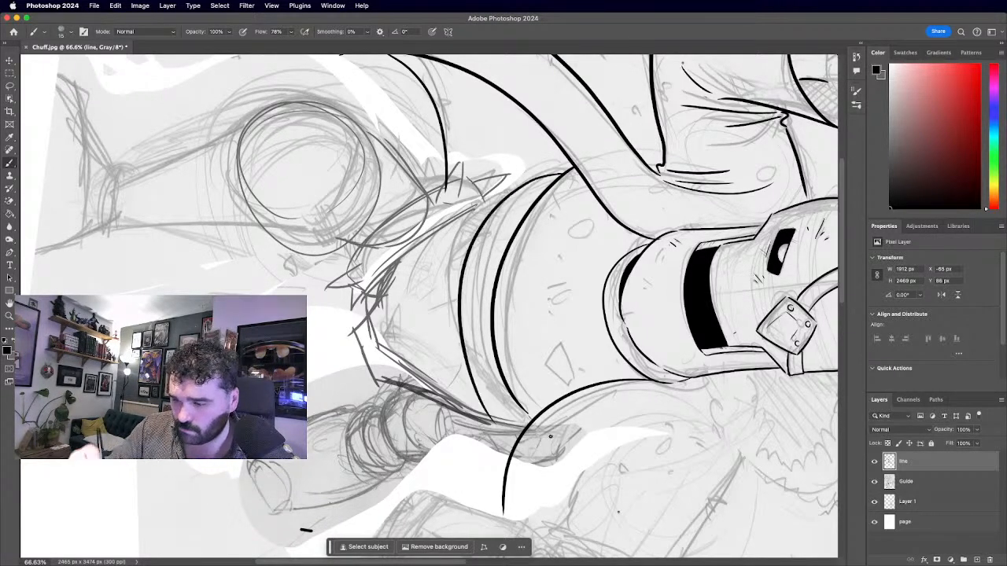
# Undo the lower chest band line and retry it closer to the first curve.
pyautogui.press('super+z')
pyautogui.moveTo(560, 173); pyautogui.dragTo(501, 218)
pyautogui.press('super+z')
pyautogui.moveTo(565, 171); pyautogui.dragTo(468, 305)
pyautogui.moveTo(480, 257); pyautogui.dragTo(511, 405)
pyautogui.press('super+z')
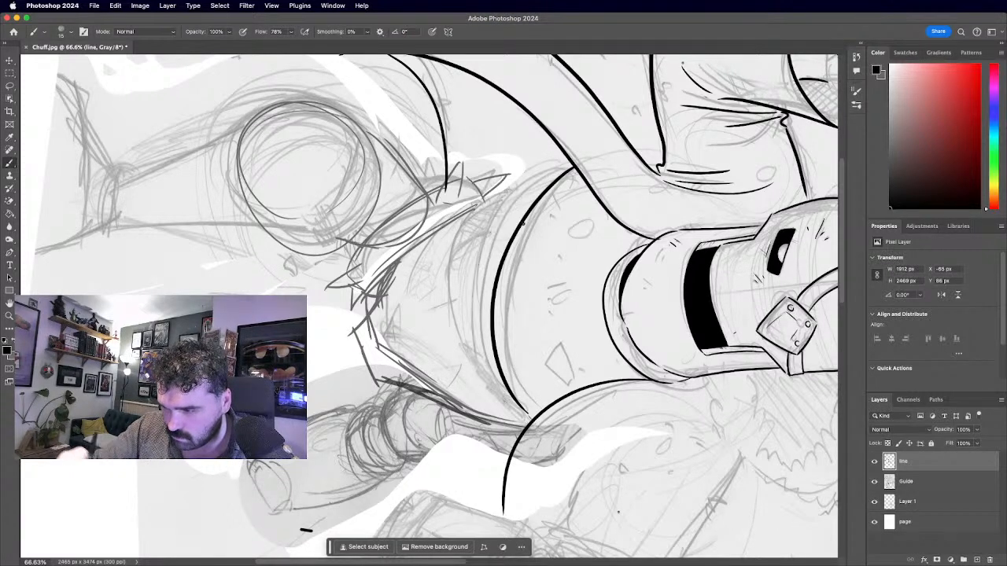
pyautogui.moveTo(562, 169); pyautogui.dragTo(516, 434)
pyautogui.press('super+z')
pyautogui.moveTo(567, 166); pyautogui.dragTo(519, 419)
pyautogui.press('super+z')
pyautogui.moveTo(570, 167); pyautogui.dragTo(522, 415)
# Undo both curved band lines across the chest.
pyautogui.click(838, 326)
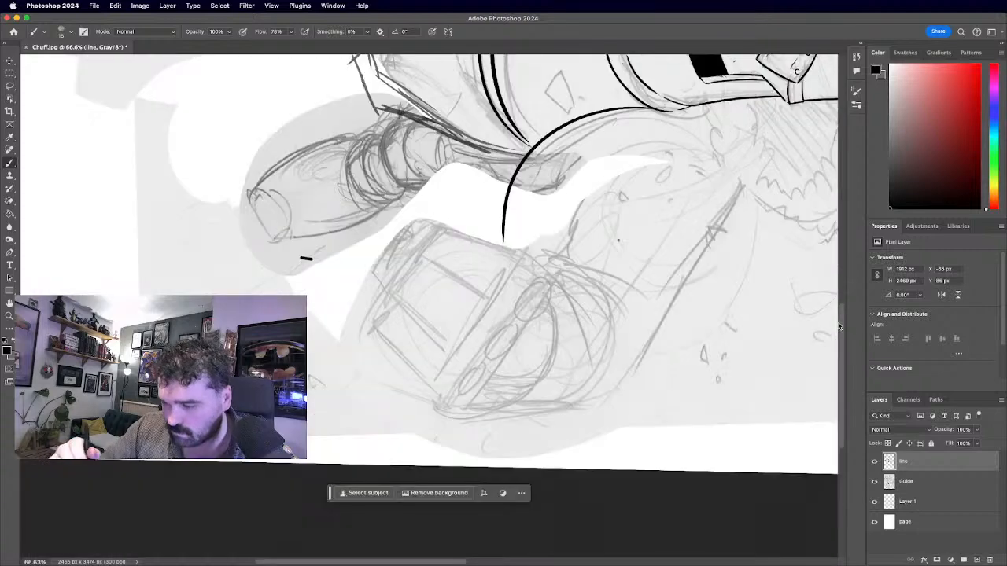
pyautogui.scroll(-5, 429, 306)
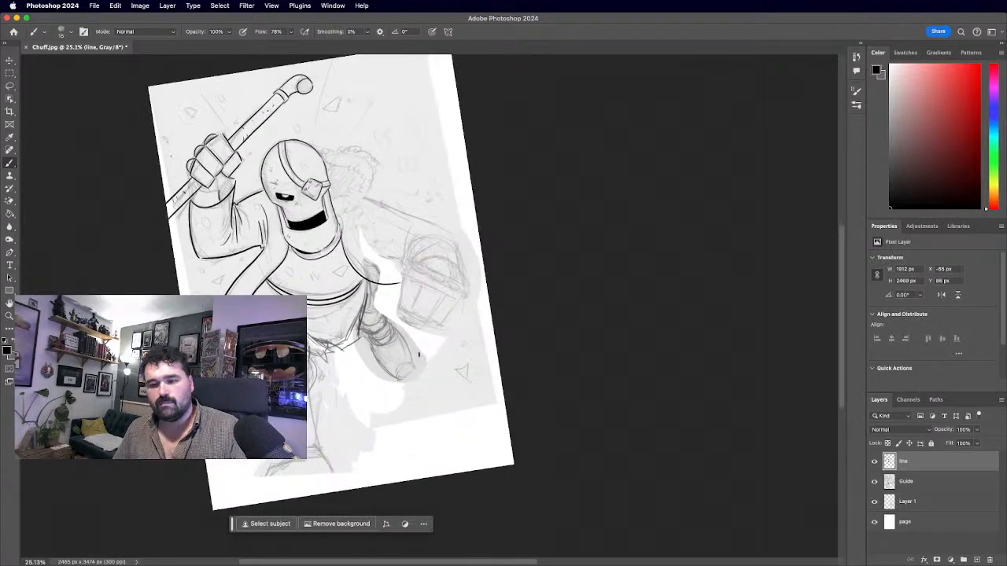
pyautogui.scroll(5, 418, 355)
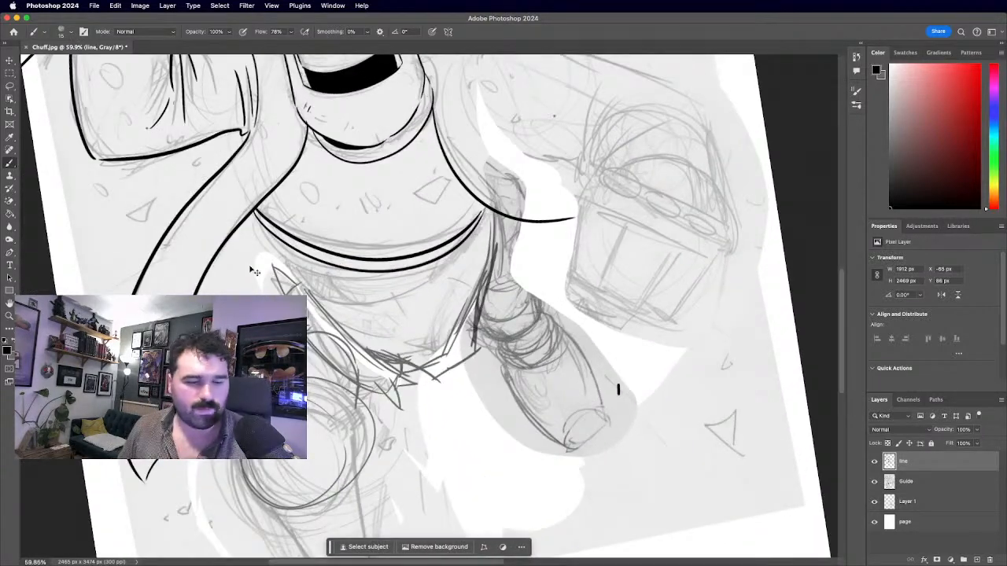
pyautogui.press('super+z')
pyautogui.press('super+z')
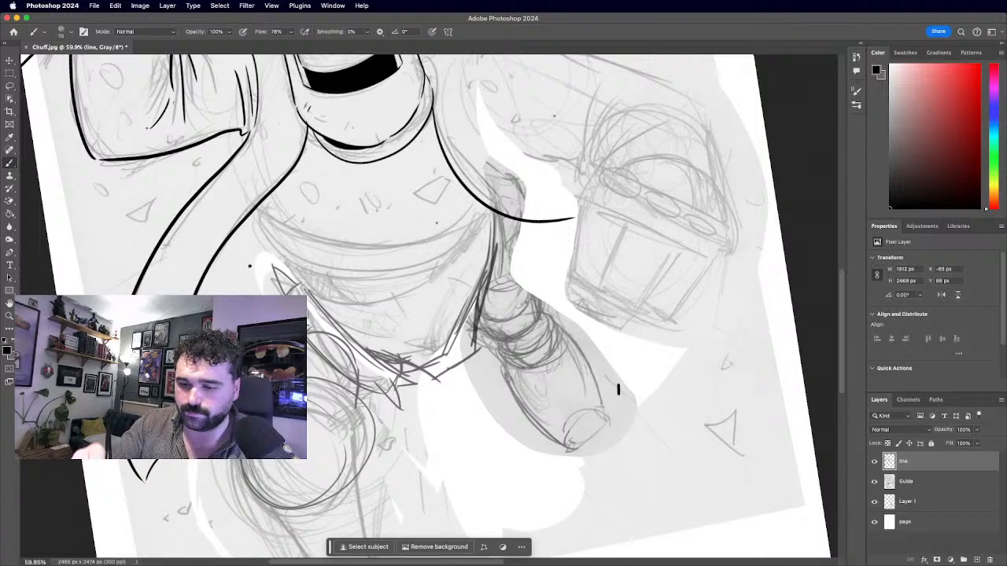
# Ink the chest's lower curved edge between the coat's two sides, adding a second curve just above it.
pyautogui.moveTo(256, 219)
pyautogui.mouseDown()
pyautogui.moveTo(480, 221)
pyautogui.moveTo(489, 207)
pyautogui.mouseUp()
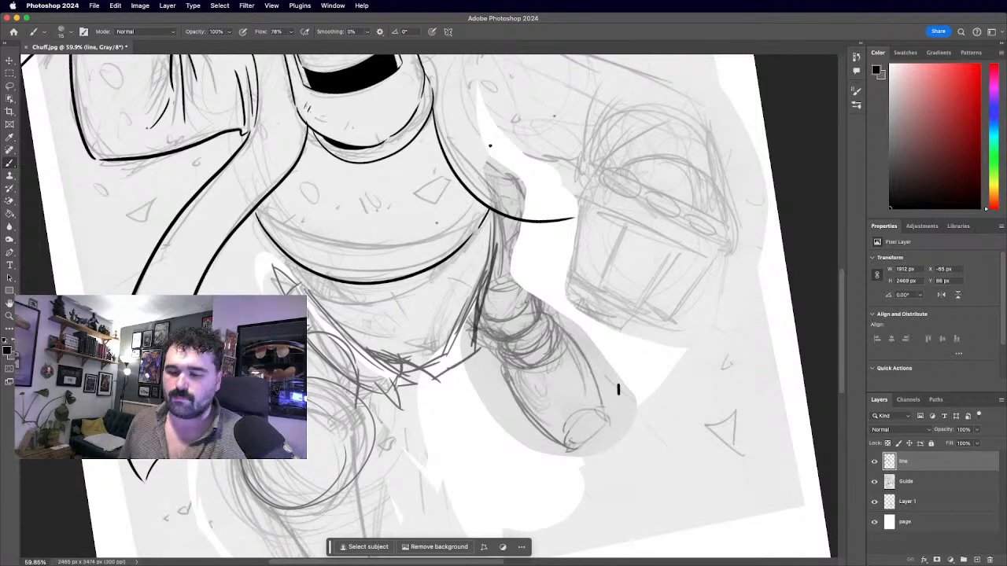
pyautogui.scroll(-5, 490, 145)
pyautogui.scroll(4, 490, 145)
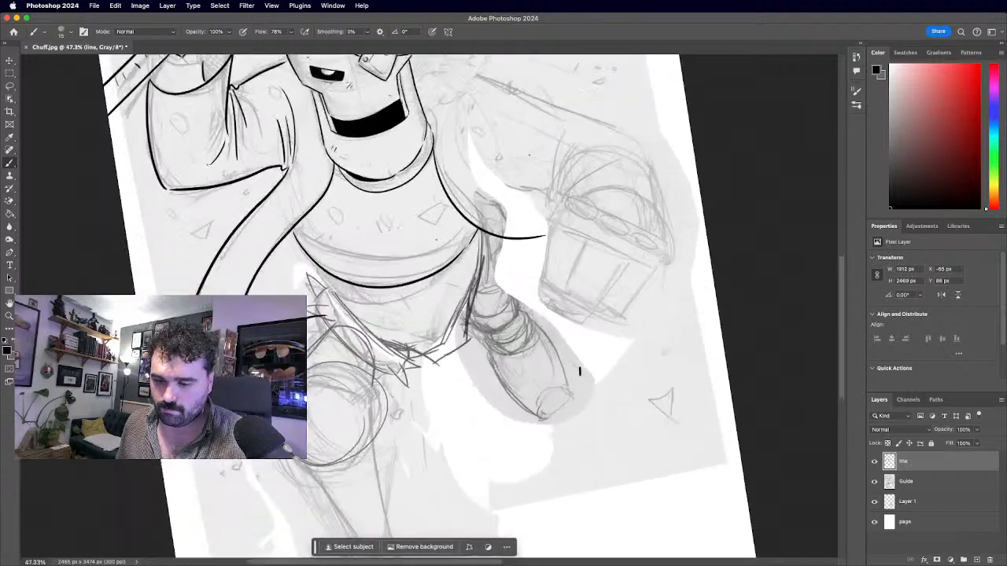
pyautogui.scroll(4, 429, 305)
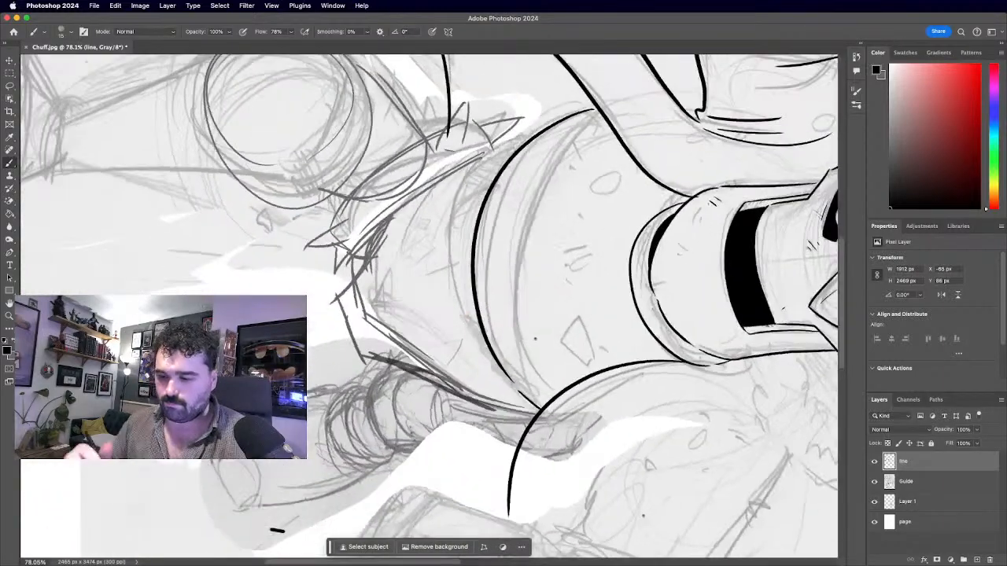
pyautogui.moveTo(531, 405)
pyautogui.mouseDown()
pyautogui.moveTo(495, 374)
pyautogui.moveTo(468, 319)
pyautogui.moveTo(487, 182)
pyautogui.moveTo(527, 142)
pyautogui.mouseUp()
# Thicken the chest curve where its two lines merge near the trailing coat side.
pyautogui.scroll(-5, 429, 306)
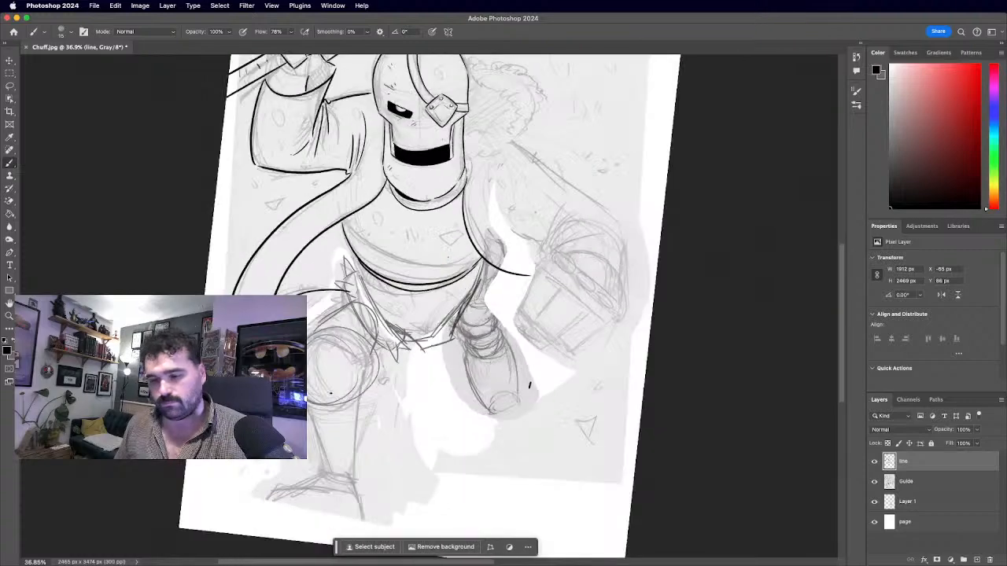
pyautogui.scroll(3, 429, 306)
pyautogui.scroll(4, 377, 267)
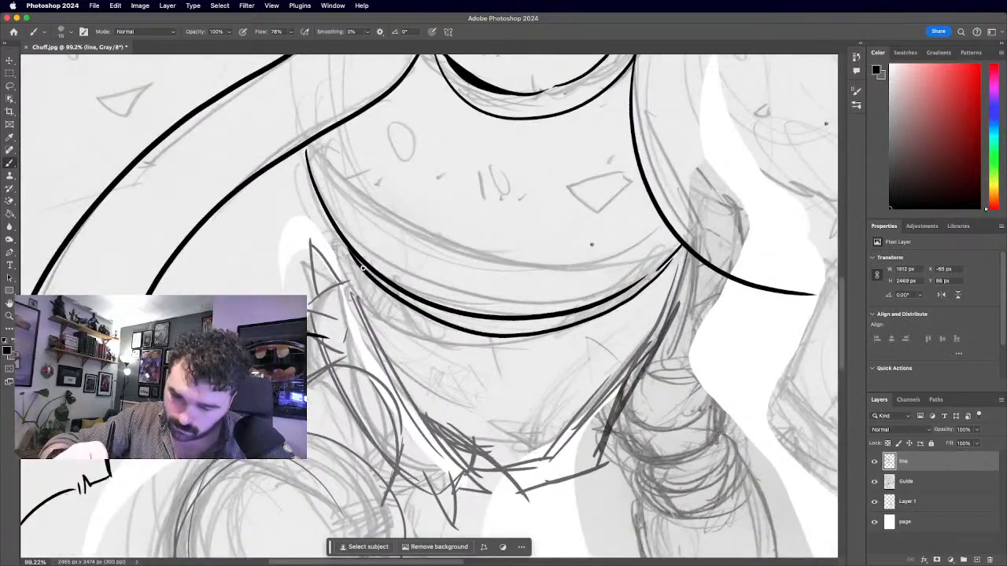
pyautogui.moveTo(325, 210); pyautogui.dragTo(351, 256)
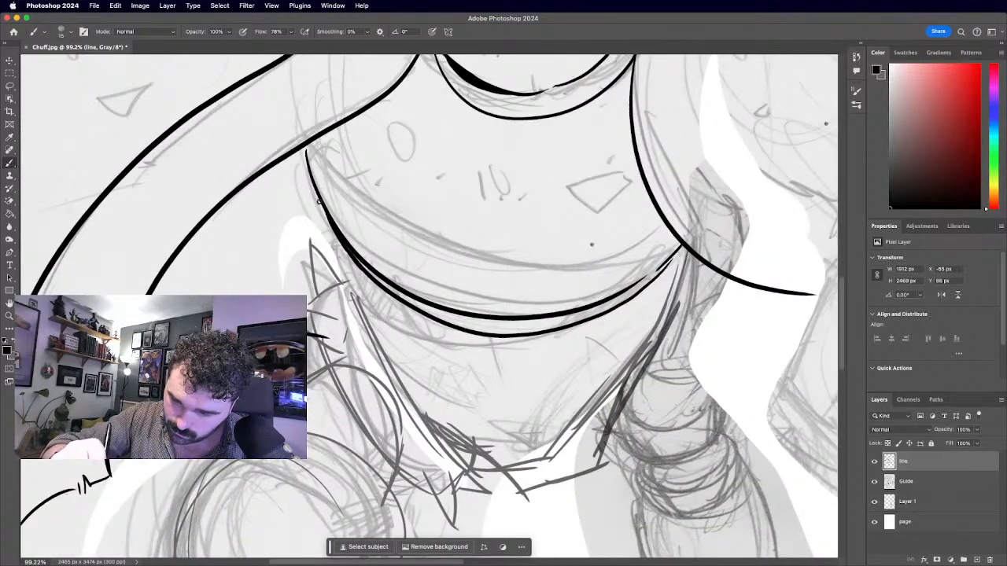
# Remove the stray ink dash beside the sketched foot of the robot's rear leg.
pyautogui.scroll(-5, 429, 306)
pyautogui.scroll(2, 428, 306)
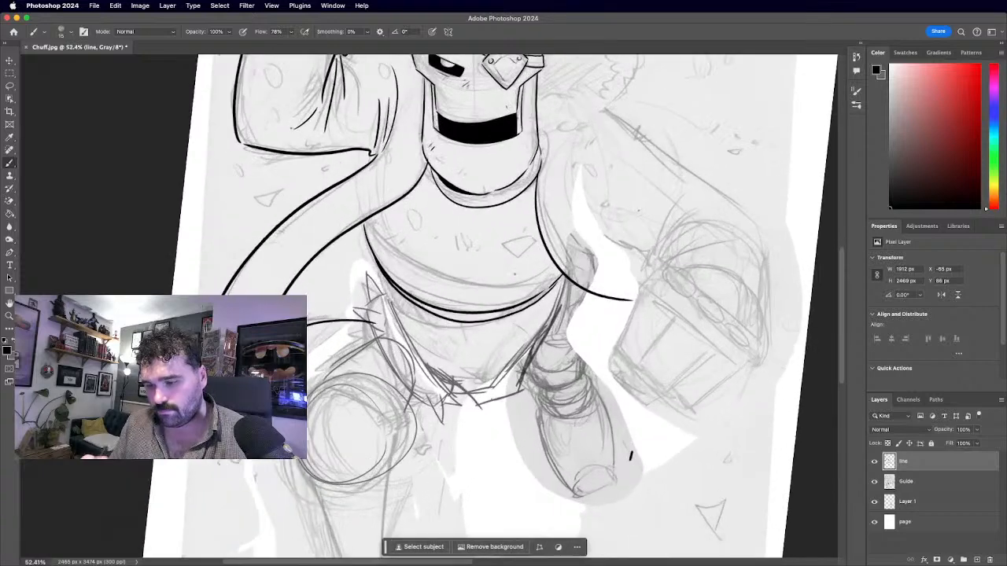
pyautogui.scroll(-1, 466, 310)
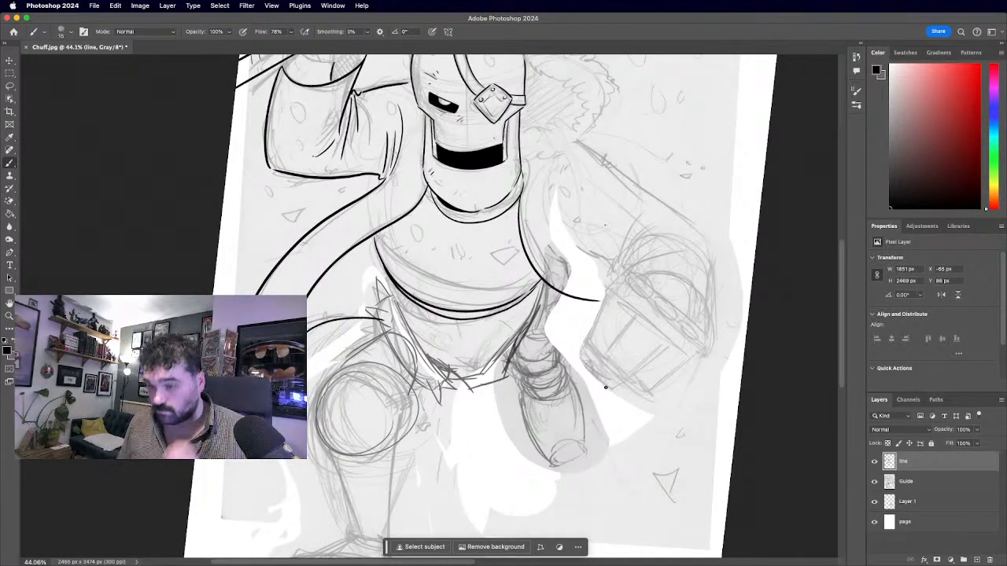
pyautogui.scroll(-4, 602, 425)
pyautogui.scroll(3, 425, 287)
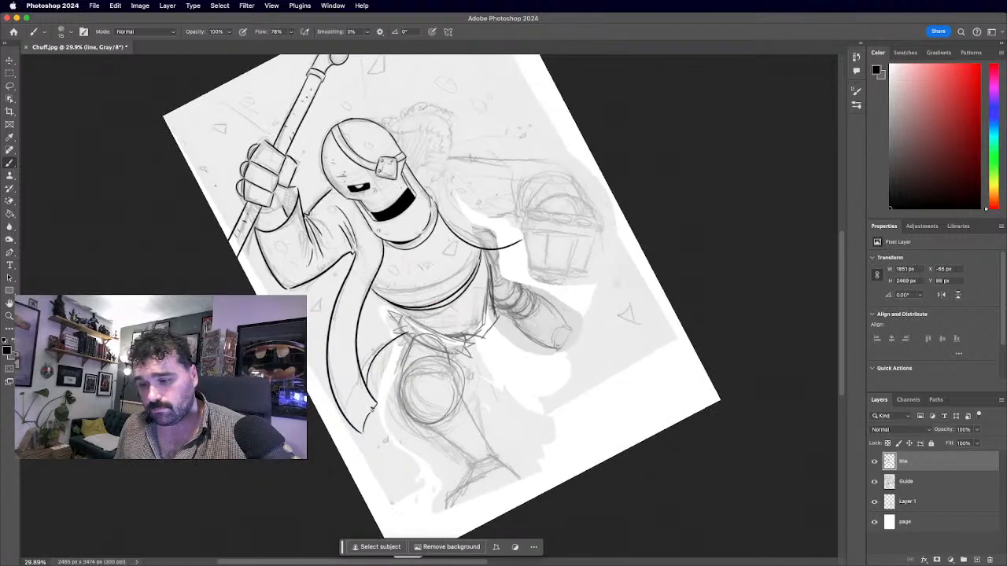
# Ink the underside of the lowered arm's sleeve and its curved fold near the armpit.
pyautogui.scroll(2, 424, 298)
pyautogui.moveTo(652, 202); pyautogui.dragTo(628, 297)
pyautogui.moveTo(648, 233)
pyautogui.mouseDown()
pyautogui.moveTo(621, 288)
pyautogui.moveTo(673, 341)
pyautogui.mouseUp()
pyautogui.scroll(-5, 428, 299)
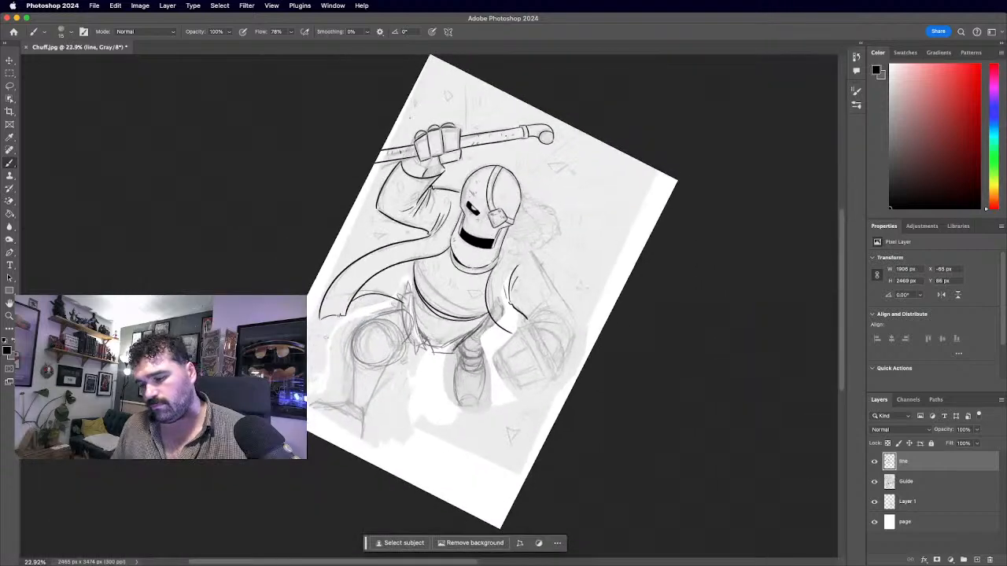
# Ink the lowered arm's upper sleeve edge from the shoulder to the elbow, with a jagged tear near the shoulder.
pyautogui.scroll(3, 428, 299)
pyautogui.press('r')
pyautogui.moveTo(339, 176)
pyautogui.mouseDown()
pyautogui.moveTo(292, 363)
pyautogui.moveTo(339, 437)
pyautogui.moveTo(494, 485)
pyautogui.mouseUp()
pyautogui.press('space')
pyautogui.press('super+space')
pyautogui.moveTo(419, 253); pyautogui.dragTo(536, 237)
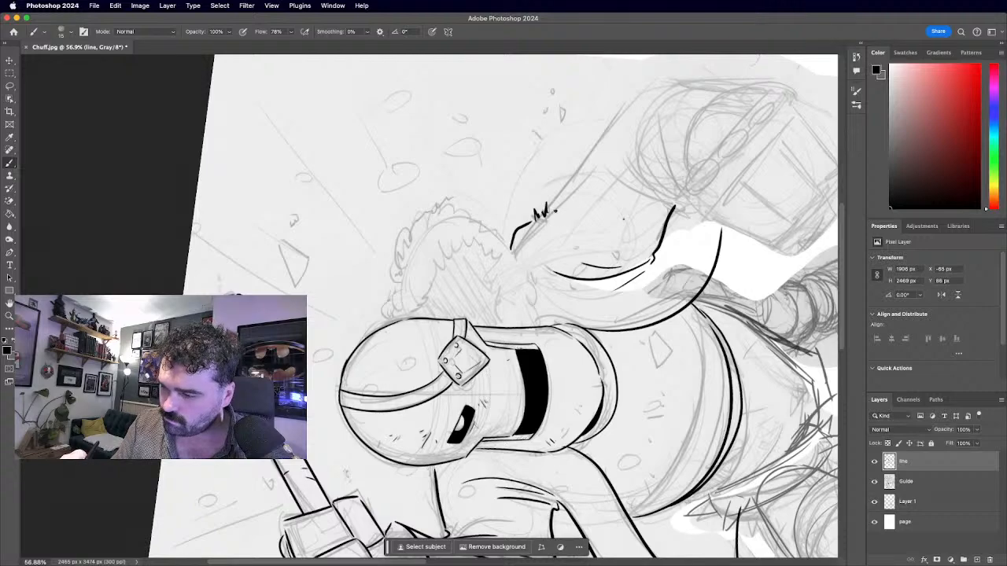
pyautogui.moveTo(553, 208); pyautogui.dragTo(644, 85)
# Ink the outer sleeve edge bending down from the elbow toward the sketched fist.
pyautogui.scroll(-5, 428, 308)
pyautogui.press('r')
pyautogui.moveTo(367, 288)
pyautogui.mouseDown()
pyautogui.moveTo(426, 236)
pyautogui.moveTo(424, 144)
pyautogui.mouseUp()
pyautogui.press('space')
pyautogui.scroll(5, 429, 307)
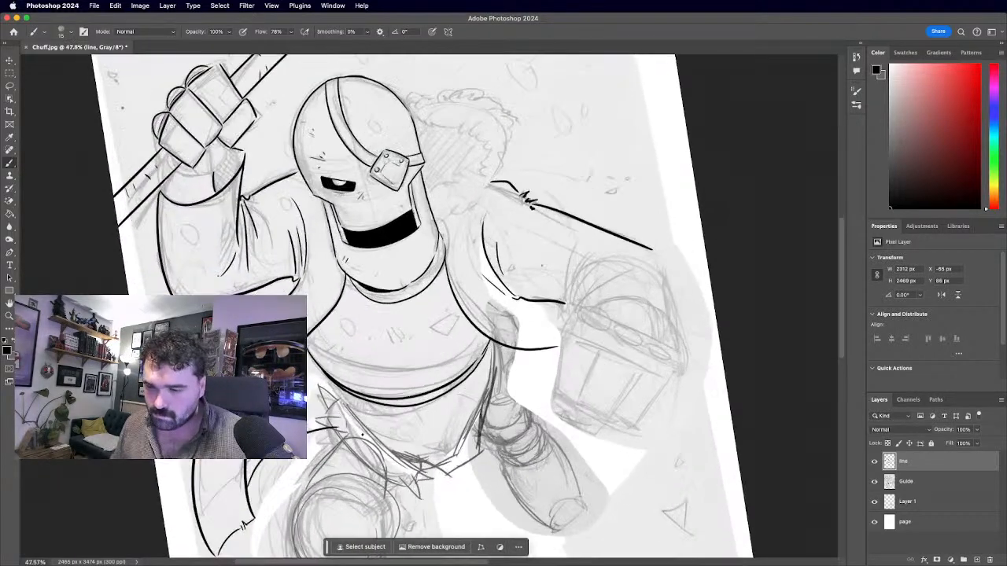
pyautogui.scroll(1, 430, 308)
pyautogui.moveTo(690, 247); pyautogui.dragTo(707, 291)
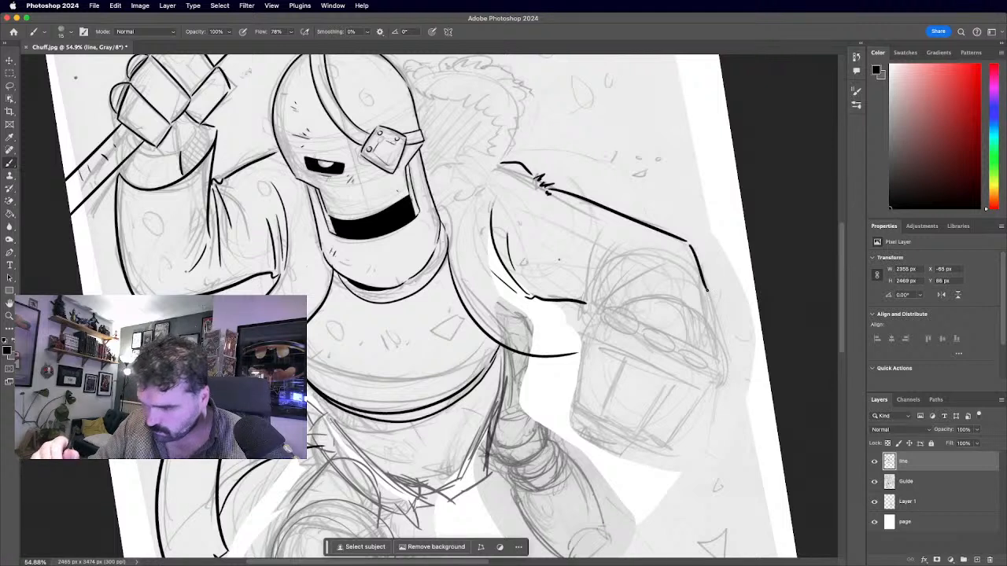
# Ink the curved crease across the lowered sleeve at the elbow and add short fold lines beside it.
pyautogui.moveTo(589, 305); pyautogui.dragTo(612, 224)
pyautogui.moveTo(599, 269); pyautogui.dragTo(625, 244)
pyautogui.moveTo(579, 278); pyautogui.dragTo(581, 243)
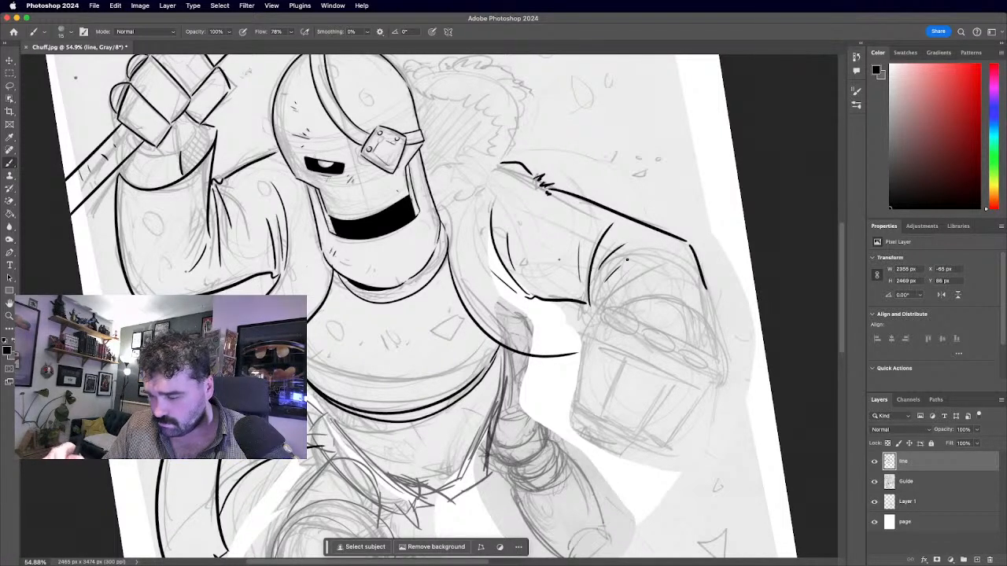
# Ink the curved cuff opening of the lowered sleeve over the top of the sketched fist on the line layer.
pyautogui.moveTo(595, 307); pyautogui.dragTo(729, 308)
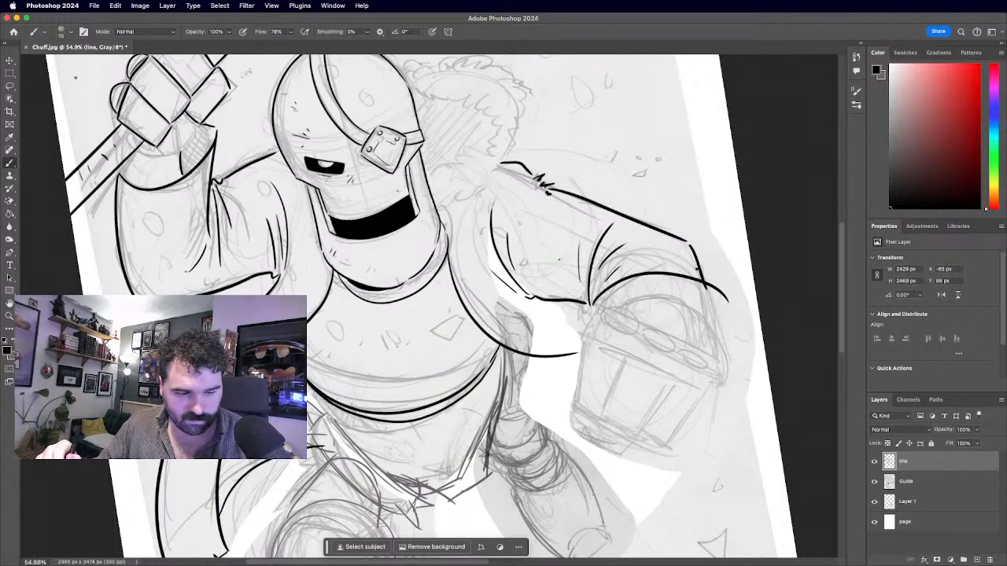
pyautogui.press('super+z')
pyautogui.moveTo(594, 306)
pyautogui.mouseDown()
pyautogui.moveTo(647, 279)
pyautogui.moveTo(713, 306)
pyautogui.mouseUp()
pyautogui.press('super+z')
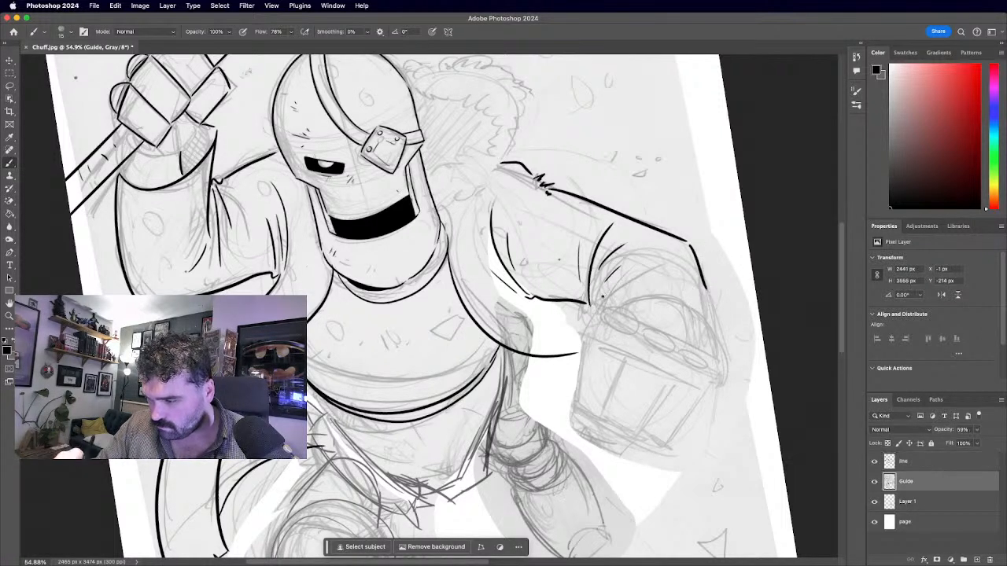
pyautogui.moveTo(594, 304); pyautogui.dragTo(730, 326)
pyautogui.press('super+z')
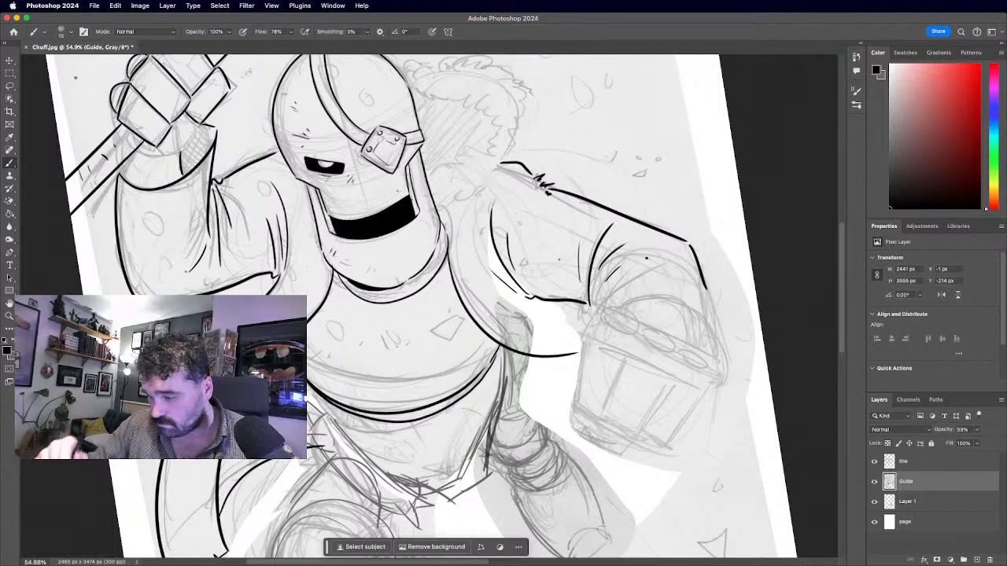
pyautogui.click(916, 461)
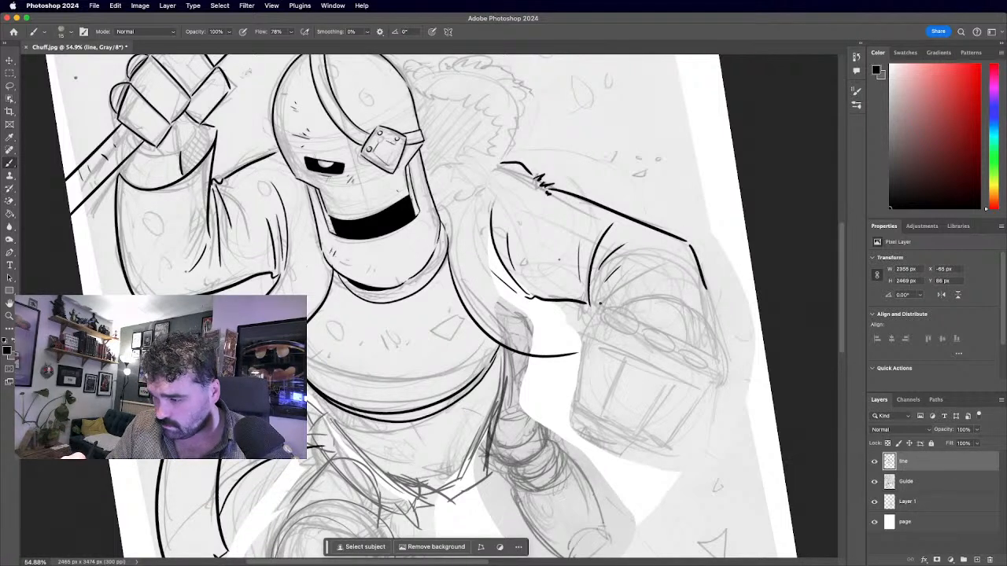
pyautogui.moveTo(595, 305)
pyautogui.mouseDown()
pyautogui.moveTo(674, 269)
pyautogui.moveTo(711, 293)
pyautogui.mouseUp()
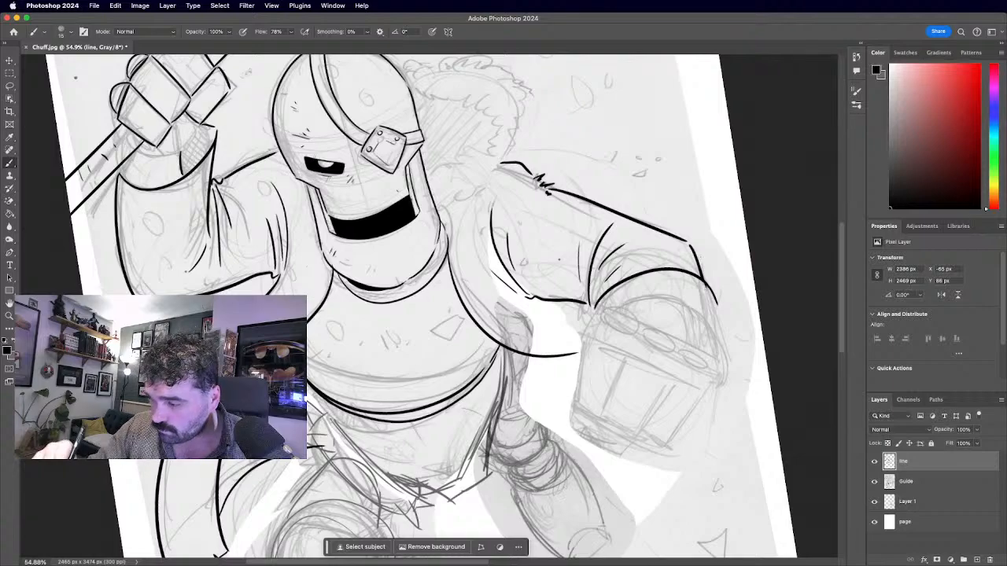
# Remove the inked cuff curve from the lowered sleeve and trim the outer edge where it met the curve.
pyautogui.press('super+minus')
pyautogui.press('super+minus')
pyautogui.press('super+minus')
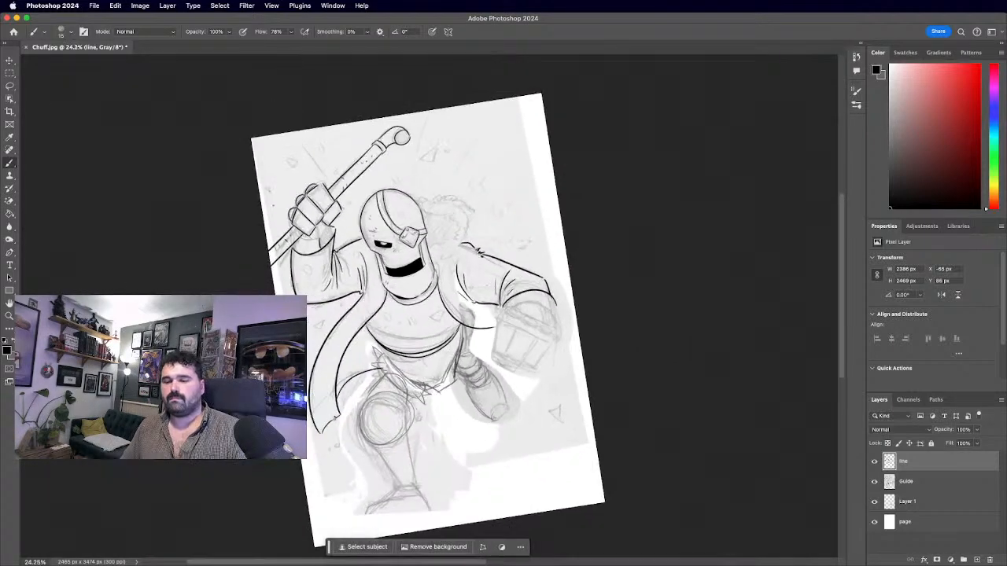
pyautogui.scroll(6, 430, 307)
pyautogui.scroll(3, 430, 307)
pyautogui.scroll(5, 429, 306)
pyautogui.scroll(5, 429, 307)
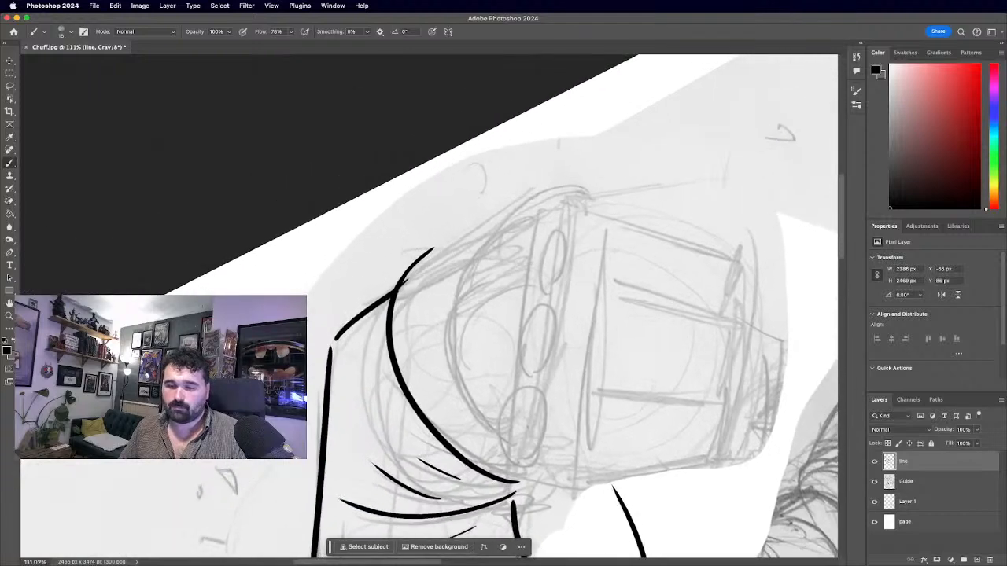
pyautogui.scroll(1, 430, 307)
pyautogui.scroll(-3, 429, 307)
pyautogui.press('super+z')
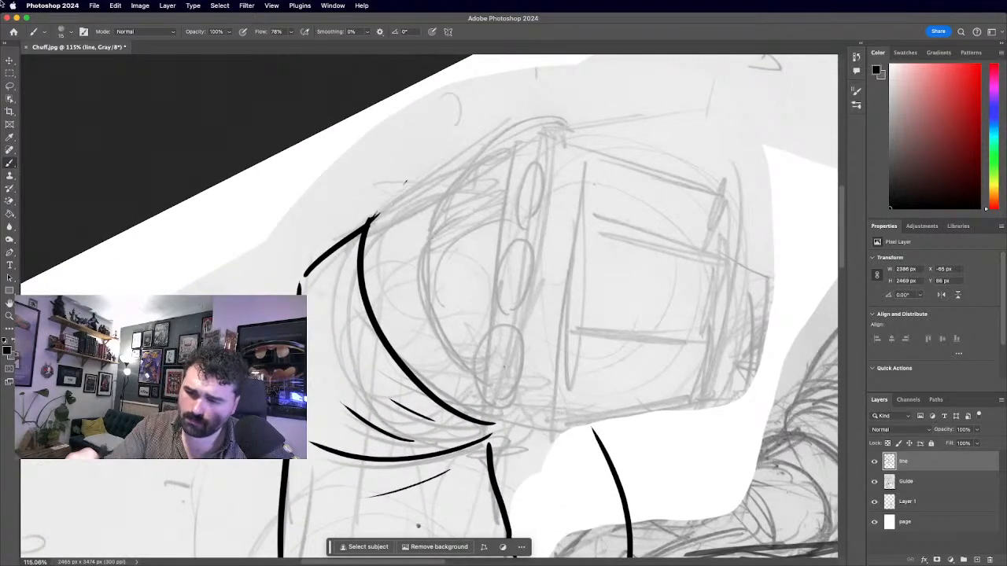
pyautogui.press('super+z')
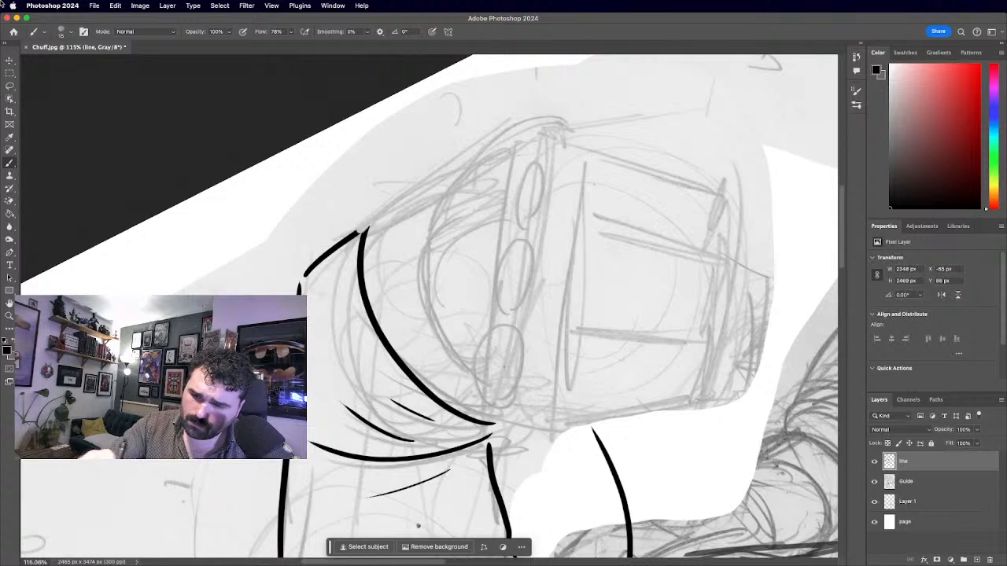
pyautogui.moveTo(359, 237)
pyautogui.mouseDown()
pyautogui.moveTo(363, 263)
pyautogui.moveTo(371, 214)
pyautogui.moveTo(361, 255)
pyautogui.moveTo(366, 244)
pyautogui.moveTo(385, 338)
pyautogui.moveTo(368, 300)
pyautogui.moveTo(354, 315)
pyautogui.moveTo(472, 414)
pyautogui.mouseUp()
pyautogui.scroll(-3, 505, 413)
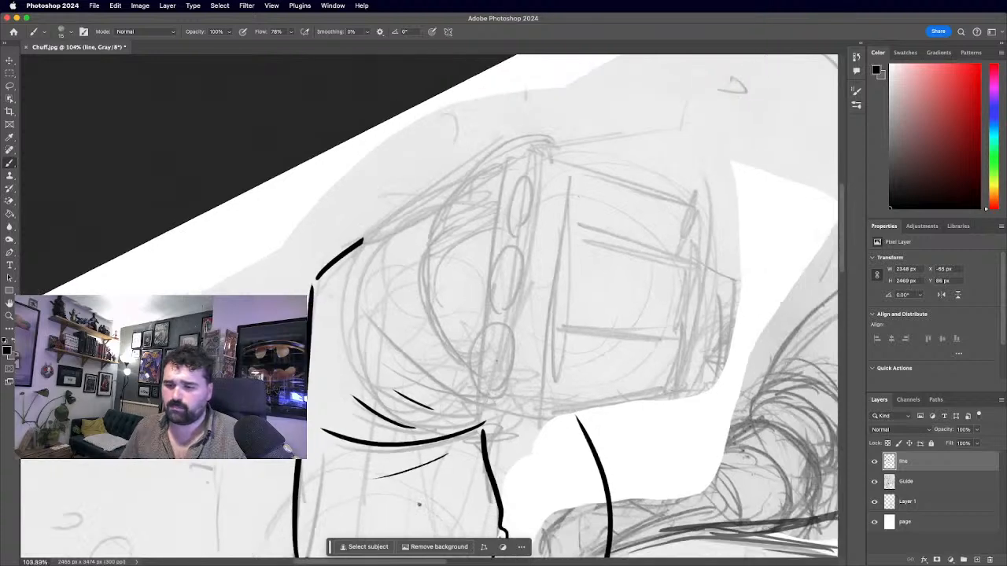
# Ink the cuff opening as a tall arch from the underside crease past the outer sleeve edge, hooking back toward the fist.
pyautogui.scroll(2, 415, 339)
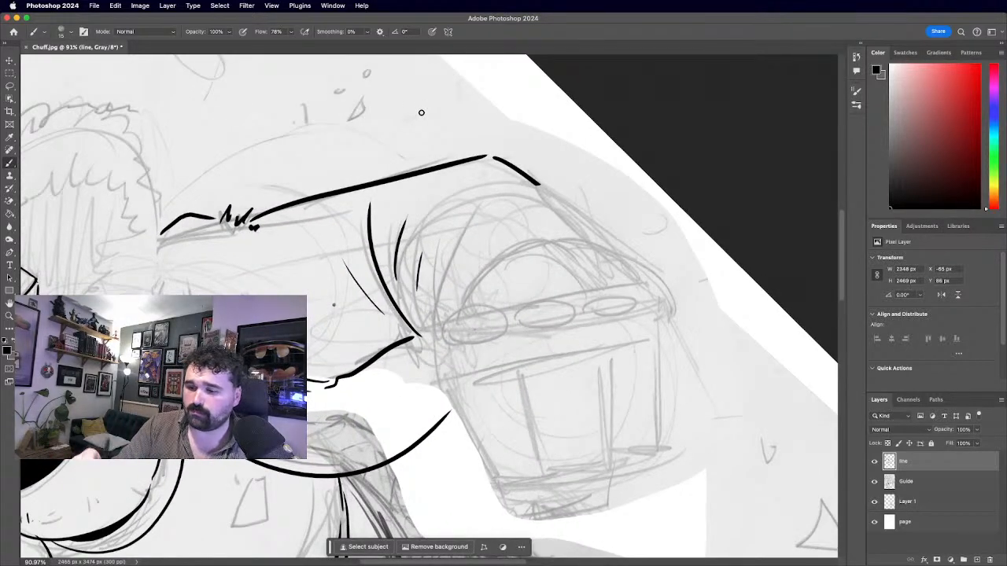
pyautogui.moveTo(421, 328); pyautogui.dragTo(553, 197)
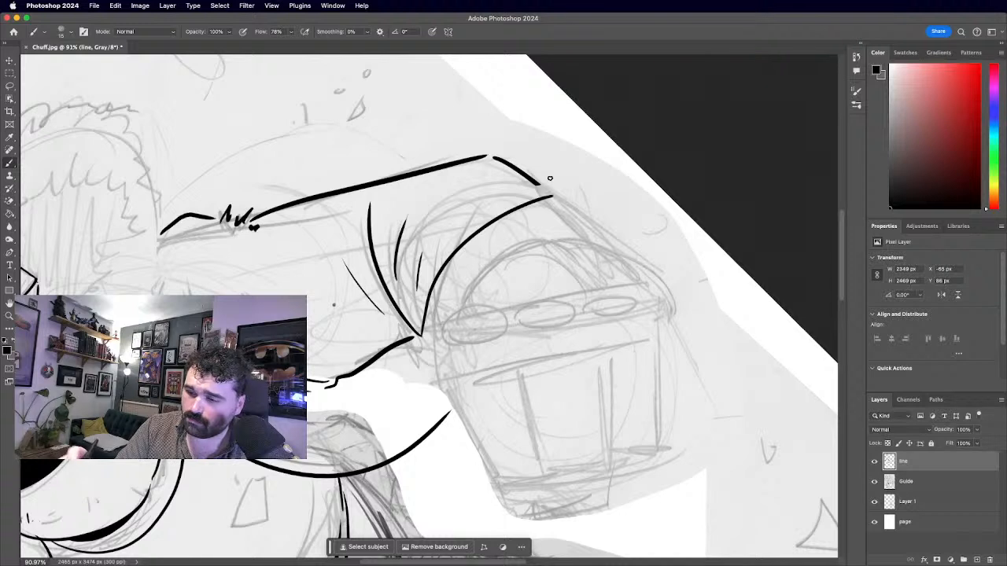
pyautogui.press('super+z')
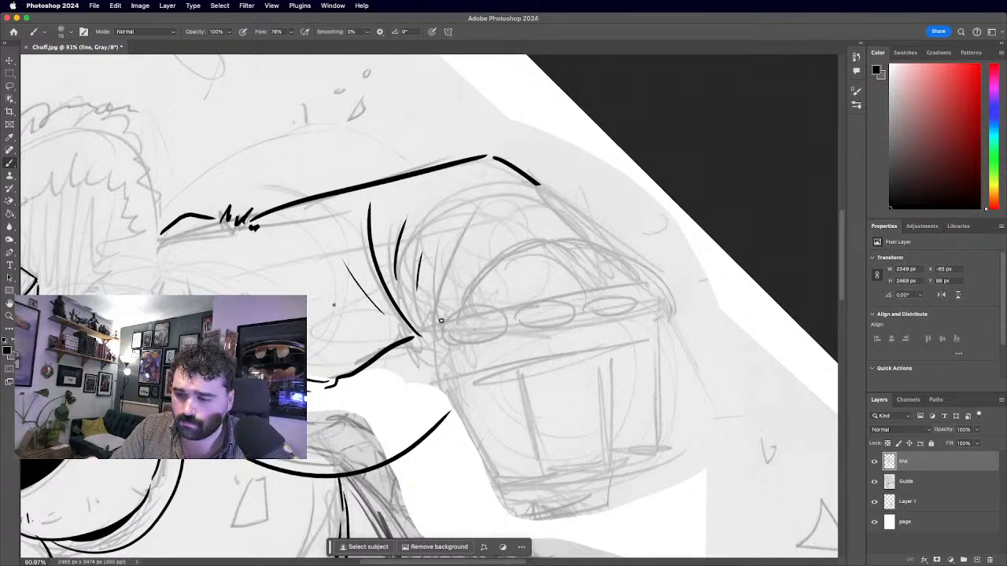
pyautogui.moveTo(425, 339)
pyautogui.mouseDown()
pyautogui.moveTo(429, 290)
pyautogui.moveTo(572, 229)
pyautogui.mouseUp()
pyautogui.press('super+z')
pyautogui.moveTo(425, 340)
pyautogui.mouseDown()
pyautogui.moveTo(473, 219)
pyautogui.moveTo(599, 233)
pyautogui.mouseUp()
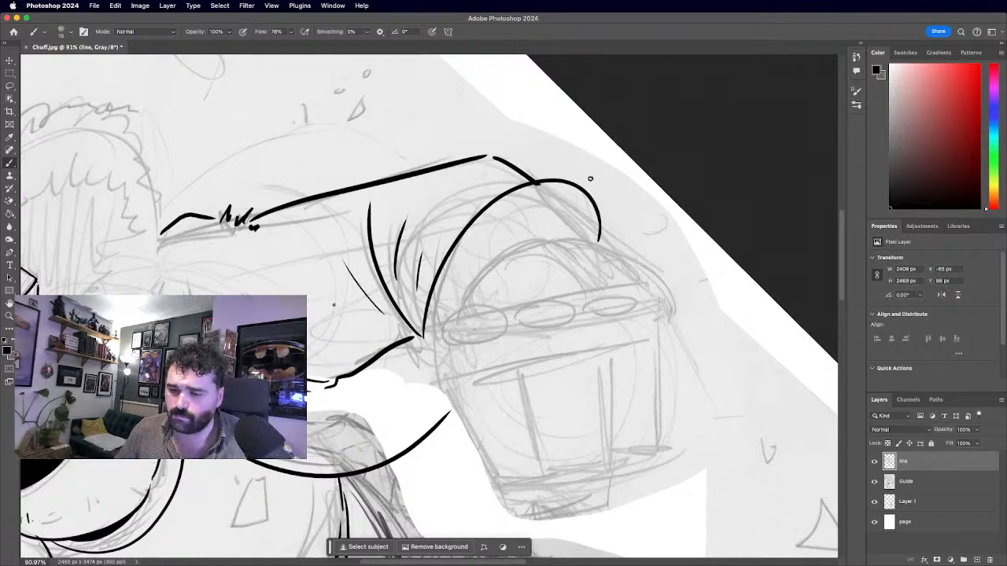
# Ink the outer sleeve edge curving from the elbow corner down onto the cuff arch.
pyautogui.scroll(-4, 426, 311)
pyautogui.scroll(2, 427, 311)
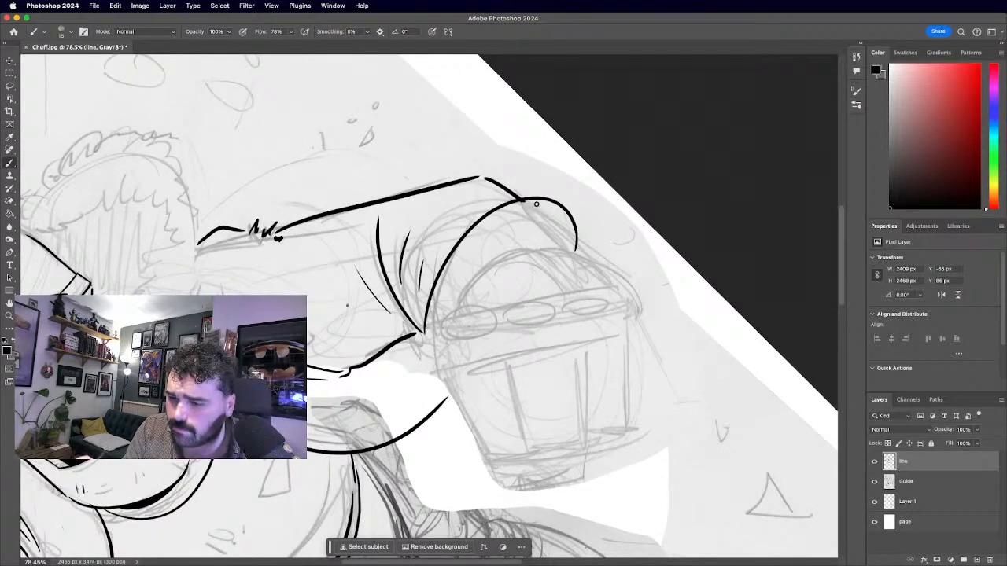
pyautogui.scroll(-4, 538, 195)
pyautogui.scroll(3, 427, 312)
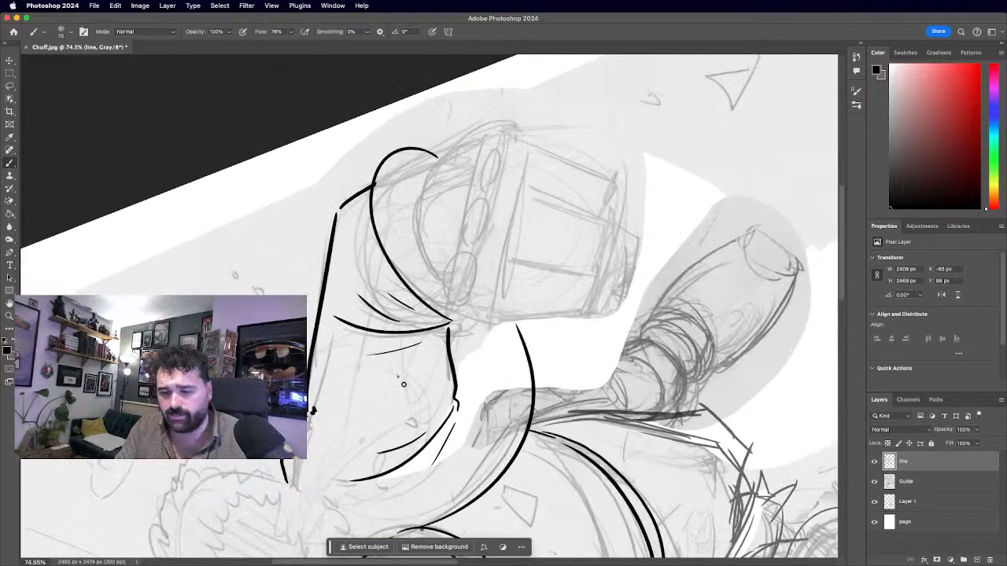
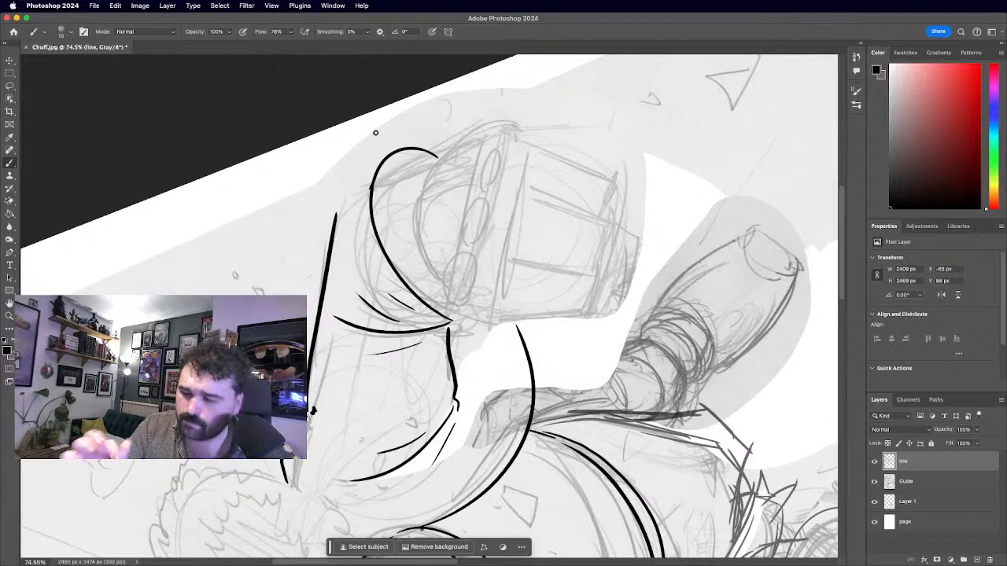
pyautogui.scroll(-3, 390, 285)
pyautogui.scroll(6, 400, 315)
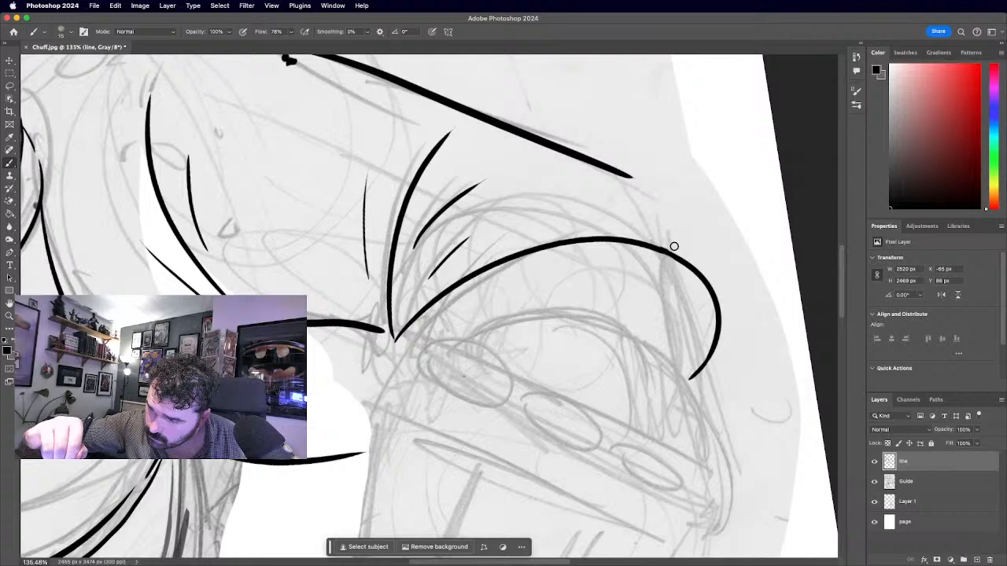
pyautogui.scroll(-3, 426, 302)
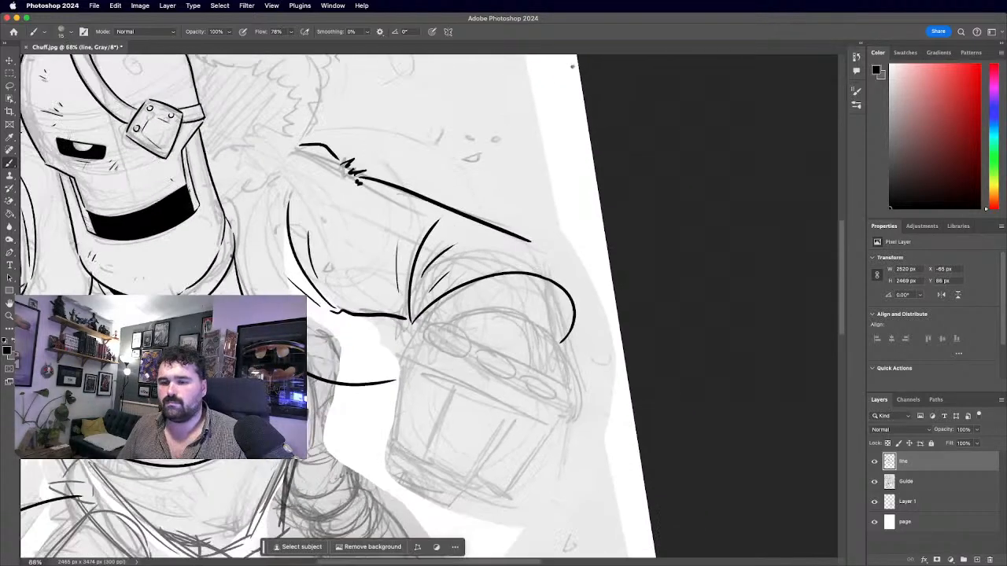
pyautogui.moveTo(577, 59); pyautogui.dragTo(715, 175)
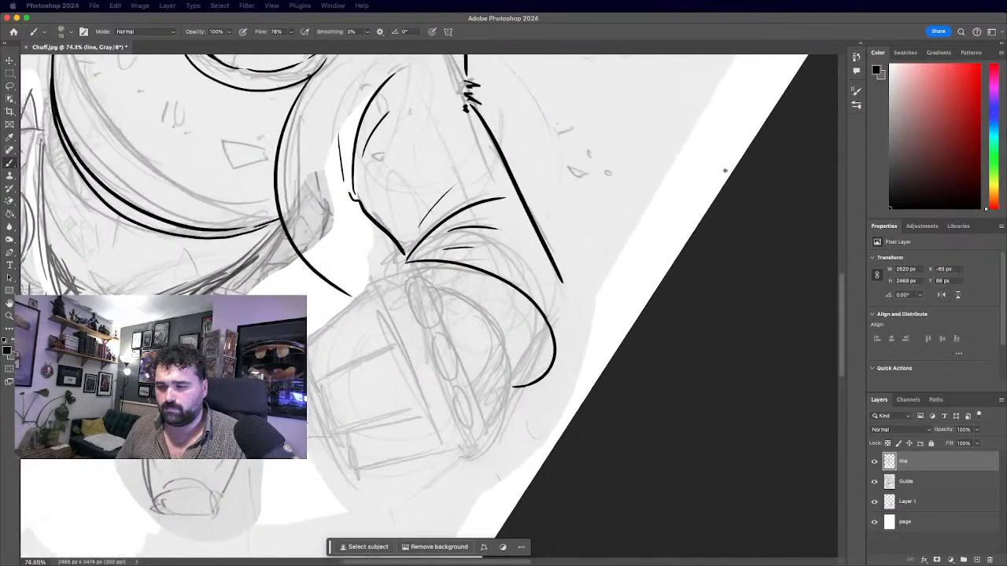
pyautogui.scroll(1, 732, 167)
pyautogui.click(672, 359)
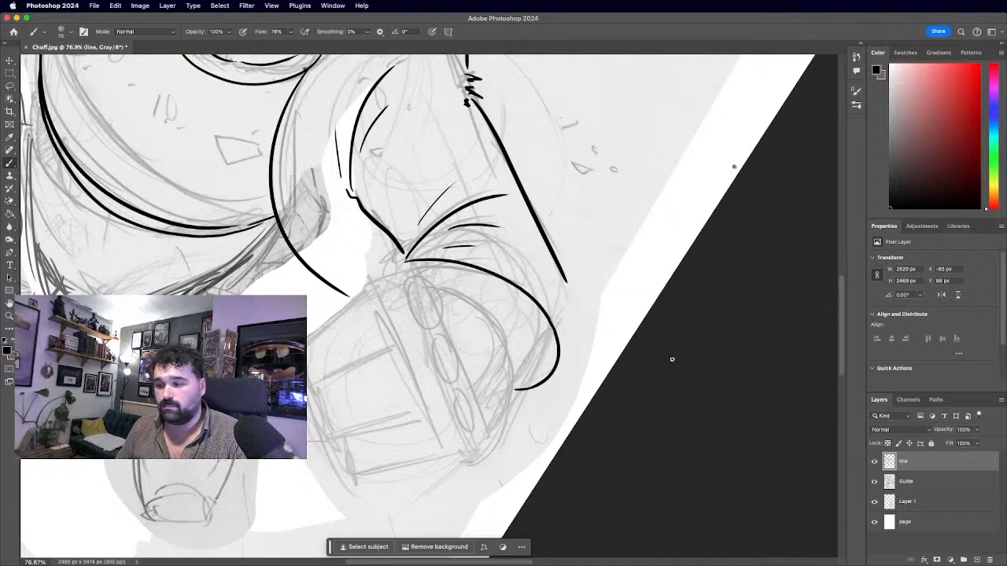
pyautogui.moveTo(553, 370)
pyautogui.mouseDown()
pyautogui.moveTo(573, 308)
pyautogui.moveTo(563, 276)
pyautogui.mouseUp()
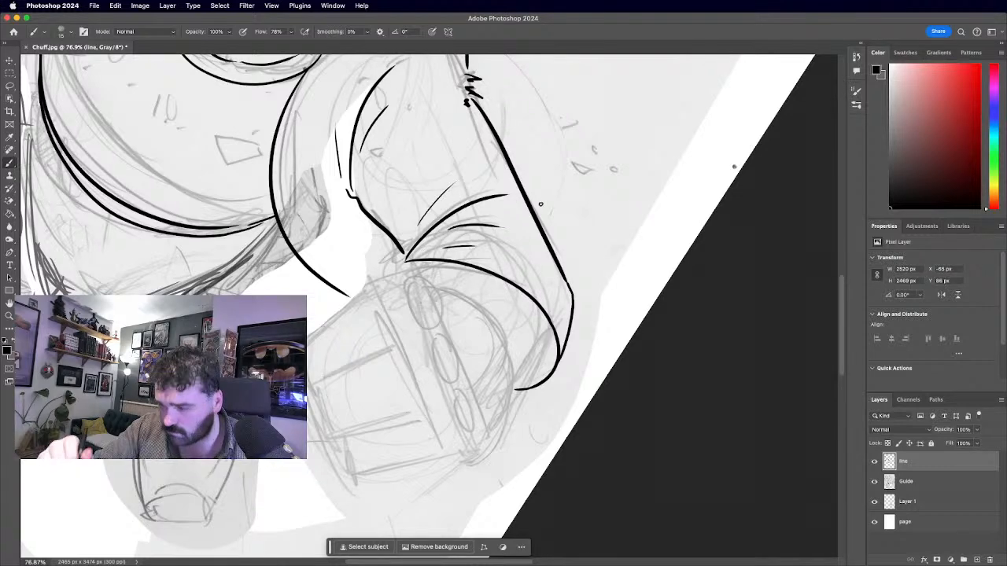
# Undo the strokes of the outer sleeve edge between the elbow corner and the cuff arch.
pyautogui.press('super+minus')
pyautogui.press('super+0')
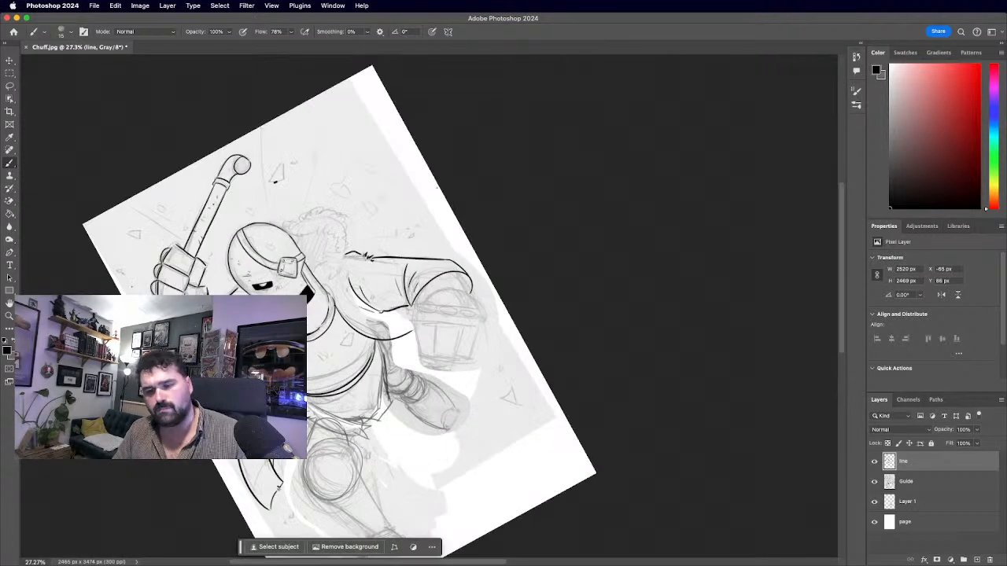
pyautogui.press('super+plus')
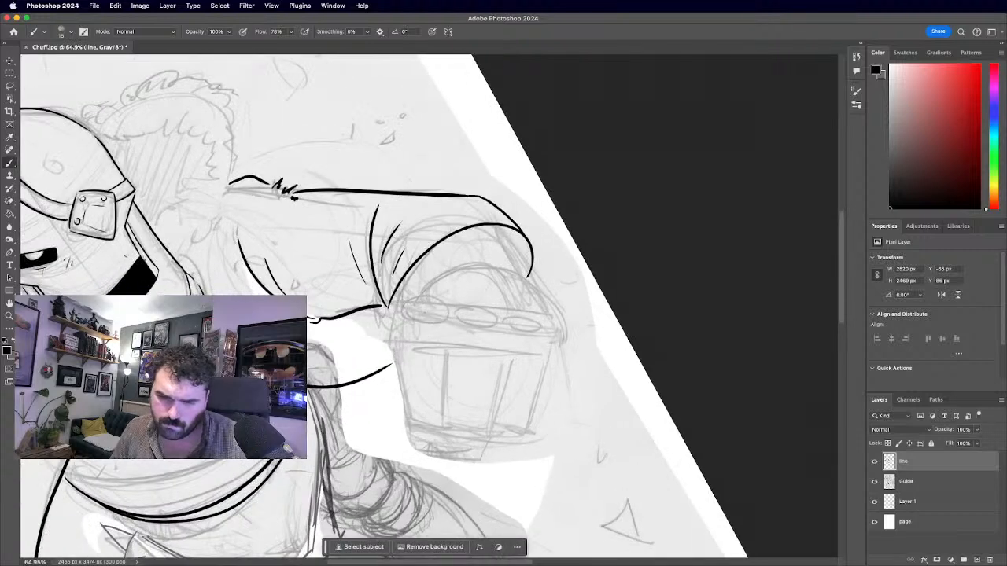
pyautogui.press('super+z')
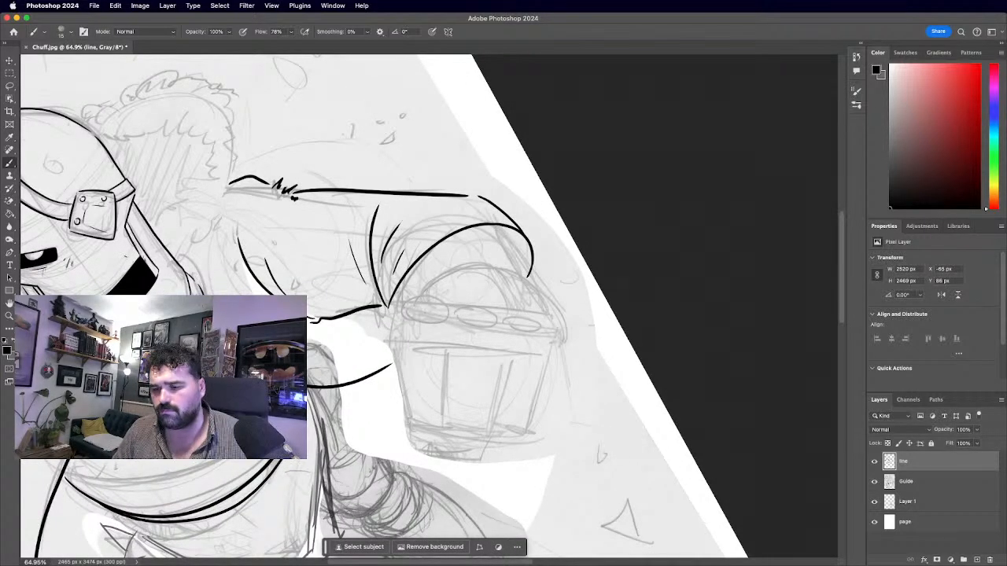
pyautogui.press('super+plus')
pyautogui.press('r')
pyautogui.press('super+z')
pyautogui.press('super+z')
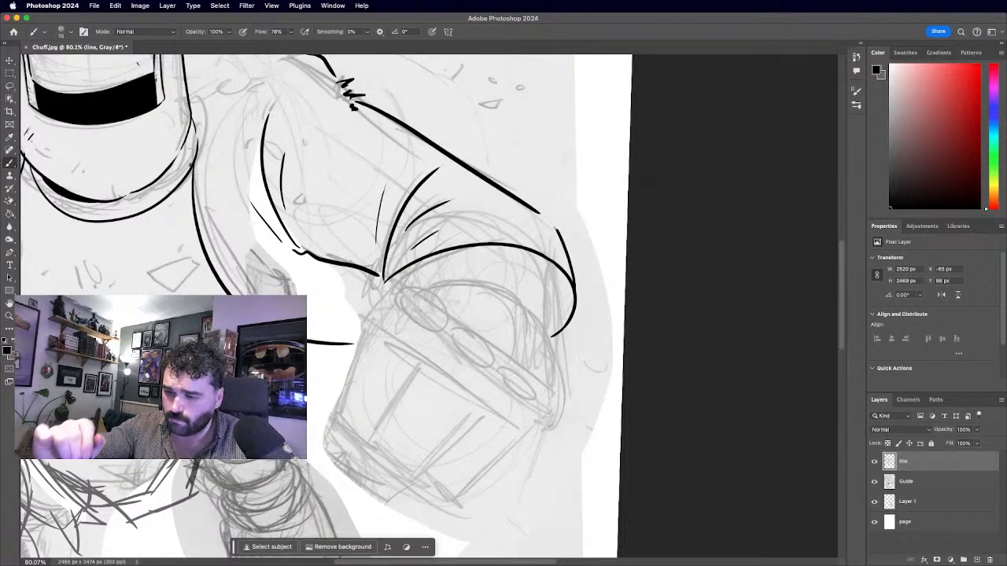
pyautogui.press('super+z')
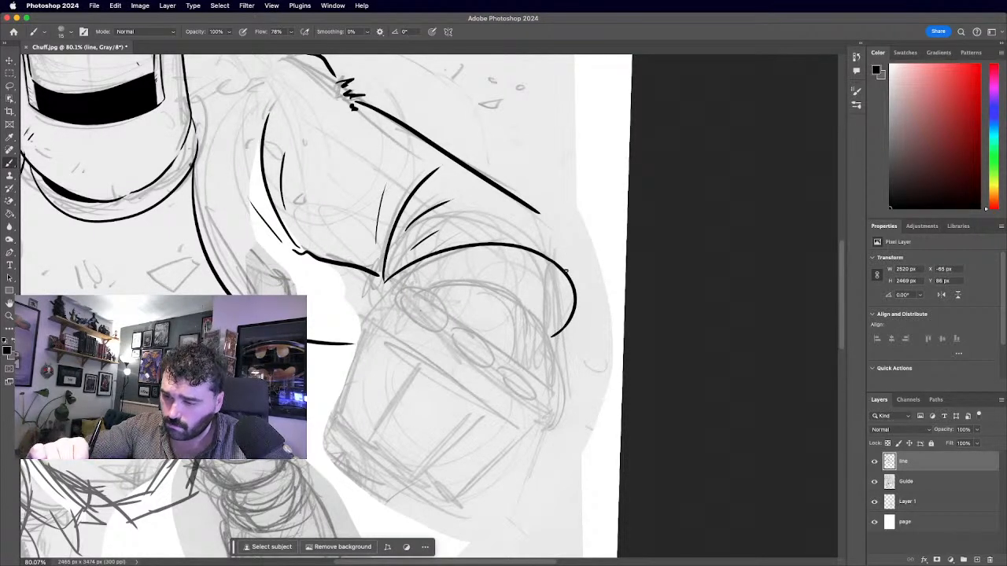
# Ink a nearly straight outer sleeve edge from the cuff arch up to the elbow.
pyautogui.moveTo(575, 293); pyautogui.dragTo(556, 228)
pyautogui.press('super+z')
pyautogui.moveTo(573, 292); pyautogui.dragTo(544, 220)
pyautogui.press('super+z')
pyautogui.moveTo(575, 292); pyautogui.dragTo(541, 210)
pyautogui.press('super+z')
pyautogui.moveTo(575, 293); pyautogui.dragTo(549, 210)
pyautogui.press('super+z')
pyautogui.moveTo(575, 293)
pyautogui.mouseDown()
pyautogui.moveTo(536, 150)
pyautogui.moveTo(617, 302)
pyautogui.mouseUp()
# Close the gap at the elbow corner by joining the upper sleeve edge to the outer sleeve edge.
pyautogui.press('super+minus')
pyautogui.press('r')
pyautogui.press('super+plus')
pyautogui.press('super+plus')
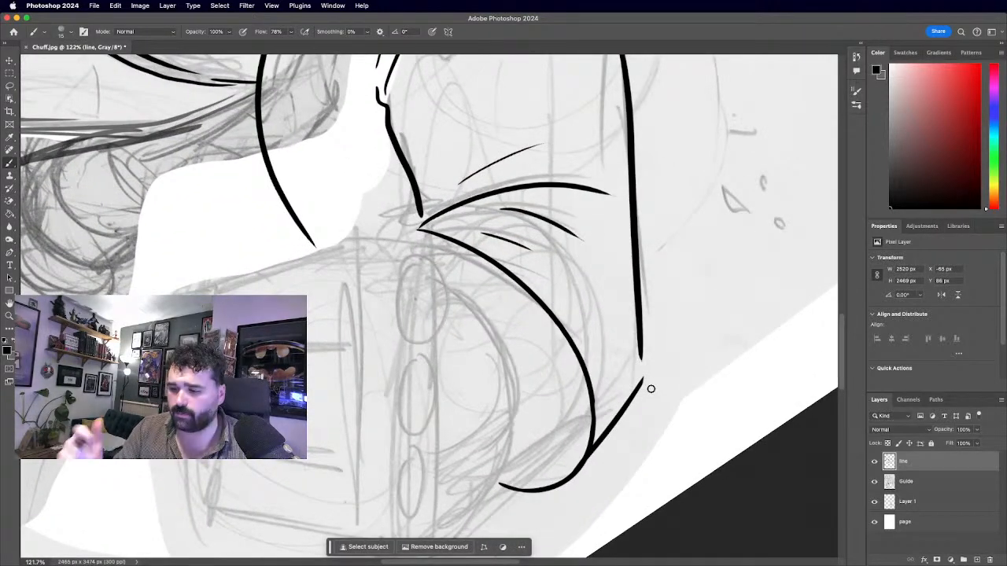
pyautogui.moveTo(641, 351)
pyautogui.mouseDown()
pyautogui.moveTo(641, 383)
pyautogui.moveTo(639, 329)
pyautogui.moveTo(453, 118)
pyautogui.mouseUp()
pyautogui.press('super+minus')
pyautogui.press('super+minus')
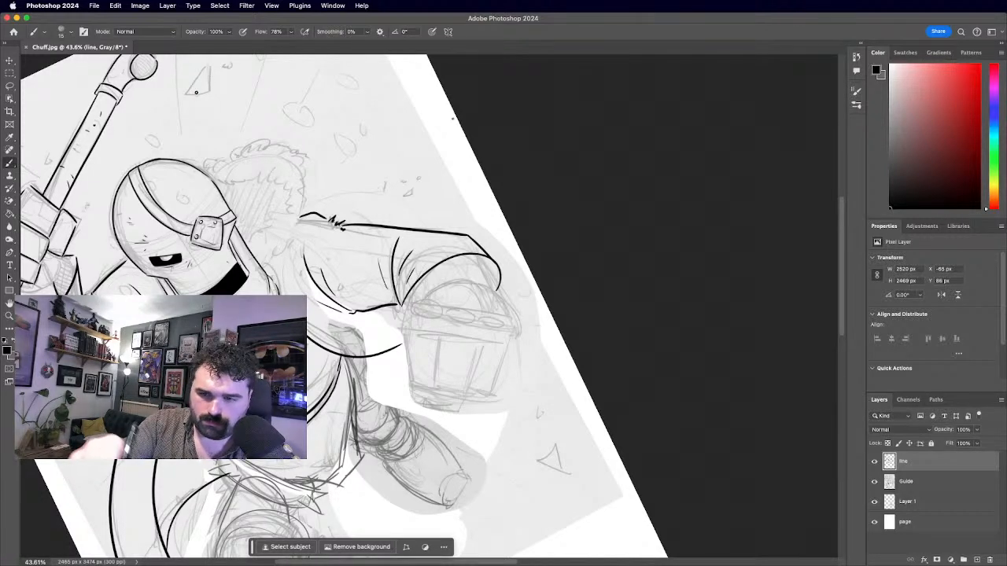
# Ink short curled fur tufts along the upper outer and inner rims of the hood trim beside the head.
pyautogui.scroll(1, 424, 305)
pyautogui.moveTo(452, 118); pyautogui.dragTo(718, 292)
pyautogui.scroll(3, 435, 302)
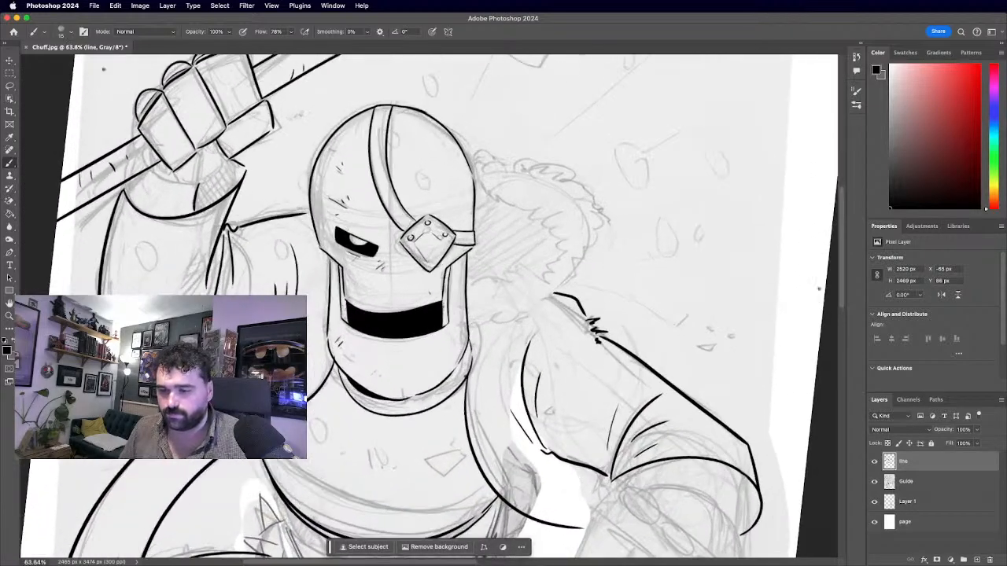
pyautogui.moveTo(473, 160); pyautogui.dragTo(482, 148)
pyautogui.moveTo(484, 156); pyautogui.dragTo(490, 149)
pyautogui.moveTo(492, 158); pyautogui.dragTo(508, 155)
pyautogui.moveTo(476, 204); pyautogui.dragTo(482, 194)
pyautogui.moveTo(485, 204); pyautogui.dragTo(503, 195)
pyautogui.moveTo(506, 209)
pyautogui.mouseDown()
pyautogui.moveTo(521, 165)
pyautogui.moveTo(556, 167)
pyautogui.mouseUp()
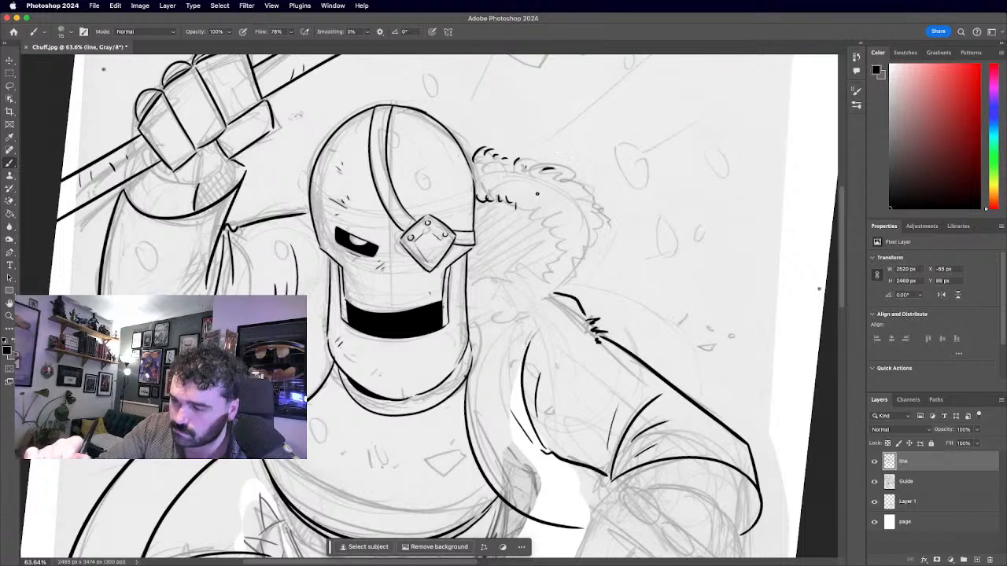
# Continue the fur tufts around the far bend of the hood trim on both its inner and outer rims.
pyautogui.moveTo(524, 216); pyautogui.dragTo(528, 201)
pyautogui.moveTo(535, 216)
pyautogui.mouseDown()
pyautogui.moveTo(541, 203)
pyautogui.moveTo(549, 228)
pyautogui.mouseUp()
pyautogui.moveTo(544, 225); pyautogui.dragTo(557, 254)
pyautogui.moveTo(562, 176)
pyautogui.mouseDown()
pyautogui.moveTo(596, 210)
pyautogui.moveTo(587, 251)
pyautogui.mouseUp()
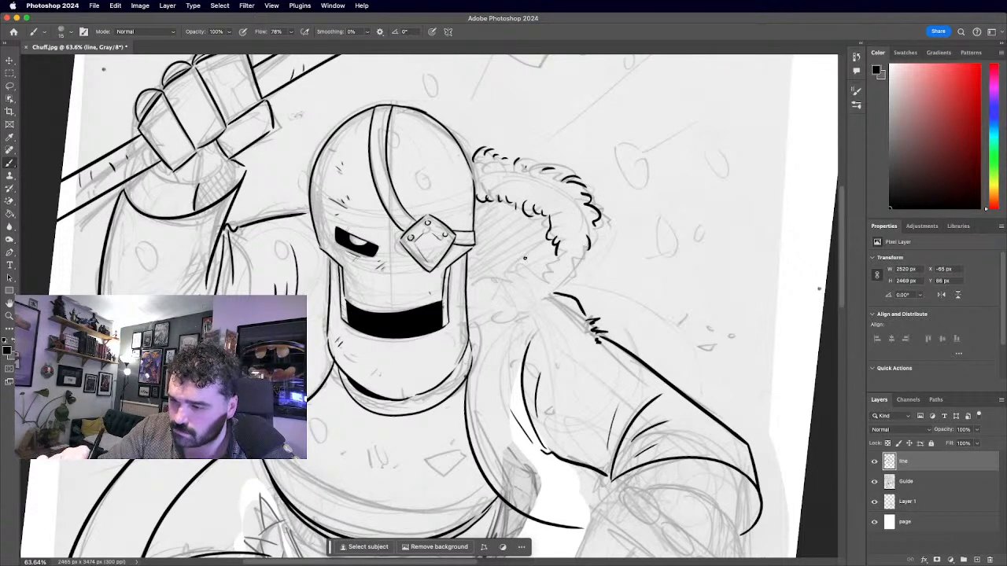
# Ink fur tufts along the lower rims of the hood trim down to the shoulder, and add loose tufts inside the band.
pyautogui.moveTo(472, 286); pyautogui.dragTo(554, 261)
pyautogui.moveTo(471, 324)
pyautogui.mouseDown()
pyautogui.moveTo(511, 318)
pyautogui.moveTo(520, 294)
pyautogui.moveTo(532, 310)
pyautogui.moveTo(542, 306)
pyautogui.moveTo(583, 275)
pyautogui.moveTo(596, 255)
pyautogui.mouseUp()
pyautogui.moveTo(540, 181); pyautogui.dragTo(529, 191)
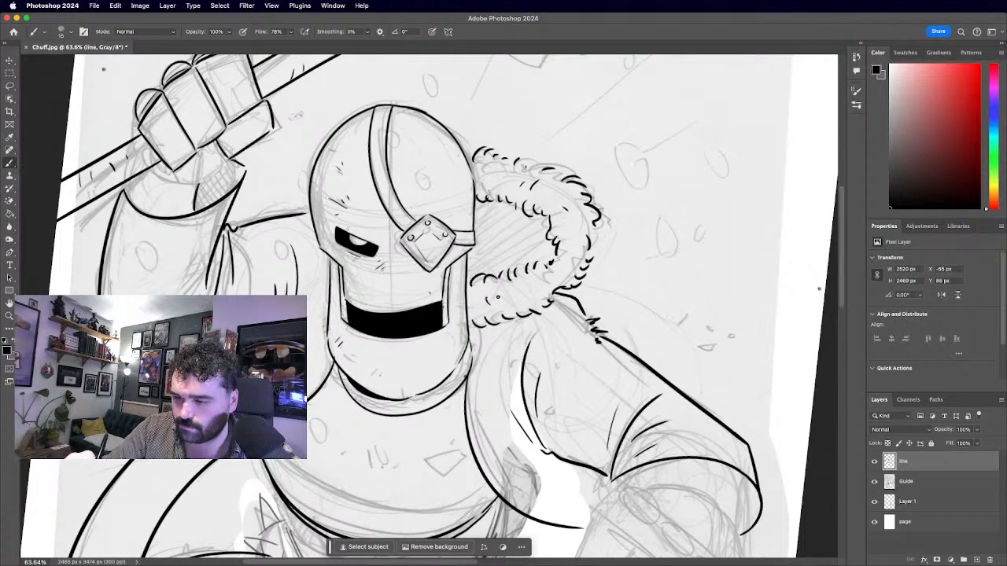
# Ink short curled fur tufts for the hood trim on the opposite side of the head, beside the jaw.
pyautogui.scroll(-5, 429, 286)
pyautogui.scroll(5, 427, 307)
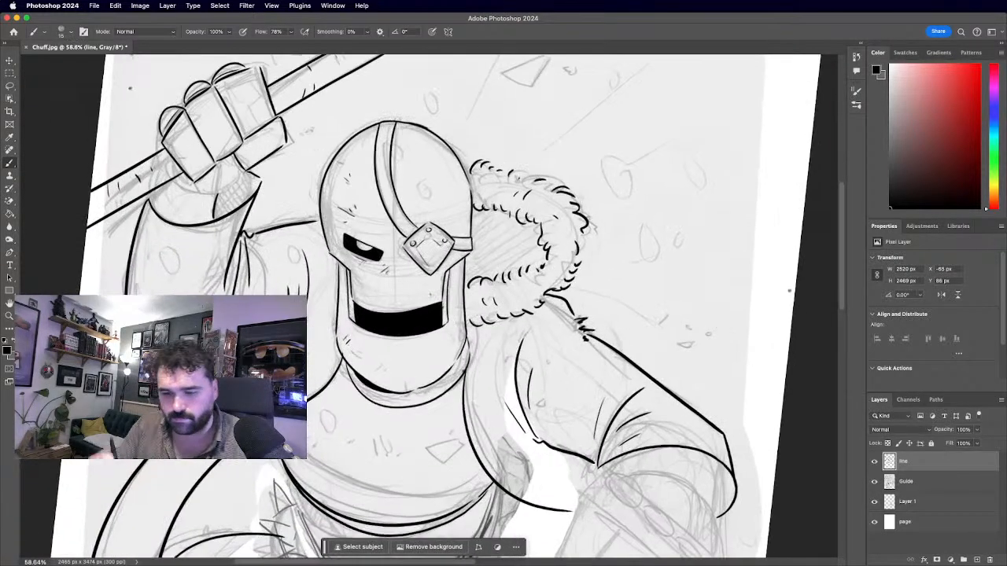
pyautogui.moveTo(332, 314); pyautogui.dragTo(325, 267)
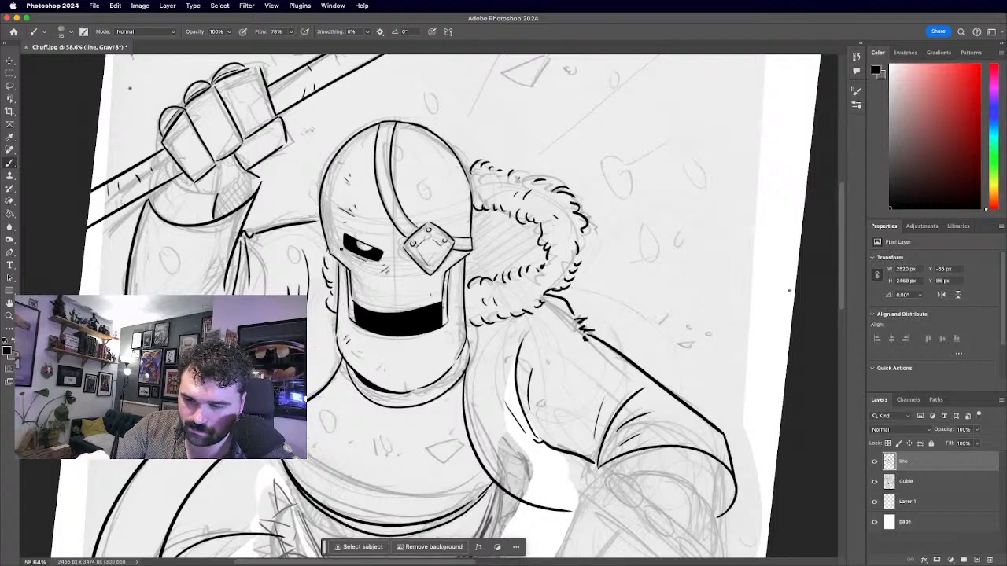
# Examine the inked figure as a whole and close up around the raised arm, head and fur hood.
pyautogui.scroll(-5, 429, 305)
pyautogui.scroll(-1, 421, 303)
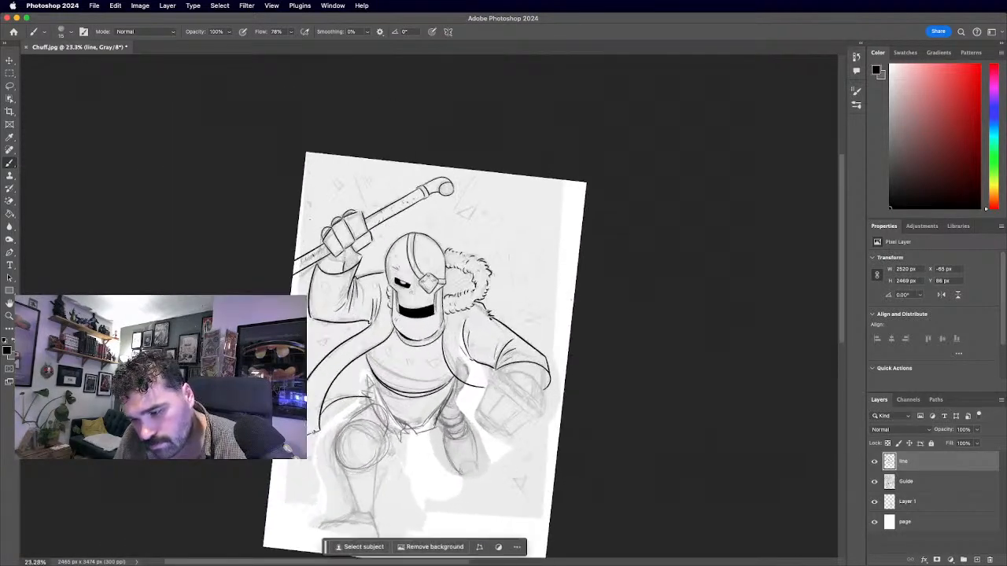
pyautogui.scroll(2, 429, 303)
pyautogui.scroll(1, 429, 303)
pyautogui.scroll(2, 428, 303)
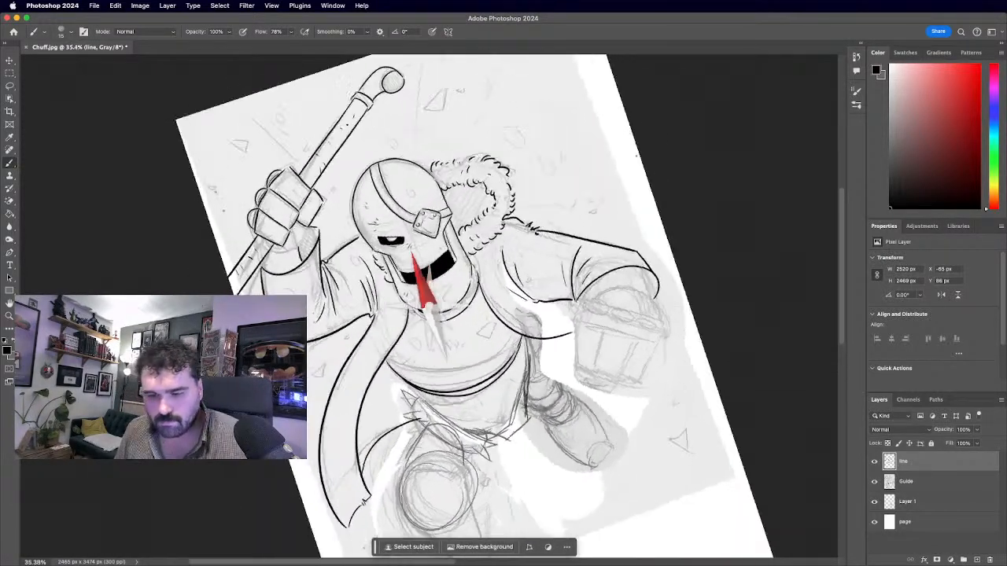
pyautogui.scroll(-1, 429, 303)
pyautogui.scroll(1, 429, 303)
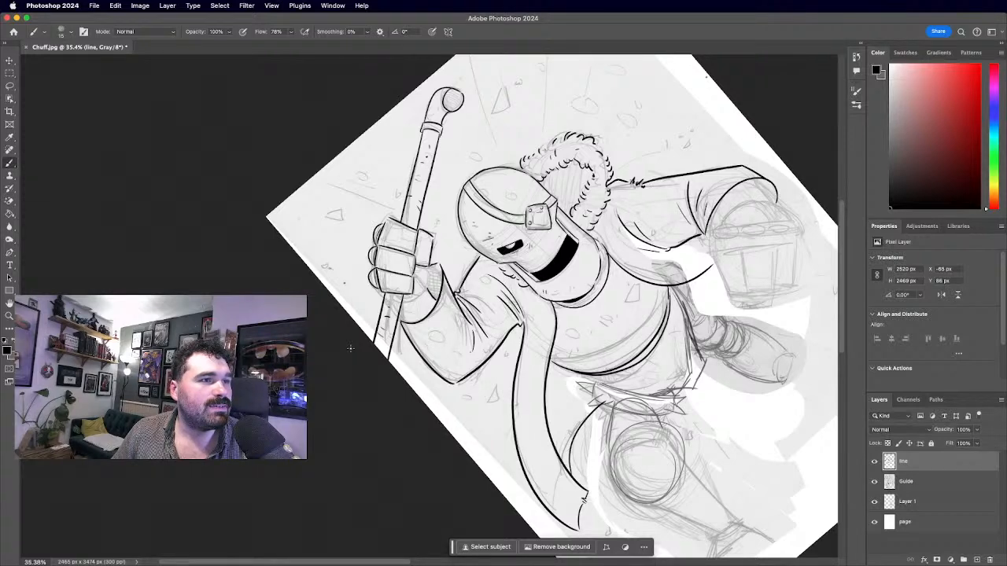
pyautogui.scroll(4, 434, 293)
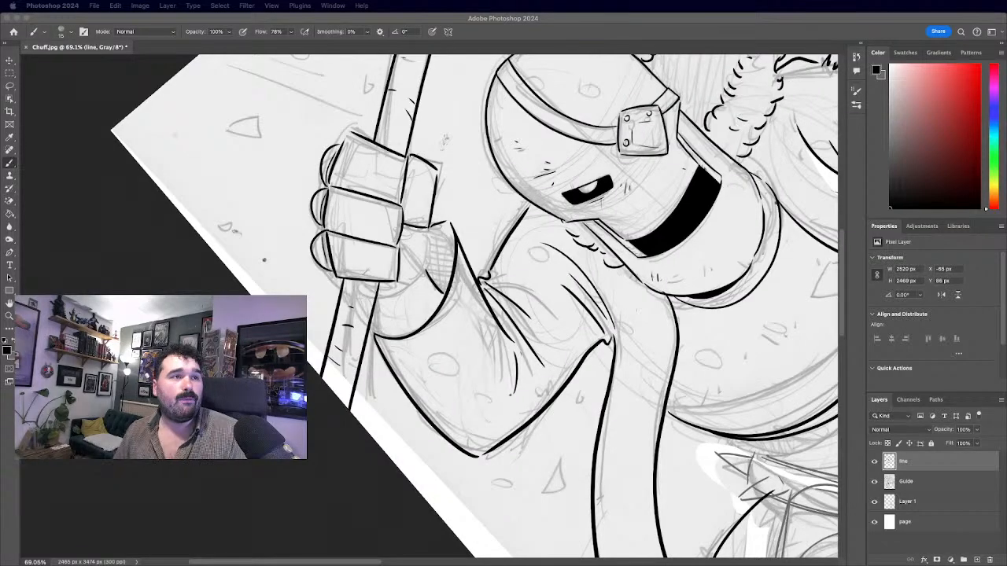
pyautogui.scroll(-1, 425, 306)
pyautogui.scroll(1, 425, 307)
pyautogui.scroll(-2, 425, 307)
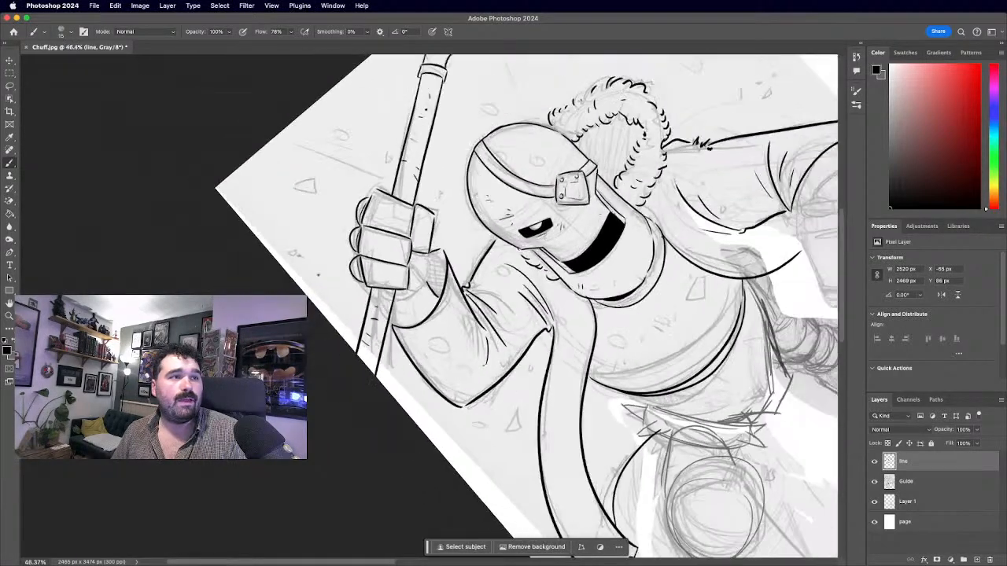
pyautogui.scroll(1, 424, 306)
pyautogui.scroll(-1, 290, 267)
pyautogui.scroll(3, 290, 267)
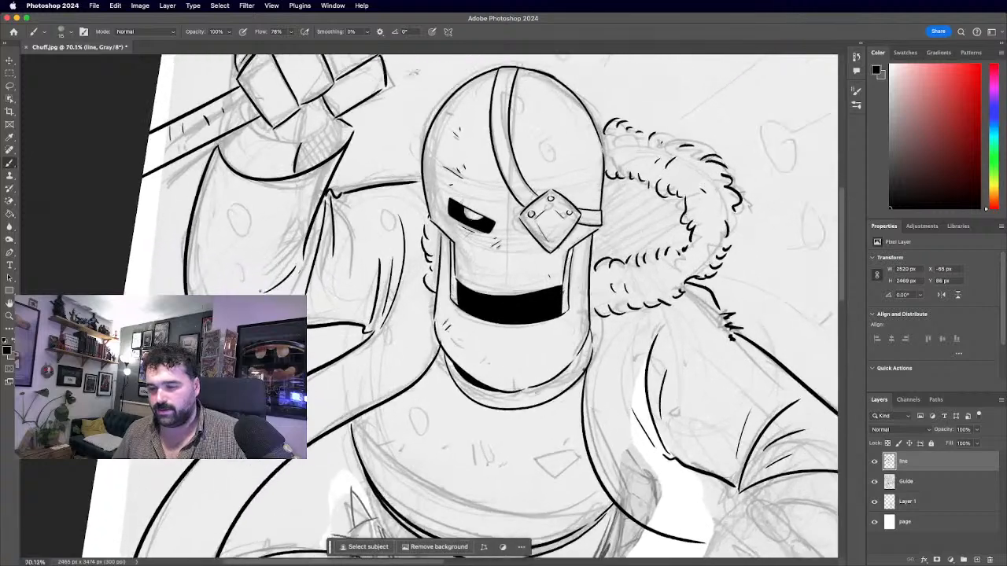
pyautogui.hscroll(2, 429, 307)
pyautogui.scroll(1, 429, 307)
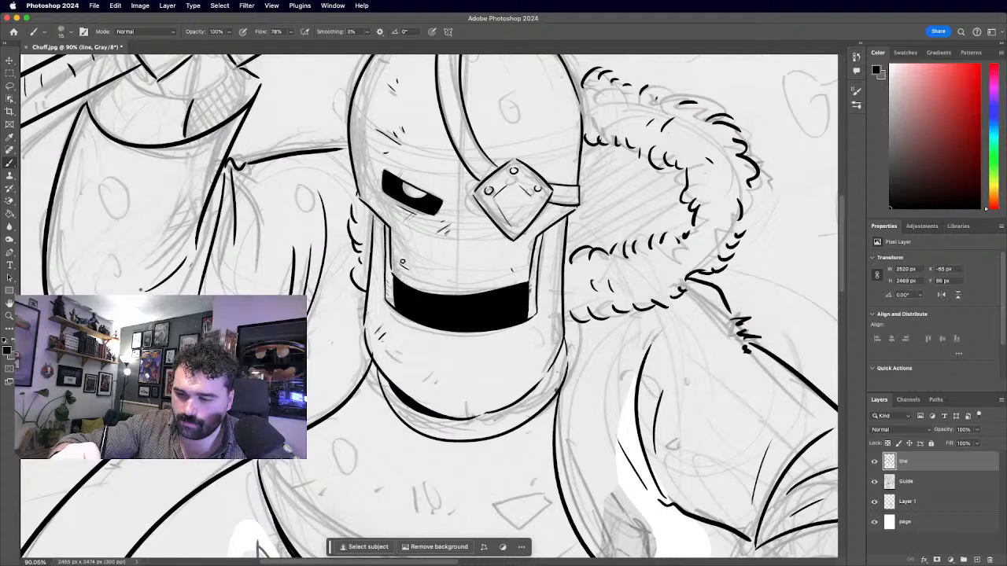
pyautogui.scroll(-5, 428, 306)
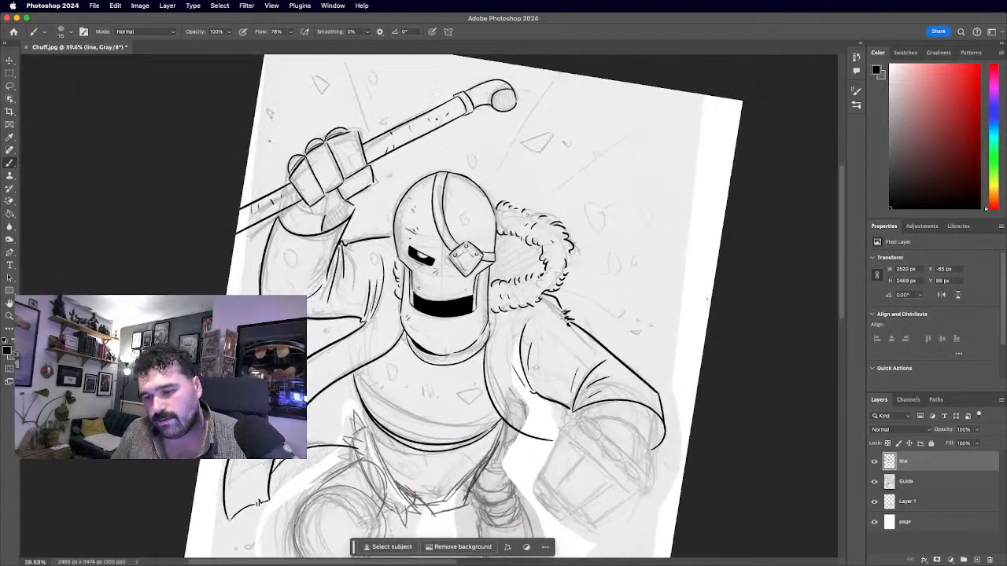
pyautogui.scroll(4, 428, 307)
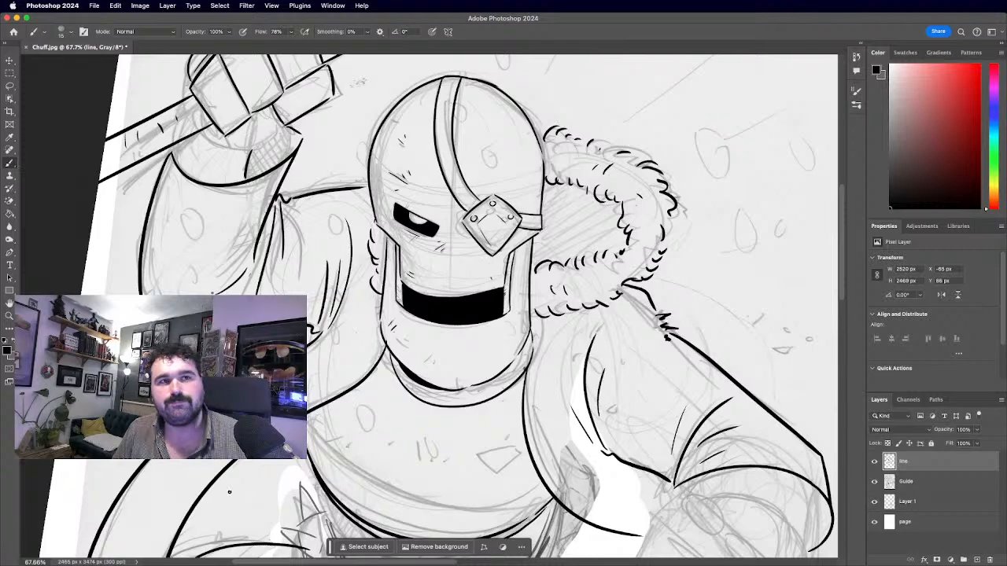
# Ink a short hooked stroke at the inner corner of the lowered sleeve's cuff, turning down toward the gloved hand.
pyautogui.scroll(-4, 425, 303)
pyautogui.hscroll(3, 425, 303)
pyautogui.scroll(5, 551, 338)
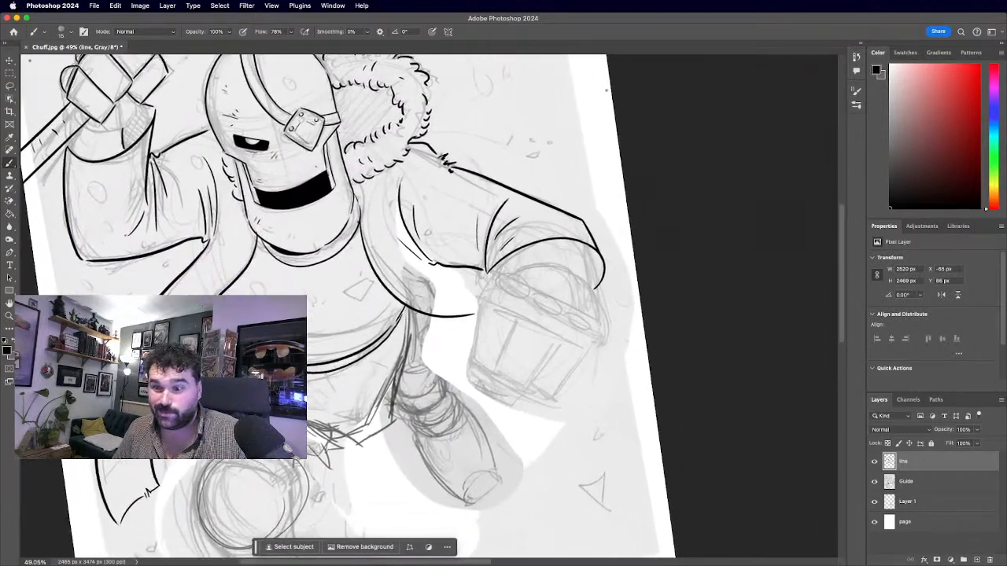
pyautogui.hscroll(2, 479, 283)
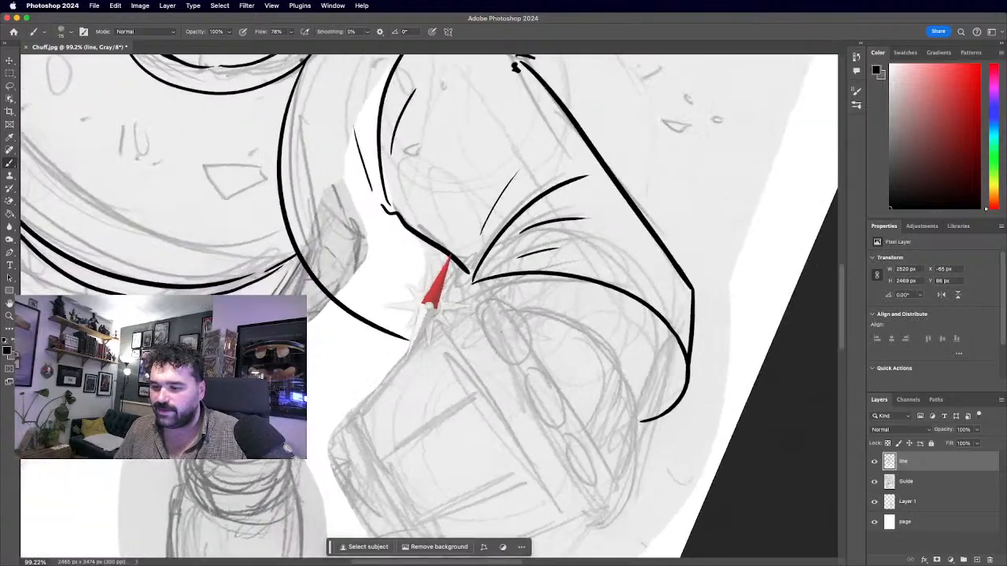
pyautogui.scroll(2, 479, 284)
pyautogui.moveTo(482, 277); pyautogui.dragTo(488, 292)
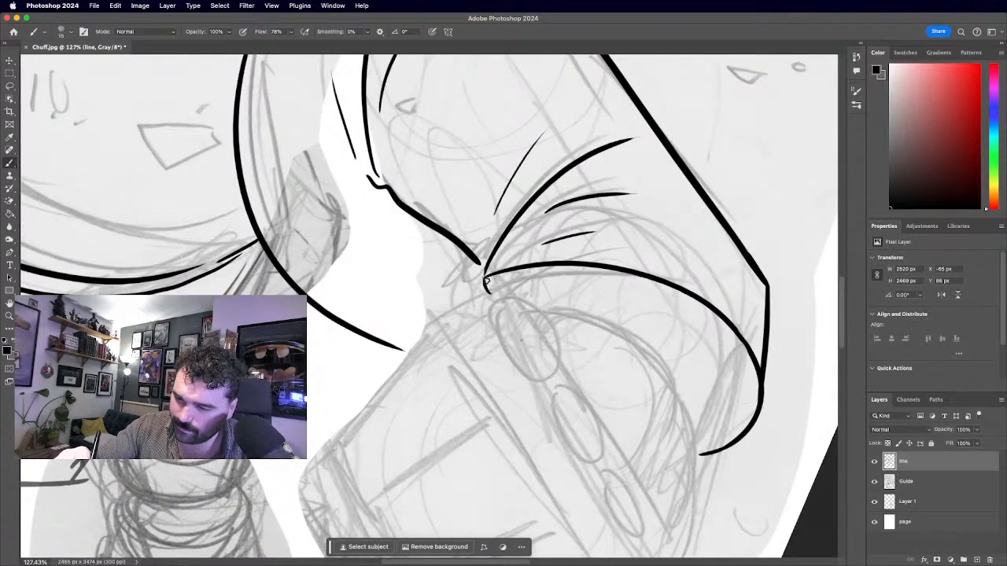
pyautogui.scroll(-6, 429, 307)
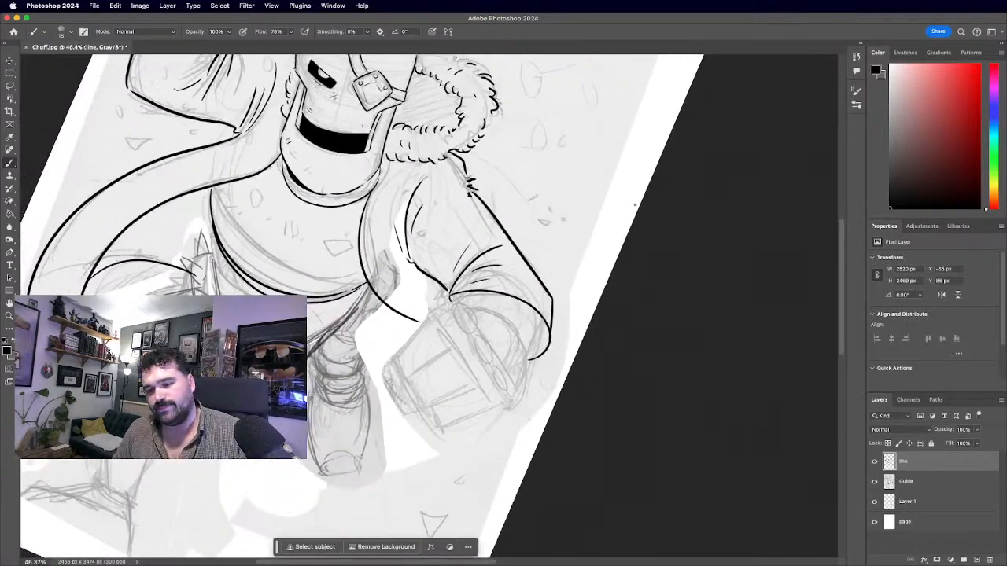
# Ink the straight outer edge of the front thigh from the waist down to the knee circle.
pyautogui.scroll(5, 320, 403)
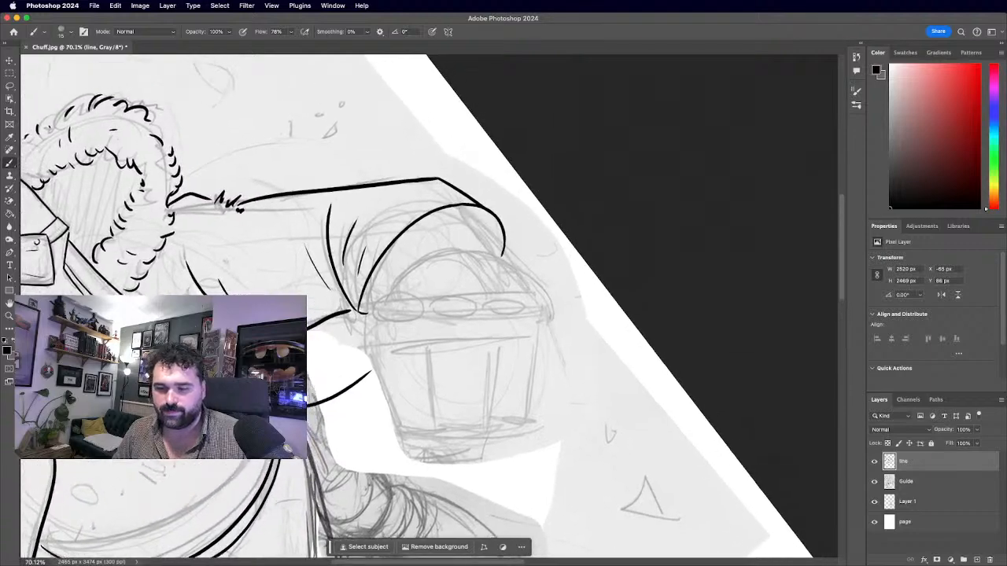
pyautogui.scroll(-4, 320, 403)
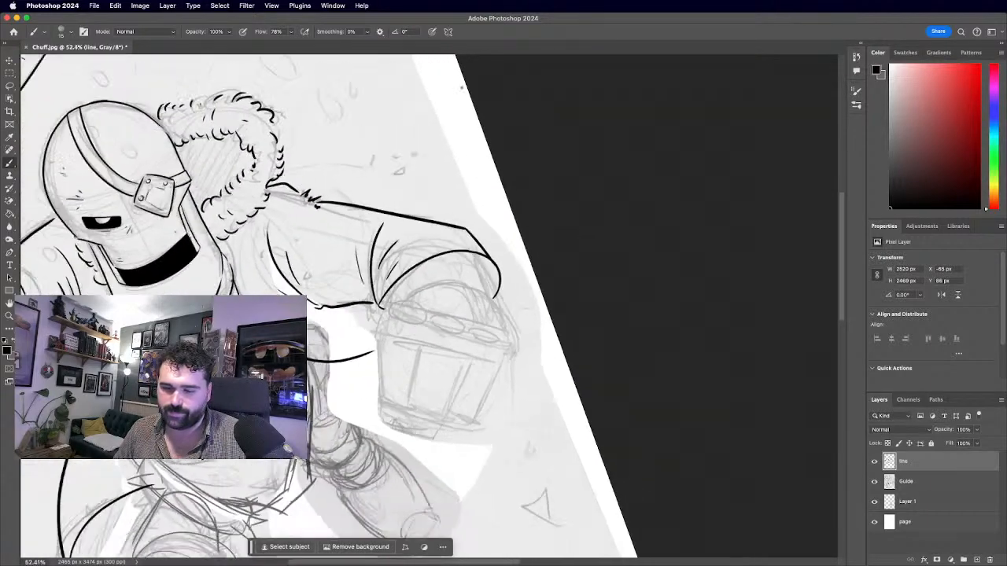
pyautogui.scroll(1, 422, 287)
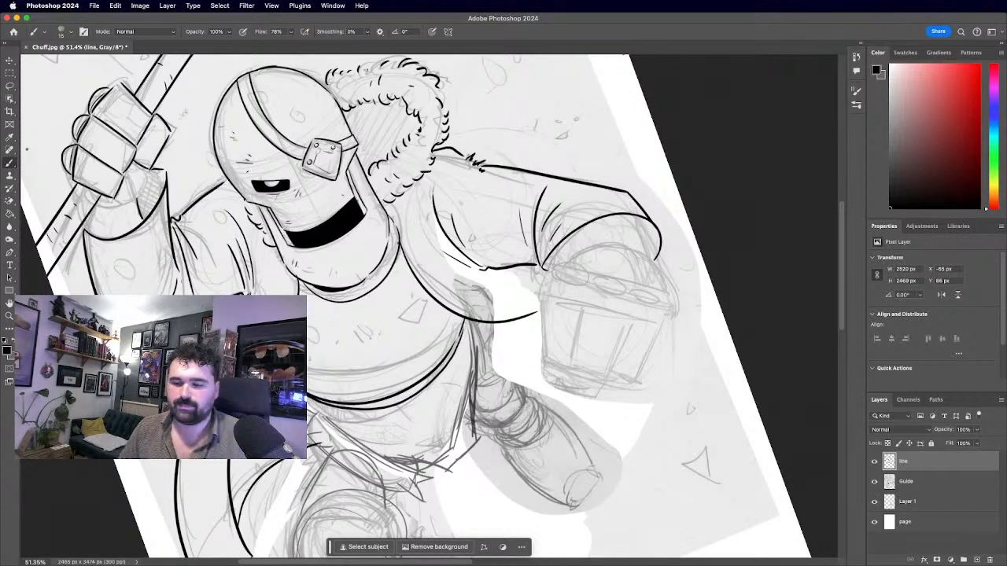
pyautogui.scroll(-3, 432, 307)
pyautogui.scroll(-2, 428, 306)
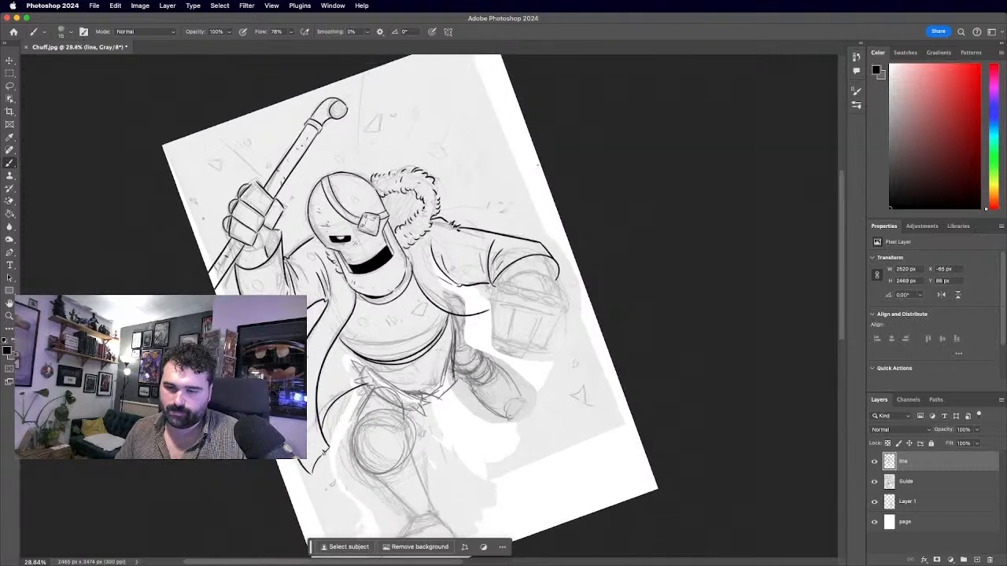
pyautogui.scroll(2, 429, 307)
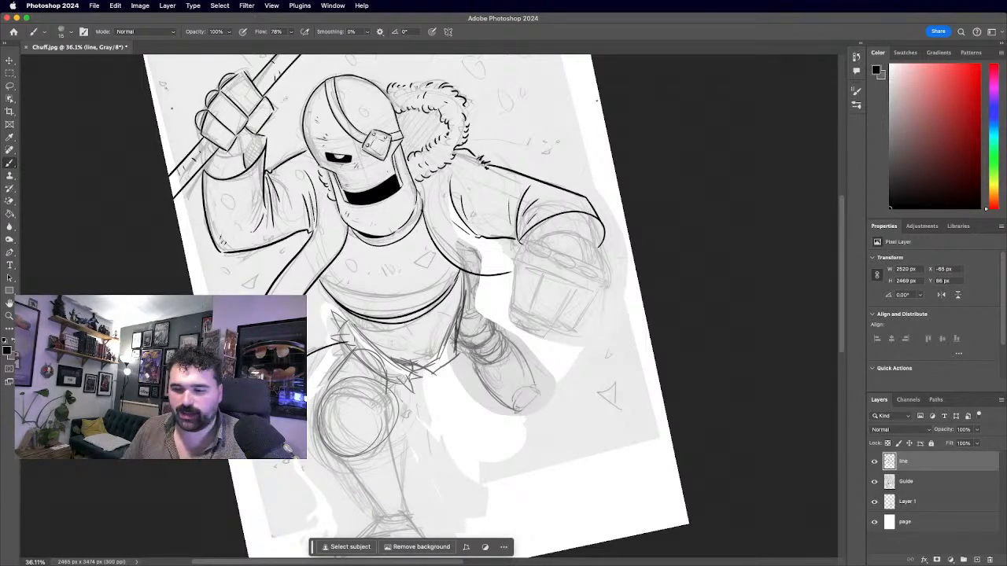
pyautogui.scroll(3, 424, 306)
pyautogui.scroll(3, 425, 307)
pyautogui.scroll(1, 375, 298)
pyautogui.moveTo(455, 241); pyautogui.dragTo(378, 348)
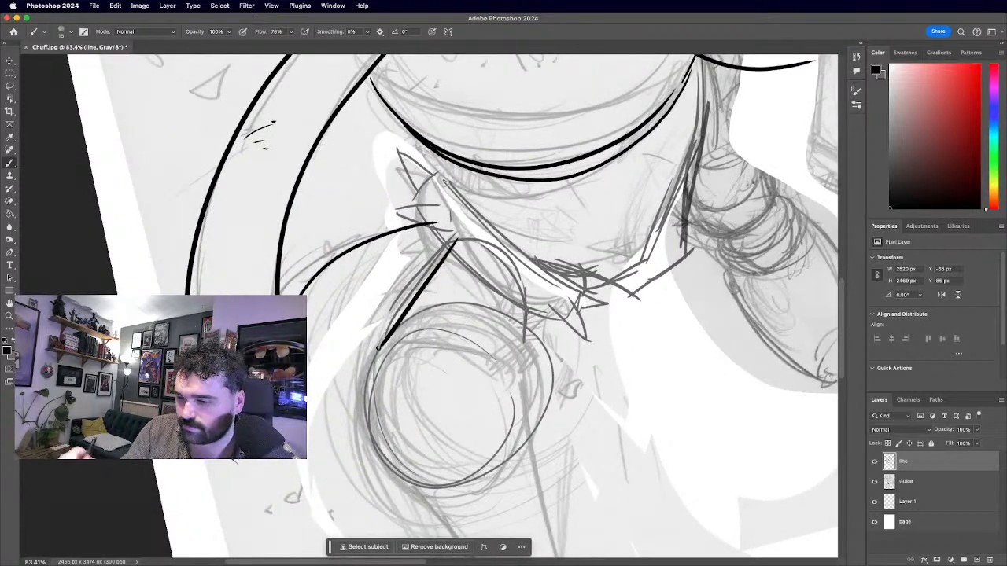
# Try to ink the curved inner edge of the front thigh, arching from the waist point down toward the knee circle.
pyautogui.moveTo(459, 238)
pyautogui.mouseDown()
pyautogui.moveTo(505, 256)
pyautogui.moveTo(526, 310)
pyautogui.mouseUp()
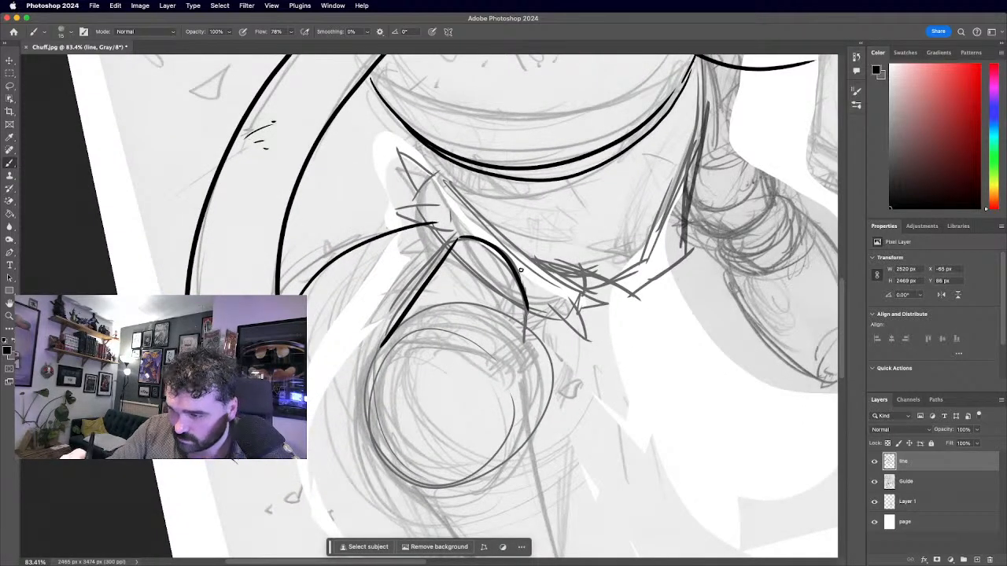
pyautogui.press('super+z')
pyautogui.moveTo(462, 237); pyautogui.dragTo(505, 288)
pyautogui.press('super+z')
pyautogui.moveTo(461, 236); pyautogui.dragTo(491, 235)
pyautogui.press('super+z')
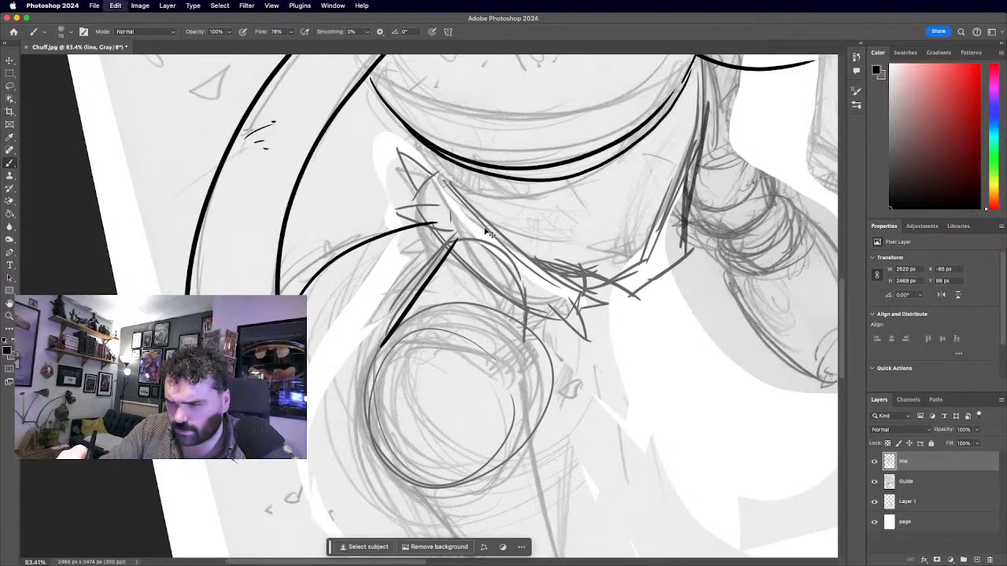
# Try inking the straight outer line of the bent thigh from the hip down to the knee circle.
pyautogui.press('super+z')
pyautogui.click(120, 7)
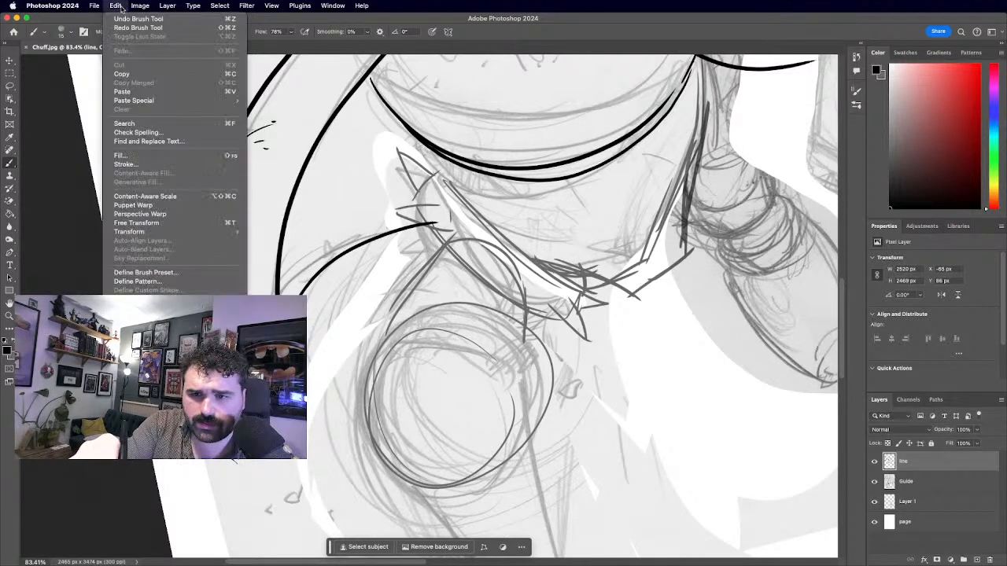
pyautogui.click(146, 29)
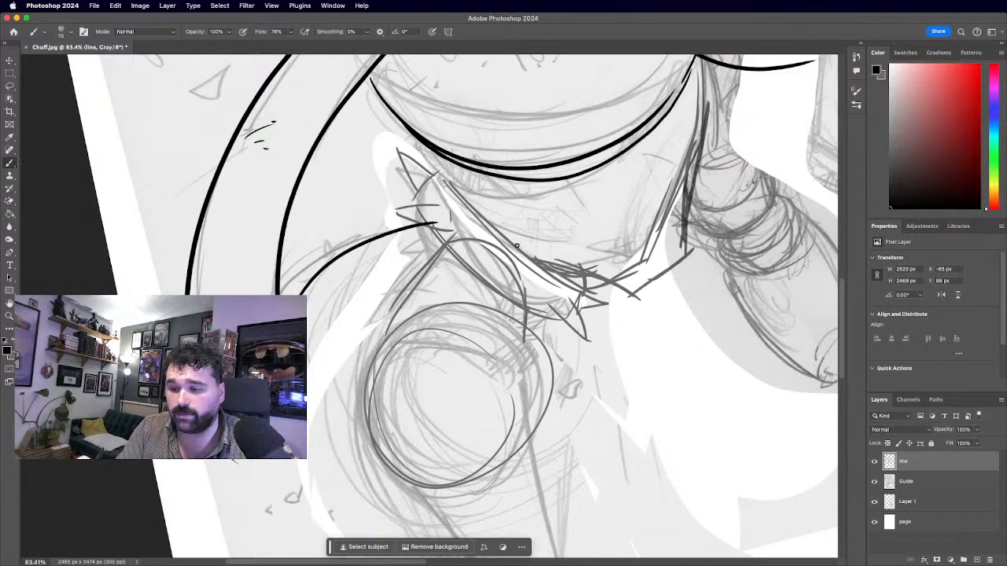
pyautogui.moveTo(467, 239); pyautogui.dragTo(382, 337)
pyautogui.press('super+z')
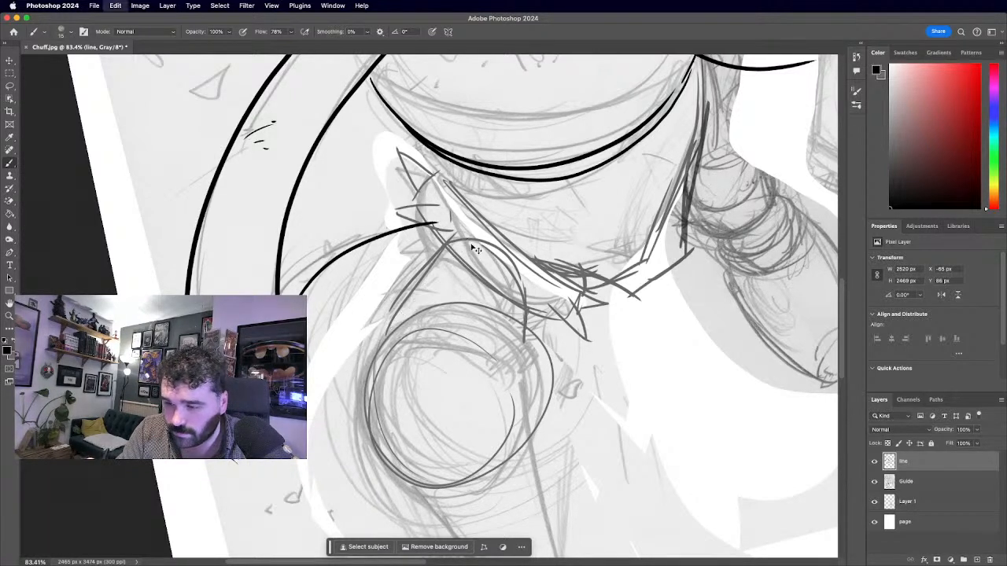
pyautogui.moveTo(466, 241); pyautogui.dragTo(395, 342)
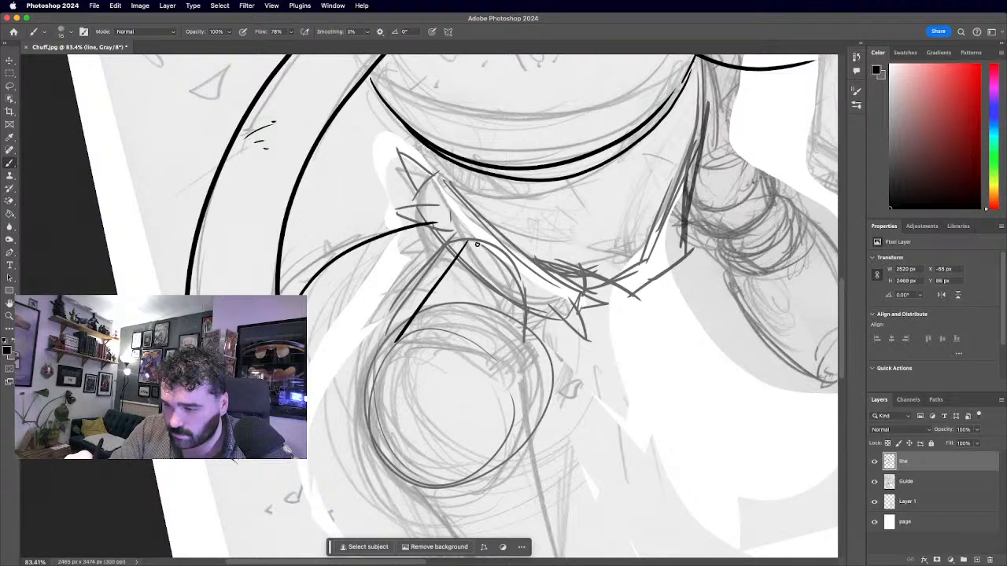
pyautogui.press('super+z')
# Try inking the thigh as two side lines joined by a rounded top, and undo those strokes.
pyautogui.moveTo(476, 243); pyautogui.dragTo(407, 319)
pyautogui.moveTo(521, 277); pyautogui.dragTo(526, 340)
pyautogui.moveTo(480, 240); pyautogui.dragTo(519, 280)
pyautogui.press('super+z')
pyautogui.moveTo(481, 245)
pyautogui.mouseDown()
pyautogui.moveTo(506, 253)
pyautogui.moveTo(521, 280)
pyautogui.mouseUp()
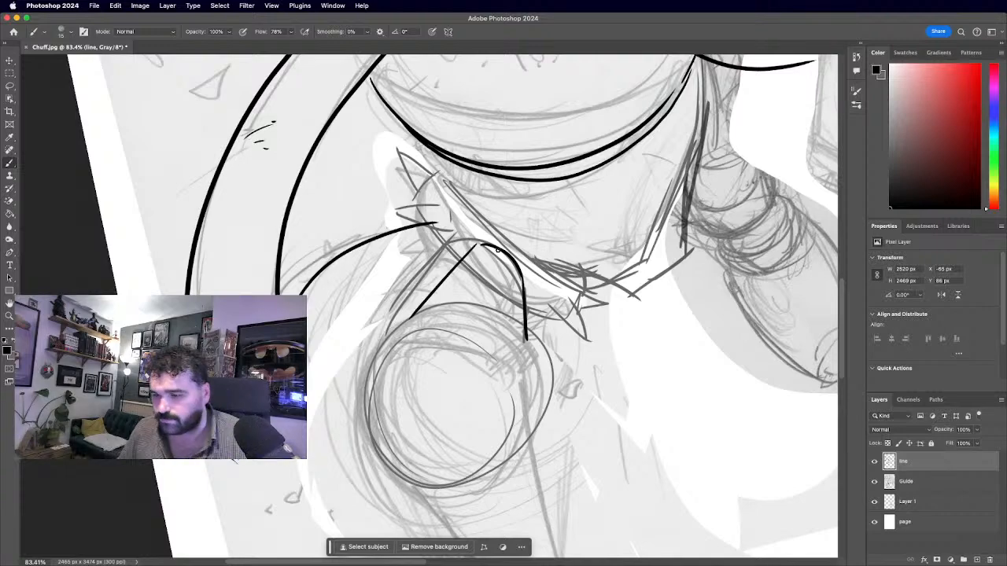
pyautogui.press('super+0')
pyautogui.scroll(8, 427, 302)
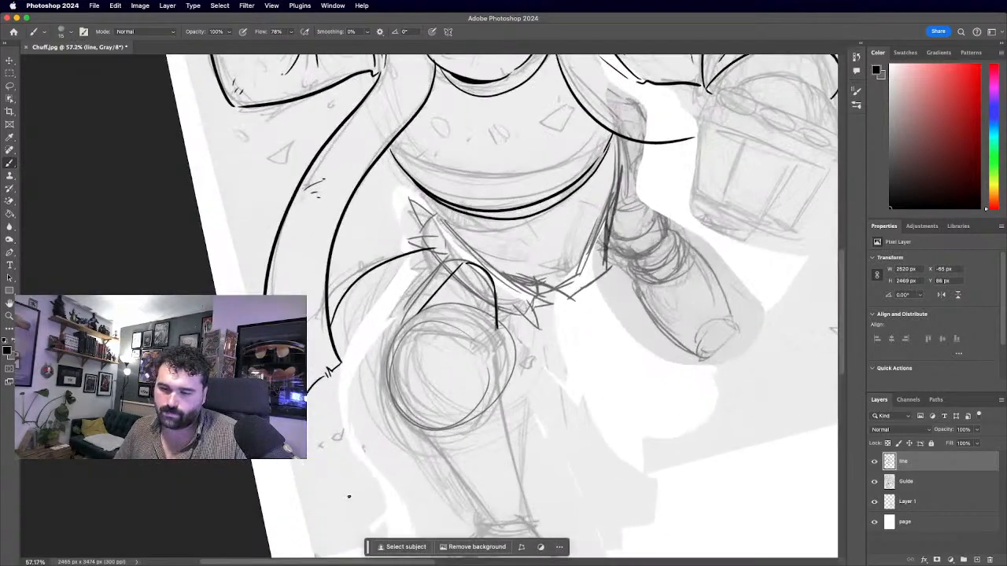
pyautogui.press('super+z')
pyautogui.press('super+z')
pyautogui.press('super+z')
pyautogui.press('super+z')
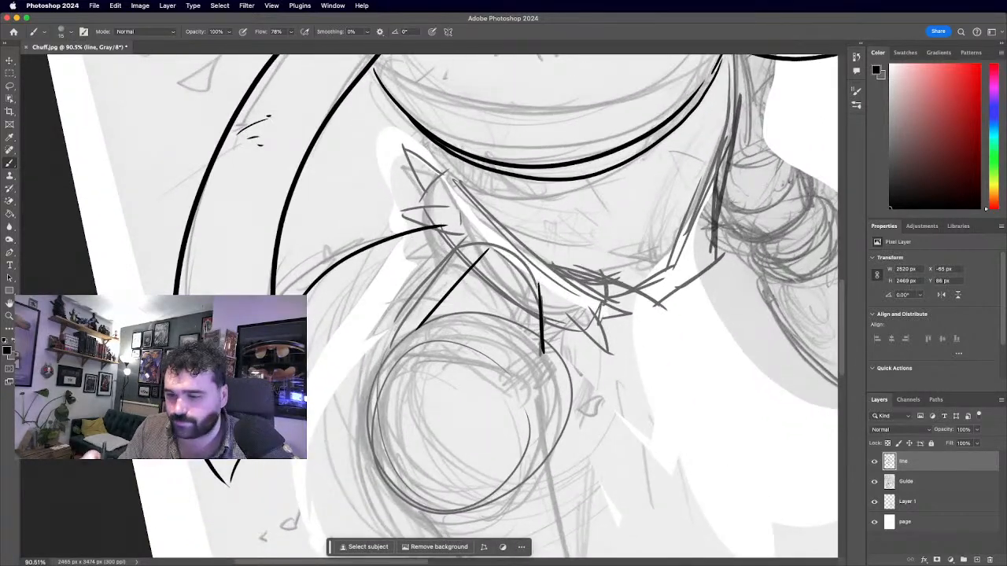
# Ink the bent leg's thigh with a rounded top and two sides running down to the knee circle.
pyautogui.moveTo(476, 246); pyautogui.dragTo(393, 355)
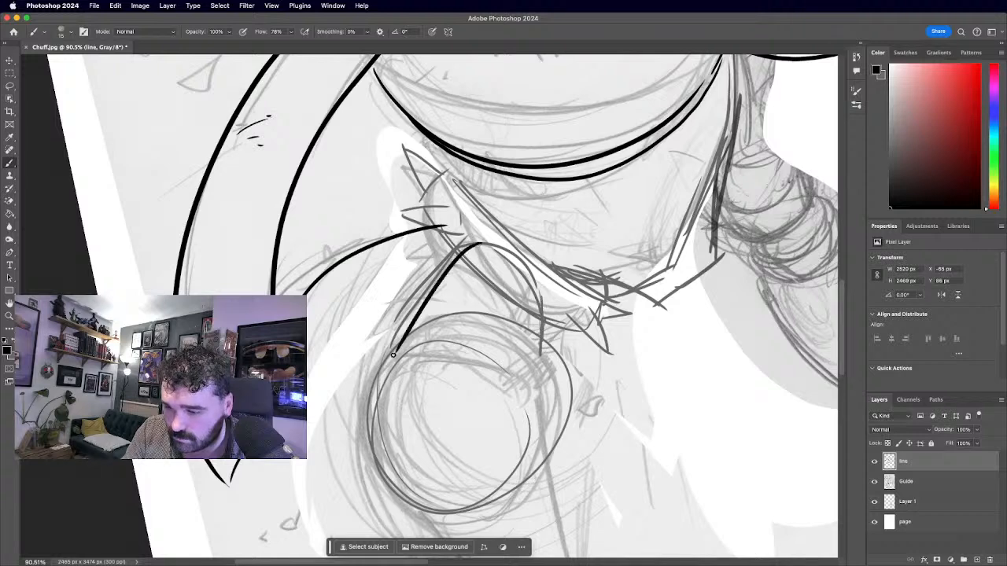
pyautogui.moveTo(507, 250); pyautogui.dragTo(540, 355)
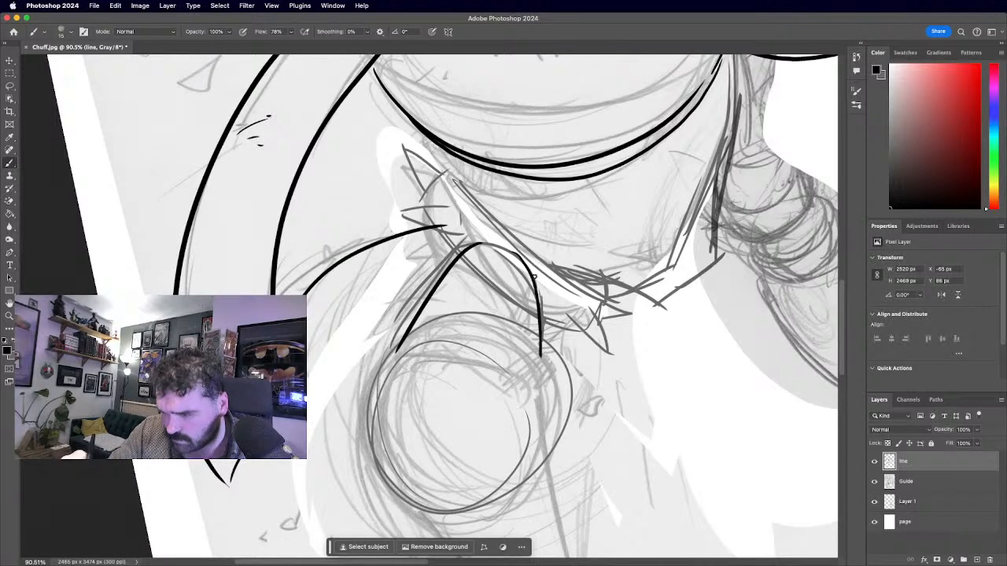
pyautogui.press('super+minus')
pyautogui.scroll(-3, 429, 307)
pyautogui.scroll(5, 428, 307)
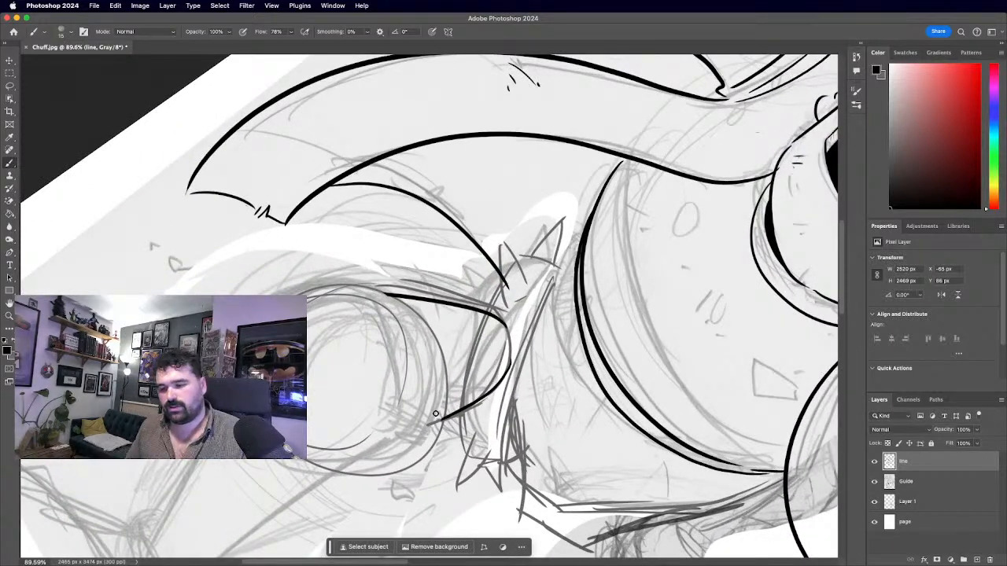
# Ink the outer side and underside of the round knee joint, starting from the thigh's outer line.
pyautogui.moveTo(436, 414); pyautogui.dragTo(354, 413)
pyautogui.moveTo(287, 293); pyautogui.dragTo(317, 397)
pyautogui.scroll(1, 336, 458)
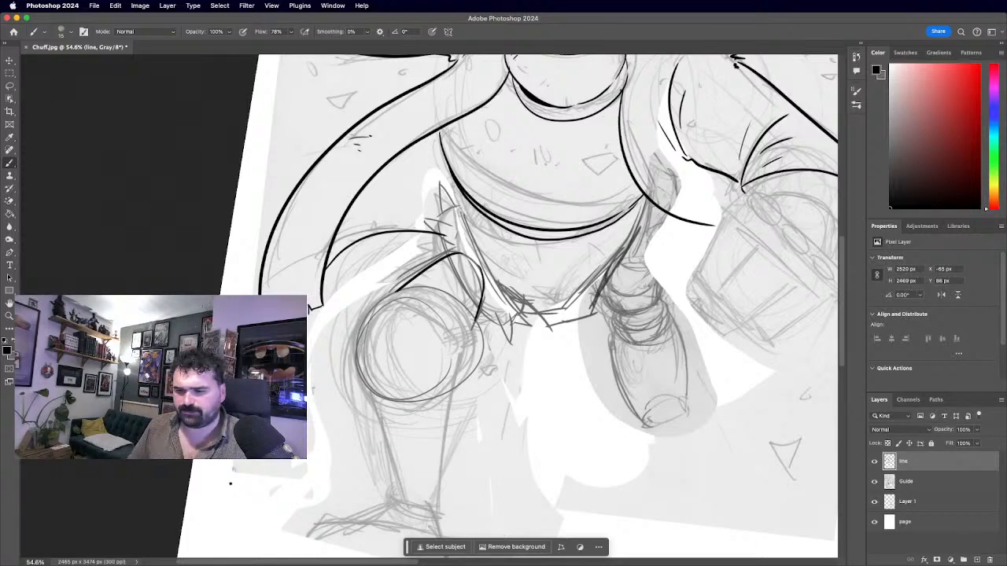
pyautogui.scroll(3, 375, 405)
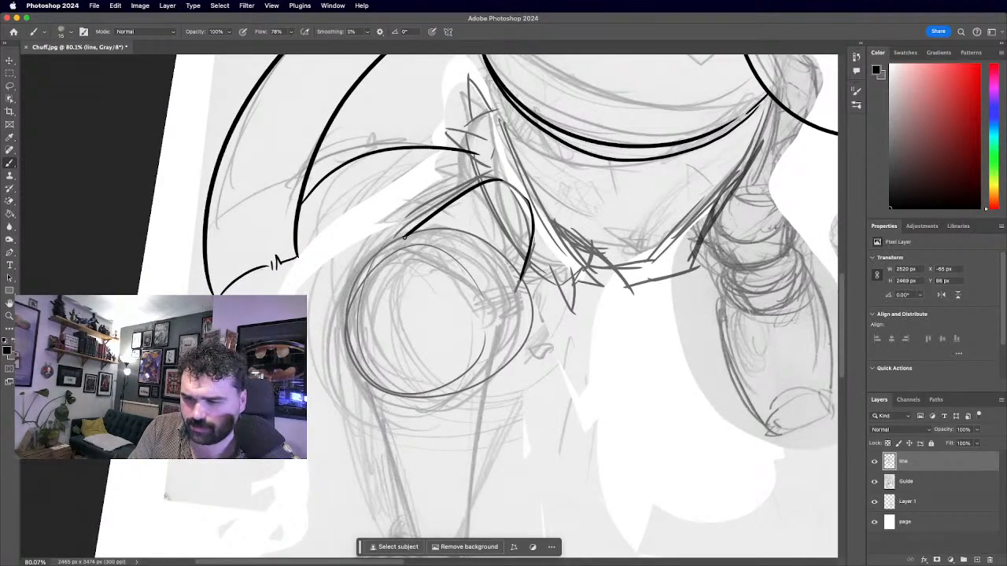
pyautogui.moveTo(403, 238); pyautogui.dragTo(383, 382)
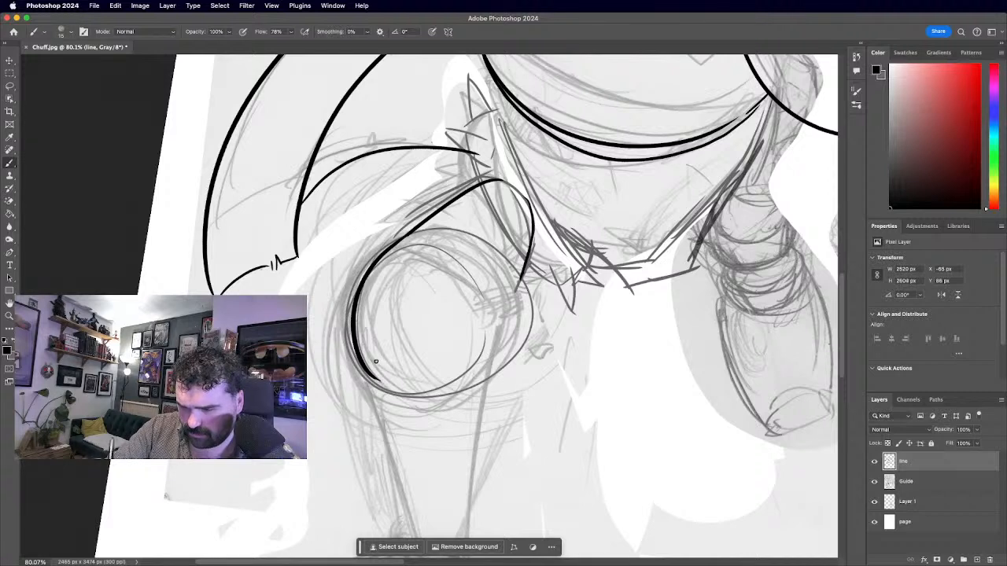
pyautogui.moveTo(367, 369)
pyautogui.mouseDown()
pyautogui.moveTo(389, 384)
pyautogui.moveTo(465, 386)
pyautogui.mouseUp()
pyautogui.hotkey('ctrl', 'z')
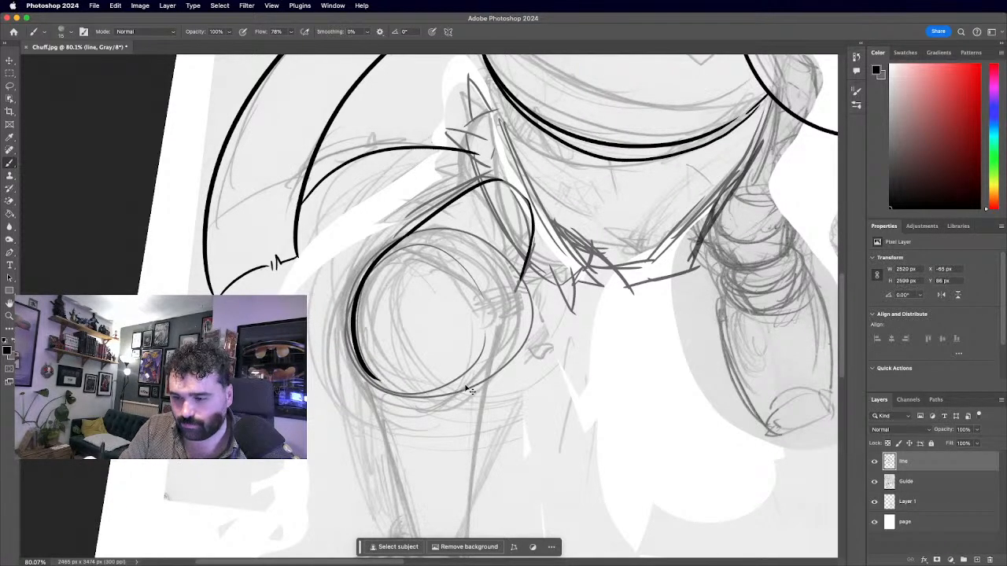
pyautogui.hotkey('ctrl', 'z')
pyautogui.moveTo(406, 236)
pyautogui.mouseDown()
pyautogui.moveTo(356, 281)
pyautogui.moveTo(387, 391)
pyautogui.moveTo(433, 391)
pyautogui.moveTo(479, 356)
pyautogui.mouseUp()
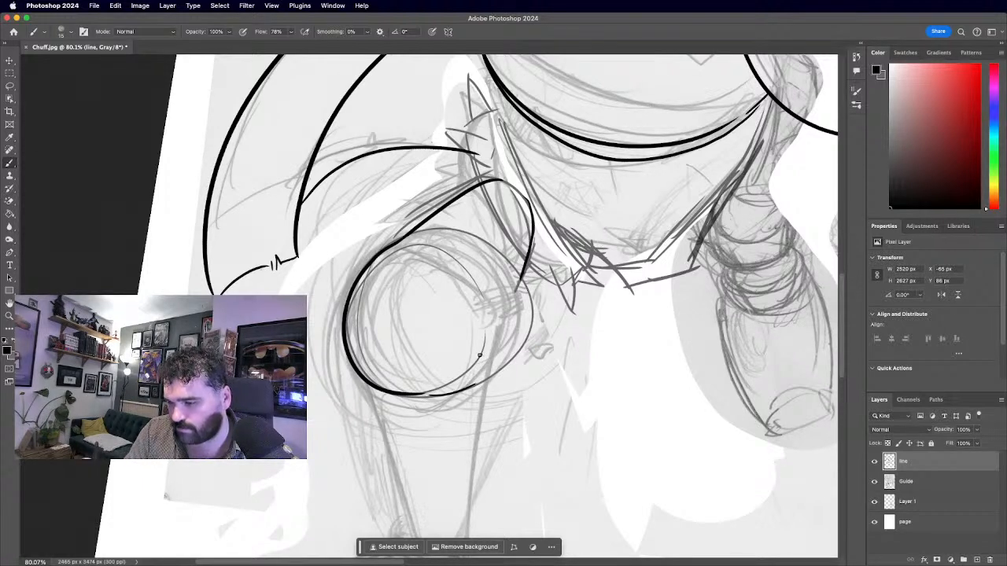
# Close the knee joint's circle by inking its inner side and its top arc beneath the thigh.
pyautogui.moveTo(521, 280)
pyautogui.mouseDown()
pyautogui.moveTo(489, 376)
pyautogui.moveTo(450, 398)
pyautogui.mouseUp()
pyautogui.press('super+z')
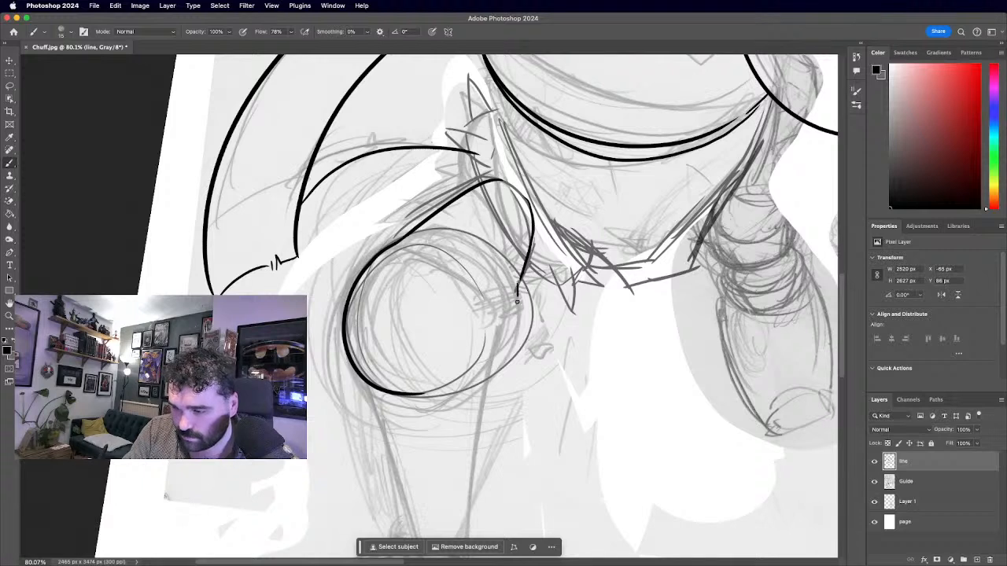
pyautogui.moveTo(517, 287); pyautogui.dragTo(422, 396)
pyautogui.moveTo(400, 243)
pyautogui.mouseDown()
pyautogui.moveTo(515, 283)
pyautogui.moveTo(519, 300)
pyautogui.mouseUp()
pyautogui.press('super+z')
pyautogui.moveTo(404, 241)
pyautogui.mouseDown()
pyautogui.moveTo(504, 258)
pyautogui.moveTo(516, 292)
pyautogui.mouseUp()
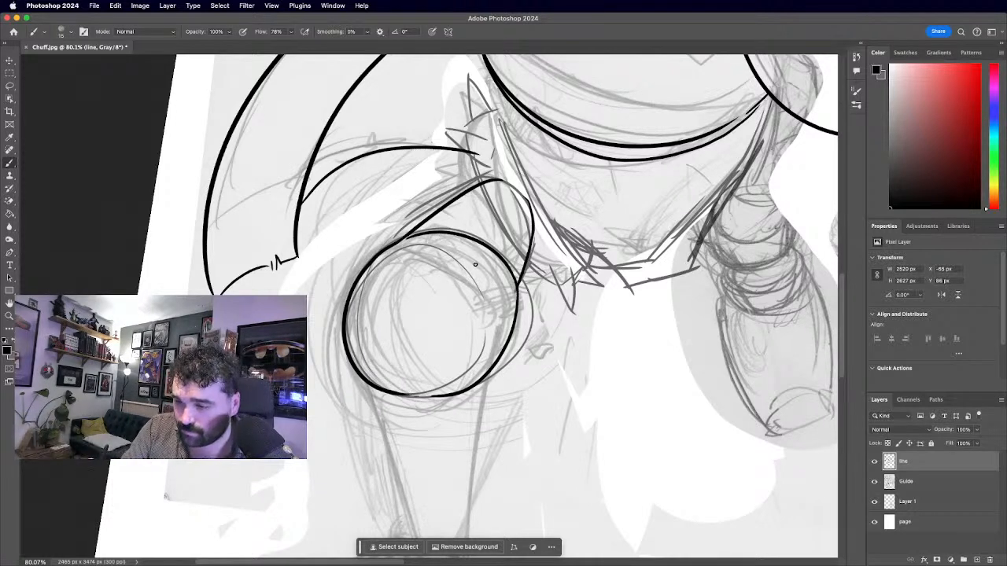
# Ink a curved line across the knee circle near its inner edge and a narrow oval inside that section.
pyautogui.moveTo(489, 257); pyautogui.dragTo(466, 379)
pyautogui.press('super+z')
pyautogui.moveTo(501, 264); pyautogui.dragTo(442, 395)
pyautogui.press('super+z')
pyautogui.moveTo(501, 264)
pyautogui.mouseDown()
pyautogui.moveTo(454, 338)
pyautogui.moveTo(461, 393)
pyautogui.mouseUp()
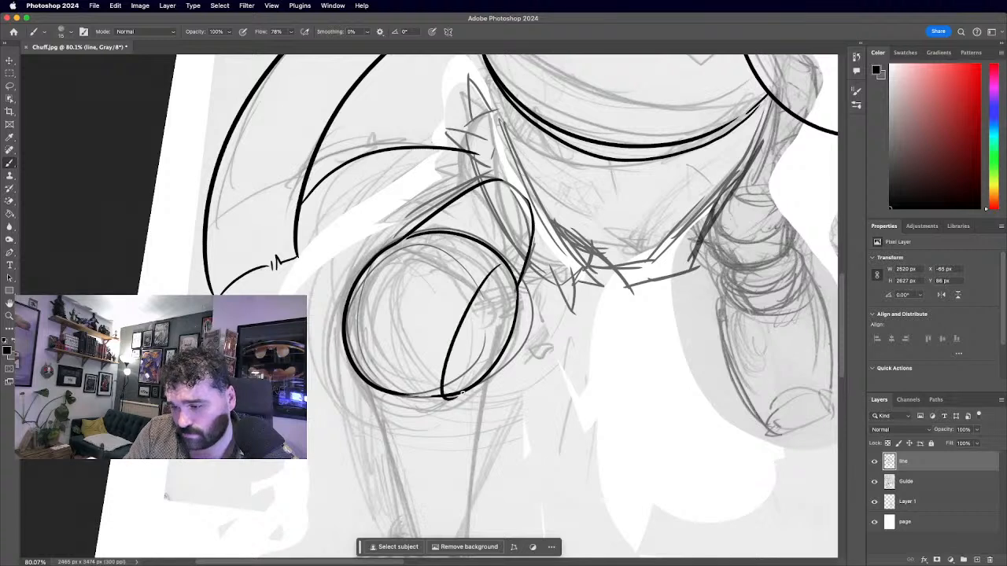
pyautogui.press('super+z')
pyautogui.moveTo(501, 262); pyautogui.dragTo(447, 390)
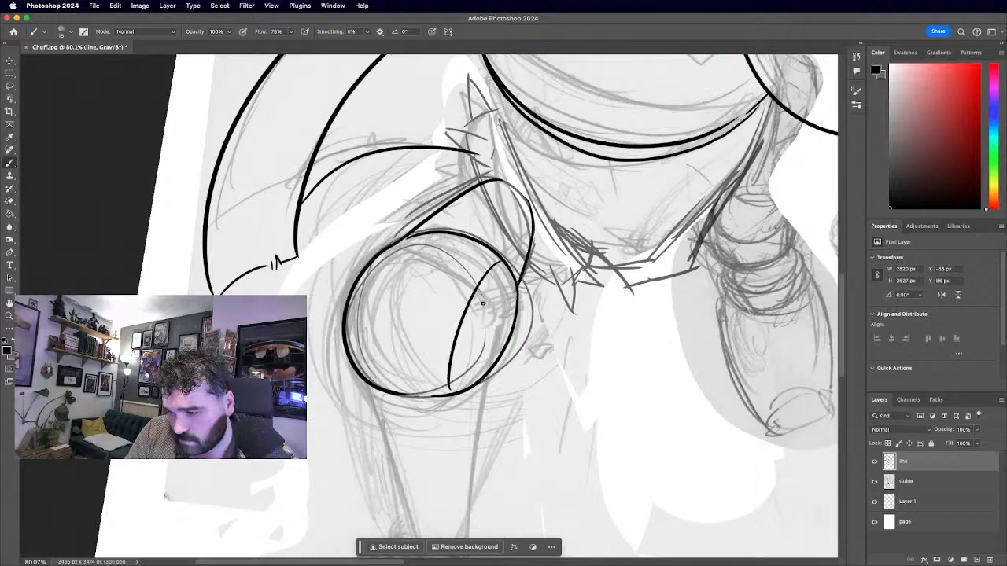
pyautogui.moveTo(496, 284); pyautogui.dragTo(488, 289)
# Ink the shin's two tapering side lines from the underside of the knee circle down to the ankle.
pyautogui.scroll(-5, 487, 290)
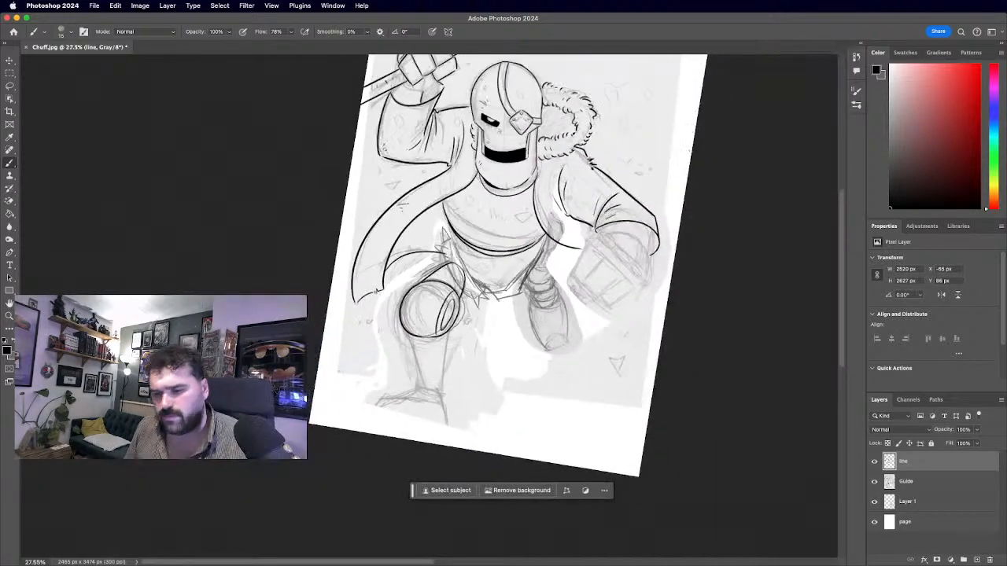
pyautogui.scroll(1, 443, 236)
pyautogui.scroll(-2, 428, 306)
pyautogui.scroll(4, 428, 330)
pyautogui.scroll(3, 409, 353)
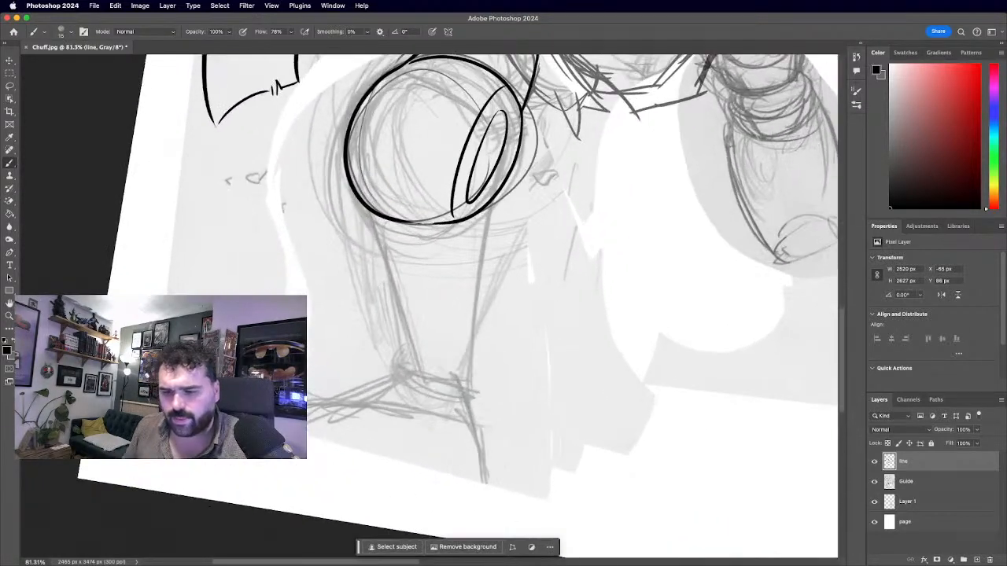
pyautogui.moveTo(371, 213); pyautogui.dragTo(412, 362)
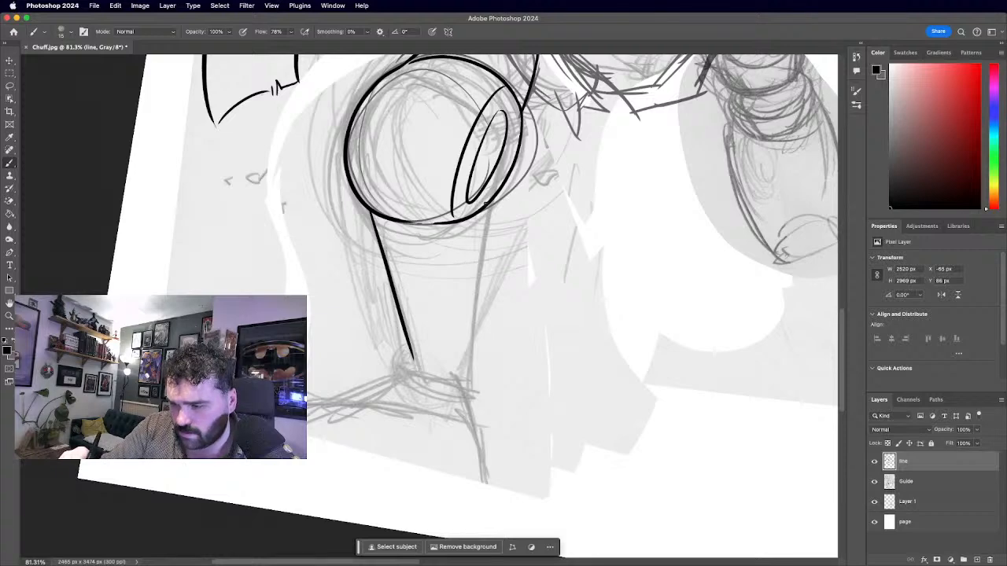
pyautogui.moveTo(486, 202); pyautogui.dragTo(475, 382)
pyautogui.scroll(-5, 475, 383)
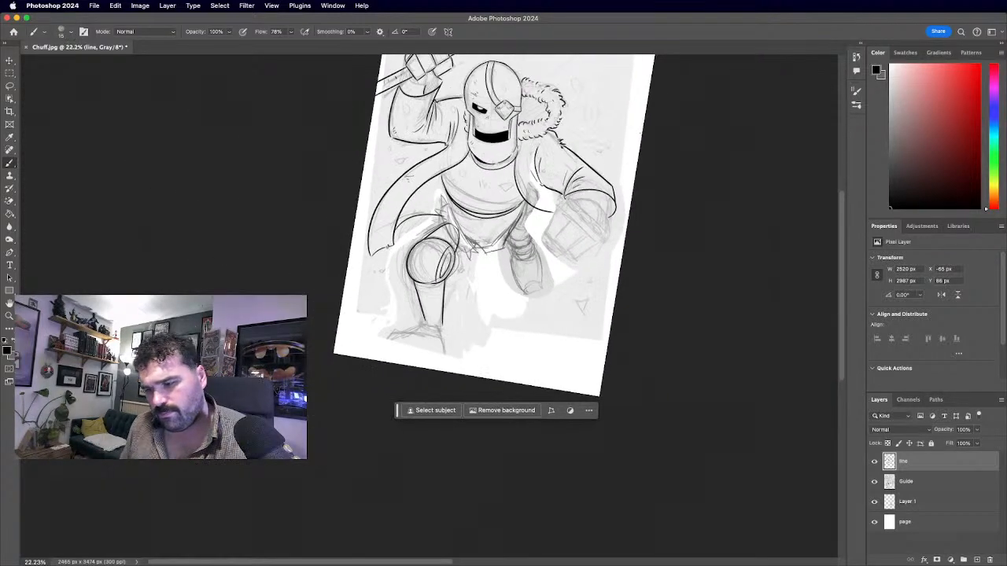
pyautogui.scroll(4, 325, 476)
pyautogui.press('cmd+z')
pyautogui.moveTo(469, 232); pyautogui.dragTo(453, 373)
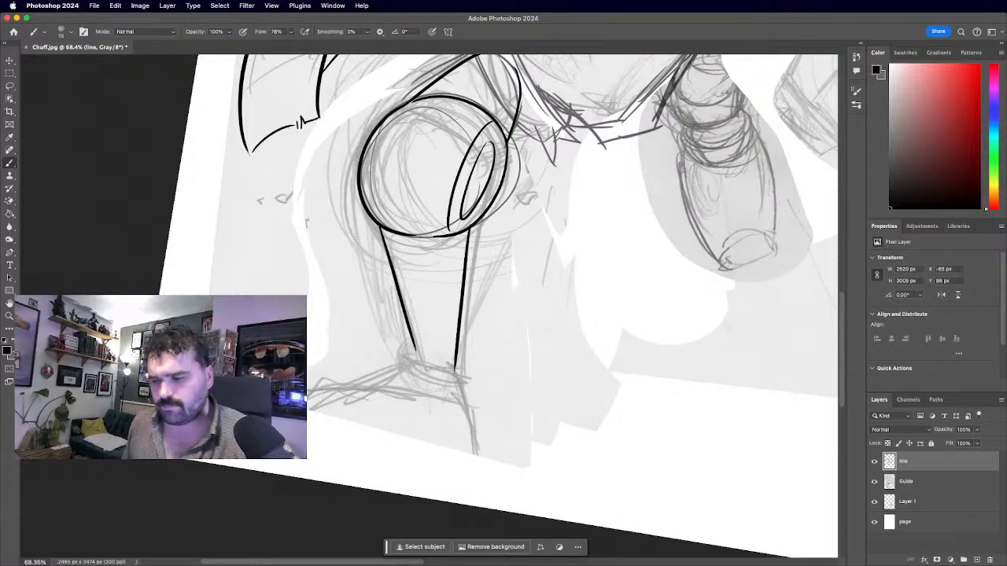
# Ink the edges of the band around the top of the bent leg, including its short end and long pelvis-side line.
pyautogui.scroll(-5, 454, 373)
pyautogui.scroll(3, 330, 377)
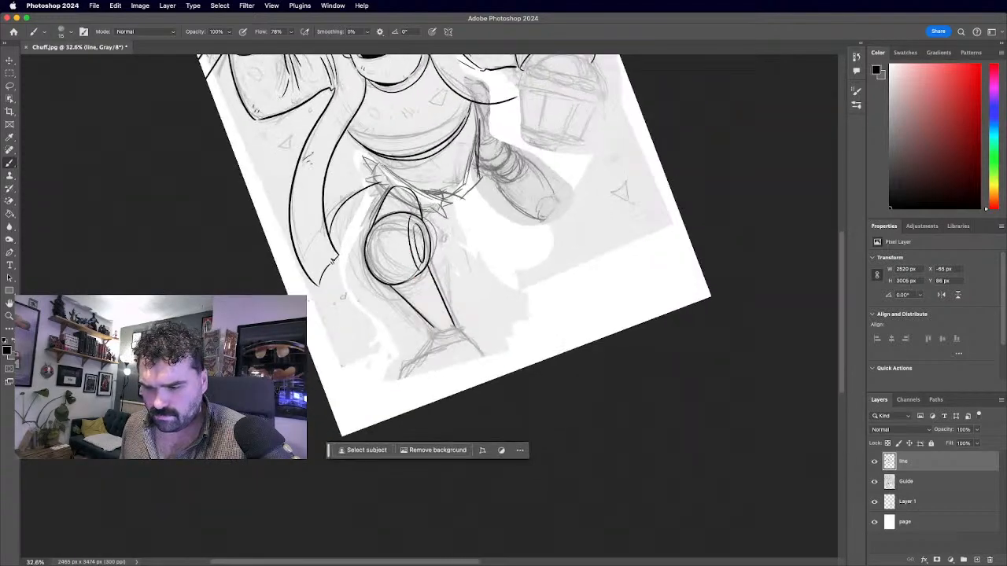
pyautogui.scroll(5, 409, 291)
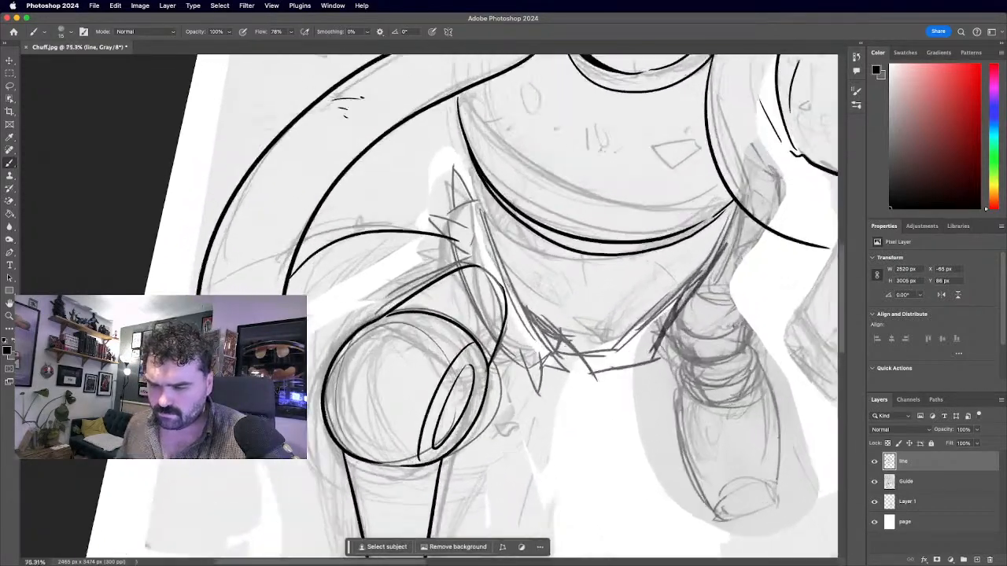
pyautogui.scroll(3, 425, 305)
pyautogui.moveTo(458, 210); pyautogui.dragTo(471, 250)
pyautogui.moveTo(531, 364); pyautogui.dragTo(568, 397)
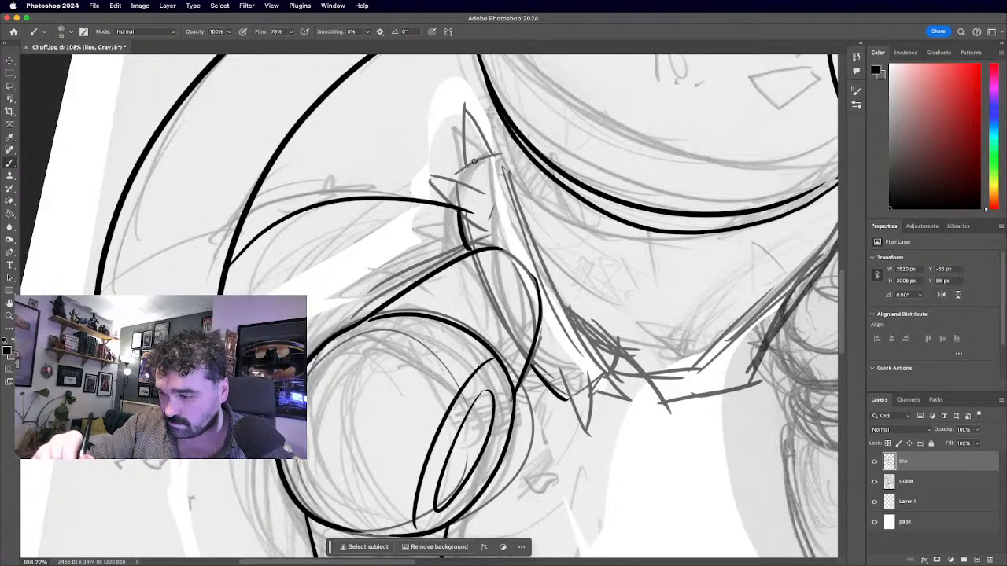
pyautogui.moveTo(458, 176)
pyautogui.mouseDown()
pyautogui.moveTo(505, 156)
pyautogui.moveTo(563, 303)
pyautogui.moveTo(591, 339)
pyautogui.mouseUp()
pyautogui.moveTo(612, 375); pyautogui.dragTo(584, 335)
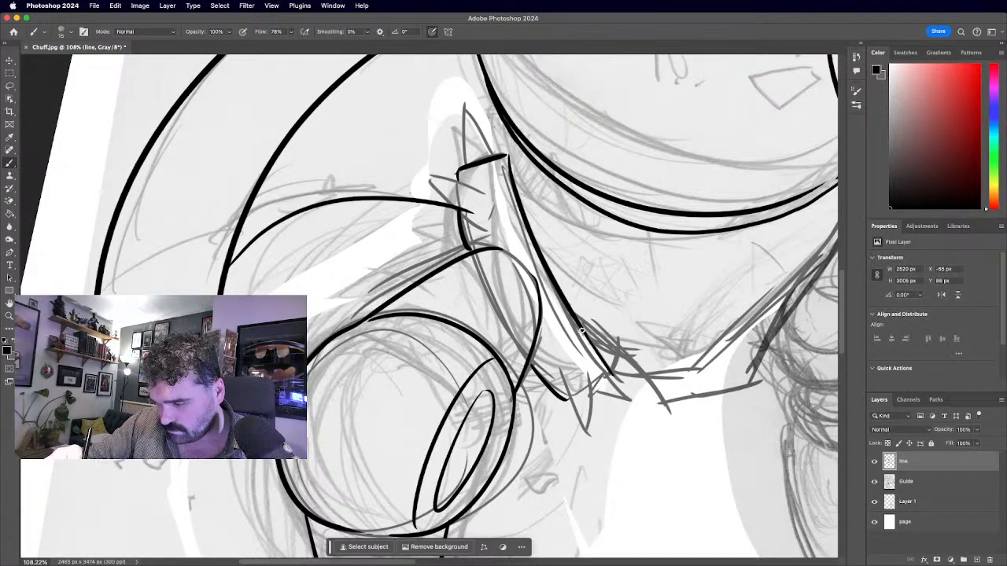
# Ink two pointed spikes at the upper end of the hip band, including the curved base of the side spike.
pyautogui.press('super+0')
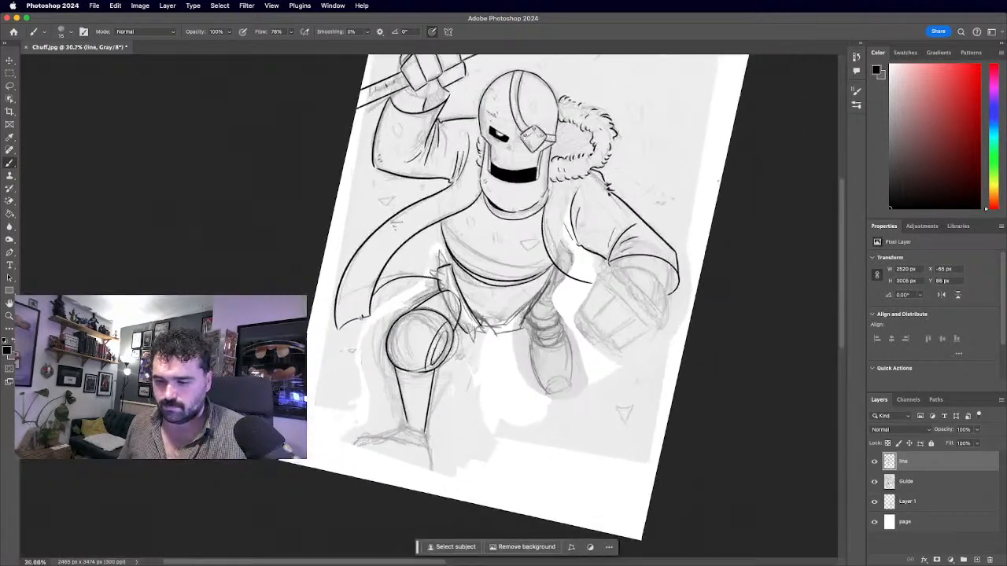
pyautogui.scroll(10, 430, 296)
pyautogui.scroll(4, 430, 306)
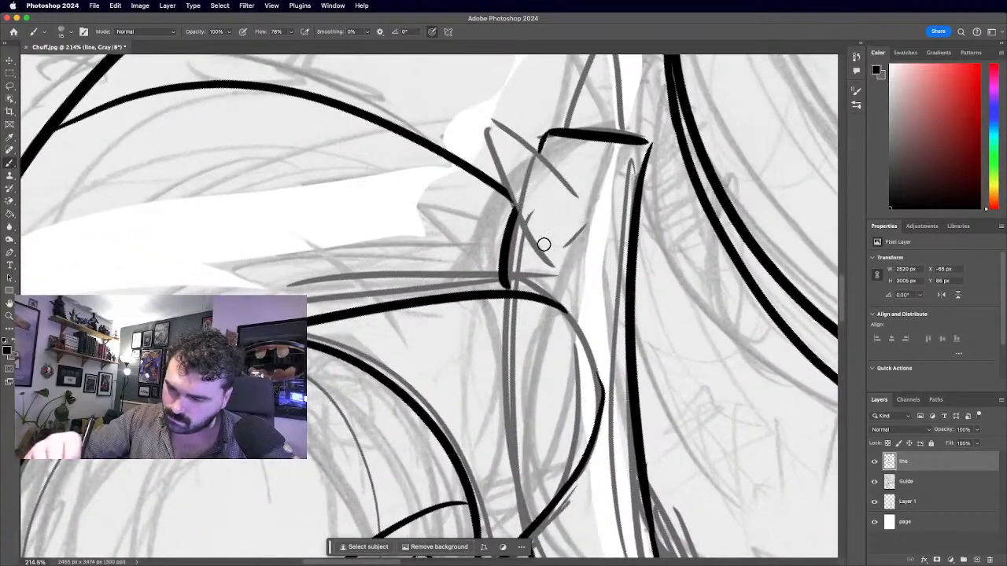
pyautogui.moveTo(485, 125)
pyautogui.mouseDown()
pyautogui.moveTo(551, 268)
pyautogui.moveTo(587, 184)
pyautogui.mouseUp()
pyautogui.moveTo(556, 262); pyautogui.dragTo(592, 192)
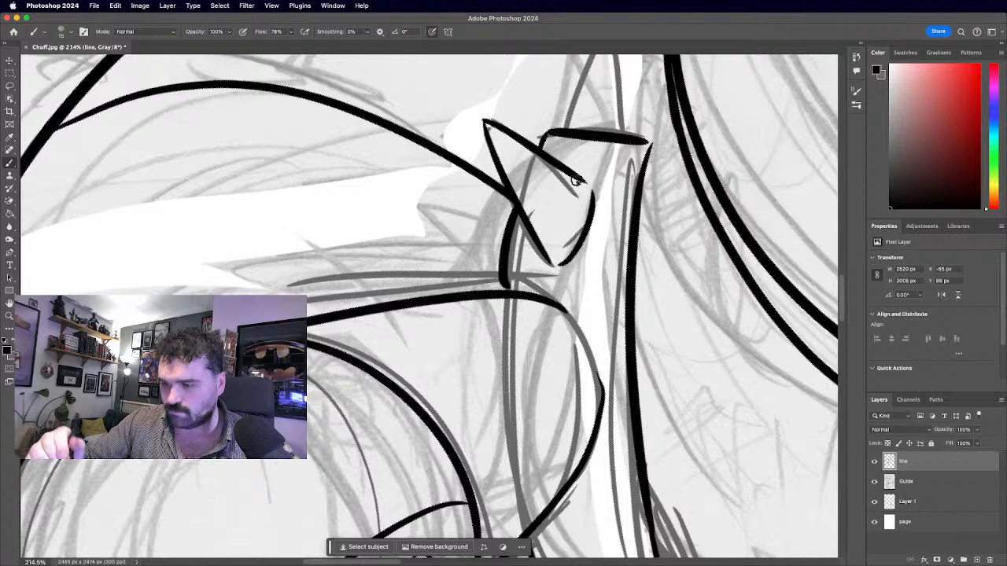
pyautogui.scroll(-3, 577, 180)
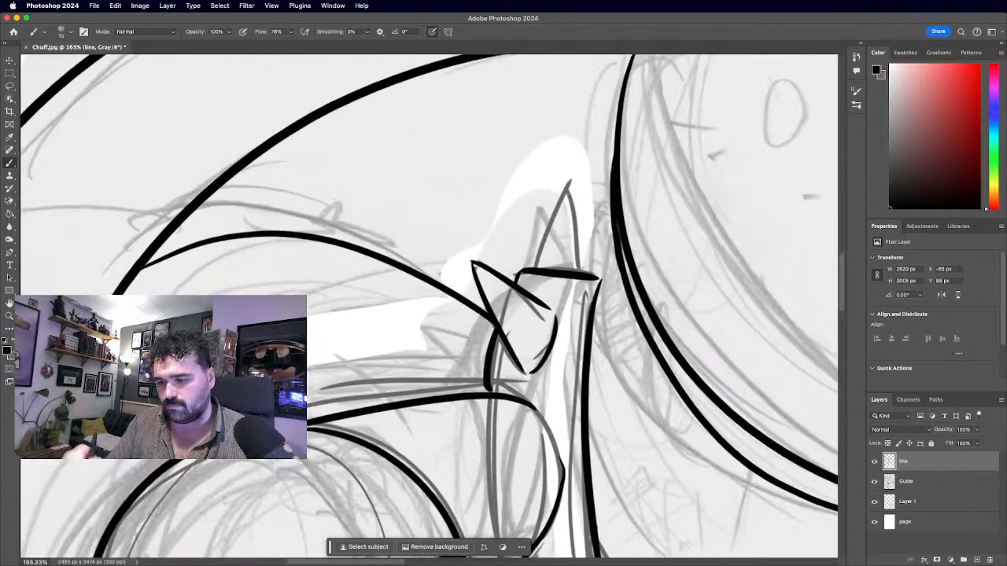
pyautogui.moveTo(533, 270)
pyautogui.mouseDown()
pyautogui.moveTo(570, 183)
pyautogui.moveTo(582, 272)
pyautogui.mouseUp()
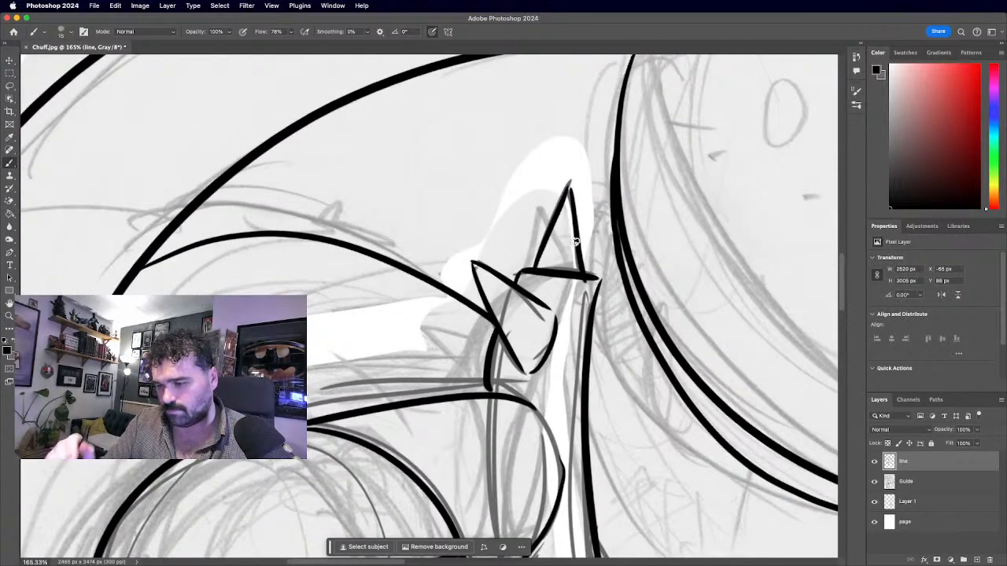
pyautogui.scroll(-5, 570, 166)
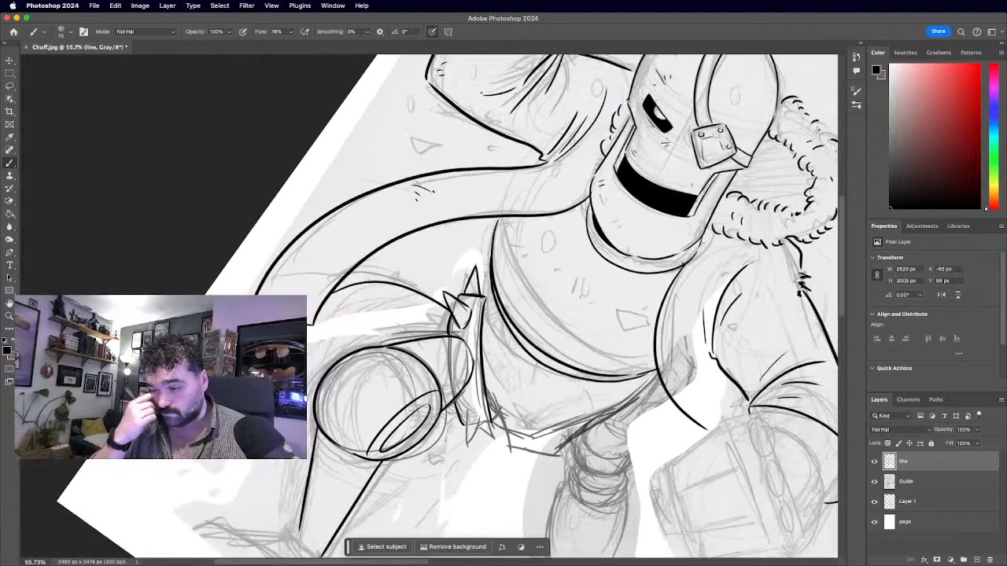
pyautogui.scroll(6, 344, 524)
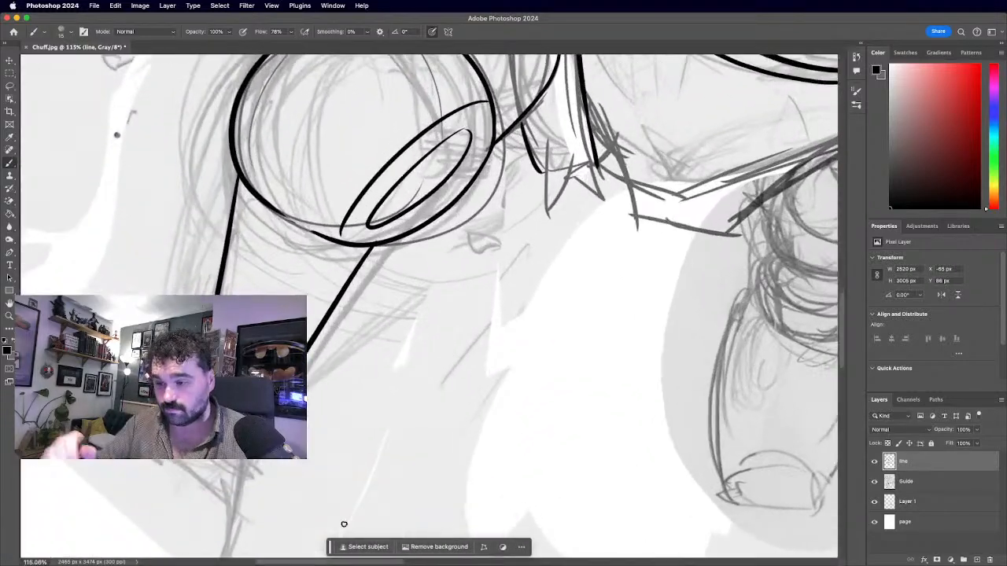
# Ink two pointed spikes at the lower end of the hip band, including the curved base of the larger spike.
pyautogui.moveTo(544, 123)
pyautogui.mouseDown()
pyautogui.moveTo(544, 206)
pyautogui.moveTo(582, 141)
pyautogui.moveTo(569, 139)
pyautogui.mouseUp()
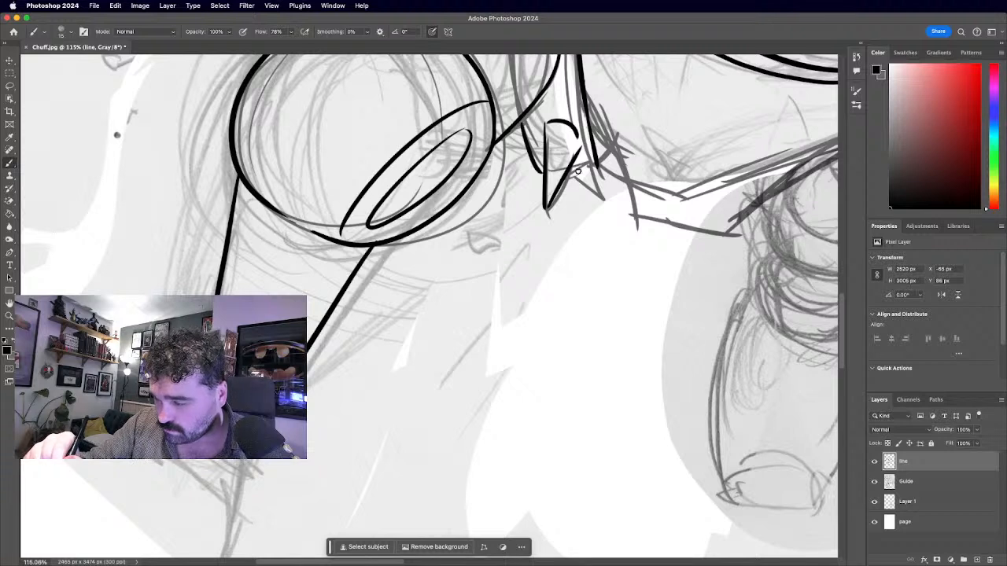
pyautogui.moveTo(567, 174)
pyautogui.mouseDown()
pyautogui.moveTo(587, 208)
pyautogui.moveTo(589, 159)
pyautogui.moveTo(598, 166)
pyautogui.mouseUp()
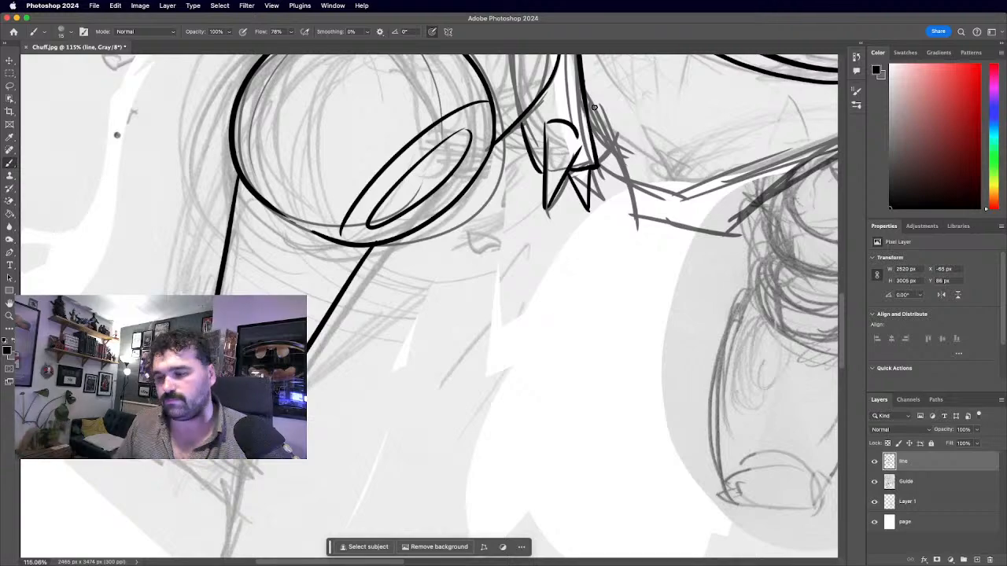
# Try to ink a second pelvis edge beside the hip band, its short end curve, and an extension past the lower spikes.
pyautogui.scroll(-10, 594, 107)
pyautogui.scroll(6, 406, 229)
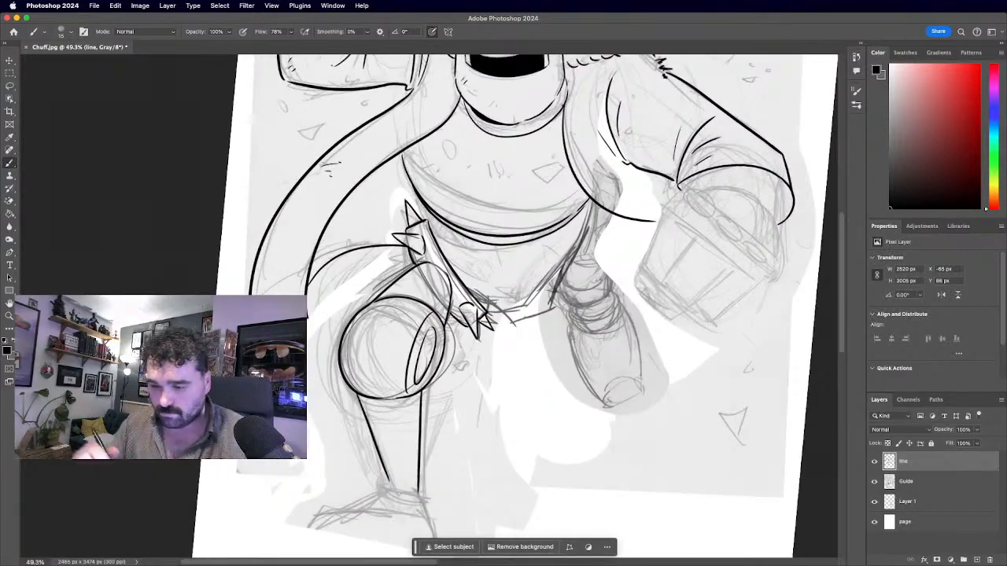
pyautogui.moveTo(430, 222); pyautogui.dragTo(480, 294)
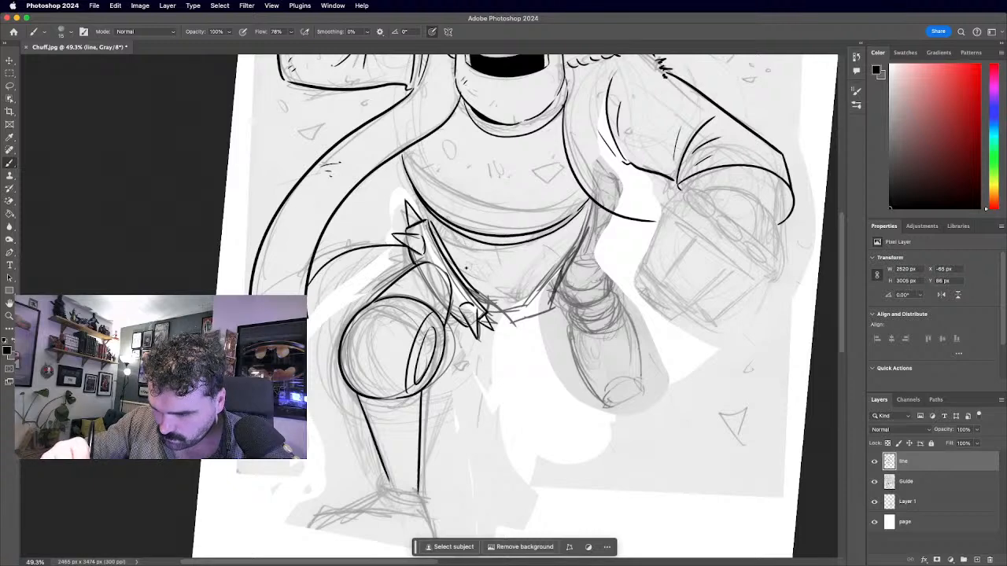
pyautogui.scroll(5, 421, 295)
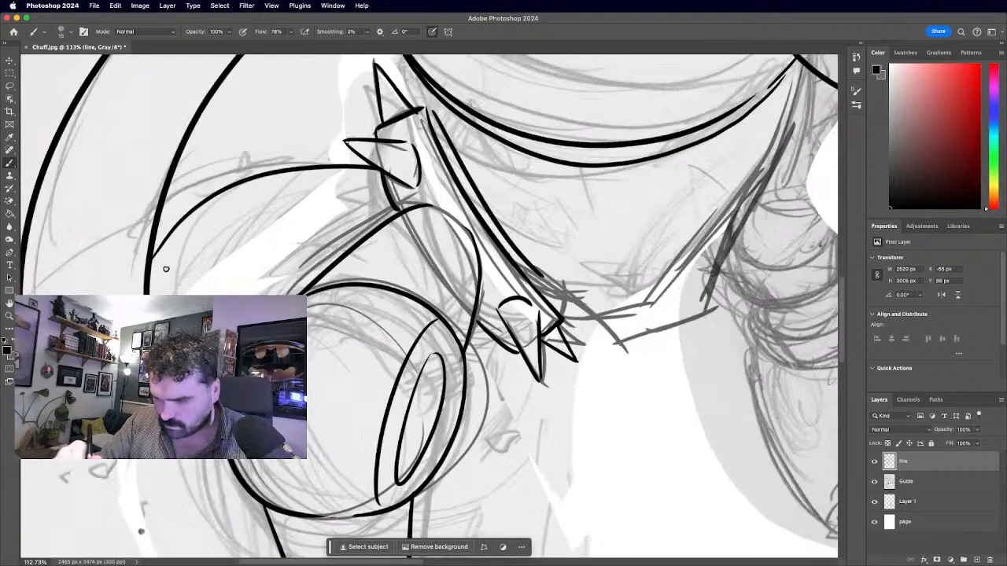
pyautogui.moveTo(563, 318); pyautogui.dragTo(559, 286)
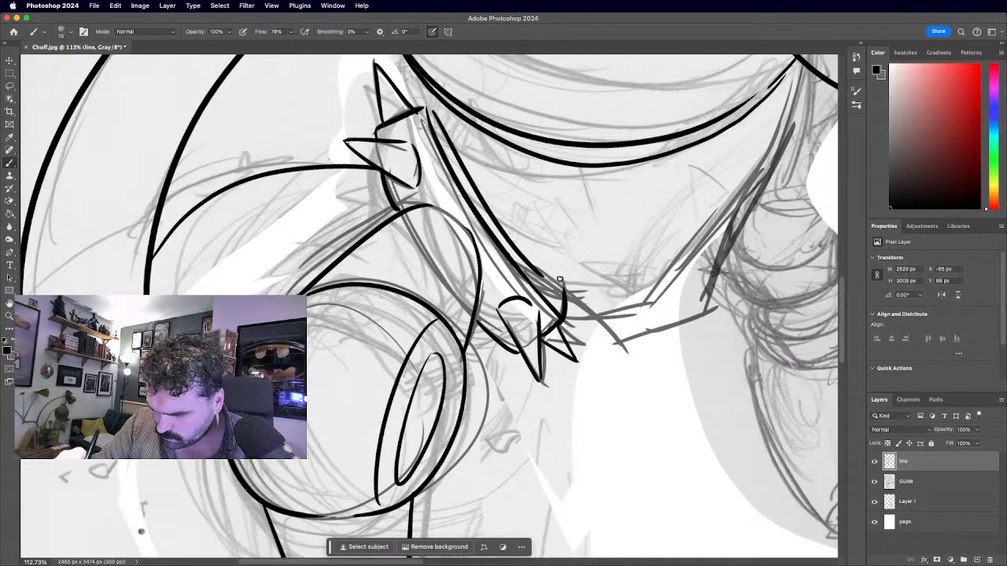
pyautogui.moveTo(524, 256); pyautogui.dragTo(586, 303)
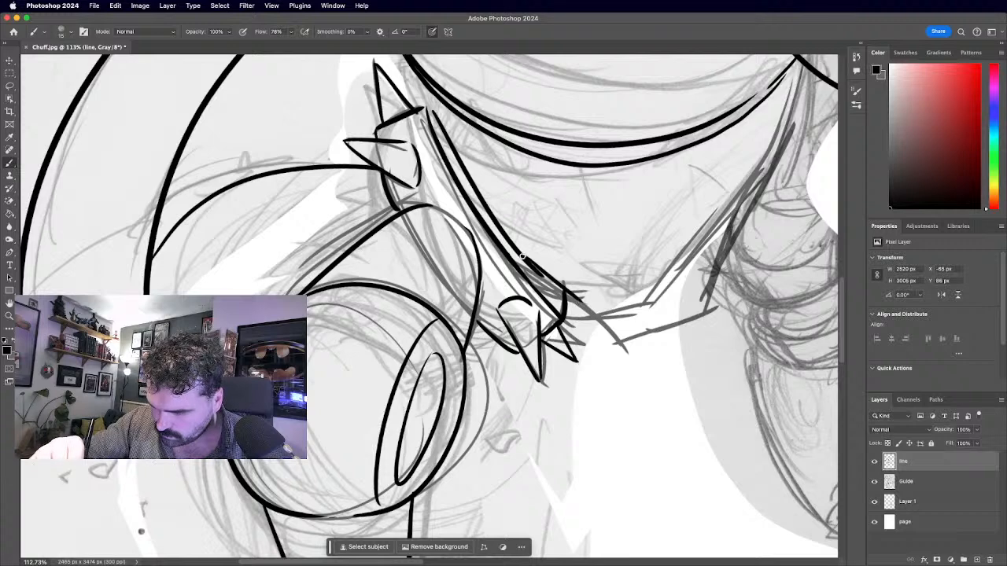
pyautogui.press('super+z')
pyautogui.moveTo(516, 248); pyautogui.dragTo(590, 310)
pyautogui.moveTo(547, 276); pyautogui.dragTo(609, 333)
pyautogui.moveTo(538, 272); pyautogui.dragTo(586, 312)
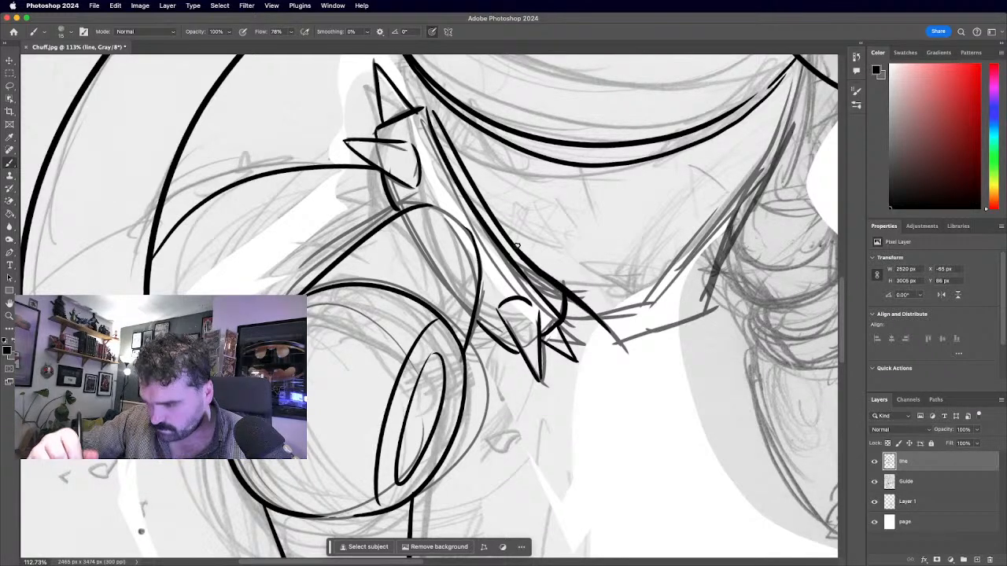
# Try to ink a short connecting line from the waist curve down to the hip band's upper end.
pyautogui.press('super+minus')
pyautogui.press('super+minus')
pyautogui.press('super+minus')
pyautogui.press('super+minus')
pyautogui.press('super+minus')
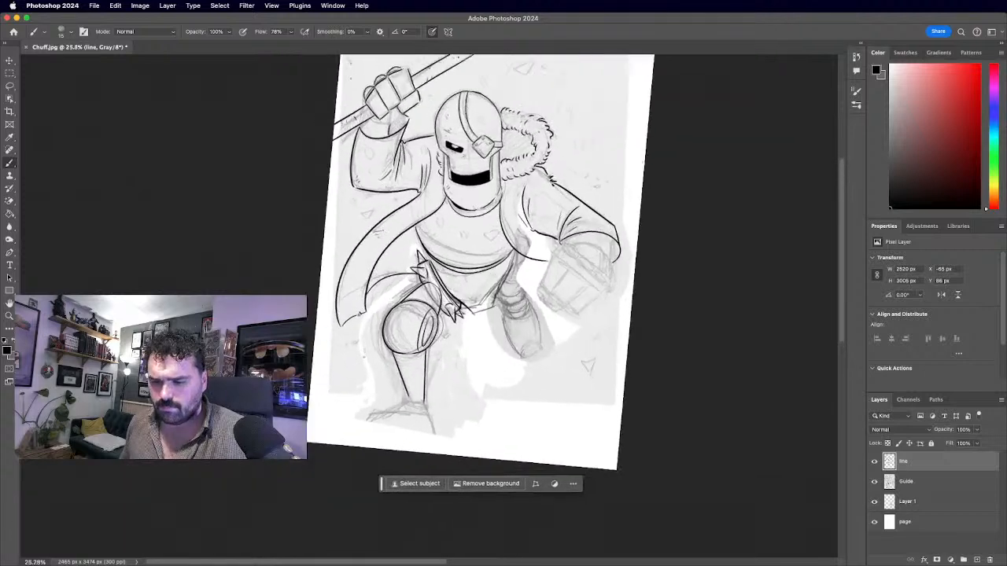
pyautogui.scroll(5, 426, 272)
pyautogui.moveTo(452, 203)
pyautogui.mouseDown()
pyautogui.moveTo(467, 248)
pyautogui.moveTo(450, 200)
pyautogui.moveTo(500, 293)
pyautogui.mouseUp()
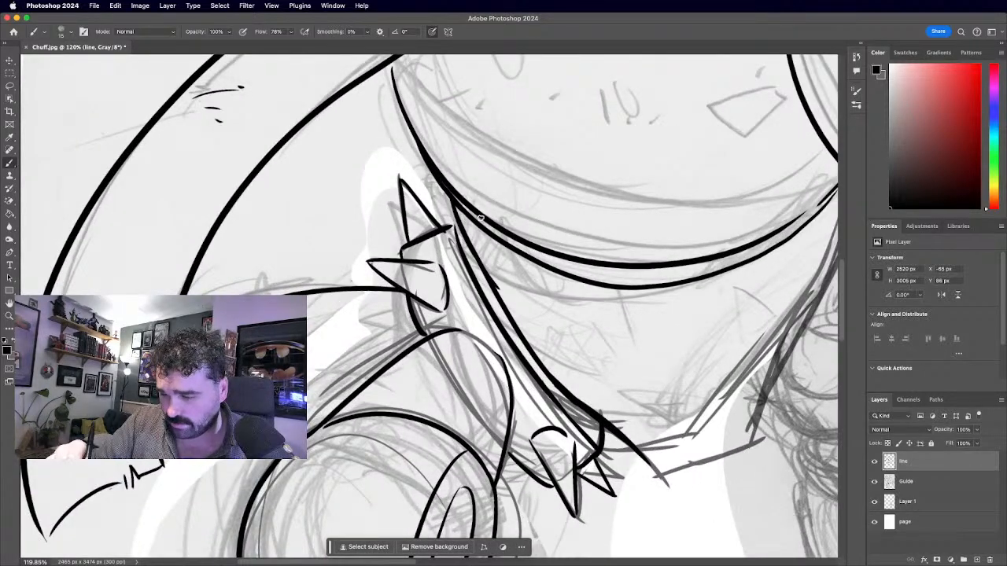
pyautogui.press('super+z')
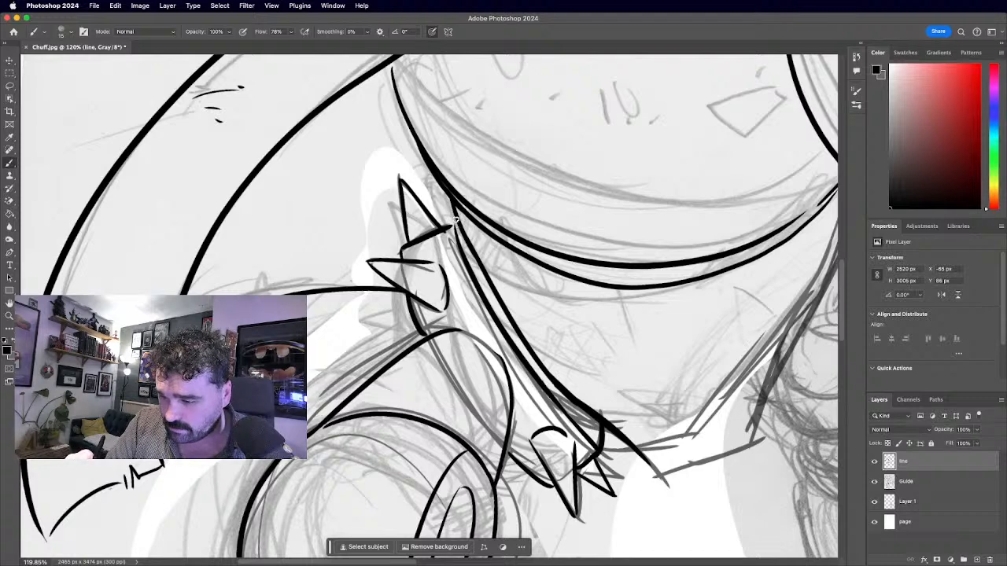
pyautogui.press('super+z')
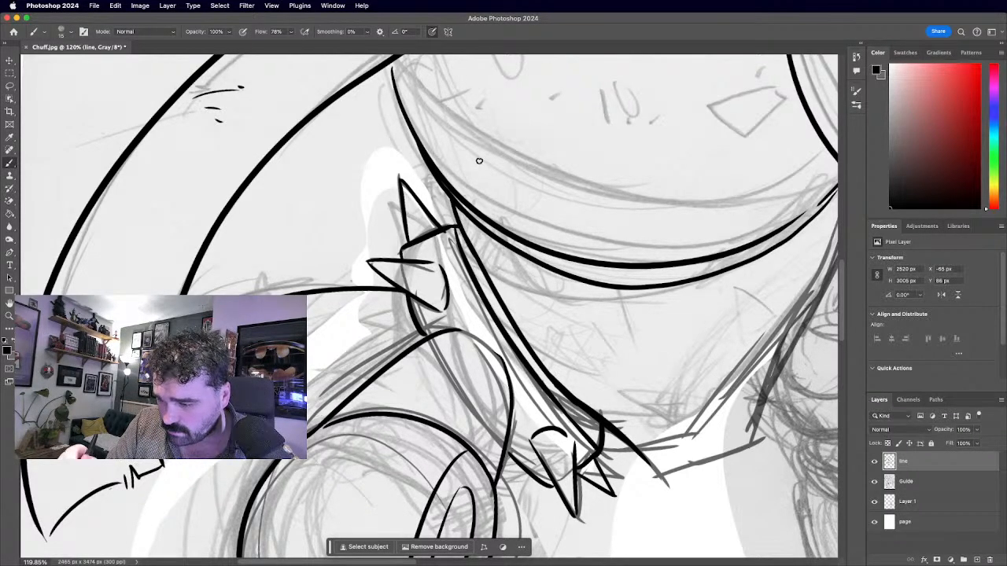
pyautogui.press('super+minus')
pyautogui.press('super+minus')
pyautogui.press('super+minus')
pyautogui.press('super+minus')
pyautogui.press('super+minus')
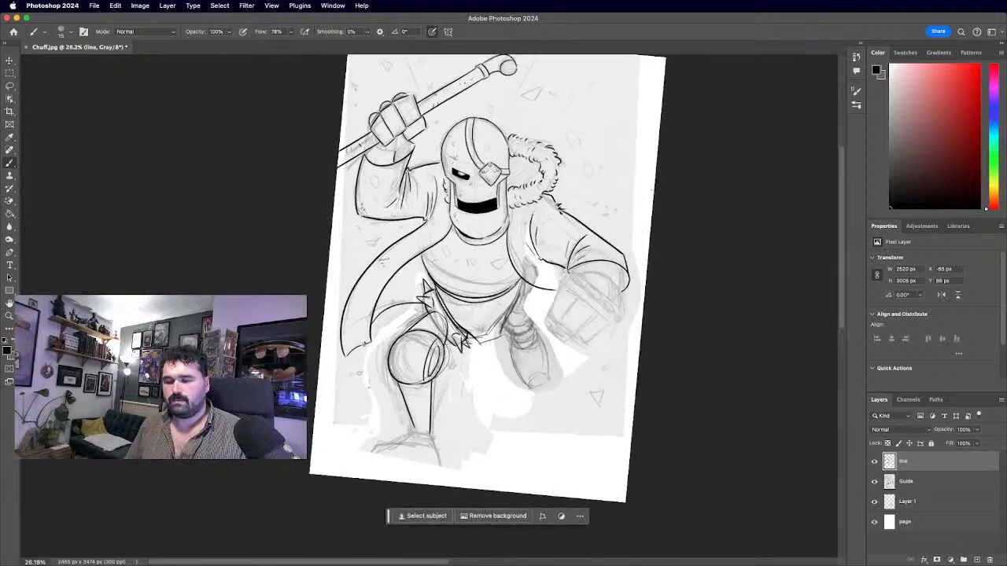
# Thicken the hip band's pelvis-side line and ink a shallow curve from its upper end into the lower waist line.
pyautogui.press('super+plus')
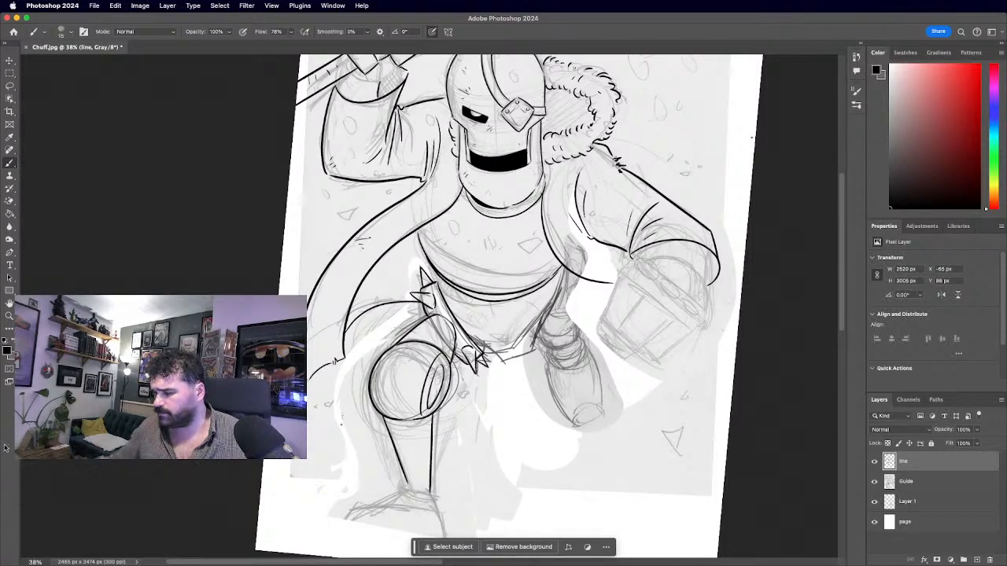
pyautogui.scroll(6, 453, 334)
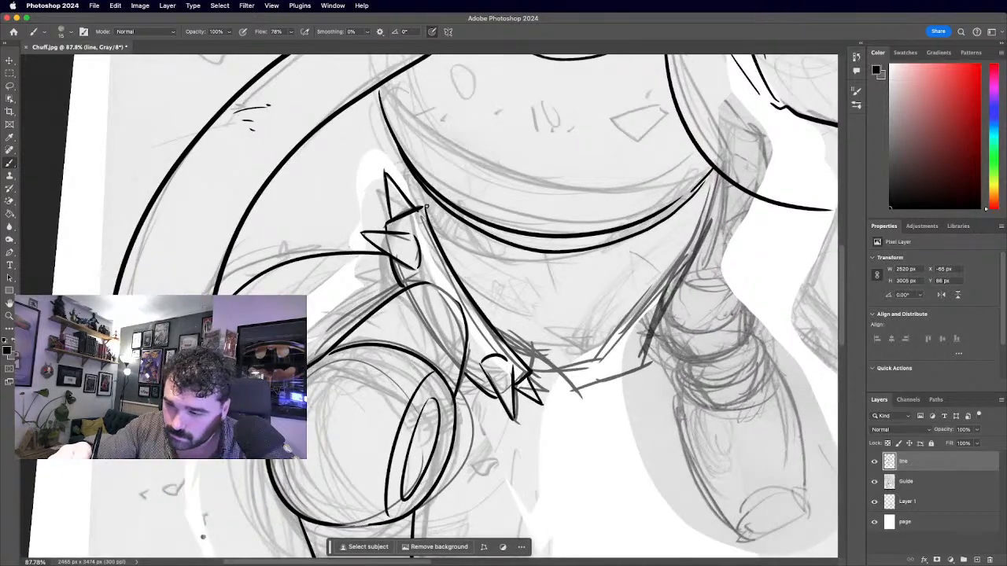
pyautogui.moveTo(426, 207); pyautogui.dragTo(488, 319)
pyautogui.moveTo(432, 210)
pyautogui.mouseDown()
pyautogui.moveTo(475, 254)
pyautogui.moveTo(639, 265)
pyautogui.mouseUp()
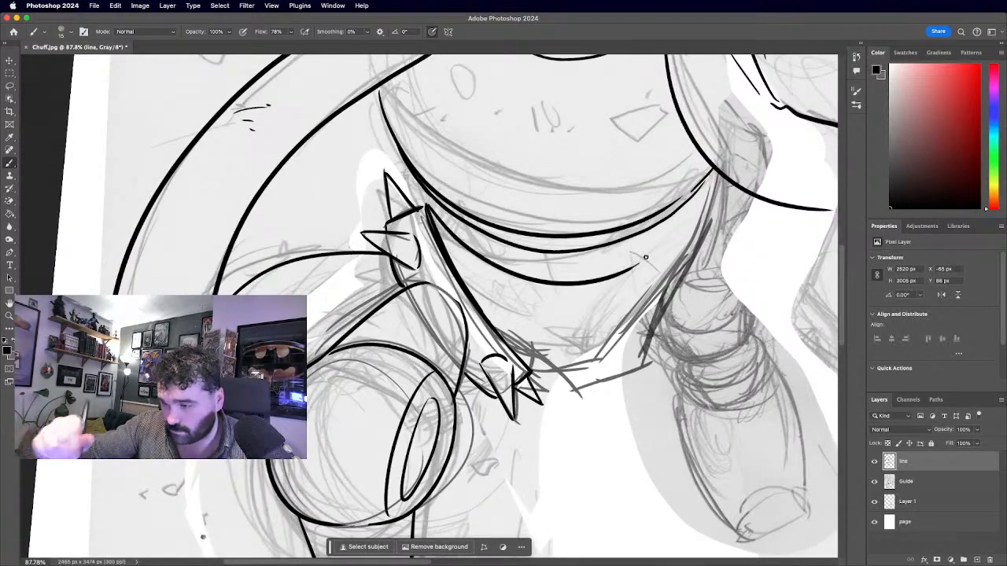
pyautogui.press('super+z')
pyautogui.moveTo(427, 206)
pyautogui.mouseDown()
pyautogui.moveTo(468, 253)
pyautogui.moveTo(598, 234)
pyautogui.moveTo(539, 270)
pyautogui.moveTo(611, 267)
pyautogui.mouseUp()
pyautogui.press('super+z')
pyautogui.press('super+z')
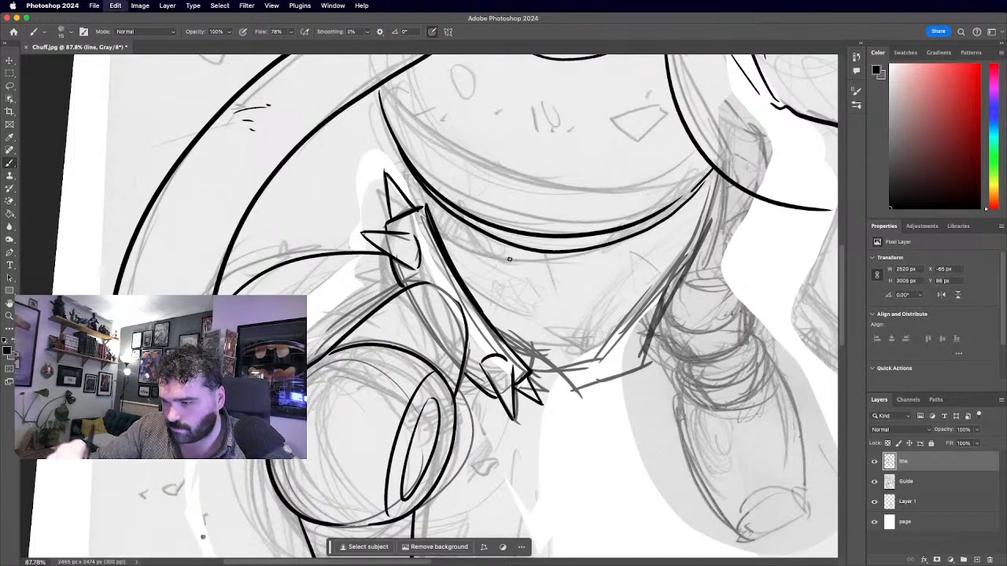
pyautogui.moveTo(428, 206); pyautogui.dragTo(623, 231)
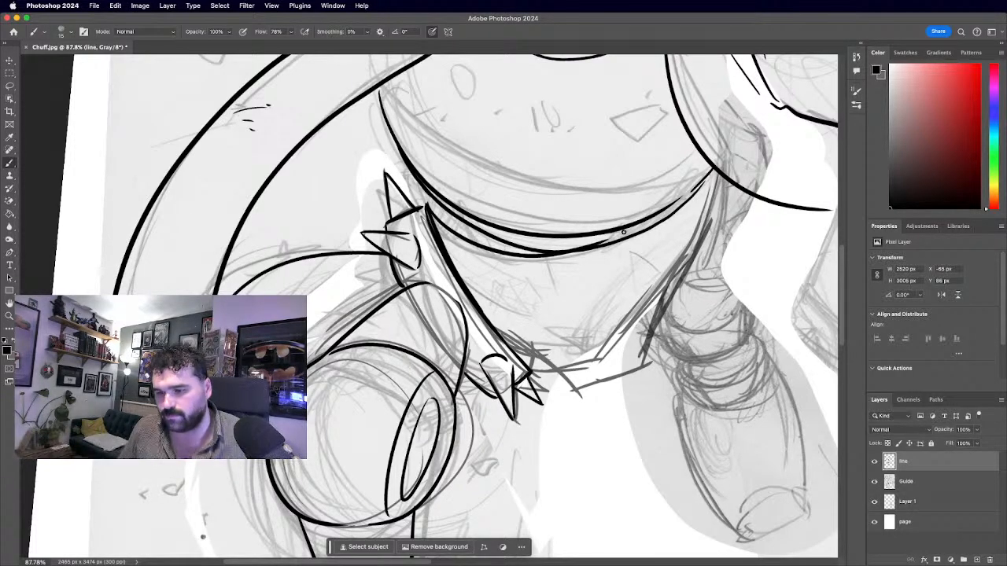
# Thicken the junction where the new shallow curve merges into the lower waist line.
pyautogui.scroll(-3, 429, 306)
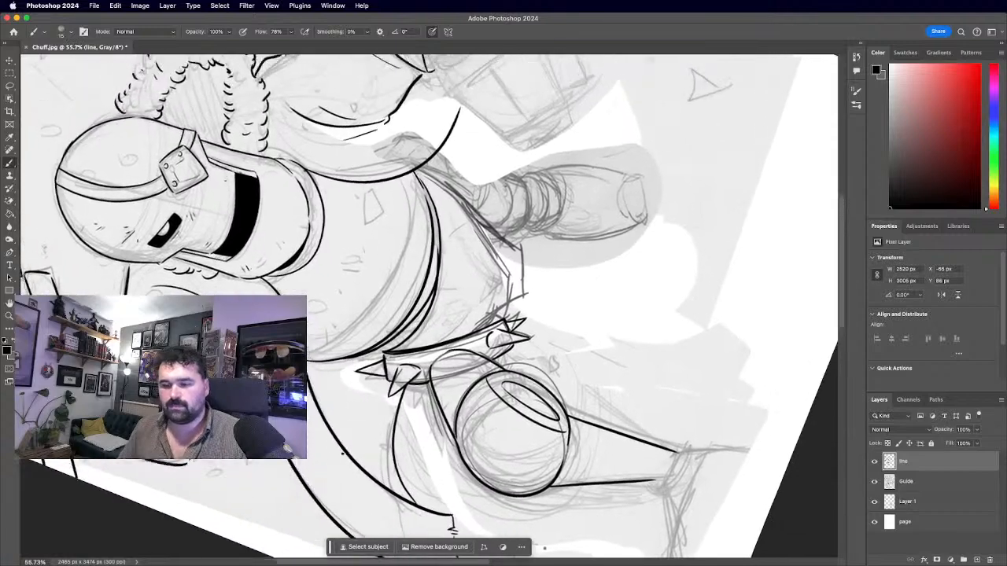
pyautogui.scroll(3, 422, 277)
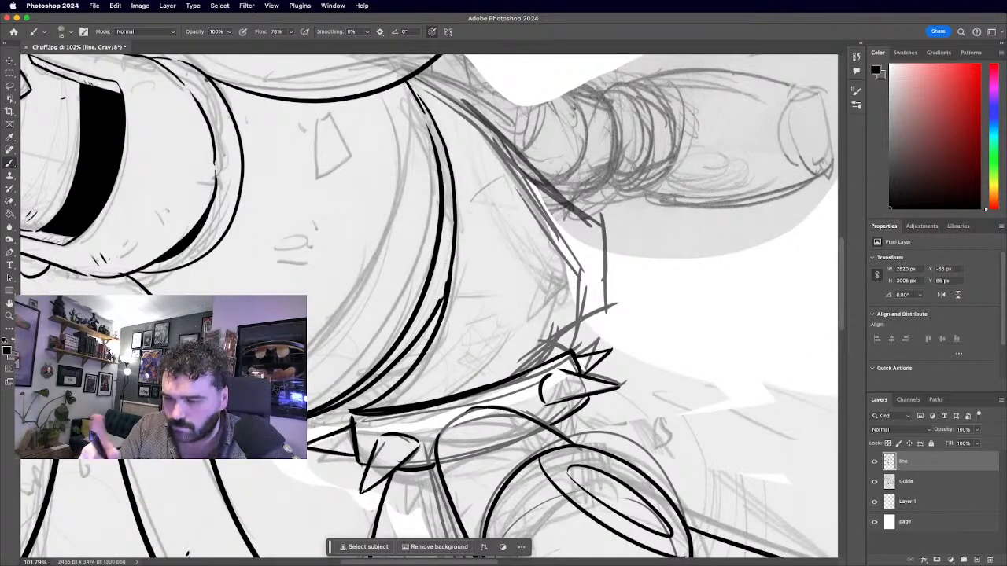
pyautogui.scroll(5, 432, 311)
pyautogui.moveTo(446, 301); pyautogui.dragTo(461, 257)
pyautogui.press('super+z')
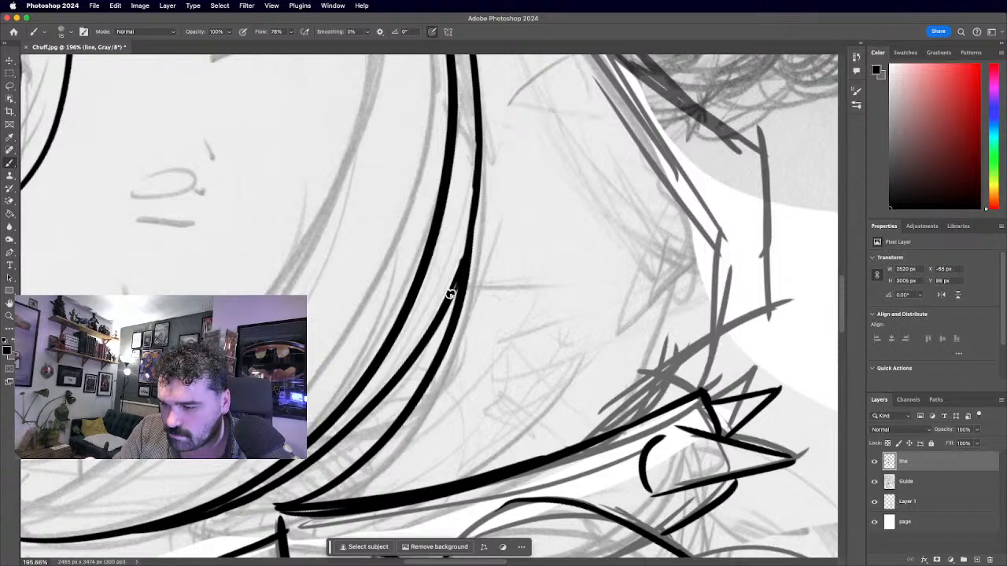
pyautogui.moveTo(449, 294); pyautogui.dragTo(473, 141)
pyautogui.scroll(-8, 429, 306)
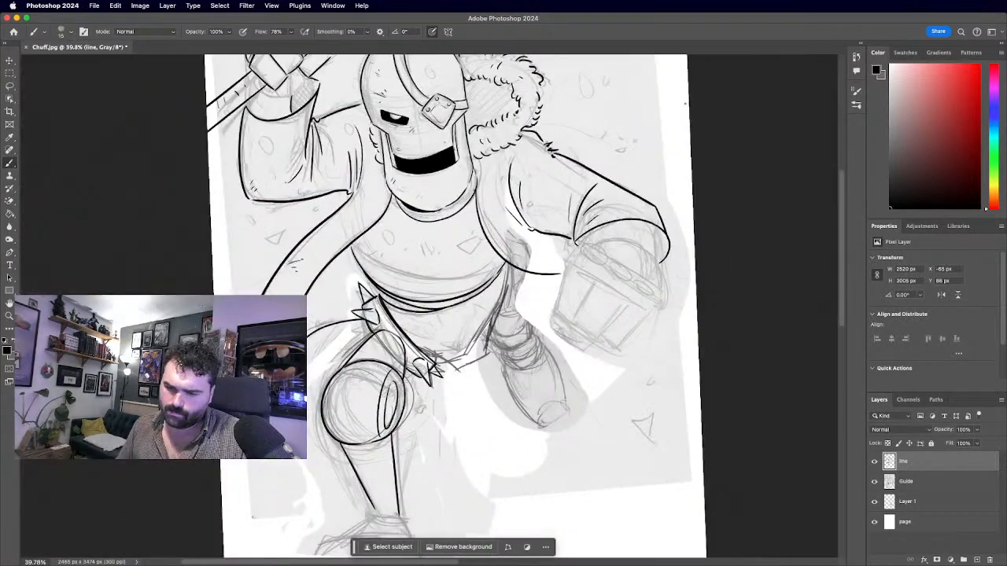
# Ink the pelvis plate's angled side from the hip band down to its bottom corner, plus its straight bottom edge.
pyautogui.scroll(2, 429, 306)
pyautogui.moveTo(435, 253); pyautogui.dragTo(463, 264)
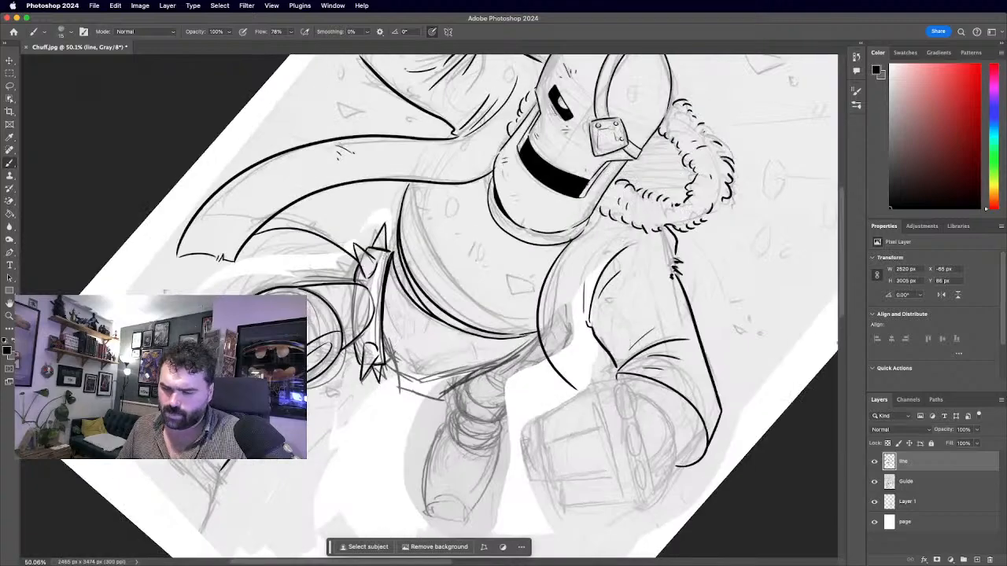
pyautogui.scroll(2, 428, 306)
pyautogui.scroll(5, 428, 280)
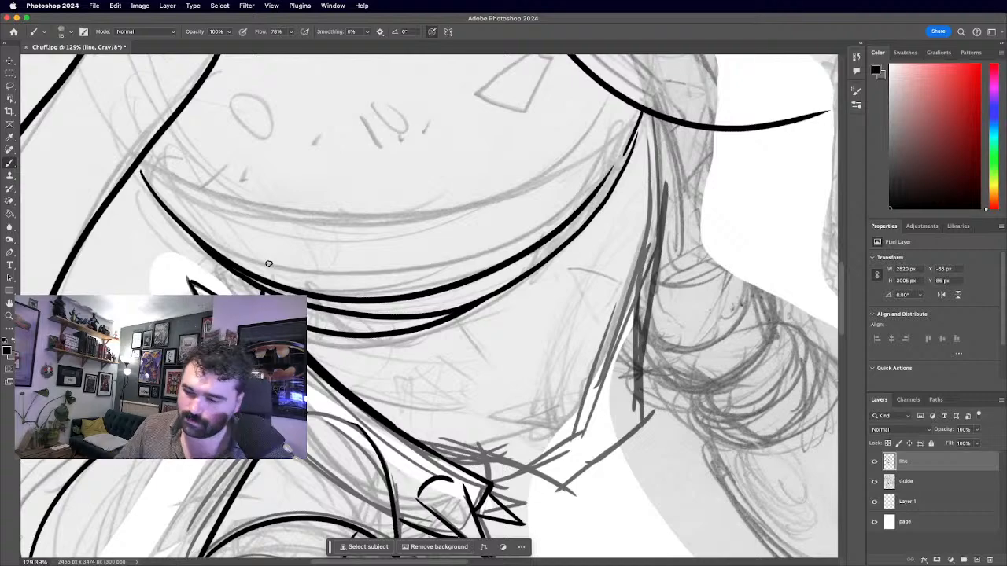
pyautogui.scroll(-6, 268, 264)
pyautogui.scroll(4, 268, 264)
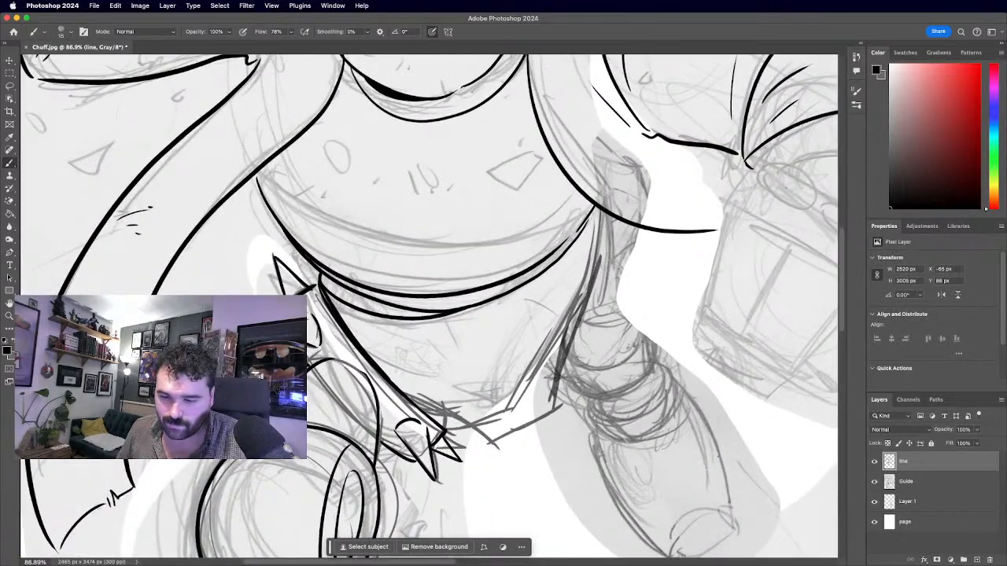
pyautogui.scroll(-5, 149, 209)
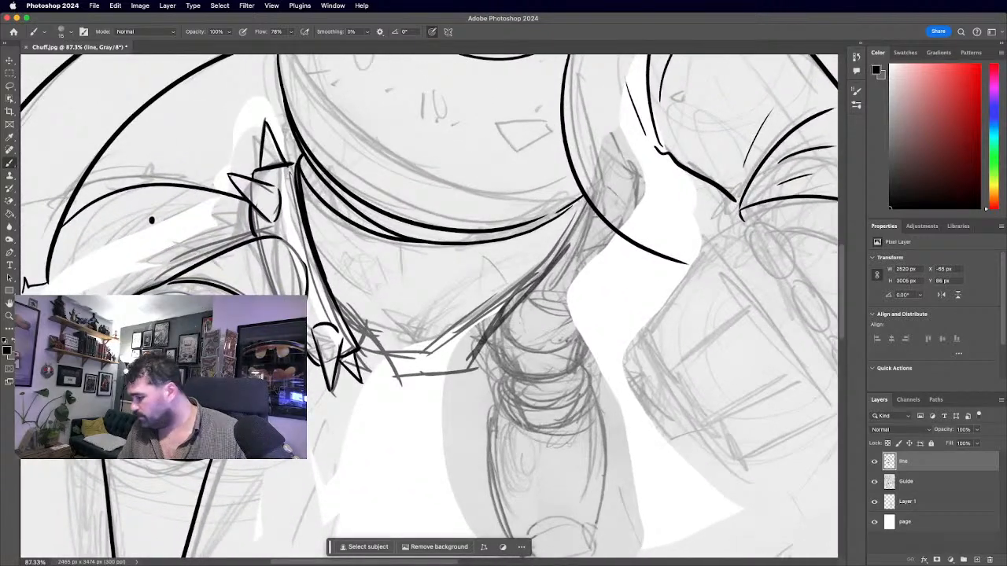
pyautogui.moveTo(319, 261)
pyautogui.mouseDown()
pyautogui.moveTo(388, 336)
pyautogui.moveTo(405, 423)
pyautogui.mouseUp()
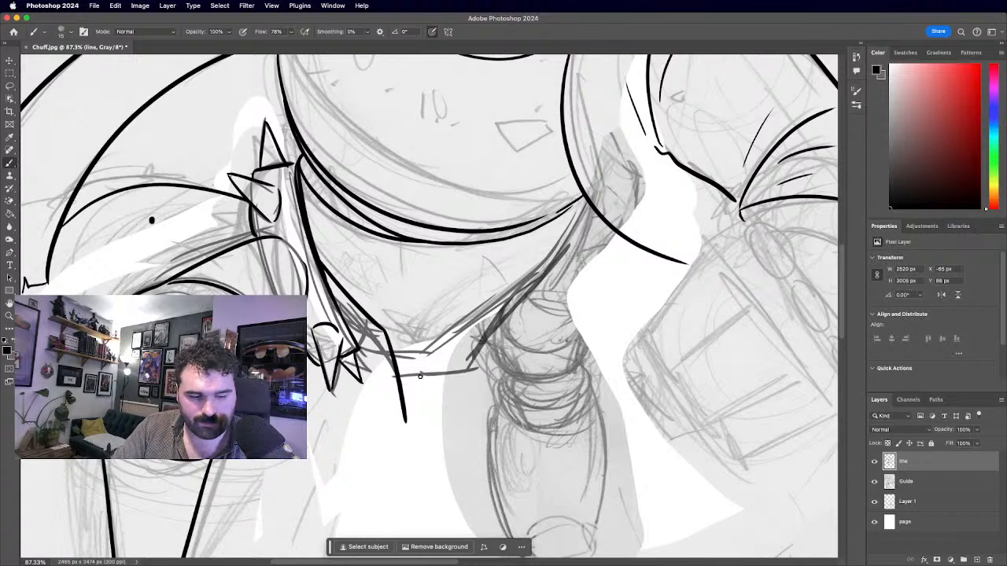
pyautogui.press('cmd+z')
pyautogui.moveTo(391, 334)
pyautogui.mouseDown()
pyautogui.moveTo(420, 391)
pyautogui.moveTo(493, 375)
pyautogui.mouseUp()
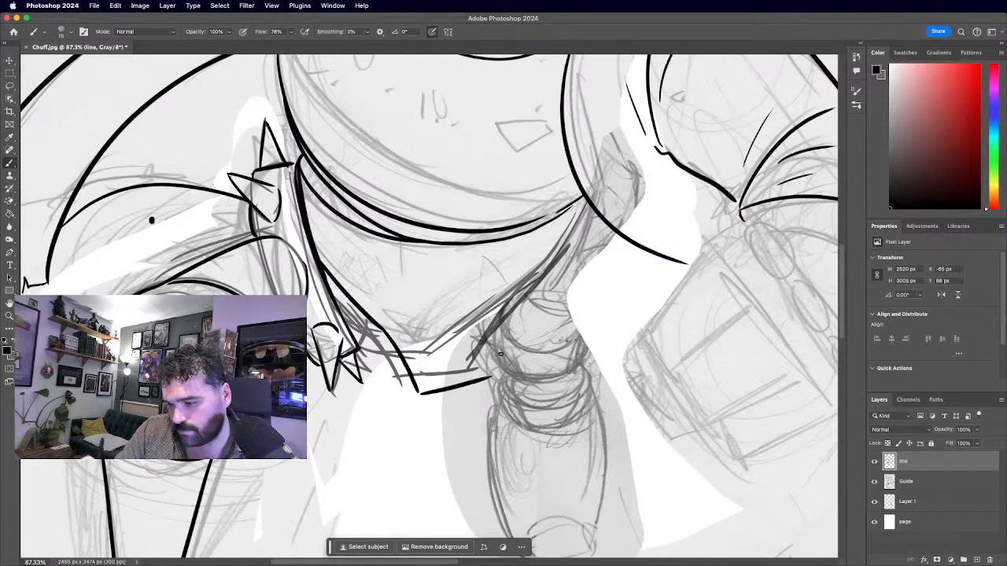
pyautogui.press('super+z')
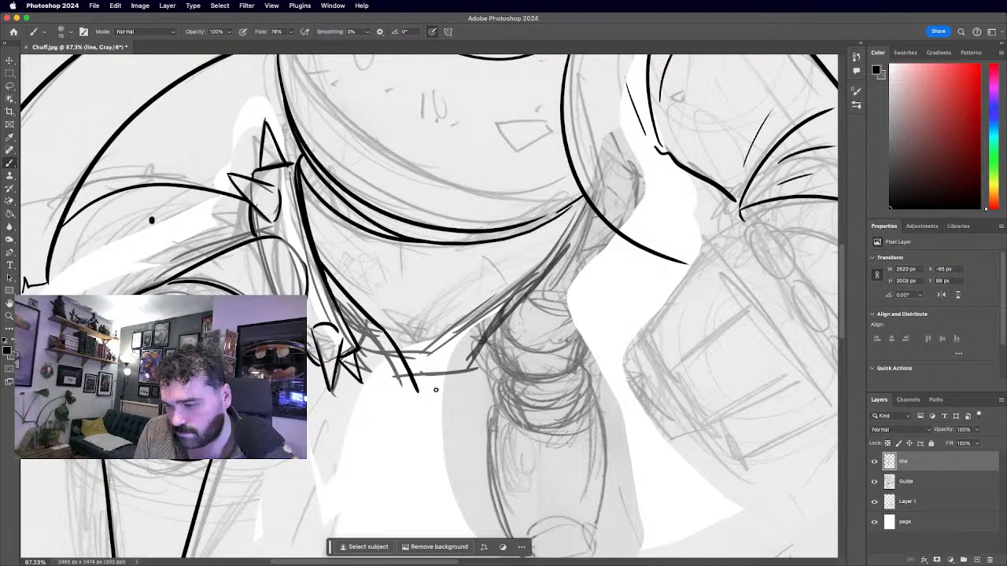
pyautogui.moveTo(420, 391); pyautogui.dragTo(497, 389)
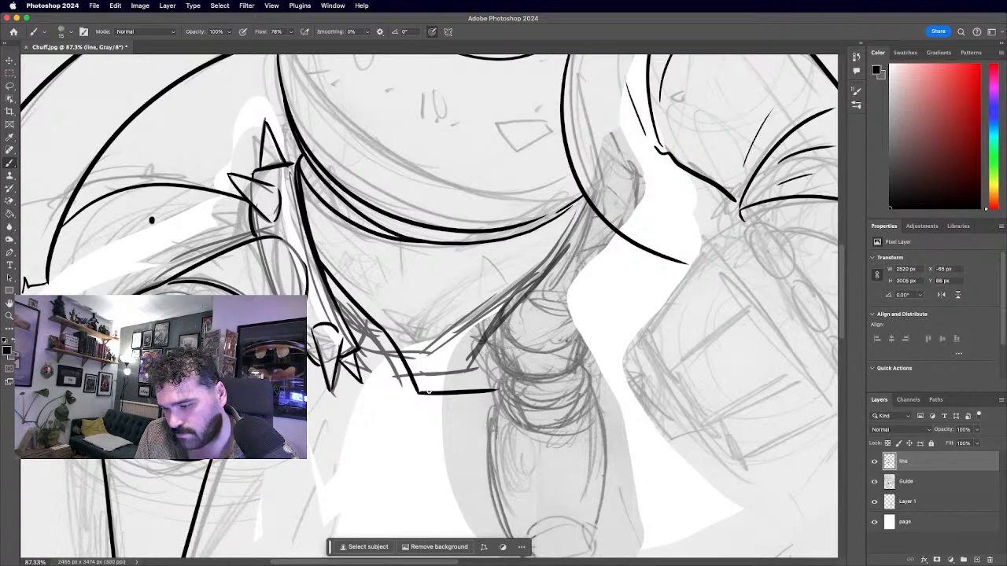
# Ink a short line from the pelvis plate's angled side down toward the spikes at the hip band's lower end.
pyautogui.moveTo(432, 302)
pyautogui.mouseDown()
pyautogui.moveTo(472, 302)
pyautogui.moveTo(338, 303)
pyautogui.moveTo(409, 303)
pyautogui.mouseUp()
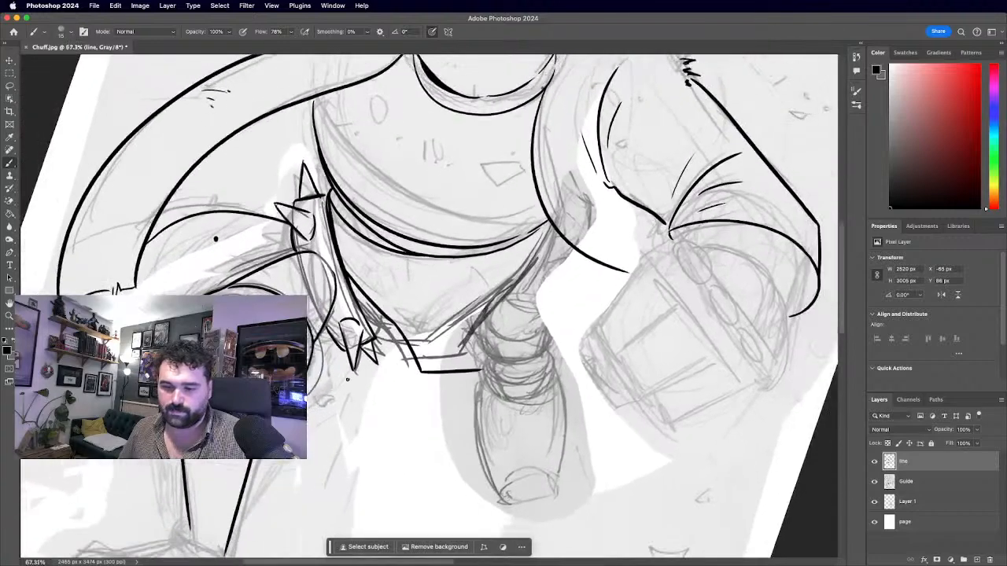
pyautogui.scroll(4, 429, 306)
pyautogui.moveTo(551, 306); pyautogui.dragTo(542, 348)
pyautogui.scroll(3, 429, 306)
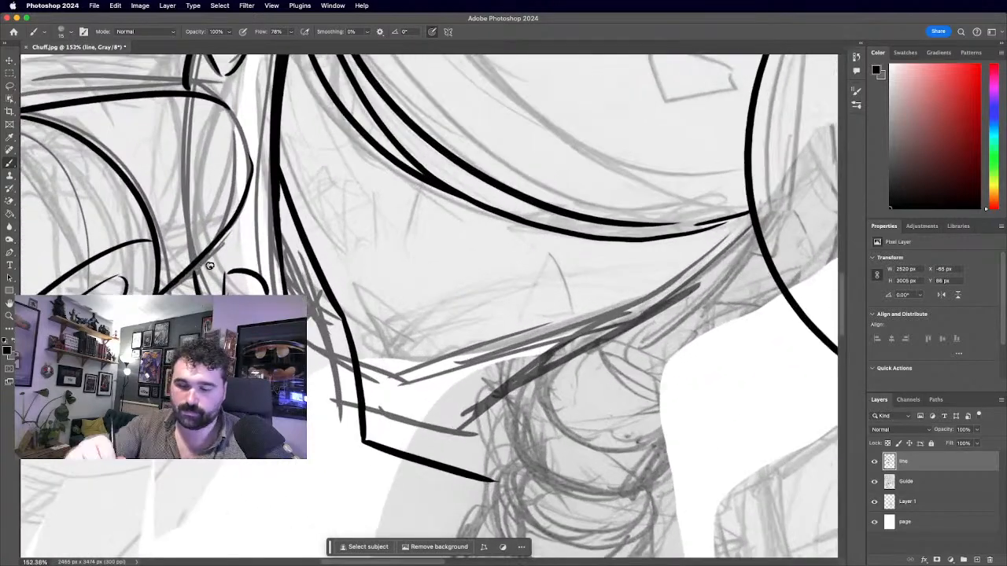
pyautogui.moveTo(319, 279); pyautogui.dragTo(285, 274)
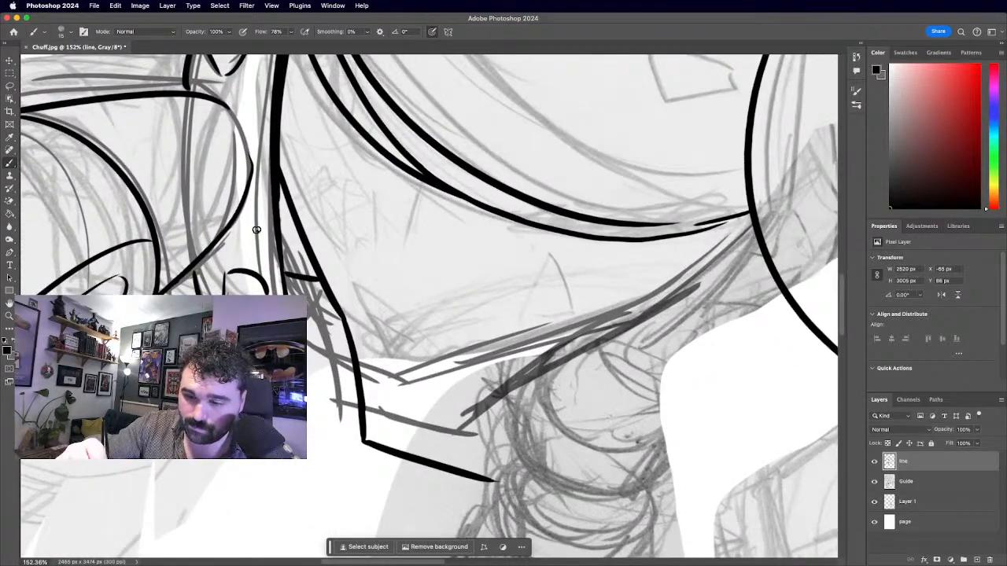
pyautogui.press('super+z')
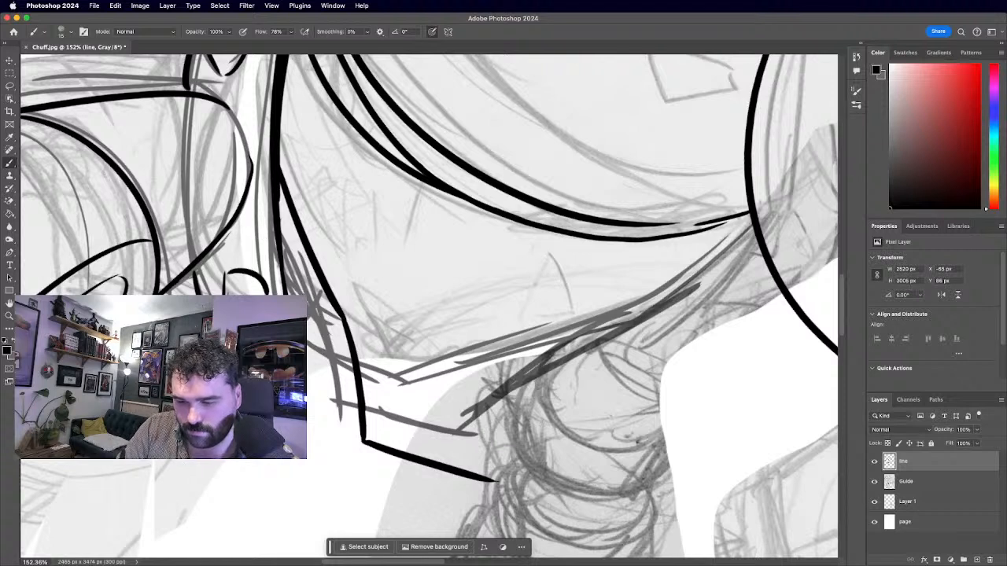
pyautogui.moveTo(306, 316); pyautogui.dragTo(314, 260)
pyautogui.moveTo(307, 296); pyautogui.dragTo(308, 255)
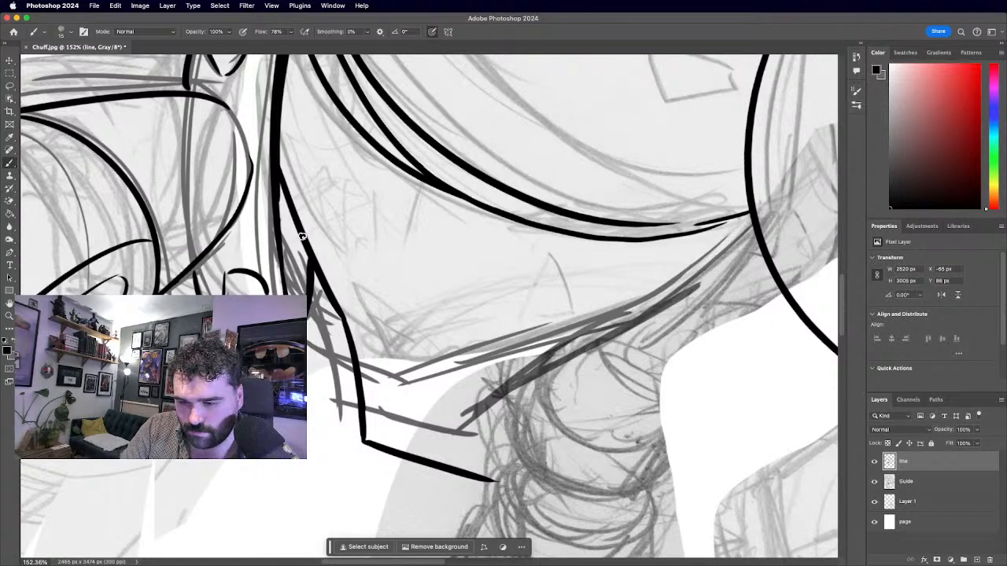
# Ink short connecting strokes between the hip band and the pelvis plate's angled side, just above the band's lower spikes.
pyautogui.moveTo(309, 319)
pyautogui.mouseDown()
pyautogui.moveTo(333, 337)
pyautogui.moveTo(313, 293)
pyautogui.mouseUp()
pyautogui.scroll(-8, 429, 306)
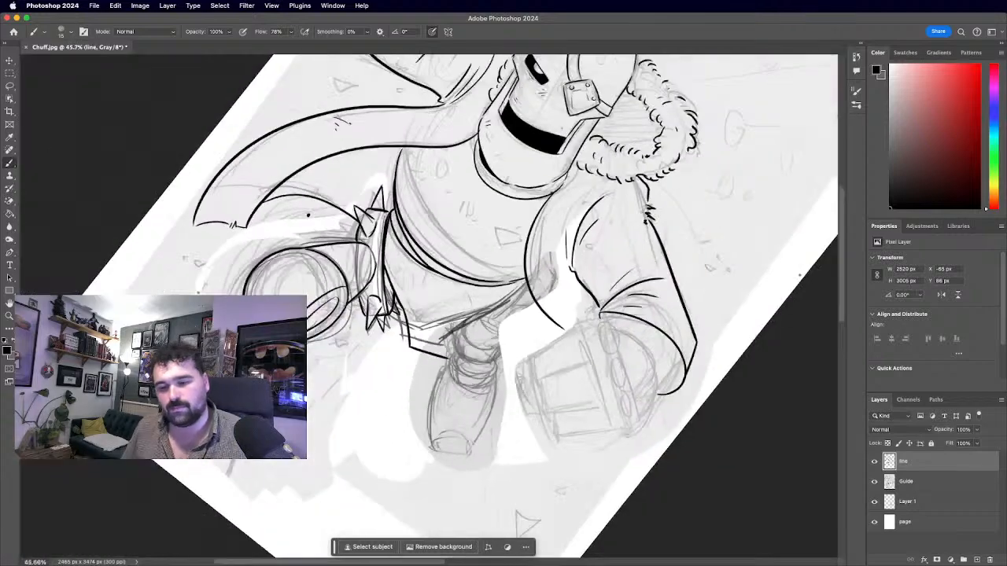
pyautogui.scroll(3, 430, 307)
pyautogui.press('r')
pyautogui.moveTo(438, 324); pyautogui.dragTo(458, 313)
pyautogui.scroll(6, 426, 322)
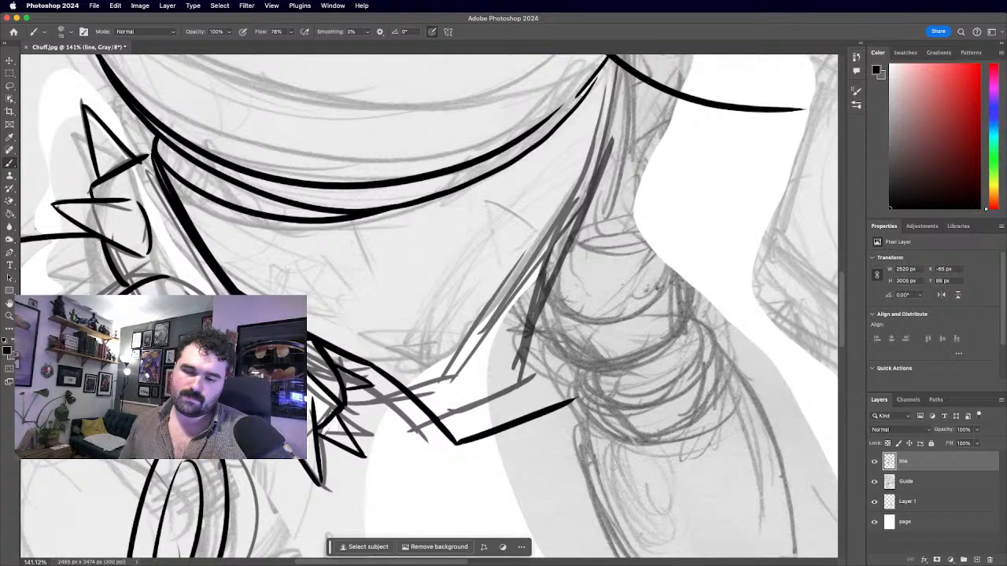
pyautogui.press('super+minus')
pyautogui.press('super+minus')
pyautogui.press('super+minus')
pyautogui.press('super+minus')
pyautogui.press('super+equal')
pyautogui.press('super+equal')
pyautogui.press('super+equal')
pyautogui.press('super+equal')
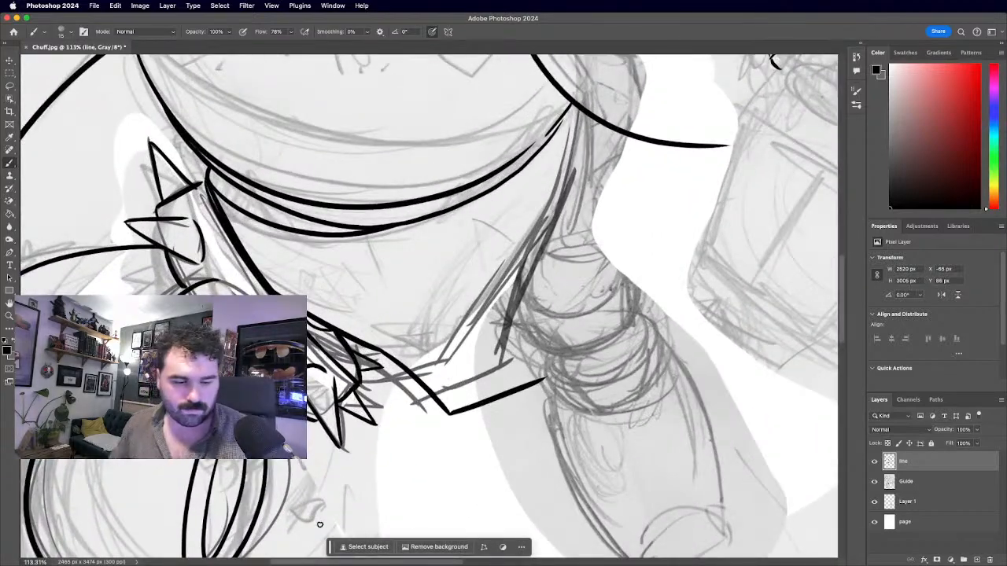
pyautogui.scroll(5, 321, 525)
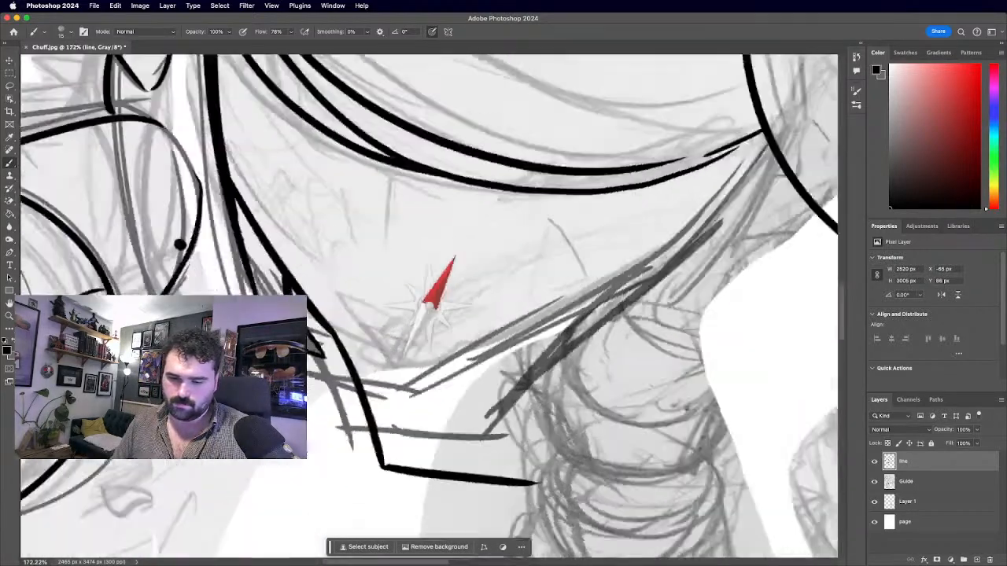
pyautogui.scroll(5, 249, 510)
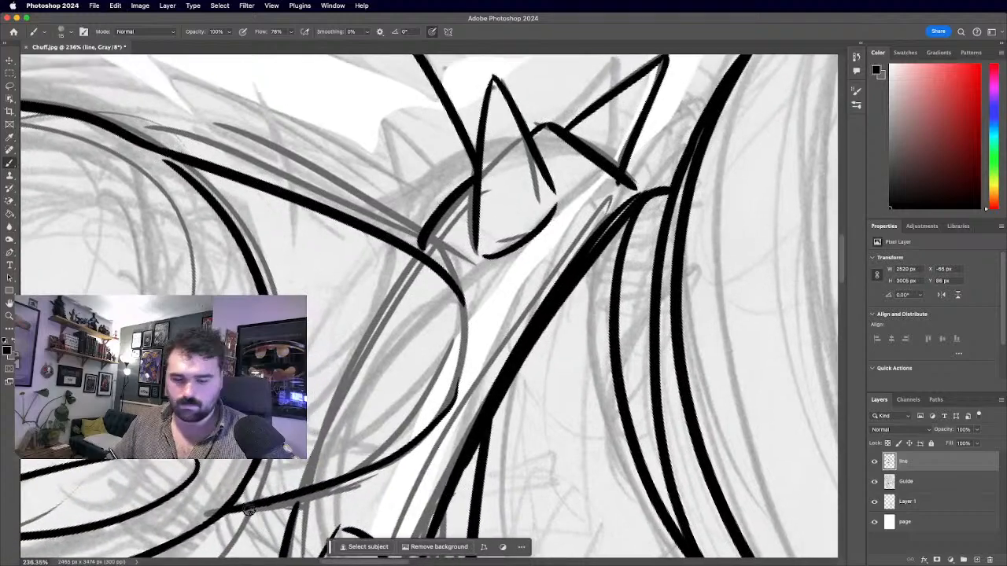
pyautogui.scroll(-3, 249, 510)
pyautogui.scroll(2, 202, 251)
pyautogui.moveTo(443, 334); pyautogui.dragTo(427, 281)
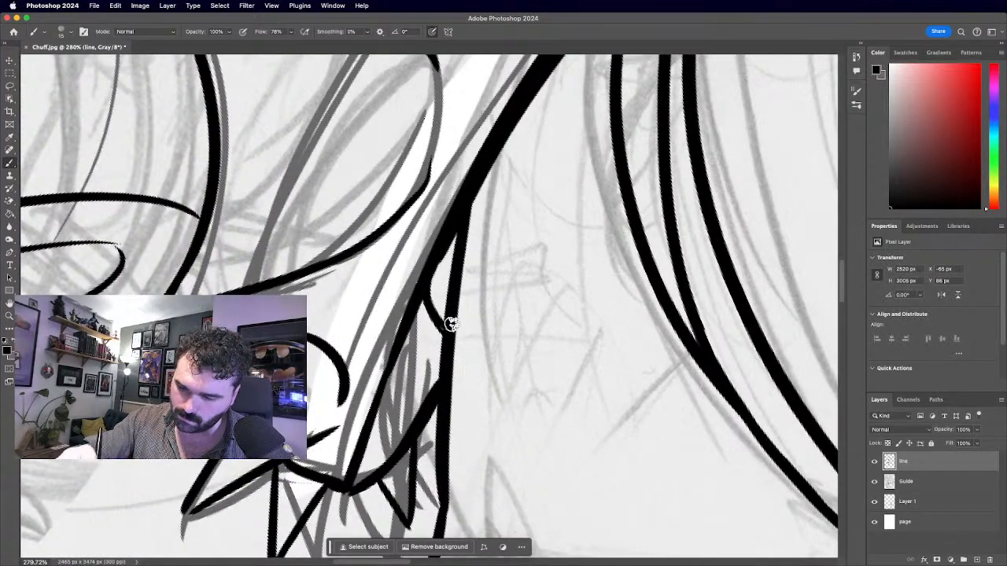
# Ink the pelvis plate's opposite side from the end of its bottom edge up to the end of the waist lines.
pyautogui.scroll(-10, 422, 283)
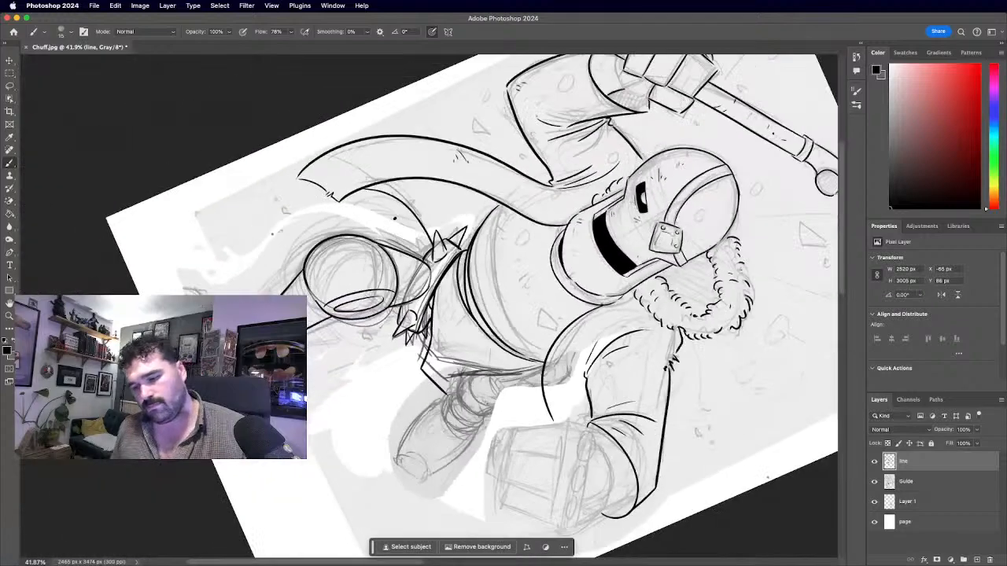
pyautogui.scroll(3, 367, 309)
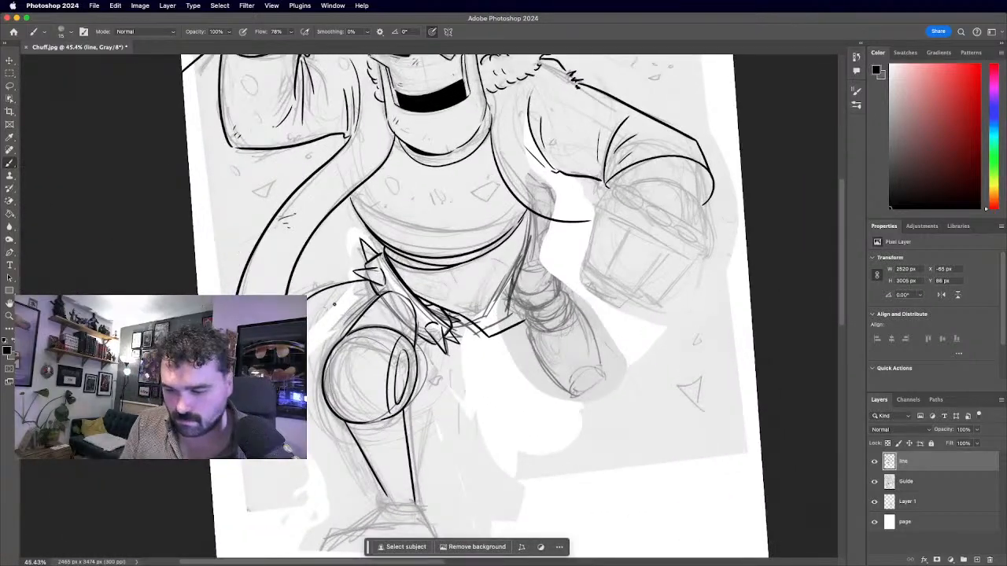
pyautogui.scroll(4, 492, 257)
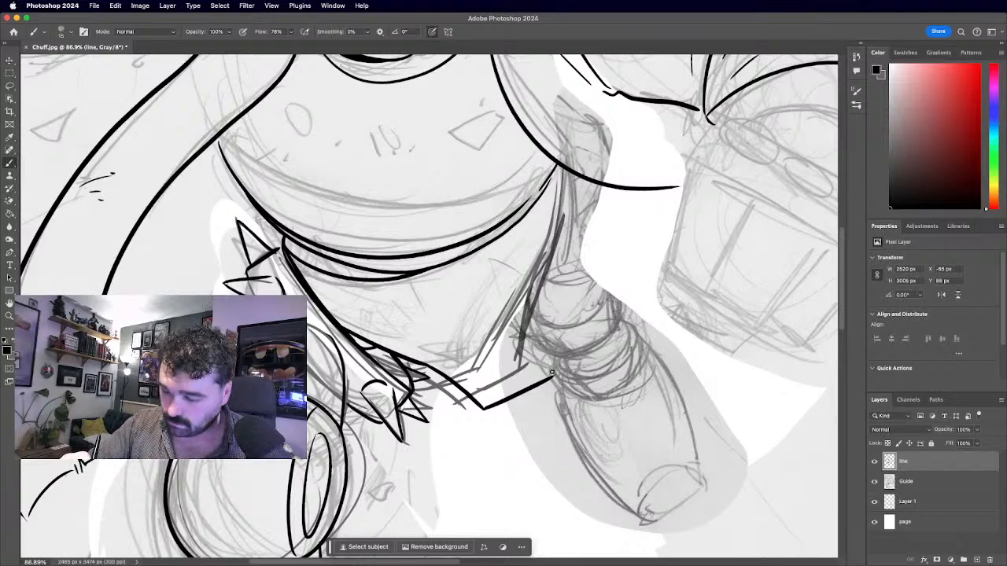
pyautogui.moveTo(549, 365)
pyautogui.mouseDown()
pyautogui.moveTo(542, 292)
pyautogui.moveTo(565, 148)
pyautogui.mouseUp()
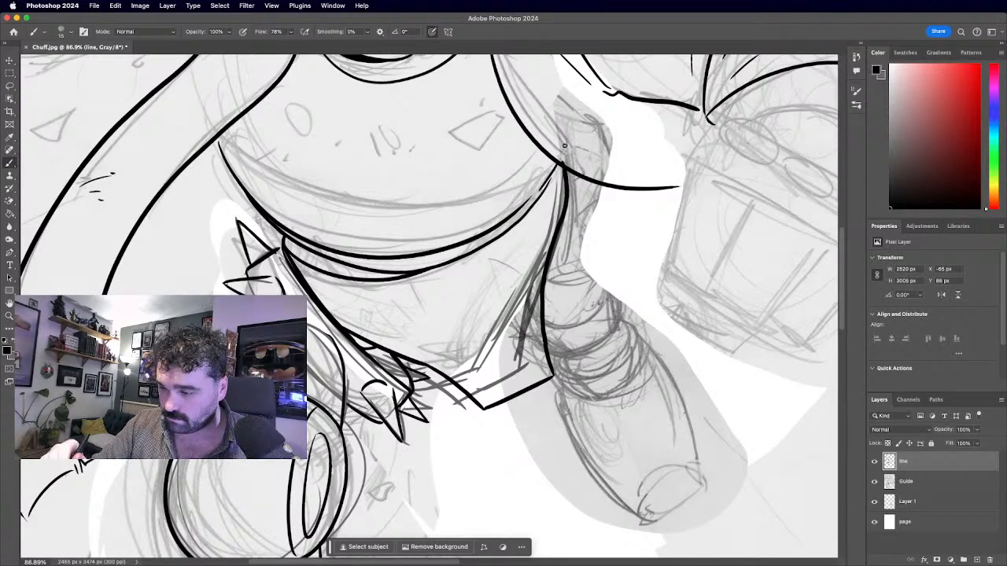
# On the Guide layer, sketch the opposite hip band's lower edge and its outer edge up to the curved torso line.
pyautogui.scroll(-6, 564, 138)
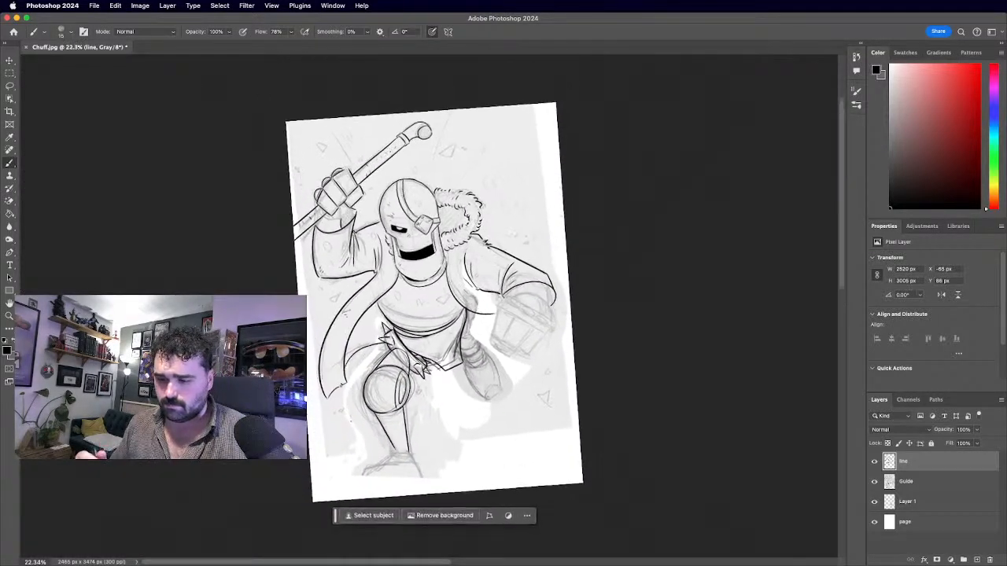
pyautogui.scroll(3, 758, 143)
pyautogui.scroll(3, 534, 472)
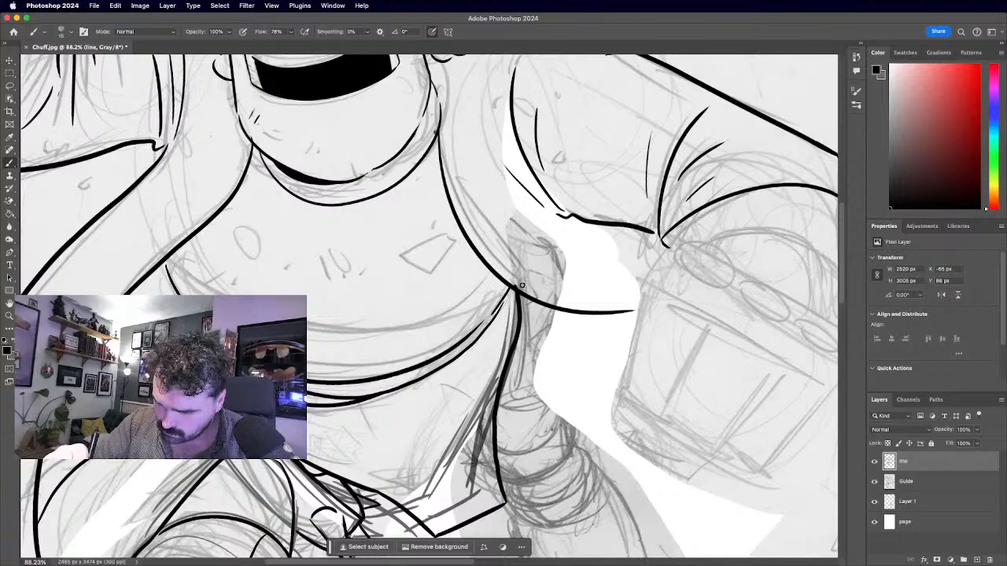
pyautogui.scroll(-3, 503, 244)
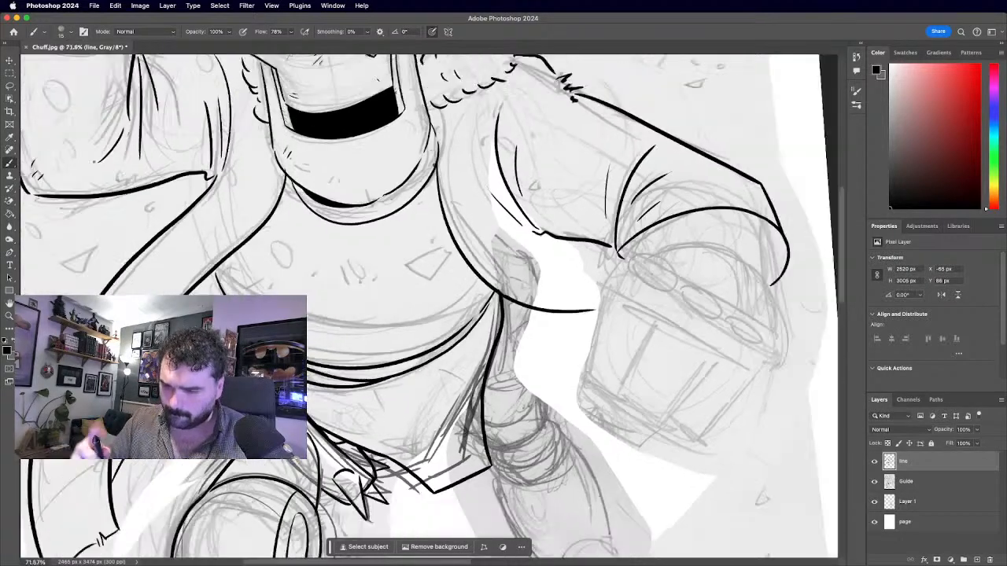
pyautogui.scroll(3, 451, 382)
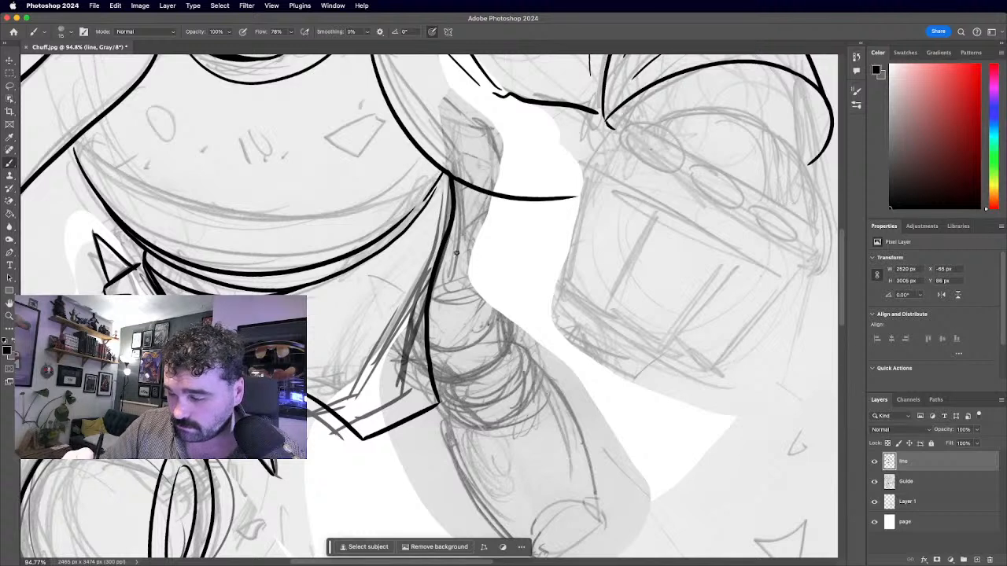
pyautogui.click(905, 486)
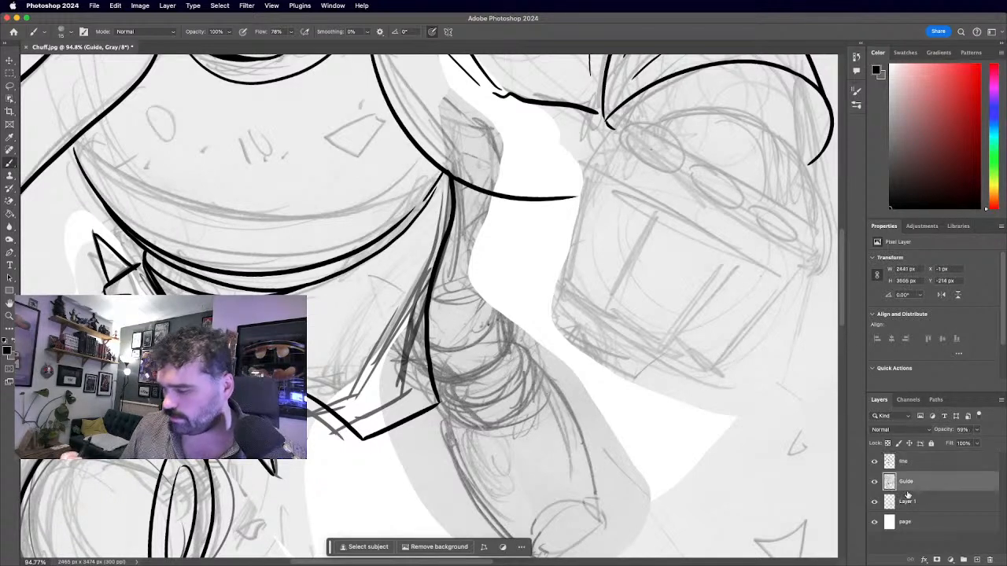
pyautogui.moveTo(454, 187)
pyautogui.mouseDown()
pyautogui.moveTo(430, 309)
pyautogui.moveTo(502, 315)
pyautogui.moveTo(496, 245)
pyautogui.mouseUp()
pyautogui.moveTo(481, 308); pyautogui.dragTo(487, 236)
pyautogui.moveTo(496, 267); pyautogui.dragTo(505, 207)
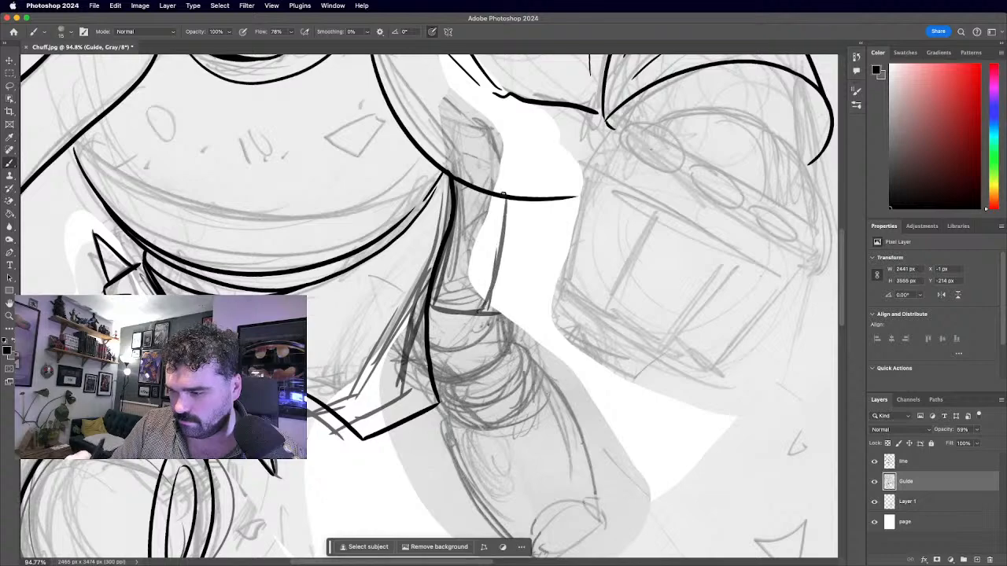
# Sketch three spikes along the opposite hip band on the Guide layer: below its lower edge, at its corner and near its top.
pyautogui.press('super+minus')
pyautogui.press('super+plus')
pyautogui.press('super+plus')
pyautogui.moveTo(444, 317); pyautogui.dragTo(455, 350)
pyautogui.moveTo(454, 350); pyautogui.dragTo(465, 317)
pyautogui.moveTo(459, 269)
pyautogui.mouseDown()
pyautogui.moveTo(487, 298)
pyautogui.moveTo(491, 288)
pyautogui.moveTo(455, 273)
pyautogui.moveTo(492, 209)
pyautogui.moveTo(473, 193)
pyautogui.mouseUp()
pyautogui.press('super+minus')
# On the line layer, ink the opposite hip band's curved lower edge and its outer edge up to the torso line.
pyautogui.scroll(10, 441, 327)
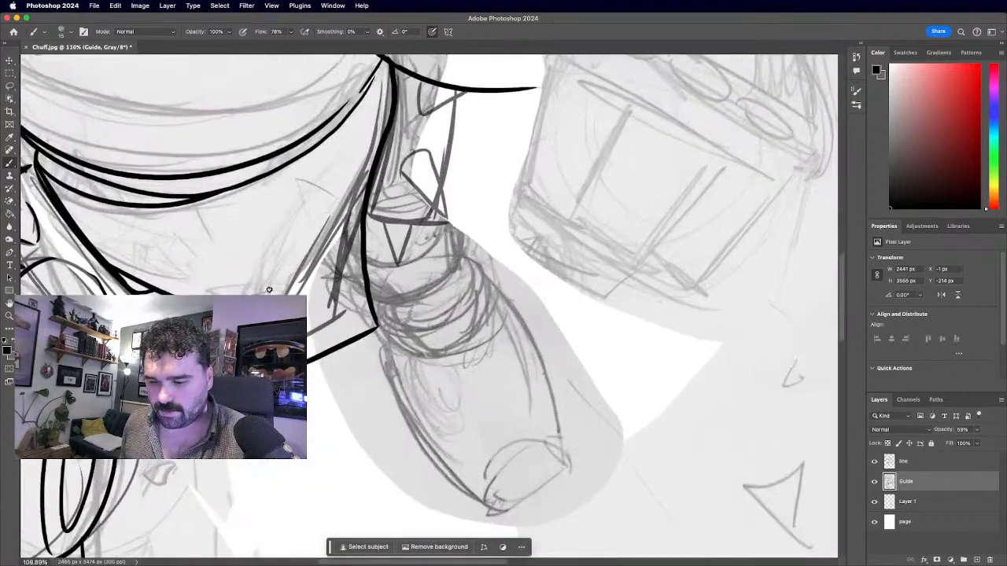
pyautogui.scroll(5, 441, 299)
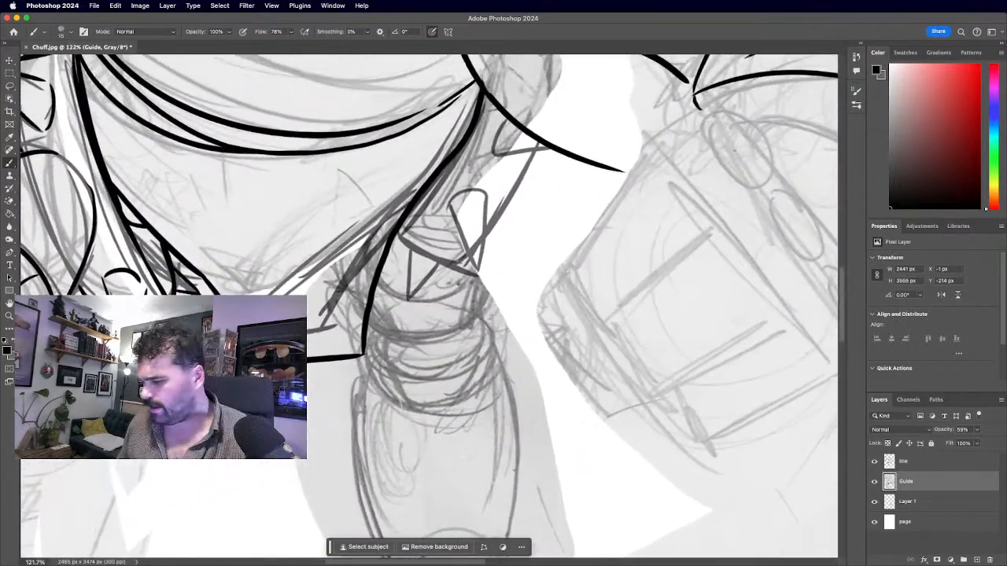
pyautogui.click(924, 464)
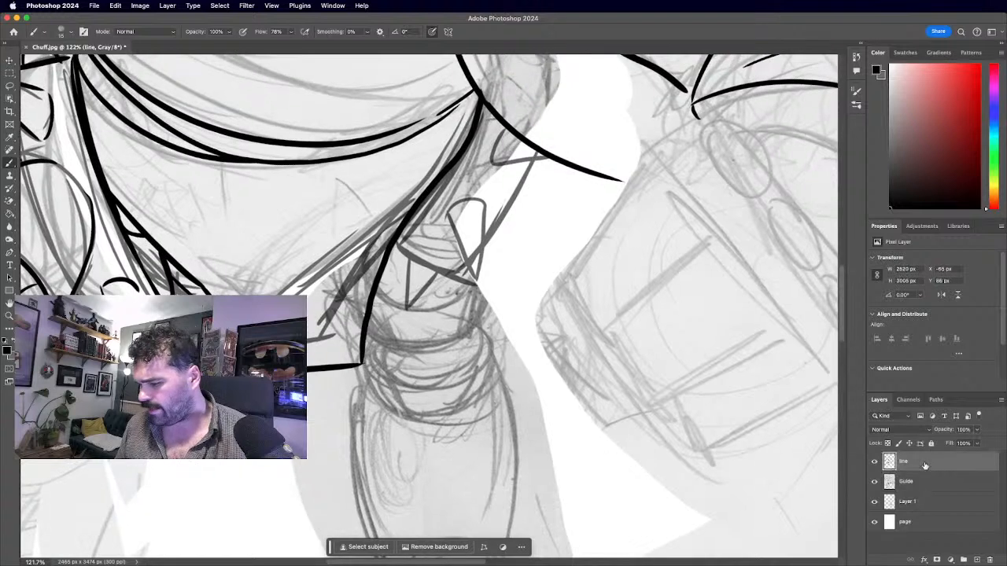
pyautogui.moveTo(398, 243)
pyautogui.mouseDown()
pyautogui.moveTo(456, 280)
pyautogui.moveTo(466, 259)
pyautogui.mouseUp()
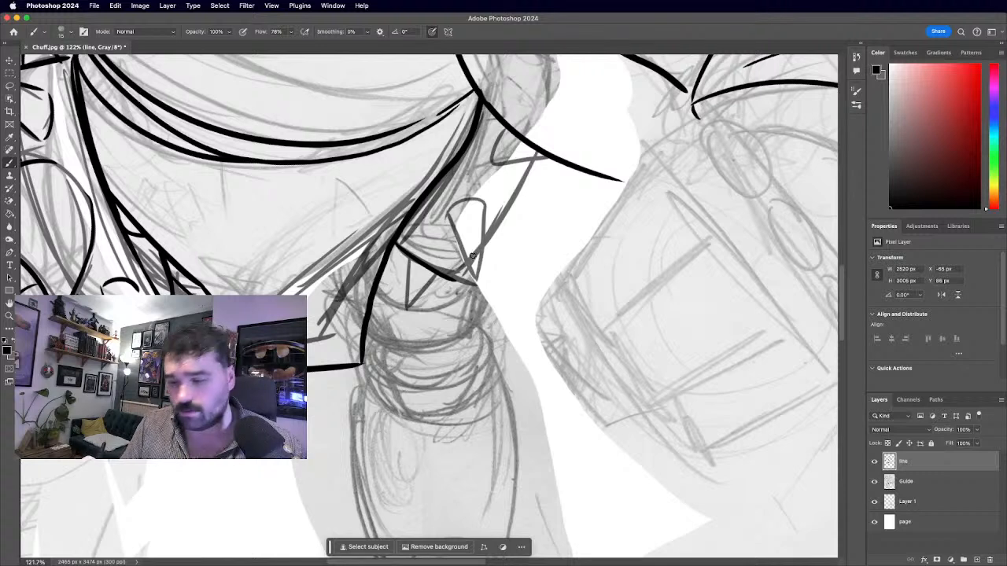
pyautogui.moveTo(455, 279); pyautogui.dragTo(535, 159)
pyautogui.press('super+z')
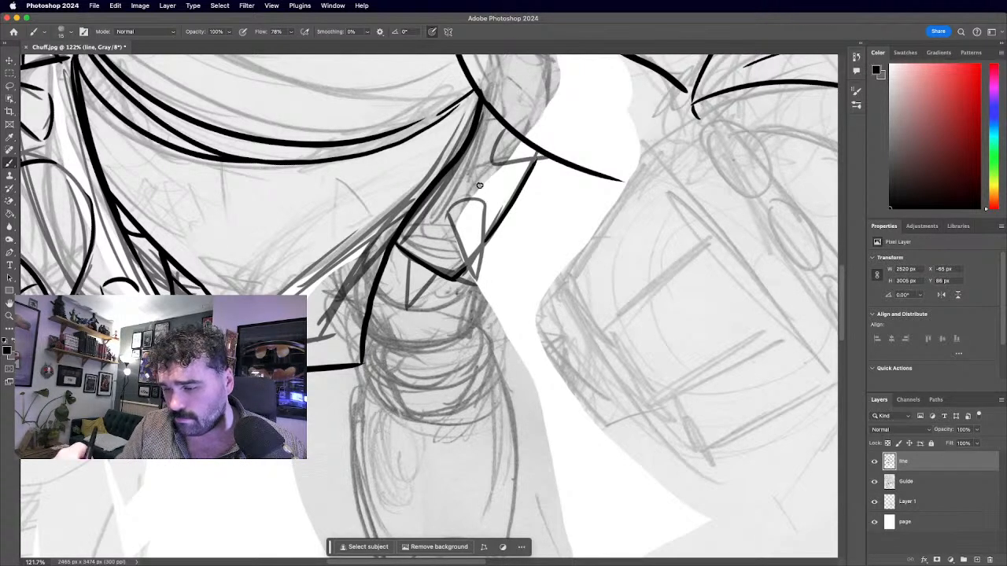
# Ink the opposite hip band's three spikes: the one at its corner, the one near its top and the triangle below.
pyautogui.moveTo(448, 209); pyautogui.dragTo(478, 284)
pyautogui.press('super+z')
pyautogui.moveTo(450, 218)
pyautogui.mouseDown()
pyautogui.moveTo(477, 282)
pyautogui.moveTo(482, 199)
pyautogui.moveTo(450, 216)
pyautogui.moveTo(483, 203)
pyautogui.mouseUp()
pyautogui.moveTo(492, 163); pyautogui.dragTo(551, 150)
pyautogui.press('super+z')
pyautogui.moveTo(496, 163); pyautogui.dragTo(528, 132)
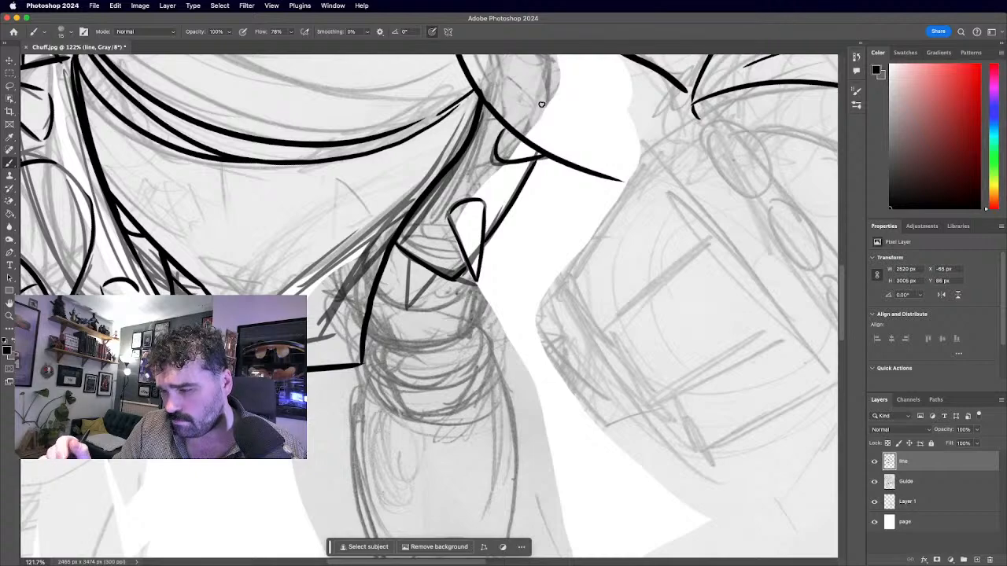
pyautogui.moveTo(407, 257)
pyautogui.mouseDown()
pyautogui.moveTo(406, 309)
pyautogui.moveTo(432, 262)
pyautogui.mouseUp()
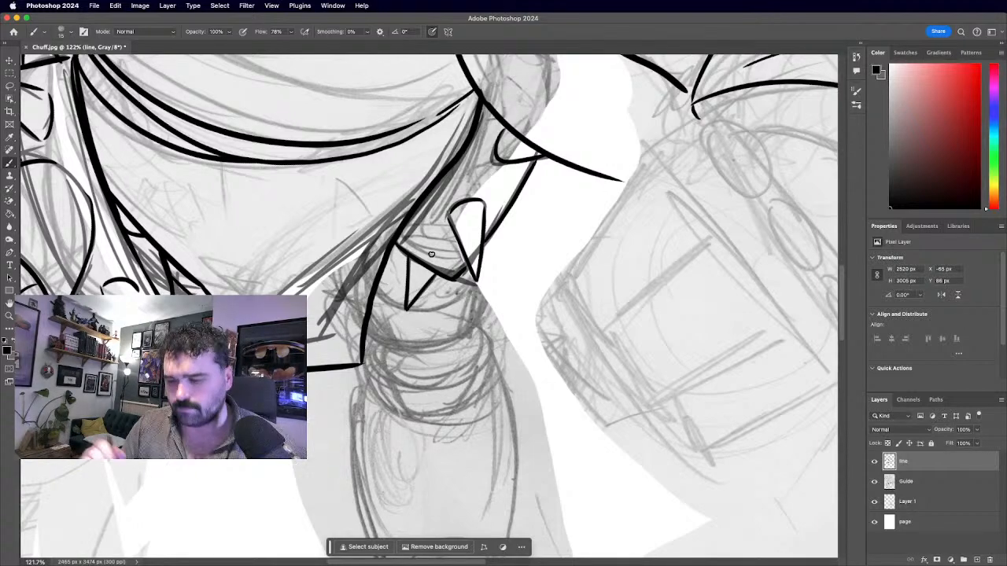
# Ink the first two curved rings of the raised leg beneath the hip band's spikes and close their outer side.
pyautogui.scroll(-8, 427, 300)
pyautogui.scroll(4, 427, 301)
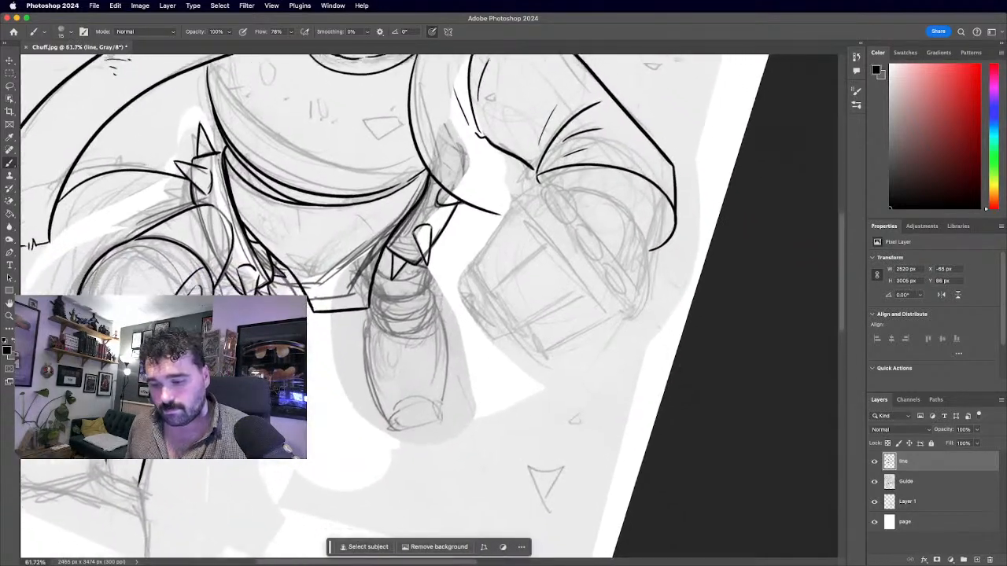
pyautogui.scroll(4, 465, 338)
pyautogui.moveTo(311, 226); pyautogui.dragTo(393, 194)
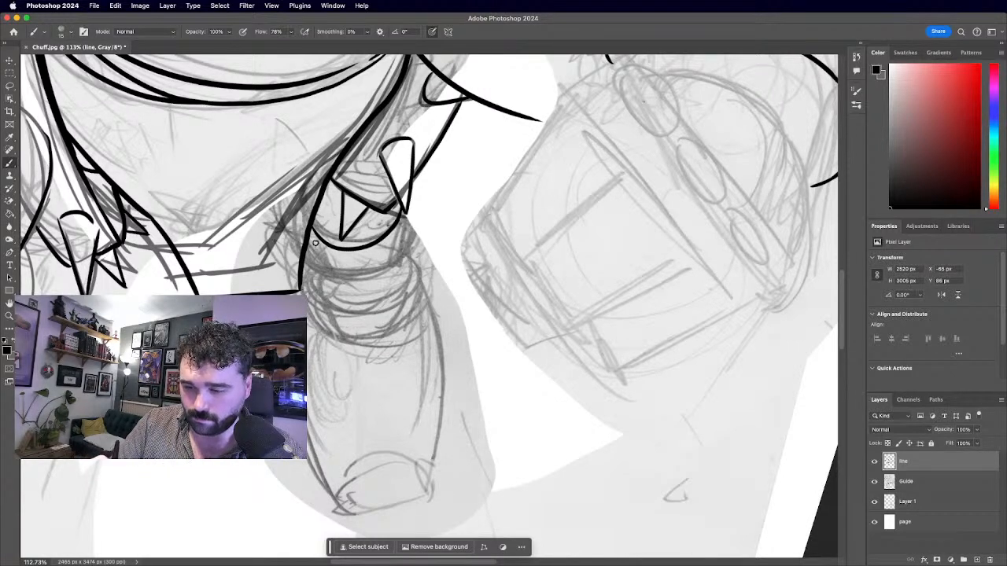
pyautogui.moveTo(312, 229); pyautogui.dragTo(395, 222)
pyautogui.press('super+z')
pyautogui.moveTo(309, 230)
pyautogui.mouseDown()
pyautogui.moveTo(365, 279)
pyautogui.moveTo(408, 234)
pyautogui.moveTo(388, 257)
pyautogui.moveTo(398, 228)
pyautogui.moveTo(341, 274)
pyautogui.moveTo(408, 230)
pyautogui.moveTo(403, 214)
pyautogui.mouseUp()
pyautogui.press('super+z')
pyautogui.press('super+z')
pyautogui.moveTo(322, 264); pyautogui.dragTo(312, 236)
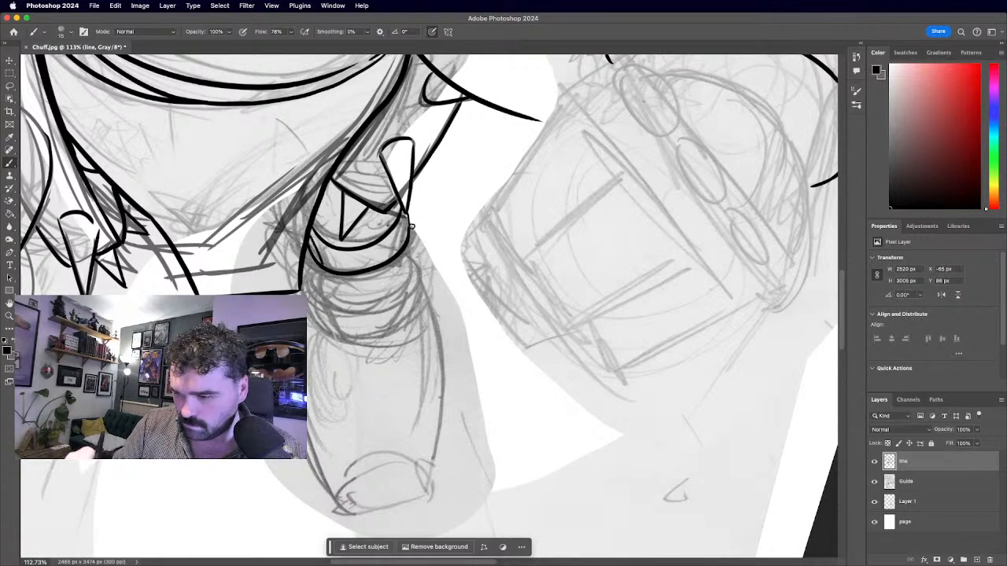
pyautogui.moveTo(405, 234); pyautogui.dragTo(405, 195)
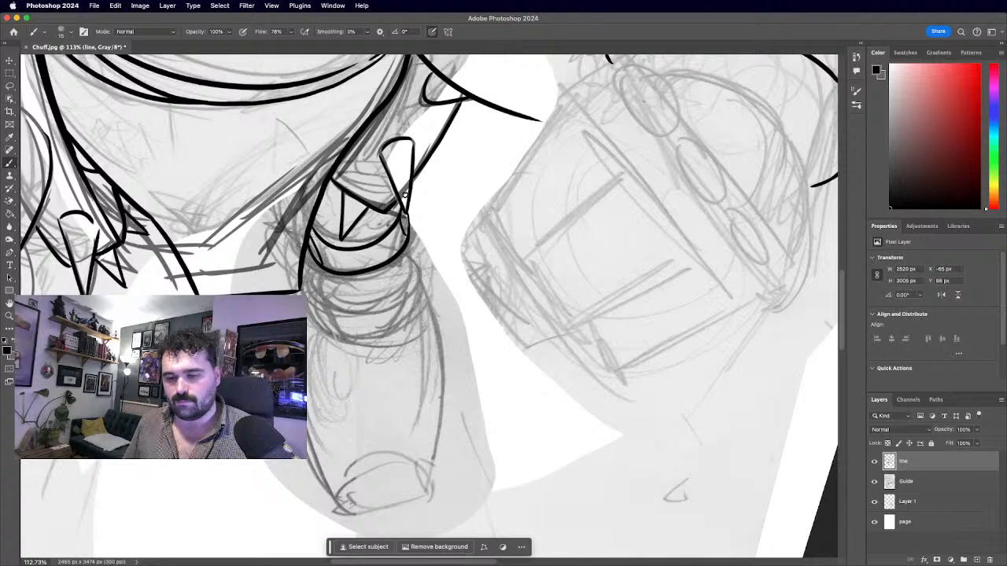
# Ink a third, deeper curved ring on the raised leg beneath the first two, drawing it from both sides.
pyautogui.scroll(2, 418, 299)
pyautogui.moveTo(291, 245)
pyautogui.mouseDown()
pyautogui.moveTo(300, 288)
pyautogui.moveTo(364, 310)
pyautogui.mouseUp()
pyautogui.moveTo(406, 234); pyautogui.dragTo(368, 308)
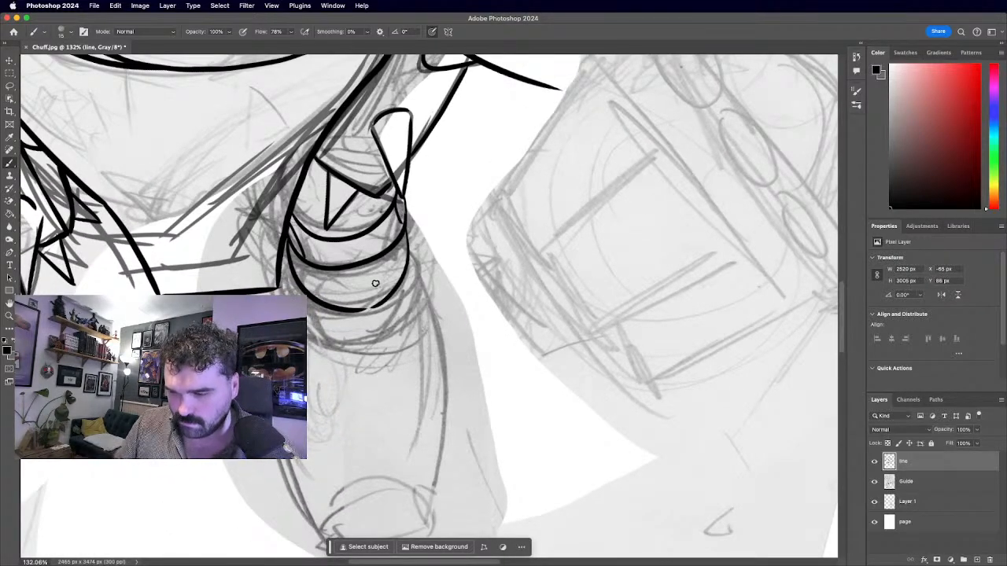
pyautogui.scroll(-6, 375, 283)
pyautogui.scroll(6, 385, 297)
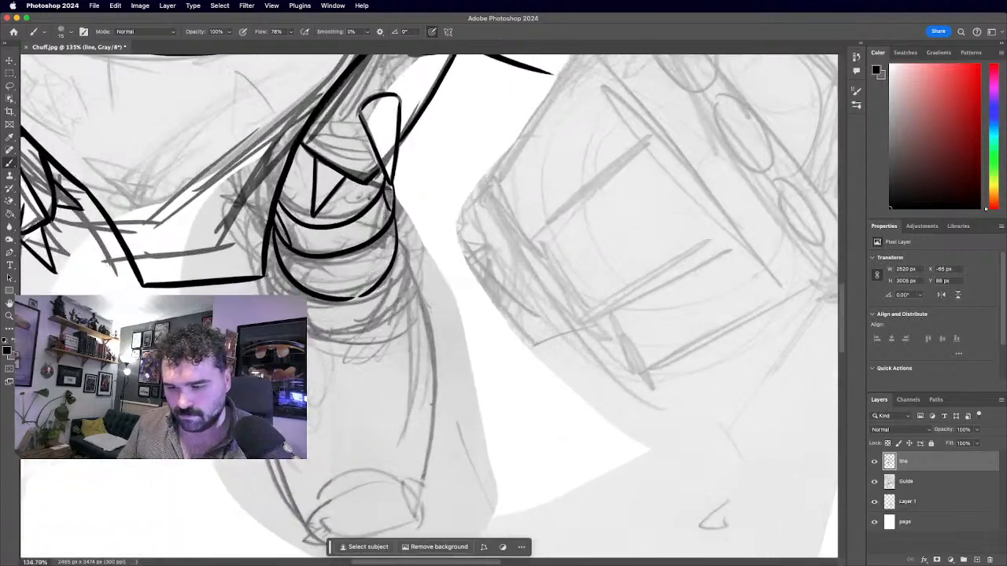
# Ink the raised leg's capsule outline below the rings, with both long sides and the curved bottom edge.
pyautogui.scroll(-3, 362, 236)
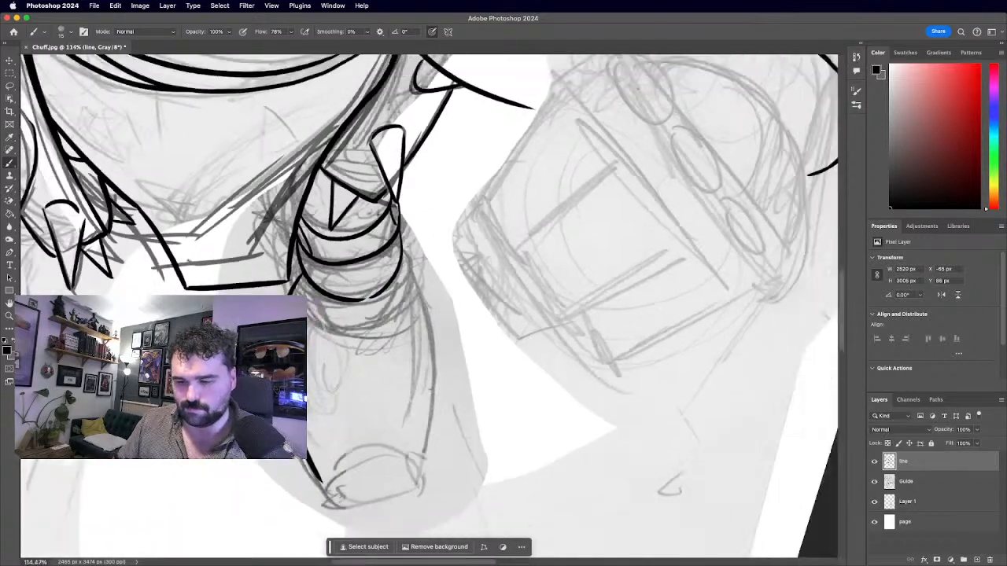
pyautogui.press('super+z')
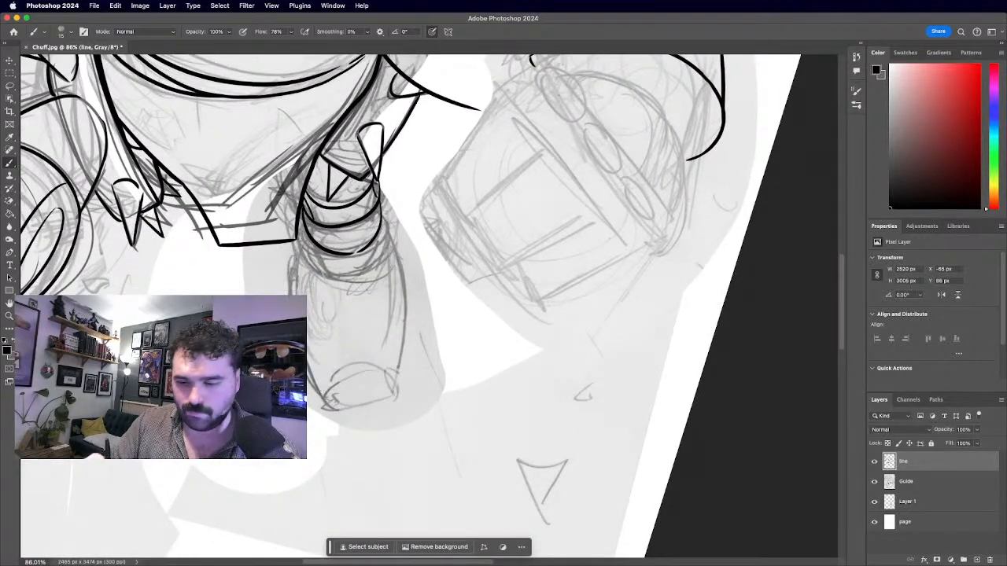
pyautogui.moveTo(288, 241)
pyautogui.mouseDown()
pyautogui.moveTo(330, 389)
pyautogui.moveTo(402, 362)
pyautogui.mouseUp()
pyautogui.press('super+z')
pyautogui.moveTo(331, 390)
pyautogui.mouseDown()
pyautogui.moveTo(398, 367)
pyautogui.moveTo(390, 375)
pyautogui.moveTo(399, 325)
pyautogui.moveTo(378, 181)
pyautogui.moveTo(397, 332)
pyautogui.mouseUp()
pyautogui.press('super+z')
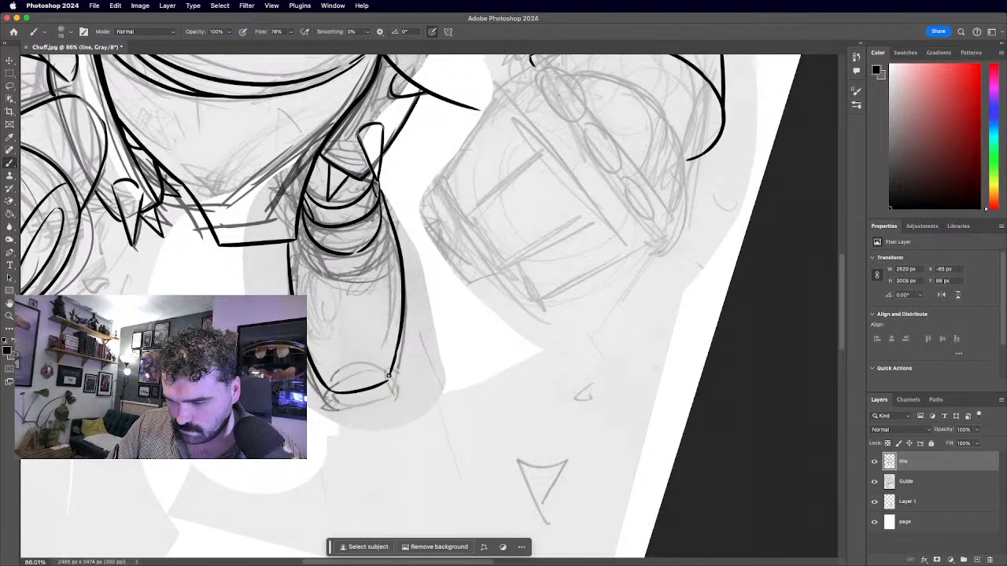
pyautogui.scroll(-10, 427, 306)
pyautogui.scroll(2, 427, 306)
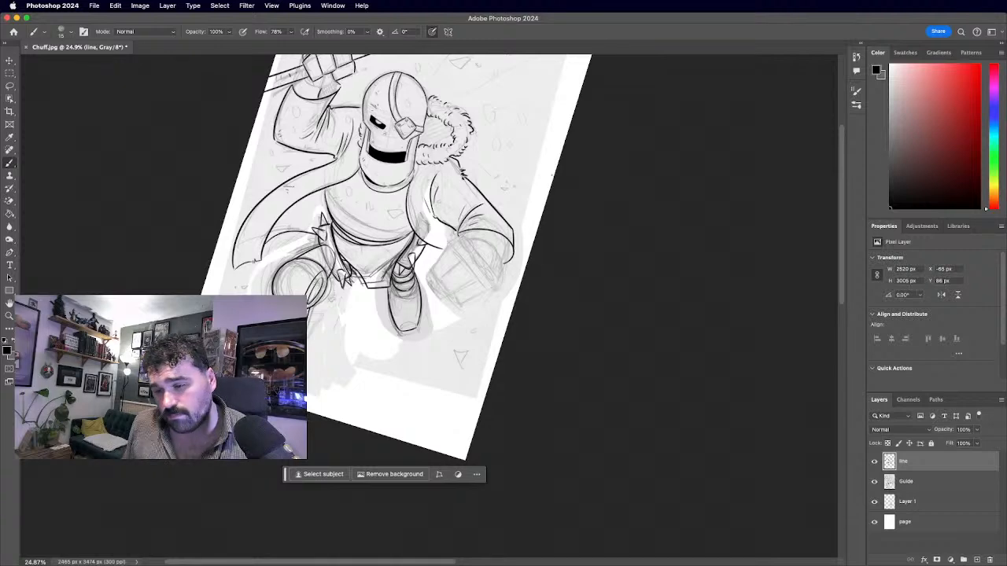
pyautogui.scroll(-5, 427, 306)
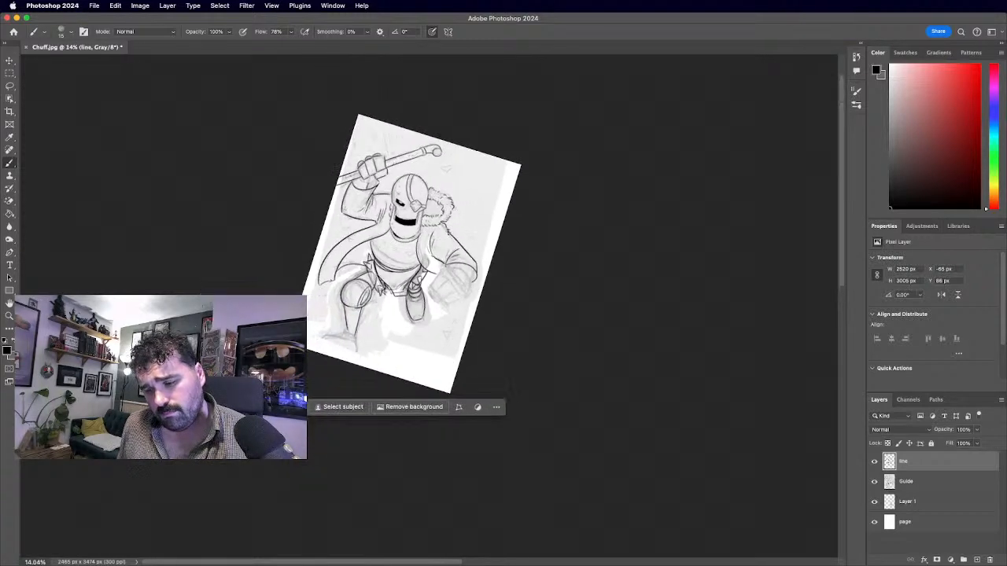
pyautogui.scroll(4, 428, 306)
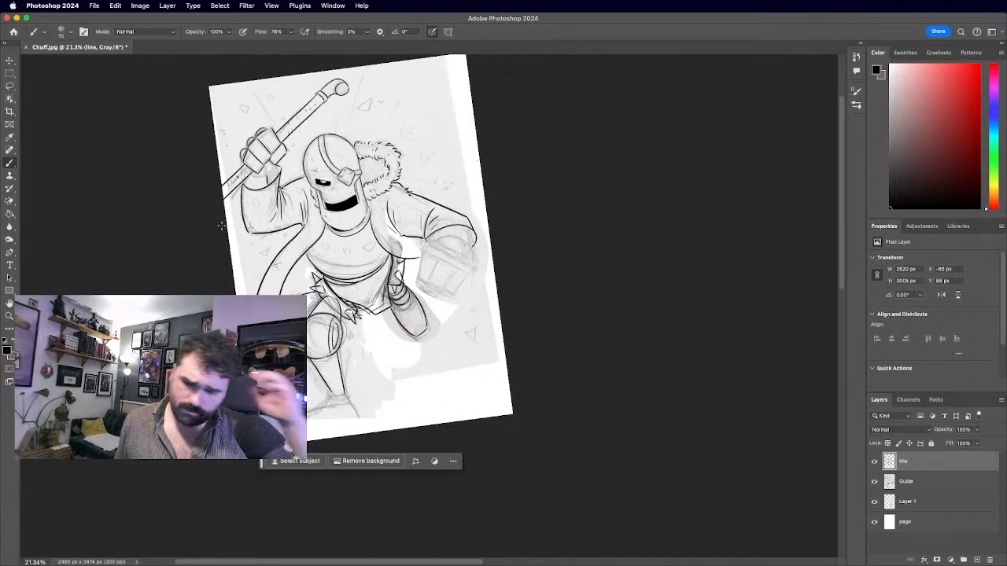
# Undo the raised leg's capsule outline and the curved ring strokes beneath the hip band's spikes.
pyautogui.scroll(5, 440, 283)
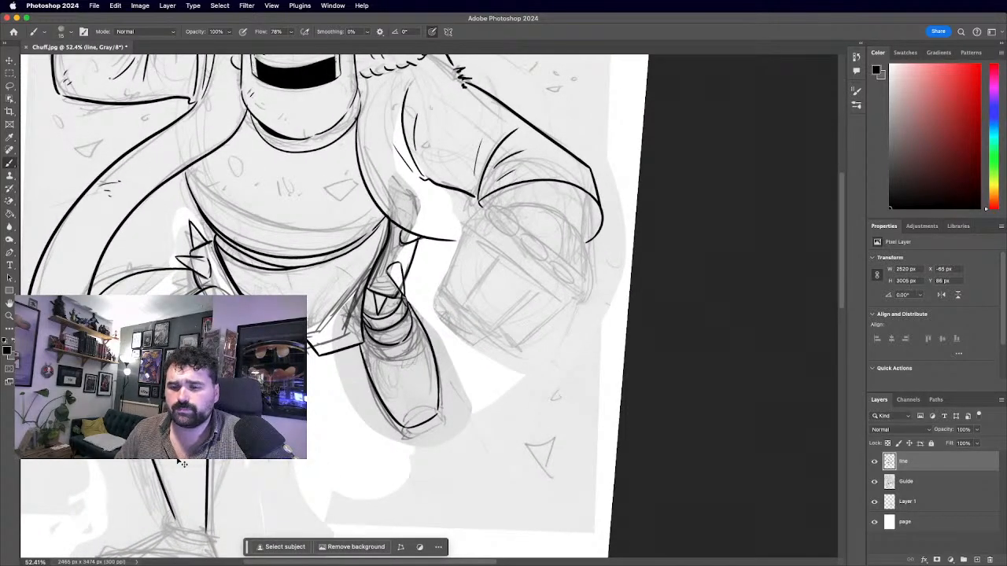
pyautogui.scroll(-5, 599, 344)
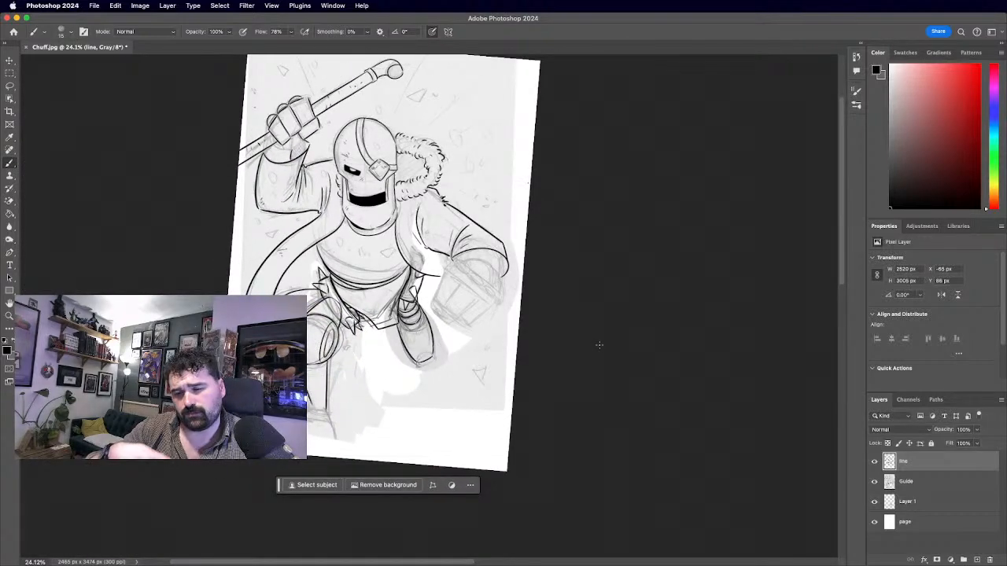
pyautogui.scroll(6, 550, 358)
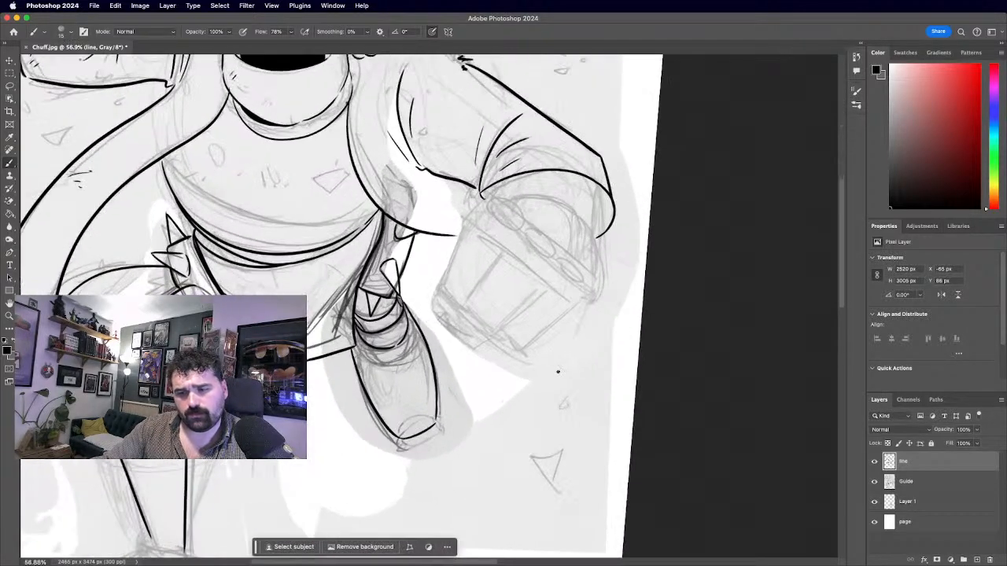
pyautogui.press('super+z')
pyautogui.press('super+z')
pyautogui.press('super+z')
pyautogui.press('super+z')
pyautogui.press('super+z')
pyautogui.press('super+z')
pyautogui.press('super+z')
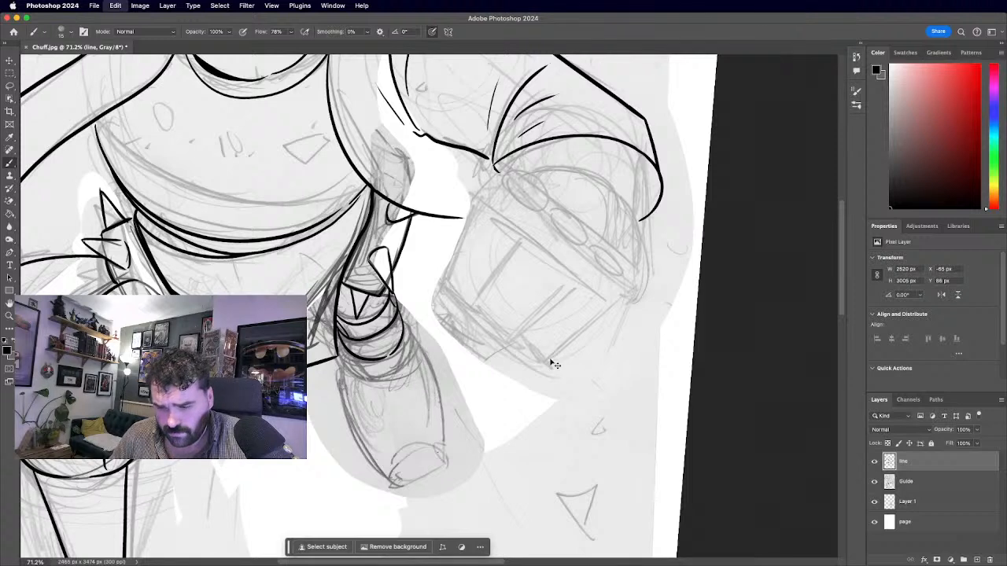
pyautogui.press('super+z')
pyautogui.press('super+z')
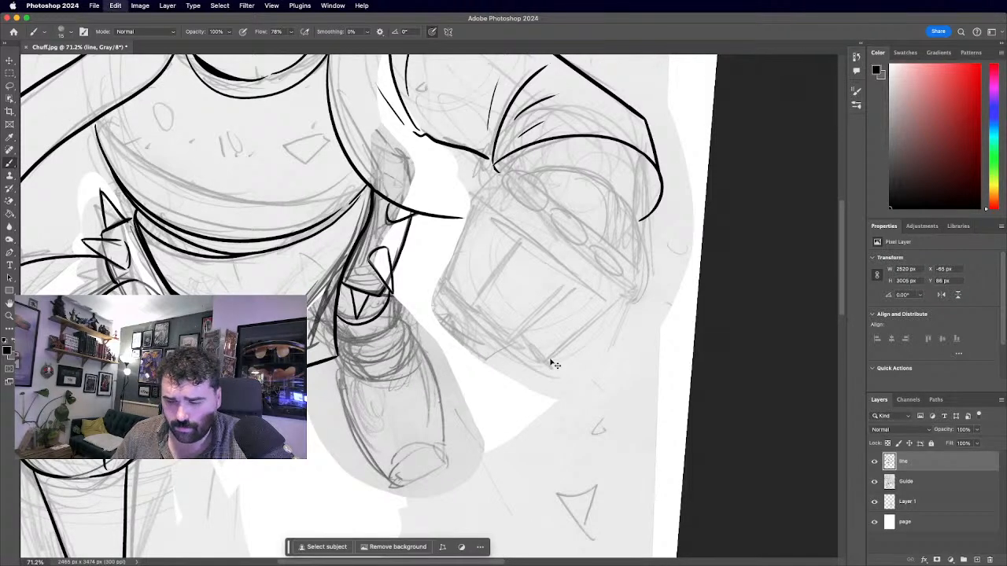
# Re-ink the raised leg's three stacked curved rings beneath the hip band's spikes, each one deeper than the last.
pyautogui.moveTo(339, 330)
pyautogui.mouseDown()
pyautogui.moveTo(386, 304)
pyautogui.moveTo(398, 265)
pyautogui.mouseUp()
pyautogui.press('super+z')
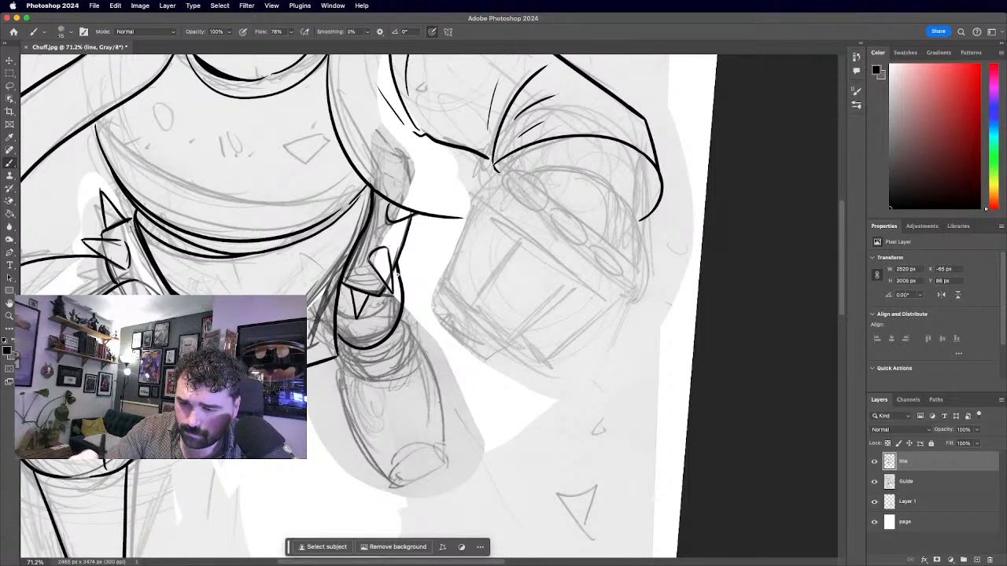
pyautogui.moveTo(338, 363); pyautogui.dragTo(415, 311)
pyautogui.press('super+z')
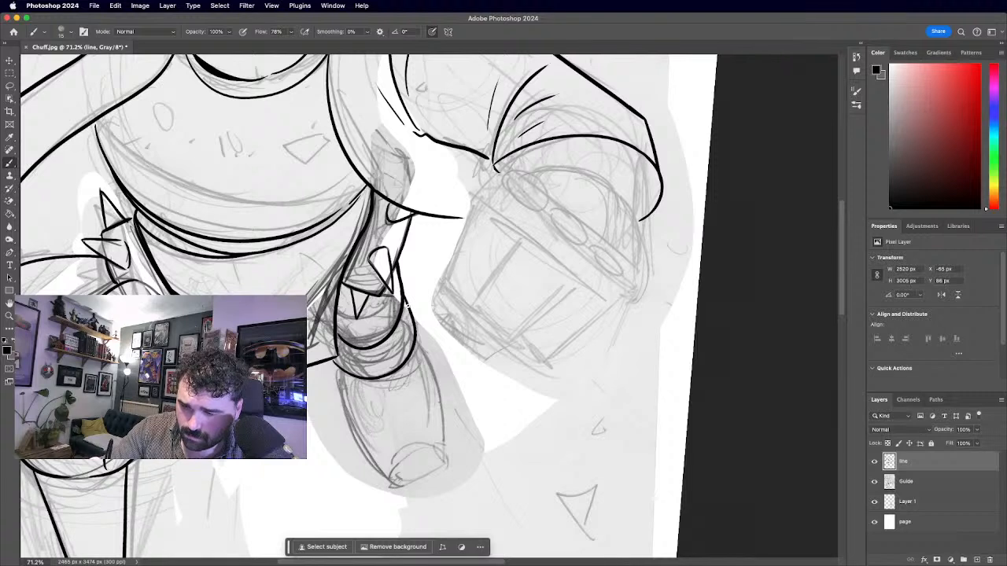
pyautogui.press('super+z')
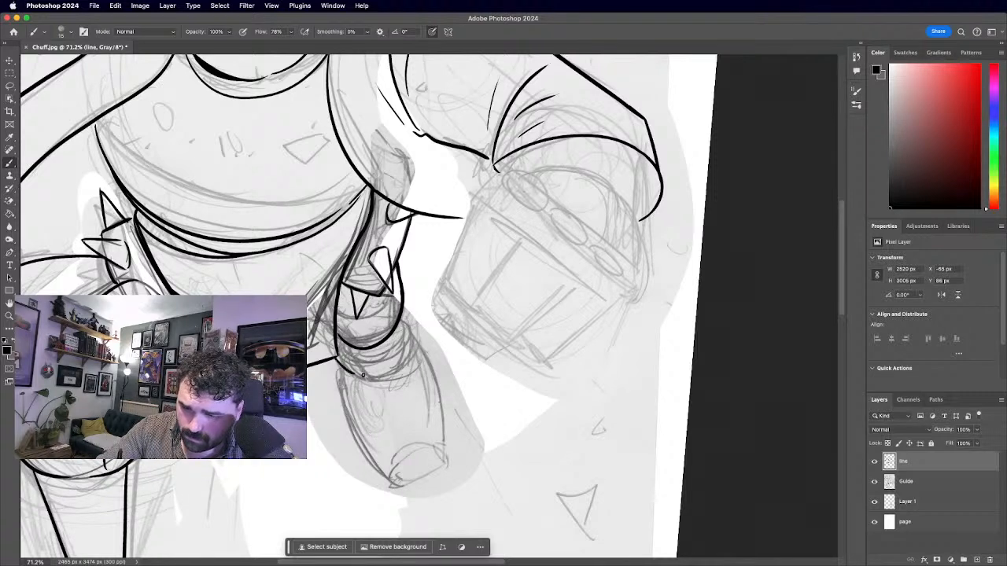
pyautogui.moveTo(337, 358); pyautogui.dragTo(412, 302)
pyautogui.press('super+z')
pyautogui.moveTo(352, 360)
pyautogui.mouseDown()
pyautogui.moveTo(398, 359)
pyautogui.moveTo(410, 300)
pyautogui.mouseUp()
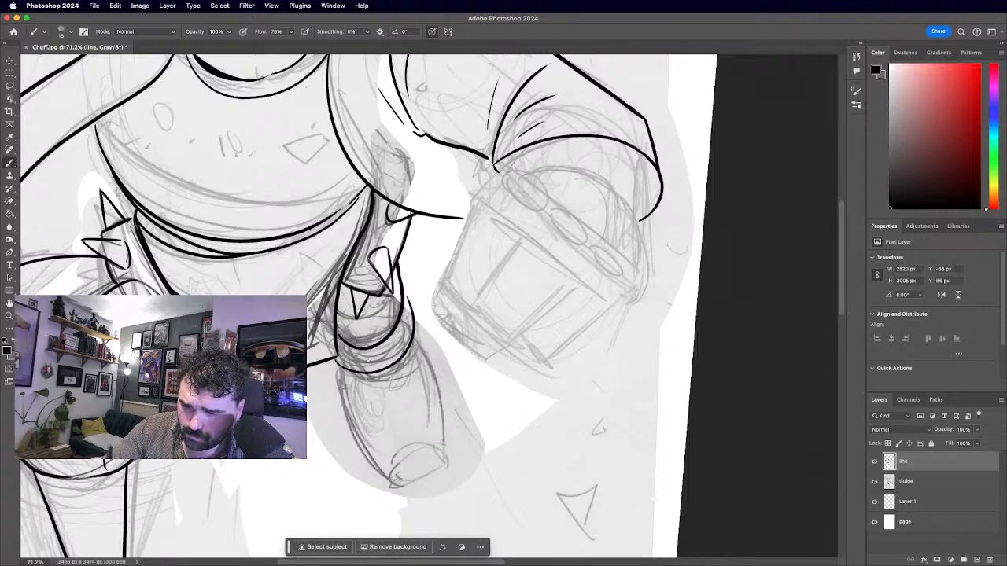
pyautogui.moveTo(339, 366)
pyautogui.mouseDown()
pyautogui.moveTo(415, 339)
pyautogui.moveTo(415, 362)
pyautogui.moveTo(378, 356)
pyautogui.moveTo(349, 376)
pyautogui.moveTo(366, 400)
pyautogui.moveTo(410, 315)
pyautogui.mouseUp()
pyautogui.press('super+z')
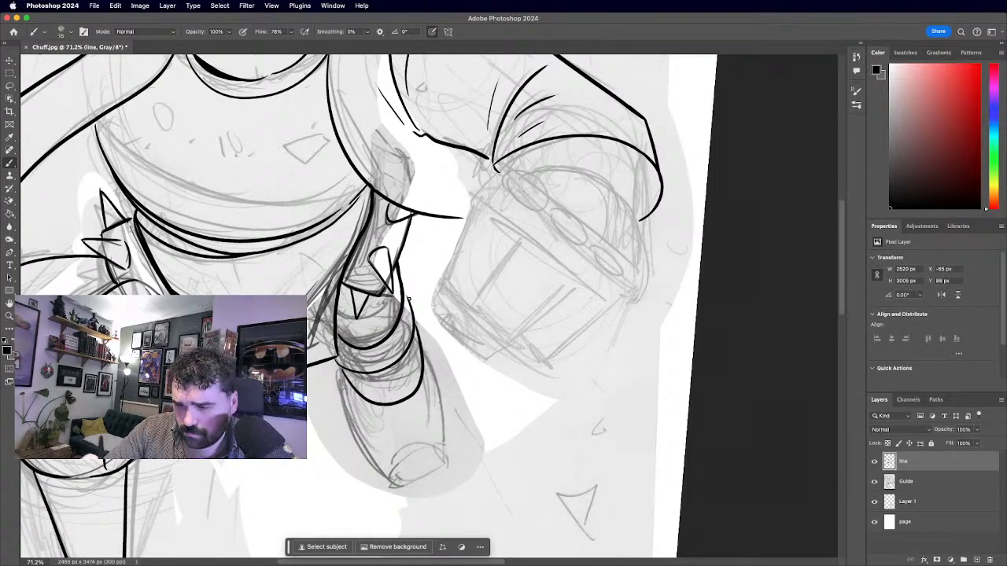
# Ink the raised leg's capsule outline below the rings and redraw its outer side down to the pointed tip.
pyautogui.scroll(-6, 408, 299)
pyautogui.scroll(2, 408, 299)
pyautogui.scroll(6, 441, 325)
pyautogui.moveTo(243, 240)
pyautogui.mouseDown()
pyautogui.moveTo(340, 381)
pyautogui.moveTo(382, 352)
pyautogui.moveTo(331, 201)
pyautogui.mouseUp()
pyautogui.scroll(-7, 441, 326)
pyautogui.scroll(3, 441, 325)
pyautogui.scroll(5, 429, 303)
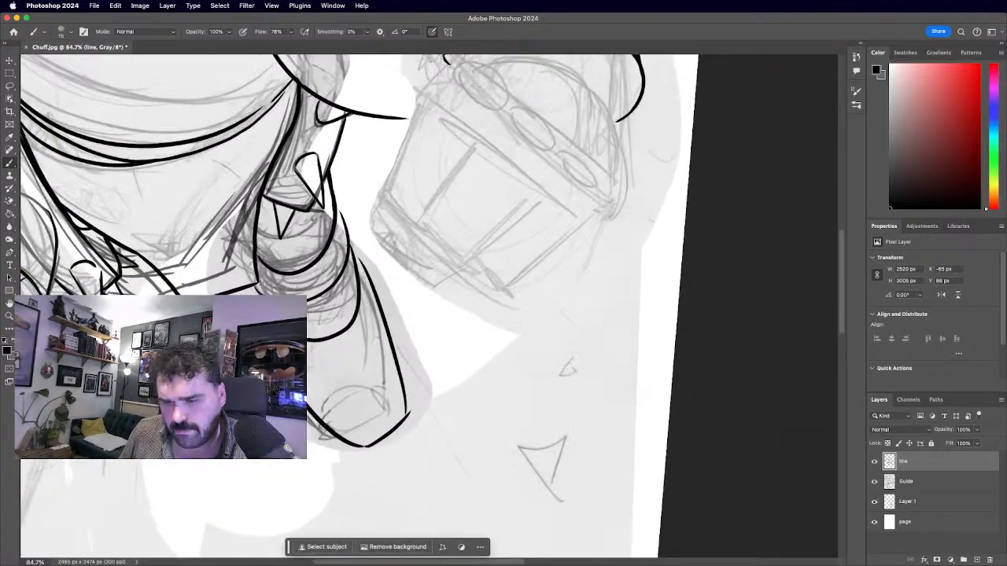
pyautogui.press('super+z')
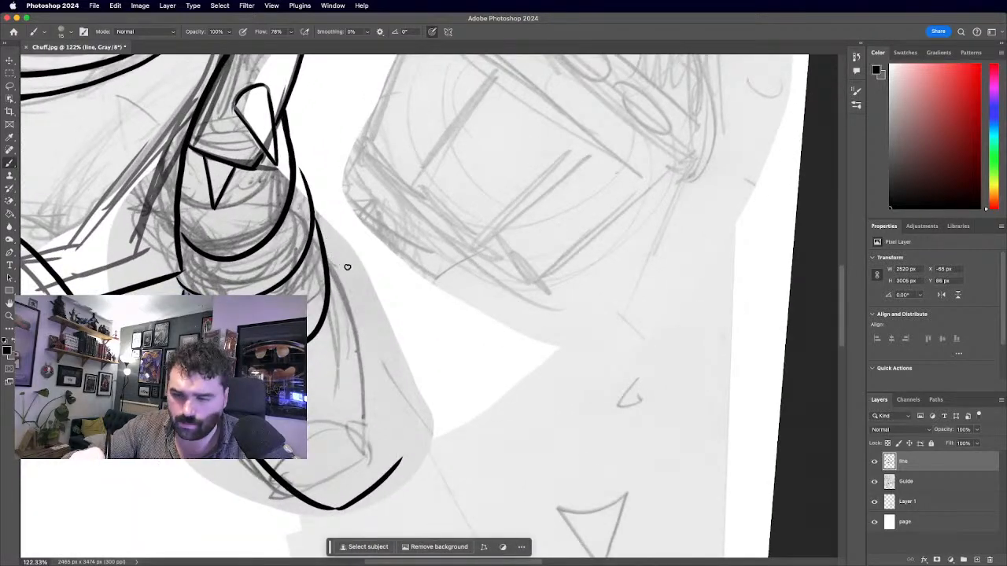
pyautogui.moveTo(319, 228); pyautogui.dragTo(395, 448)
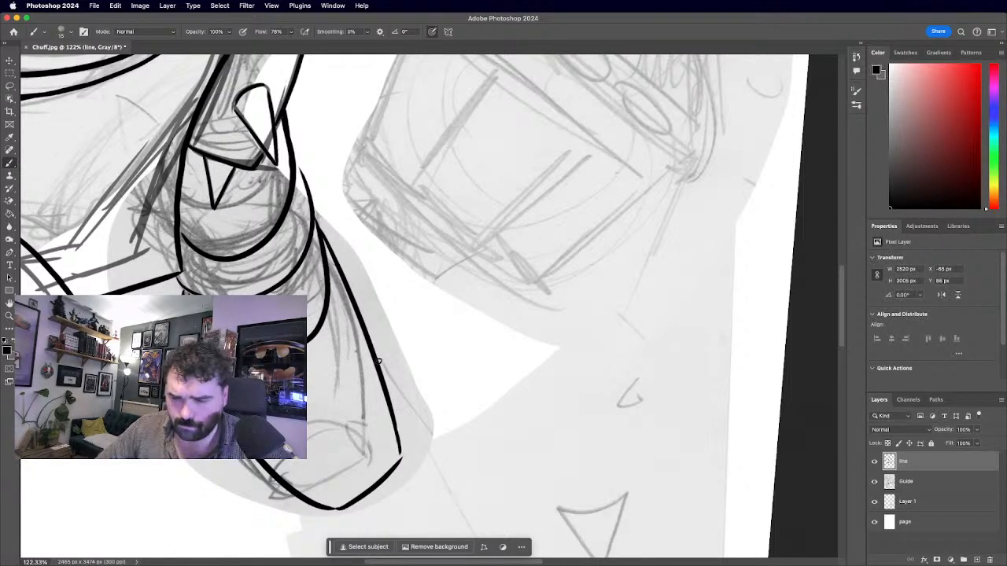
# Close the standing leg's shin with a short curved edge at the ankle.
pyautogui.scroll(-10, 377, 362)
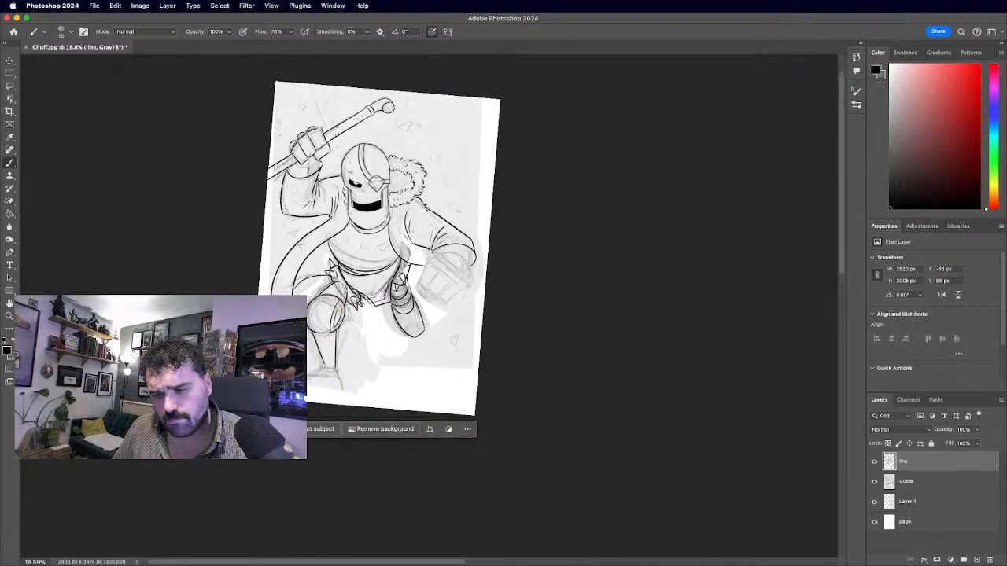
pyautogui.scroll(6, 377, 315)
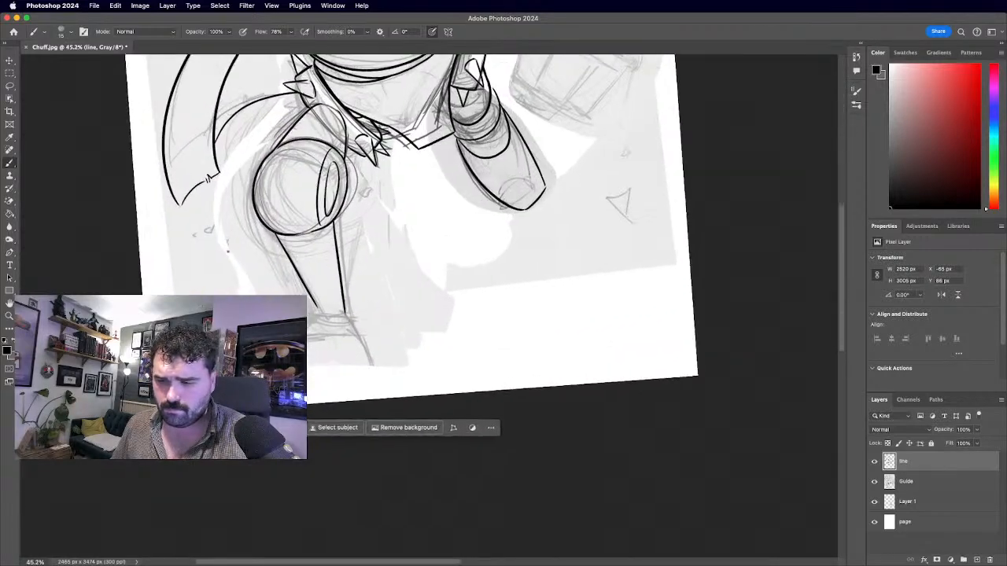
pyautogui.scroll(4, 326, 273)
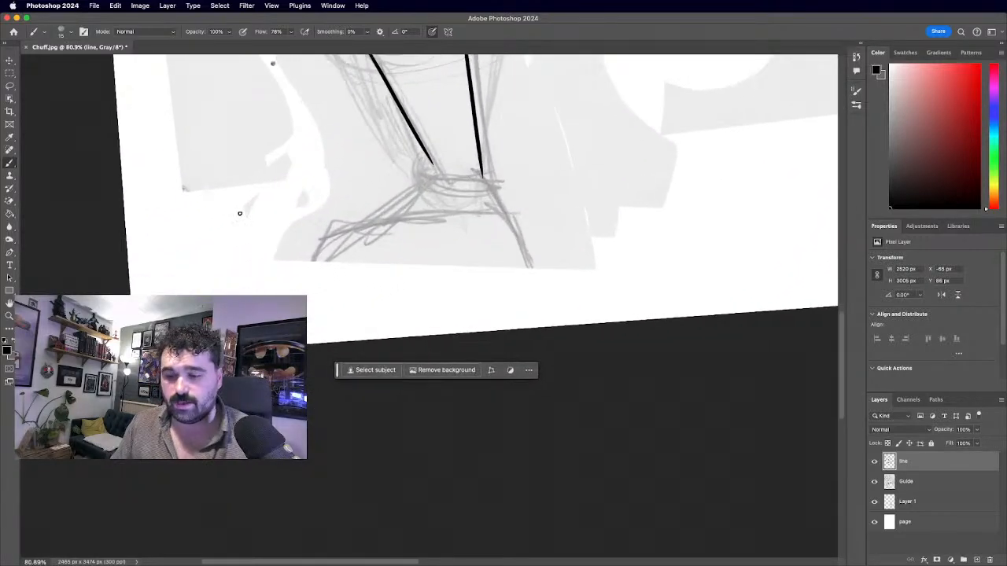
pyautogui.moveTo(430, 171); pyautogui.dragTo(479, 175)
pyautogui.scroll(-4, 452, 476)
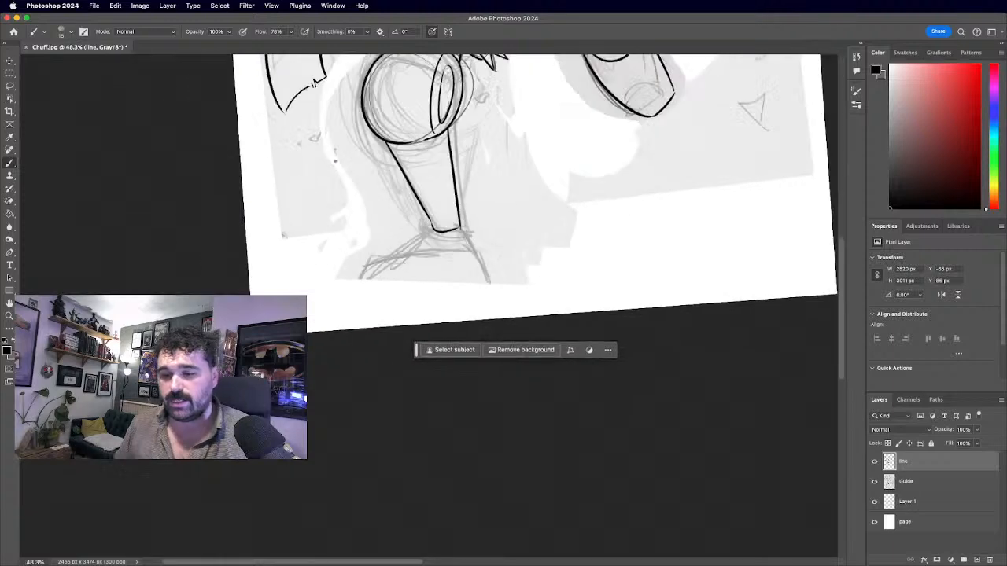
pyautogui.scroll(5, 199, 493)
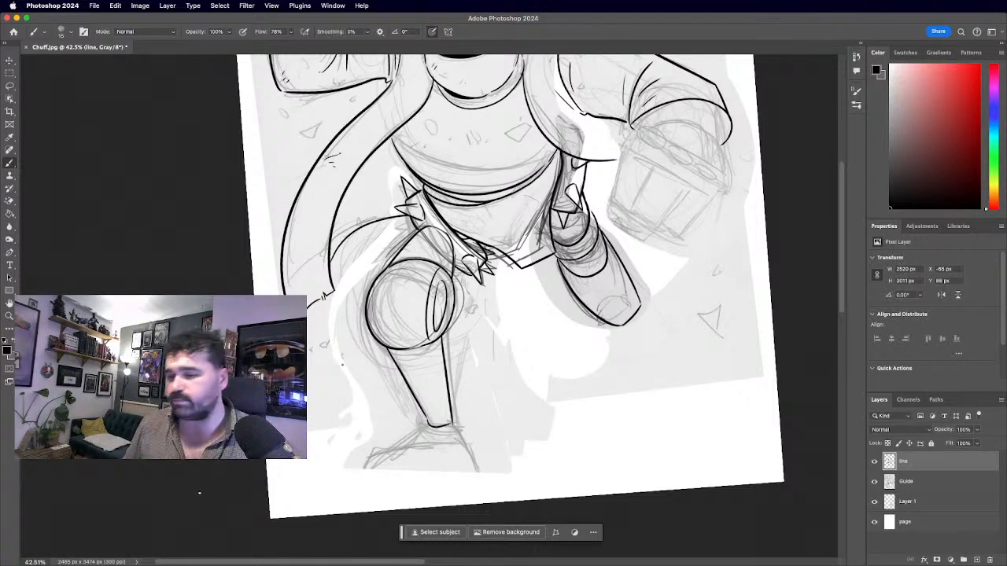
pyautogui.scroll(-5, 430, 305)
pyautogui.scroll(4, 429, 306)
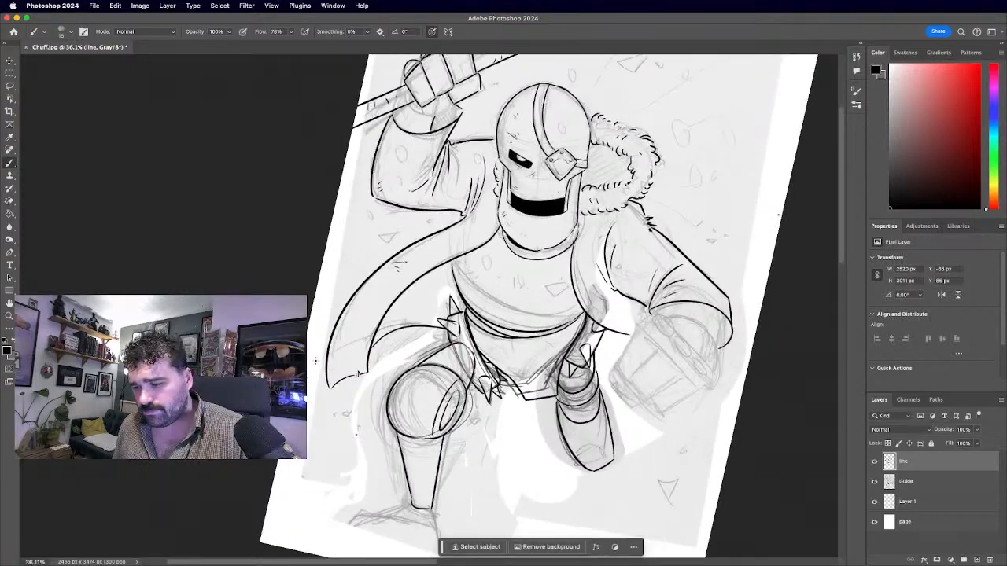
pyautogui.scroll(4, 430, 306)
pyautogui.scroll(6, 283, 241)
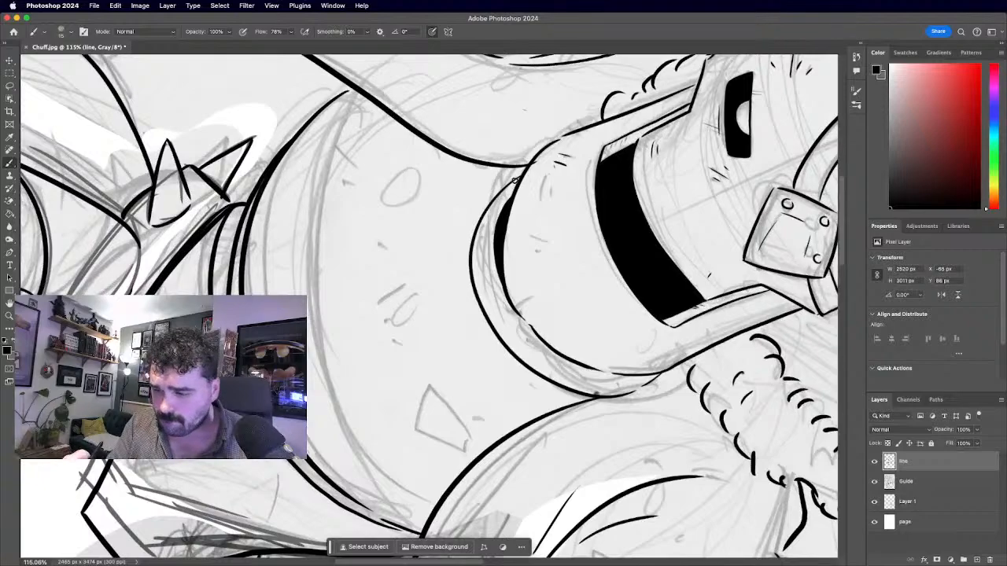
pyautogui.moveTo(520, 175)
pyautogui.mouseDown()
pyautogui.moveTo(498, 195)
pyautogui.moveTo(464, 277)
pyautogui.moveTo(504, 351)
pyautogui.mouseUp()
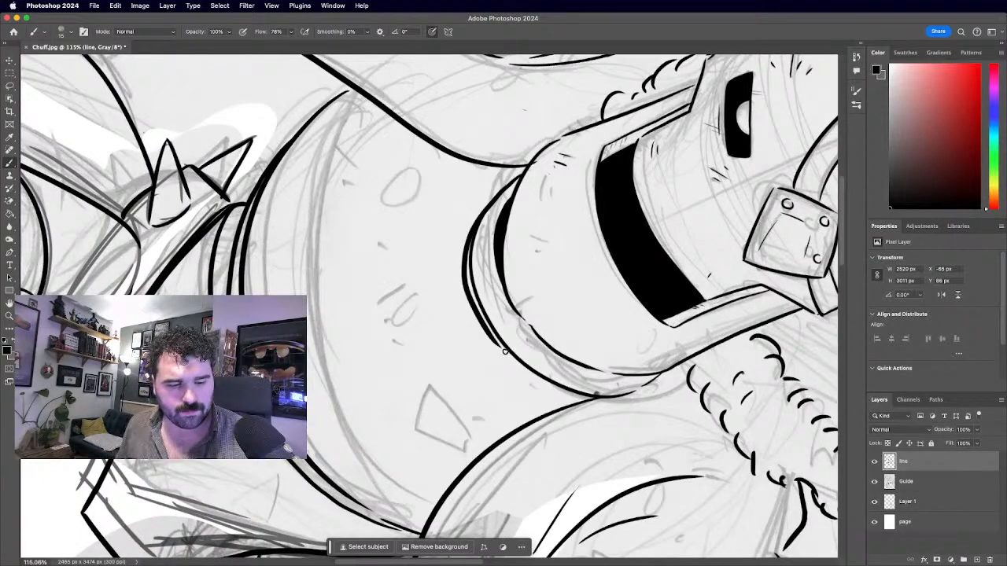
pyautogui.press('cmd+z')
pyautogui.scroll(-6, 505, 352)
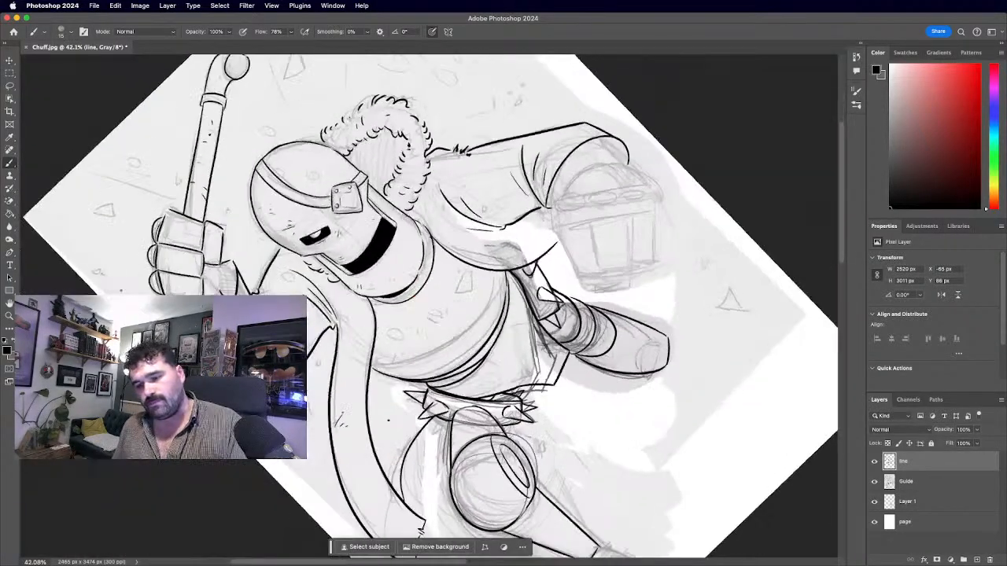
# Thicken the outer curve of the neck collar where it meets the chest plate.
pyautogui.scroll(4, 505, 352)
pyautogui.scroll(5, 429, 307)
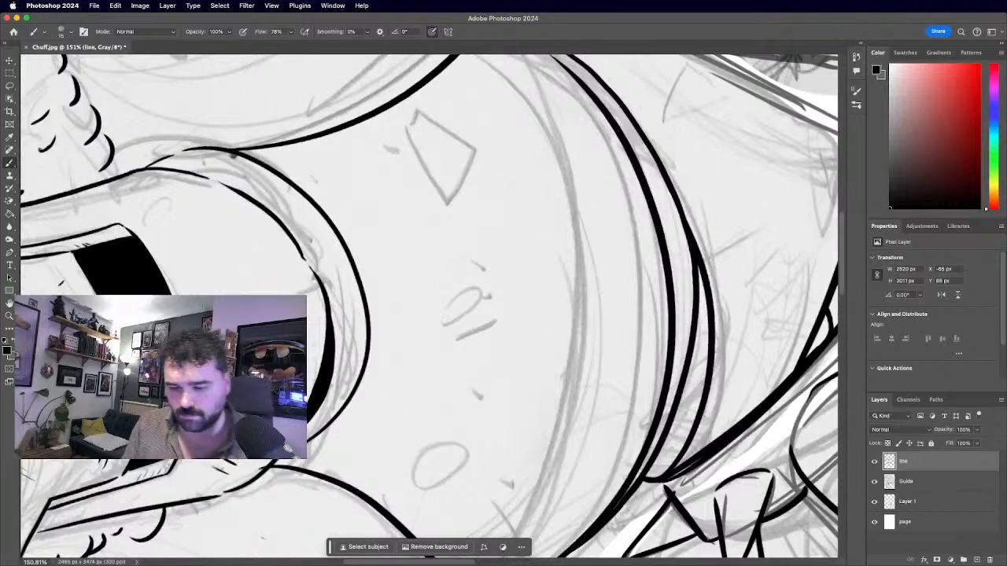
pyautogui.moveTo(309, 439)
pyautogui.mouseDown()
pyautogui.moveTo(352, 395)
pyautogui.moveTo(373, 315)
pyautogui.mouseUp()
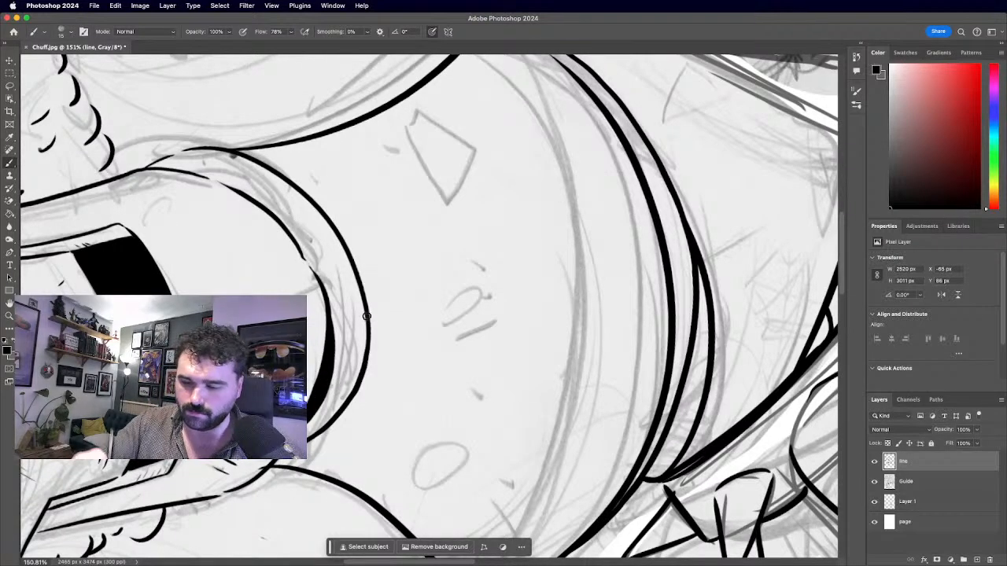
pyautogui.moveTo(362, 372)
pyautogui.mouseDown()
pyautogui.moveTo(366, 344)
pyautogui.moveTo(334, 228)
pyautogui.mouseUp()
pyautogui.moveTo(578, 118); pyautogui.dragTo(590, 133)
pyautogui.moveTo(353, 267)
pyautogui.mouseDown()
pyautogui.moveTo(329, 224)
pyautogui.moveTo(243, 157)
pyautogui.mouseUp()
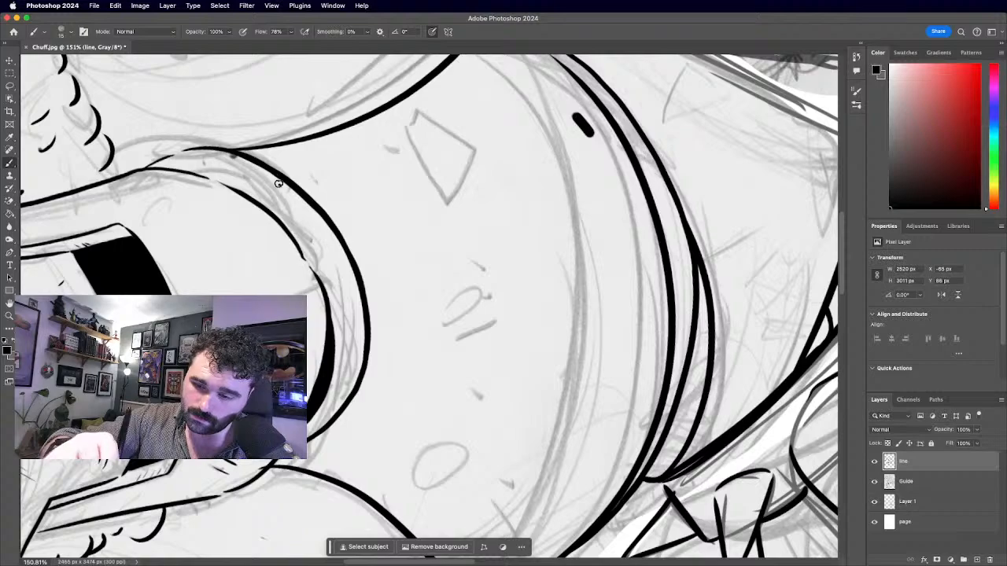
pyautogui.press('super+minus')
pyautogui.press('super+plus')
pyautogui.press('super+z')
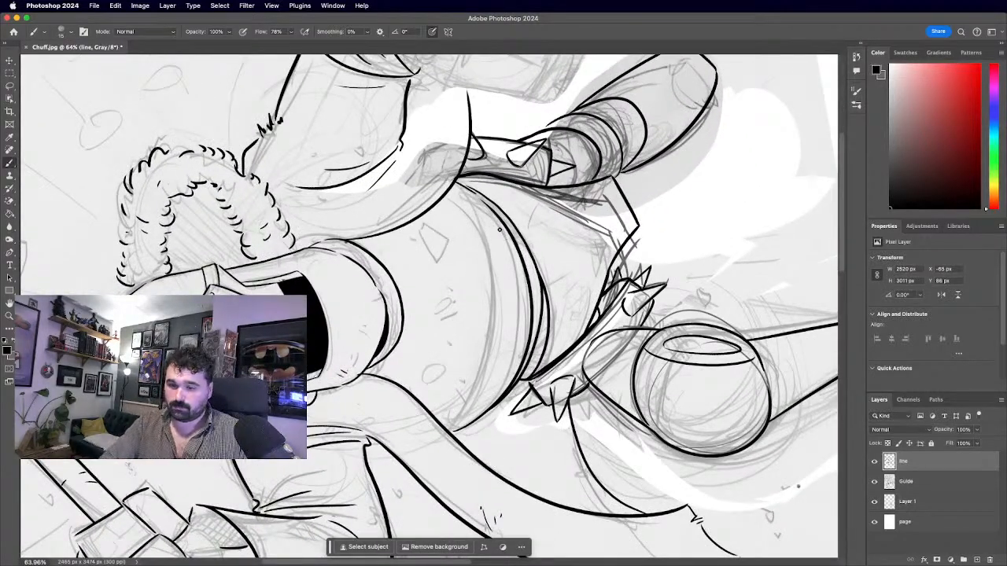
# Join the jaw's inner collar line to the helmet's side edge with a short curved stroke.
pyautogui.scroll(5, 500, 230)
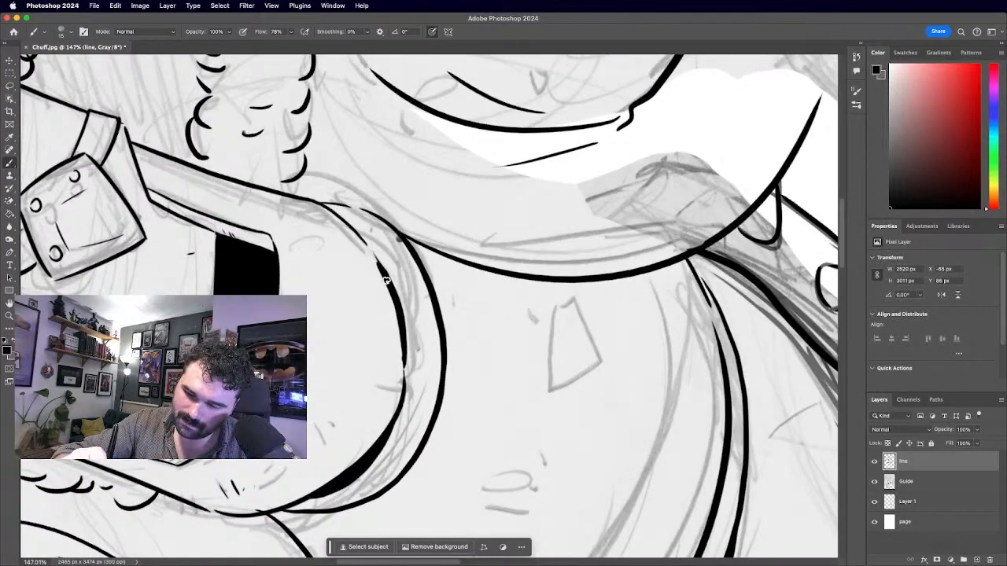
pyautogui.moveTo(369, 251); pyautogui.dragTo(318, 204)
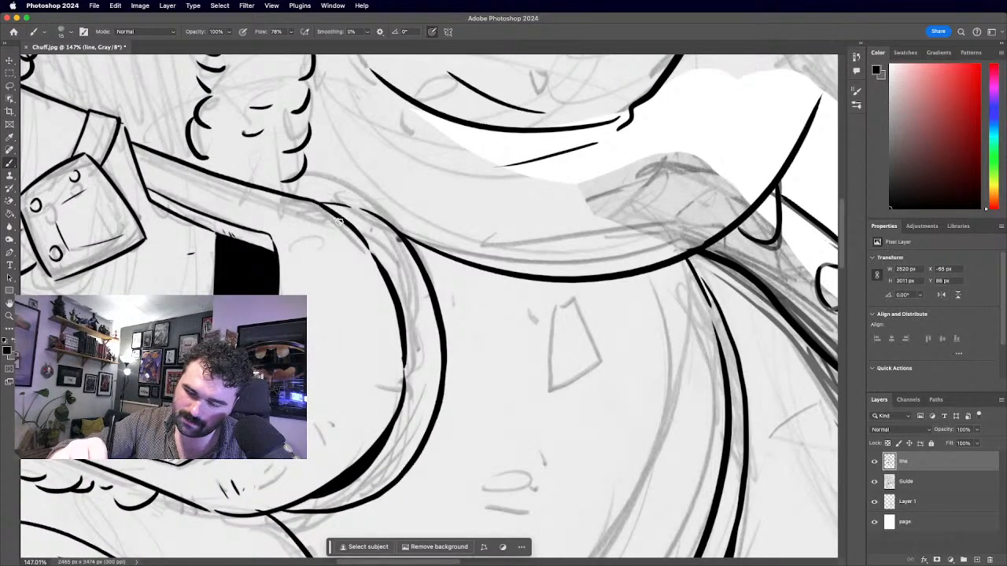
pyautogui.scroll(-6, 305, 188)
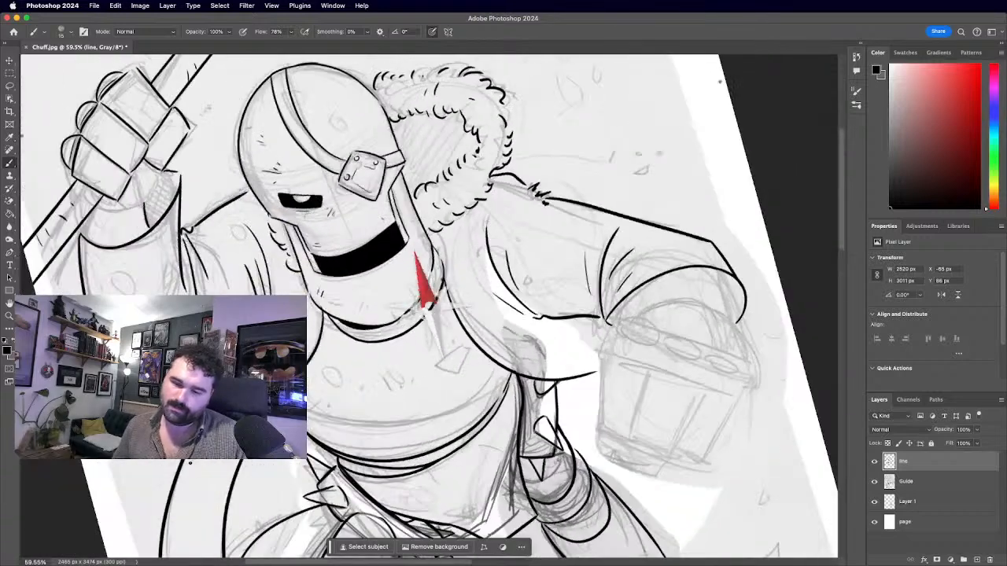
# Ink a small boxed panel at the tip of the raised leg's capsule, divided by short lines.
pyautogui.scroll(-5, 433, 307)
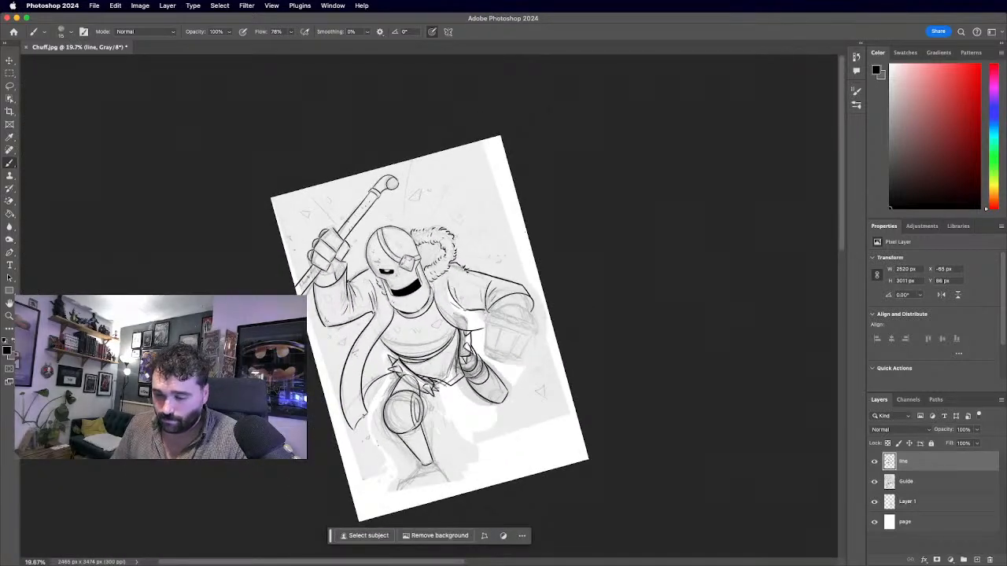
pyautogui.scroll(3, 427, 323)
pyautogui.scroll(-5, 427, 323)
pyautogui.scroll(4, 427, 319)
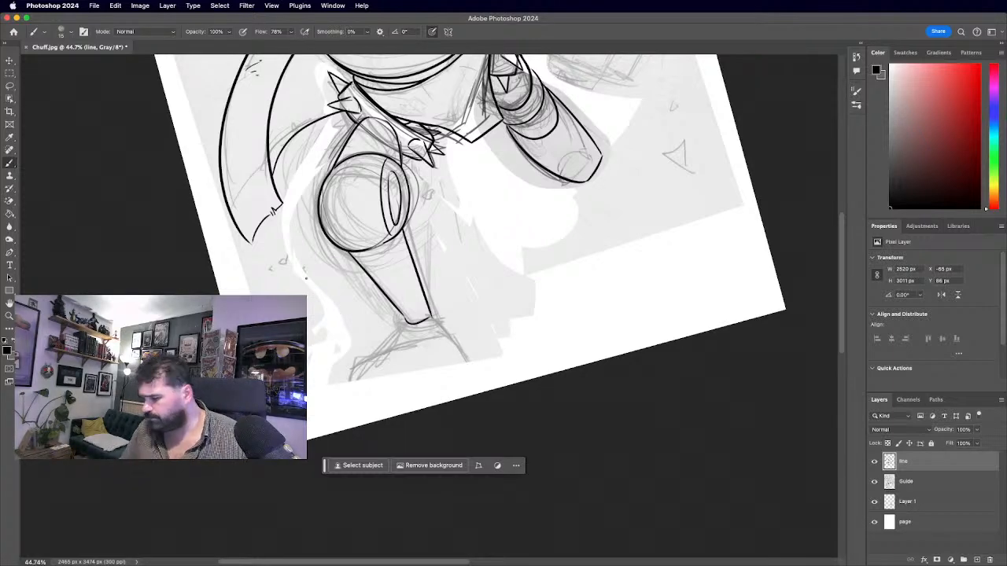
pyautogui.scroll(1, 421, 323)
pyautogui.hscroll(3, 428, 307)
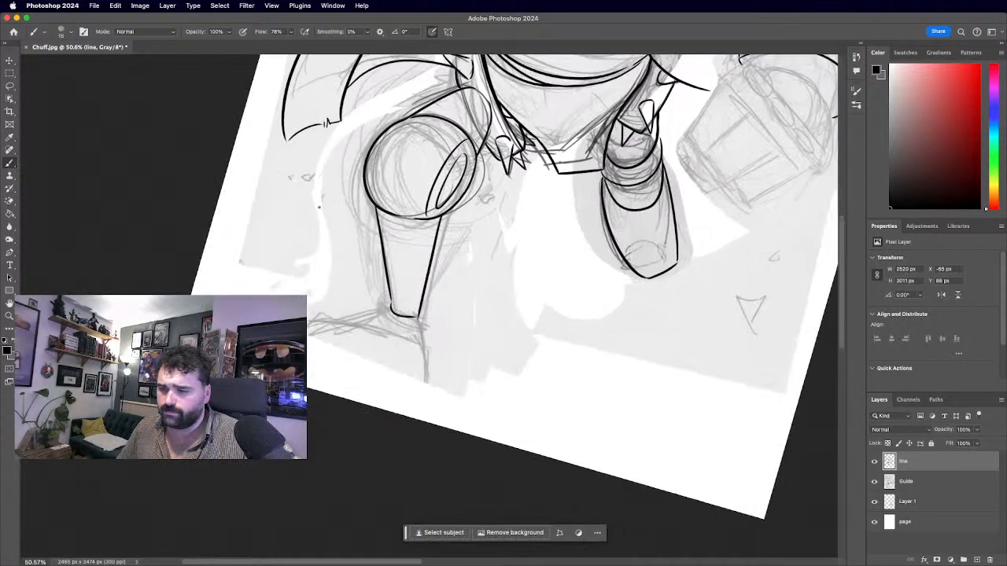
pyautogui.scroll(4, 435, 314)
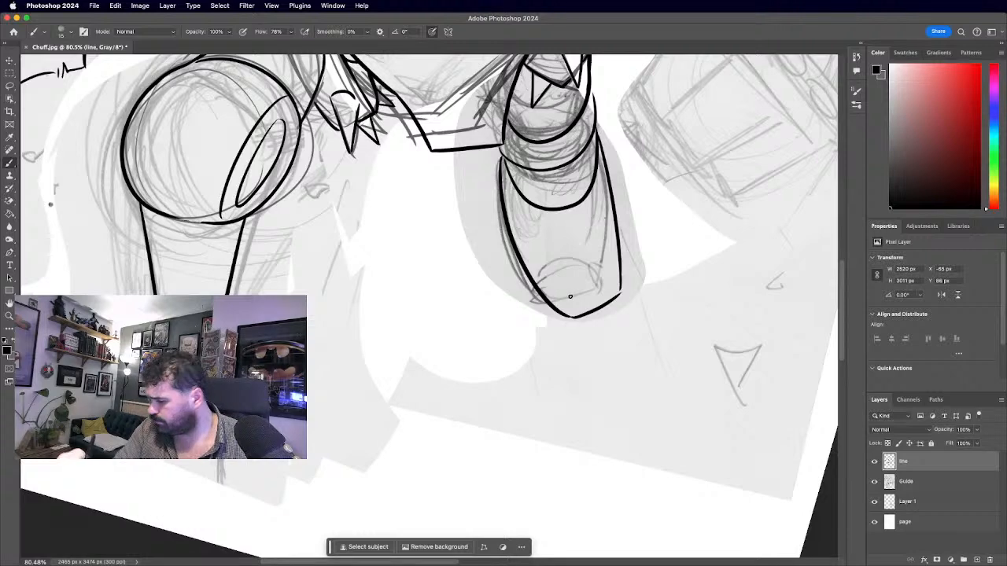
pyautogui.moveTo(565, 277)
pyautogui.mouseDown()
pyautogui.moveTo(565, 315)
pyautogui.moveTo(602, 263)
pyautogui.moveTo(619, 289)
pyautogui.moveTo(586, 307)
pyautogui.mouseUp()
pyautogui.moveTo(598, 268); pyautogui.dragTo(596, 302)
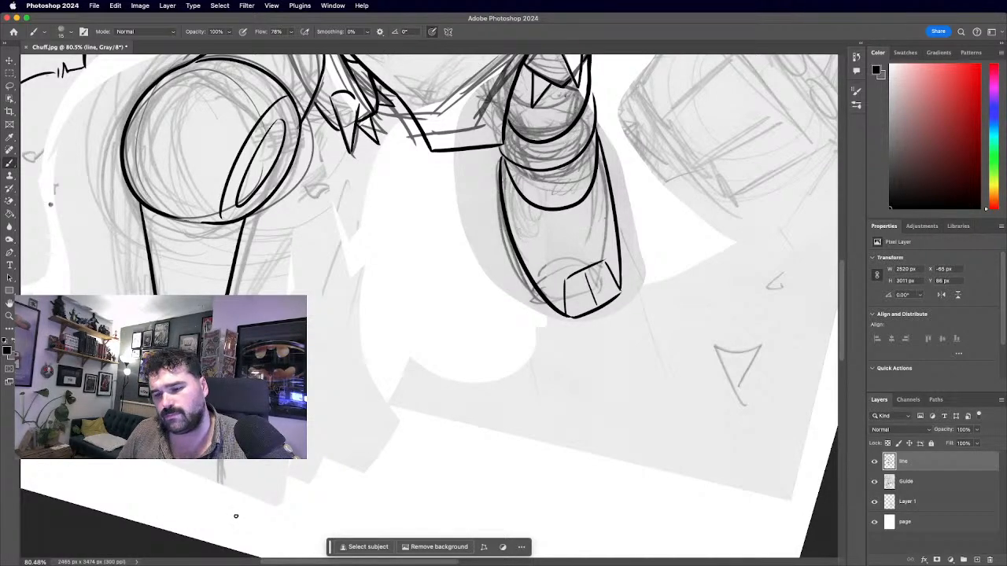
pyautogui.scroll(2, 235, 516)
pyautogui.scroll(-8, 235, 516)
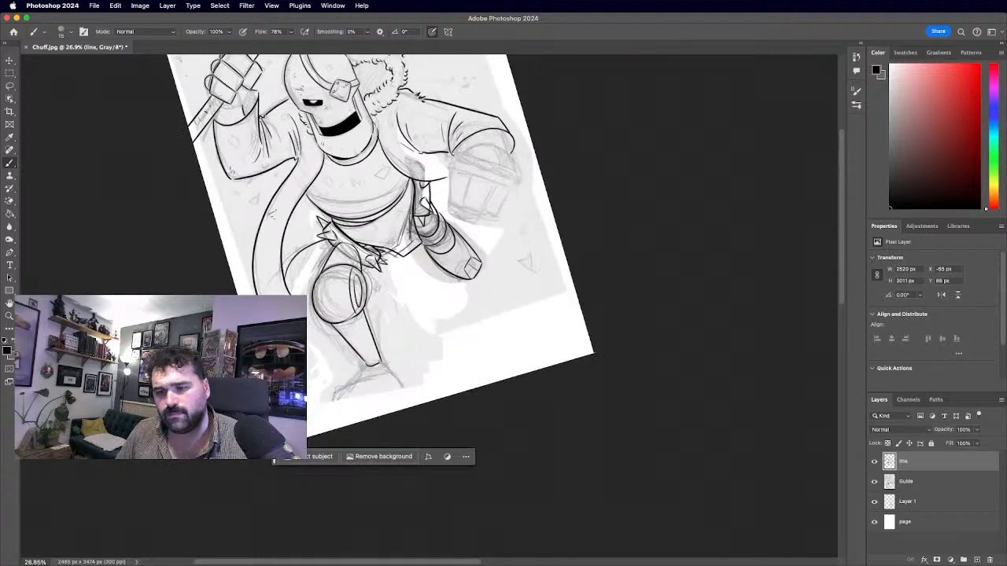
# Ink the standing foot's sloping front edge from the ankle to the toe, plus a straight line along its base.
pyautogui.scroll(4, 404, 468)
pyautogui.moveTo(389, 386); pyautogui.dragTo(411, 406)
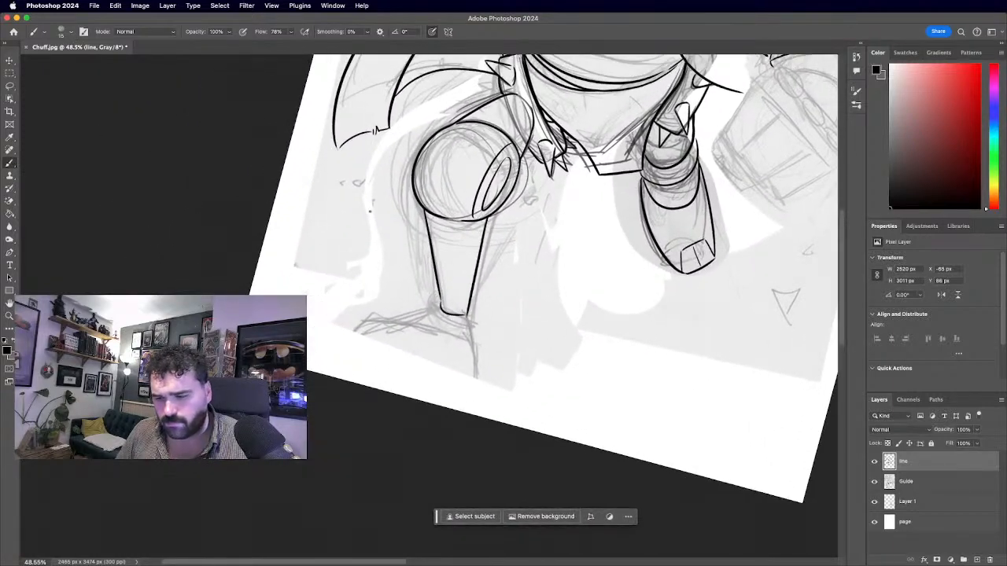
pyautogui.scroll(3, 429, 299)
pyautogui.moveTo(308, 303); pyautogui.dragTo(320, 360)
pyautogui.scroll(1, 308, 323)
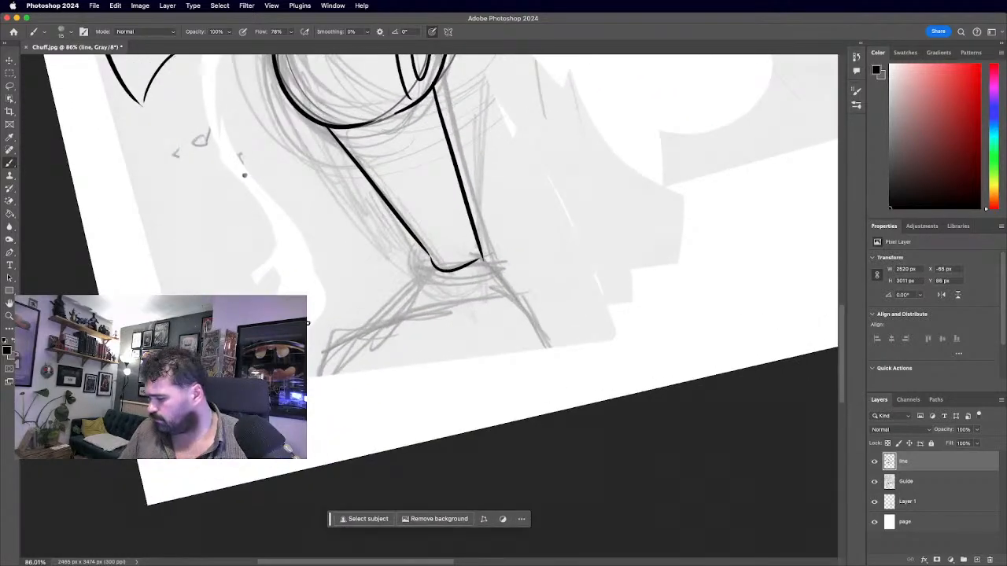
pyautogui.moveTo(430, 262)
pyautogui.mouseDown()
pyautogui.moveTo(316, 366)
pyautogui.moveTo(520, 329)
pyautogui.mouseUp()
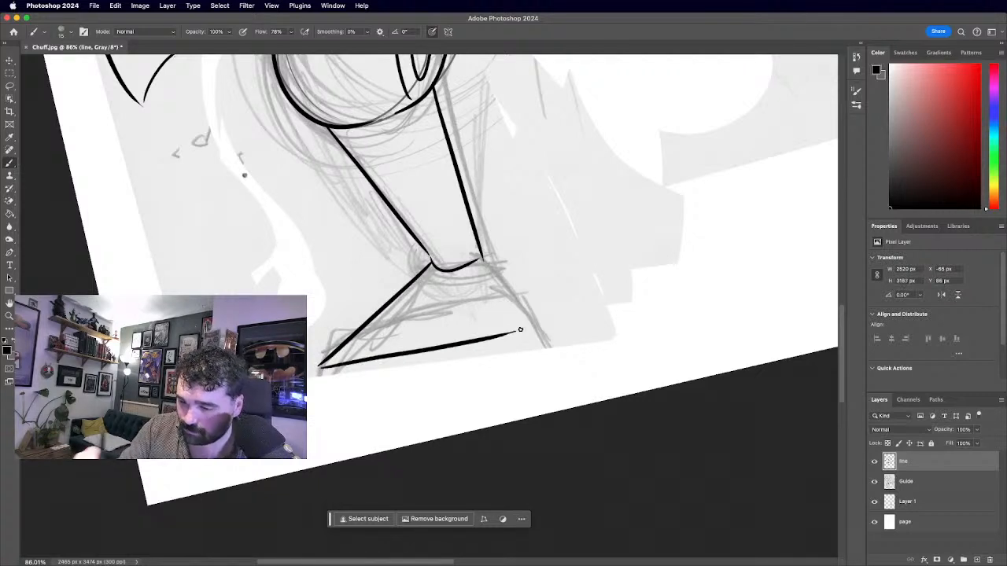
# Try a short toe edge and a lower sole line beneath the foot, and undo the lower line.
pyautogui.moveTo(320, 369)
pyautogui.mouseDown()
pyautogui.moveTo(327, 401)
pyautogui.moveTo(513, 360)
pyautogui.mouseUp()
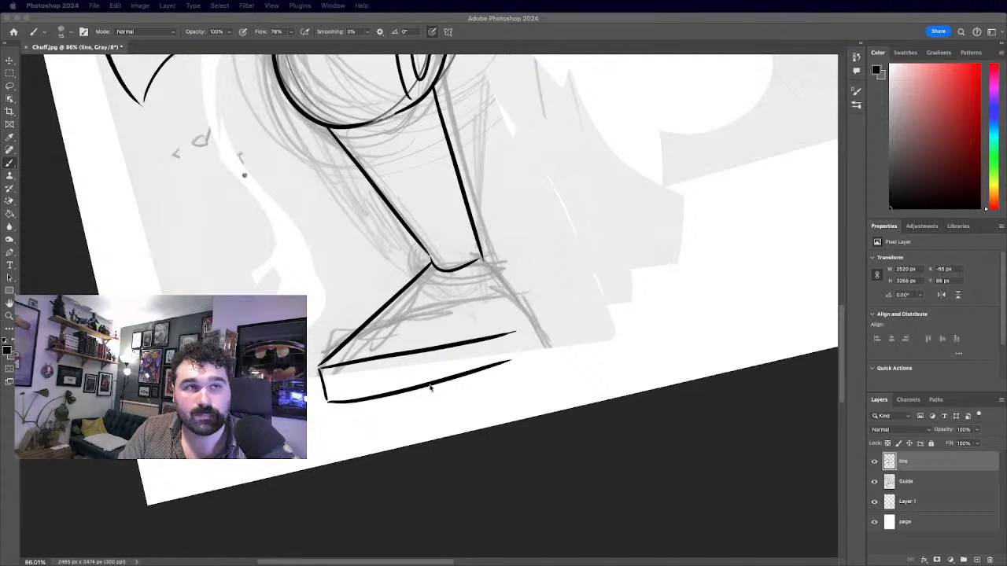
pyautogui.click(477, 351)
pyautogui.press('super+z')
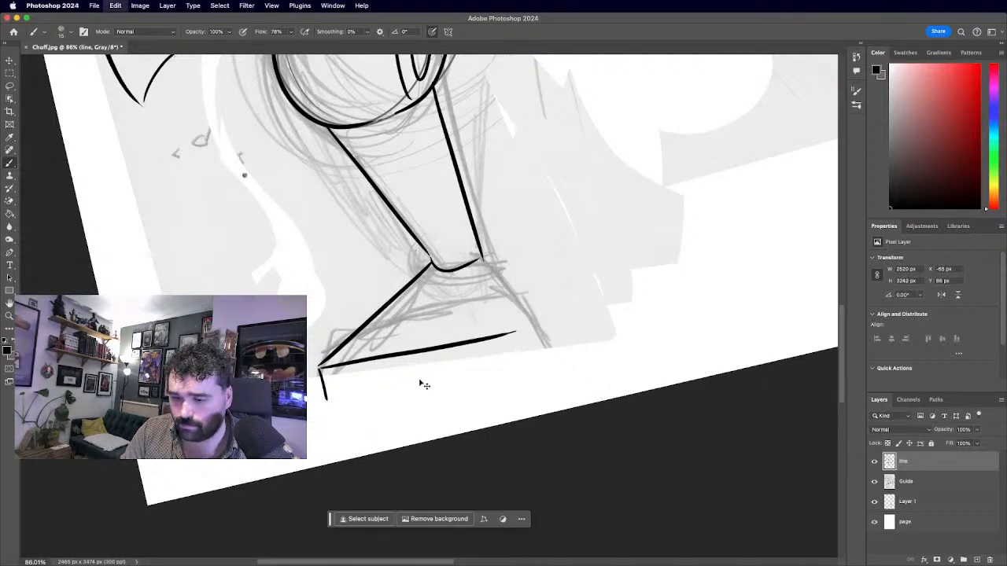
# Try drawing the foot's lower sole and heel edge on a new layer, and undo back to the line layer.
pyautogui.keyDown('super'); pyautogui.click(710, 522); pyautogui.keyUp('super')
pyautogui.moveTo(328, 401); pyautogui.dragTo(529, 367)
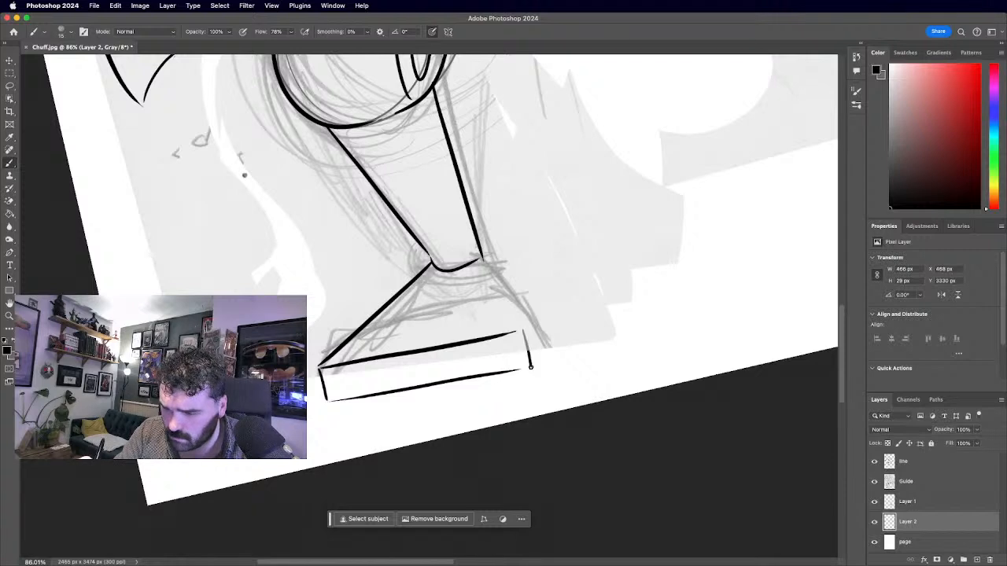
pyautogui.click(921, 464)
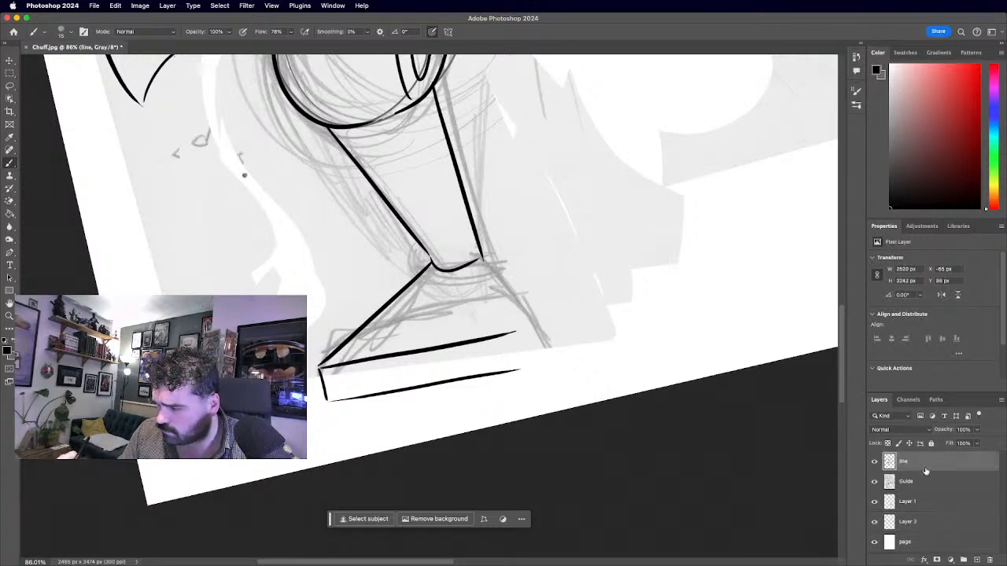
pyautogui.click(874, 464)
pyautogui.click(874, 464)
pyautogui.press('super+z')
pyautogui.press('super+z')
pyautogui.press('super+z')
pyautogui.press('super+z')
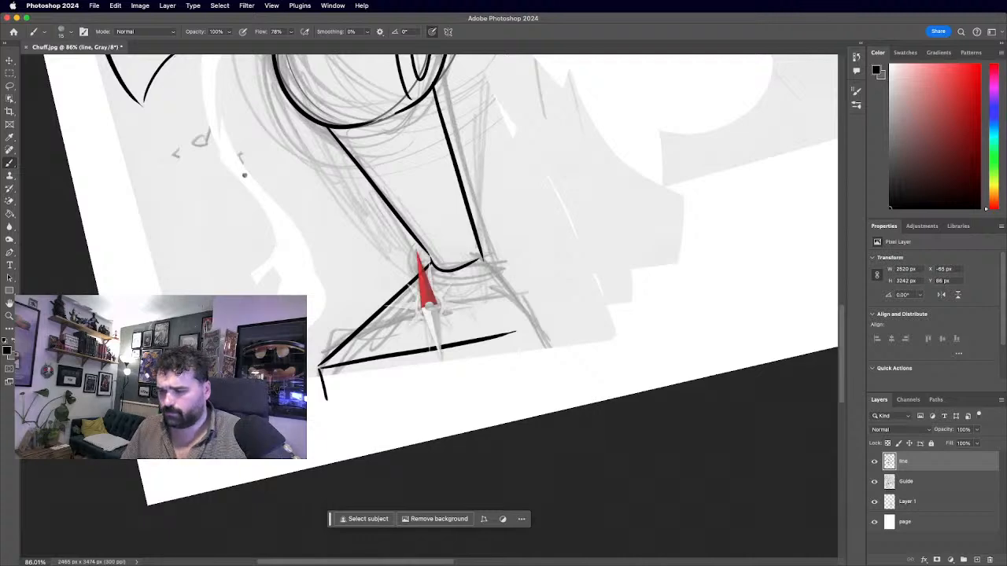
# Undo the straight base line and the short toe edge of the standing foot.
pyautogui.scroll(3, 582, 501)
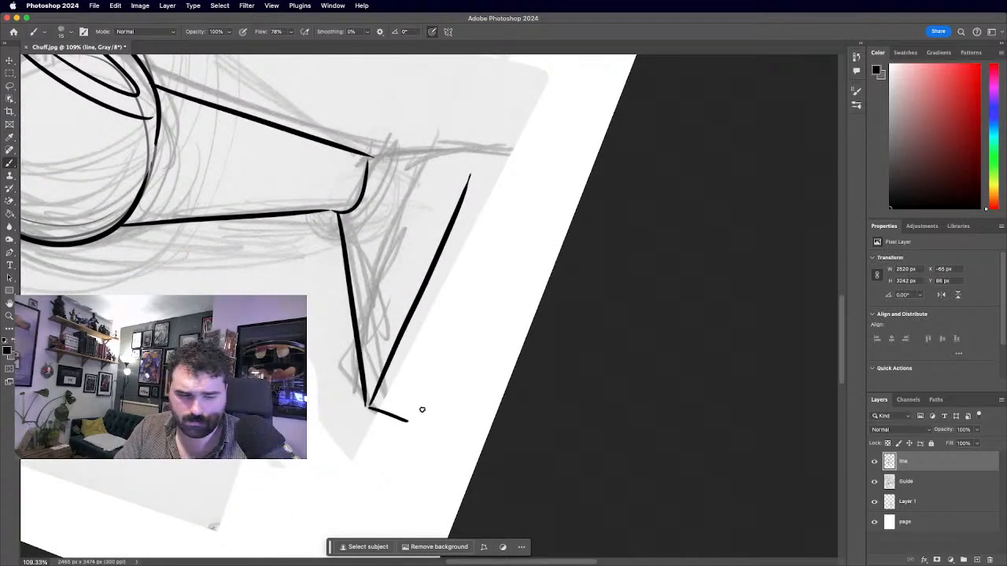
pyautogui.press('super+z')
pyautogui.press('super+z')
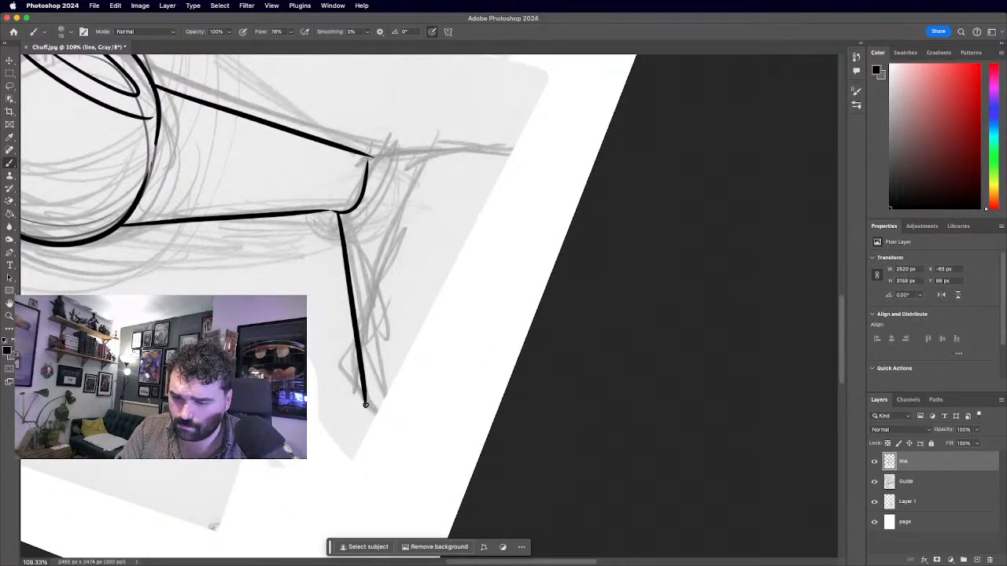
# Ink a thick sole with curved upper and lower edges, and close the foot's back edge from ankle to heel.
pyautogui.moveTo(366, 404)
pyautogui.mouseDown()
pyautogui.moveTo(477, 249)
pyautogui.moveTo(498, 165)
pyautogui.mouseUp()
pyautogui.moveTo(366, 405)
pyautogui.mouseDown()
pyautogui.moveTo(408, 432)
pyautogui.moveTo(534, 182)
pyautogui.moveTo(502, 169)
pyautogui.mouseUp()
pyautogui.scroll(-3, 428, 306)
pyautogui.scroll(3, 429, 307)
pyautogui.scroll(1, 417, 320)
pyautogui.moveTo(593, 310)
pyautogui.mouseDown()
pyautogui.moveTo(540, 175)
pyautogui.moveTo(583, 310)
pyautogui.mouseUp()
pyautogui.press('cmd+z')
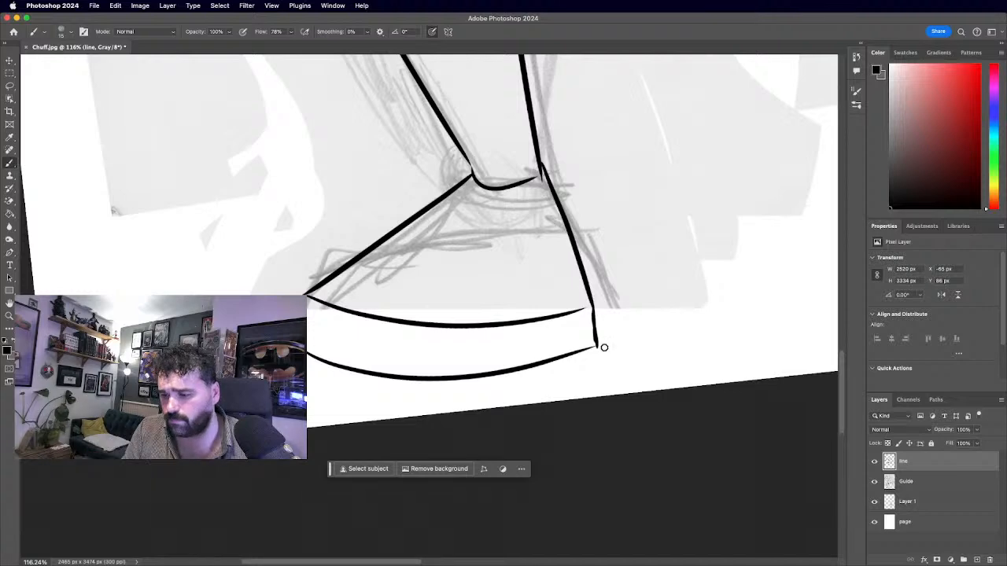
# Ink a small trapezoid panel on the front of the foot above the sole, divided by a short line.
pyautogui.scroll(-10, 428, 305)
pyautogui.scroll(5, 429, 305)
pyautogui.scroll(5, 279, 281)
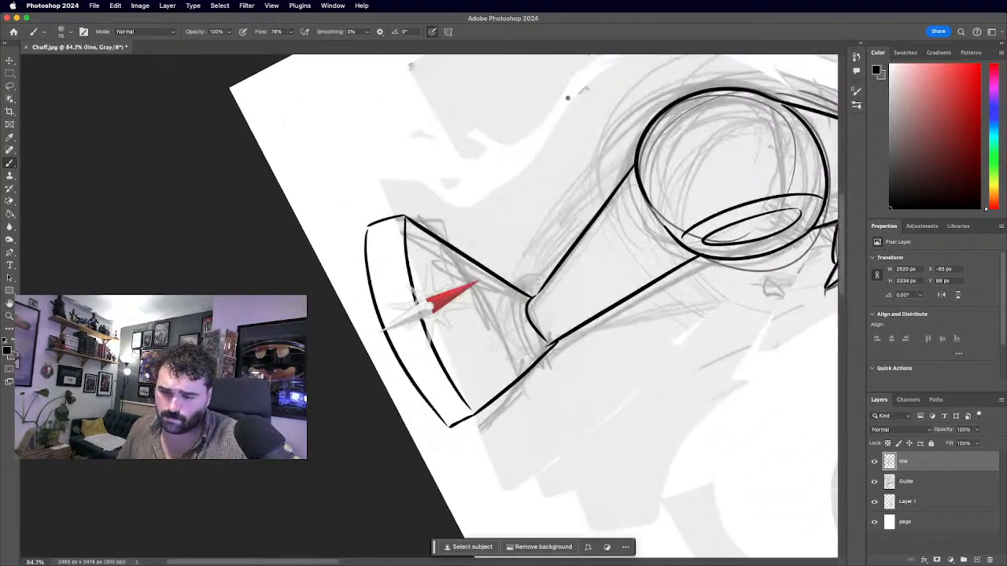
pyautogui.moveTo(410, 265); pyautogui.dragTo(432, 275)
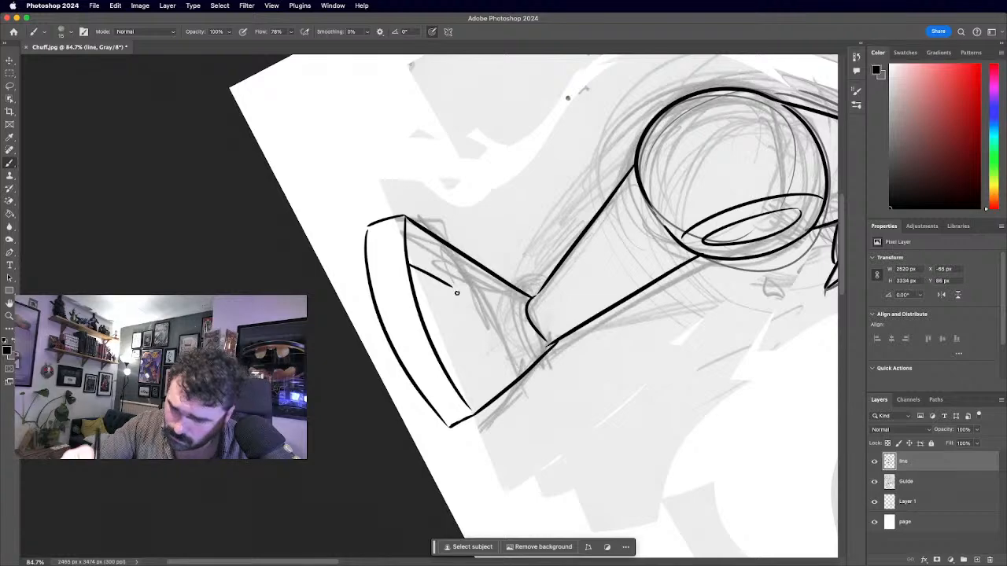
pyautogui.scroll(-4, 456, 293)
pyautogui.scroll(5, 472, 299)
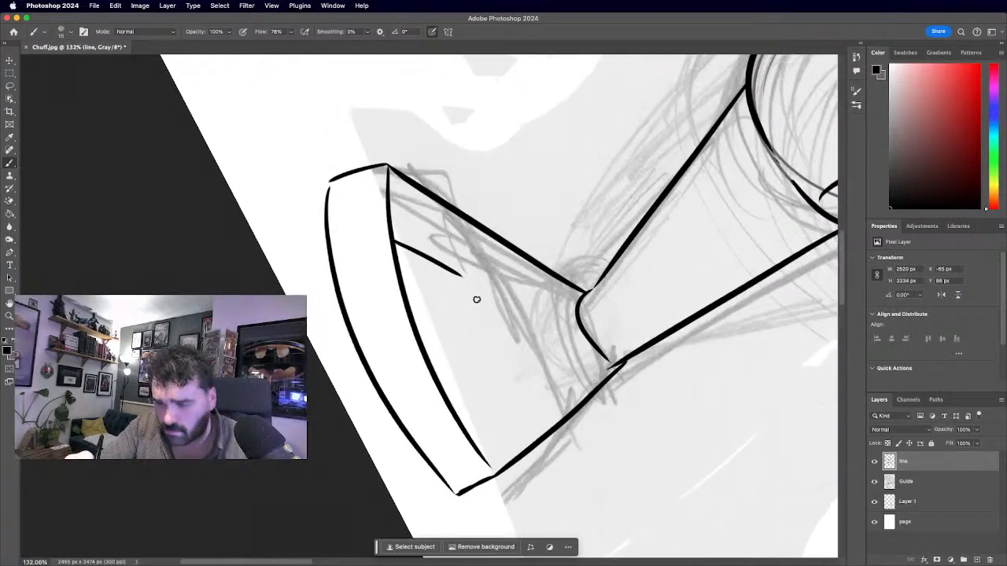
pyautogui.moveTo(462, 277); pyautogui.dragTo(494, 343)
pyautogui.moveTo(455, 409); pyautogui.dragTo(494, 343)
pyautogui.scroll(-5, 419, 329)
pyautogui.scroll(-4, 319, 315)
# Add short scratch marks to the top of the foot, the sole and the shin.
pyautogui.scroll(4, 321, 320)
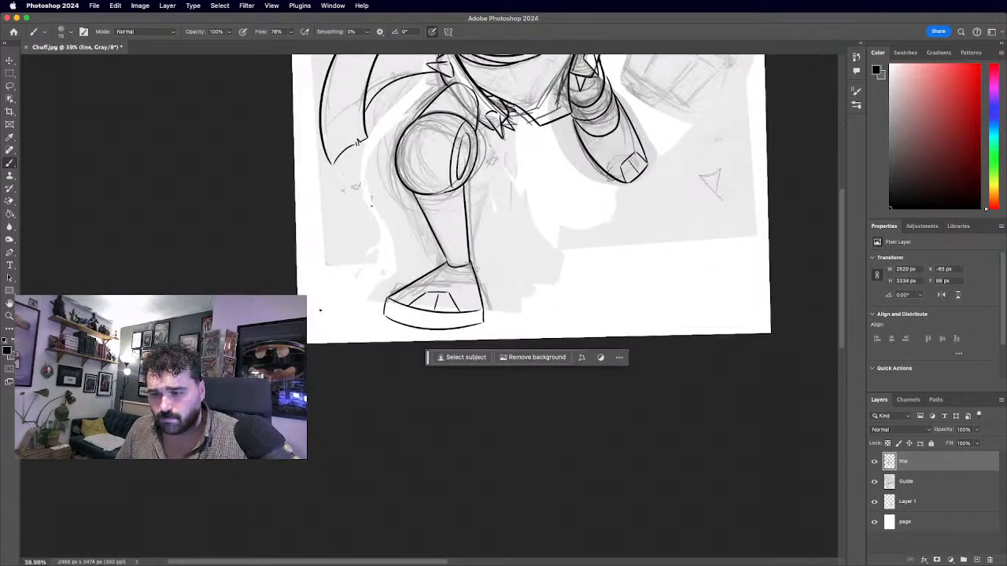
pyautogui.scroll(3, 427, 293)
pyautogui.moveTo(415, 252); pyautogui.dragTo(435, 251)
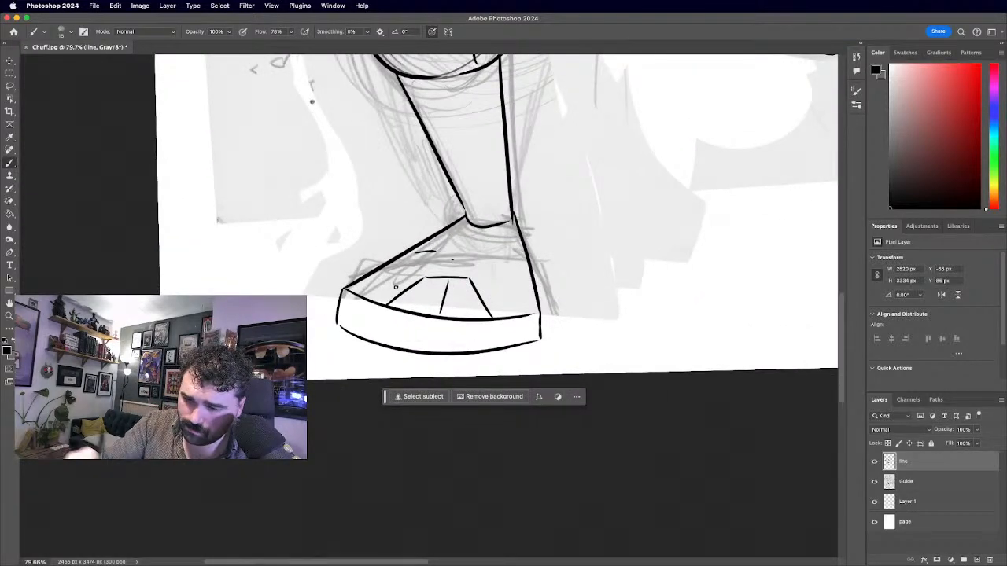
pyautogui.moveTo(391, 335); pyautogui.dragTo(391, 344)
pyautogui.moveTo(396, 335); pyautogui.dragTo(395, 343)
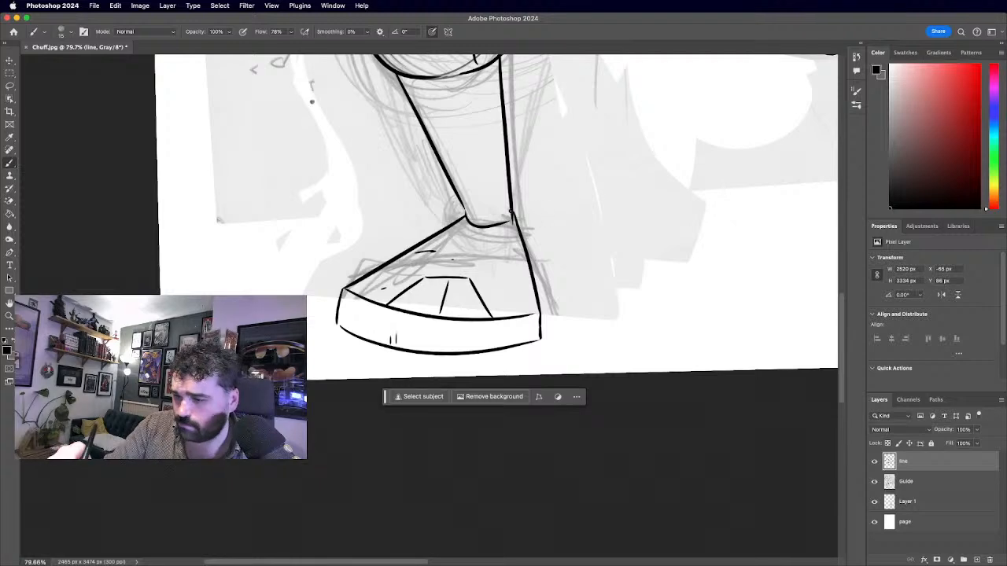
pyautogui.scroll(-5, 436, 324)
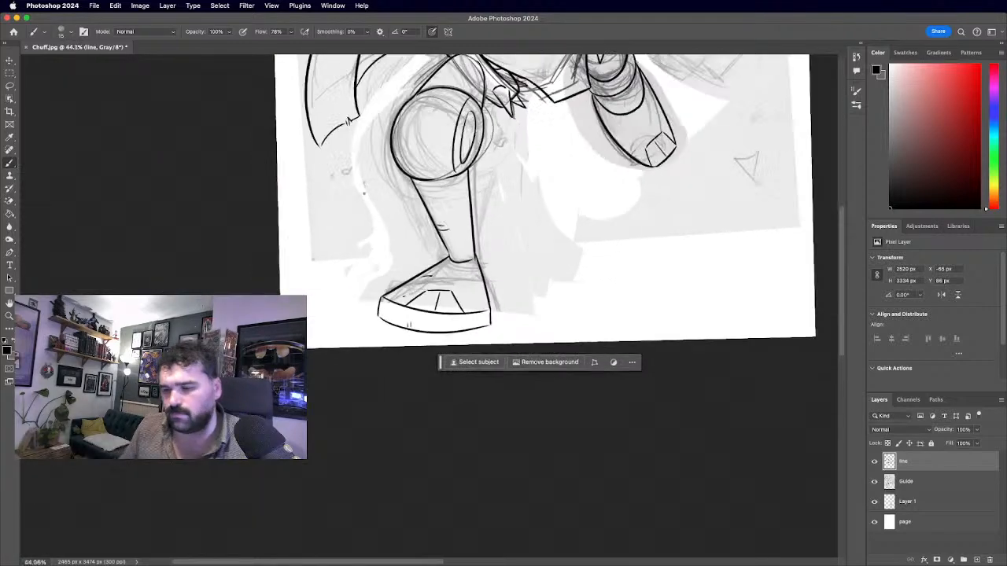
# Ink the curved wrist bands between the raised fist and the sleeve opening.
pyautogui.scroll(5, 507, 236)
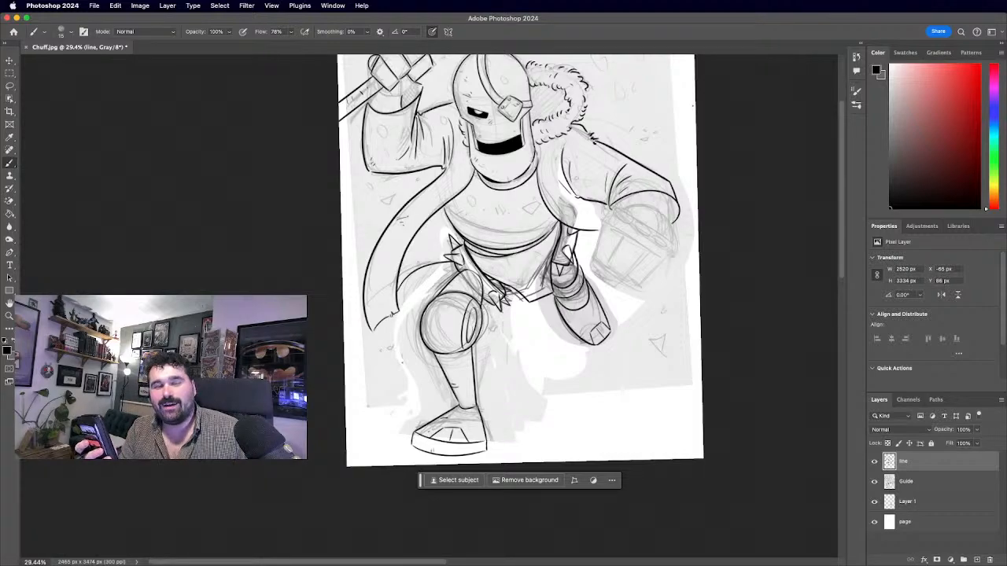
pyautogui.scroll(5, 311, 315)
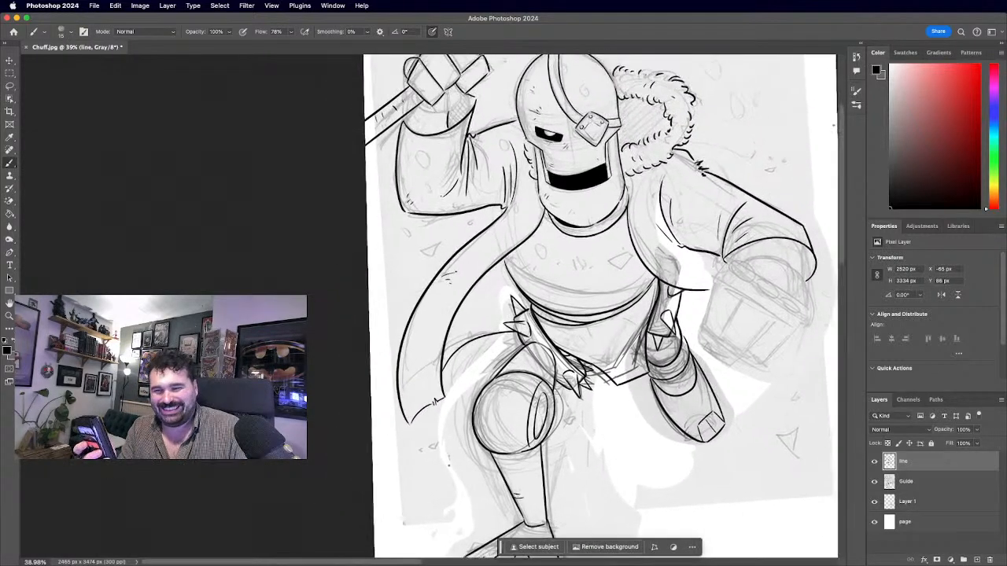
pyautogui.scroll(5, 310, 315)
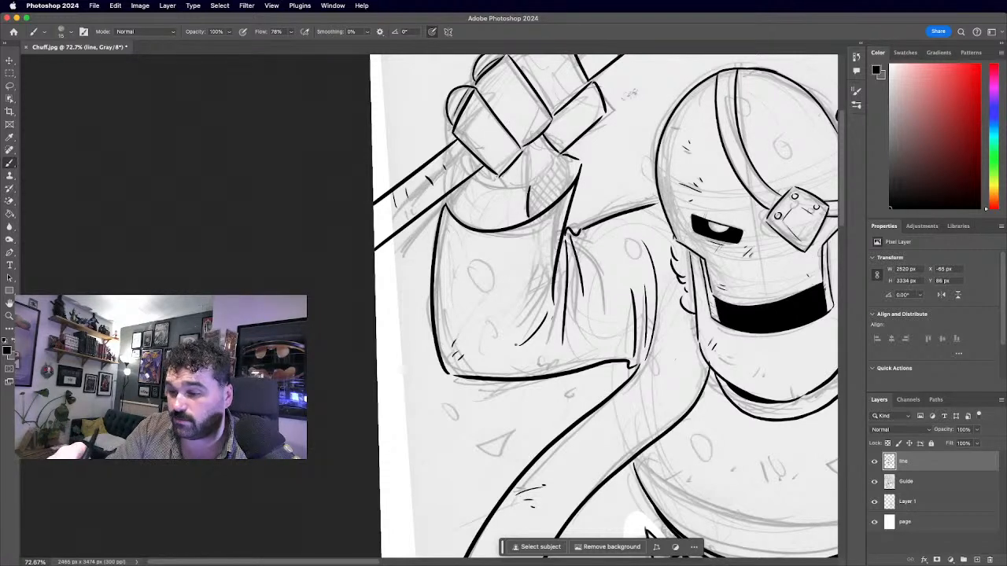
pyautogui.moveTo(478, 182); pyautogui.dragTo(563, 175)
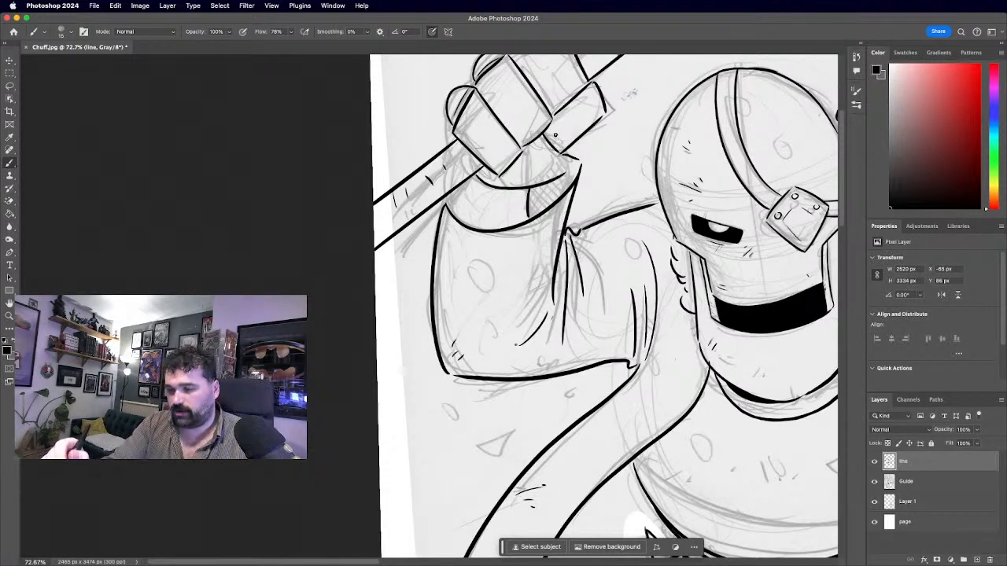
pyautogui.press('super+z')
pyautogui.moveTo(472, 189); pyautogui.dragTo(555, 166)
pyautogui.press('super+z')
pyautogui.moveTo(474, 187); pyautogui.dragTo(559, 159)
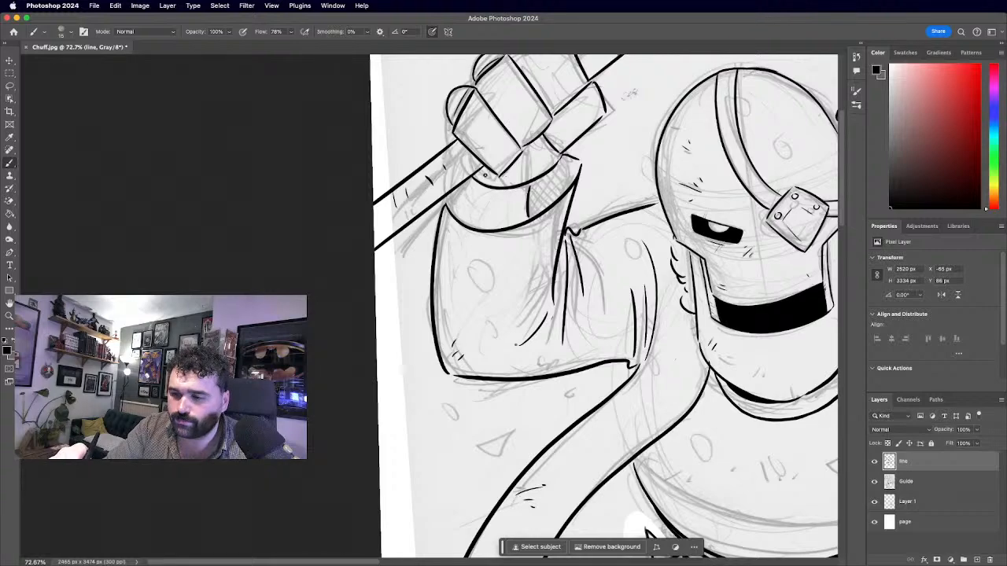
pyautogui.moveTo(503, 175); pyautogui.dragTo(554, 150)
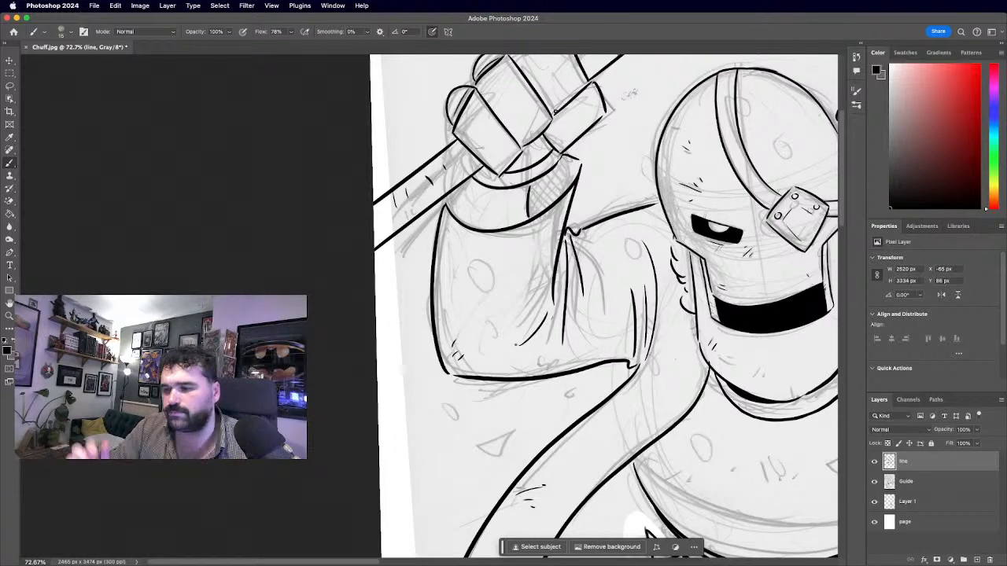
pyautogui.moveTo(430, 306); pyautogui.dragTo(366, 306)
pyautogui.moveTo(442, 288)
pyautogui.mouseDown()
pyautogui.moveTo(427, 309)
pyautogui.moveTo(501, 306)
pyautogui.mouseUp()
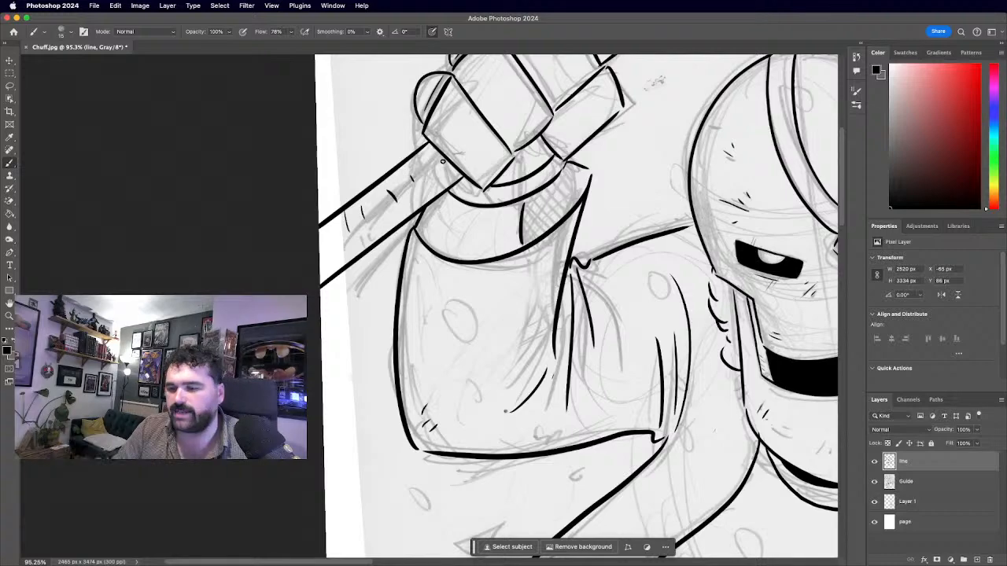
# Add short scratch marks to the raised fist's finger plates and wrist band.
pyautogui.scroll(-5, 428, 305)
pyautogui.hscroll(3, 604, 305)
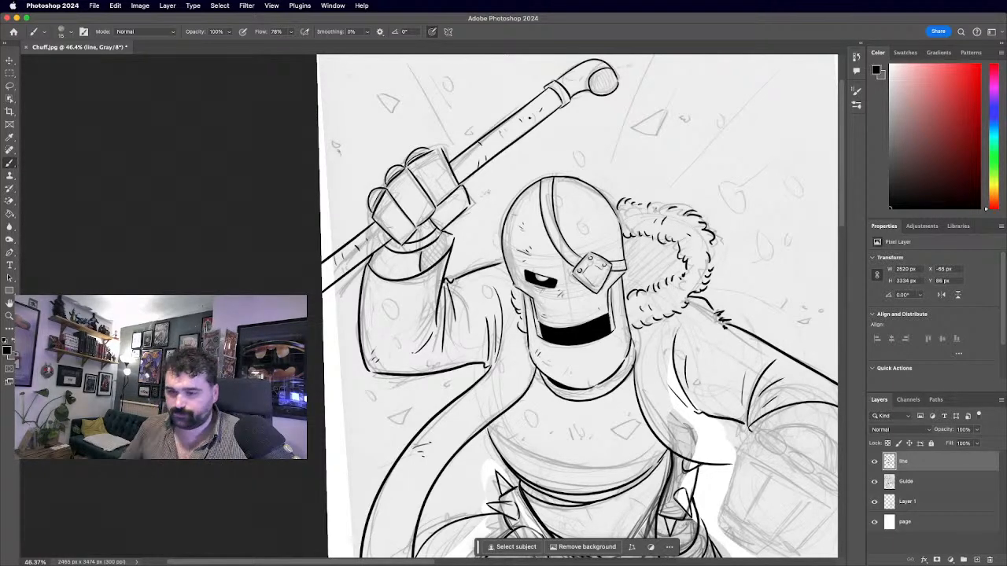
pyautogui.scroll(6, 428, 306)
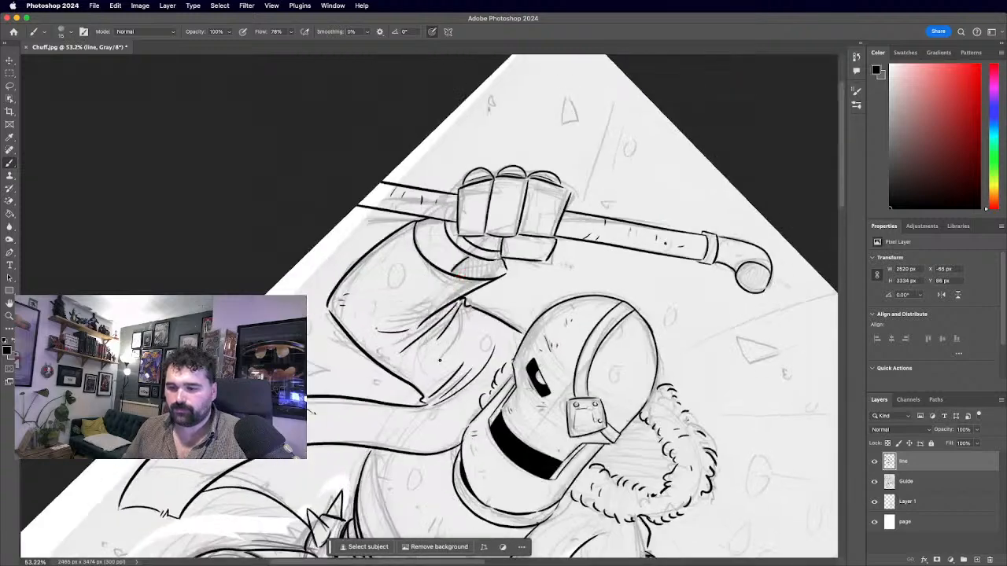
pyautogui.moveTo(419, 178)
pyautogui.mouseDown()
pyautogui.moveTo(430, 209)
pyautogui.moveTo(435, 200)
pyautogui.mouseUp()
pyautogui.click(455, 223)
pyautogui.scroll(-4, 477, 219)
pyautogui.scroll(3, 429, 306)
pyautogui.moveTo(340, 287); pyautogui.dragTo(348, 297)
pyautogui.moveTo(338, 240); pyautogui.dragTo(339, 247)
pyautogui.moveTo(348, 239); pyautogui.dragTo(349, 246)
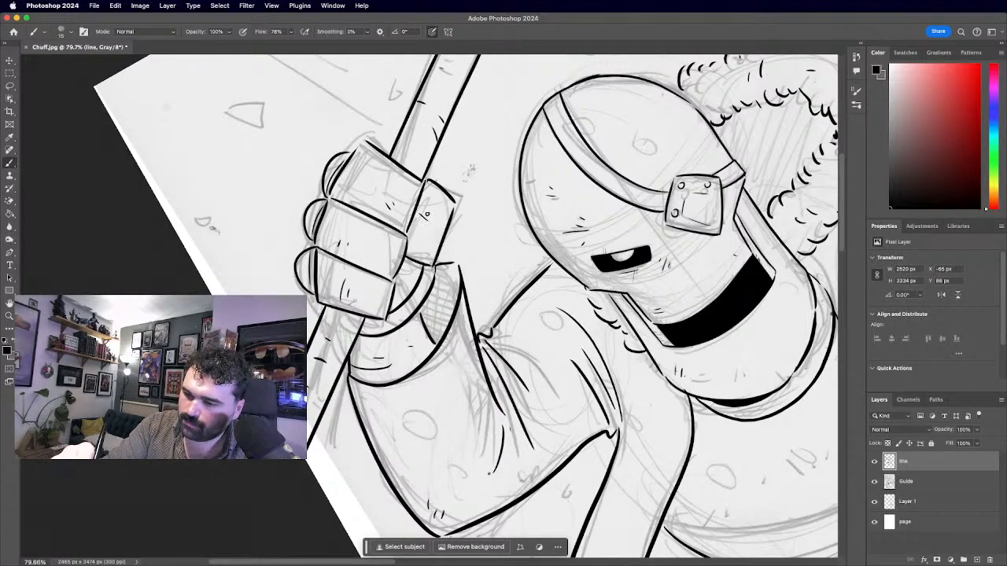
# Ink extra fold lines at the raised sleeve's elbow and small scratch marks along its outer side.
pyautogui.scroll(-2, 388, 202)
pyautogui.scroll(-5, 429, 306)
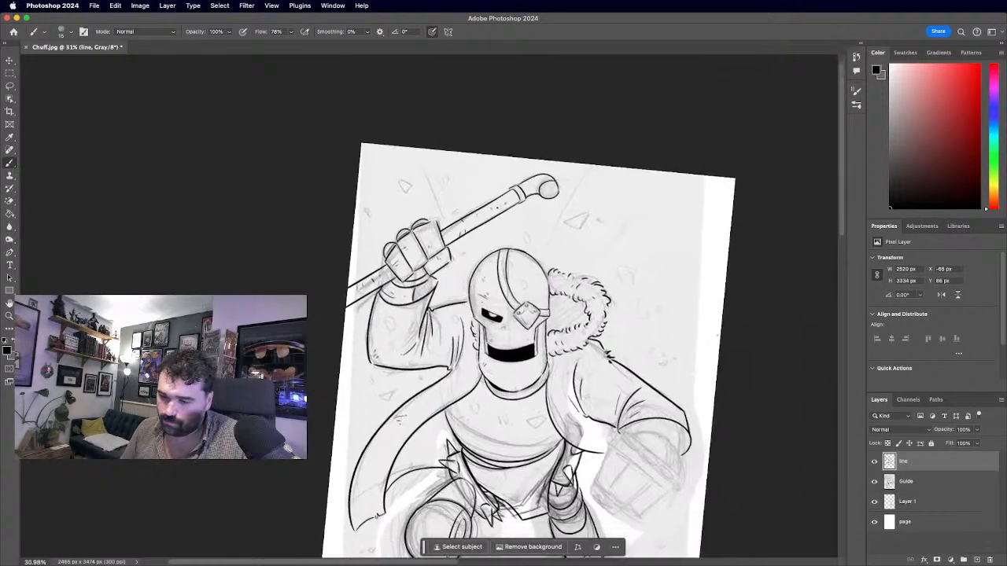
pyautogui.scroll(2, 429, 306)
pyautogui.scroll(5, 332, 328)
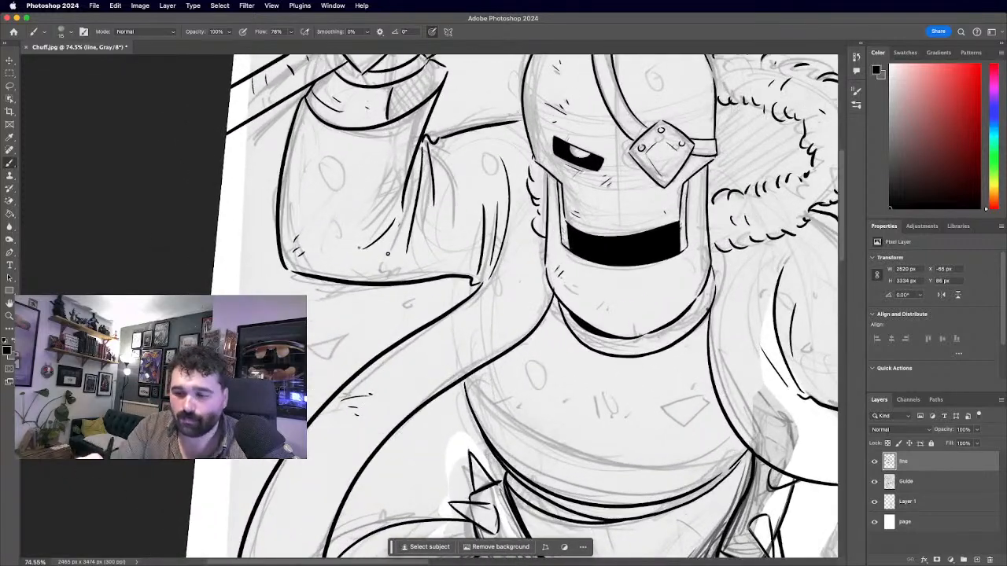
pyautogui.moveTo(387, 253)
pyautogui.mouseDown()
pyautogui.moveTo(410, 209)
pyautogui.moveTo(428, 207)
pyautogui.moveTo(428, 159)
pyautogui.mouseUp()
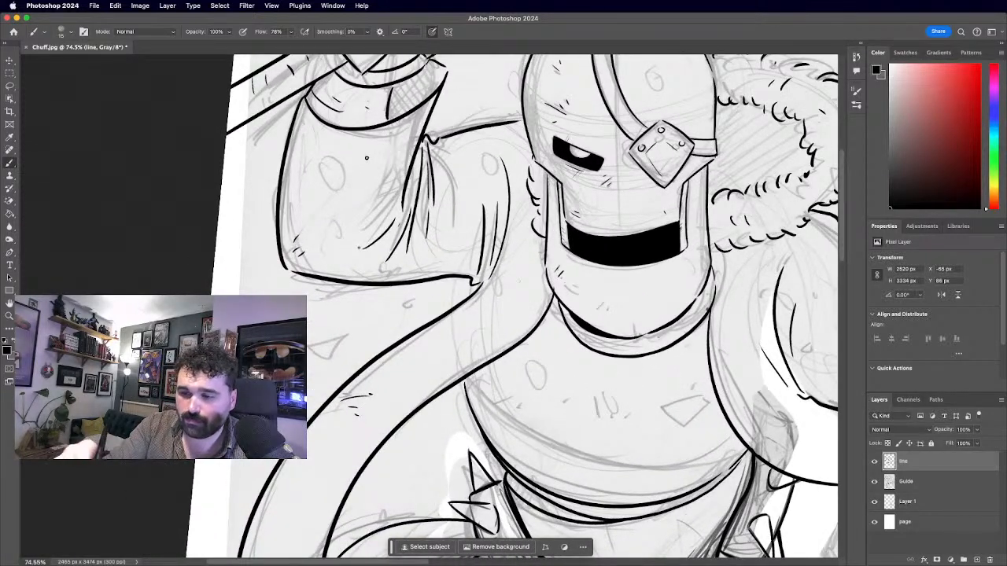
pyautogui.moveTo(295, 162)
pyautogui.mouseDown()
pyautogui.moveTo(315, 186)
pyautogui.moveTo(324, 161)
pyautogui.mouseUp()
pyautogui.scroll(-6, 314, 145)
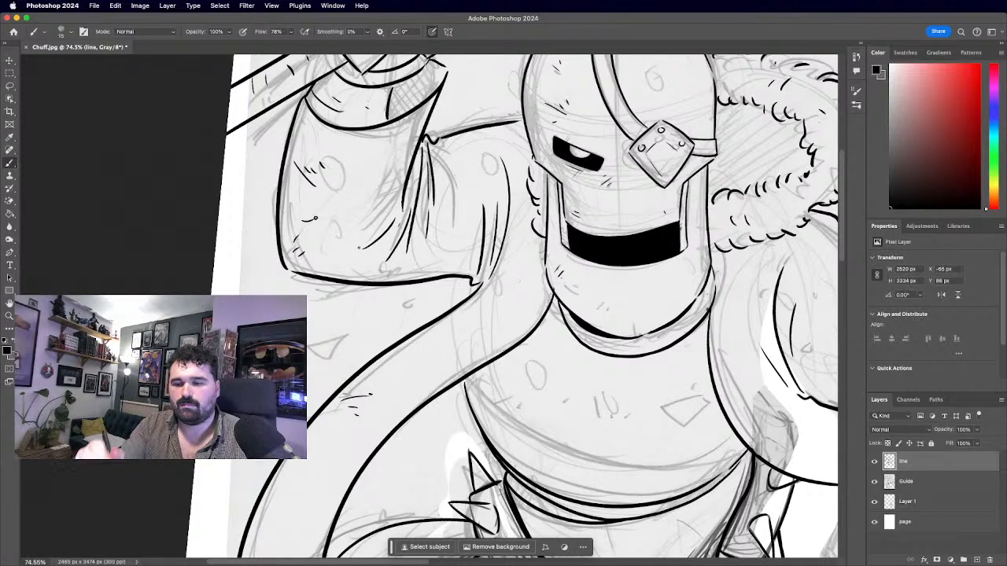
# Add short vertical scratch marks to the chest plate, following the sketch.
pyautogui.scroll(3, 590, 481)
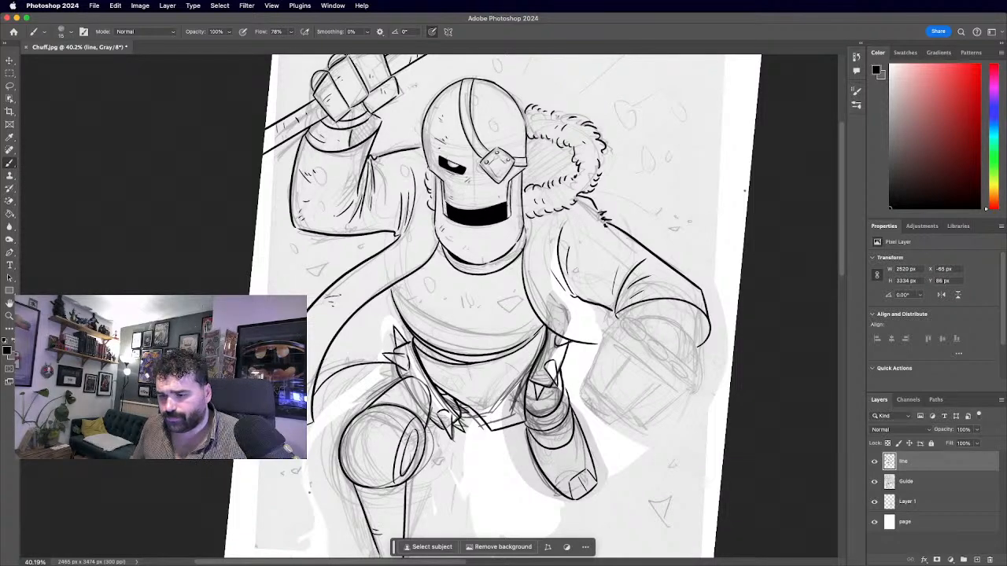
pyautogui.scroll(3, 428, 306)
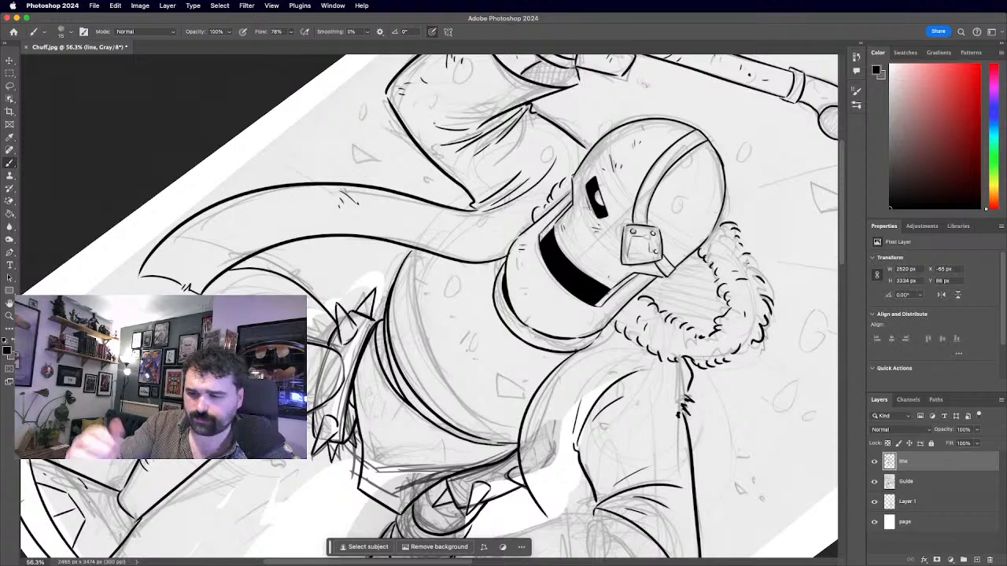
pyautogui.moveTo(413, 329); pyautogui.dragTo(414, 358)
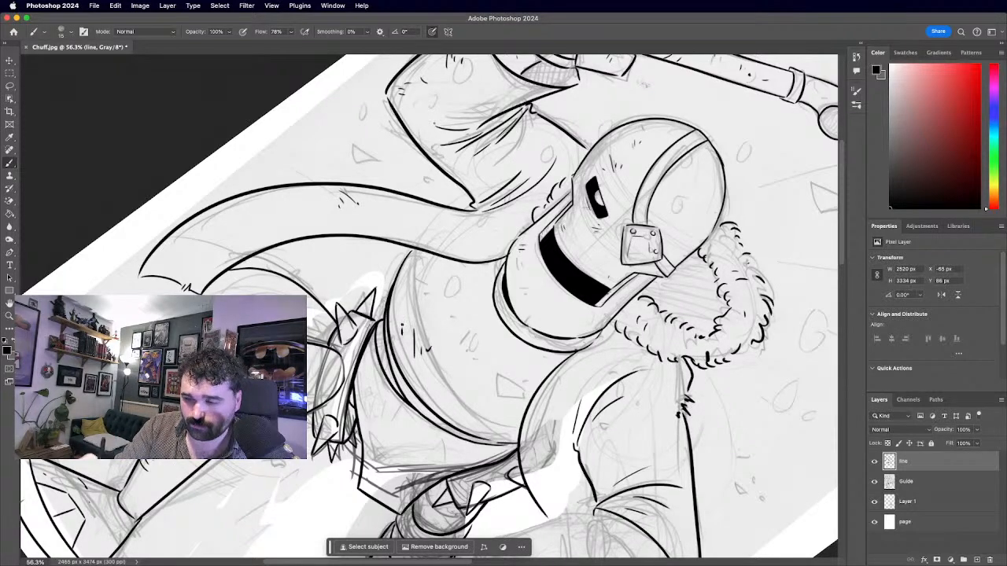
# Review the inked figure from the raised arm down to the standing foot and the uninked lowered fist.
pyautogui.scroll(-4, 429, 306)
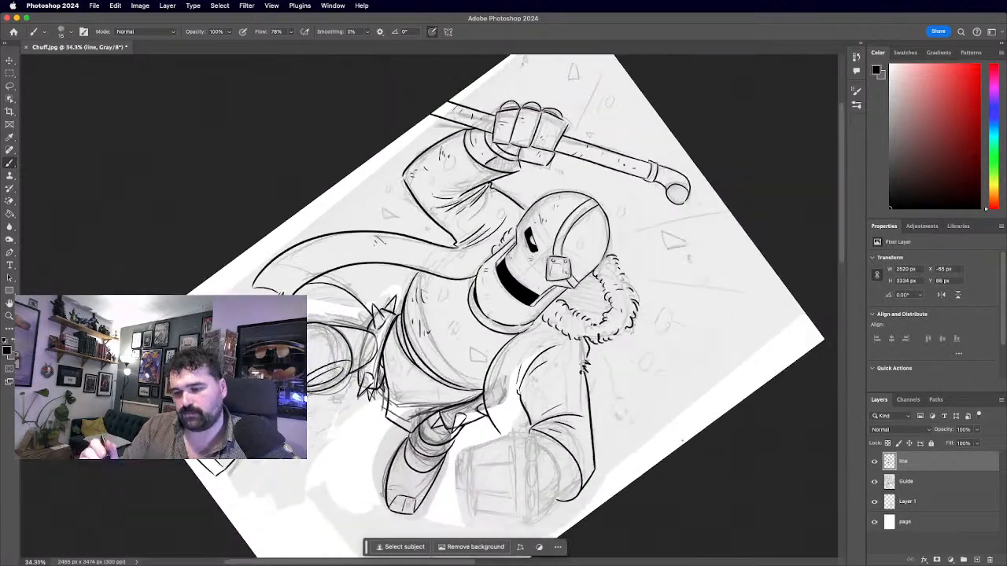
pyautogui.scroll(3, 429, 306)
pyautogui.moveTo(518, 263)
pyautogui.mouseDown()
pyautogui.moveTo(525, 302)
pyautogui.moveTo(530, 293)
pyautogui.mouseUp()
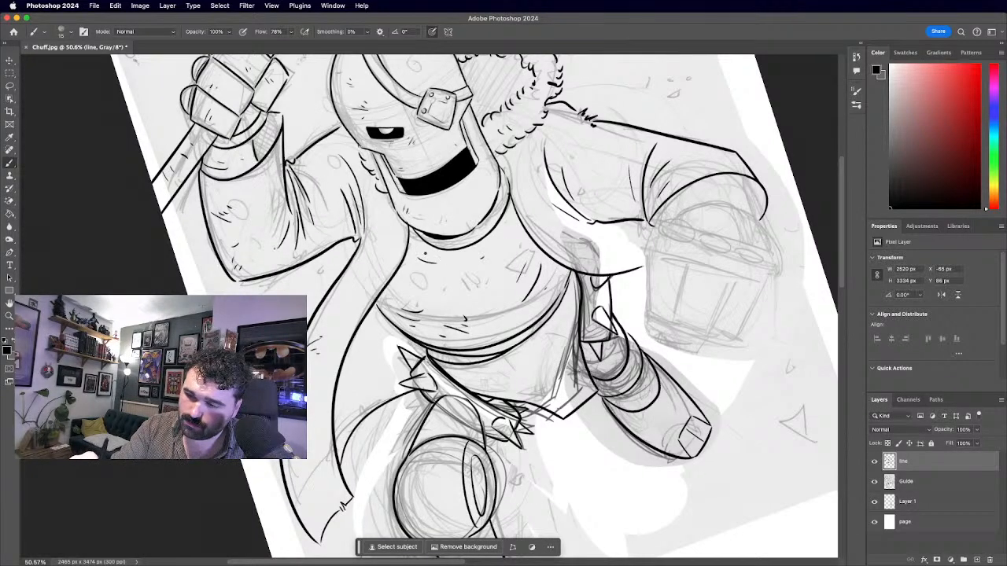
pyautogui.scroll(-5, 472, 298)
pyautogui.scroll(2, 472, 299)
pyautogui.scroll(3, 425, 307)
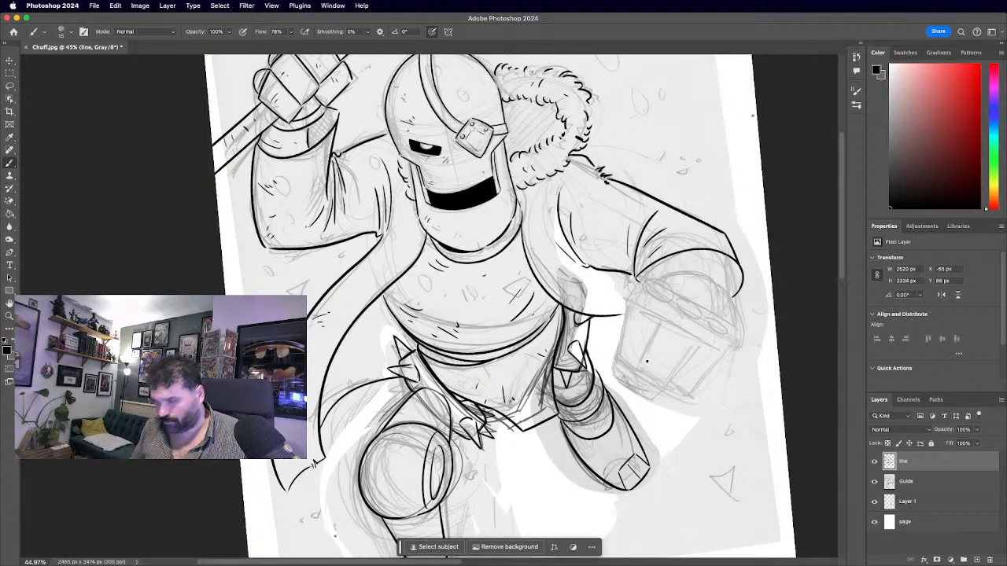
pyautogui.scroll(-5, 646, 361)
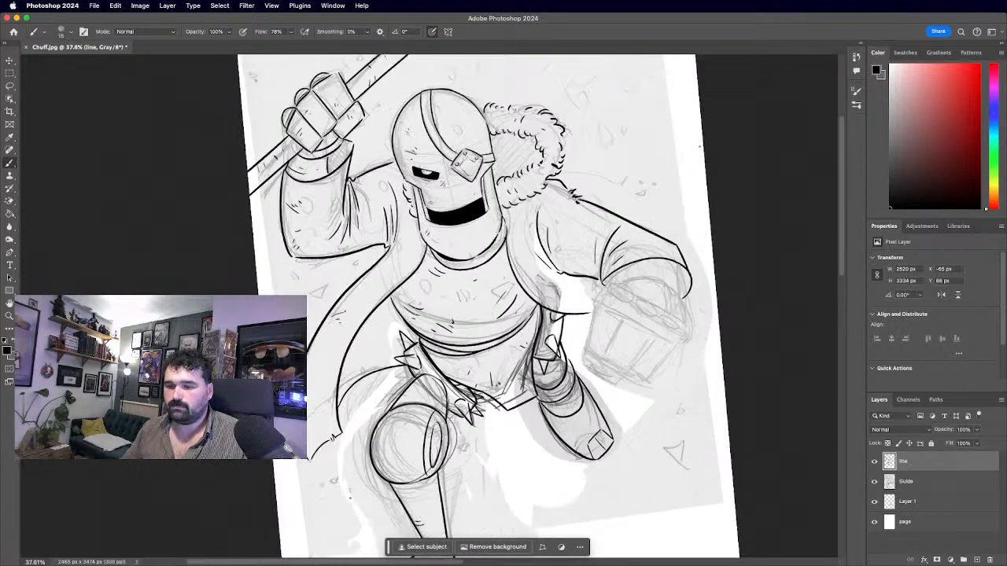
pyautogui.scroll(5, 519, 256)
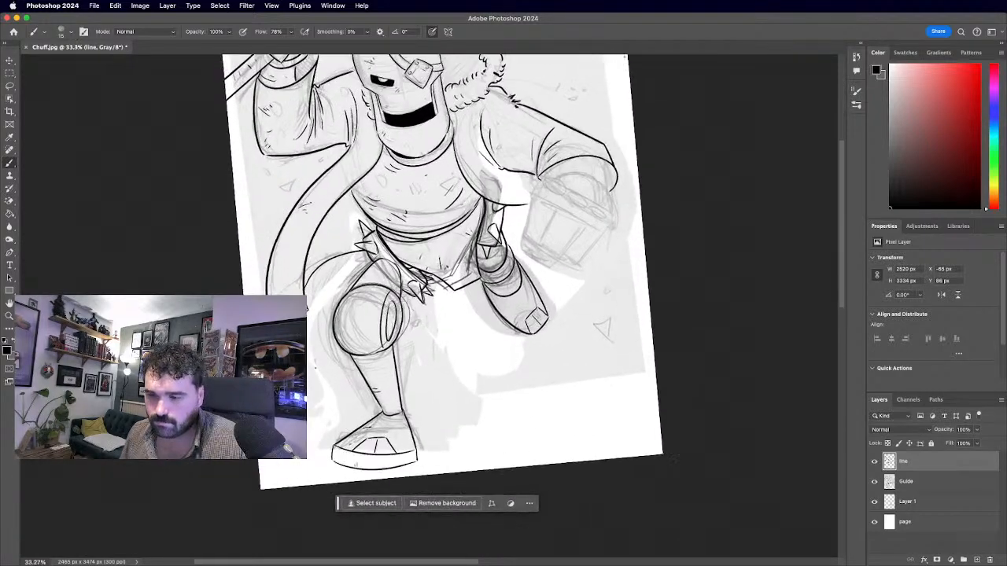
# Ink the outlines of the three finger plates on the lowered fist, following the sketch.
pyautogui.scroll(3, 498, 240)
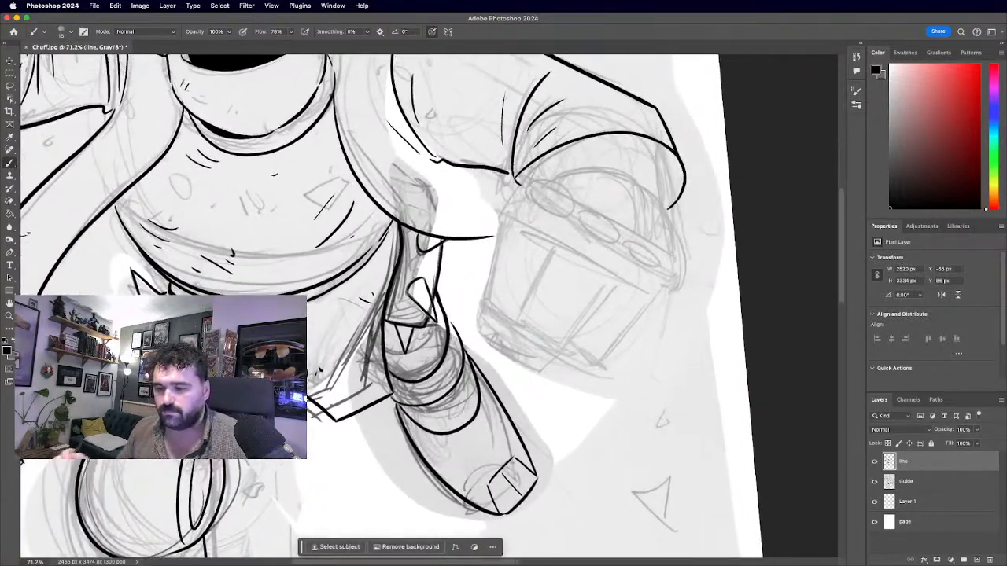
pyautogui.moveTo(500, 213)
pyautogui.mouseDown()
pyautogui.moveTo(485, 306)
pyautogui.moveTo(523, 327)
pyautogui.moveTo(560, 250)
pyautogui.mouseUp()
pyautogui.moveTo(503, 216); pyautogui.dragTo(560, 245)
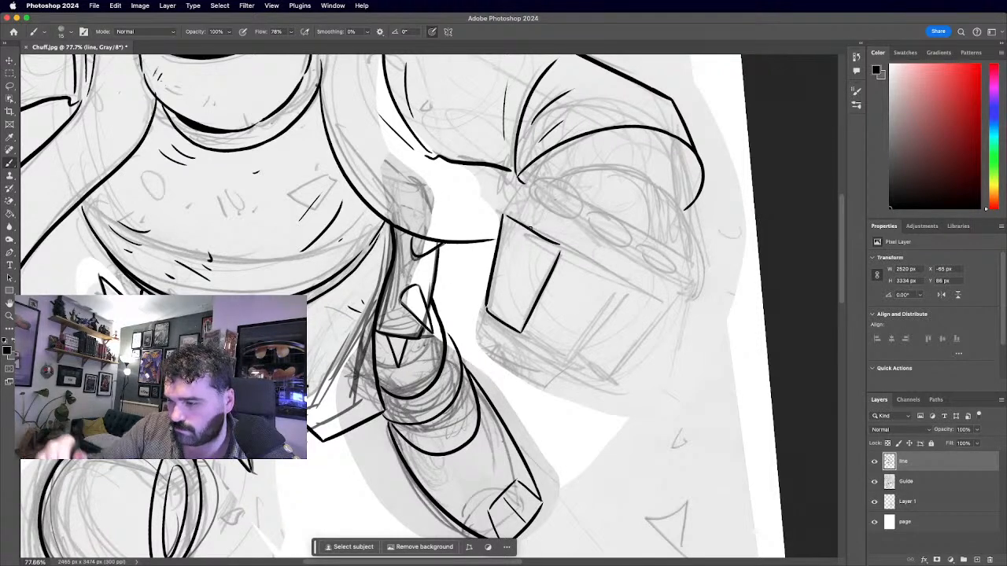
pyautogui.moveTo(521, 331)
pyautogui.mouseDown()
pyautogui.moveTo(568, 357)
pyautogui.moveTo(621, 293)
pyautogui.mouseUp()
pyautogui.moveTo(560, 250); pyautogui.dragTo(622, 280)
pyautogui.moveTo(570, 358)
pyautogui.mouseDown()
pyautogui.moveTo(595, 373)
pyautogui.moveTo(606, 370)
pyautogui.moveTo(676, 301)
pyautogui.mouseUp()
pyautogui.moveTo(621, 280); pyautogui.dragTo(678, 303)
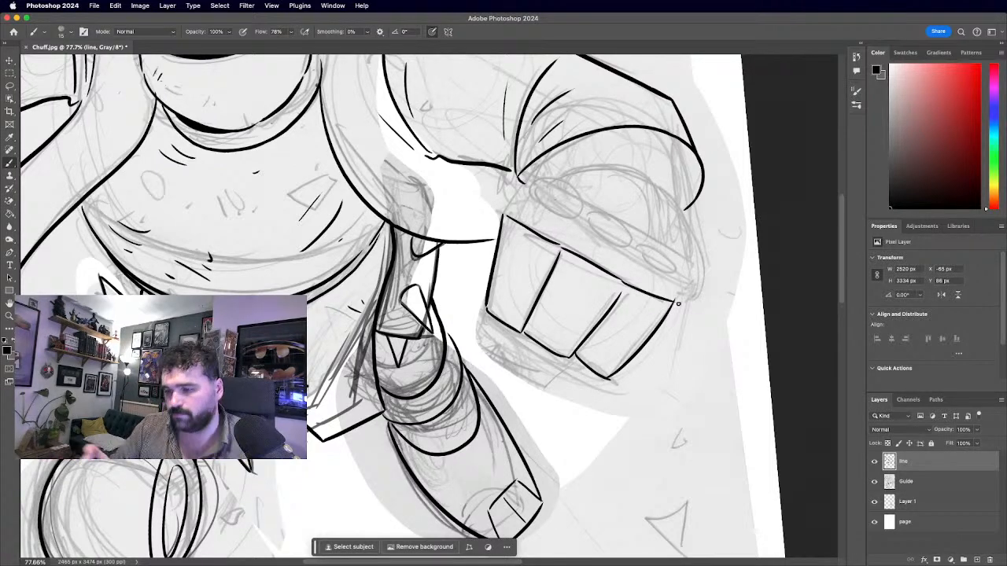
# Redraw the knuckle-side edge of the lowered fist's three finger plates with cleaner strokes.
pyautogui.scroll(-5, 678, 303)
pyautogui.scroll(5, 373, 321)
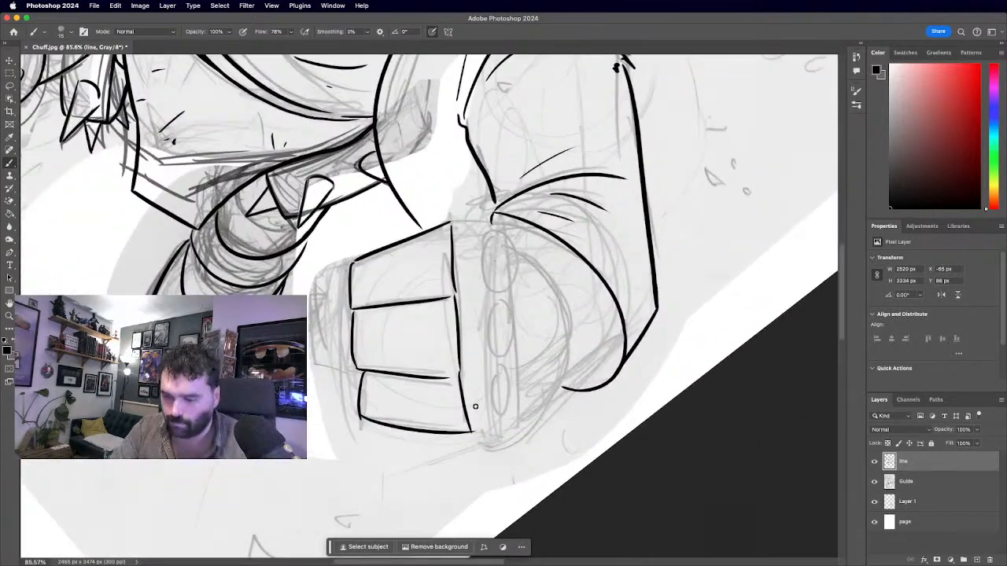
pyautogui.moveTo(467, 403)
pyautogui.mouseDown()
pyautogui.moveTo(464, 351)
pyautogui.moveTo(464, 408)
pyautogui.moveTo(457, 294)
pyautogui.moveTo(465, 364)
pyautogui.mouseUp()
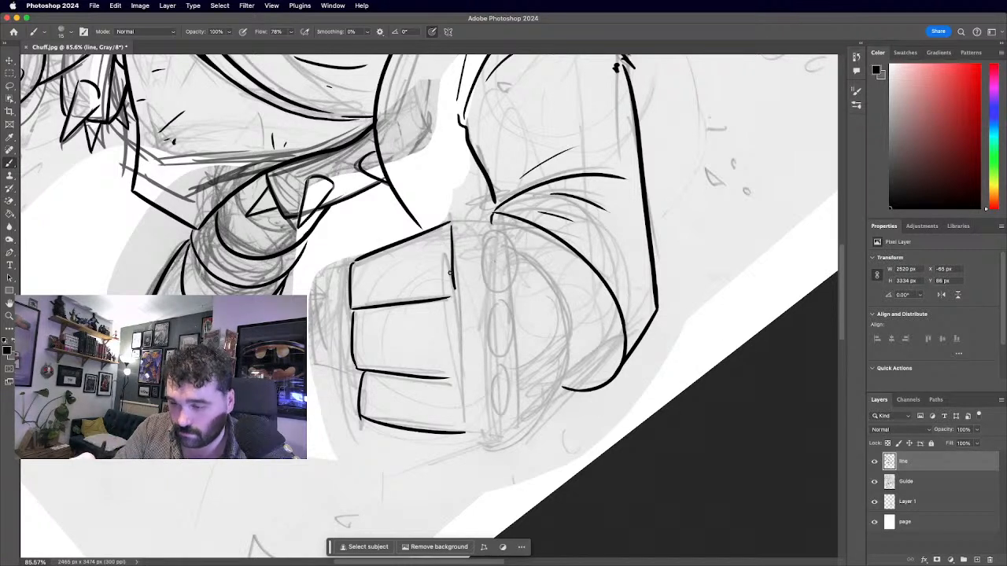
pyautogui.moveTo(452, 296); pyautogui.dragTo(452, 252)
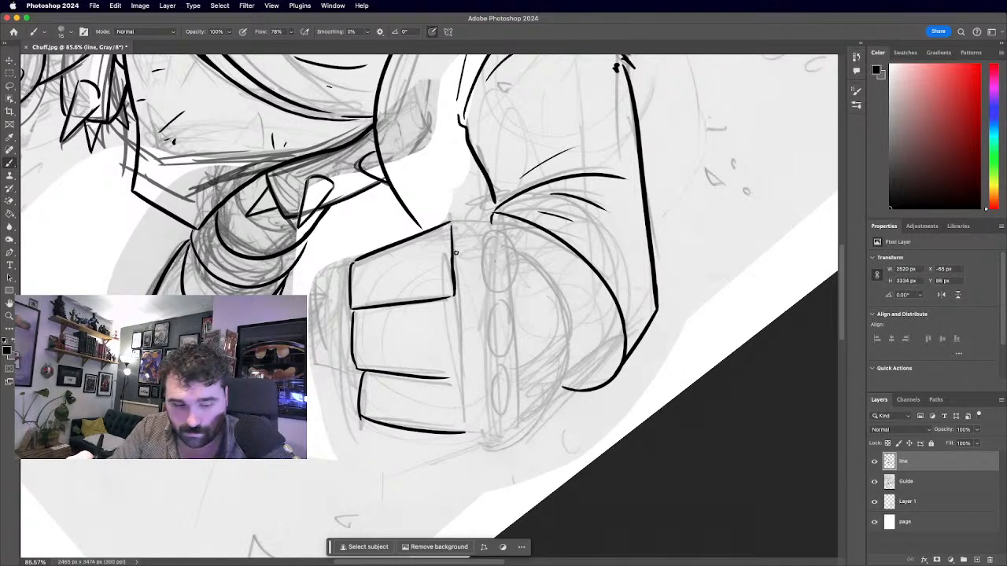
pyautogui.press('super+z')
pyautogui.moveTo(457, 222); pyautogui.dragTo(454, 291)
pyautogui.click(719, 284)
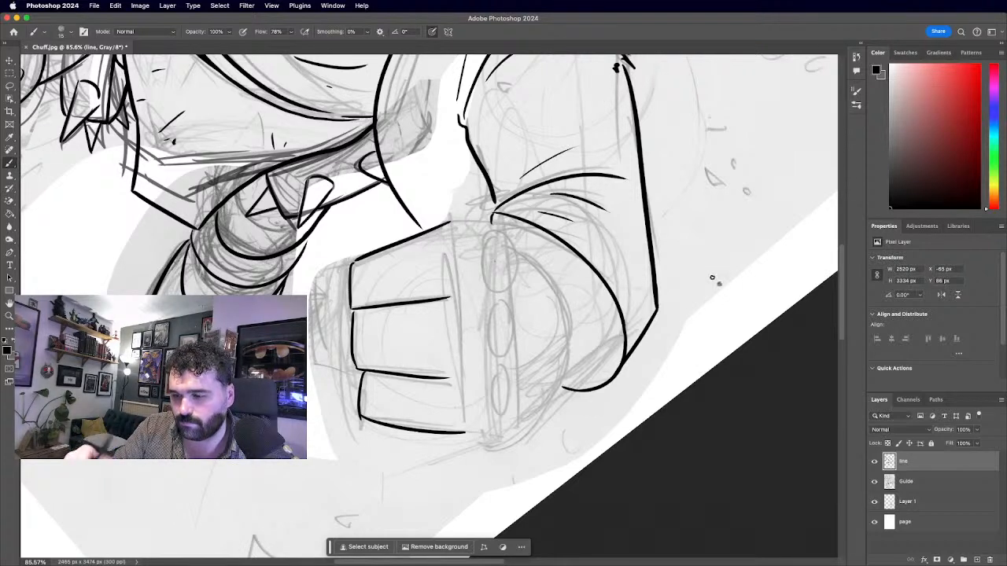
pyautogui.moveTo(450, 224); pyautogui.dragTo(455, 300)
pyautogui.press('super+z')
pyautogui.moveTo(451, 228); pyautogui.dragTo(456, 437)
pyautogui.press('super+z')
pyautogui.moveTo(451, 381); pyautogui.dragTo(459, 421)
pyautogui.press('super+z')
pyautogui.moveTo(451, 377); pyautogui.dragTo(463, 434)
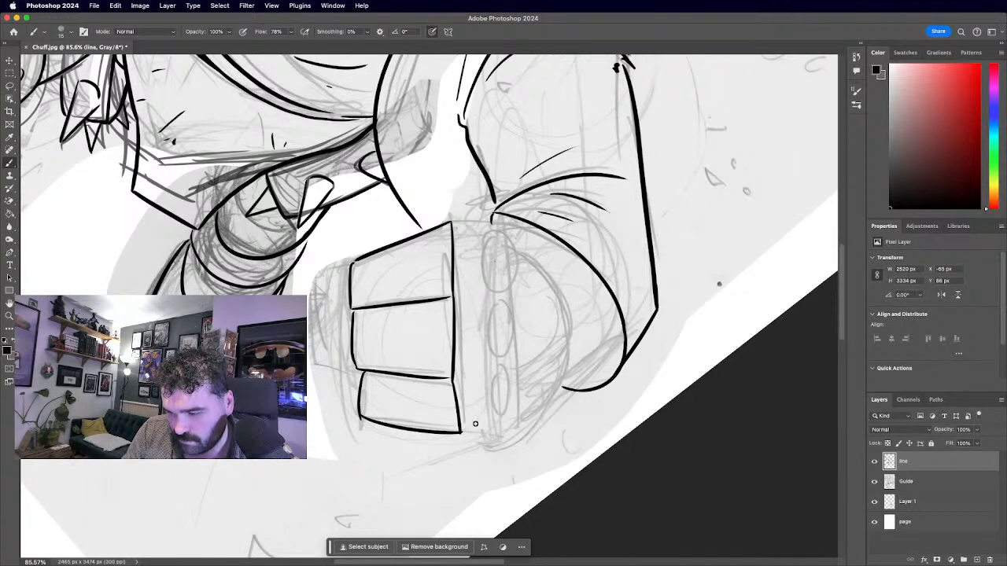
# Ink three oval knuckles in a row beside the lowered fist's finger plates.
pyautogui.moveTo(478, 236)
pyautogui.mouseDown()
pyautogui.moveTo(494, 230)
pyautogui.moveTo(472, 243)
pyautogui.mouseUp()
pyautogui.press('super+z')
pyautogui.moveTo(481, 307)
pyautogui.mouseDown()
pyautogui.moveTo(501, 354)
pyautogui.moveTo(486, 305)
pyautogui.mouseUp()
pyautogui.moveTo(483, 379)
pyautogui.mouseDown()
pyautogui.moveTo(485, 424)
pyautogui.moveTo(486, 373)
pyautogui.mouseUp()
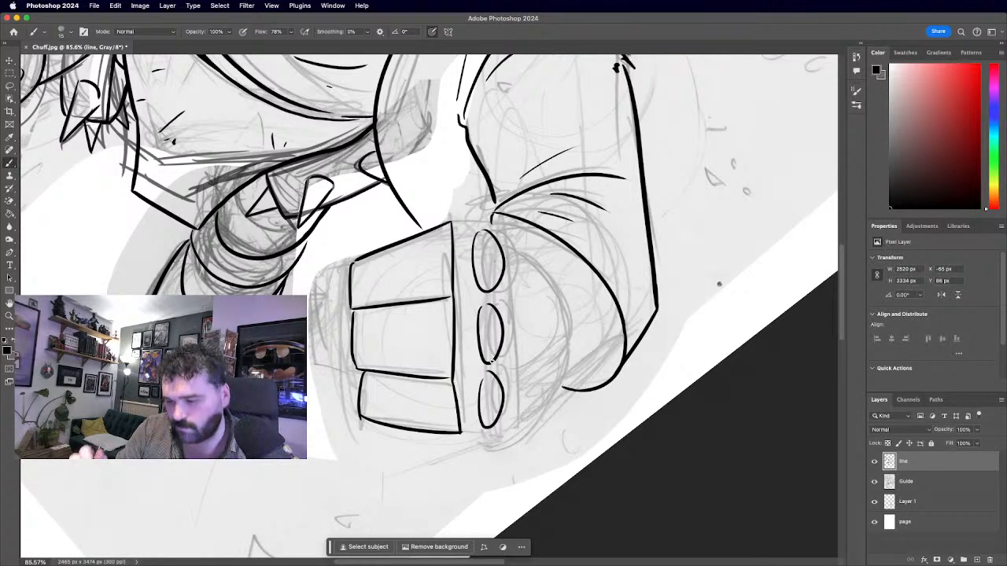
# Ink the small plate tucked beneath the first two finger plates of the lowered fist.
pyautogui.scroll(-5, 428, 306)
pyautogui.press('r')
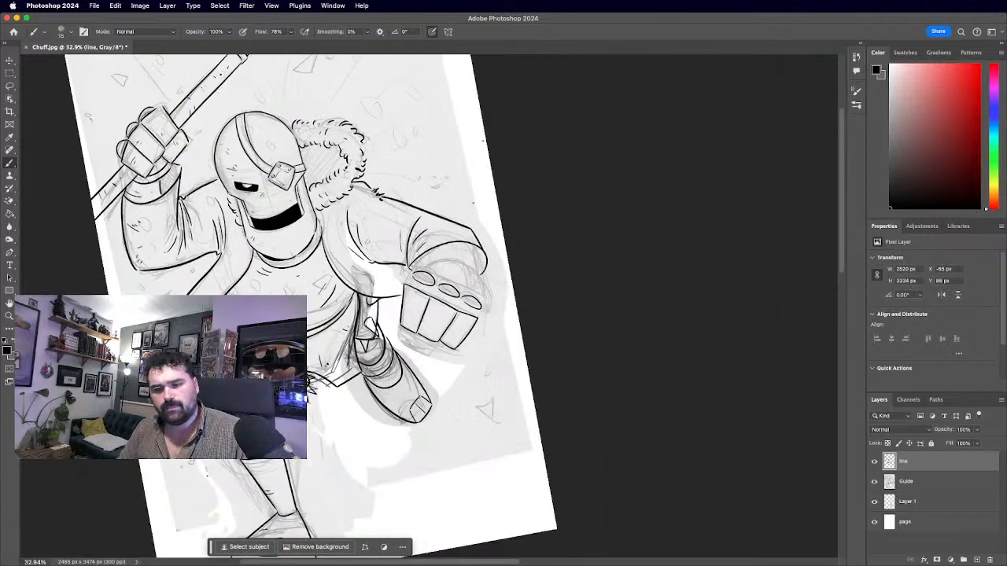
pyautogui.scroll(5, 429, 308)
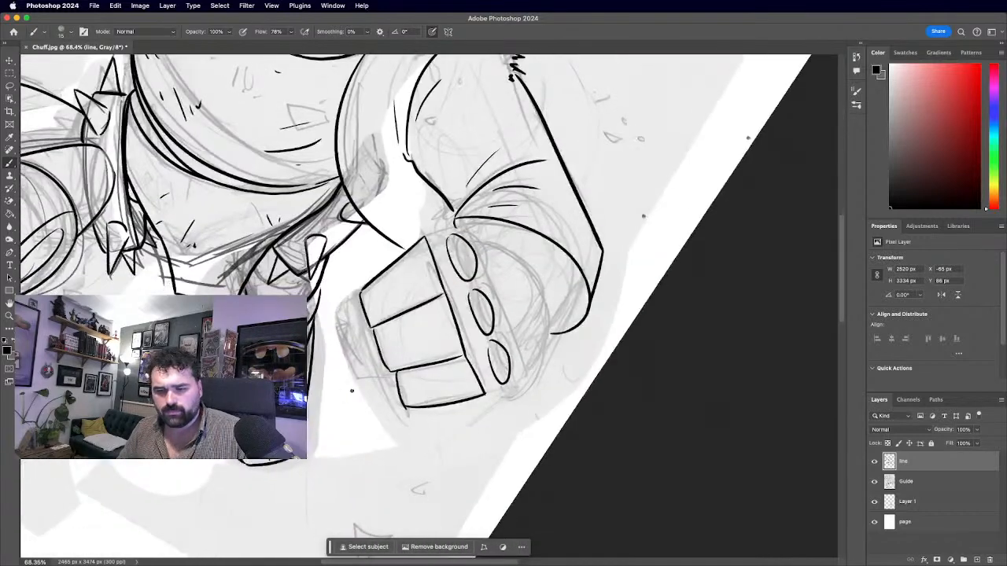
pyautogui.scroll(2, 359, 306)
pyautogui.scroll(2, 309, 373)
pyautogui.moveTo(308, 307)
pyautogui.mouseDown()
pyautogui.moveTo(343, 284)
pyautogui.moveTo(354, 422)
pyautogui.moveTo(400, 410)
pyautogui.mouseUp()
pyautogui.scroll(-4, 383, 389)
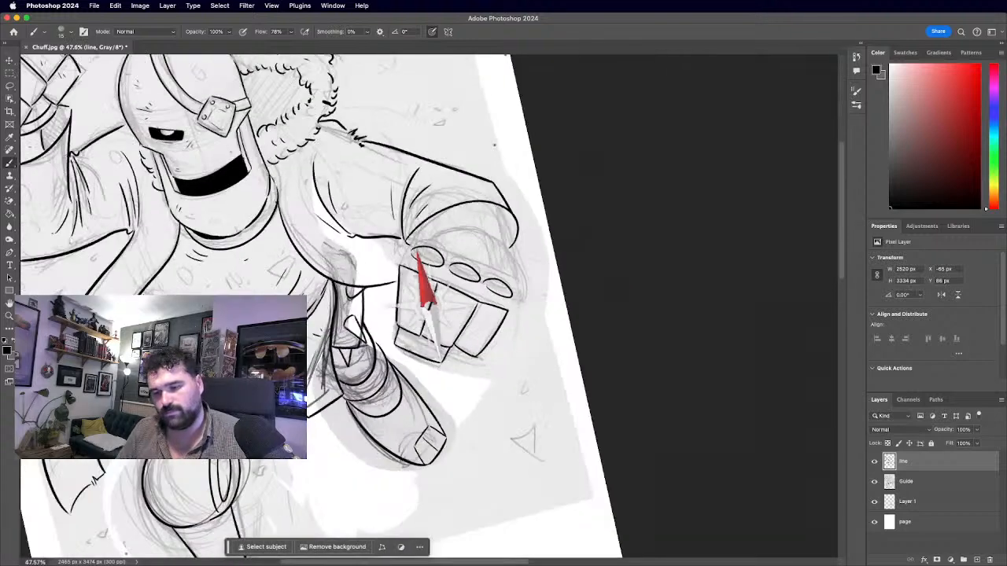
pyautogui.scroll(4, 408, 355)
pyautogui.scroll(3, 428, 313)
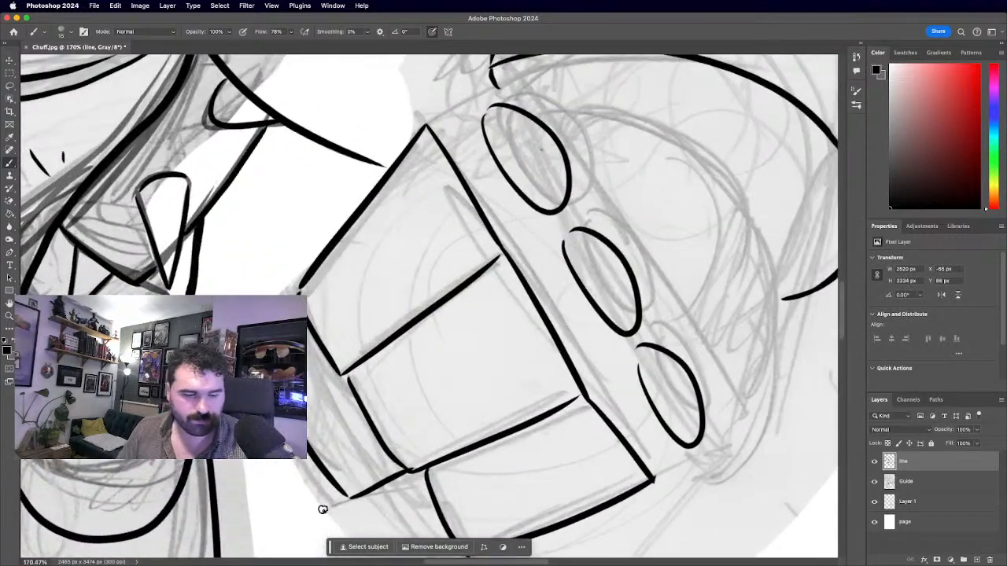
pyautogui.press('super+z')
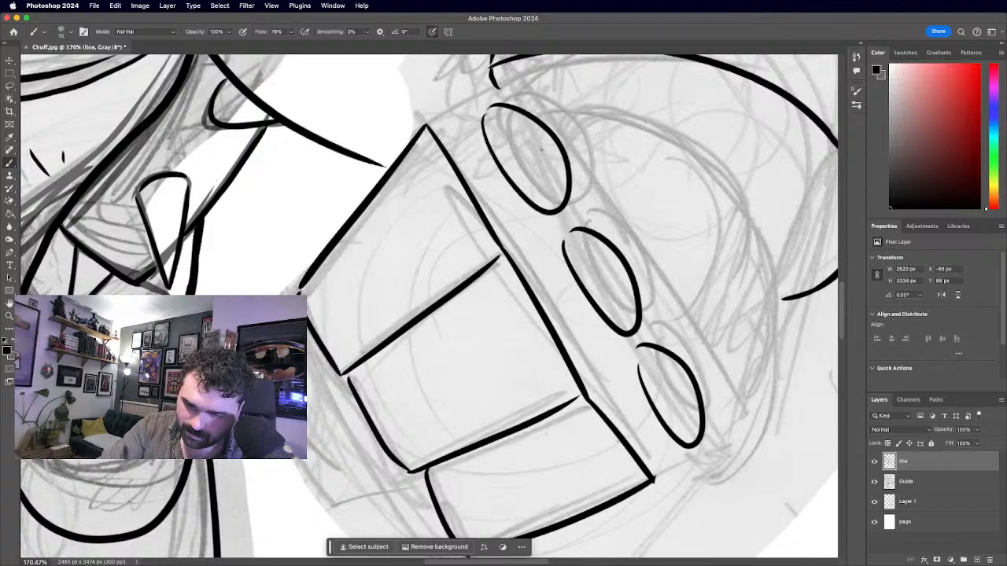
pyautogui.moveTo(306, 445)
pyautogui.mouseDown()
pyautogui.moveTo(349, 485)
pyautogui.moveTo(400, 455)
pyautogui.mouseUp()
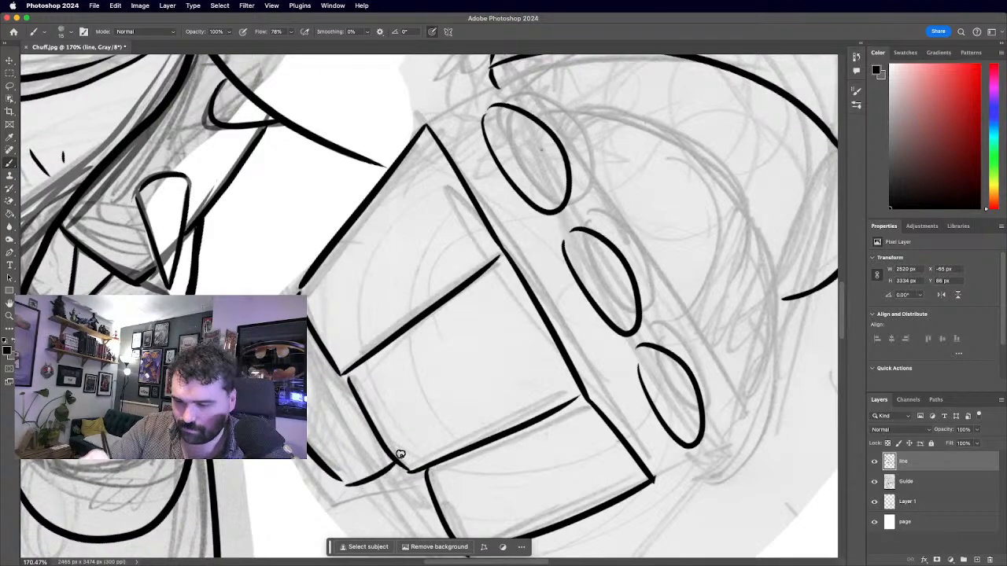
# Add short scratch marks to the lowered fist's finger plates and the small plate beneath them.
pyautogui.scroll(-5, 429, 306)
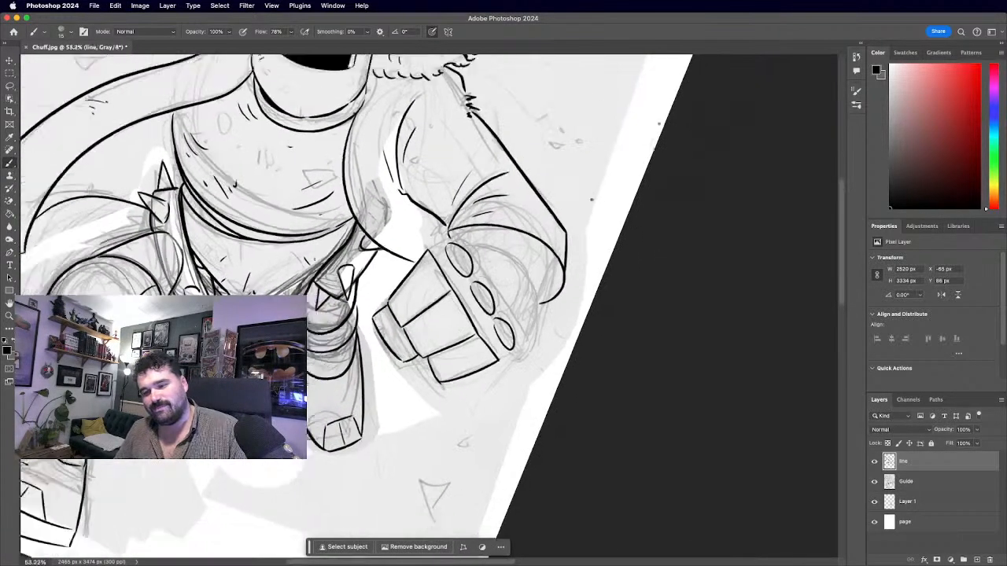
pyautogui.scroll(-3, 429, 306)
pyautogui.scroll(3, 428, 306)
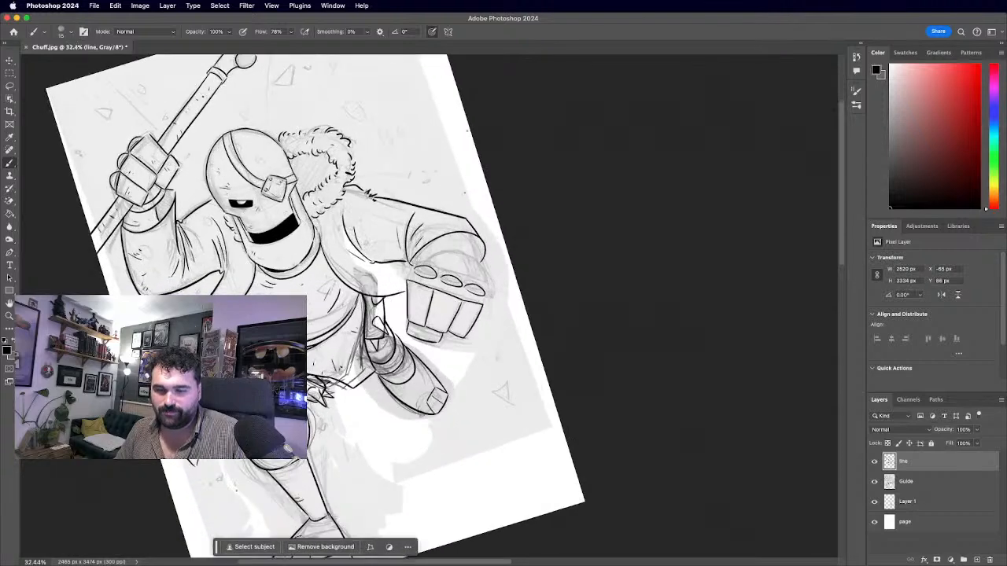
pyautogui.scroll(3, 439, 312)
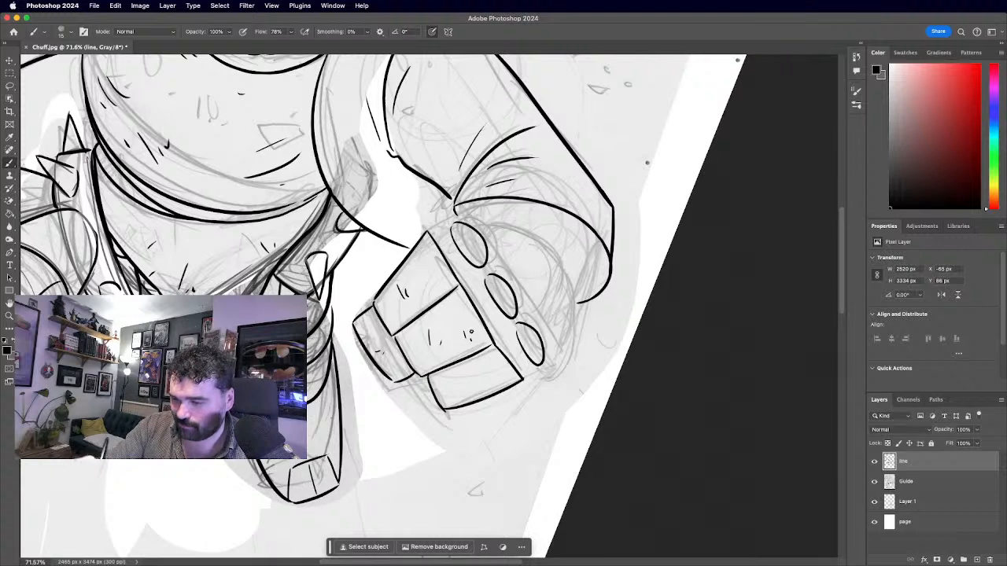
# Ink the short inner side of the knuckle band and try out its long edge above the ovals.
pyautogui.moveTo(427, 231)
pyautogui.mouseDown()
pyautogui.moveTo(472, 207)
pyautogui.moveTo(556, 343)
pyautogui.mouseUp()
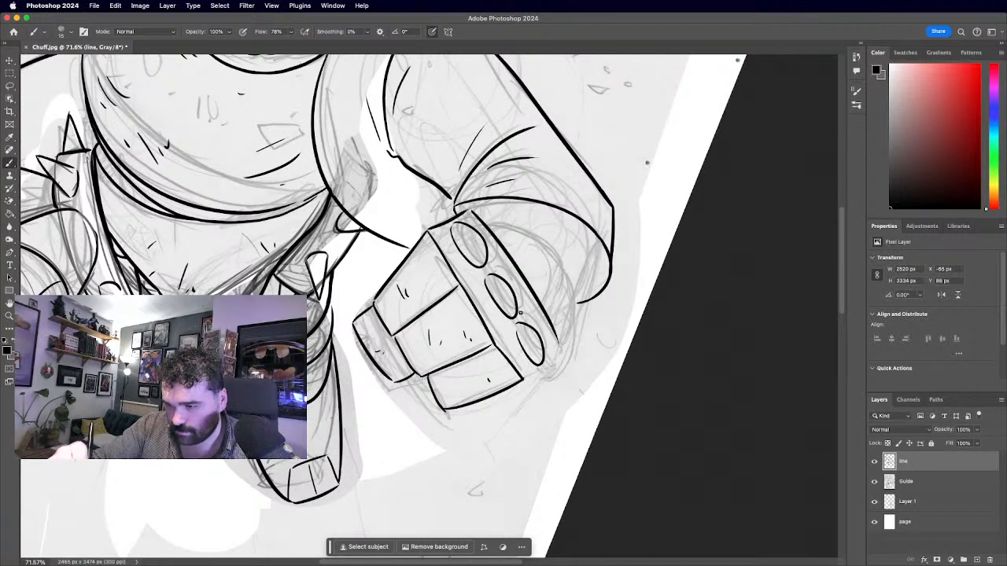
pyautogui.moveTo(529, 379); pyautogui.dragTo(549, 344)
pyautogui.scroll(-5, 549, 344)
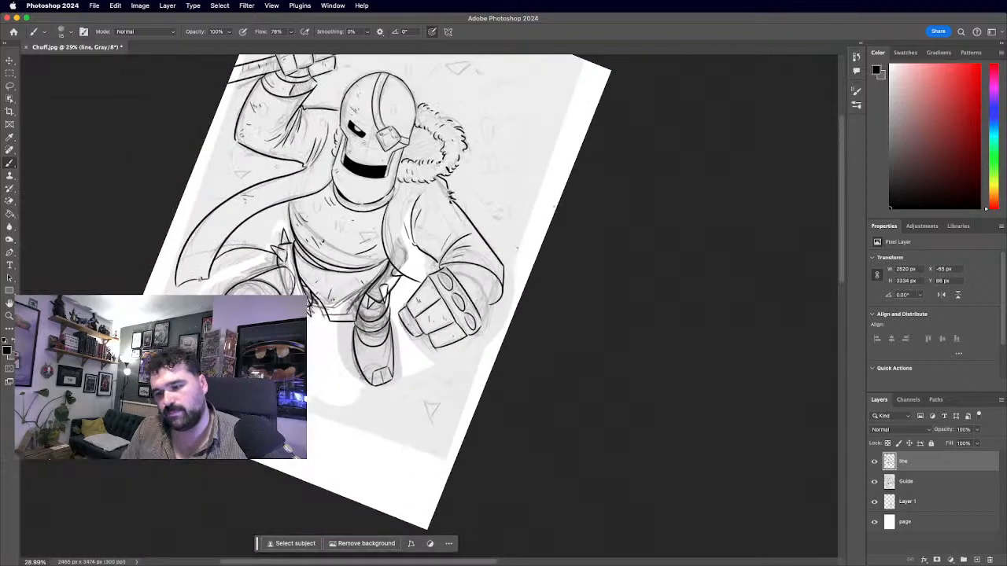
pyautogui.scroll(6, 361, 380)
pyautogui.press('super+z')
pyautogui.press('super+z')
pyautogui.press('super+z')
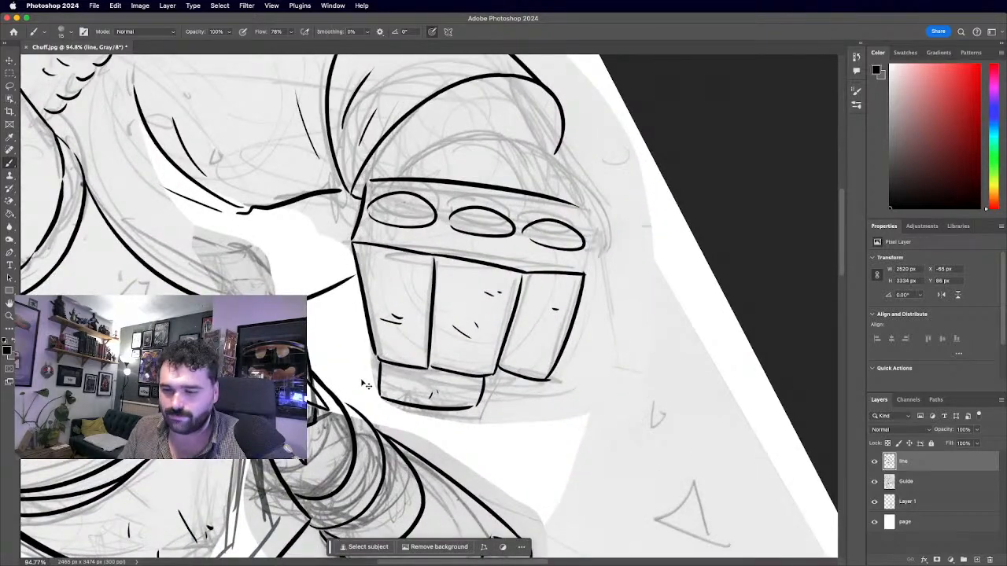
pyautogui.moveTo(351, 241)
pyautogui.mouseDown()
pyautogui.moveTo(368, 181)
pyautogui.moveTo(590, 209)
pyautogui.mouseUp()
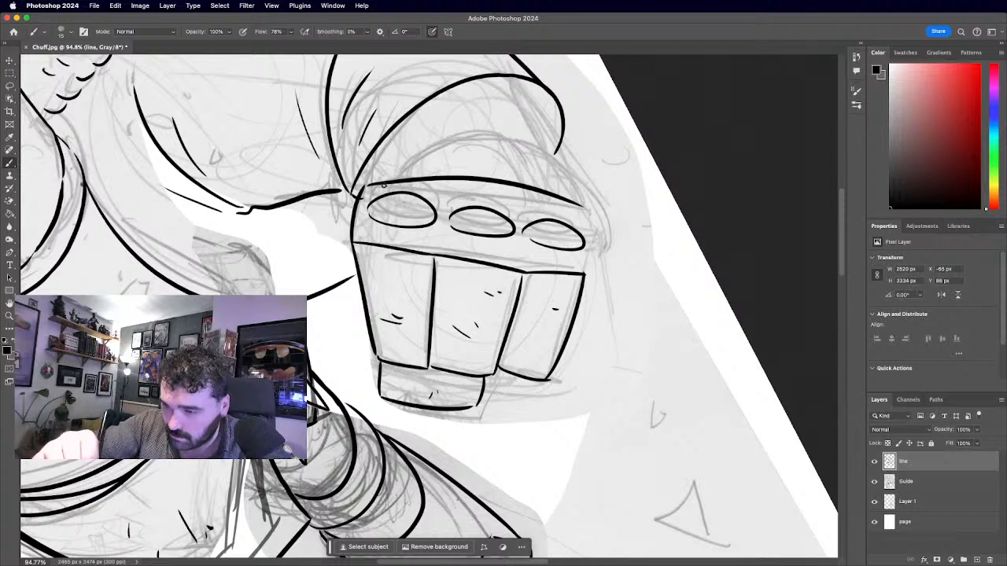
pyautogui.press('super+z')
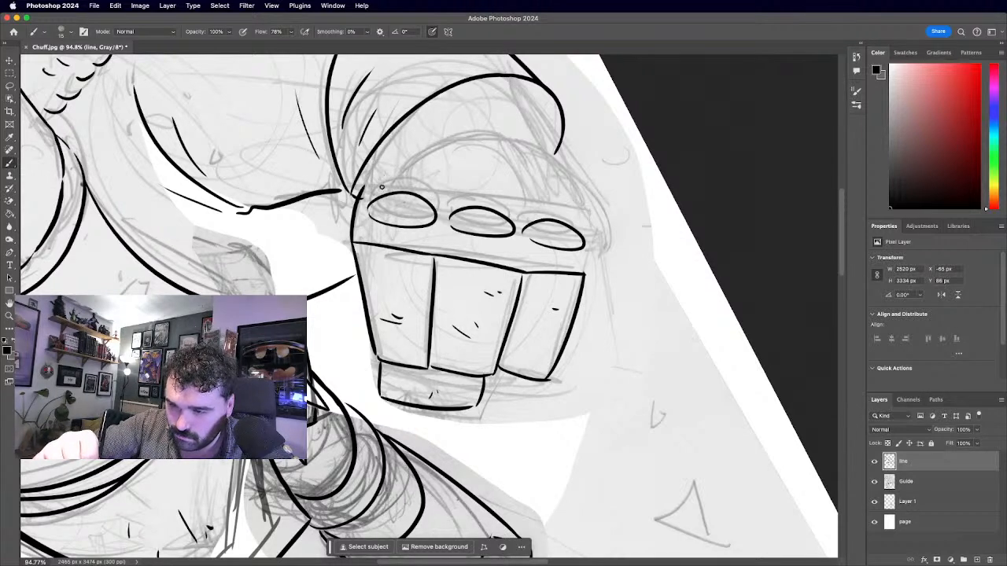
# Ink the knuckle band's long edge above the three ovals and close the band's outer side.
pyautogui.moveTo(367, 186)
pyautogui.mouseDown()
pyautogui.moveTo(502, 197)
pyautogui.moveTo(597, 236)
pyautogui.mouseUp()
pyautogui.press('super+z')
pyautogui.moveTo(370, 186); pyautogui.dragTo(604, 232)
pyautogui.moveTo(589, 269); pyautogui.dragTo(595, 224)
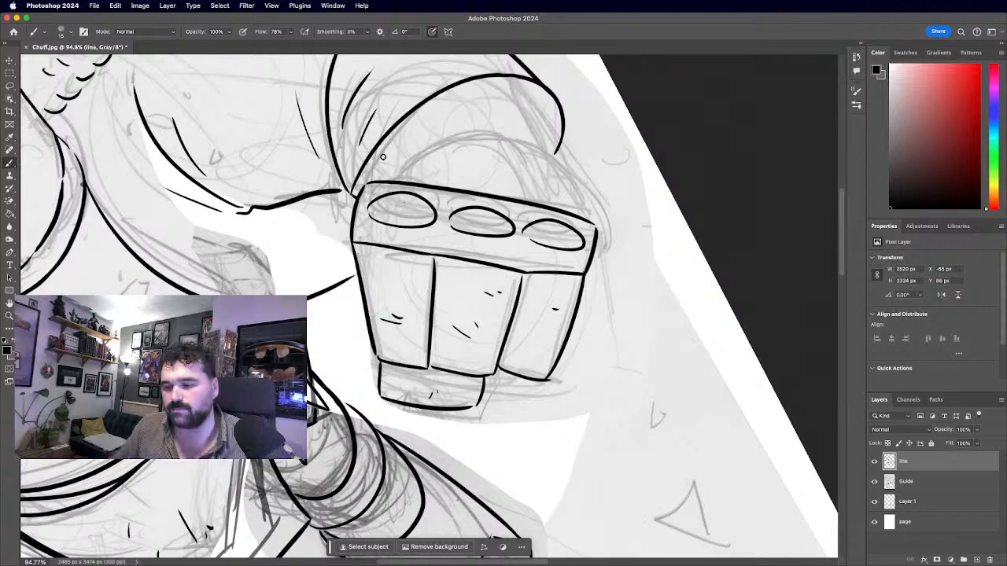
# Ink the curved outline of the back of the hand behind the lowered fist's knuckle band.
pyautogui.press('super+0')
pyautogui.scroll(-3, 429, 306)
pyautogui.scroll(3, 429, 306)
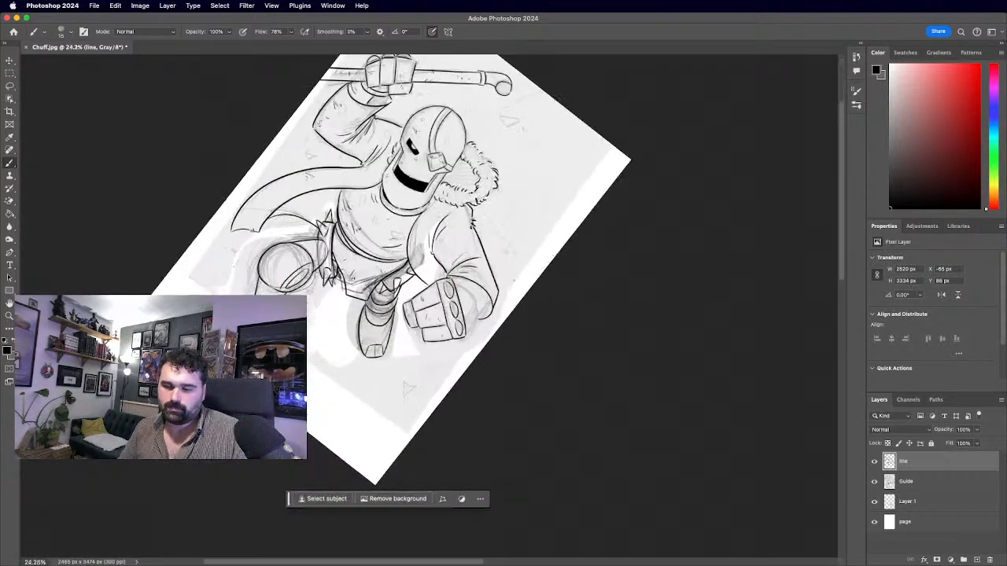
pyautogui.scroll(5, 432, 310)
pyautogui.moveTo(393, 332); pyautogui.dragTo(449, 315)
pyautogui.moveTo(465, 134); pyautogui.dragTo(477, 166)
pyautogui.moveTo(447, 318)
pyautogui.mouseDown()
pyautogui.moveTo(483, 217)
pyautogui.moveTo(483, 172)
pyautogui.mouseUp()
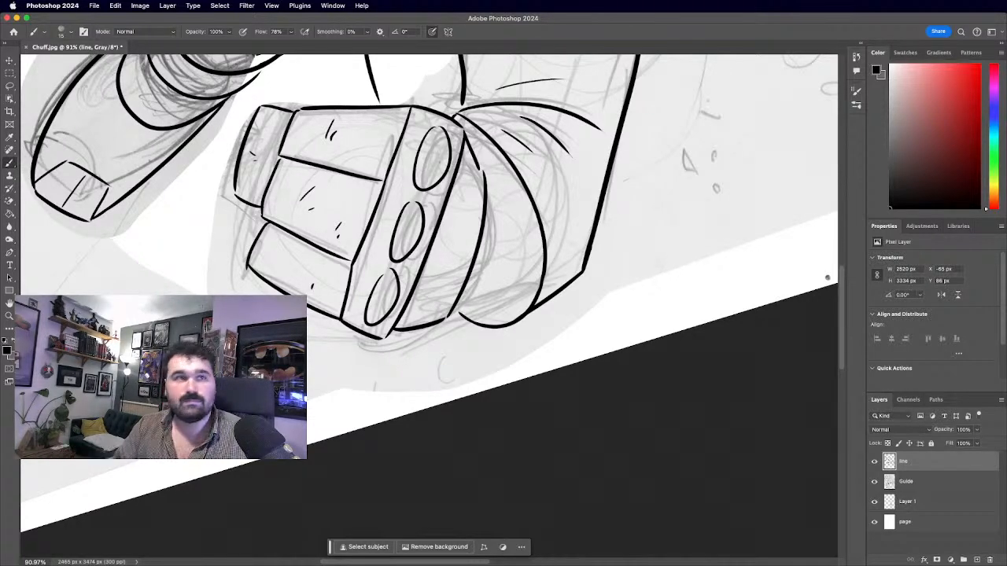
# Inspect the lowered fist's back-of-hand curve and the sleeve opening up close from different angles.
pyautogui.scroll(-5, 428, 306)
pyautogui.press('r')
pyautogui.moveTo(572, 332); pyautogui.dragTo(376, 171)
pyautogui.scroll(4, 429, 306)
pyautogui.press('r')
pyautogui.moveTo(429, 306); pyautogui.dragTo(458, 294)
pyautogui.scroll(3, 373, 324)
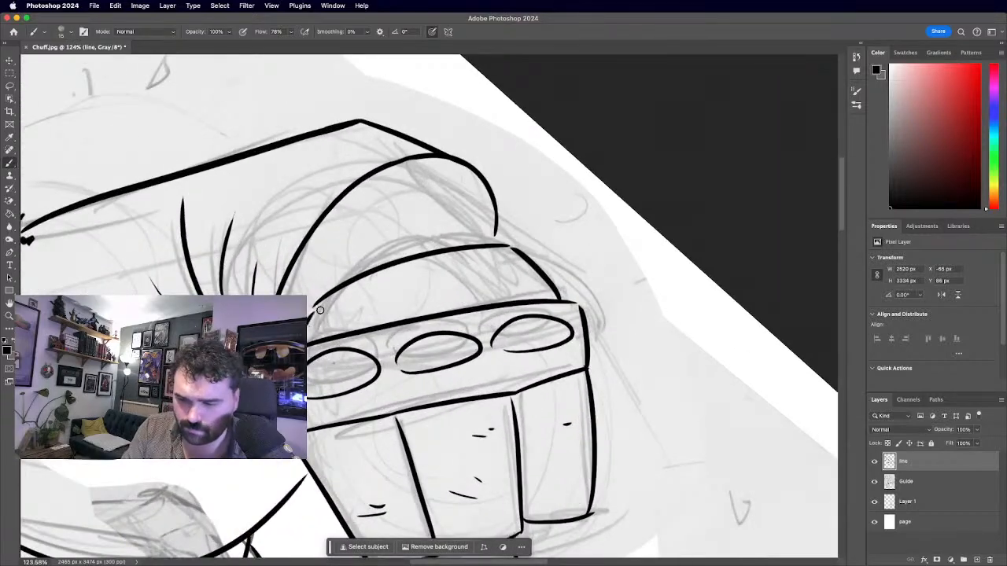
pyautogui.scroll(-2, 333, 275)
pyautogui.scroll(4, 333, 275)
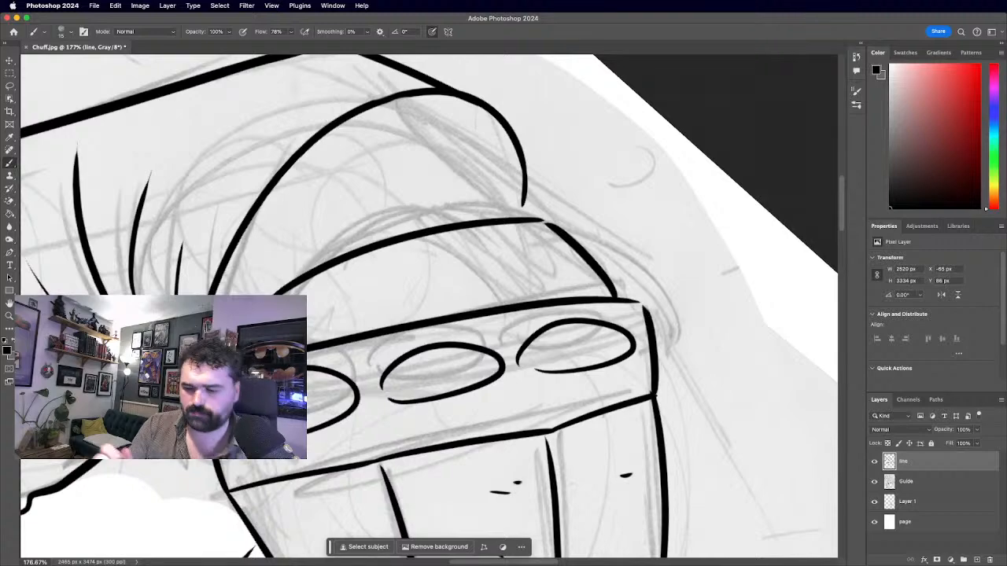
# Ink the outer wrist line from the back of the lowered hand up to the sleeve opening.
pyautogui.scroll(-10, 434, 291)
pyautogui.press('r')
pyautogui.moveTo(361, 179); pyautogui.dragTo(389, 166)
pyautogui.scroll(5, 468, 472)
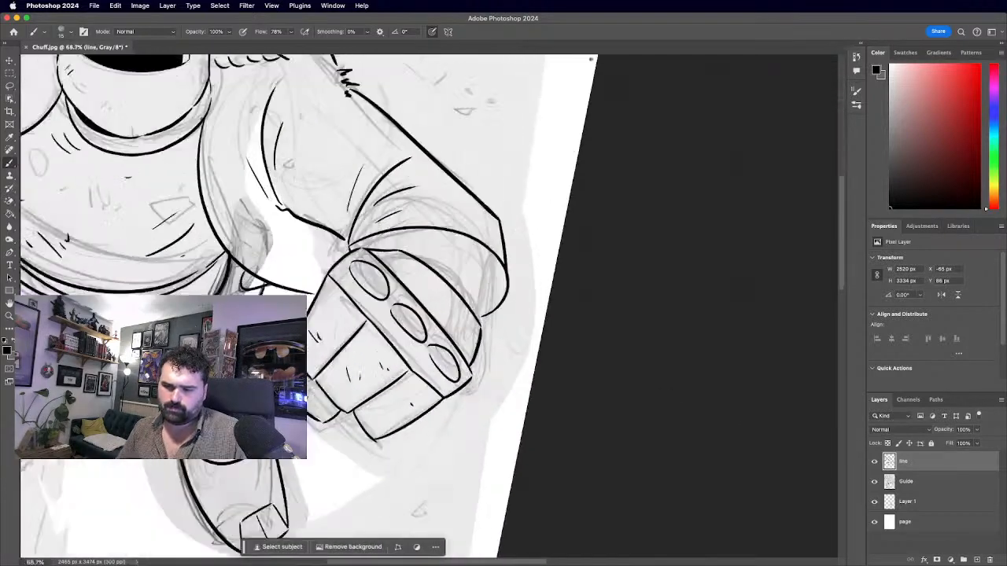
pyautogui.moveTo(483, 310); pyautogui.dragTo(500, 221)
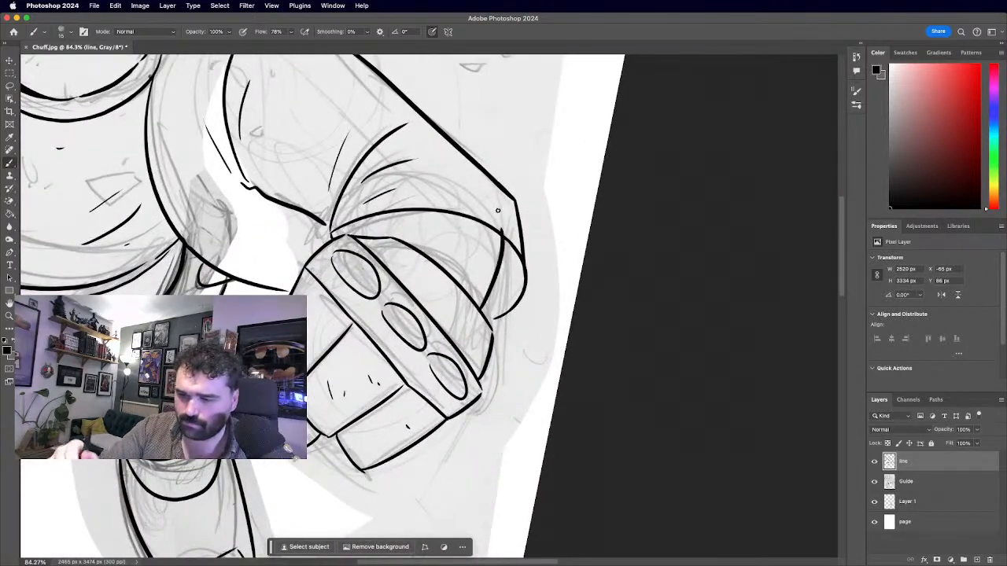
# Ink a short connecting line between the sleeve opening's curve and the back of the lowered fist beside the knuckle band.
pyautogui.moveTo(378, 239)
pyautogui.mouseDown()
pyautogui.moveTo(374, 216)
pyautogui.moveTo(346, 346)
pyautogui.mouseUp()
pyautogui.scroll(-5, 429, 306)
pyautogui.press('r')
pyautogui.scroll(5, 428, 307)
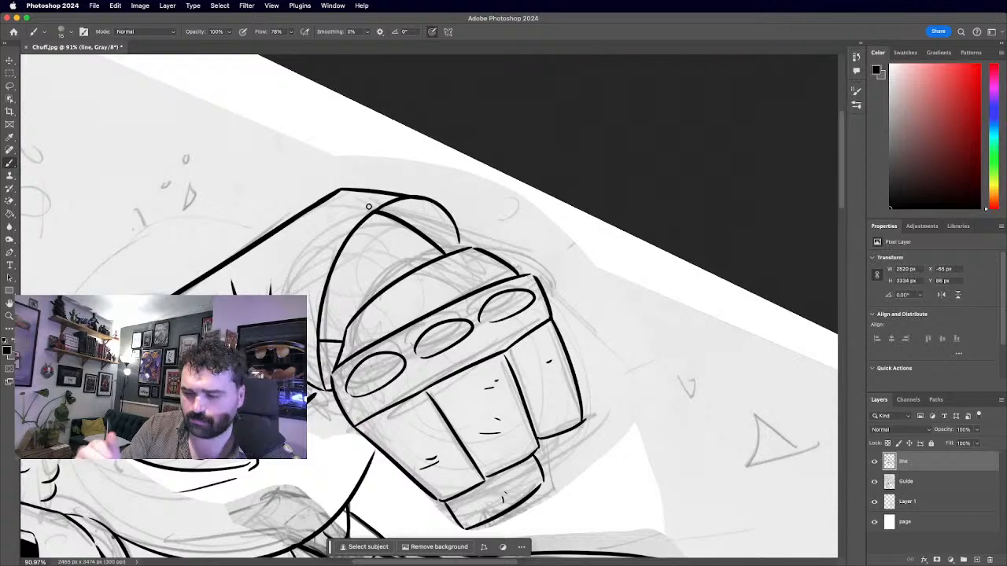
pyautogui.scroll(2, 428, 307)
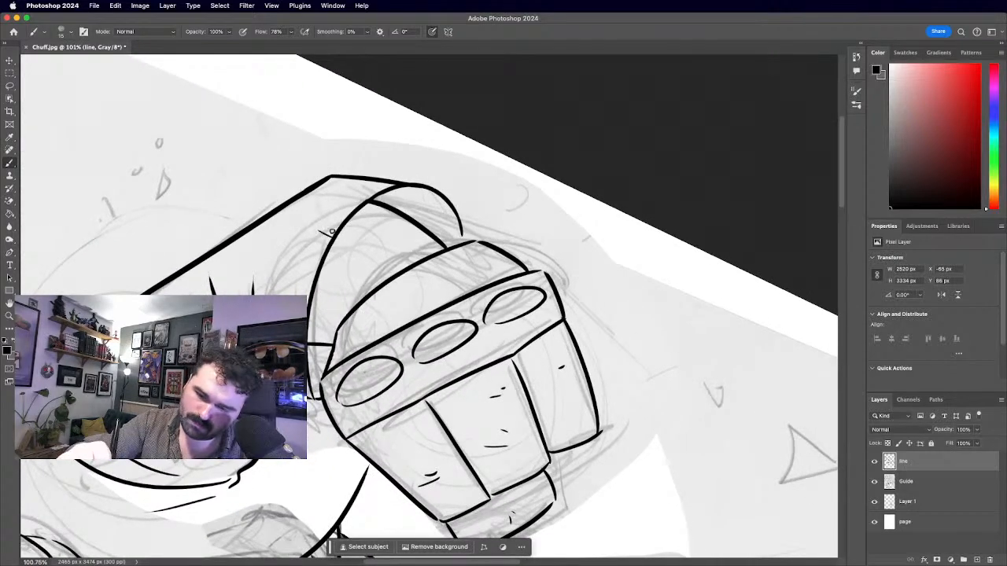
# Ink the pointed coat tail hanging behind the lowered fist with two curved lines meeting at a tip.
pyautogui.scroll(-8, 429, 306)
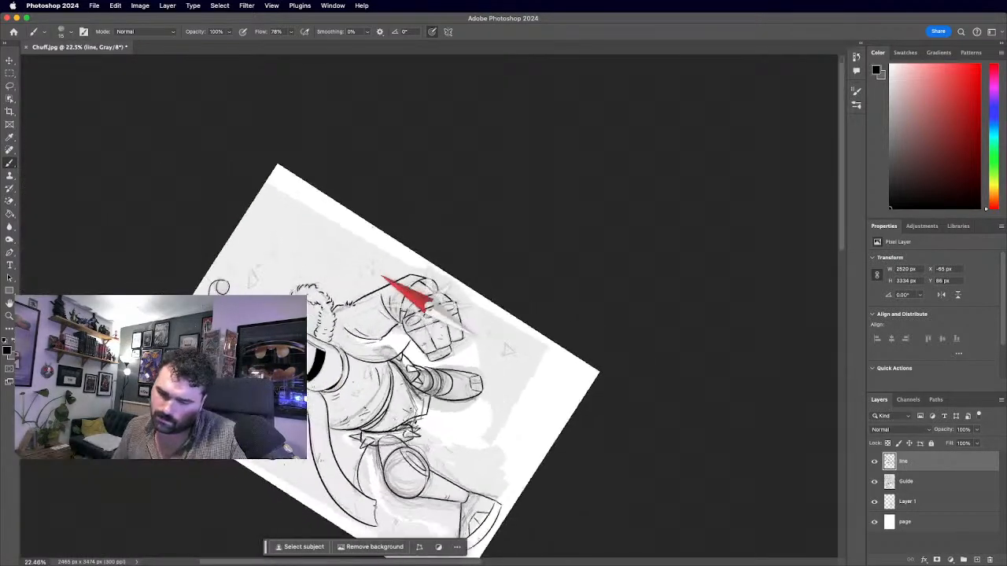
pyautogui.scroll(1, 429, 307)
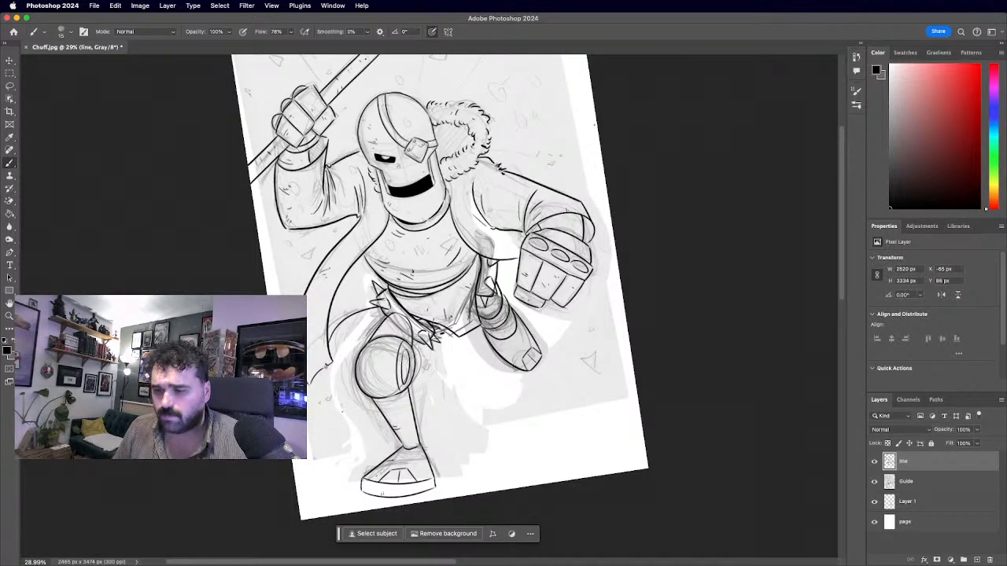
pyautogui.scroll(4, 427, 281)
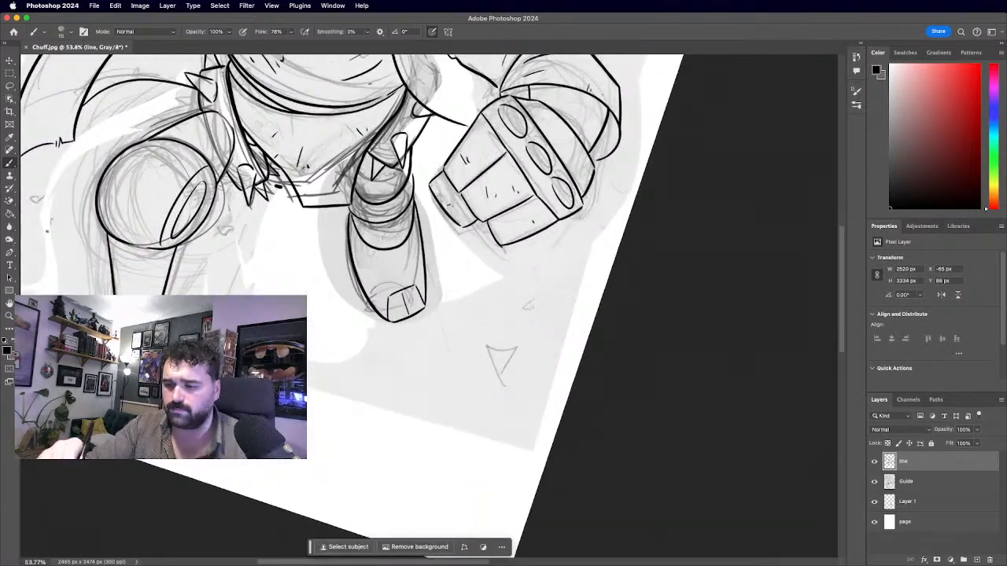
pyautogui.moveTo(539, 234)
pyautogui.mouseDown()
pyautogui.moveTo(562, 301)
pyautogui.moveTo(586, 261)
pyautogui.moveTo(611, 161)
pyautogui.mouseUp()
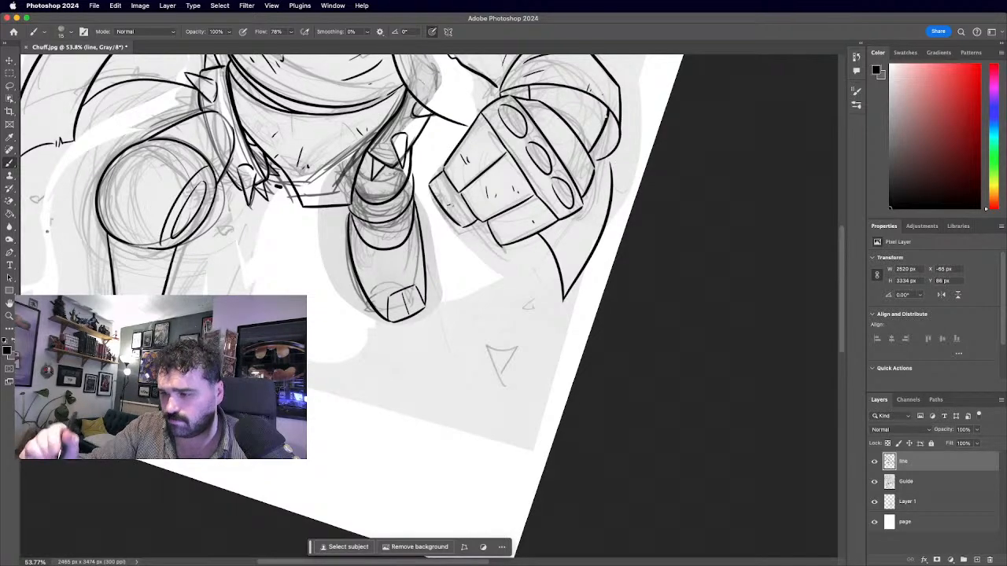
pyautogui.scroll(-6, 244, 247)
pyautogui.scroll(6, 244, 247)
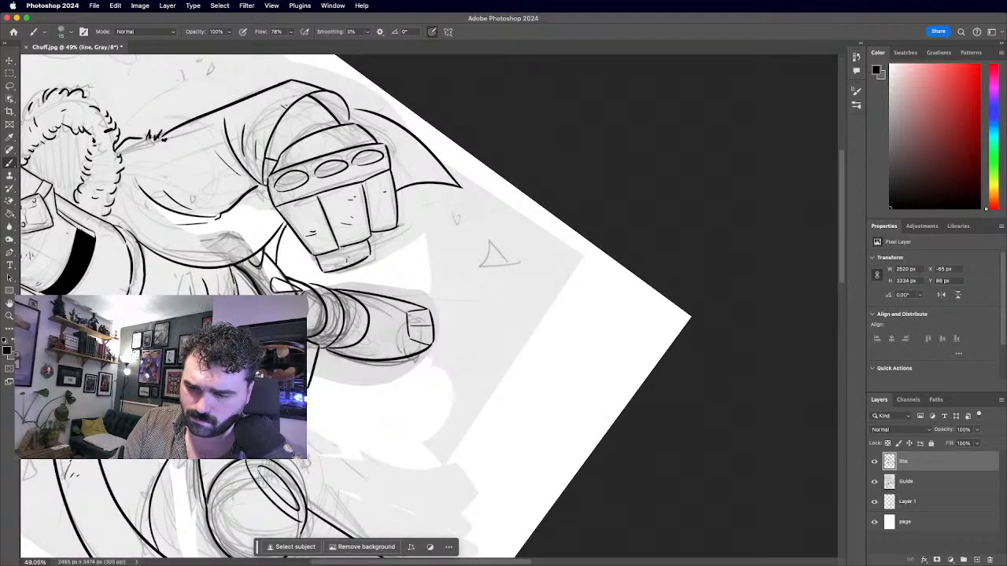
# Examine the whole figure and the coat tail behind the fist from different angles and distances.
pyautogui.scroll(-6, 427, 306)
pyautogui.scroll(2, 427, 306)
pyautogui.scroll(4, 427, 306)
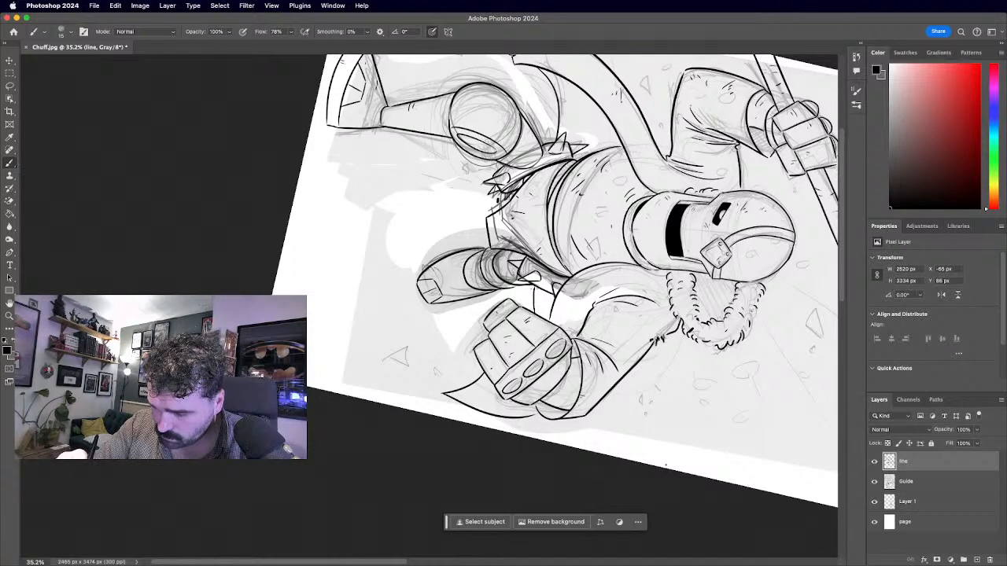
pyautogui.press('super+minus')
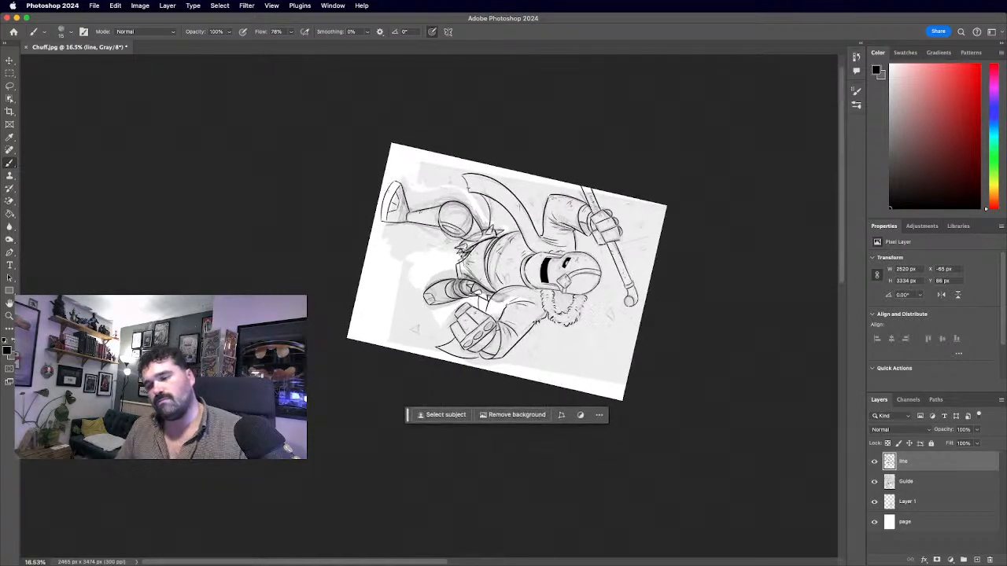
pyautogui.scroll(3, 234, 254)
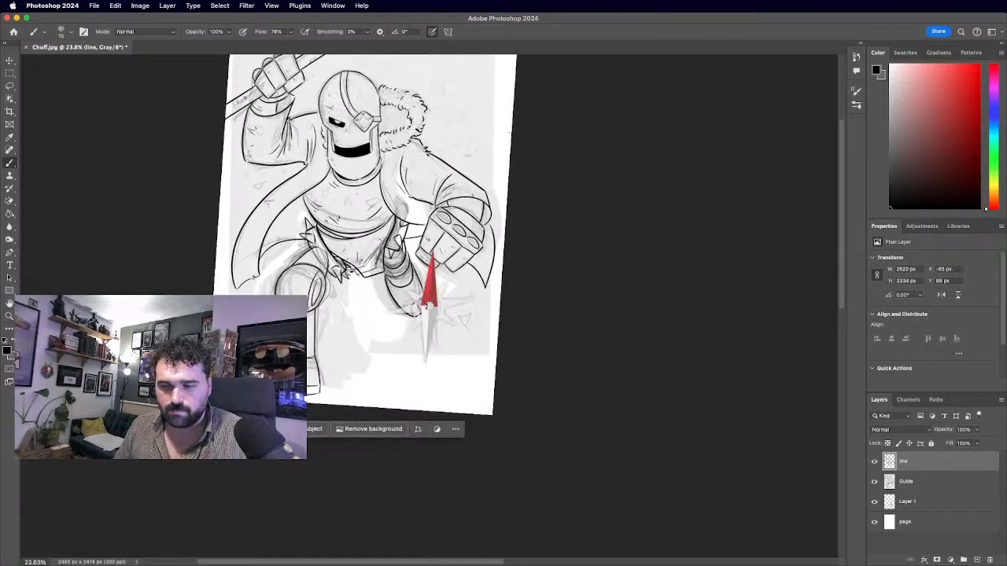
pyautogui.scroll(2, 429, 304)
pyautogui.scroll(3, 397, 112)
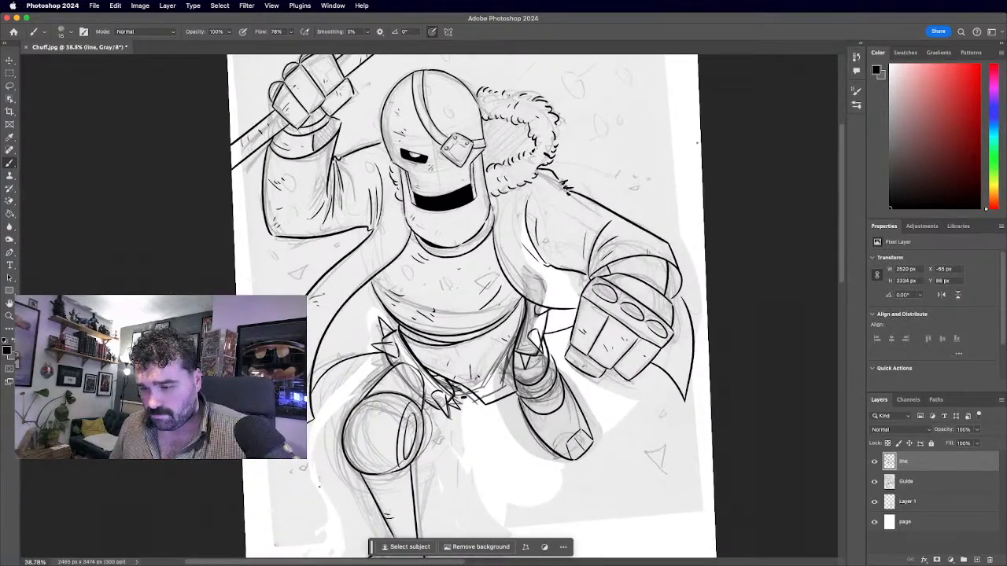
pyautogui.scroll(2, 464, 307)
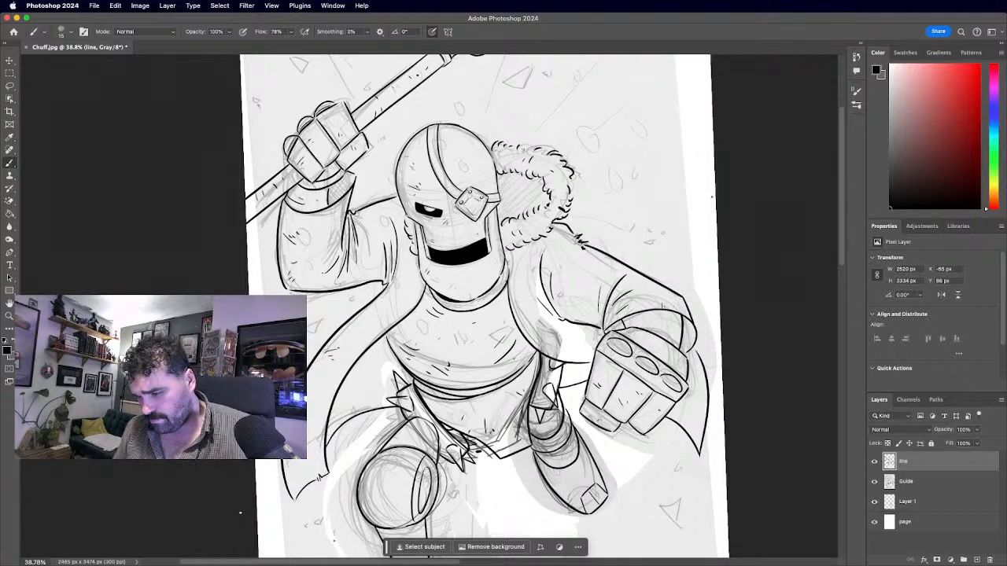
# Add small detail ticks to the back of the lowered hand and the sleeve end above it.
pyautogui.scroll(6, 449, 285)
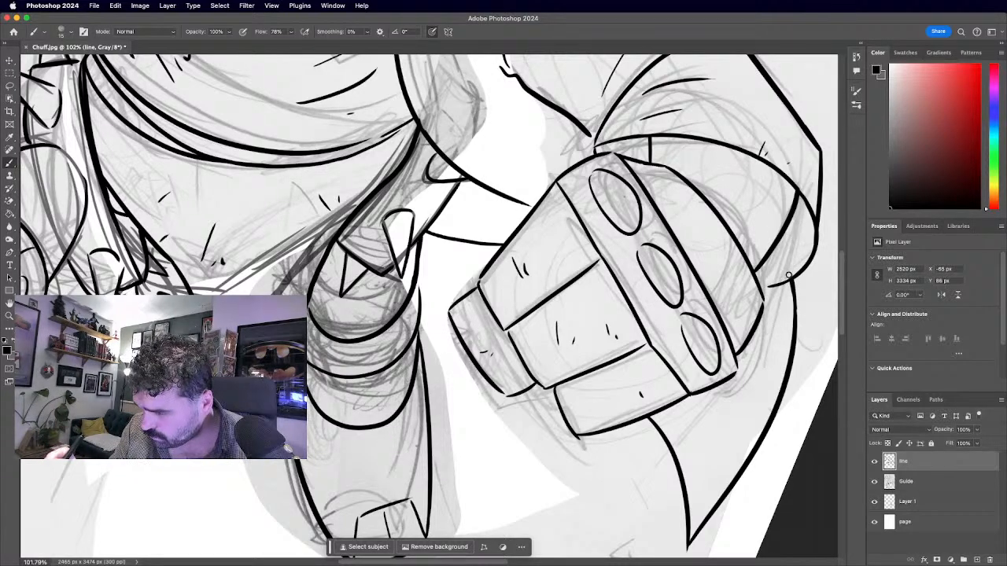
pyautogui.scroll(-7, 818, 199)
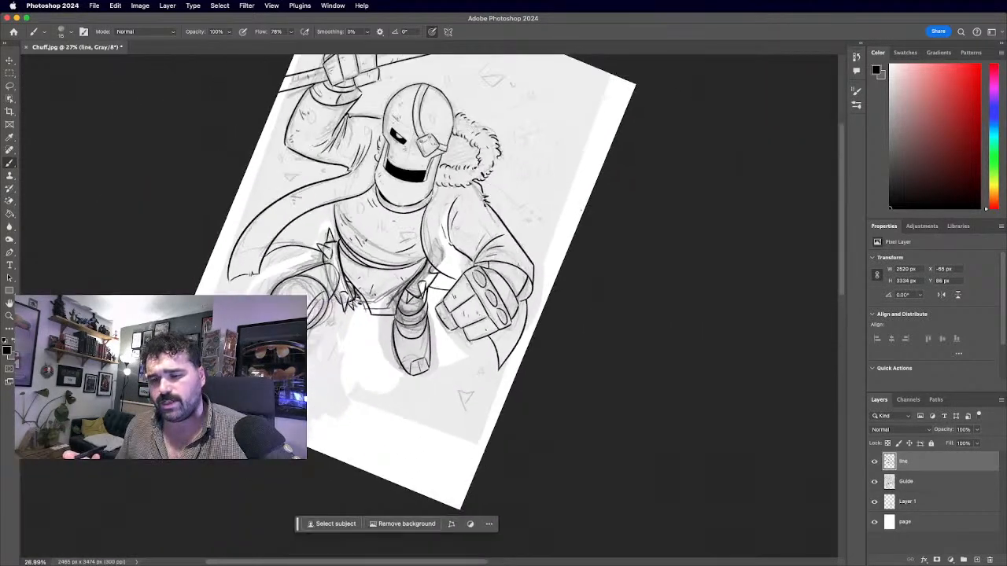
pyautogui.scroll(4, 425, 305)
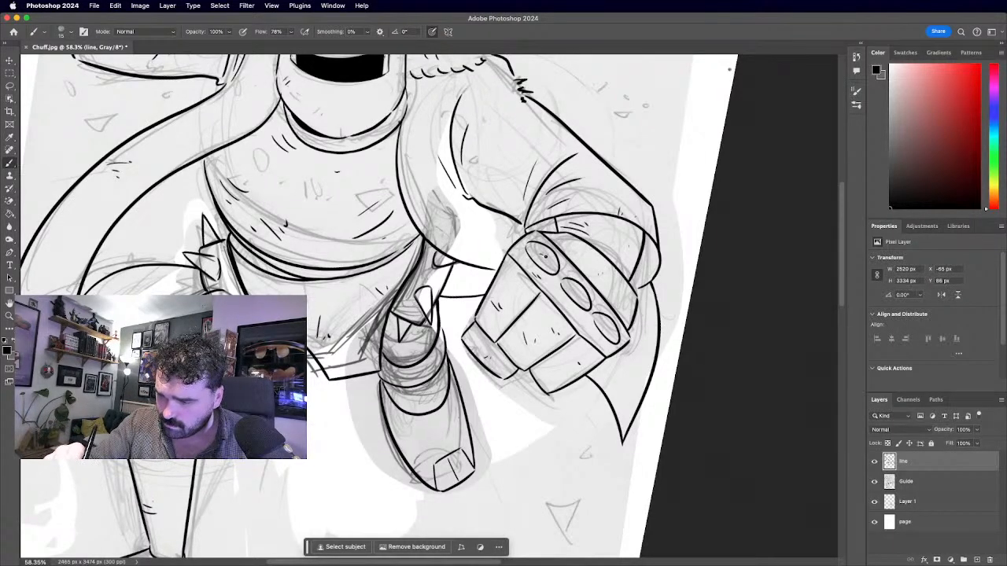
pyautogui.scroll(-2, 429, 307)
pyautogui.moveTo(641, 146)
pyautogui.mouseDown()
pyautogui.moveTo(816, 328)
pyautogui.moveTo(774, 162)
pyautogui.moveTo(706, 99)
pyautogui.moveTo(652, 159)
pyautogui.mouseUp()
pyautogui.press('r')
pyautogui.scroll(-2, 652, 160)
pyautogui.scroll(-2, 445, 315)
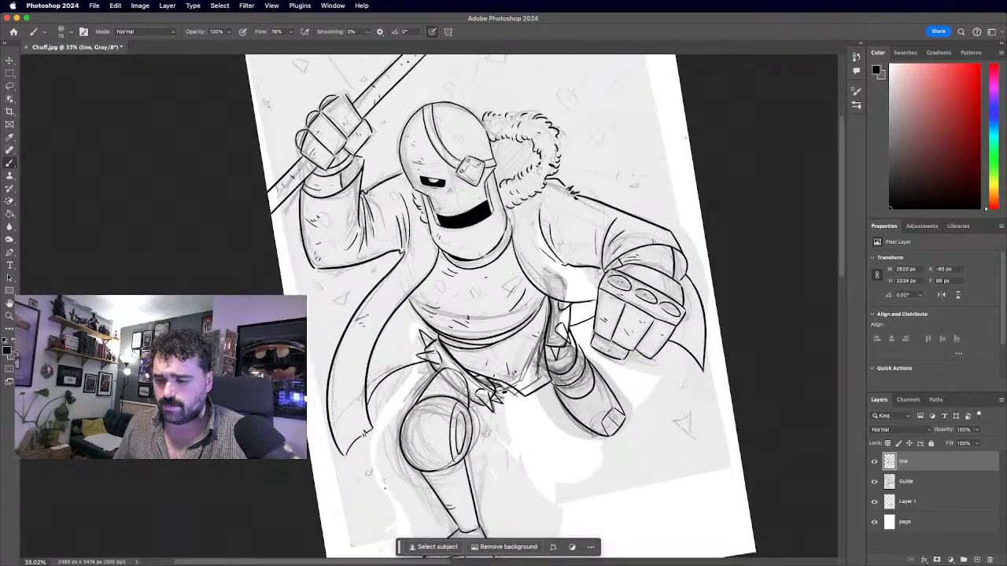
# Ink an inner contour along the raised arm's elbow edge and fill the narrow strip with hatching.
pyautogui.scroll(5, 433, 305)
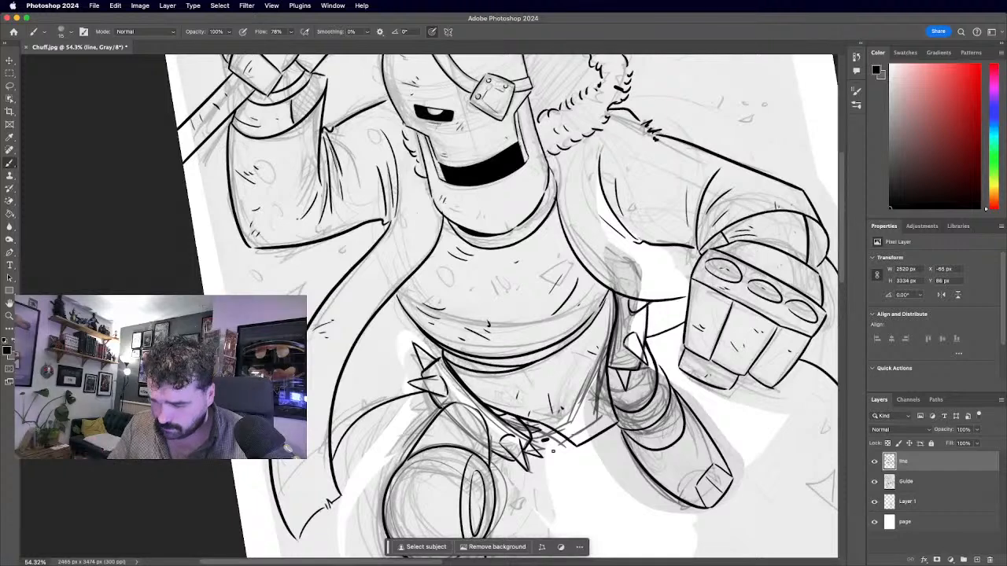
pyautogui.scroll(-5, 431, 304)
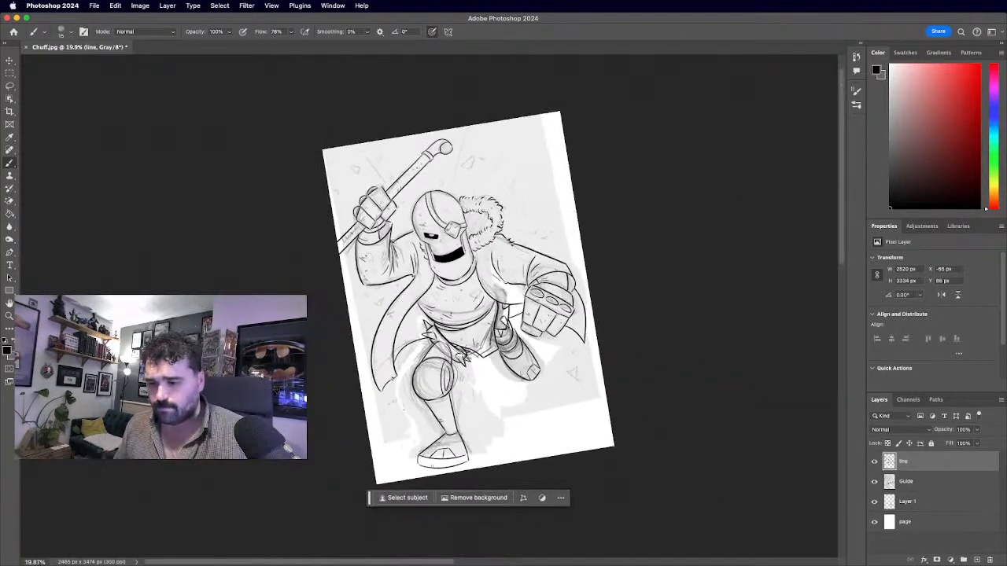
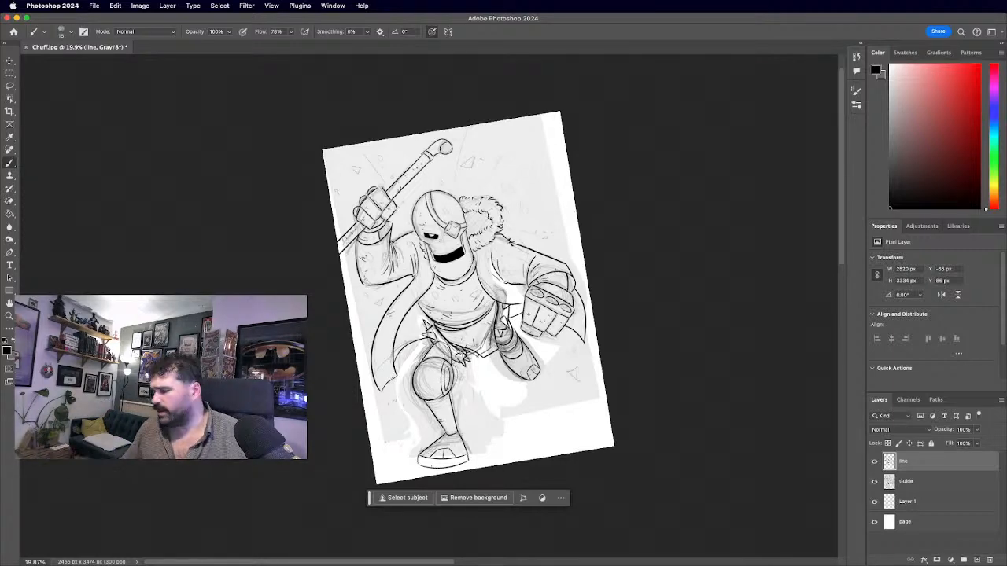
pyautogui.scroll(6, 409, 313)
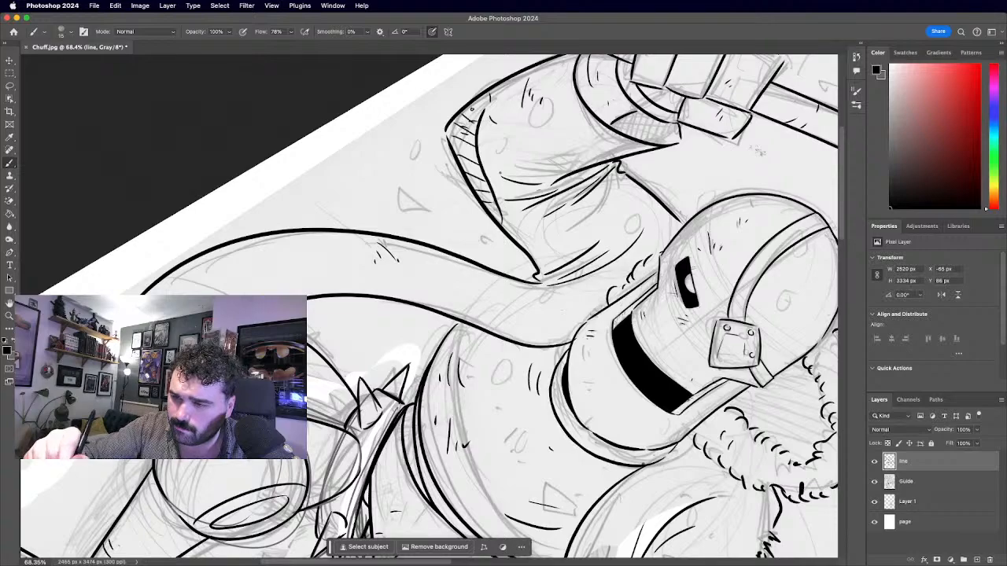
pyautogui.scroll(-6, 429, 306)
# Ink a narrow strip along the lowered arm's outer sleeve edge near the fist and fill it with hatching.
pyautogui.scroll(2, 429, 307)
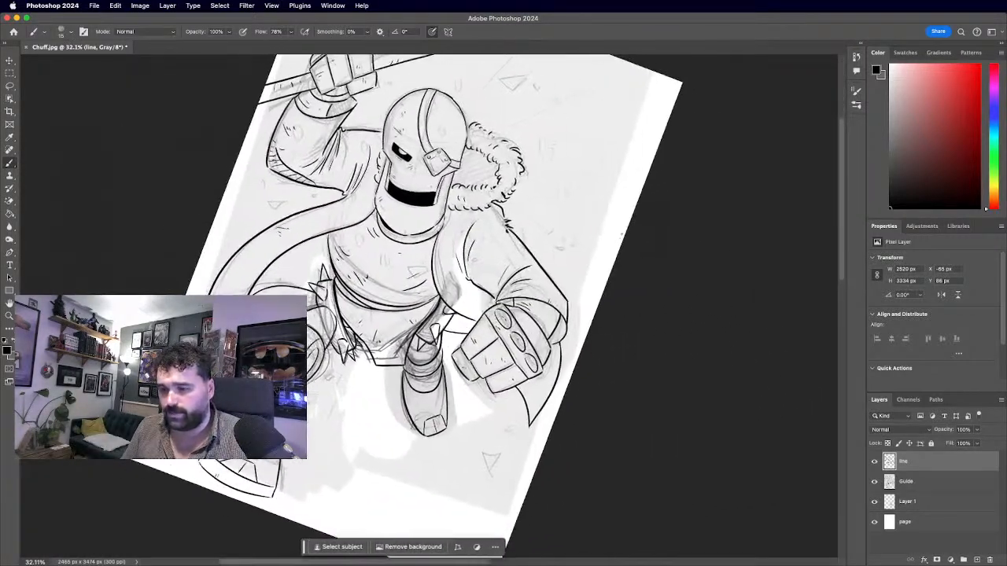
pyautogui.scroll(3, 464, 271)
pyautogui.scroll(3, 431, 303)
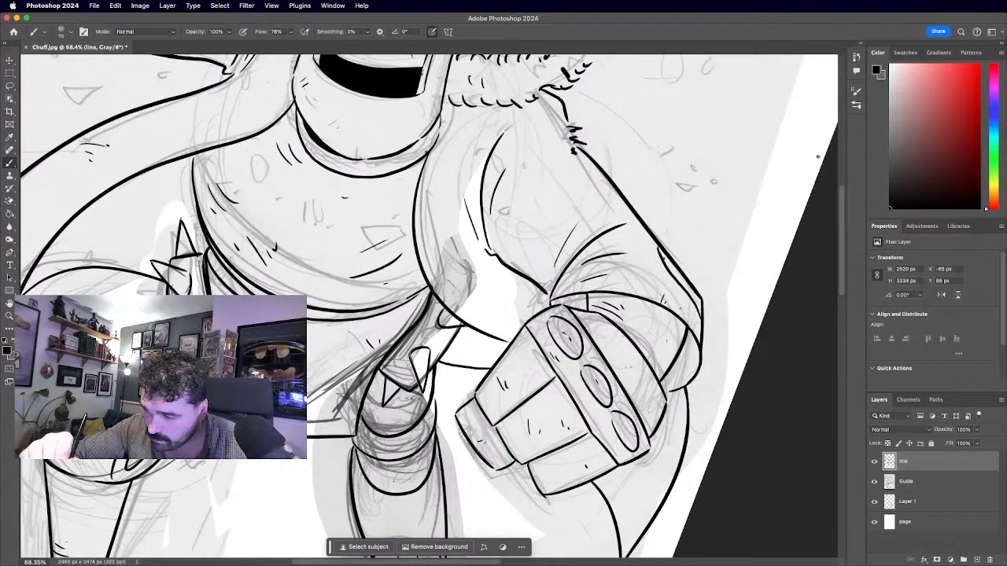
pyautogui.scroll(-8, 429, 307)
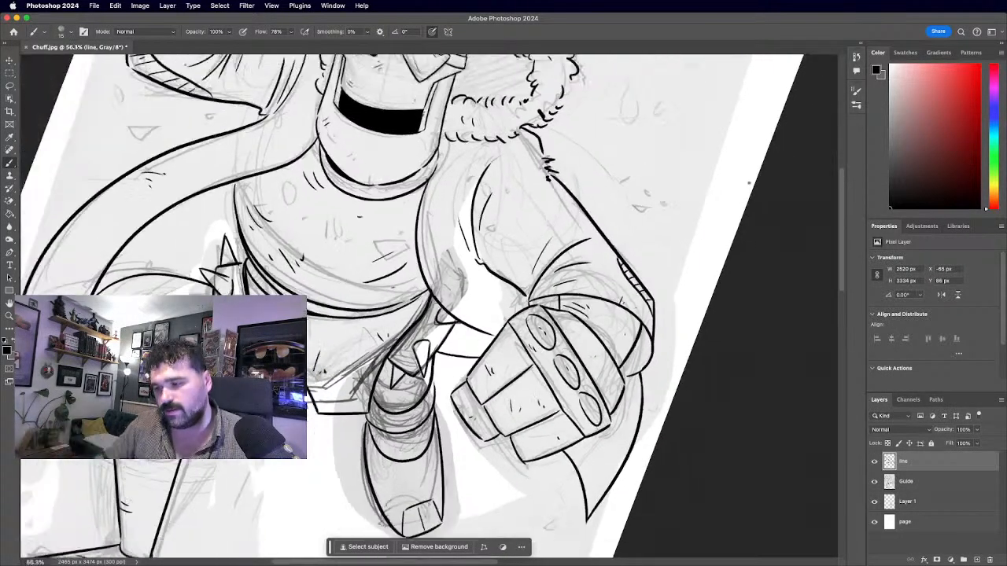
pyautogui.scroll(3, 299, 366)
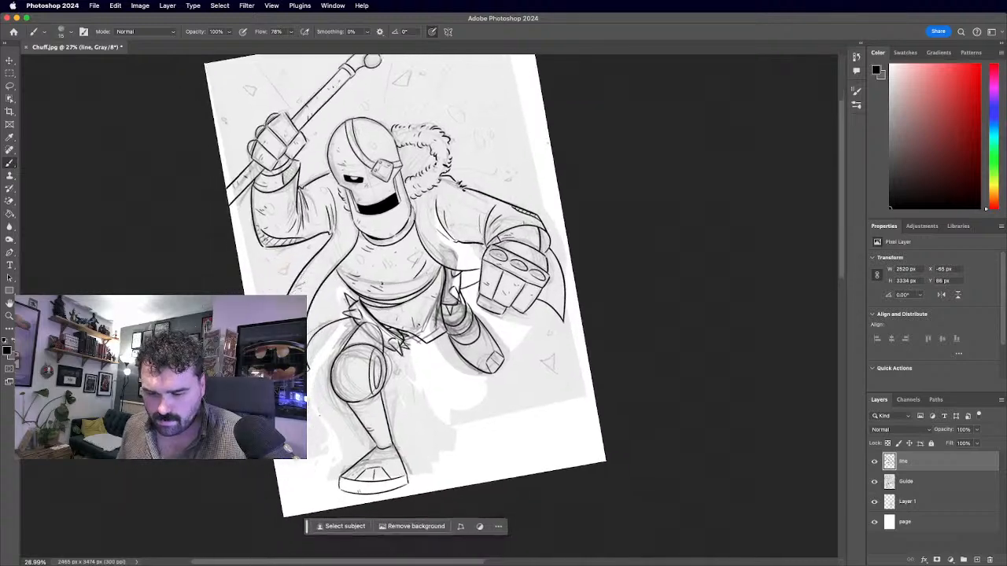
pyautogui.scroll(3, 489, 282)
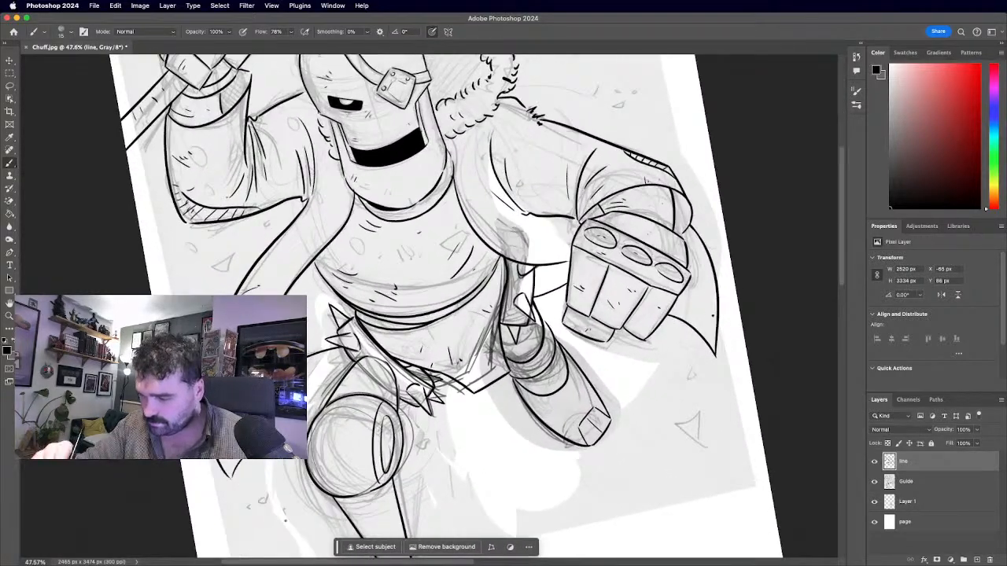
pyautogui.scroll(-4, 429, 307)
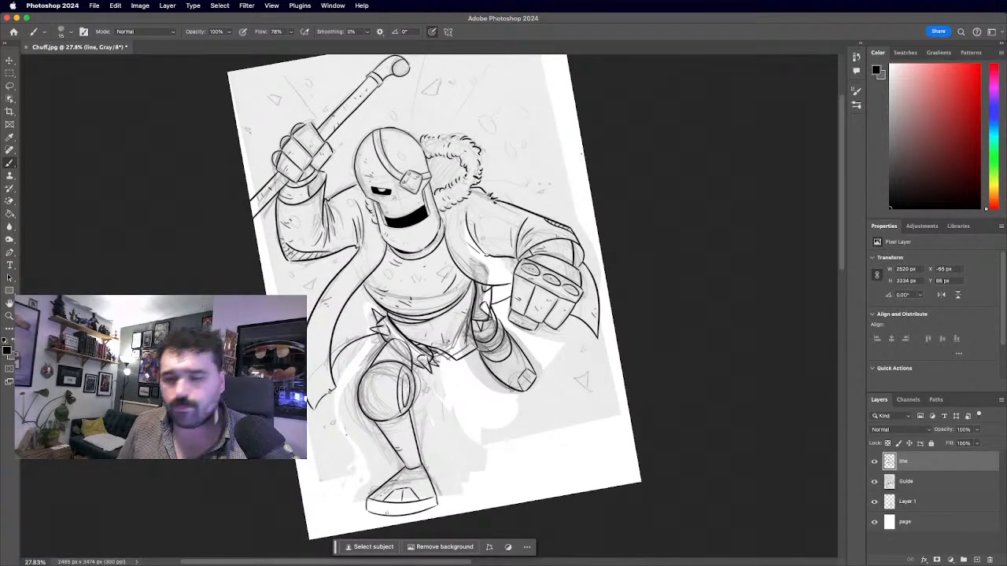
# Save the drawing to the Desktop in Photoshop format as Chuff.psd.
pyautogui.press('super+s')
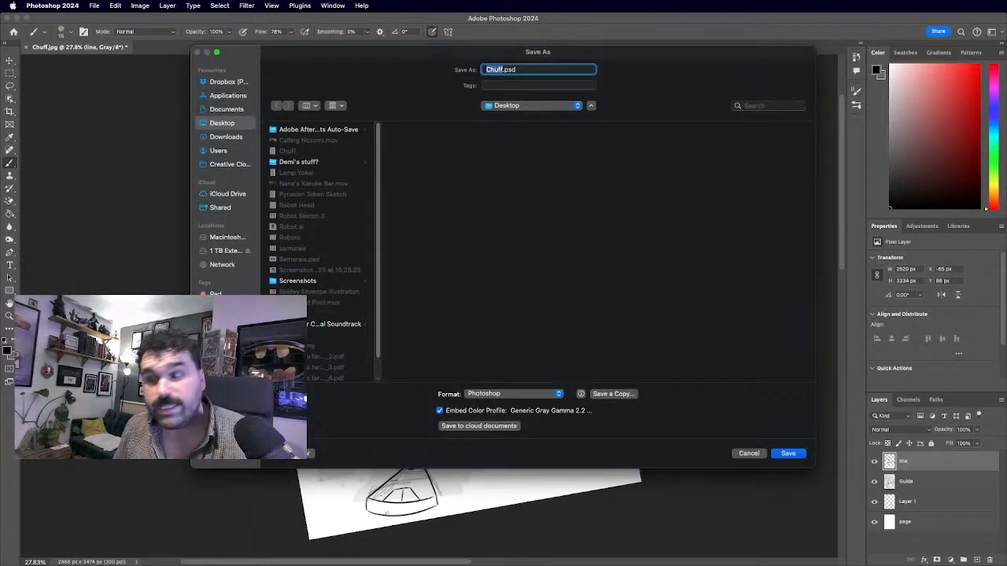
pyautogui.click(788, 453)
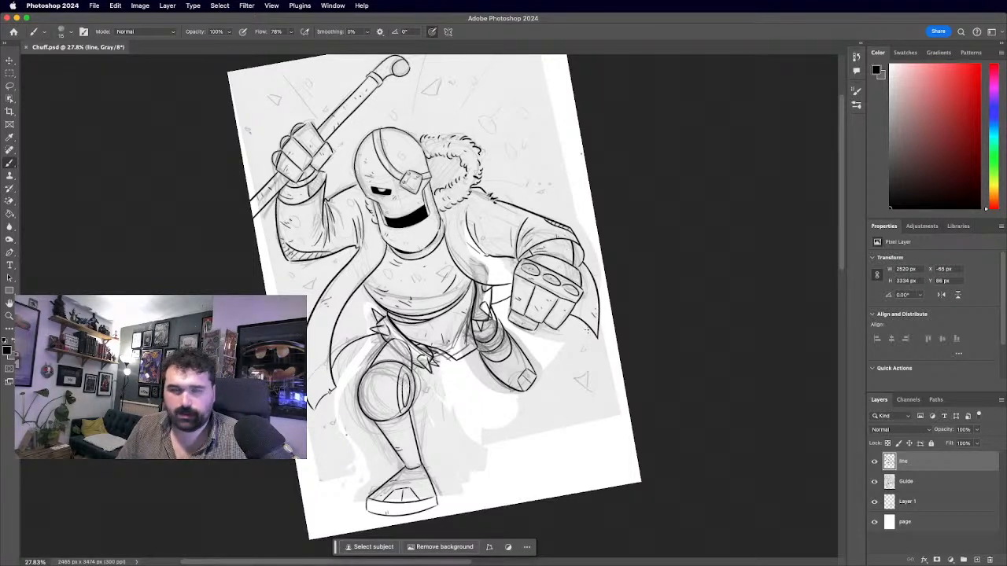
# Ink small tick marks on the helmet's curved strap and on its short section beyond the riveted eye plate.
pyautogui.scroll(5, 346, 153)
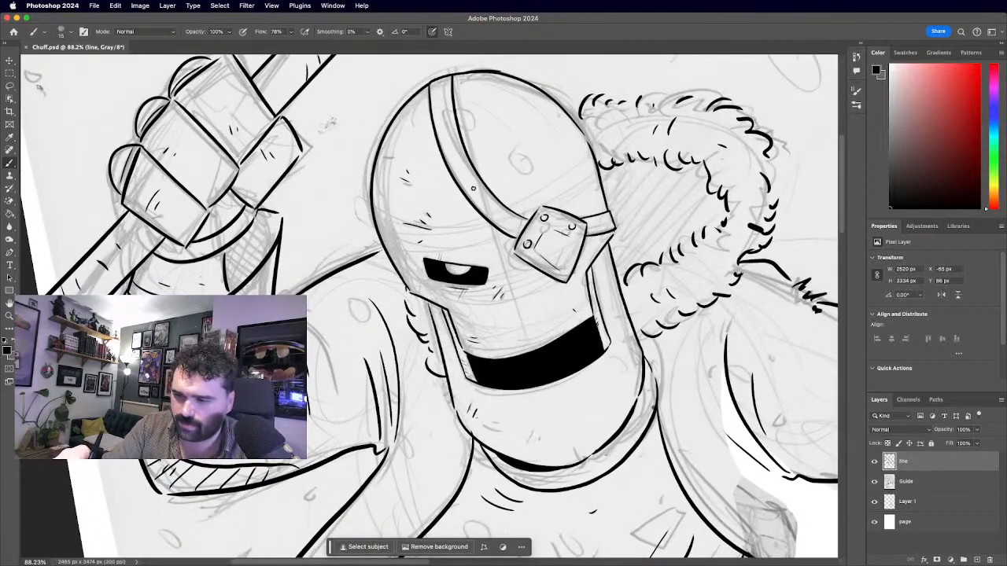
pyautogui.moveTo(473, 188); pyautogui.dragTo(468, 195)
pyautogui.moveTo(477, 190); pyautogui.dragTo(473, 197)
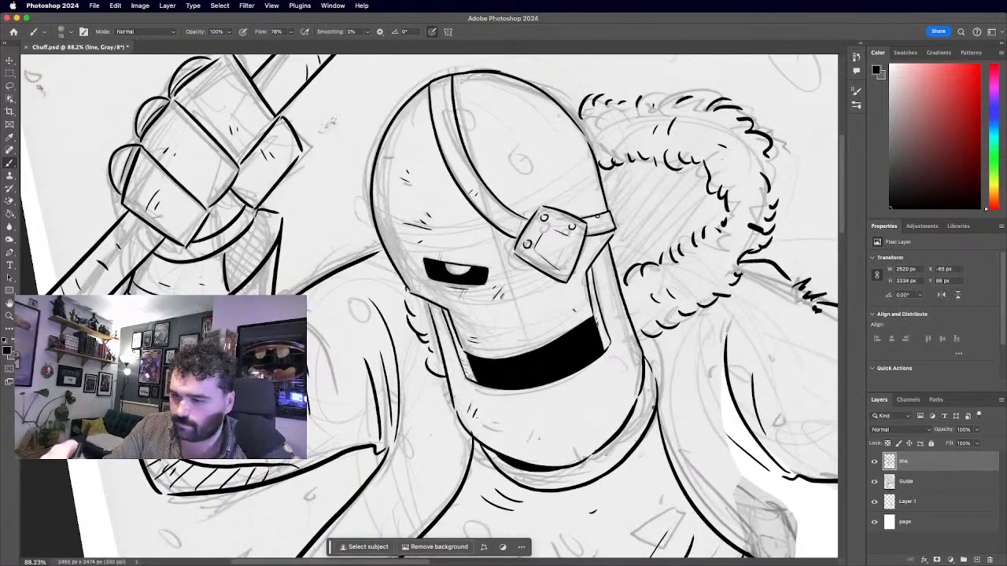
pyautogui.moveTo(599, 225); pyautogui.dragTo(598, 230)
pyautogui.moveTo(602, 225); pyautogui.dragTo(602, 230)
pyautogui.scroll(-5, 472, 236)
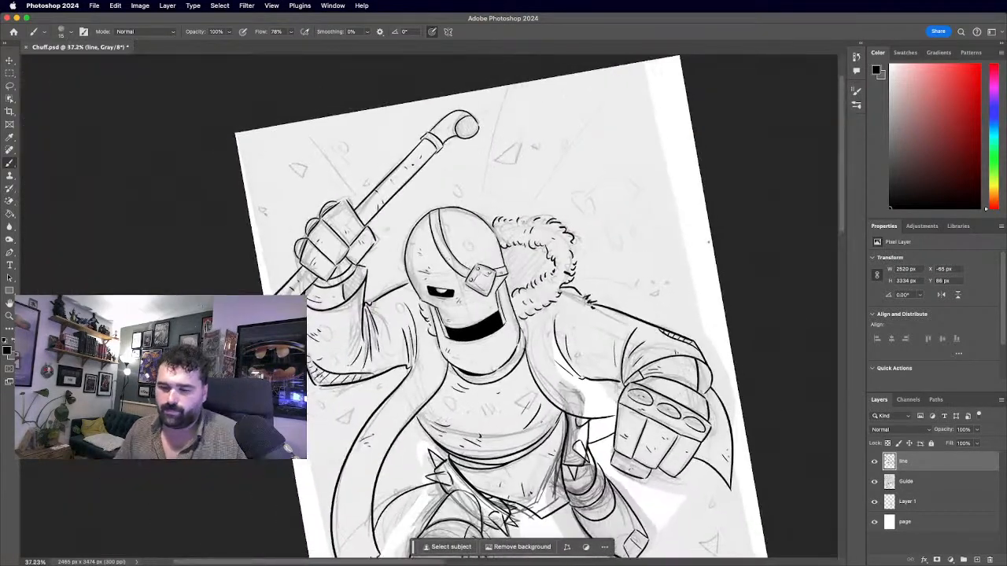
# Add a new layer beneath the line layer and name it shading.
pyautogui.click(977, 560)
pyautogui.moveTo(908, 462); pyautogui.dragTo(911, 482)
pyautogui.write('b')
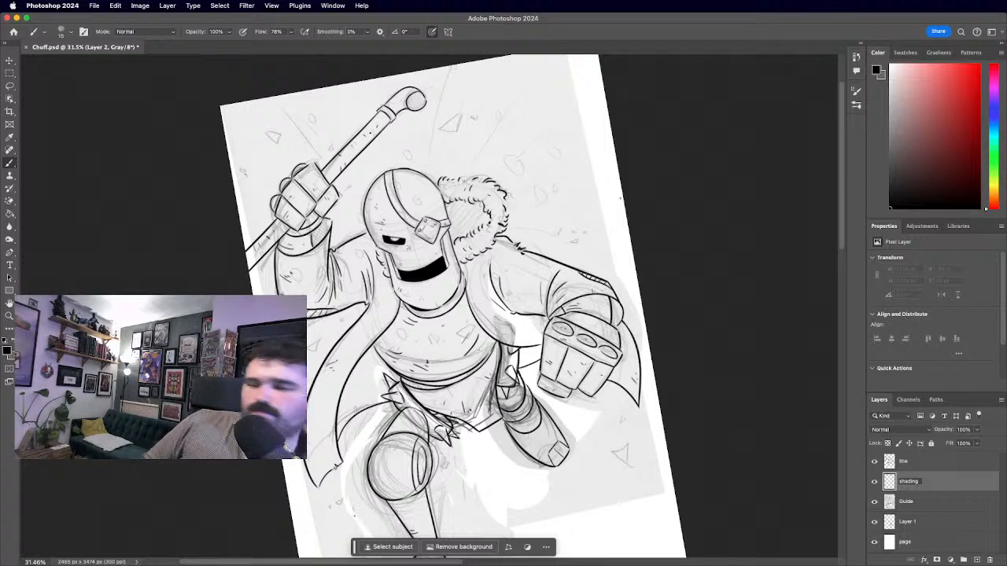
# Add a layer named colour between the line and shading layers, and swap the foreground and background colours.
pyautogui.click(976, 559)
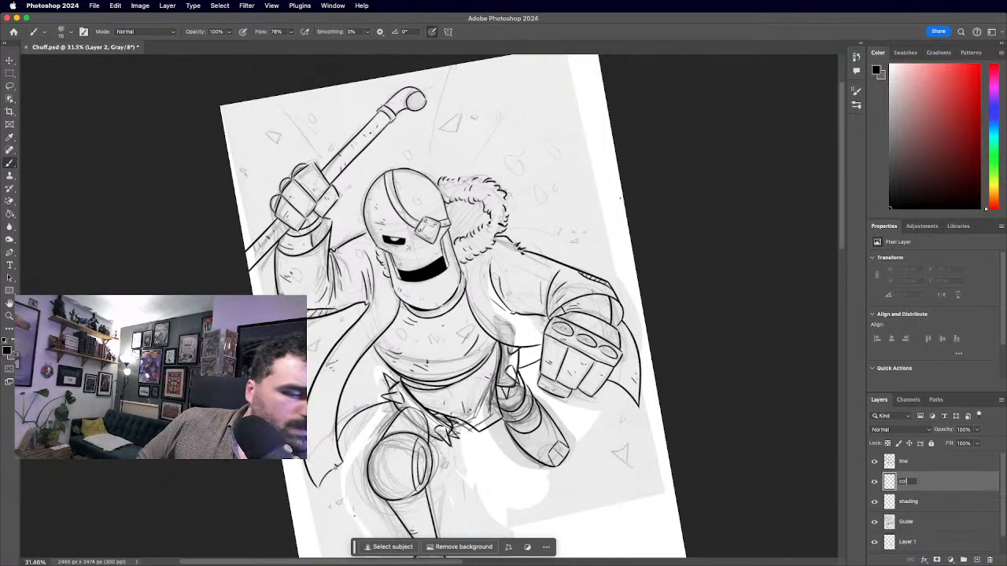
pyautogui.press('Return')
pyautogui.scroll(2, 428, 307)
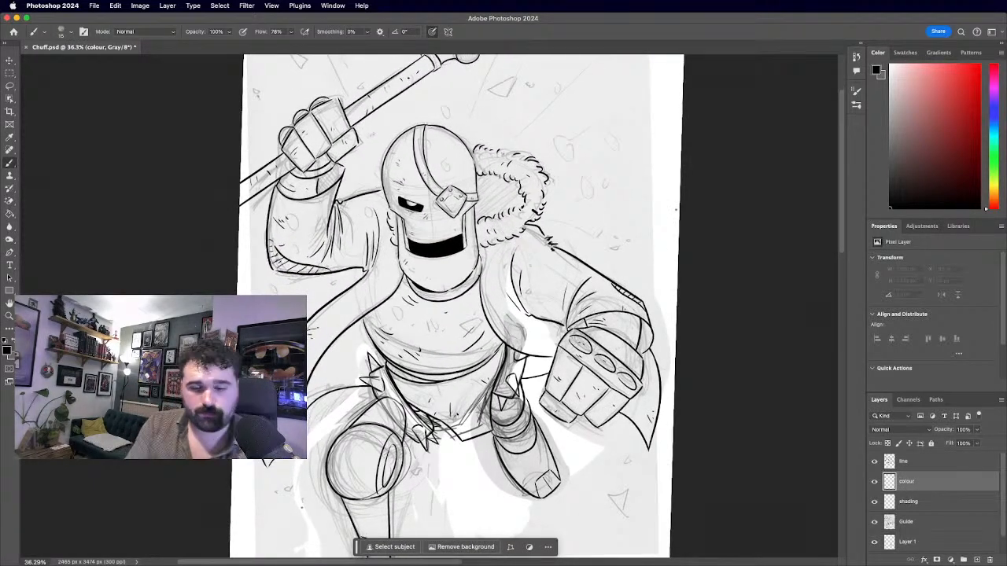
pyautogui.press('x')
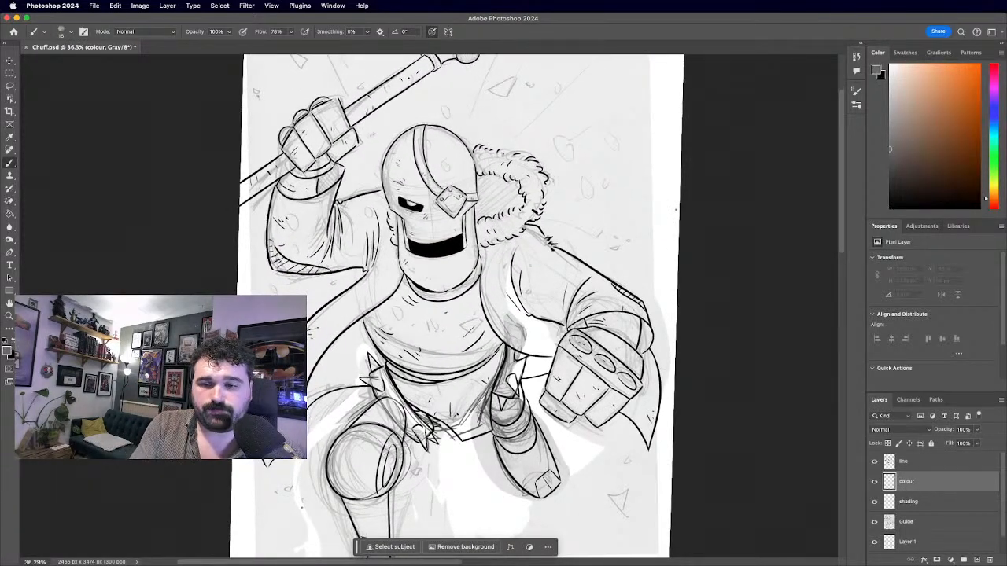
# Block in the torso, helmet and inner collar with flat dark grey on the colour layer, using a brush size of 102.
pyautogui.click(71, 36)
pyautogui.moveTo(438, 268)
pyautogui.mouseDown()
pyautogui.moveTo(452, 344)
pyautogui.moveTo(418, 206)
pyautogui.moveTo(414, 262)
pyautogui.moveTo(431, 352)
pyautogui.moveTo(427, 254)
pyautogui.moveTo(404, 186)
pyautogui.moveTo(386, 256)
pyautogui.moveTo(419, 211)
pyautogui.moveTo(369, 214)
pyautogui.moveTo(378, 218)
pyautogui.moveTo(360, 237)
pyautogui.moveTo(369, 265)
pyautogui.moveTo(389, 250)
pyautogui.moveTo(369, 294)
pyautogui.moveTo(385, 336)
pyautogui.moveTo(410, 323)
pyautogui.moveTo(397, 346)
pyautogui.moveTo(382, 335)
pyautogui.moveTo(429, 404)
pyautogui.moveTo(386, 296)
pyautogui.moveTo(435, 378)
pyautogui.moveTo(462, 390)
pyautogui.moveTo(462, 181)
pyautogui.moveTo(486, 272)
pyautogui.moveTo(493, 276)
pyautogui.moveTo(511, 188)
pyautogui.moveTo(513, 236)
pyautogui.mouseUp()
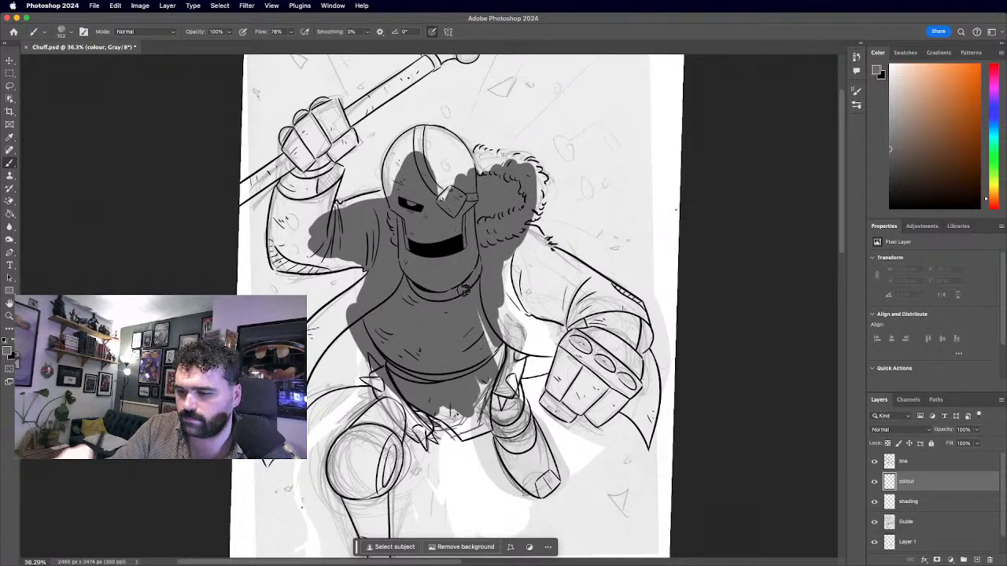
pyautogui.moveTo(459, 193)
pyautogui.mouseDown()
pyautogui.moveTo(441, 147)
pyautogui.moveTo(420, 168)
pyautogui.moveTo(430, 187)
pyautogui.moveTo(434, 135)
pyautogui.moveTo(406, 150)
pyautogui.moveTo(421, 137)
pyautogui.moveTo(397, 153)
pyautogui.moveTo(406, 152)
pyautogui.moveTo(389, 179)
pyautogui.moveTo(398, 200)
pyautogui.moveTo(401, 163)
pyautogui.mouseUp()
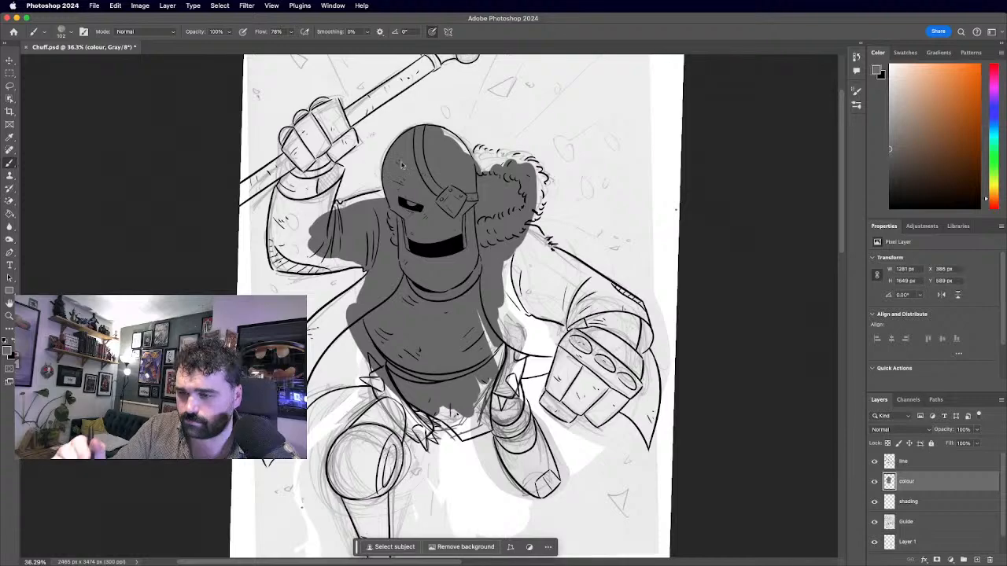
# Fill the raised arm's sleeve with flat dark grey from the shoulder to the elbow and forearm.
pyautogui.scroll(-3, 429, 306)
pyautogui.scroll(6, 429, 305)
pyautogui.scroll(5, 359, 485)
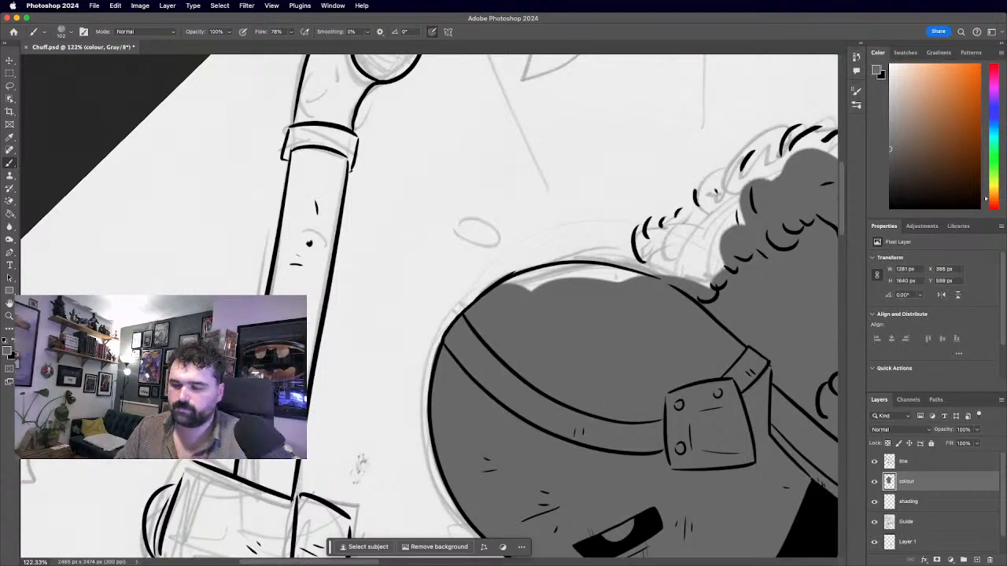
pyautogui.scroll(-8, 506, 272)
pyautogui.scroll(5, 444, 430)
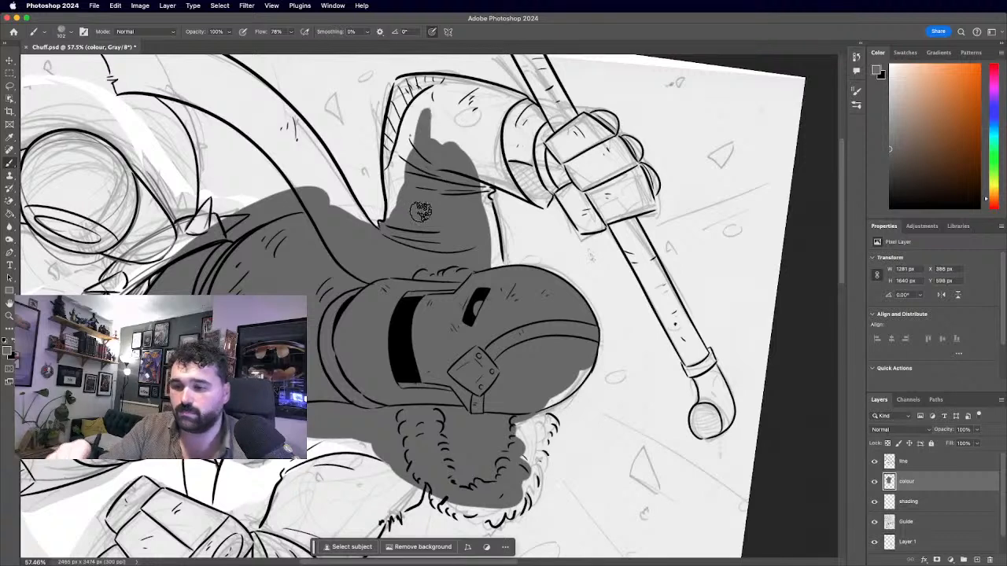
pyautogui.moveTo(421, 211)
pyautogui.mouseDown()
pyautogui.moveTo(412, 99)
pyautogui.moveTo(402, 134)
pyautogui.moveTo(418, 116)
pyautogui.moveTo(407, 86)
pyautogui.moveTo(394, 130)
pyautogui.moveTo(394, 227)
pyautogui.moveTo(407, 207)
pyautogui.mouseUp()
pyautogui.moveTo(473, 278)
pyautogui.mouseDown()
pyautogui.moveTo(477, 167)
pyautogui.moveTo(498, 275)
pyautogui.moveTo(477, 190)
pyautogui.moveTo(479, 203)
pyautogui.moveTo(496, 156)
pyautogui.moveTo(486, 165)
pyautogui.moveTo(489, 175)
pyautogui.moveTo(505, 138)
pyautogui.moveTo(500, 108)
pyautogui.moveTo(430, 102)
pyautogui.moveTo(433, 144)
pyautogui.moveTo(457, 96)
pyautogui.moveTo(414, 98)
pyautogui.mouseUp()
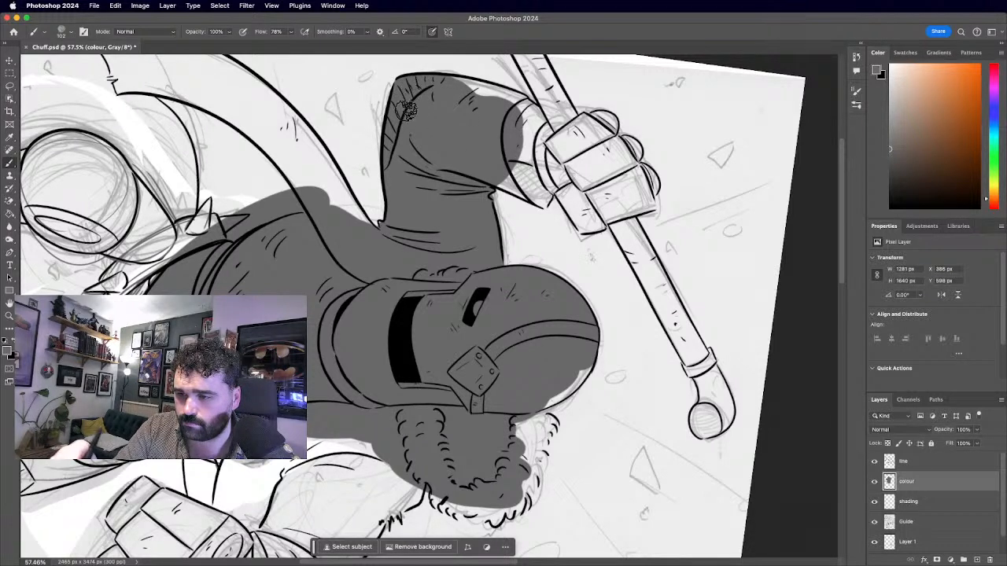
# Fill the long coat panel below the raised arm with dark grey down towards its ragged hem.
pyautogui.moveTo(365, 248)
pyautogui.mouseDown()
pyautogui.moveTo(307, 142)
pyautogui.moveTo(333, 218)
pyautogui.moveTo(296, 220)
pyautogui.mouseUp()
pyautogui.scroll(-5, 428, 307)
pyautogui.scroll(3, 429, 307)
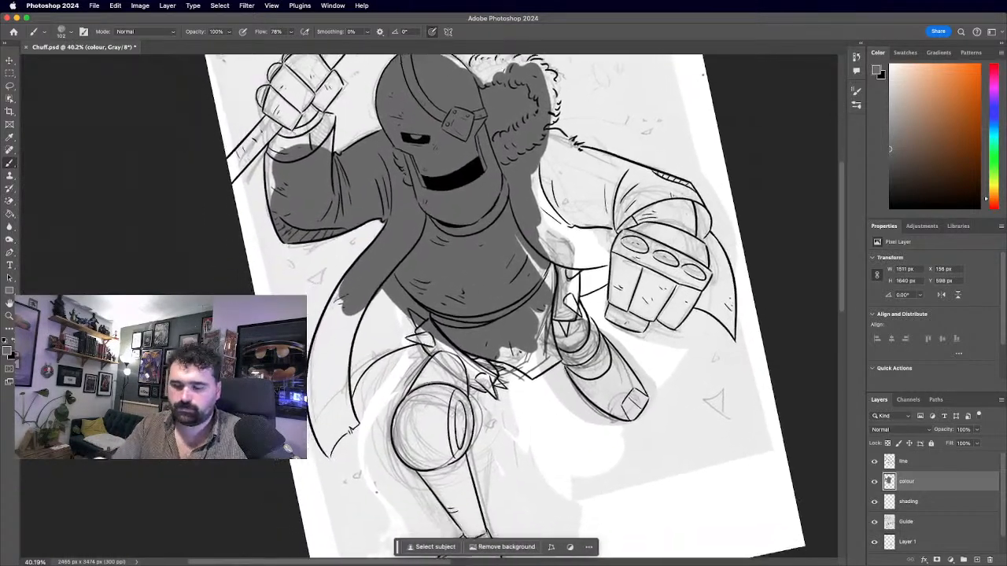
pyautogui.scroll(2, 424, 320)
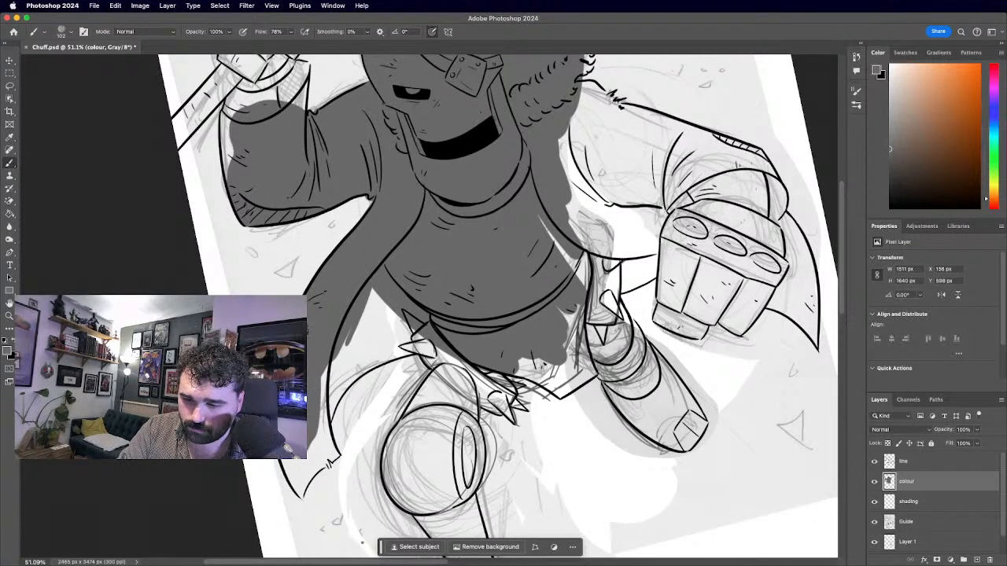
pyautogui.moveTo(293, 461); pyautogui.dragTo(291, 491)
pyautogui.moveTo(333, 399)
pyautogui.mouseDown()
pyautogui.moveTo(420, 328)
pyautogui.moveTo(418, 313)
pyautogui.moveTo(380, 321)
pyautogui.moveTo(341, 358)
pyautogui.moveTo(325, 408)
pyautogui.moveTo(355, 306)
pyautogui.moveTo(323, 366)
pyautogui.moveTo(316, 434)
pyautogui.moveTo(333, 386)
pyautogui.mouseUp()
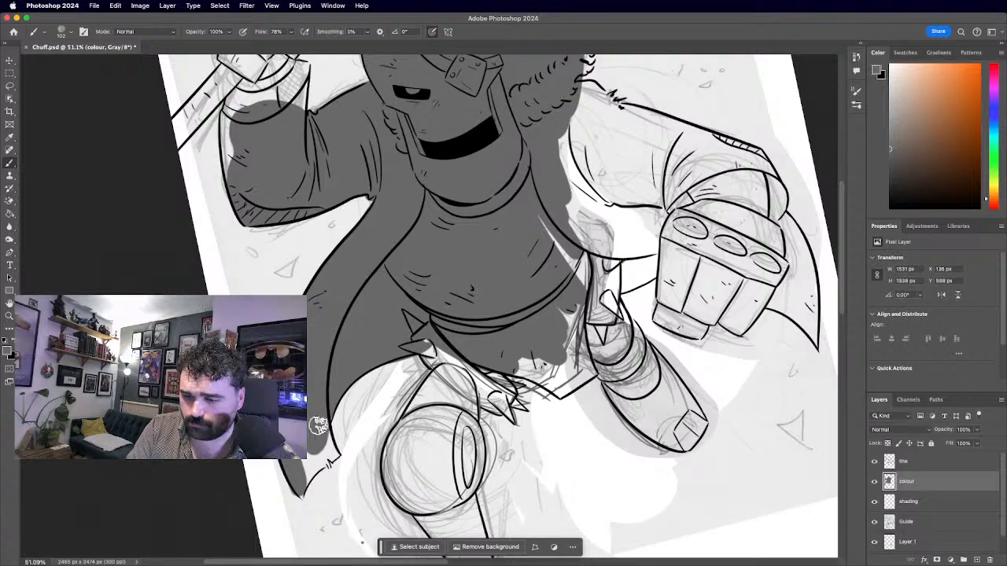
pyautogui.scroll(5, 428, 306)
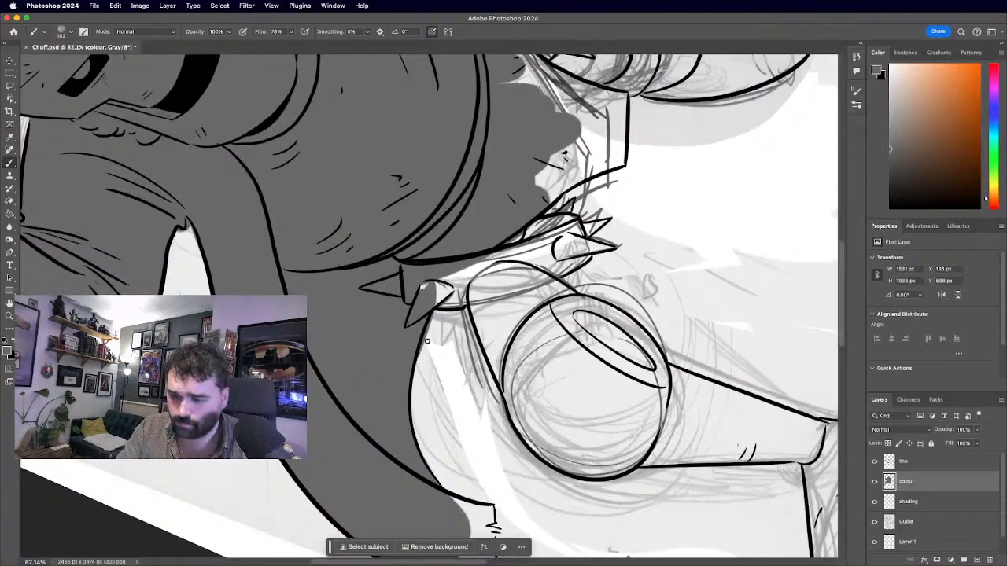
# Fill the raised fist and its wrist cuff with flat dark grey.
pyautogui.scroll(-5, 428, 306)
pyautogui.scroll(1, 429, 306)
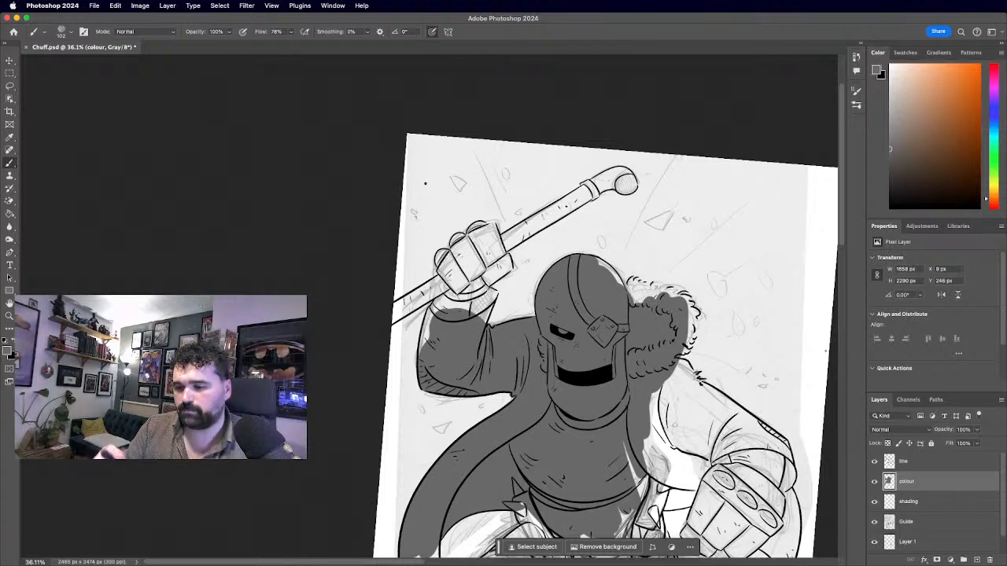
pyautogui.scroll(5, 452, 315)
pyautogui.moveTo(464, 204)
pyautogui.mouseDown()
pyautogui.moveTo(442, 306)
pyautogui.moveTo(429, 188)
pyautogui.moveTo(400, 252)
pyautogui.moveTo(393, 305)
pyautogui.moveTo(380, 288)
pyautogui.moveTo(378, 399)
pyautogui.moveTo(491, 202)
pyautogui.moveTo(477, 275)
pyautogui.moveTo(498, 206)
pyautogui.mouseUp()
pyautogui.moveTo(508, 101)
pyautogui.mouseDown()
pyautogui.moveTo(433, 179)
pyautogui.moveTo(432, 168)
pyautogui.moveTo(461, 155)
pyautogui.moveTo(473, 131)
pyautogui.moveTo(415, 138)
pyautogui.moveTo(415, 148)
pyautogui.moveTo(430, 145)
pyautogui.moveTo(430, 131)
pyautogui.moveTo(414, 155)
pyautogui.mouseUp()
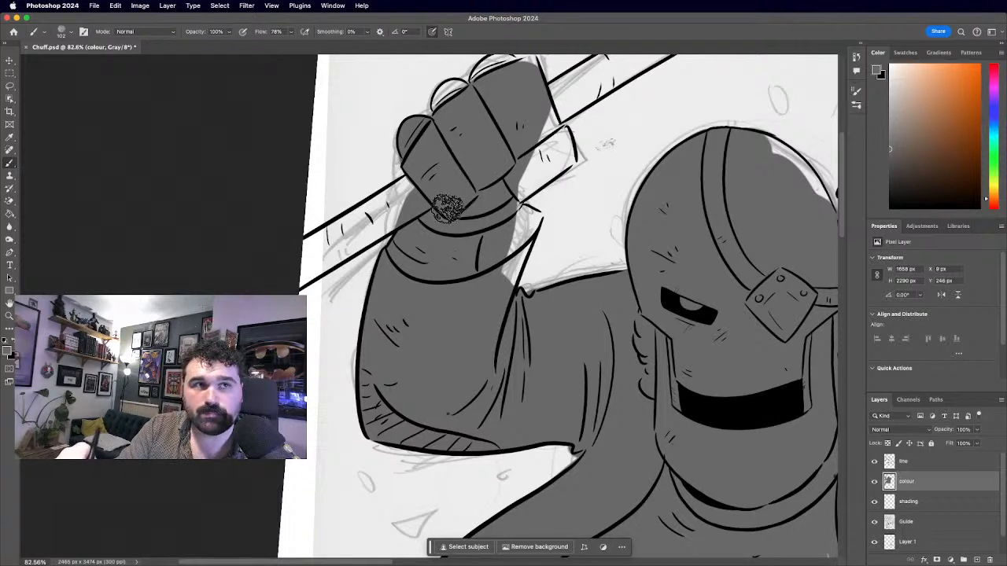
pyautogui.moveTo(491, 234)
pyautogui.mouseDown()
pyautogui.moveTo(528, 153)
pyautogui.moveTo(528, 162)
pyautogui.moveTo(546, 162)
pyautogui.moveTo(538, 144)
pyautogui.mouseUp()
# Reduce the brush size to 47 and fill the pipe section below the raised fist with dark grey.
pyautogui.scroll(-5, 538, 144)
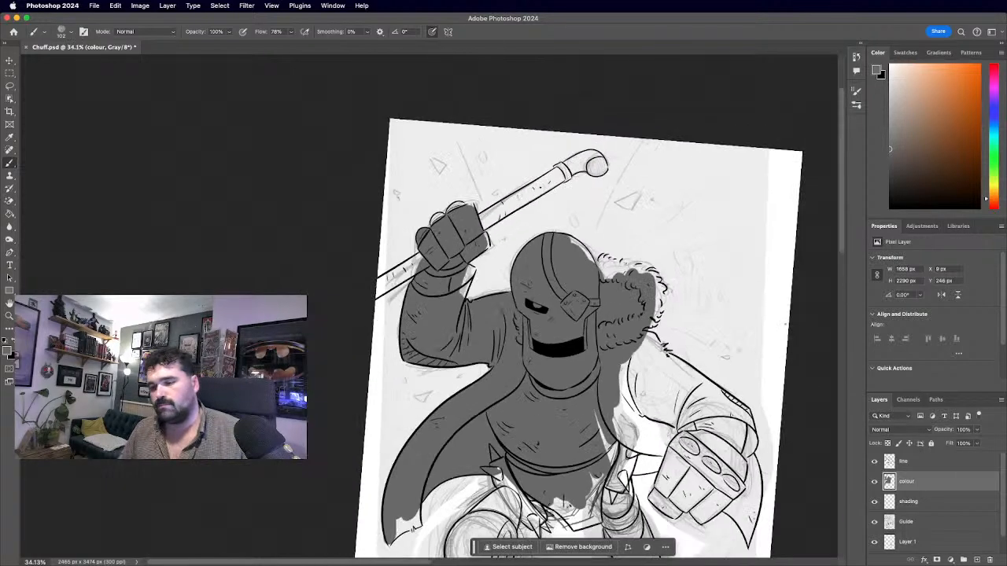
pyautogui.scroll(3, 430, 306)
pyautogui.scroll(2, 332, 465)
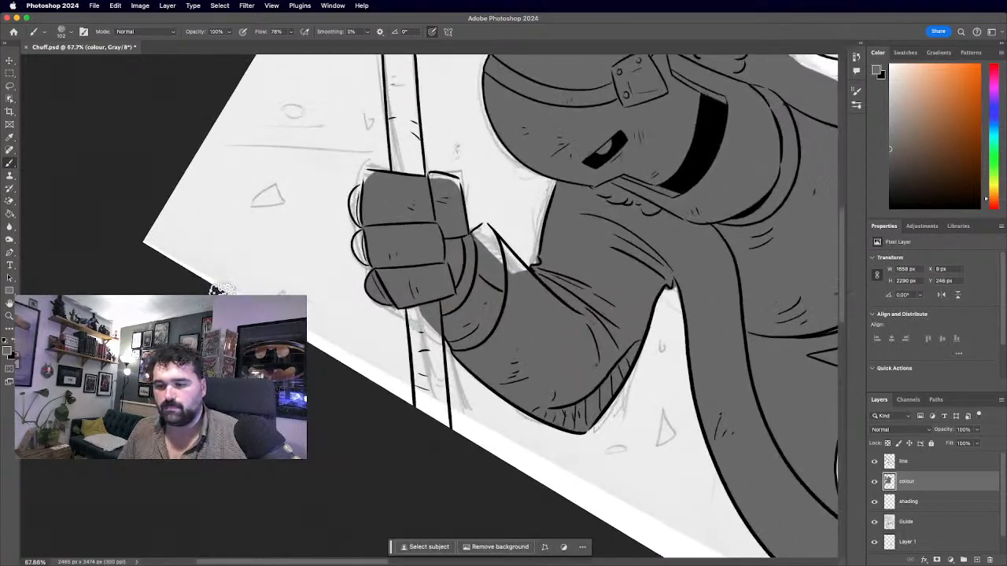
pyautogui.click(72, 30)
pyautogui.moveTo(422, 346); pyautogui.dragTo(425, 413)
pyautogui.moveTo(418, 373)
pyautogui.mouseDown()
pyautogui.moveTo(424, 327)
pyautogui.moveTo(445, 435)
pyautogui.moveTo(441, 405)
pyautogui.mouseUp()
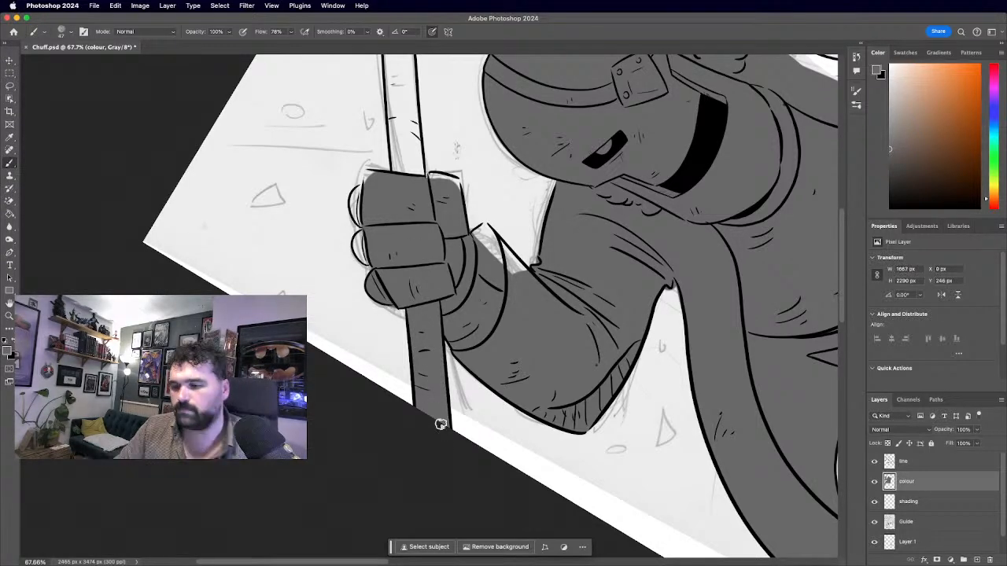
# Fill the outer edge of the fur collar behind the helmet with dark grey up to its tufted outline.
pyautogui.scroll(-5, 440, 425)
pyautogui.scroll(3, 342, 320)
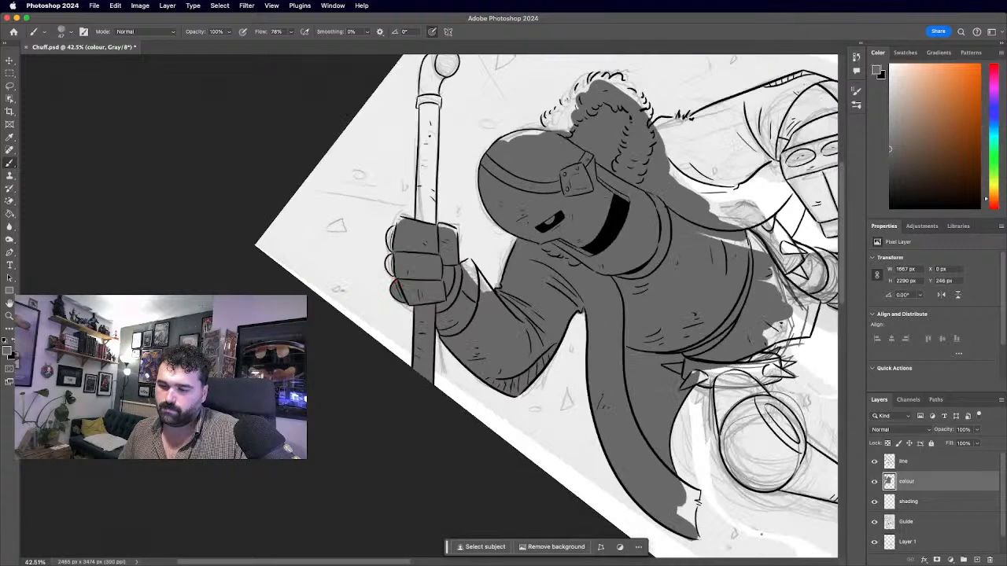
pyautogui.scroll(5, 337, 362)
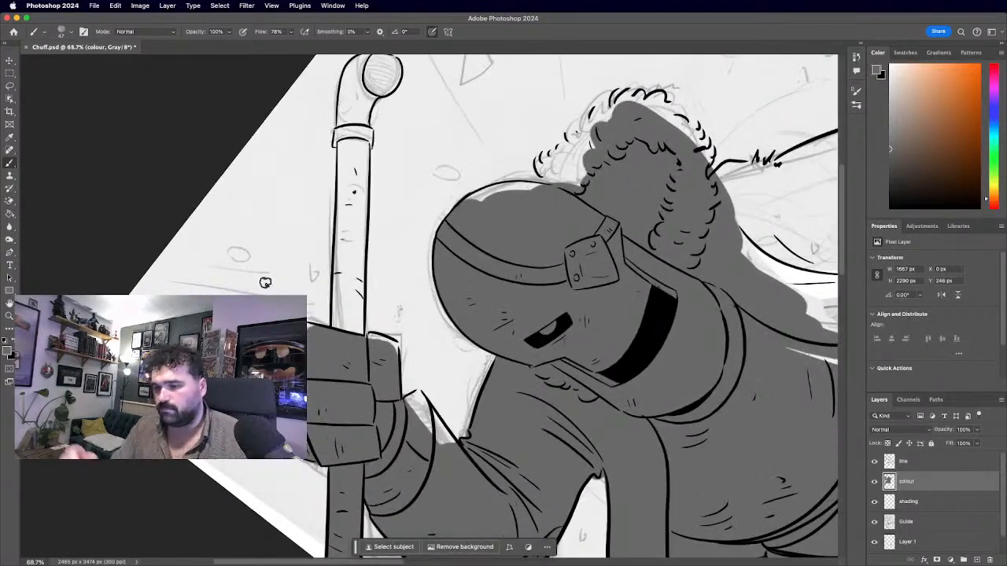
pyautogui.moveTo(586, 181)
pyautogui.mouseDown()
pyautogui.moveTo(621, 135)
pyautogui.moveTo(612, 125)
pyautogui.moveTo(559, 194)
pyautogui.moveTo(589, 167)
pyautogui.moveTo(591, 142)
pyautogui.moveTo(574, 140)
pyautogui.moveTo(549, 173)
pyautogui.mouseUp()
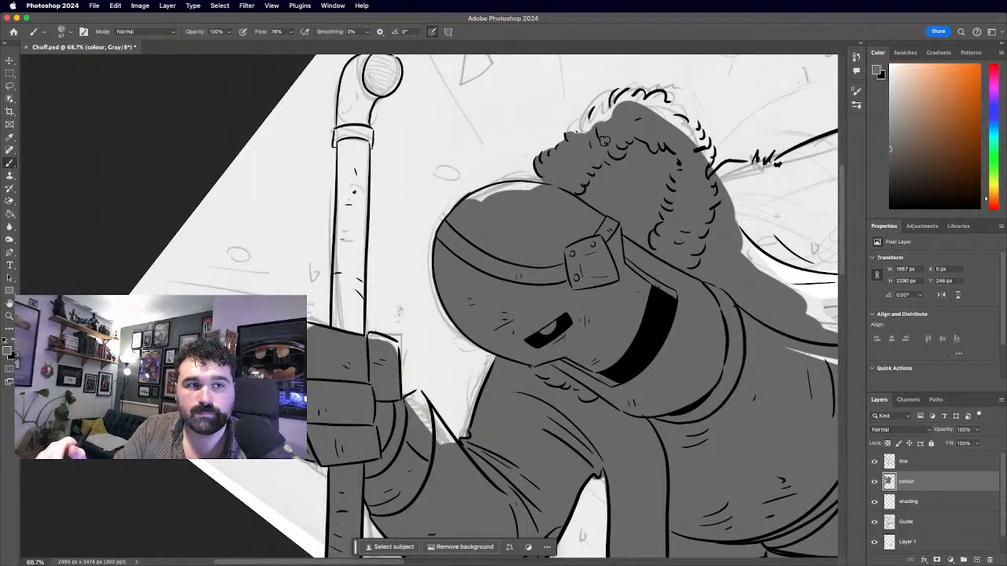
pyautogui.moveTo(636, 114)
pyautogui.mouseDown()
pyautogui.moveTo(602, 137)
pyautogui.moveTo(622, 119)
pyautogui.moveTo(595, 113)
pyautogui.moveTo(594, 141)
pyautogui.moveTo(593, 128)
pyautogui.moveTo(572, 146)
pyautogui.mouseUp()
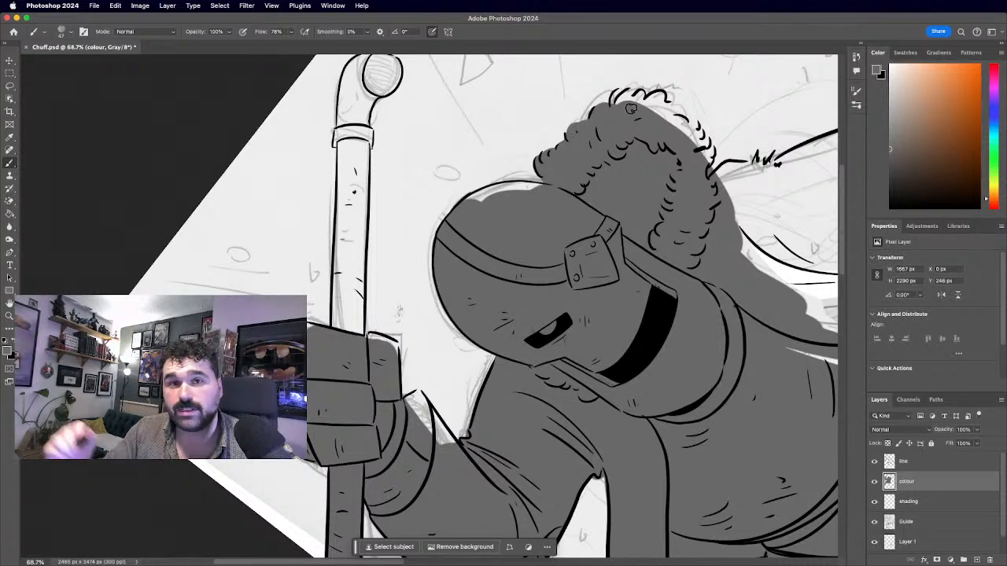
pyautogui.moveTo(633, 116)
pyautogui.mouseDown()
pyautogui.moveTo(634, 97)
pyautogui.moveTo(616, 101)
pyautogui.moveTo(648, 102)
pyautogui.moveTo(636, 112)
pyautogui.mouseUp()
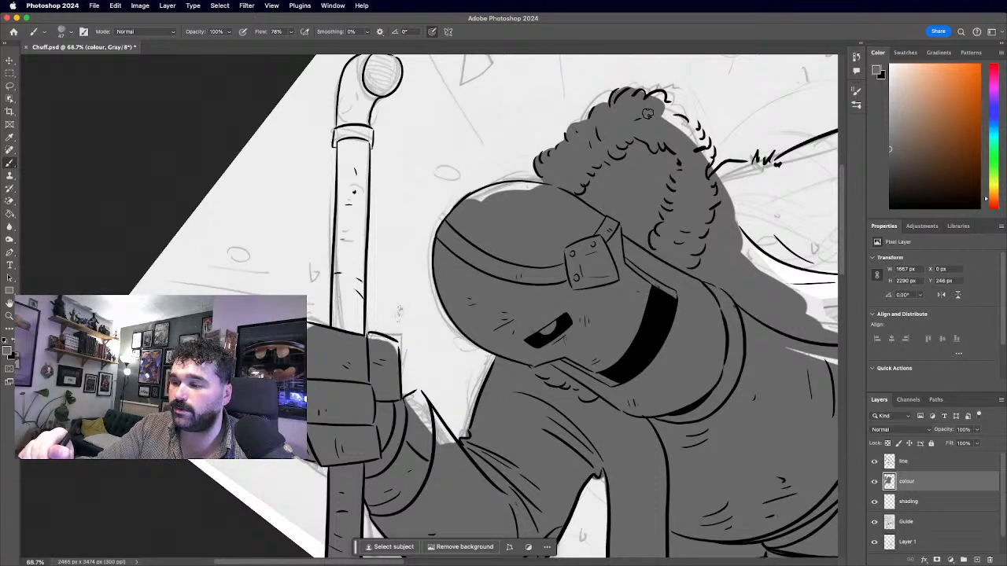
pyautogui.moveTo(658, 110)
pyautogui.mouseDown()
pyautogui.moveTo(661, 98)
pyautogui.moveTo(709, 162)
pyautogui.moveTo(706, 147)
pyautogui.mouseUp()
# Undo the stray grey dab above the raised fist and fill the remaining gap along the helmet's upper edge.
pyautogui.scroll(-5, 428, 307)
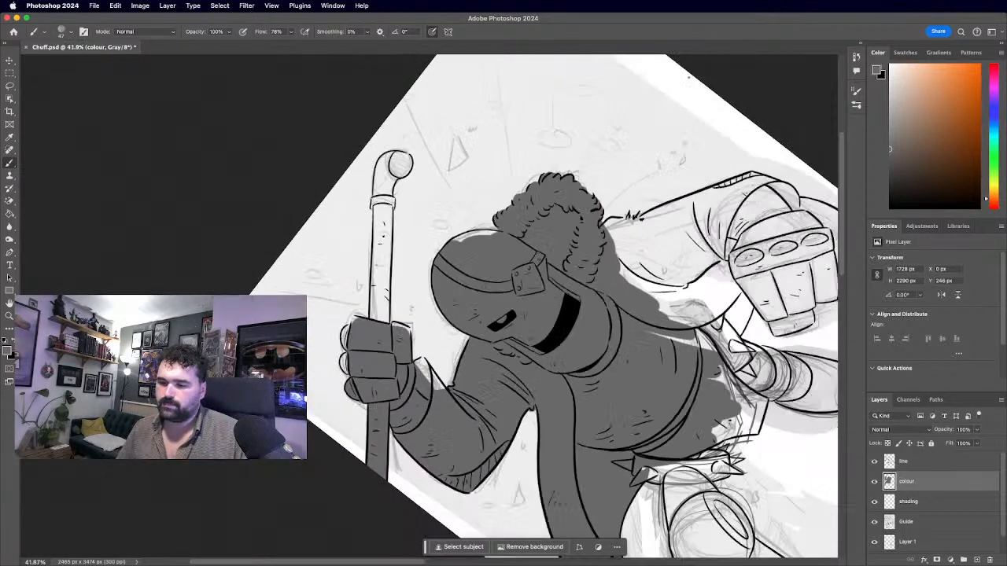
pyautogui.scroll(3, 428, 307)
pyautogui.scroll(1, 496, 378)
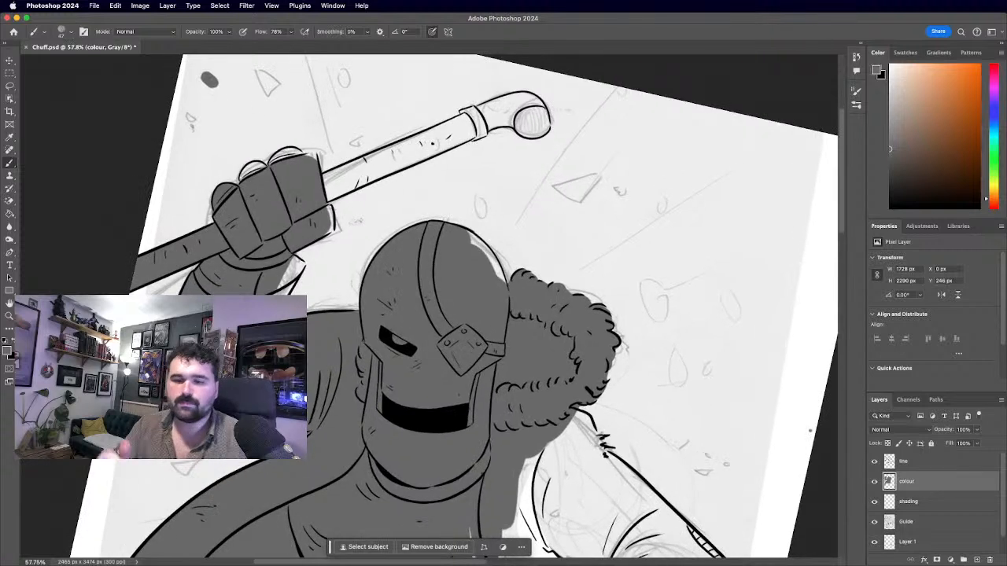
pyautogui.press('super+z')
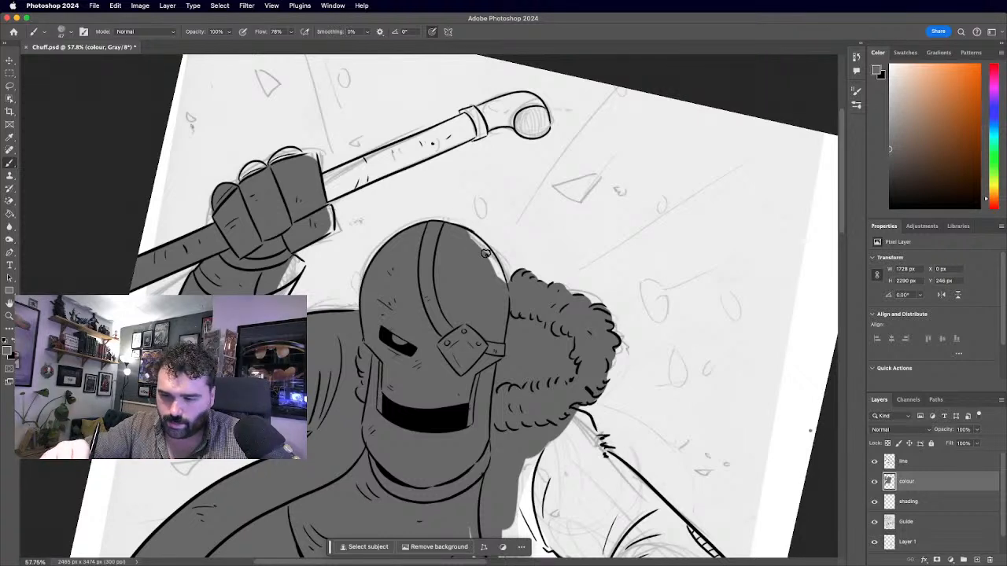
pyautogui.moveTo(484, 256); pyautogui.dragTo(501, 276)
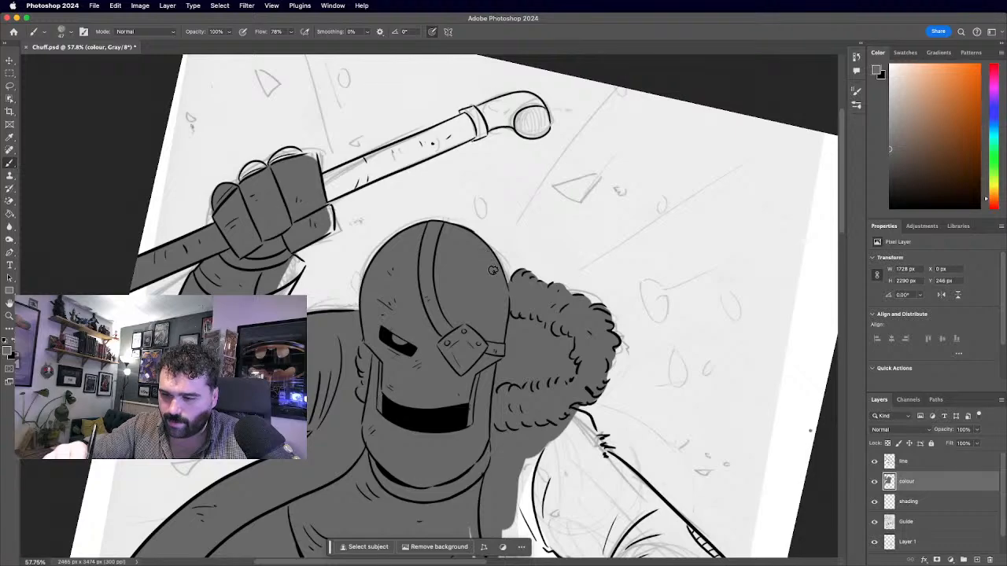
# Fill the unpainted corner of the raised arm's sleeve opening beside the wrist with dark grey.
pyautogui.scroll(-5, 430, 307)
pyautogui.scroll(2, 429, 306)
pyautogui.scroll(3, 311, 379)
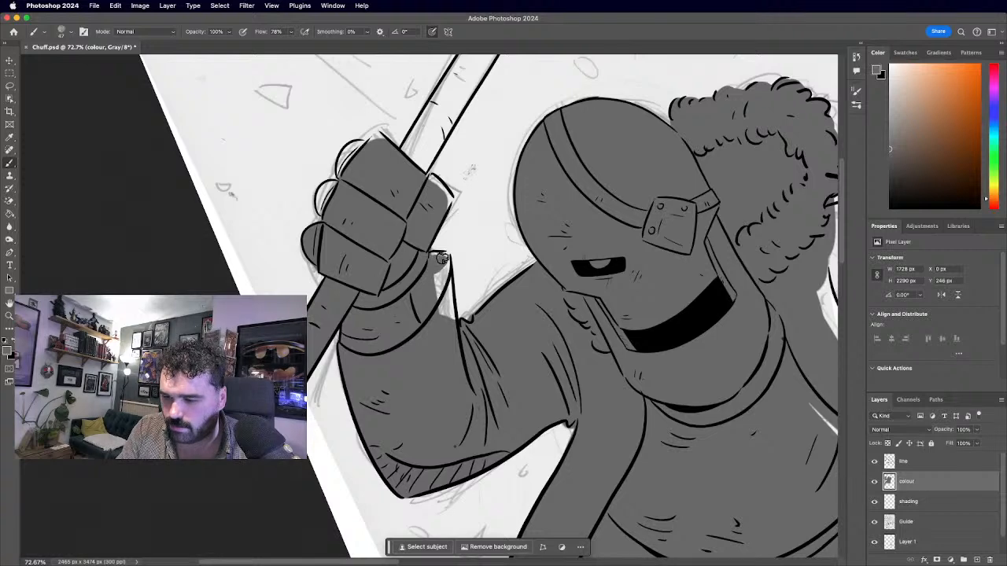
pyautogui.moveTo(442, 268)
pyautogui.mouseDown()
pyautogui.moveTo(434, 313)
pyautogui.moveTo(443, 338)
pyautogui.moveTo(441, 272)
pyautogui.moveTo(447, 342)
pyautogui.mouseUp()
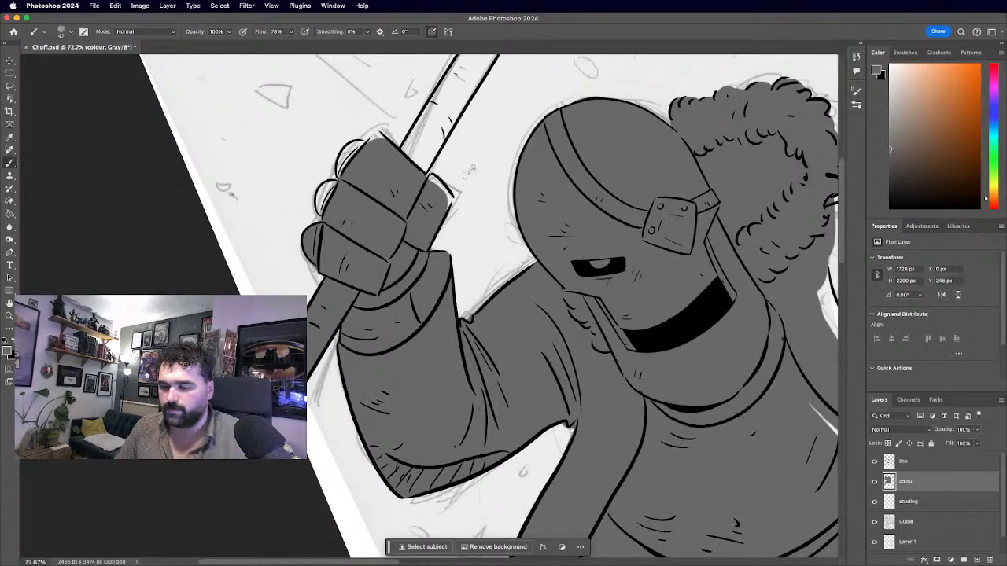
# Fill the remaining gaps on the raised fist, covering the thumb's edge, the upper corner and the knuckles in dark grey.
pyautogui.scroll(-3, 442, 303)
pyautogui.scroll(3, 442, 303)
pyautogui.moveTo(182, 286); pyautogui.dragTo(260, 347)
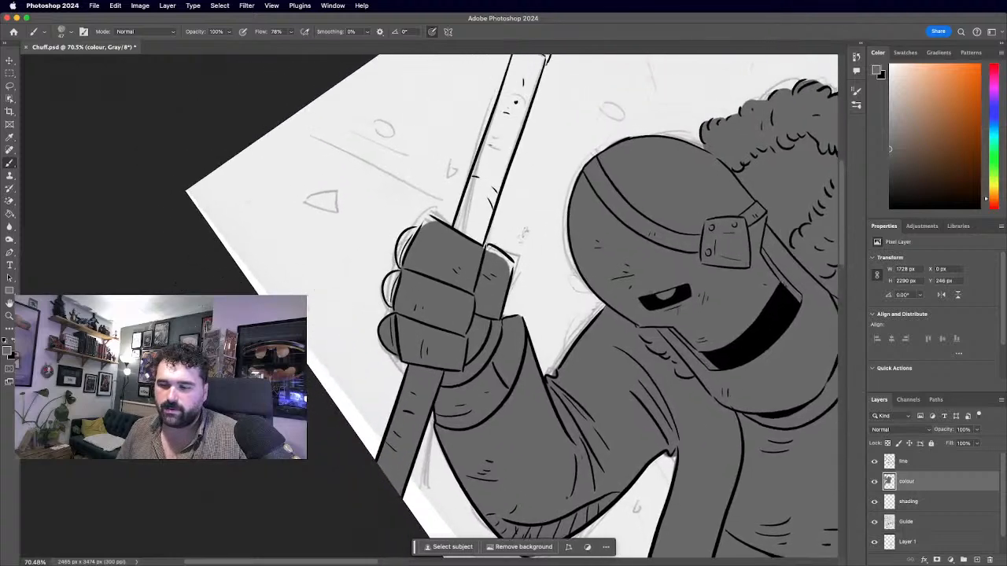
pyautogui.scroll(3, 410, 289)
pyautogui.moveTo(539, 222)
pyautogui.mouseDown()
pyautogui.moveTo(540, 231)
pyautogui.moveTo(561, 231)
pyautogui.moveTo(564, 258)
pyautogui.mouseUp()
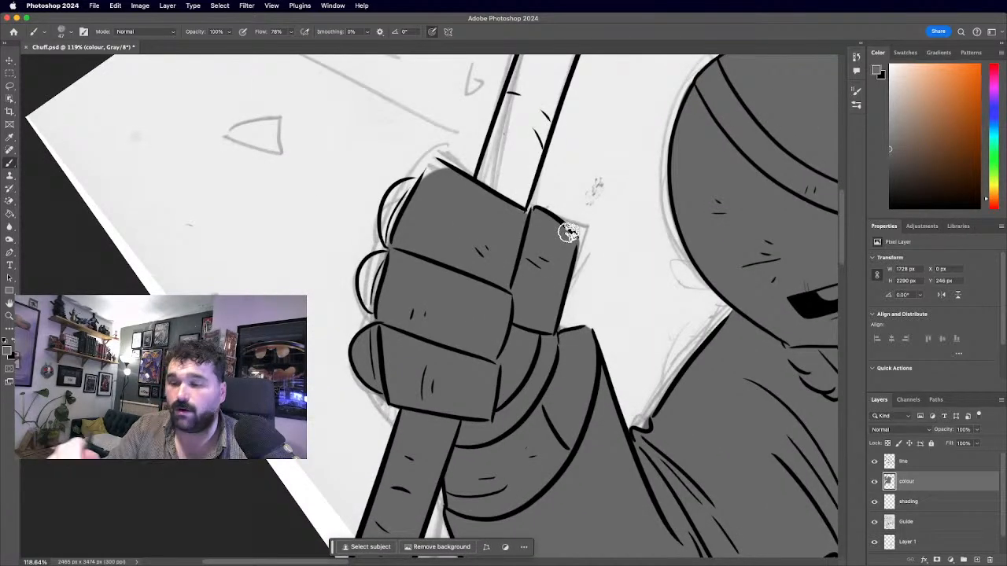
pyautogui.moveTo(437, 181)
pyautogui.mouseDown()
pyautogui.moveTo(403, 196)
pyautogui.moveTo(409, 212)
pyautogui.moveTo(419, 193)
pyautogui.moveTo(406, 188)
pyautogui.moveTo(391, 209)
pyautogui.moveTo(397, 252)
pyautogui.moveTo(406, 243)
pyautogui.moveTo(377, 272)
pyautogui.moveTo(383, 280)
pyautogui.moveTo(372, 263)
pyautogui.moveTo(384, 289)
pyautogui.mouseUp()
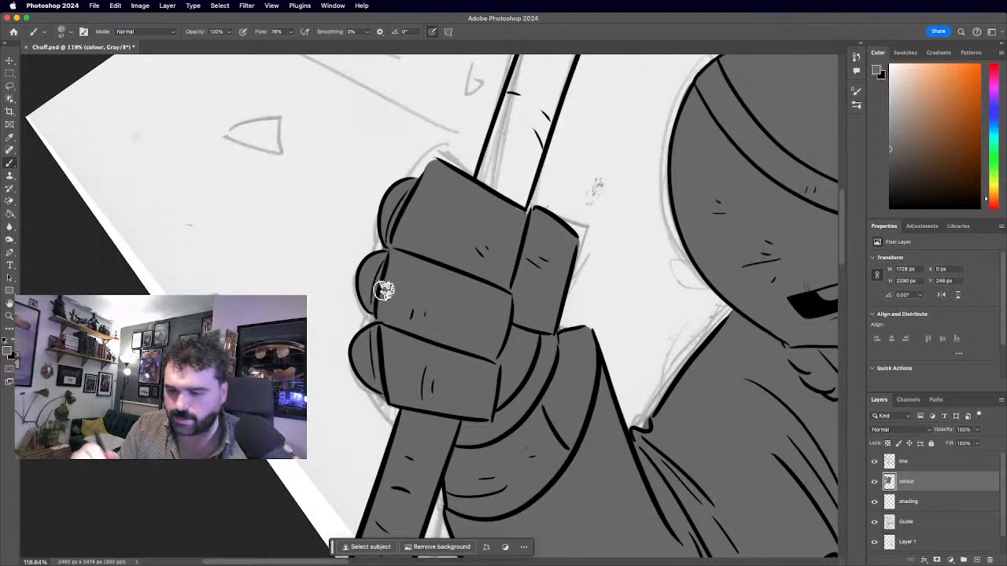
# Fill the coat's inner side beside the chest and the remaining lower torso down to its pointed edge in dark grey.
pyautogui.scroll(-5, 384, 291)
pyautogui.scroll(-3, 429, 306)
pyautogui.scroll(2, 458, 314)
pyautogui.scroll(-5, 437, 307)
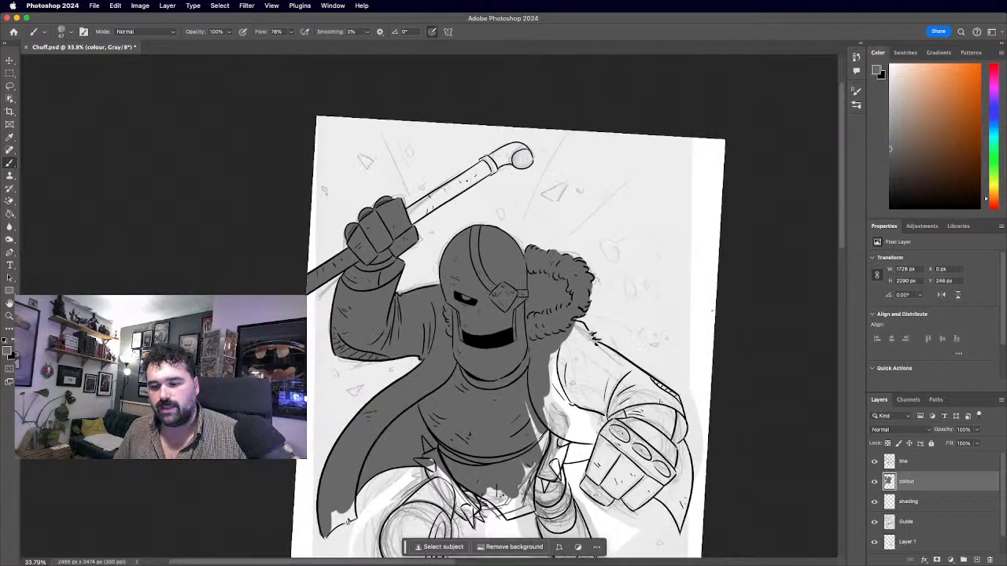
pyautogui.scroll(3, 437, 307)
pyautogui.scroll(3, 490, 226)
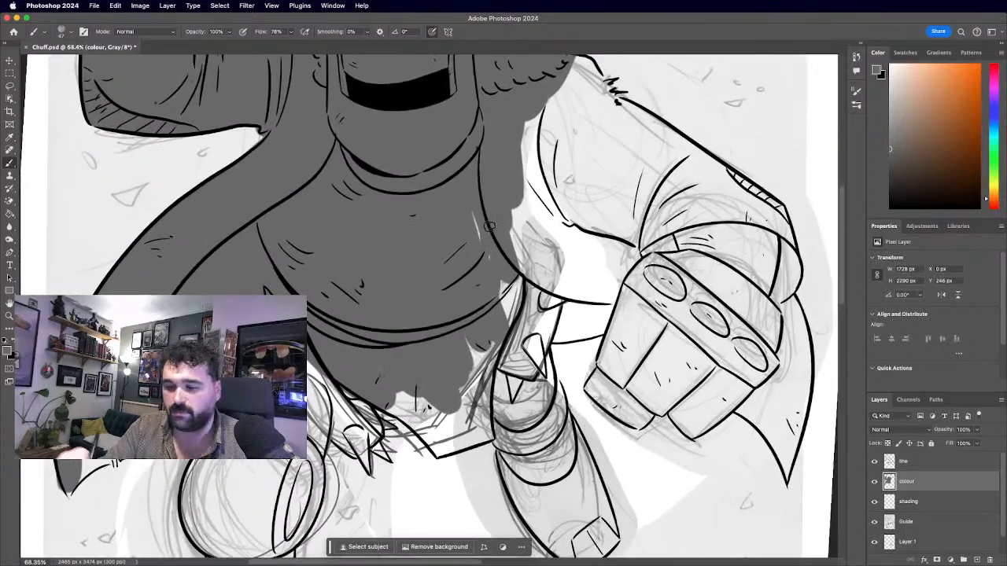
pyautogui.moveTo(500, 318)
pyautogui.mouseDown()
pyautogui.moveTo(515, 228)
pyautogui.moveTo(508, 353)
pyautogui.moveTo(535, 277)
pyautogui.moveTo(551, 161)
pyautogui.mouseUp()
pyautogui.moveTo(554, 196)
pyautogui.mouseDown()
pyautogui.moveTo(548, 134)
pyautogui.moveTo(536, 132)
pyautogui.moveTo(525, 275)
pyautogui.moveTo(528, 93)
pyautogui.mouseUp()
pyautogui.moveTo(537, 154)
pyautogui.mouseDown()
pyautogui.moveTo(540, 95)
pyautogui.moveTo(554, 236)
pyautogui.mouseUp()
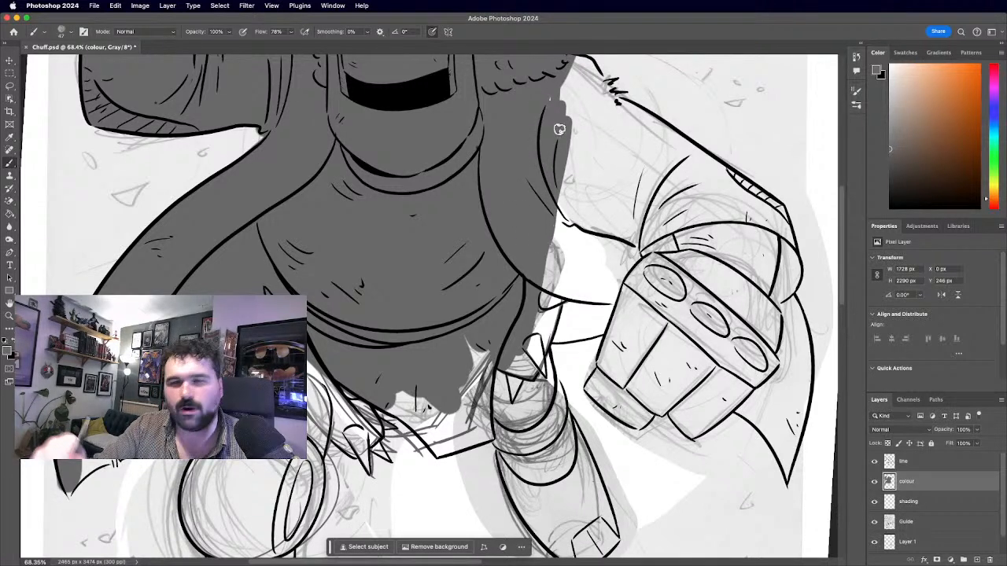
pyautogui.moveTo(565, 102); pyautogui.dragTo(555, 280)
pyautogui.moveTo(481, 354)
pyautogui.mouseDown()
pyautogui.moveTo(469, 406)
pyautogui.moveTo(475, 397)
pyautogui.moveTo(461, 387)
pyautogui.moveTo(449, 441)
pyautogui.moveTo(390, 389)
pyautogui.moveTo(440, 437)
pyautogui.moveTo(393, 405)
pyautogui.moveTo(435, 439)
pyautogui.moveTo(472, 434)
pyautogui.moveTo(485, 425)
pyautogui.moveTo(480, 400)
pyautogui.moveTo(507, 337)
pyautogui.mouseUp()
# Fill the hip beside the lower torso and its side spikes in dark grey, down to the start of the front thigh.
pyautogui.scroll(-5, 531, 320)
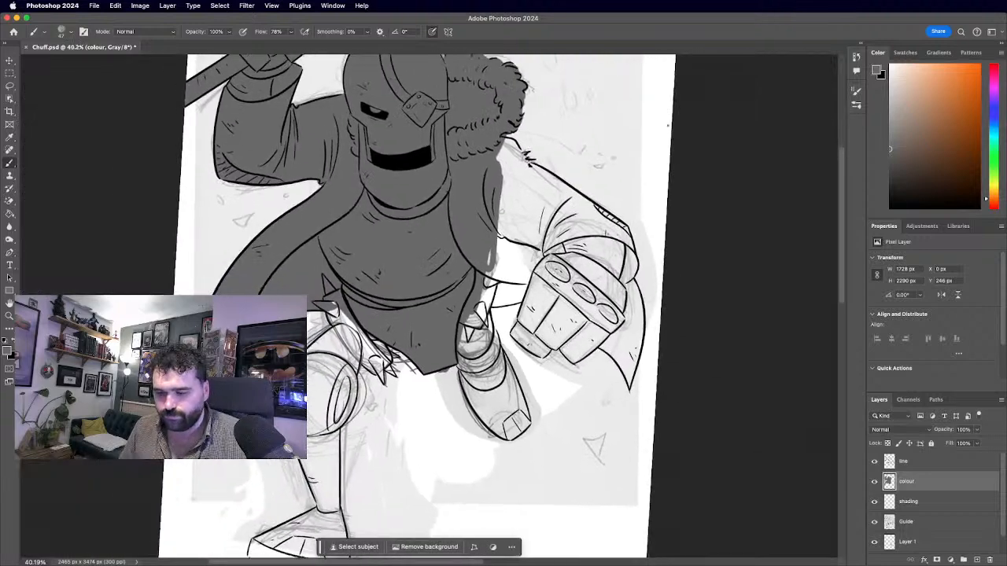
pyautogui.scroll(6, 472, 393)
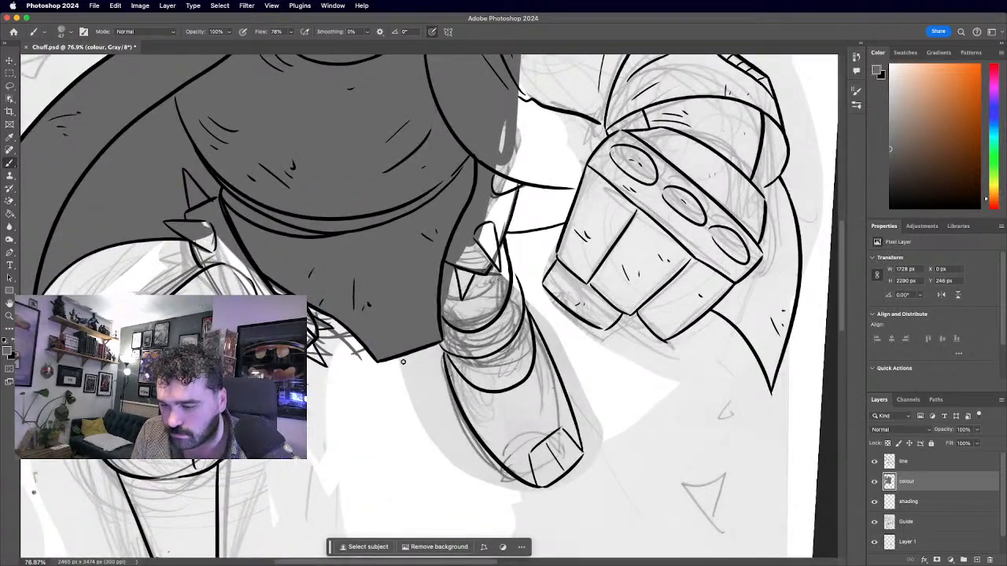
pyautogui.scroll(4, 412, 359)
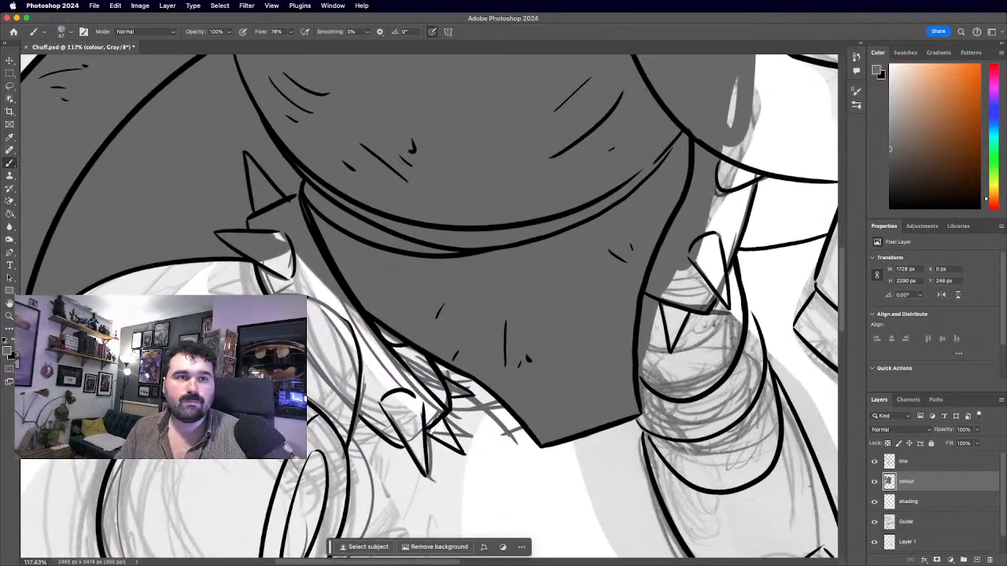
pyautogui.moveTo(284, 203)
pyautogui.mouseDown()
pyautogui.moveTo(309, 224)
pyautogui.moveTo(331, 305)
pyautogui.moveTo(293, 234)
pyautogui.moveTo(282, 245)
pyautogui.moveTo(339, 331)
pyautogui.moveTo(289, 267)
pyautogui.moveTo(277, 264)
pyautogui.moveTo(273, 278)
pyautogui.moveTo(378, 396)
pyautogui.moveTo(310, 320)
pyautogui.moveTo(303, 283)
pyautogui.moveTo(382, 367)
pyautogui.moveTo(354, 322)
pyautogui.mouseUp()
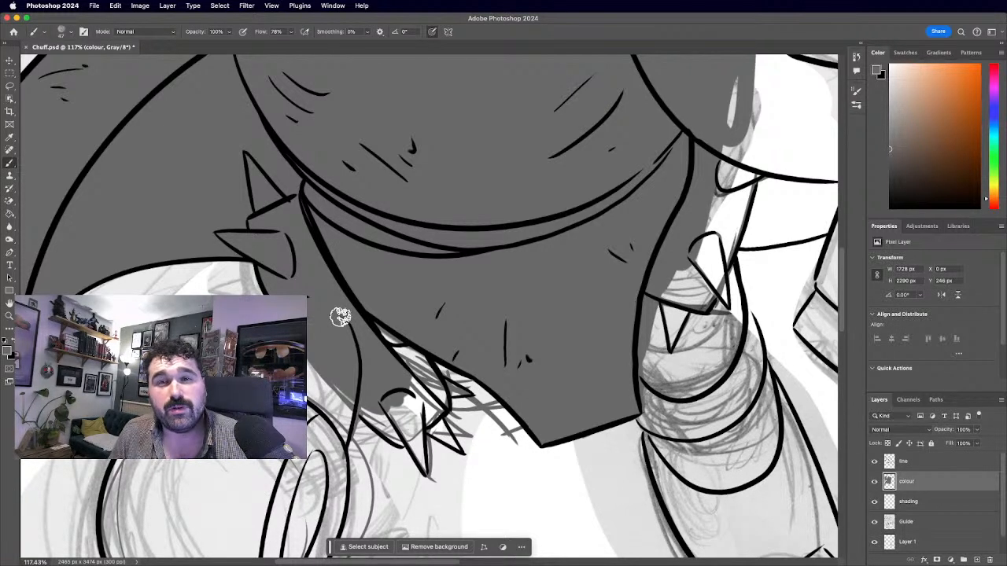
pyautogui.scroll(-5, 340, 318)
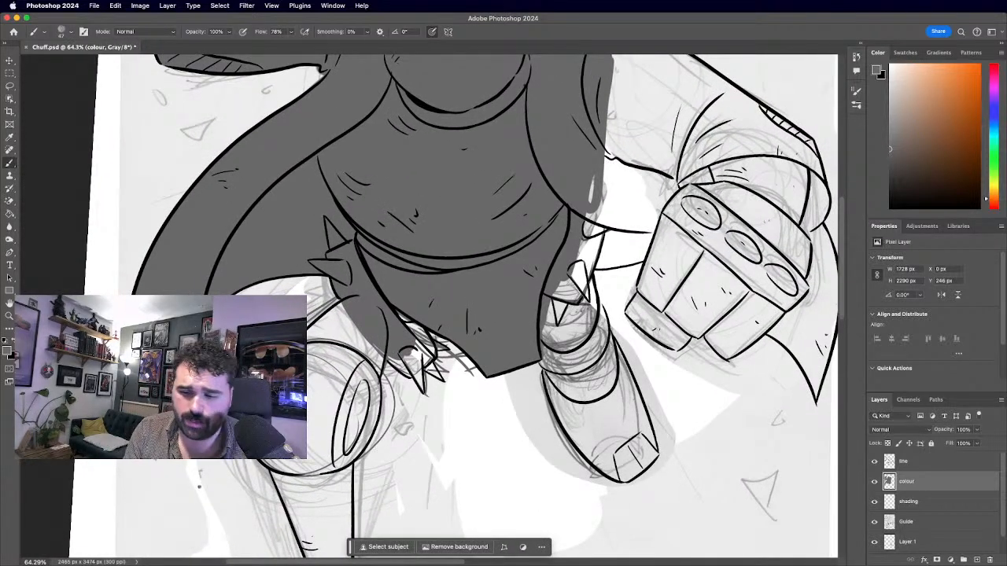
pyautogui.click(726, 391)
pyautogui.moveTo(409, 359)
pyautogui.mouseDown()
pyautogui.moveTo(403, 331)
pyautogui.moveTo(417, 351)
pyautogui.moveTo(409, 318)
pyautogui.moveTo(427, 354)
pyautogui.mouseUp()
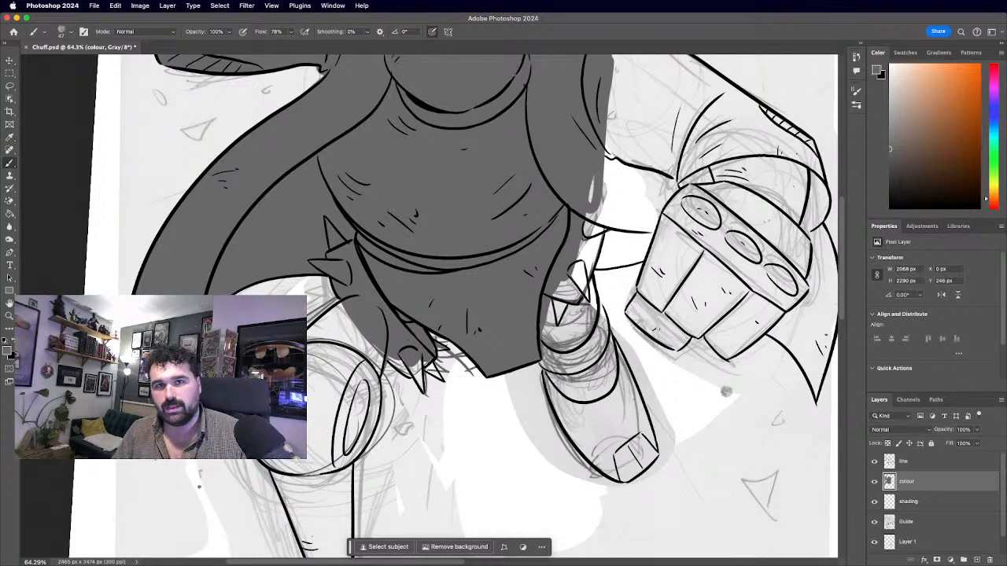
# Fill the remaining hip spikes, the front thigh and the round knee joint in dark grey.
pyautogui.scroll(1, 425, 309)
pyautogui.scroll(4, 493, 389)
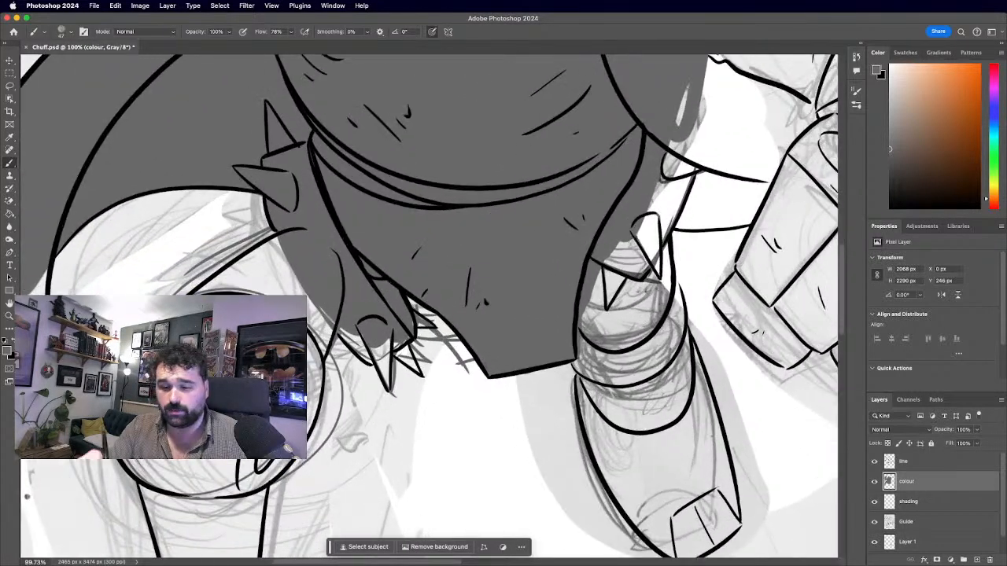
pyautogui.moveTo(356, 332)
pyautogui.mouseDown()
pyautogui.moveTo(365, 353)
pyautogui.moveTo(373, 332)
pyautogui.moveTo(381, 360)
pyautogui.moveTo(368, 338)
pyautogui.mouseUp()
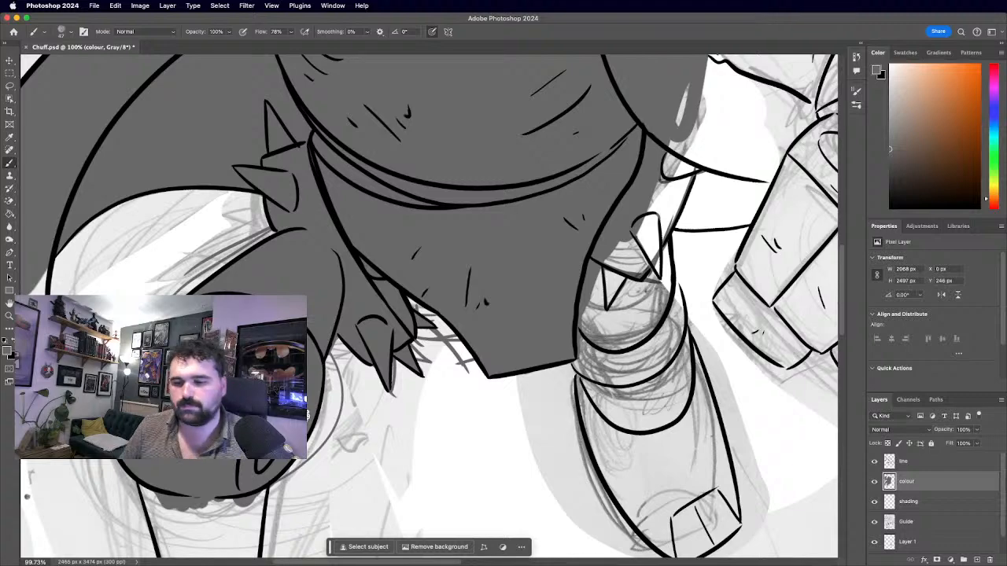
# Fill the gap at the torn lower end of the coat tail beside the round knee in dark grey.
pyautogui.scroll(-8, 307, 414)
pyautogui.scroll(3, 308, 401)
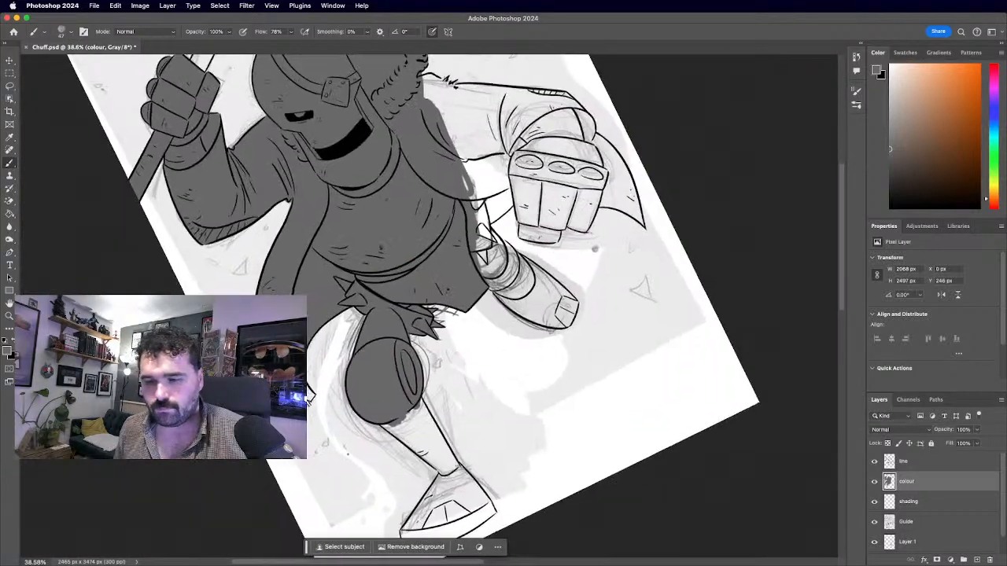
pyautogui.scroll(8, 307, 399)
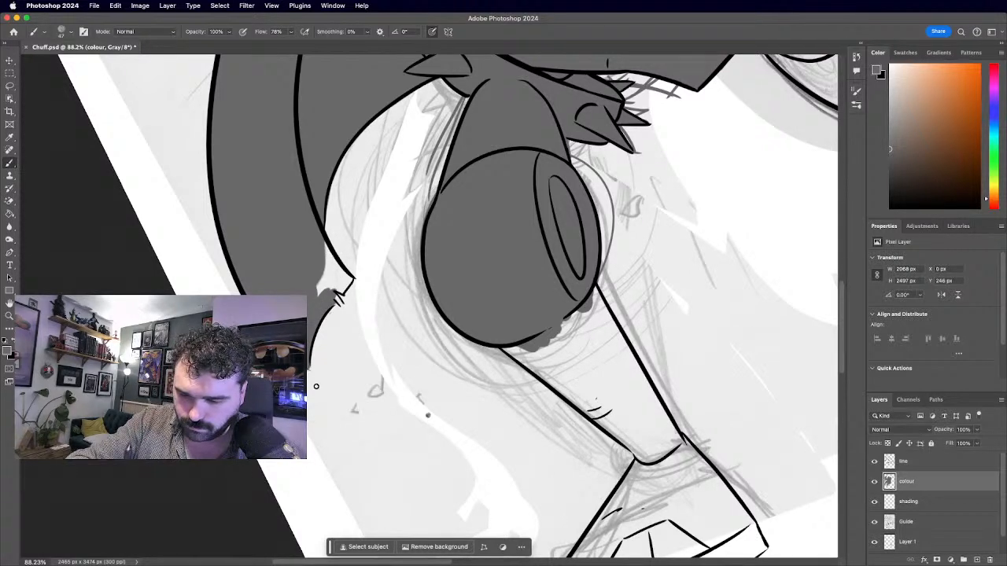
pyautogui.press('super+=')
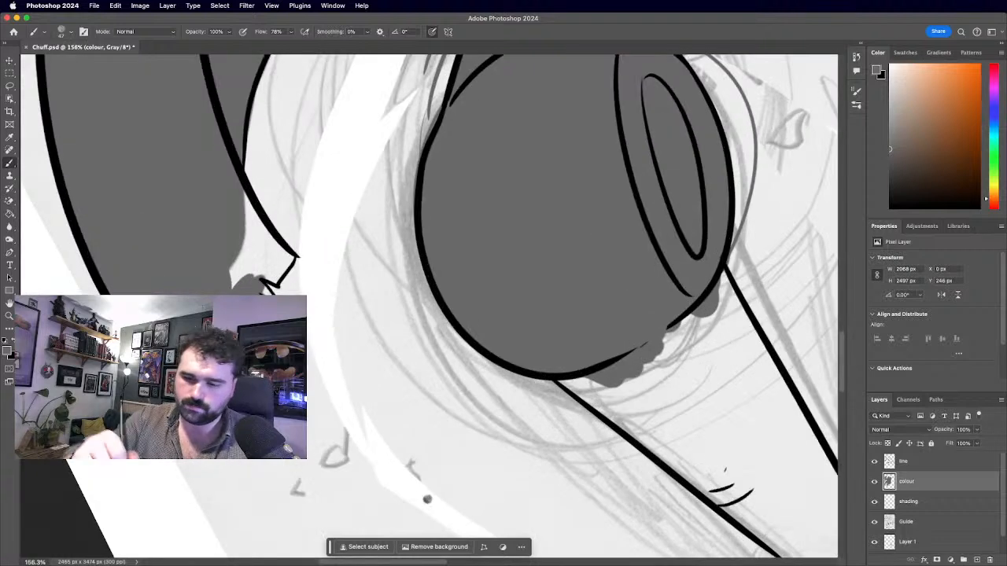
pyautogui.moveTo(264, 286)
pyautogui.mouseDown()
pyautogui.moveTo(224, 259)
pyautogui.moveTo(260, 275)
pyautogui.moveTo(264, 253)
pyautogui.moveTo(268, 272)
pyautogui.moveTo(273, 258)
pyautogui.moveTo(270, 272)
pyautogui.moveTo(280, 266)
pyautogui.moveTo(269, 243)
pyautogui.moveTo(285, 256)
pyautogui.moveTo(241, 209)
pyautogui.moveTo(274, 251)
pyautogui.moveTo(238, 189)
pyautogui.moveTo(247, 212)
pyautogui.mouseUp()
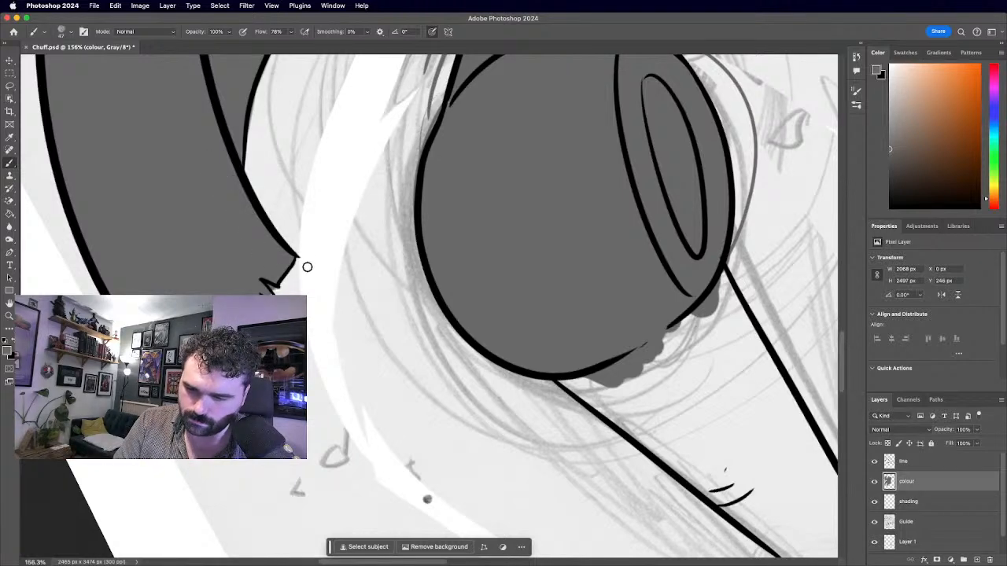
pyautogui.press('super+minus')
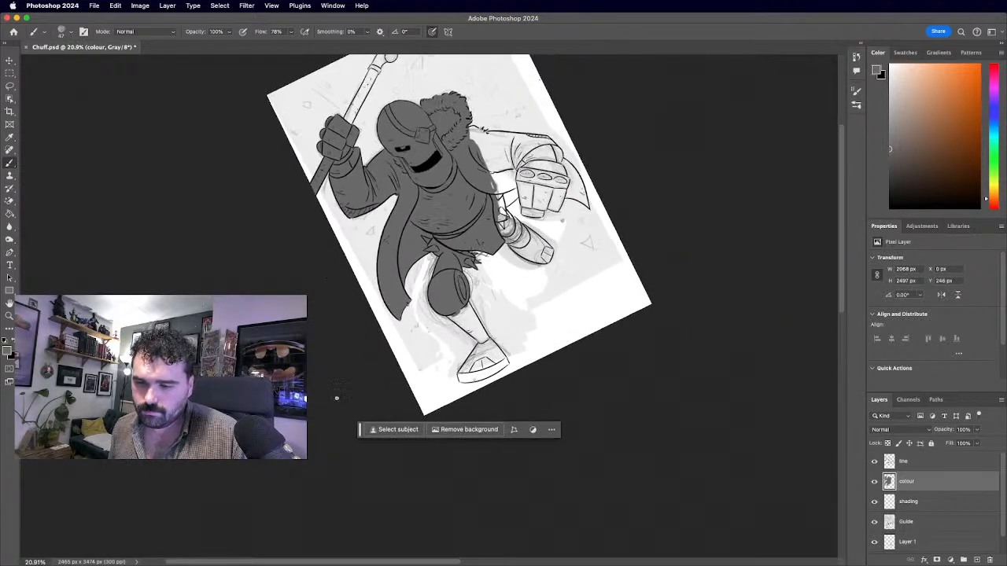
# Fill the sleeve of the lowered arm in dark grey, from the fur collar down towards the large fist.
pyautogui.scroll(6, 333, 301)
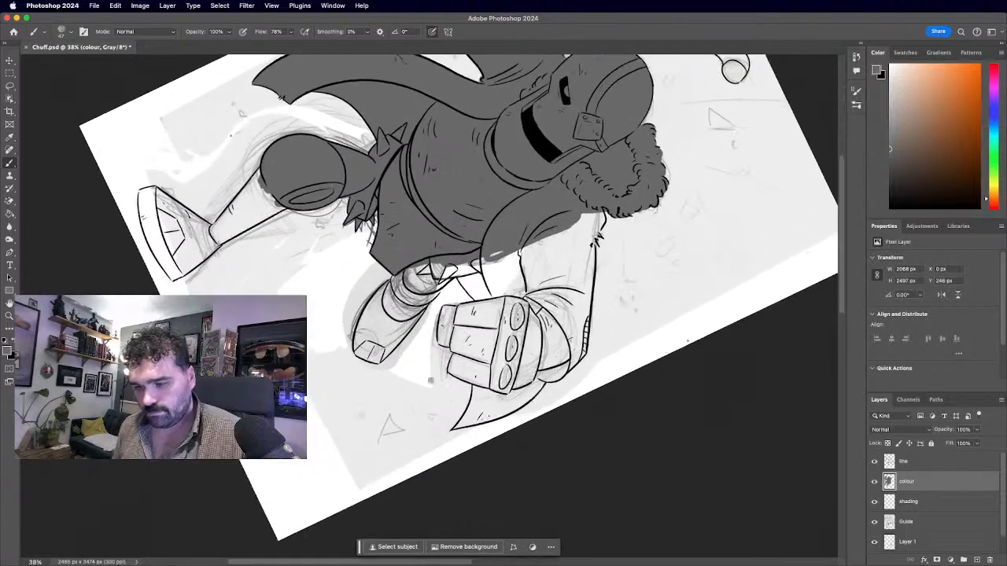
pyautogui.scroll(3, 466, 313)
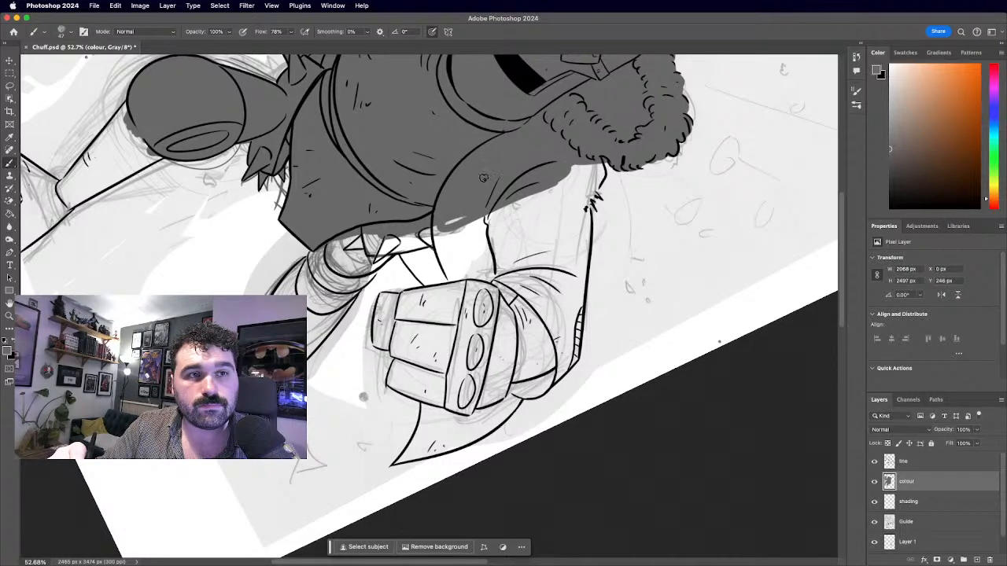
pyautogui.moveTo(504, 183)
pyautogui.mouseDown()
pyautogui.moveTo(494, 240)
pyautogui.moveTo(488, 213)
pyautogui.moveTo(499, 296)
pyautogui.moveTo(494, 242)
pyautogui.moveTo(483, 246)
pyautogui.moveTo(488, 303)
pyautogui.moveTo(461, 203)
pyautogui.moveTo(487, 310)
pyautogui.moveTo(453, 210)
pyautogui.moveTo(455, 255)
pyautogui.moveTo(481, 313)
pyautogui.moveTo(436, 223)
pyautogui.moveTo(463, 291)
pyautogui.moveTo(447, 251)
pyautogui.moveTo(460, 290)
pyautogui.moveTo(449, 257)
pyautogui.moveTo(498, 249)
pyautogui.moveTo(503, 293)
pyautogui.moveTo(510, 273)
pyautogui.moveTo(497, 191)
pyautogui.moveTo(522, 291)
pyautogui.moveTo(506, 189)
pyautogui.moveTo(513, 239)
pyautogui.mouseUp()
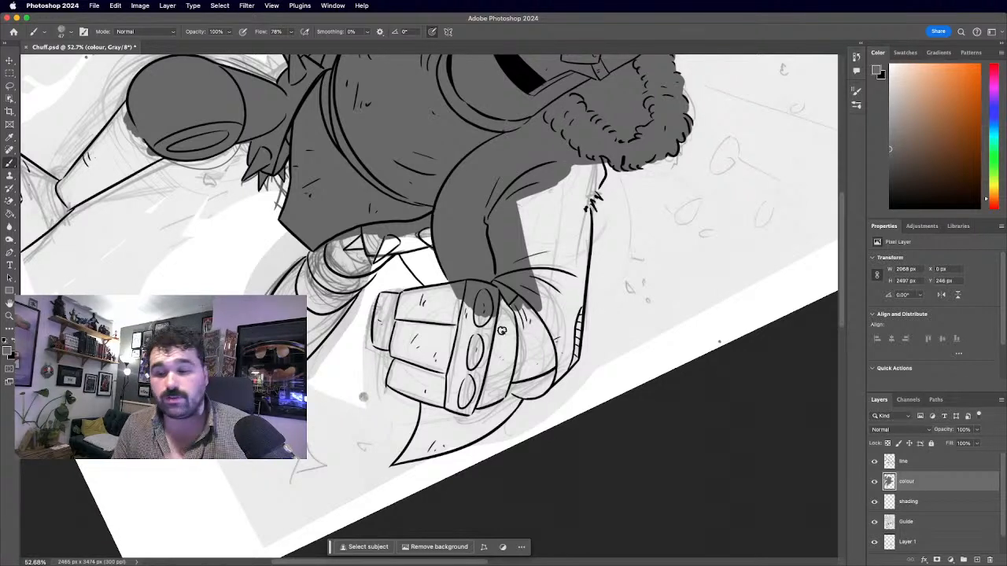
pyautogui.moveTo(531, 281)
pyautogui.mouseDown()
pyautogui.moveTo(518, 250)
pyautogui.moveTo(524, 332)
pyautogui.moveTo(541, 219)
pyautogui.moveTo(526, 203)
pyautogui.moveTo(532, 287)
pyautogui.moveTo(536, 201)
pyautogui.moveTo(545, 230)
pyautogui.moveTo(553, 180)
pyautogui.moveTo(537, 260)
pyautogui.moveTo(555, 248)
pyautogui.moveTo(580, 168)
pyautogui.moveTo(566, 227)
pyautogui.moveTo(584, 203)
pyautogui.moveTo(555, 205)
pyautogui.moveTo(547, 220)
pyautogui.moveTo(602, 132)
pyautogui.moveTo(570, 313)
pyautogui.moveTo(575, 320)
pyautogui.moveTo(586, 219)
pyautogui.moveTo(579, 313)
pyautogui.moveTo(567, 251)
pyautogui.moveTo(569, 338)
pyautogui.moveTo(557, 272)
pyautogui.moveTo(555, 325)
pyautogui.mouseUp()
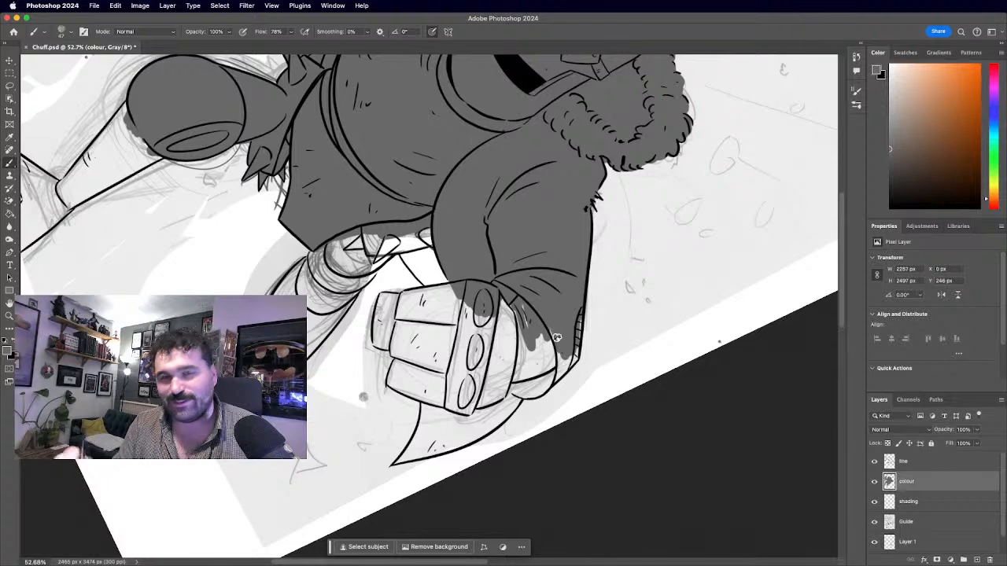
# Fill the back of the large fist, most of its knuckle plate and the rest of the sleeve cuff in dark grey.
pyautogui.scroll(-5, 810, 378)
pyautogui.press('super+z')
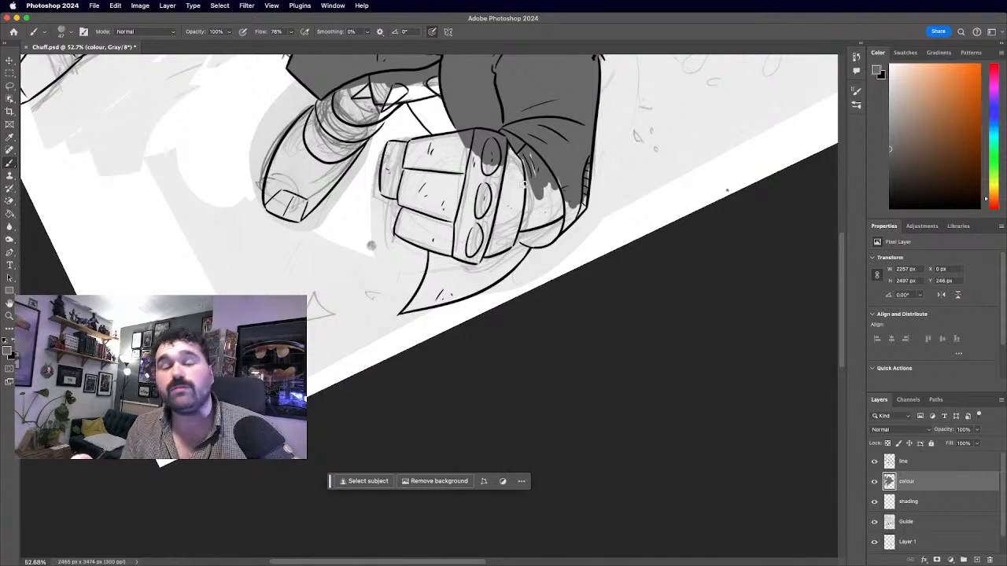
pyautogui.moveTo(524, 207)
pyautogui.mouseDown()
pyautogui.moveTo(546, 167)
pyautogui.moveTo(521, 206)
pyautogui.moveTo(545, 159)
pyautogui.moveTo(519, 200)
pyautogui.moveTo(534, 123)
pyautogui.moveTo(515, 194)
pyautogui.moveTo(511, 146)
pyautogui.moveTo(494, 249)
pyautogui.moveTo(516, 191)
pyautogui.moveTo(494, 237)
pyautogui.moveTo(499, 256)
pyautogui.moveTo(538, 181)
pyautogui.moveTo(506, 210)
pyautogui.moveTo(490, 261)
pyautogui.moveTo(520, 219)
pyautogui.moveTo(479, 276)
pyautogui.moveTo(496, 243)
pyautogui.moveTo(496, 189)
pyautogui.moveTo(479, 258)
pyautogui.moveTo(490, 170)
pyautogui.moveTo(474, 278)
pyautogui.moveTo(473, 224)
pyautogui.mouseUp()
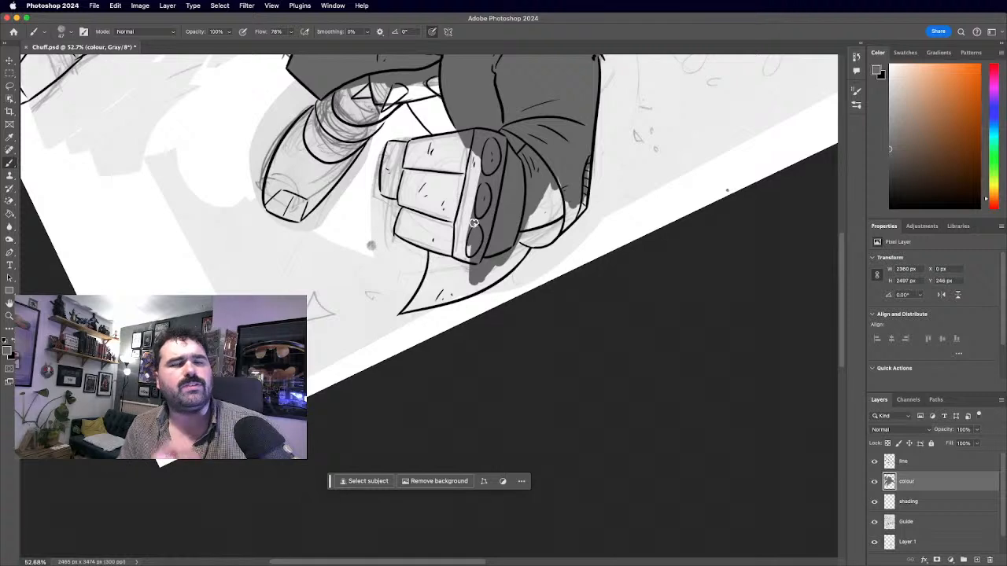
pyautogui.moveTo(542, 186)
pyautogui.mouseDown()
pyautogui.moveTo(526, 208)
pyautogui.moveTo(517, 224)
pyautogui.moveTo(564, 187)
pyautogui.moveTo(539, 200)
pyautogui.moveTo(520, 236)
pyautogui.moveTo(566, 208)
pyautogui.moveTo(535, 233)
pyautogui.moveTo(558, 219)
pyautogui.moveTo(539, 229)
pyautogui.moveTo(543, 243)
pyautogui.moveTo(576, 210)
pyautogui.moveTo(559, 227)
pyautogui.moveTo(584, 203)
pyautogui.mouseUp()
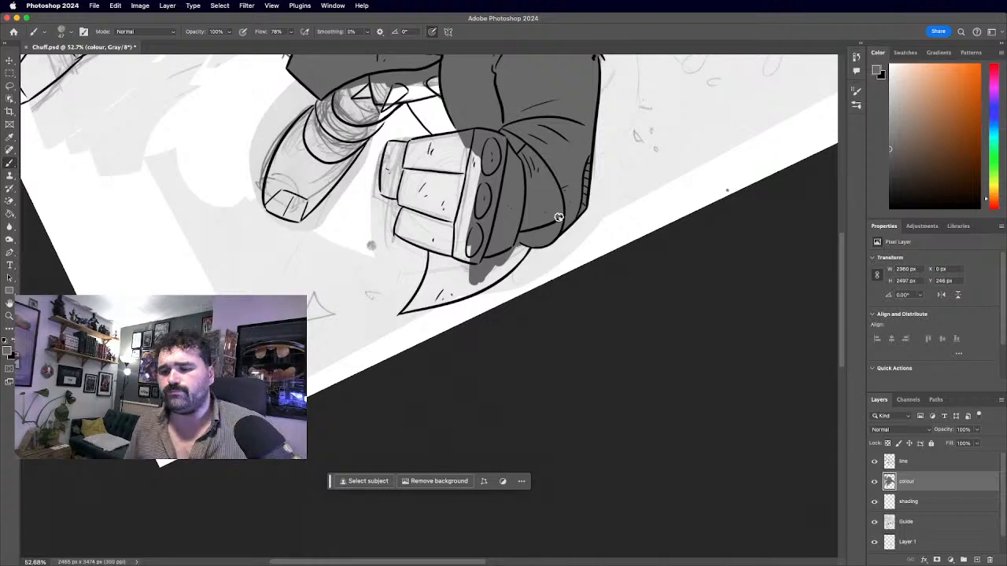
# Block in the large fist's first finger, the spiked hip beside it and the upper segments of the bent rear leg in dark grey.
pyautogui.scroll(-5, 559, 217)
pyautogui.scroll(4, 429, 306)
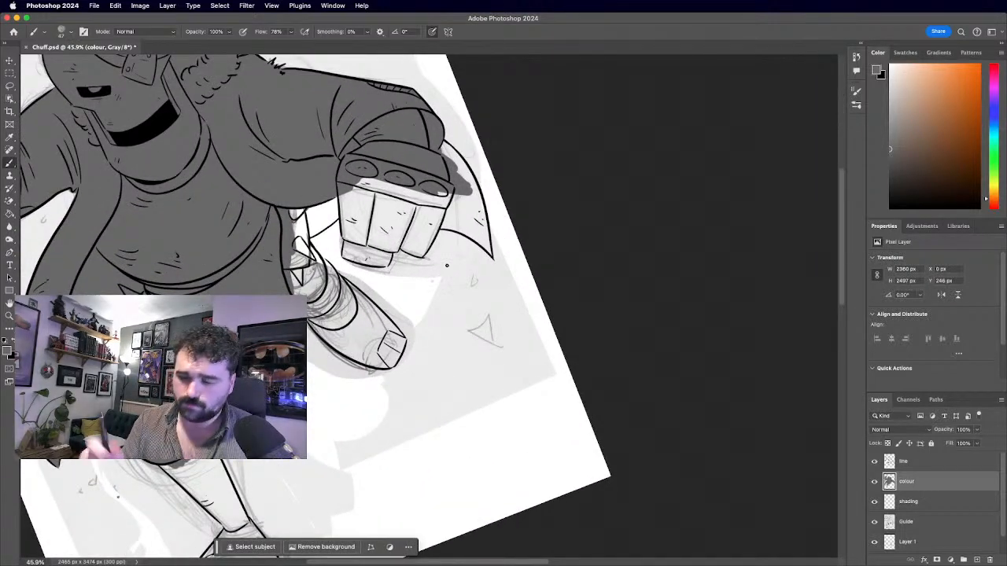
pyautogui.scroll(2, 446, 265)
pyautogui.moveTo(343, 117)
pyautogui.mouseDown()
pyautogui.moveTo(344, 232)
pyautogui.moveTo(324, 157)
pyautogui.moveTo(301, 170)
pyautogui.moveTo(309, 139)
pyautogui.moveTo(262, 189)
pyautogui.moveTo(287, 149)
pyautogui.moveTo(266, 141)
pyautogui.moveTo(229, 216)
pyautogui.moveTo(249, 178)
pyautogui.moveTo(227, 157)
pyautogui.moveTo(225, 266)
pyautogui.mouseUp()
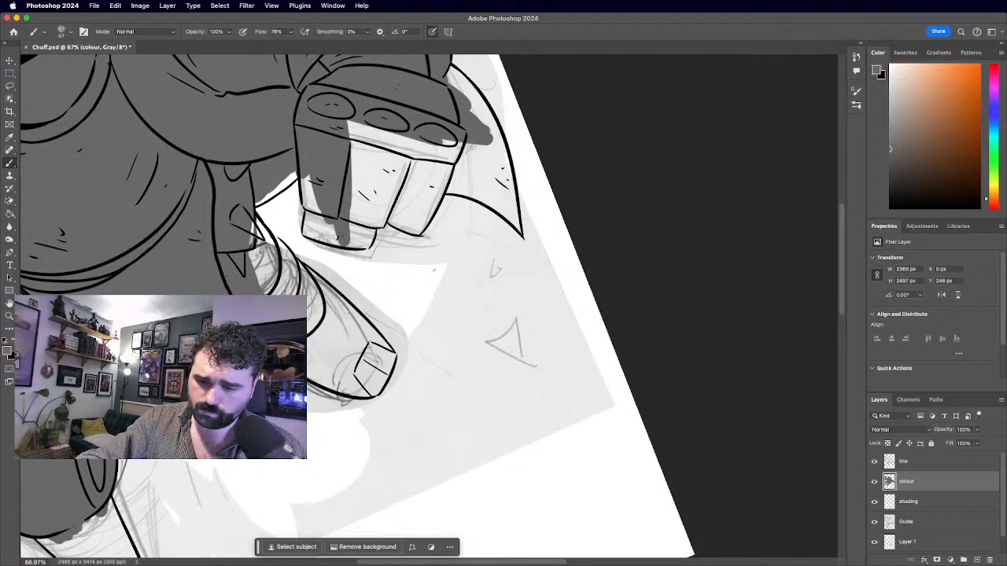
pyautogui.moveTo(311, 364)
pyautogui.mouseDown()
pyautogui.moveTo(230, 249)
pyautogui.moveTo(250, 268)
pyautogui.moveTo(276, 272)
pyautogui.moveTo(259, 240)
pyautogui.moveTo(286, 269)
pyautogui.moveTo(249, 213)
pyautogui.moveTo(273, 252)
pyautogui.mouseUp()
pyautogui.moveTo(326, 349); pyautogui.dragTo(343, 363)
# Fill the remaining fingers of the large fist and their tips in dark grey.
pyautogui.press('super+minus')
pyautogui.press('super+minus')
pyautogui.press('r')
pyautogui.press('super+plus')
pyautogui.press('super+plus')
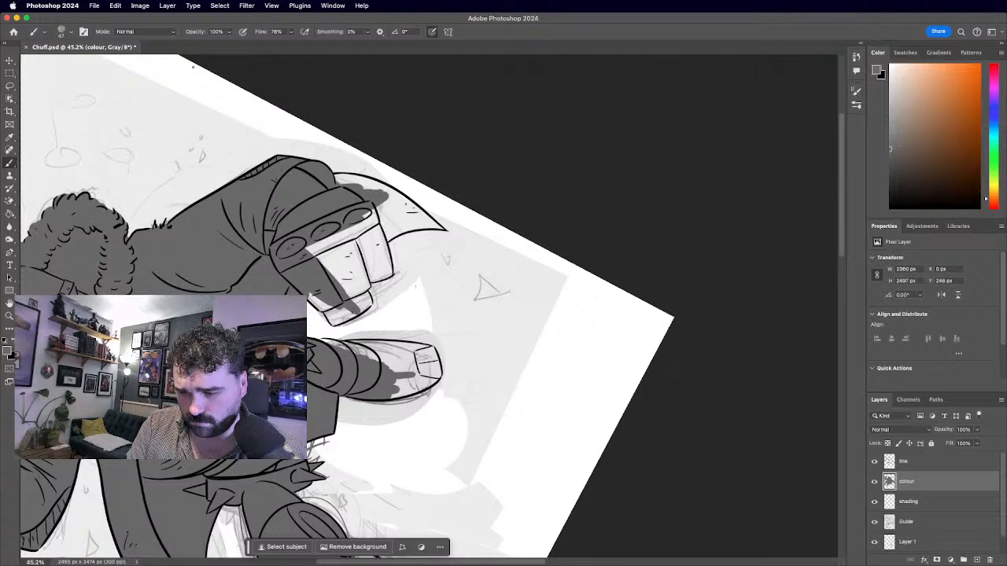
pyautogui.scroll(-2, 428, 307)
pyautogui.press('r')
pyautogui.scroll(3, 428, 307)
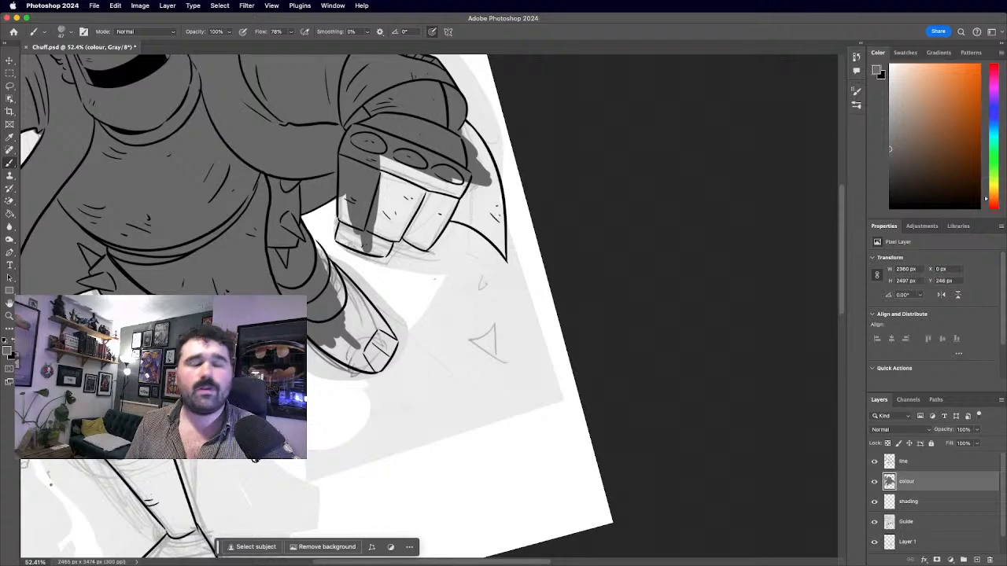
pyautogui.scroll(2, 427, 297)
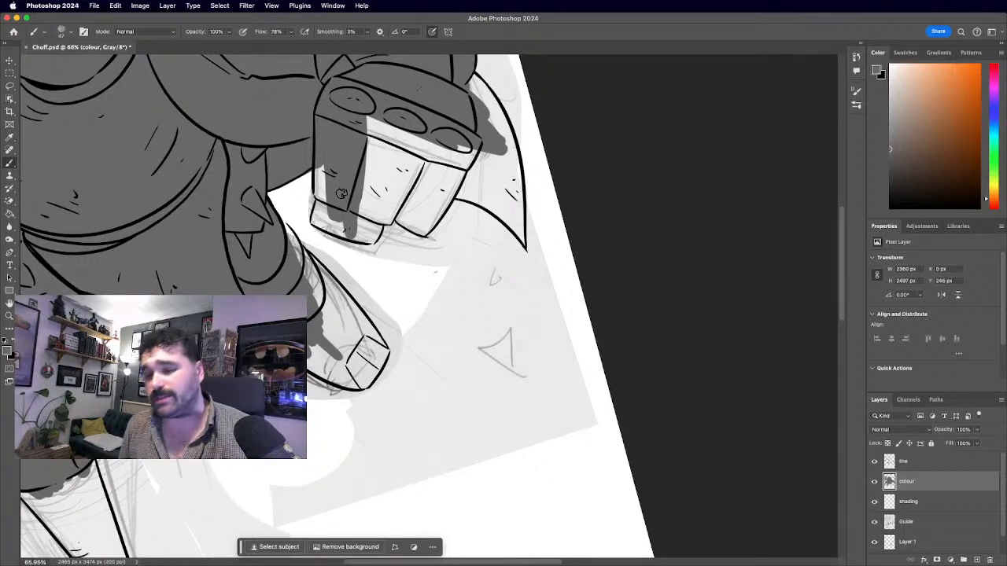
pyautogui.scroll(5, 341, 193)
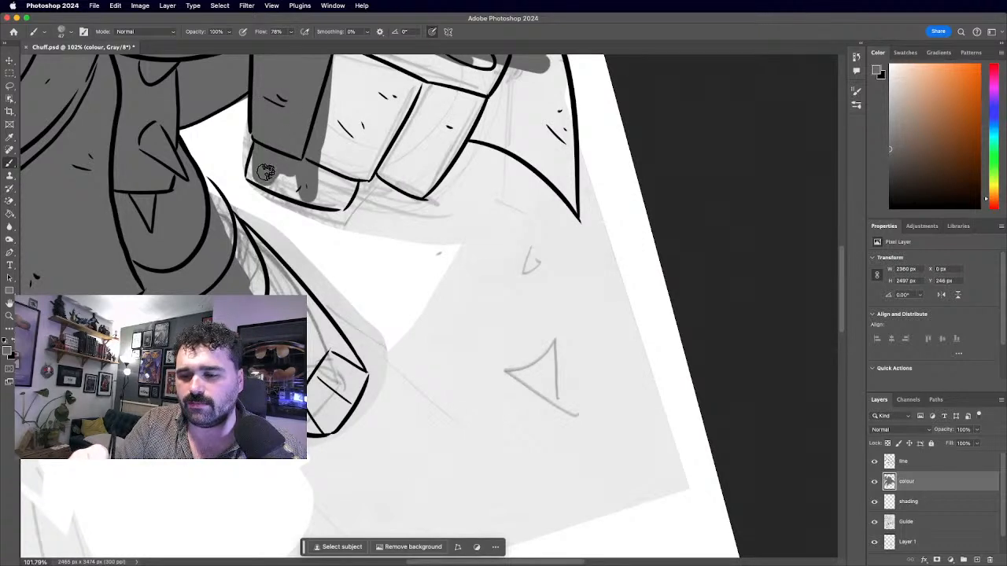
pyautogui.moveTo(254, 169)
pyautogui.mouseDown()
pyautogui.moveTo(317, 140)
pyautogui.moveTo(311, 187)
pyautogui.moveTo(325, 194)
pyautogui.moveTo(274, 183)
pyautogui.moveTo(332, 202)
pyautogui.moveTo(326, 177)
pyautogui.moveTo(294, 159)
pyautogui.moveTo(340, 191)
pyautogui.moveTo(337, 173)
pyautogui.moveTo(335, 197)
pyautogui.moveTo(342, 193)
pyautogui.moveTo(348, 155)
pyautogui.moveTo(335, 135)
pyautogui.moveTo(328, 161)
pyautogui.moveTo(358, 164)
pyautogui.moveTo(313, 95)
pyautogui.moveTo(401, 138)
pyautogui.moveTo(350, 77)
pyautogui.moveTo(417, 121)
pyautogui.moveTo(364, 72)
pyautogui.moveTo(427, 106)
pyautogui.moveTo(374, 31)
pyautogui.moveTo(392, 70)
pyautogui.moveTo(437, 93)
pyautogui.moveTo(398, 47)
pyautogui.moveTo(484, 97)
pyautogui.moveTo(469, 67)
pyautogui.moveTo(532, 96)
pyautogui.moveTo(480, 40)
pyautogui.moveTo(519, 116)
pyautogui.moveTo(463, 74)
pyautogui.moveTo(457, 130)
pyautogui.moveTo(477, 98)
pyautogui.moveTo(450, 144)
pyautogui.moveTo(458, 148)
pyautogui.moveTo(468, 113)
pyautogui.moveTo(439, 123)
pyautogui.moveTo(420, 173)
pyautogui.moveTo(443, 111)
pyautogui.moveTo(412, 122)
pyautogui.moveTo(394, 160)
pyautogui.moveTo(415, 162)
pyautogui.moveTo(368, 169)
pyautogui.moveTo(381, 156)
pyautogui.moveTo(373, 161)
pyautogui.moveTo(425, 182)
pyautogui.mouseUp()
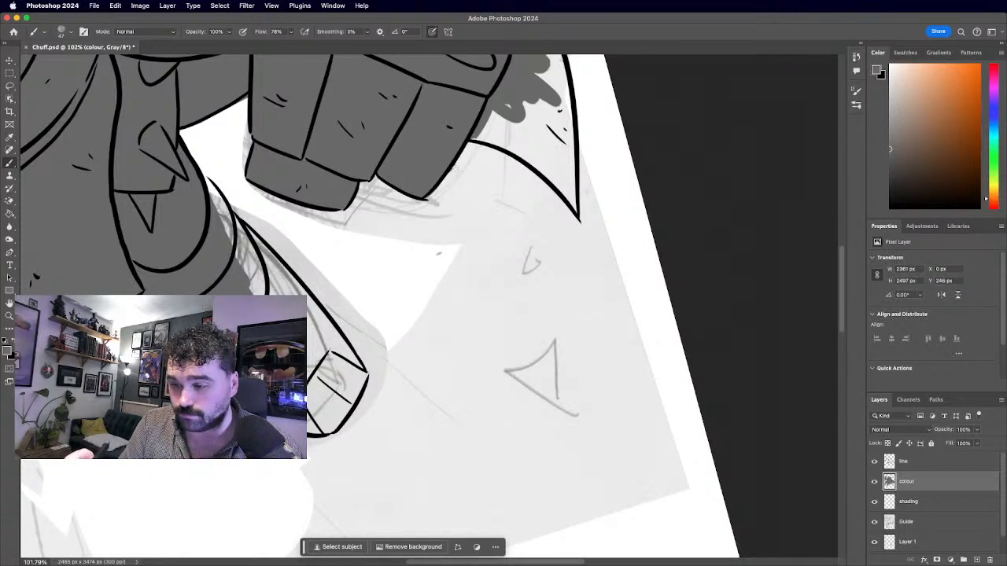
# Fill the rest of the bent rear leg in dark grey, including the rectangular panel at its rounded end.
pyautogui.scroll(-4, 421, 310)
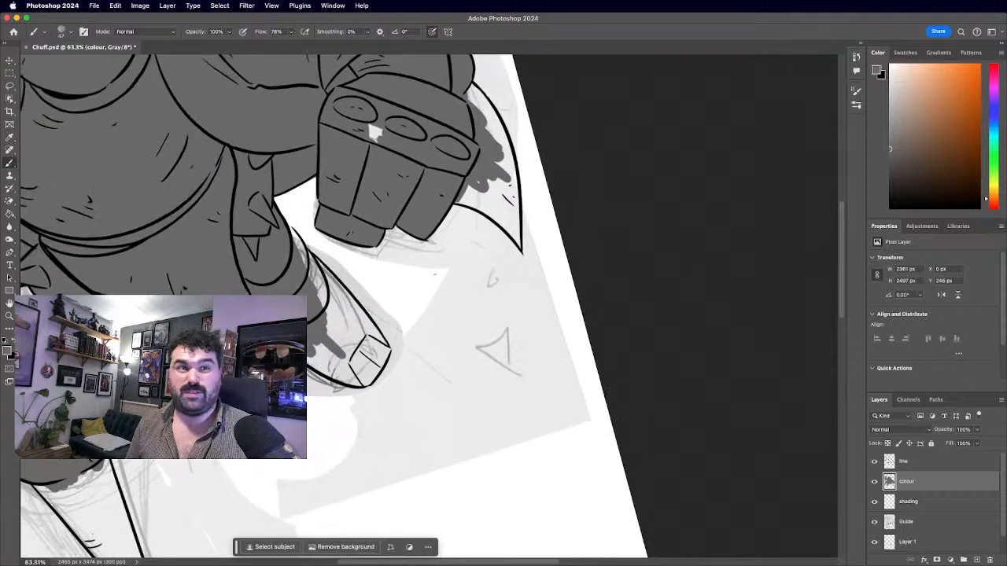
pyautogui.press('r')
pyautogui.scroll(2, 429, 307)
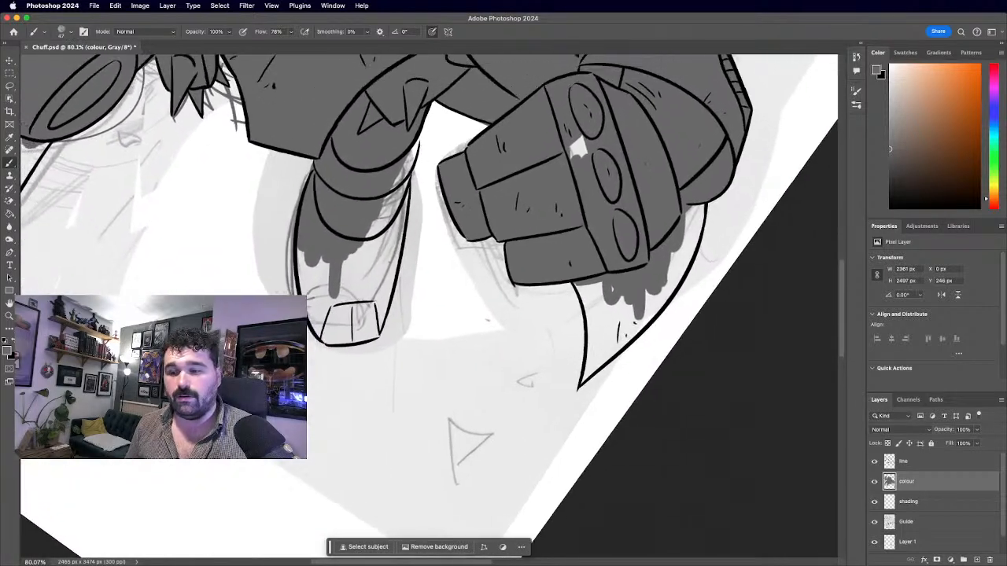
pyautogui.moveTo(368, 303)
pyautogui.mouseDown()
pyautogui.moveTo(347, 324)
pyautogui.moveTo(336, 264)
pyautogui.moveTo(320, 256)
pyautogui.moveTo(337, 348)
pyautogui.moveTo(346, 326)
pyautogui.moveTo(314, 275)
pyautogui.moveTo(352, 336)
pyautogui.mouseUp()
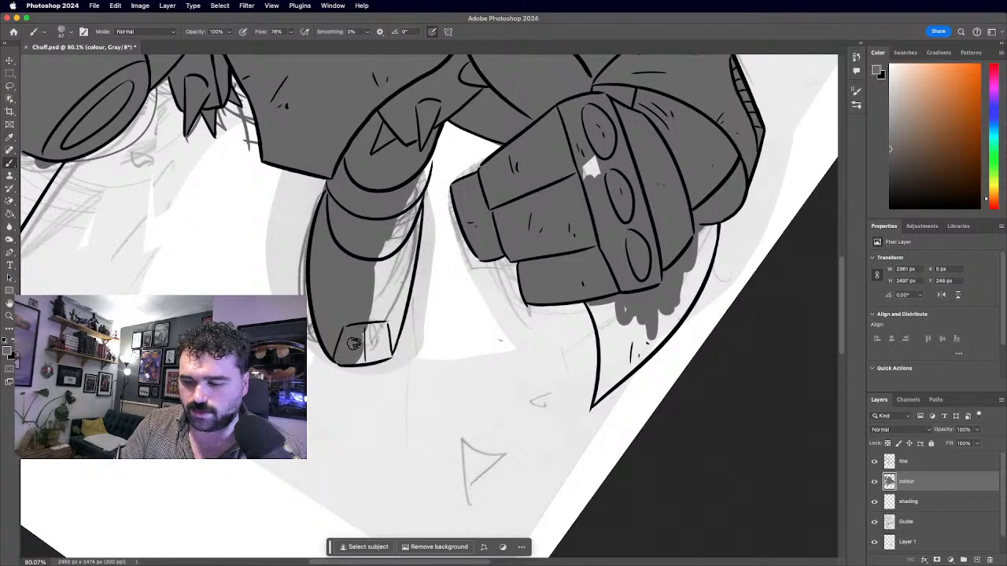
pyautogui.moveTo(345, 359)
pyautogui.mouseDown()
pyautogui.moveTo(374, 329)
pyautogui.moveTo(390, 333)
pyautogui.moveTo(393, 346)
pyautogui.moveTo(374, 356)
pyautogui.mouseUp()
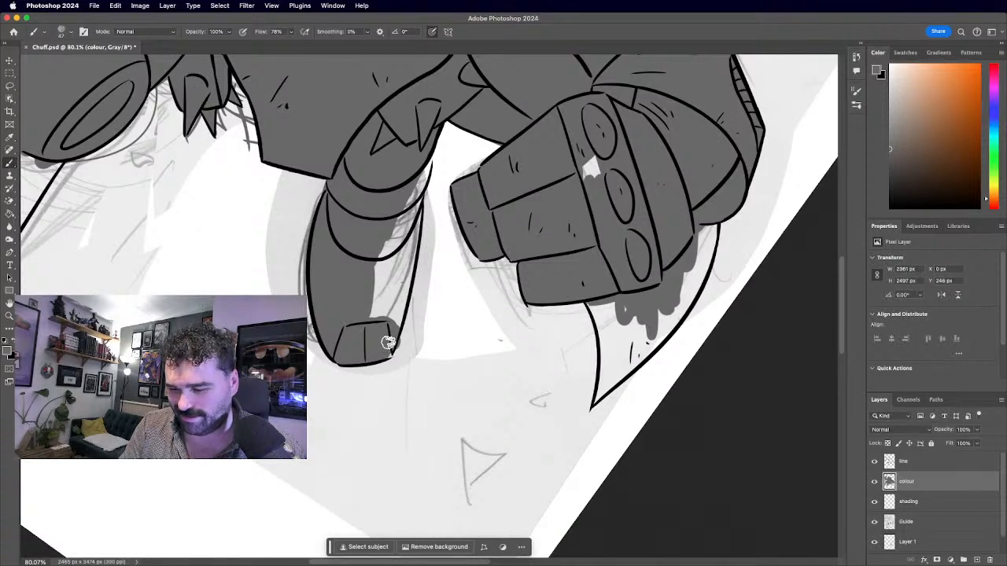
pyautogui.moveTo(391, 309)
pyautogui.mouseDown()
pyautogui.moveTo(389, 348)
pyautogui.moveTo(421, 172)
pyautogui.moveTo(373, 325)
pyautogui.mouseUp()
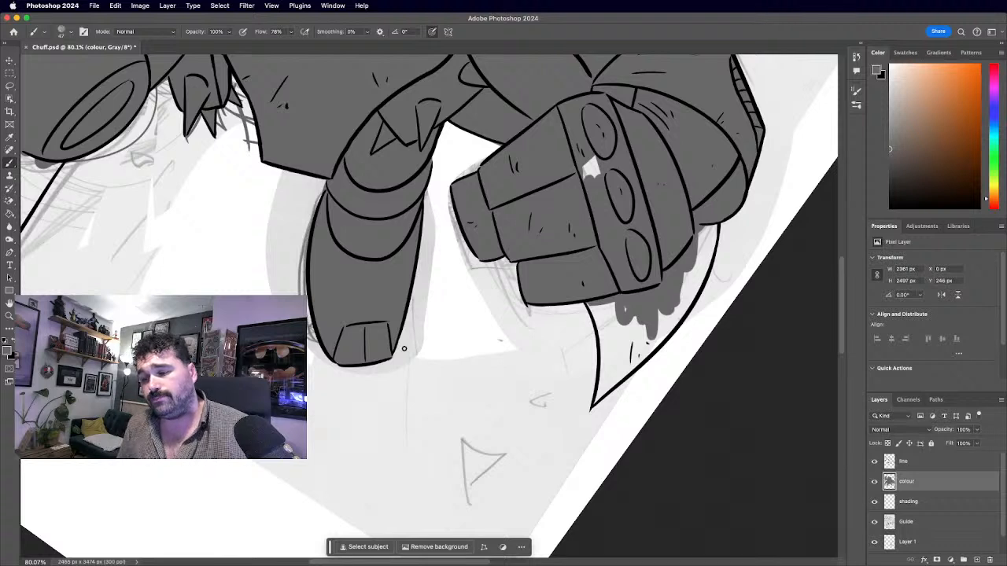
# Fill the small gap on the large fist's knuckle plate and the pointed coat tail behind the fist in dark grey.
pyautogui.moveTo(607, 173); pyautogui.dragTo(584, 175)
pyautogui.moveTo(607, 329)
pyautogui.mouseDown()
pyautogui.moveTo(596, 292)
pyautogui.moveTo(605, 340)
pyautogui.moveTo(618, 324)
pyautogui.moveTo(613, 310)
pyautogui.moveTo(608, 364)
pyautogui.moveTo(597, 308)
pyautogui.moveTo(608, 370)
pyautogui.moveTo(611, 344)
pyautogui.moveTo(597, 399)
pyautogui.moveTo(609, 363)
pyautogui.moveTo(600, 397)
pyautogui.moveTo(614, 367)
pyautogui.moveTo(651, 339)
pyautogui.moveTo(629, 365)
pyautogui.moveTo(644, 342)
pyautogui.moveTo(646, 299)
pyautogui.moveTo(627, 303)
pyautogui.moveTo(625, 353)
pyautogui.moveTo(637, 352)
pyautogui.moveTo(680, 270)
pyautogui.moveTo(662, 323)
pyautogui.moveTo(681, 308)
pyautogui.moveTo(702, 228)
pyautogui.mouseUp()
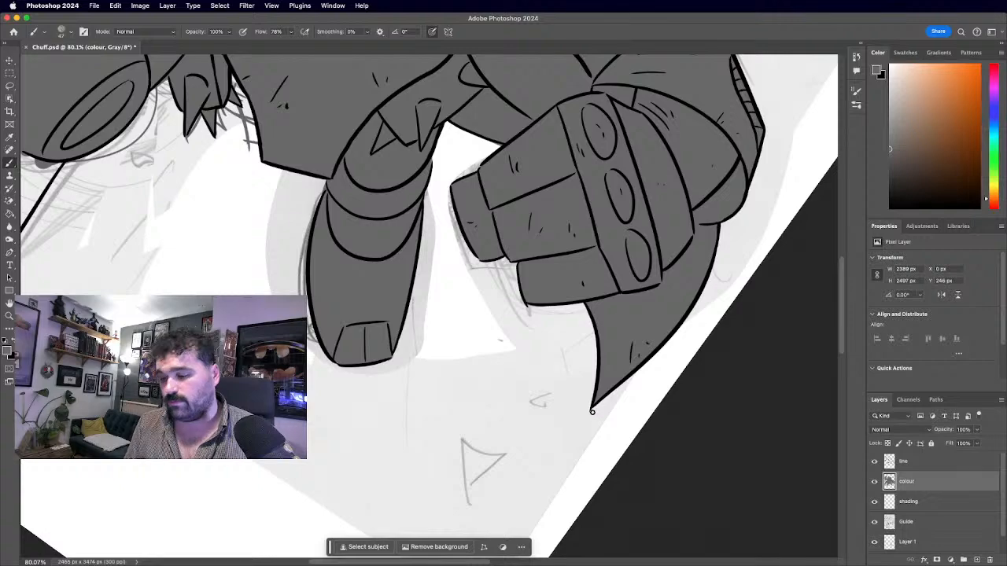
pyautogui.scroll(-6, 427, 289)
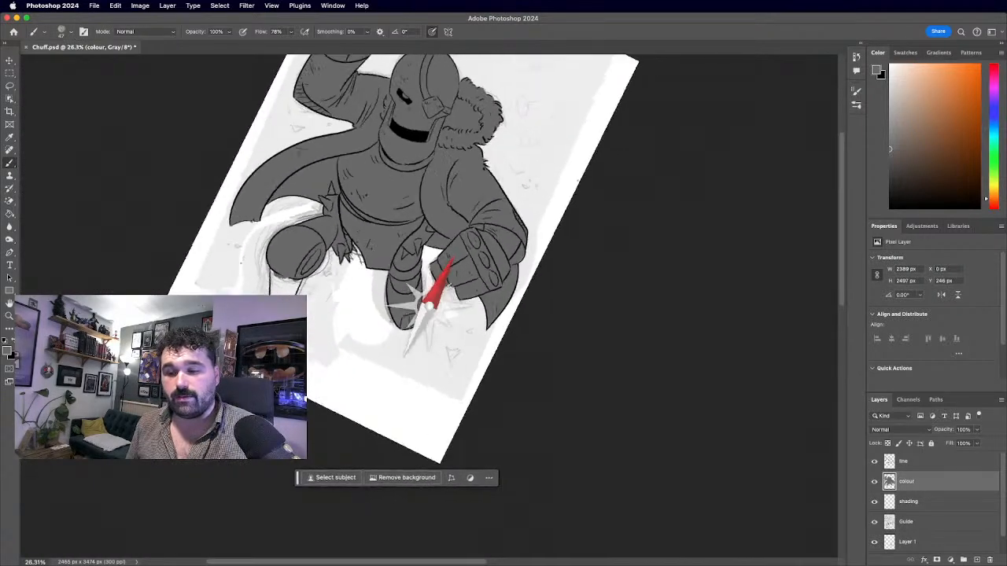
pyautogui.moveTo(321, 268); pyautogui.dragTo(409, 304)
pyautogui.moveTo(551, 307); pyautogui.dragTo(485, 199)
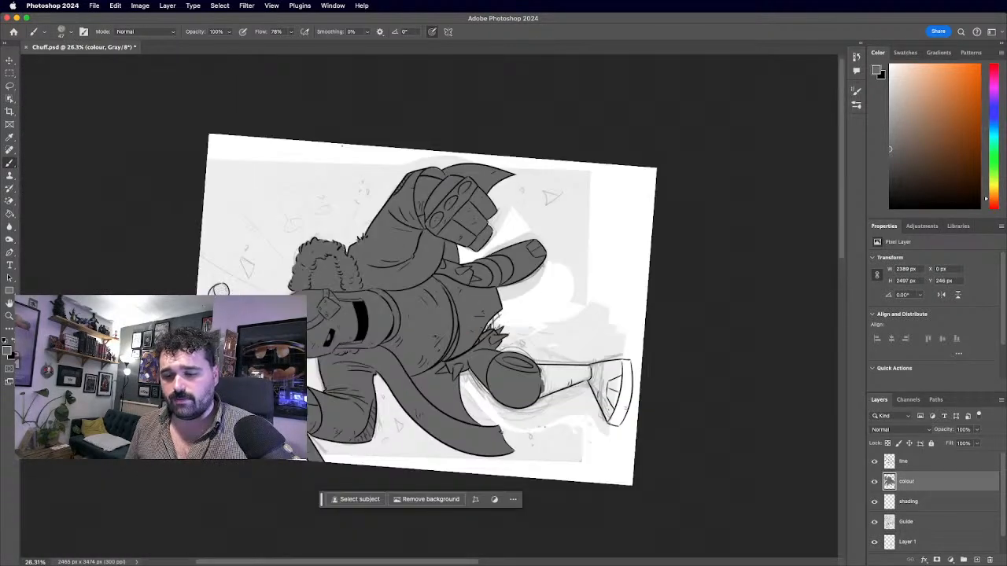
# Fill the staff's shaft above the raised fist in dark grey, up to the collar.
pyautogui.moveTo(342, 146); pyautogui.dragTo(439, 100)
pyautogui.scroll(3, 358, 459)
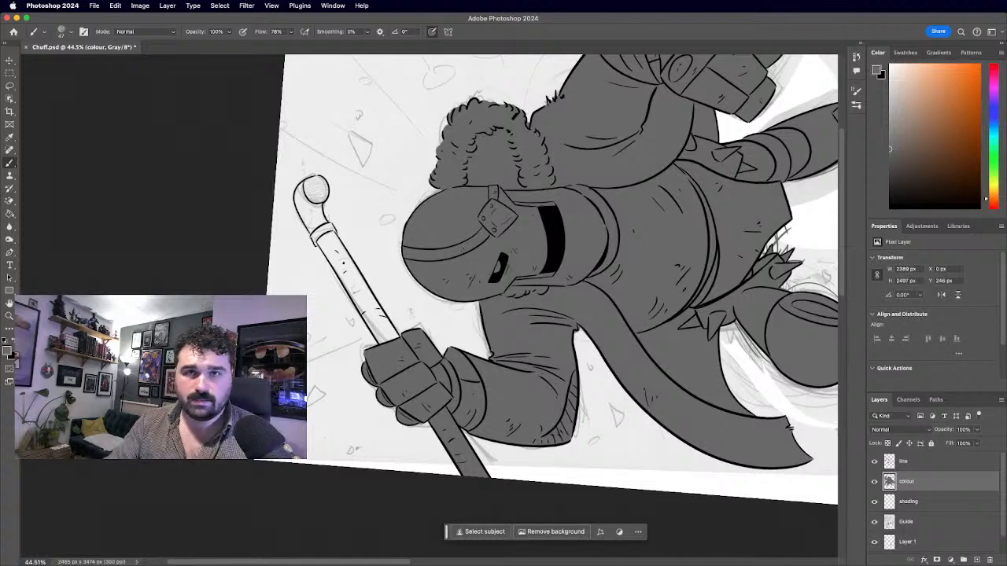
pyautogui.scroll(3, 431, 298)
pyautogui.moveTo(264, 196)
pyautogui.mouseDown()
pyautogui.moveTo(314, 295)
pyautogui.moveTo(369, 386)
pyautogui.moveTo(379, 385)
pyautogui.moveTo(321, 271)
pyautogui.moveTo(381, 361)
pyautogui.moveTo(266, 187)
pyautogui.moveTo(289, 221)
pyautogui.mouseUp()
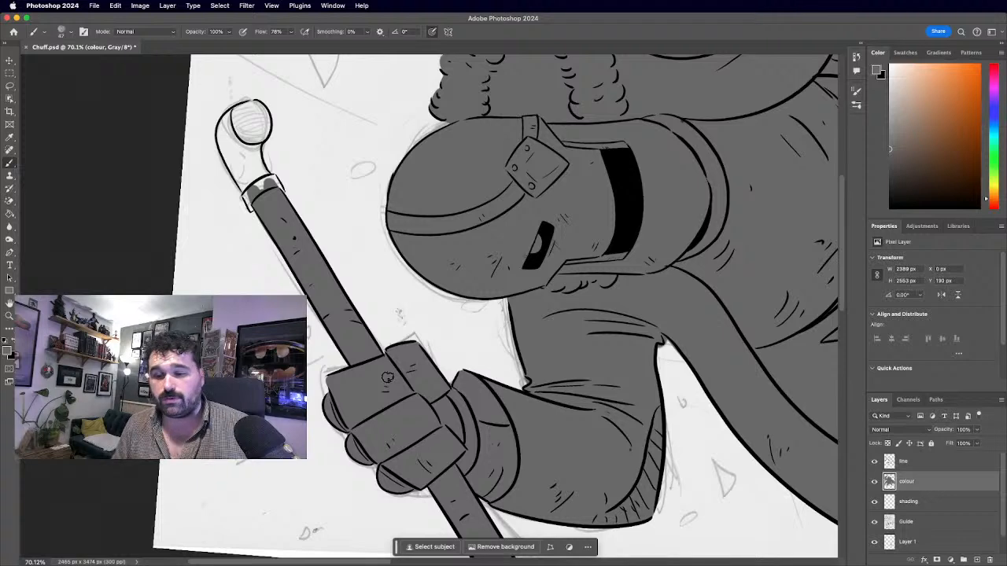
pyautogui.scroll(5, 387, 377)
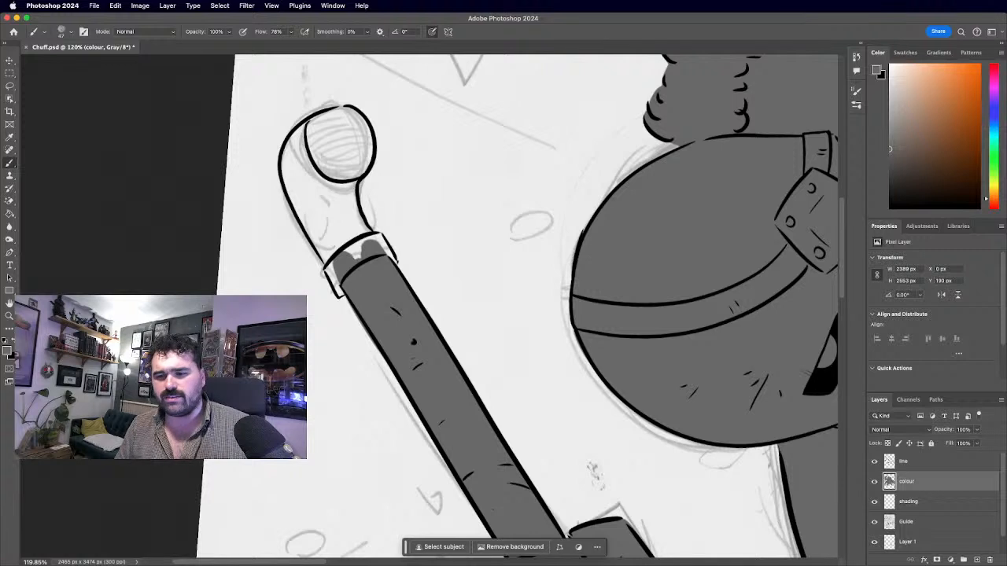
# Fill the staff's collar, curved head and round ball end in dark grey.
pyautogui.press('super+=')
pyautogui.moveTo(297, 264)
pyautogui.mouseDown()
pyautogui.moveTo(295, 233)
pyautogui.moveTo(336, 287)
pyautogui.moveTo(309, 215)
pyautogui.moveTo(353, 259)
pyautogui.moveTo(336, 217)
pyautogui.moveTo(360, 250)
pyautogui.moveTo(347, 210)
pyautogui.moveTo(376, 249)
pyautogui.moveTo(292, 230)
pyautogui.moveTo(301, 242)
pyautogui.moveTo(263, 173)
pyautogui.moveTo(267, 183)
pyautogui.moveTo(263, 83)
pyautogui.moveTo(251, 125)
pyautogui.moveTo(280, 128)
pyautogui.moveTo(274, 93)
pyautogui.moveTo(261, 122)
pyautogui.moveTo(312, 203)
pyautogui.moveTo(329, 203)
pyautogui.moveTo(310, 151)
pyautogui.moveTo(335, 229)
pyautogui.mouseUp()
pyautogui.scroll(-5, 425, 286)
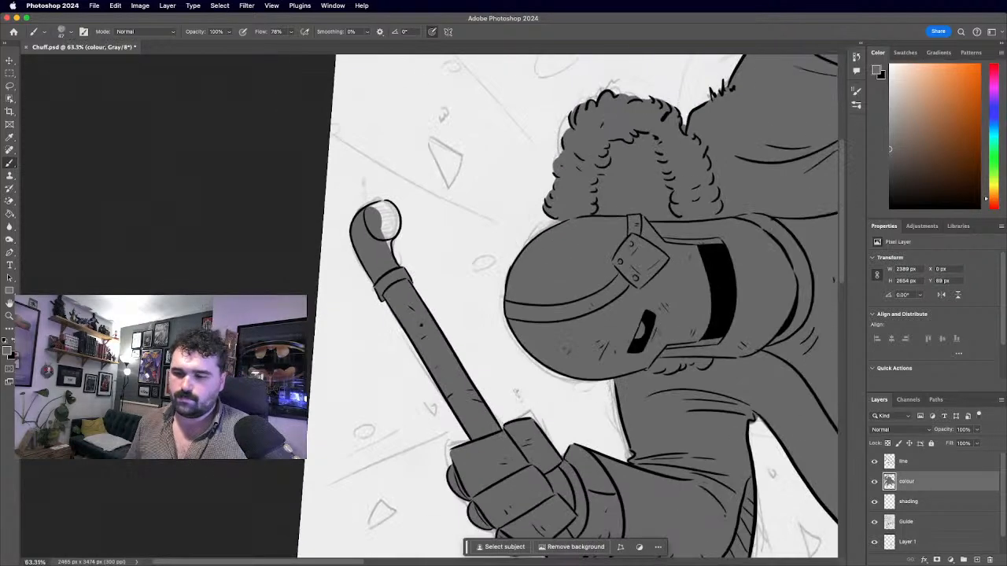
pyautogui.press('r')
pyautogui.scroll(4, 441, 293)
pyautogui.moveTo(508, 165)
pyautogui.mouseDown()
pyautogui.moveTo(496, 187)
pyautogui.moveTo(536, 150)
pyautogui.moveTo(535, 166)
pyautogui.moveTo(551, 152)
pyautogui.moveTo(541, 160)
pyautogui.mouseUp()
pyautogui.scroll(-6, 429, 306)
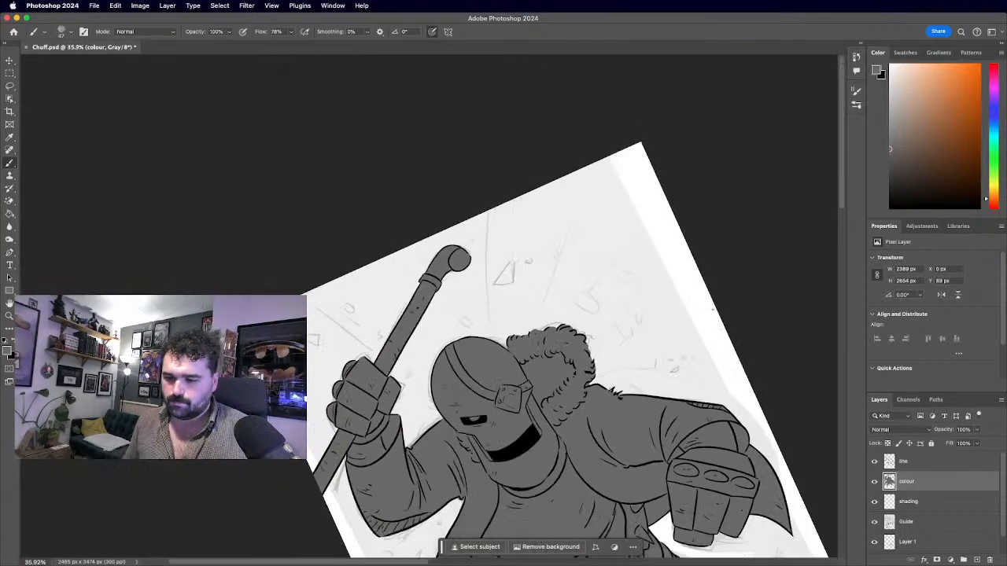
# Fill the front leg's shin and the upper part of its foot in dark grey.
pyautogui.press('r')
pyautogui.scroll(-3, 429, 306)
pyautogui.scroll(4, 393, 346)
pyautogui.moveTo(462, 356)
pyautogui.mouseDown()
pyautogui.moveTo(444, 311)
pyautogui.moveTo(420, 289)
pyautogui.moveTo(464, 359)
pyautogui.moveTo(453, 283)
pyautogui.moveTo(471, 364)
pyautogui.moveTo(465, 275)
pyautogui.mouseUp()
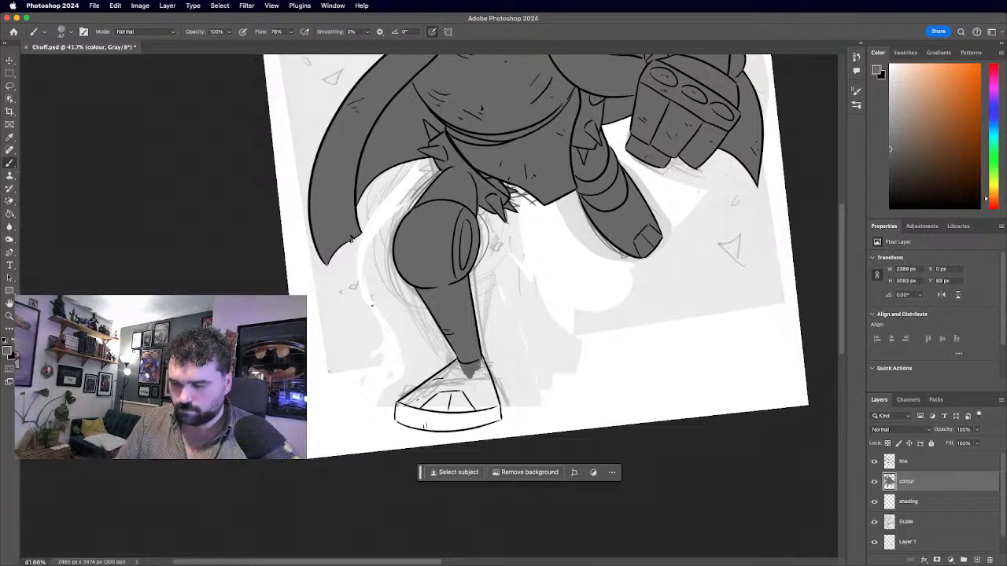
pyautogui.scroll(5, 480, 487)
pyautogui.moveTo(444, 250)
pyautogui.mouseDown()
pyautogui.moveTo(383, 298)
pyautogui.moveTo(407, 279)
pyautogui.moveTo(332, 323)
pyautogui.moveTo(335, 345)
pyautogui.moveTo(346, 338)
pyautogui.moveTo(345, 312)
pyautogui.moveTo(333, 320)
pyautogui.moveTo(365, 299)
pyautogui.moveTo(335, 315)
pyautogui.moveTo(368, 325)
pyautogui.moveTo(393, 297)
pyautogui.moveTo(384, 334)
pyautogui.moveTo(396, 348)
pyautogui.moveTo(428, 257)
pyautogui.moveTo(447, 331)
pyautogui.moveTo(457, 320)
pyautogui.moveTo(457, 242)
pyautogui.moveTo(484, 331)
pyautogui.moveTo(496, 333)
pyautogui.moveTo(476, 229)
pyautogui.mouseUp()
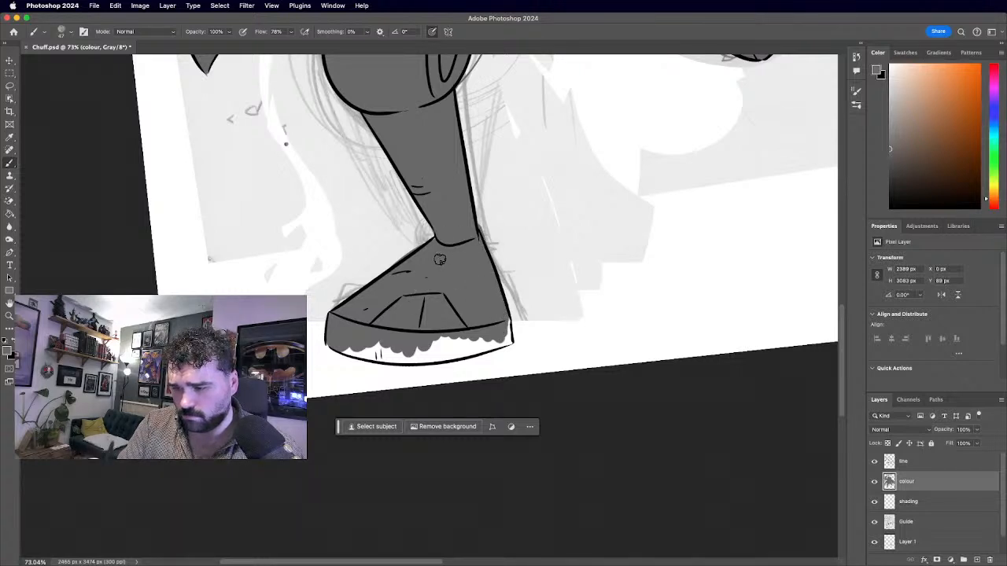
pyautogui.scroll(3, 429, 258)
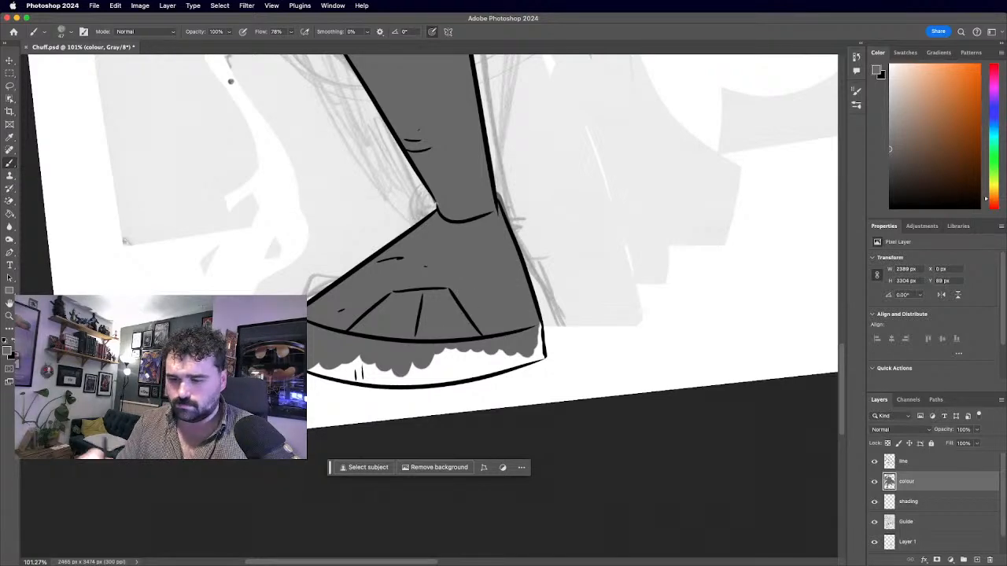
# Fill the remaining white strip along the front foot's sole in dark grey.
pyautogui.scroll(-7, 429, 306)
pyautogui.moveTo(429, 251); pyautogui.dragTo(376, 317)
pyautogui.moveTo(449, 310); pyautogui.dragTo(411, 194)
pyautogui.moveTo(189, 314); pyautogui.dragTo(248, 465)
pyautogui.scroll(6, 206, 255)
pyautogui.scroll(2, 430, 306)
pyautogui.moveTo(422, 271)
pyautogui.mouseDown()
pyautogui.moveTo(444, 239)
pyautogui.moveTo(427, 279)
pyautogui.moveTo(460, 189)
pyautogui.moveTo(426, 250)
pyautogui.moveTo(447, 230)
pyautogui.moveTo(464, 157)
pyautogui.moveTo(457, 225)
pyautogui.moveTo(466, 178)
pyautogui.moveTo(460, 205)
pyautogui.moveTo(465, 84)
pyautogui.moveTo(450, 150)
pyautogui.moveTo(459, 78)
pyautogui.moveTo(447, 75)
pyautogui.moveTo(461, 66)
pyautogui.moveTo(472, 109)
pyautogui.moveTo(474, 96)
pyautogui.moveTo(465, 160)
pyautogui.mouseUp()
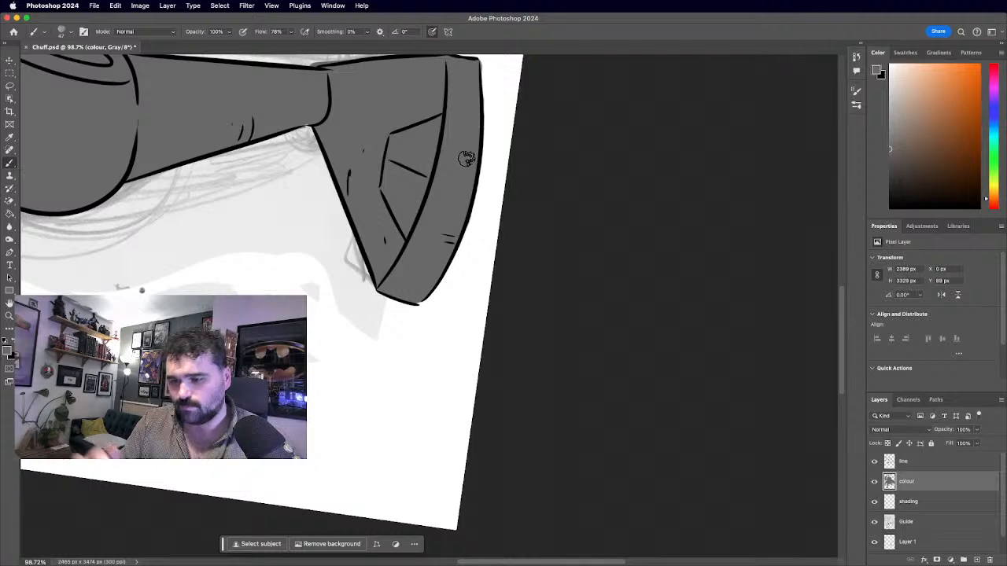
pyautogui.press('super+minus')
pyautogui.press('super+minus')
pyautogui.scroll(3, 430, 306)
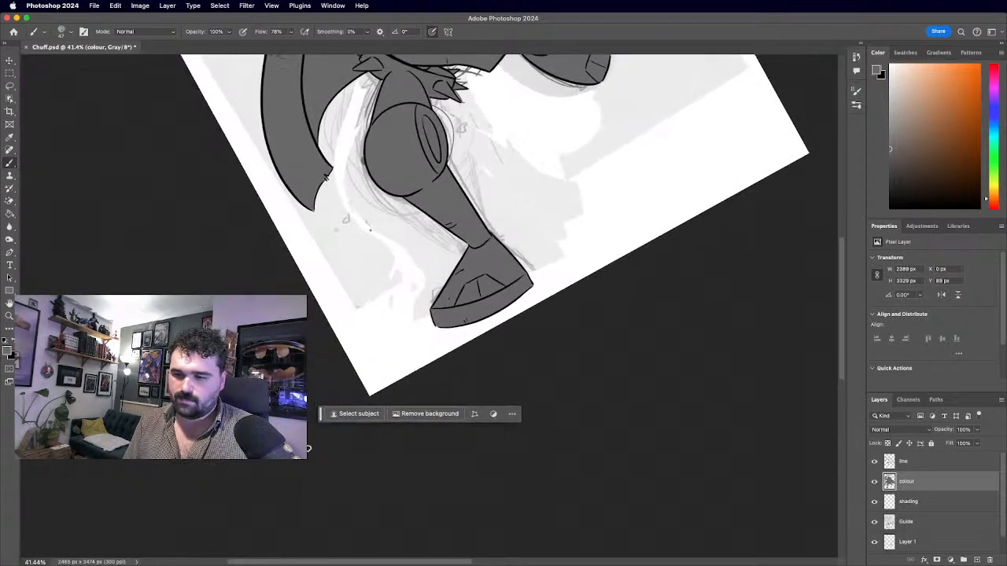
pyautogui.scroll(2, 314, 325)
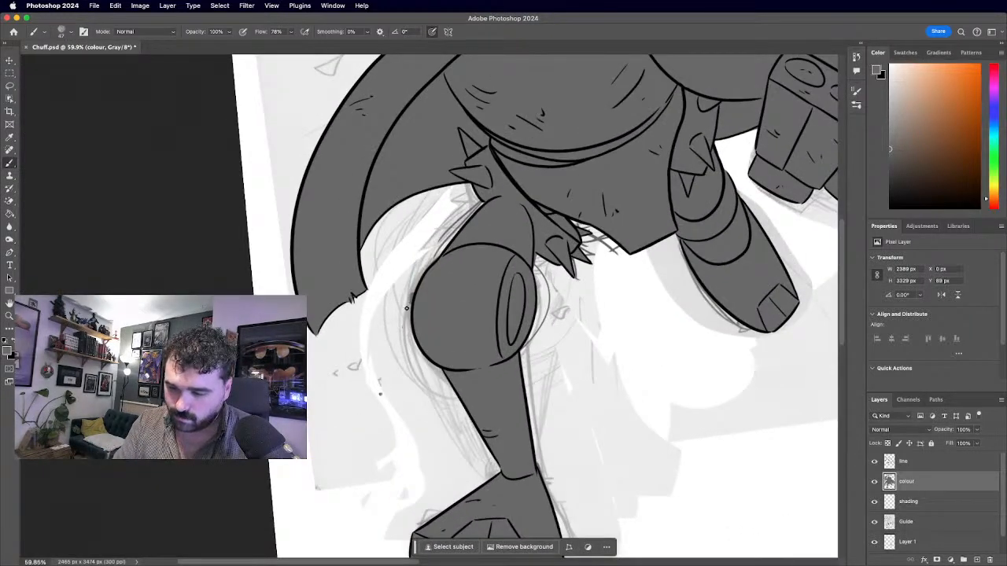
pyautogui.scroll(-5, 221, 190)
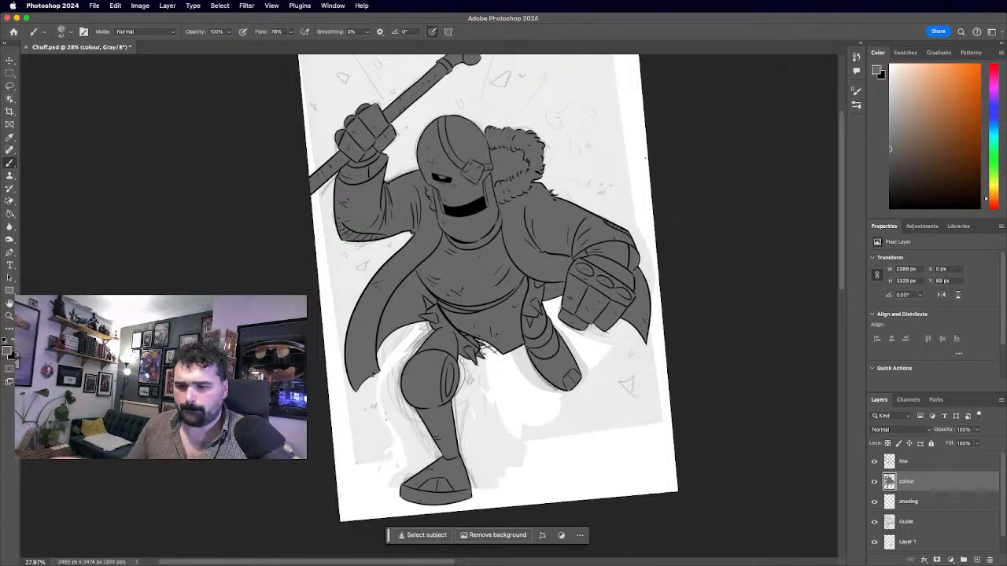
# Set the background colour to a muted dark yellow-brown.
pyautogui.click(11, 355)
pyautogui.click(7, 350)
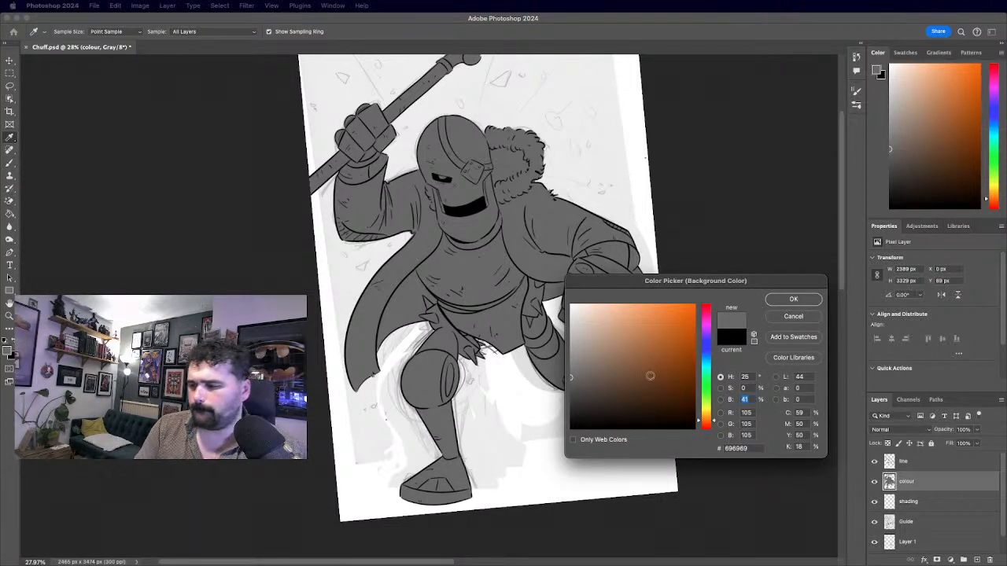
pyautogui.click(655, 366)
pyautogui.moveTo(713, 417)
pyautogui.mouseDown()
pyautogui.moveTo(714, 406)
pyautogui.moveTo(715, 414)
pyautogui.mouseUp()
pyautogui.click(643, 385)
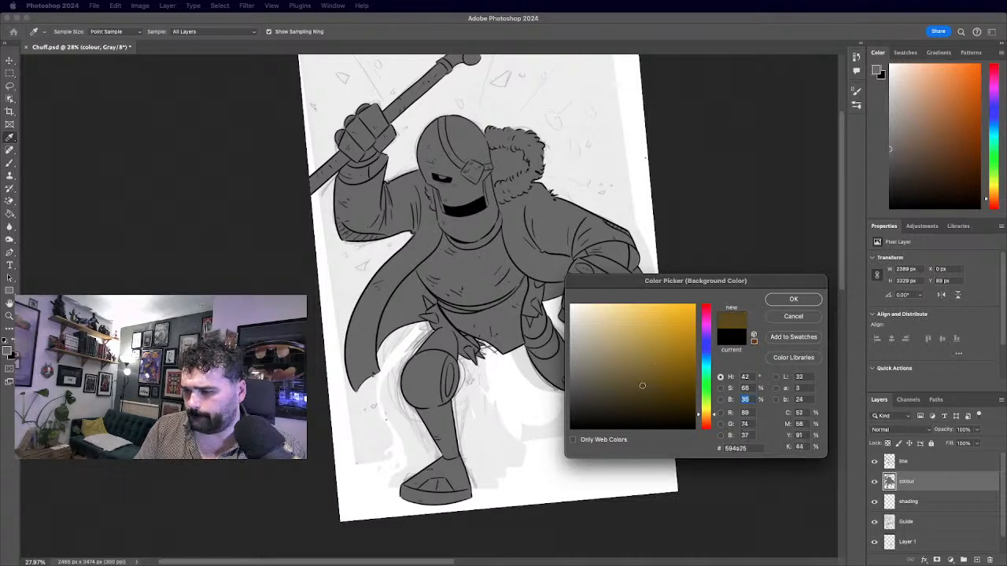
pyautogui.moveTo(633, 386); pyautogui.dragTo(631, 387)
pyautogui.click(785, 299)
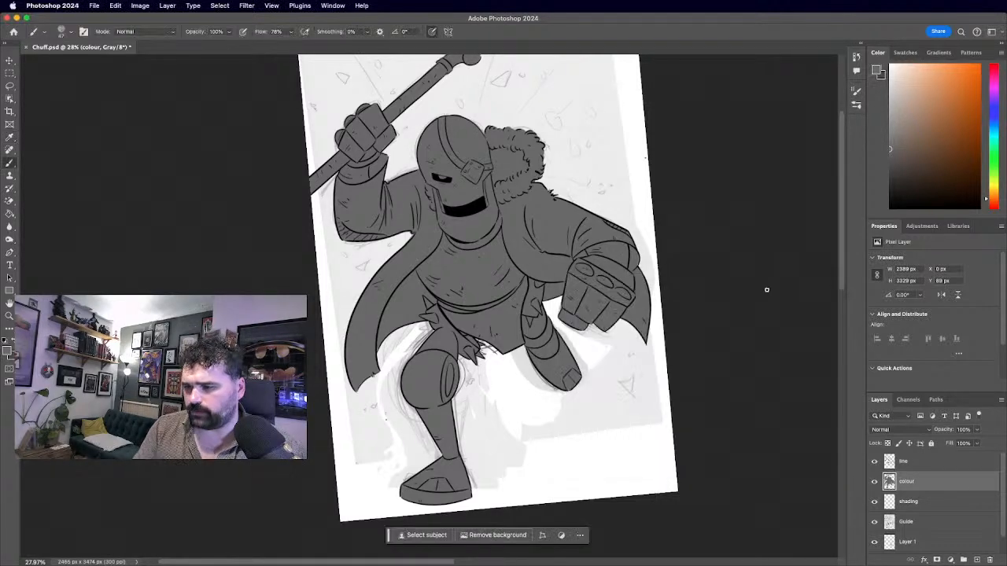
# Enlarge the brush to size 62 for painting on the colour layer.
pyautogui.scroll(2, 767, 291)
pyautogui.scroll(3, 438, 321)
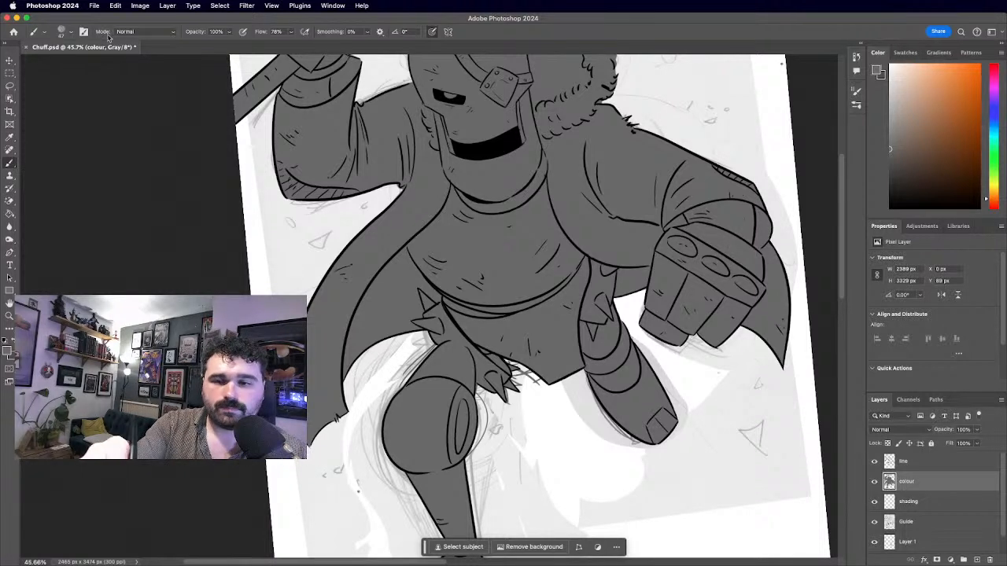
pyautogui.click(64, 31)
pyautogui.moveTo(70, 65); pyautogui.dragTo(75, 64)
pyautogui.click(418, 200)
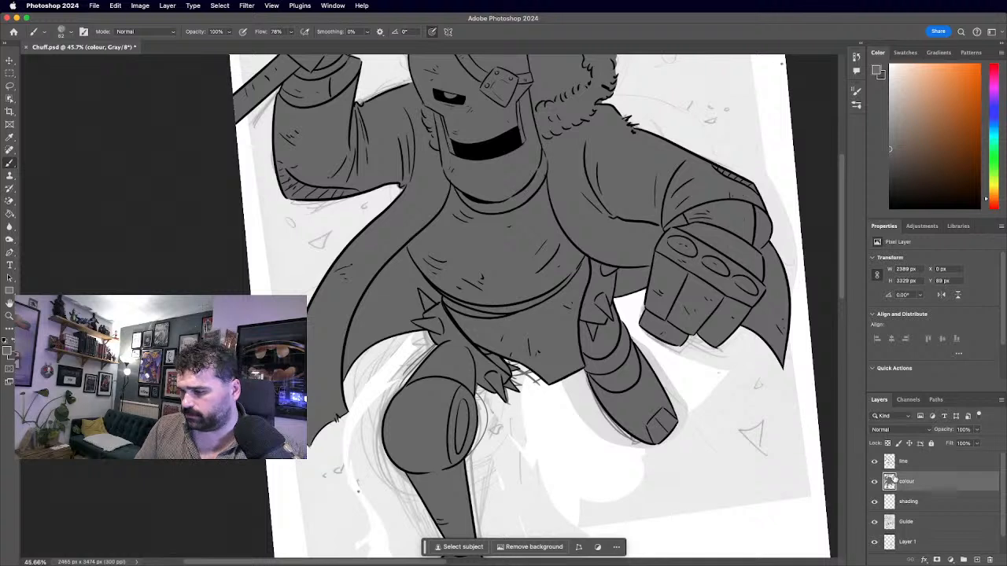
# Set the foreground colour to a desaturated dark yellow-brown and return to the Brush tool.
pyautogui.click(8, 351)
pyautogui.moveTo(597, 384); pyautogui.dragTo(660, 384)
pyautogui.moveTo(708, 418); pyautogui.dragTo(714, 417)
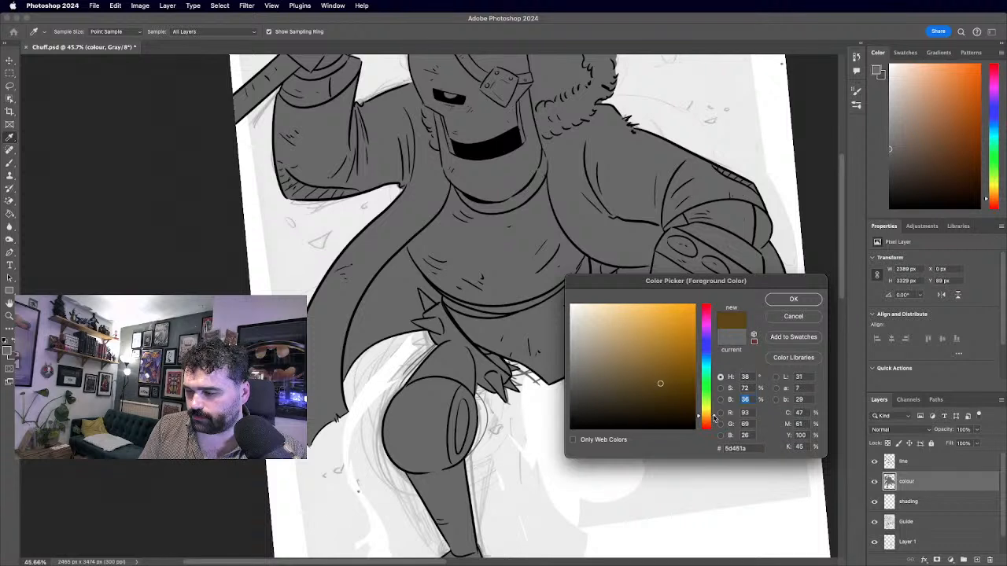
pyautogui.moveTo(671, 387)
pyautogui.mouseDown()
pyautogui.moveTo(629, 381)
pyautogui.moveTo(644, 383)
pyautogui.mouseUp()
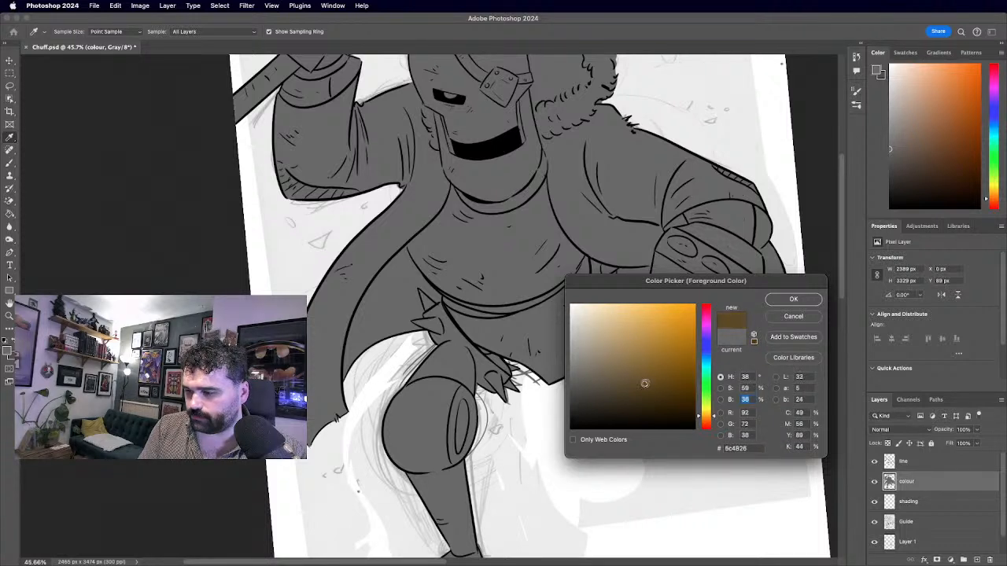
pyautogui.moveTo(714, 416); pyautogui.dragTo(713, 409)
pyautogui.moveTo(644, 384); pyautogui.dragTo(625, 386)
pyautogui.moveTo(715, 412); pyautogui.dragTo(715, 415)
pyautogui.click(789, 299)
pyautogui.press('b')
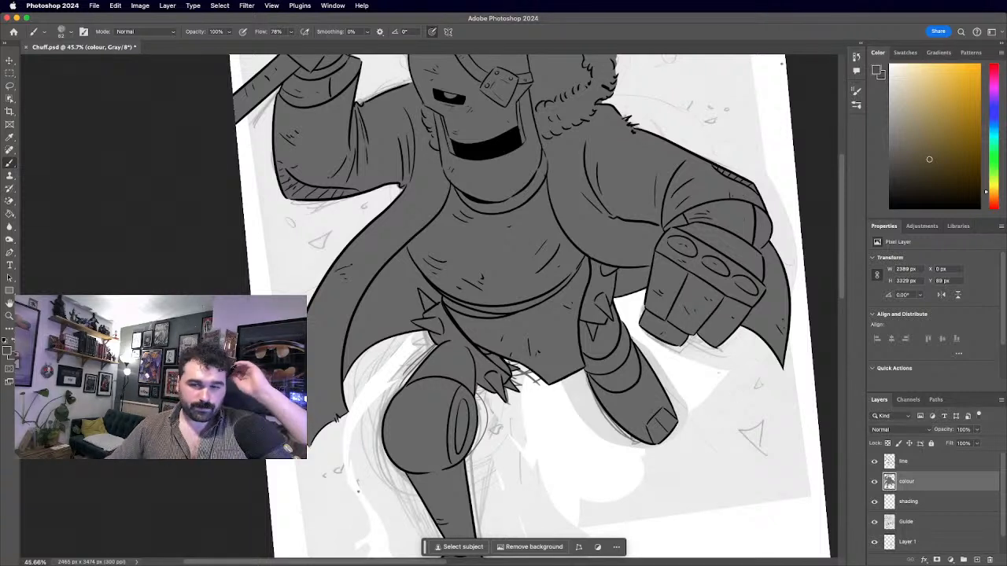
# Look up the colour mode options for the greyscale document.
pyautogui.click(141, 6)
pyautogui.moveTo(139, 19)
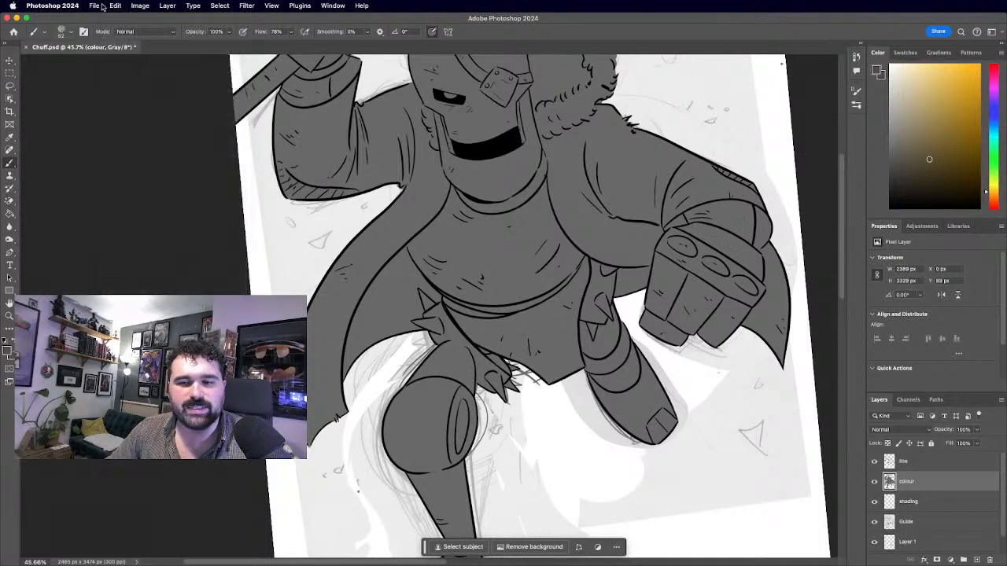
# Save the current changes to Chuff.psd.
pyautogui.moveTo(93, 6)
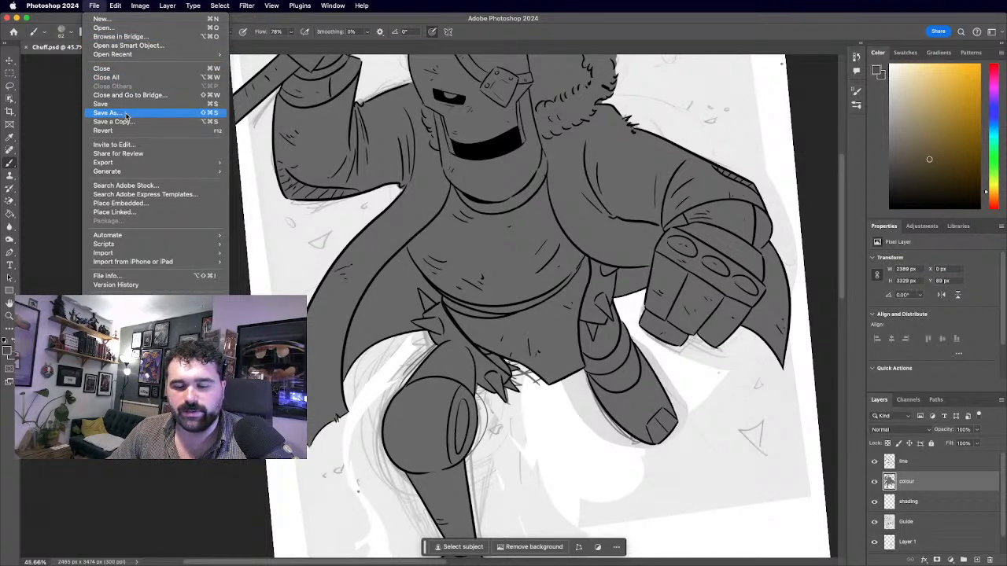
pyautogui.press('Return')
pyautogui.click(101, 7)
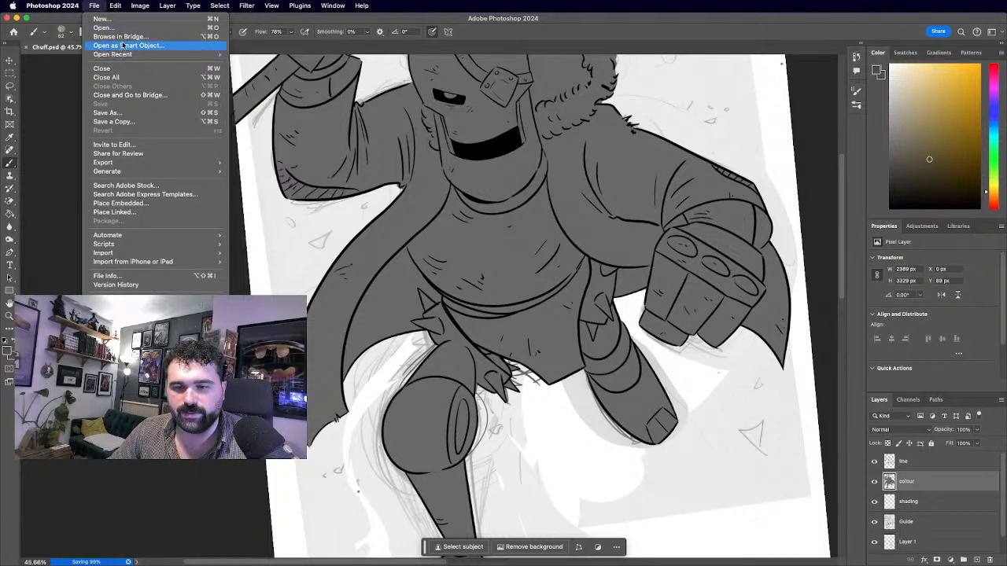
pyautogui.click(125, 28)
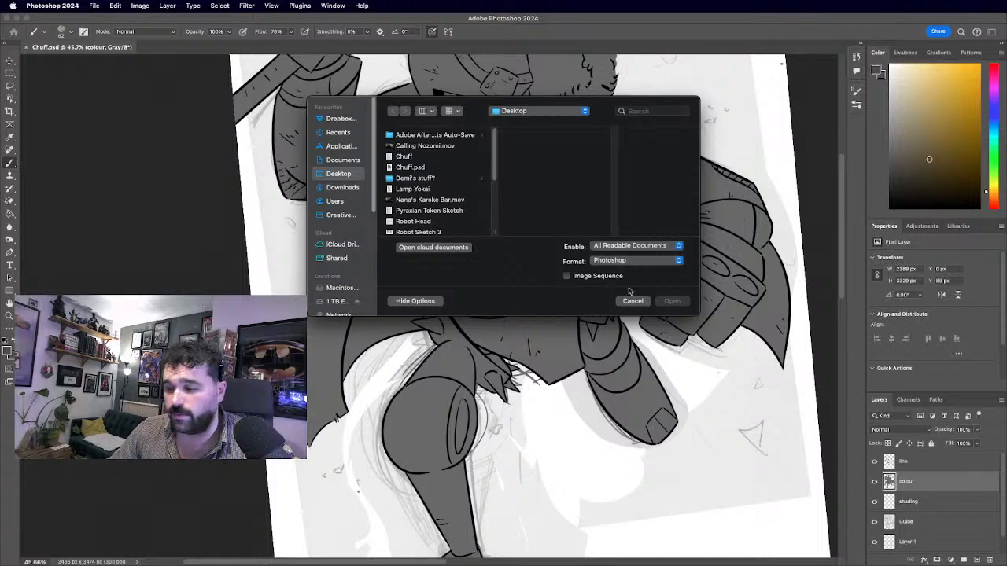
pyautogui.click(633, 302)
# Create a blank white RGB document of 2480 x 3508 px at 300 ppi.
pyautogui.click(94, 6)
pyautogui.click(125, 29)
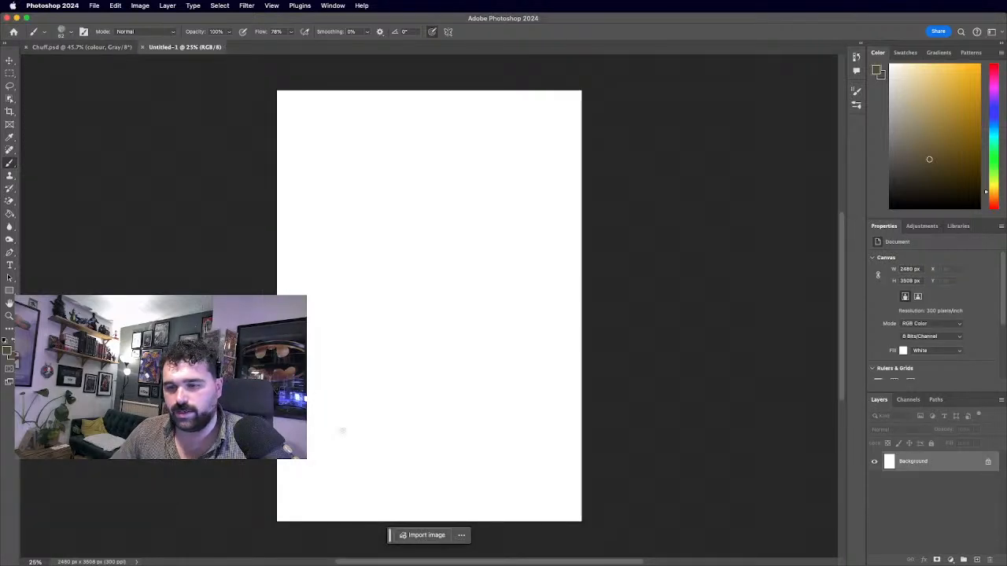
# With the Move tool active, select every layer of Chuff.psd from line down to page.
pyautogui.click(86, 47)
pyautogui.click(10, 60)
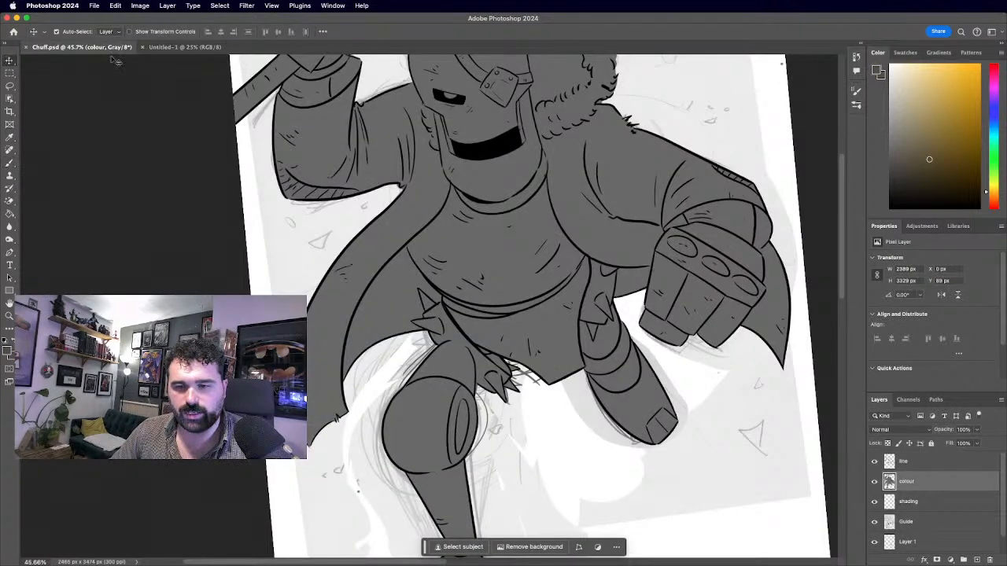
pyautogui.click(166, 47)
pyautogui.click(115, 5)
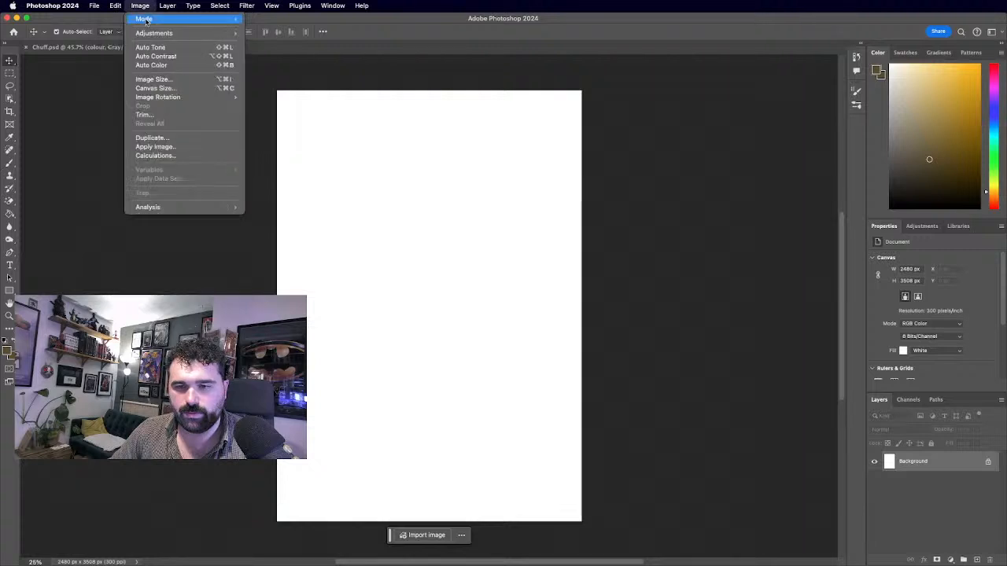
pyautogui.click(135, 6)
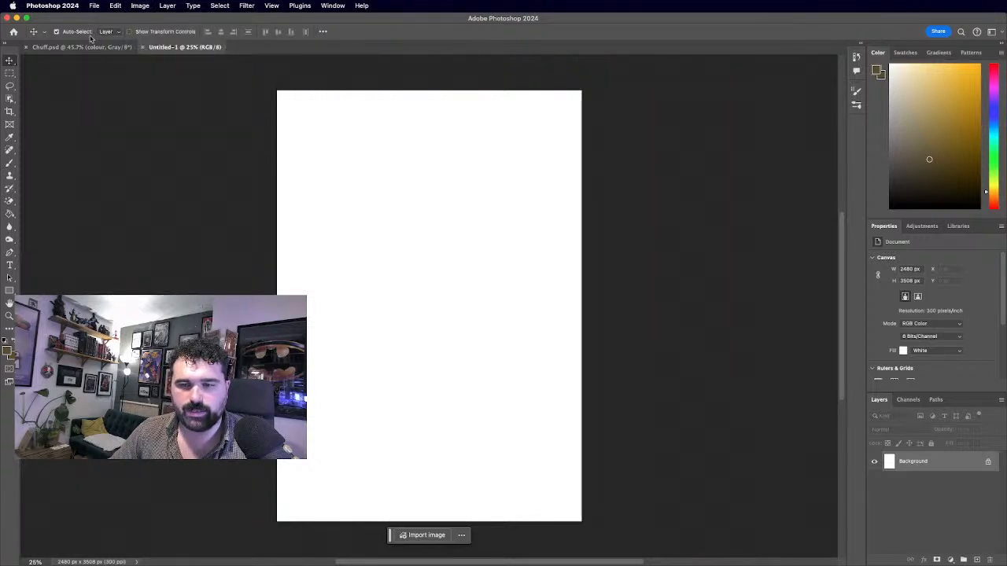
pyautogui.click(74, 47)
pyautogui.moveTo(919, 463); pyautogui.dragTo(935, 552)
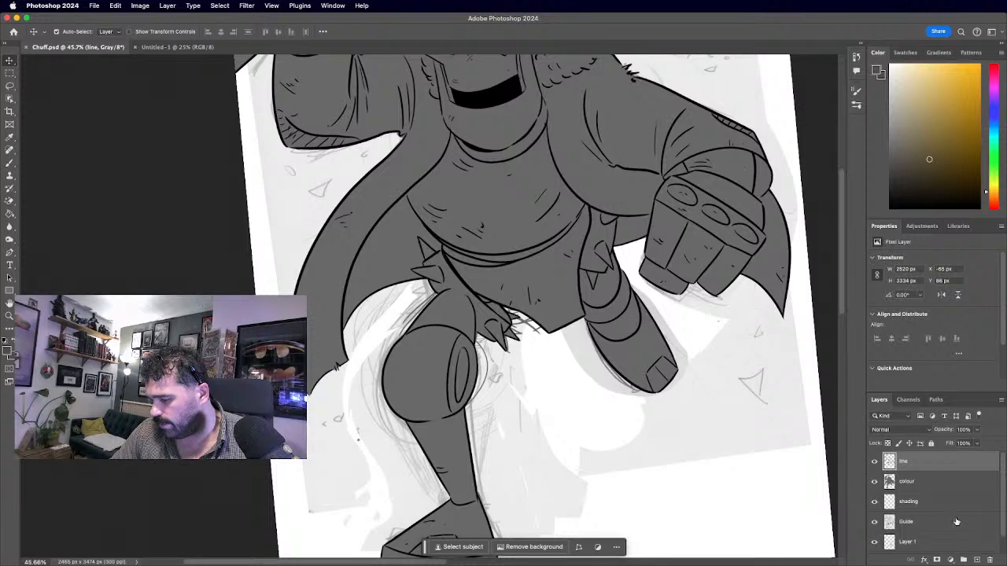
pyautogui.keyDown('shift'); pyautogui.click(957, 522); pyautogui.keyUp('shift')
pyautogui.keyDown('shift'); pyautogui.click(943, 542); pyautogui.keyUp('shift')
pyautogui.scroll(-1, 928, 541)
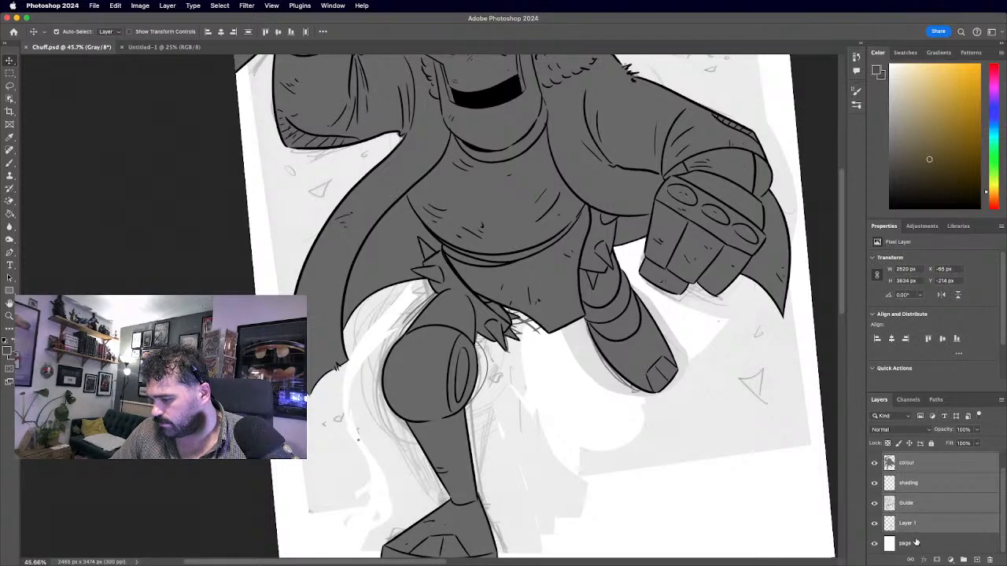
pyautogui.keyDown('shift'); pyautogui.click(916, 541); pyautogui.keyUp('shift')
# Copy the selected layers into the new RGB document, aligned over its canvas, and close Chuff.psd.
pyautogui.moveTo(527, 222); pyautogui.dragTo(343, 155)
pyautogui.moveTo(417, 236); pyautogui.dragTo(412, 260)
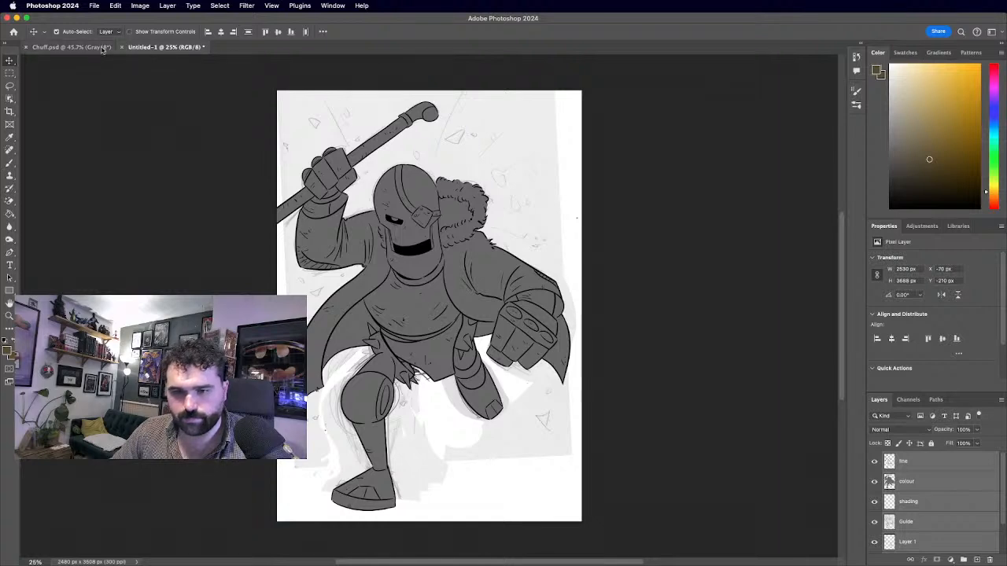
pyautogui.click(73, 49)
pyautogui.click(27, 47)
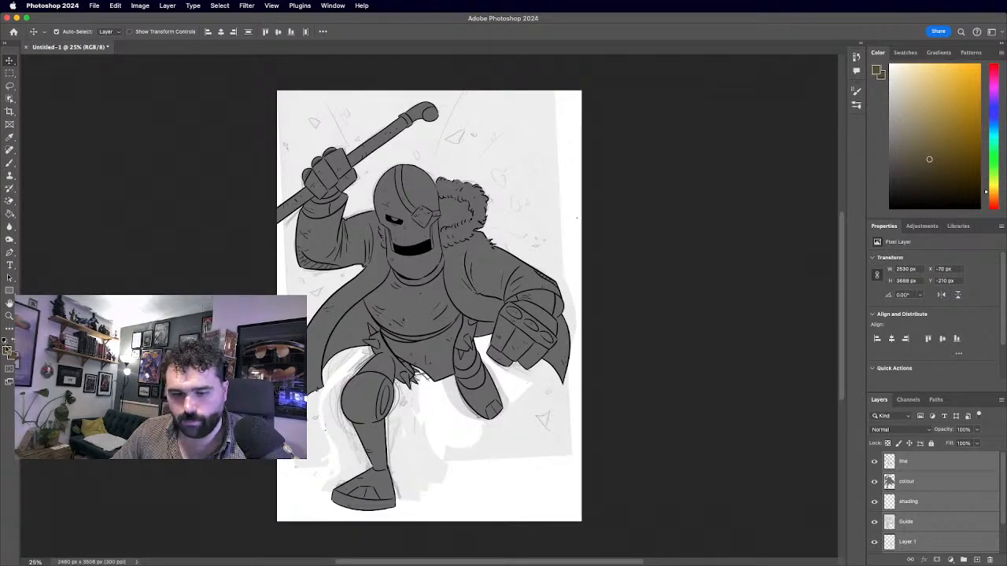
# Set the foreground colour to the dark olive green 4e5133.
pyautogui.click(7, 350)
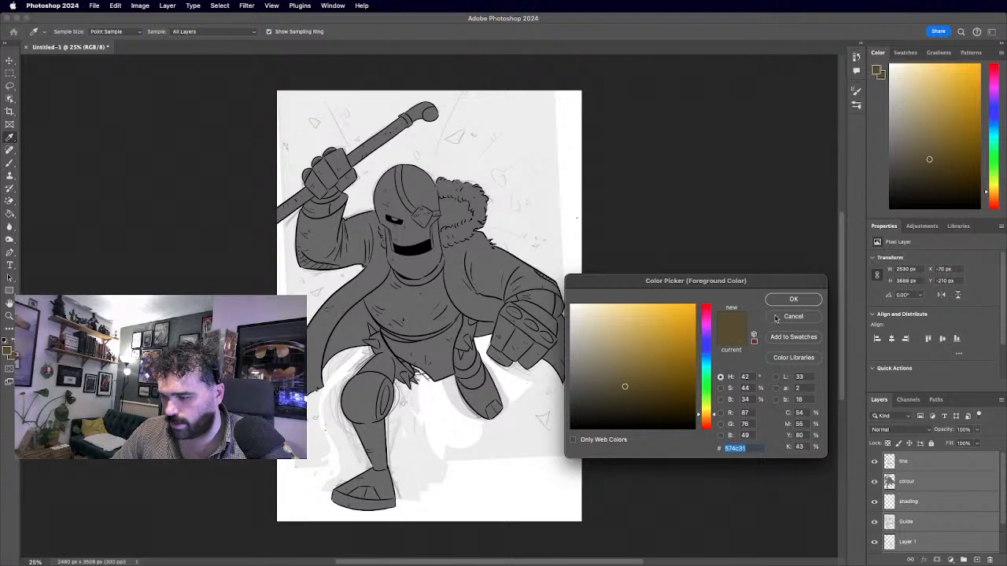
pyautogui.moveTo(713, 414); pyautogui.dragTo(714, 409)
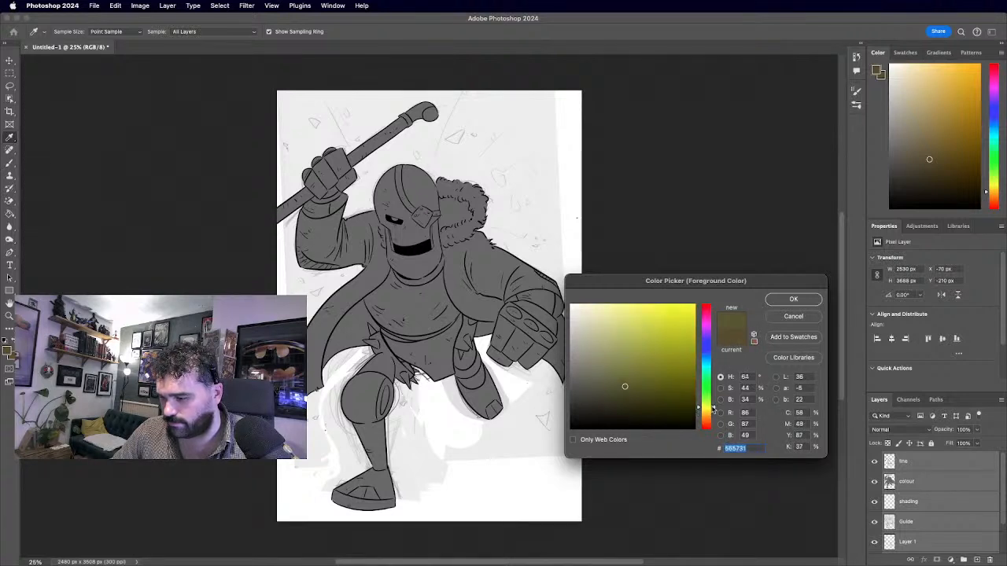
pyautogui.moveTo(623, 385); pyautogui.dragTo(615, 389)
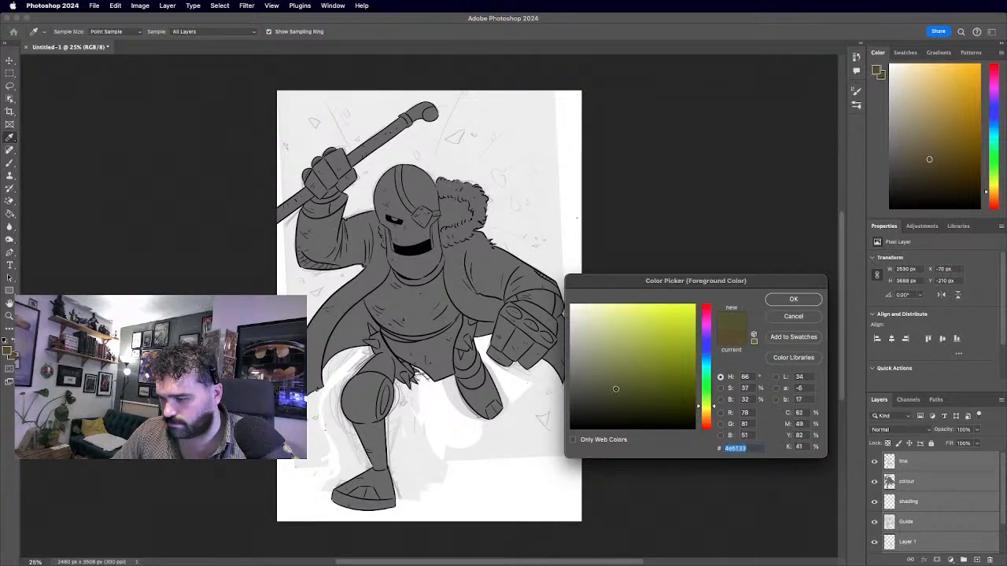
pyautogui.click(793, 299)
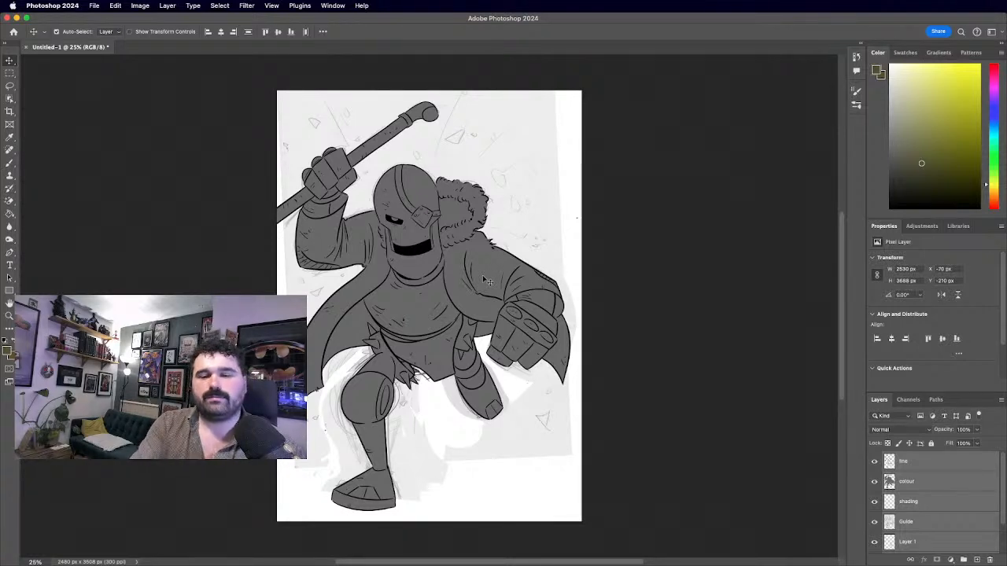
# Set the Kyle's Inkbox - Sexy Sumi-E brush size to 70 px for painting the flat colours.
pyautogui.click(11, 163)
pyautogui.scroll(5, 425, 347)
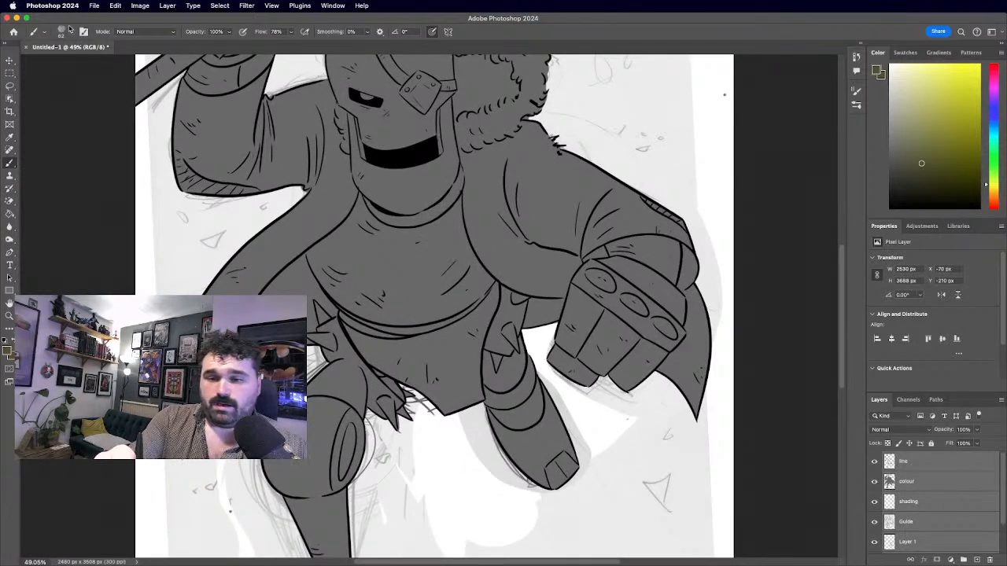
pyautogui.click(69, 35)
pyautogui.moveTo(74, 63); pyautogui.dragTo(76, 63)
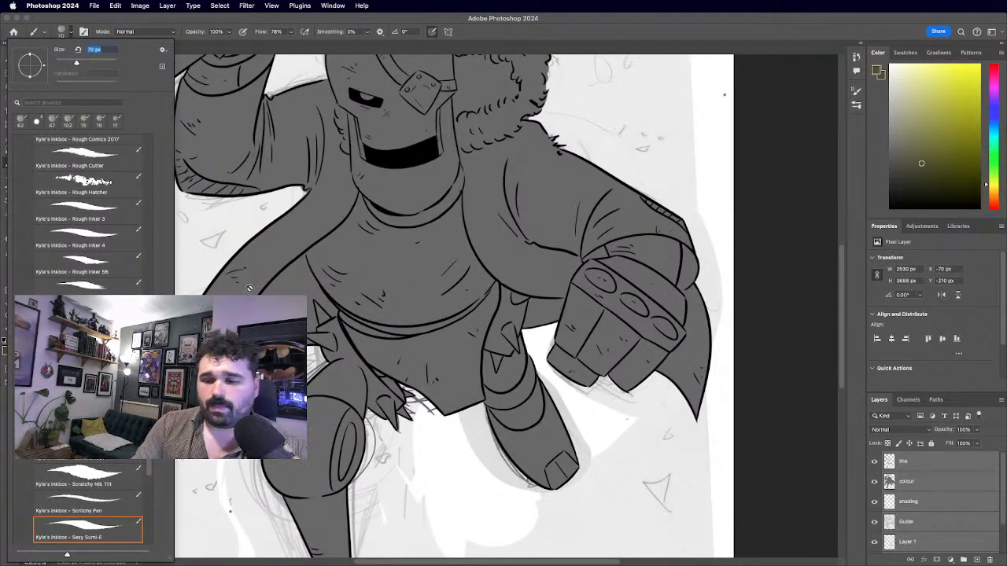
# On the colour layer, paint olive over the coat front and lining below the raised arm.
pyautogui.click(930, 481)
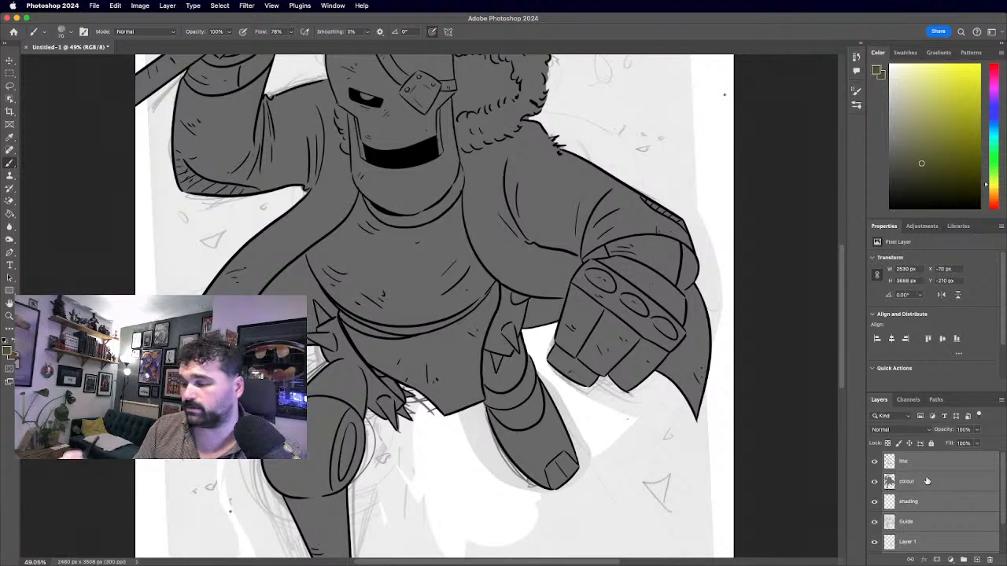
pyautogui.click(939, 488)
pyautogui.moveTo(315, 210)
pyautogui.mouseDown()
pyautogui.moveTo(275, 245)
pyautogui.moveTo(306, 229)
pyautogui.moveTo(234, 269)
pyautogui.mouseUp()
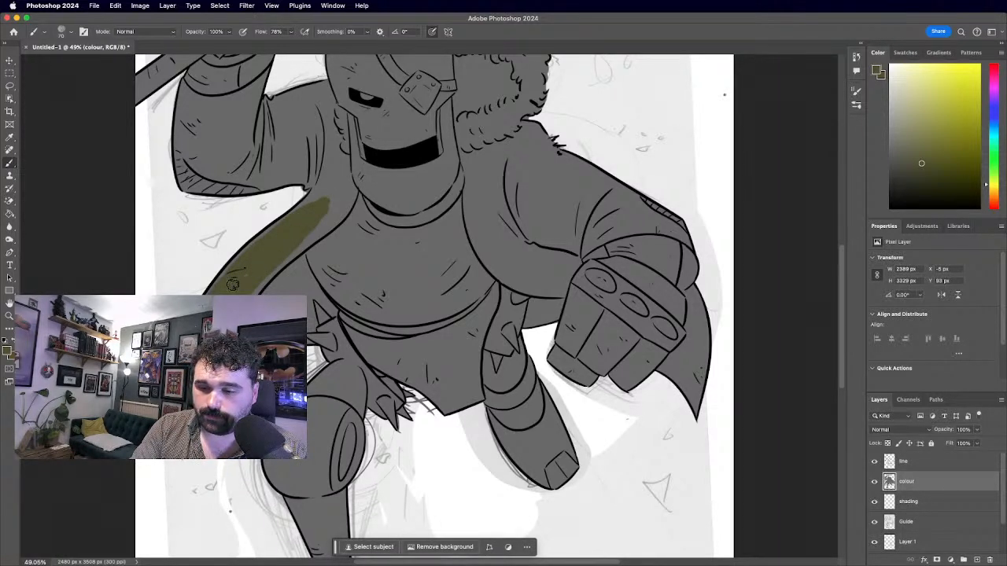
pyautogui.moveTo(246, 288)
pyautogui.mouseDown()
pyautogui.moveTo(287, 285)
pyautogui.moveTo(293, 272)
pyautogui.moveTo(310, 293)
pyautogui.moveTo(313, 325)
pyautogui.mouseUp()
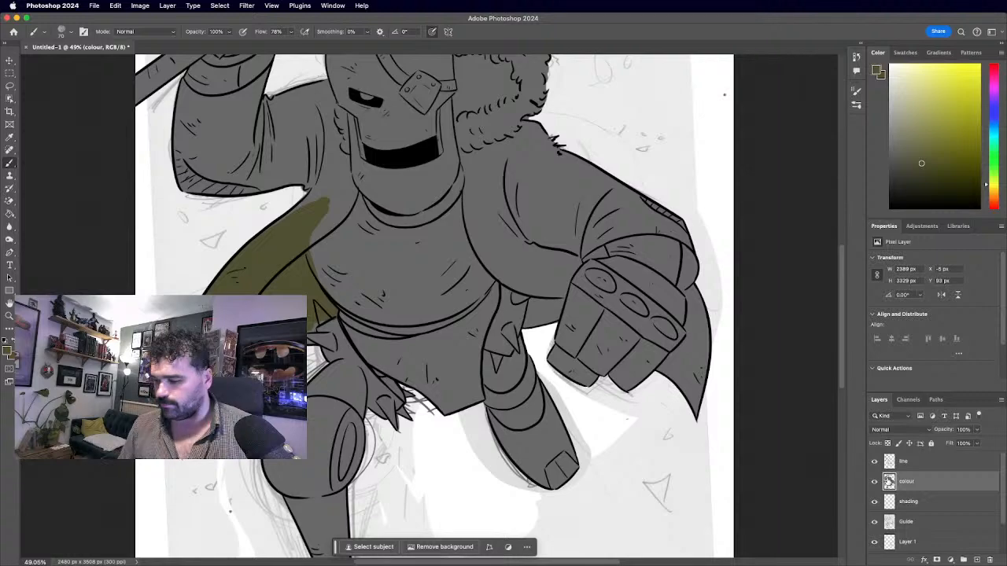
# Load the colour layer's silhouette as a selection and paint the coat's shoulder and raised sleeve olive.
pyautogui.keyDown('super'); pyautogui.click(891, 485); pyautogui.keyUp('super')
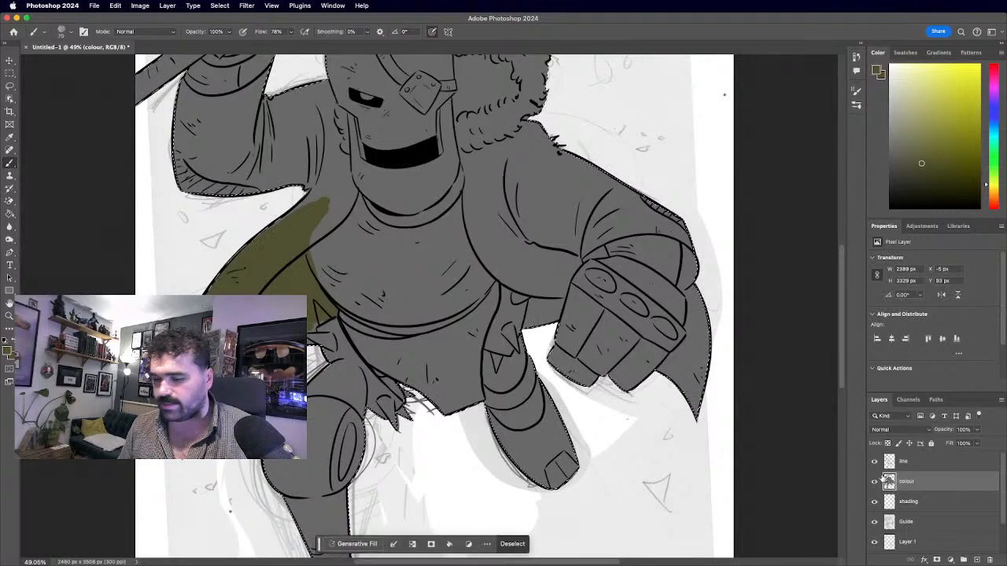
pyautogui.scroll(-5, 430, 305)
pyautogui.scroll(6, 429, 305)
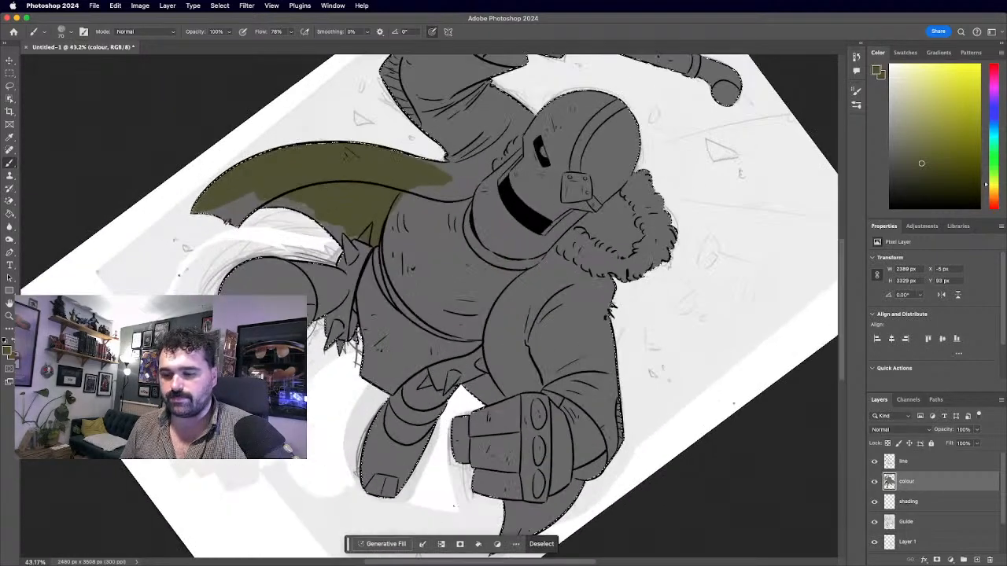
pyautogui.moveTo(417, 220)
pyautogui.mouseDown()
pyautogui.moveTo(429, 283)
pyautogui.moveTo(405, 236)
pyautogui.moveTo(394, 264)
pyautogui.moveTo(445, 324)
pyautogui.moveTo(434, 370)
pyautogui.moveTo(407, 361)
pyautogui.moveTo(394, 376)
pyautogui.moveTo(461, 352)
pyautogui.moveTo(488, 288)
pyautogui.moveTo(513, 292)
pyautogui.moveTo(499, 299)
pyautogui.moveTo(523, 279)
pyautogui.mouseUp()
pyautogui.moveTo(505, 236)
pyautogui.mouseDown()
pyautogui.moveTo(490, 243)
pyautogui.moveTo(499, 333)
pyautogui.moveTo(459, 225)
pyautogui.moveTo(469, 330)
pyautogui.moveTo(465, 294)
pyautogui.moveTo(396, 202)
pyautogui.moveTo(394, 168)
pyautogui.moveTo(387, 214)
pyautogui.moveTo(406, 217)
pyautogui.moveTo(414, 139)
pyautogui.moveTo(426, 200)
pyautogui.moveTo(428, 144)
pyautogui.moveTo(384, 280)
pyautogui.mouseUp()
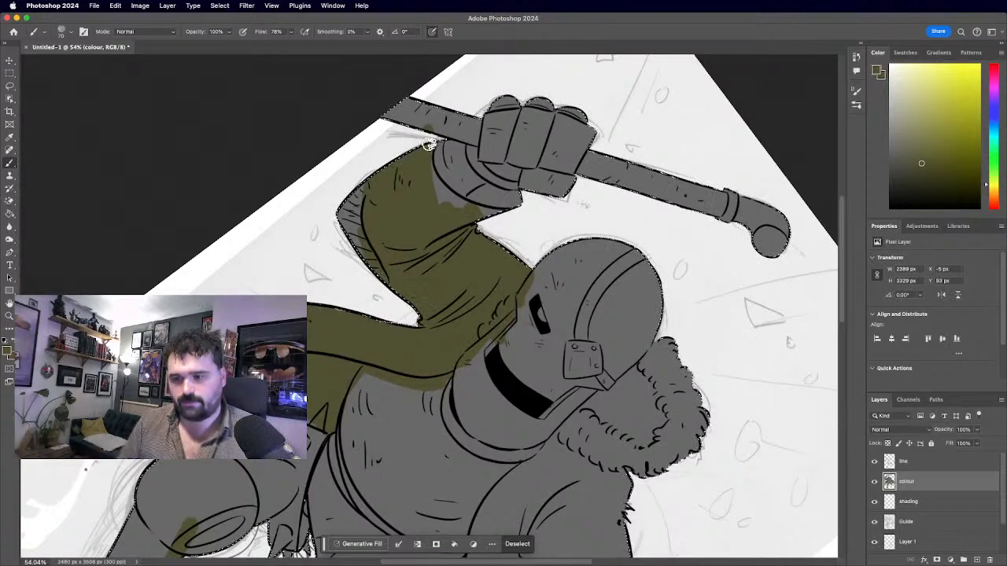
# Fill the remaining grey patches at the end of the coat tail below the raised arm with olive.
pyautogui.press('super+minus')
pyautogui.press('r')
pyautogui.moveTo(331, 259)
pyautogui.mouseDown()
pyautogui.moveTo(331, 449)
pyautogui.moveTo(303, 368)
pyautogui.mouseUp()
pyautogui.scroll(10, 336, 417)
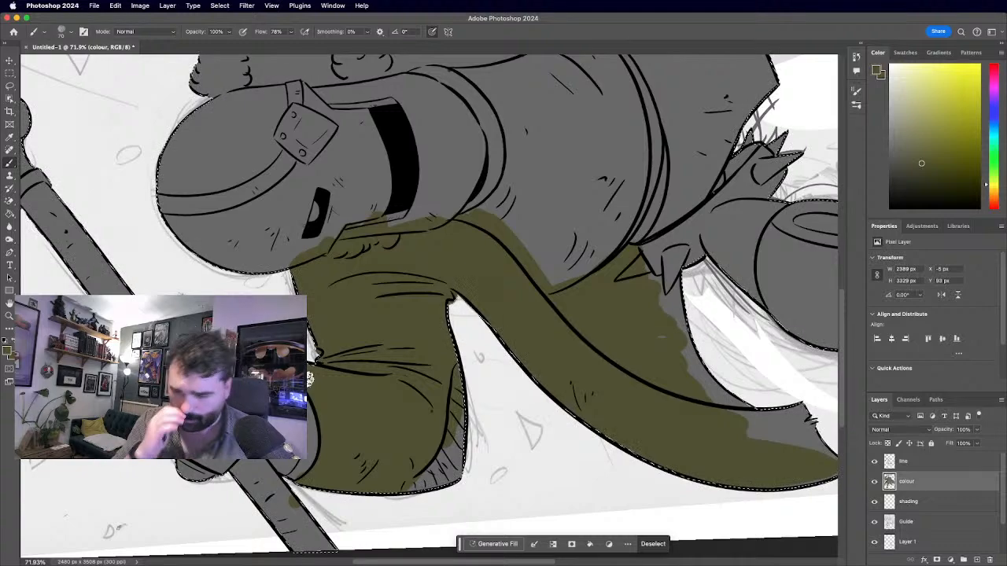
pyautogui.scroll(-5, 358, 410)
pyautogui.scroll(-3, 430, 304)
pyautogui.press('r')
pyautogui.moveTo(394, 480); pyautogui.dragTo(212, 259)
pyautogui.scroll(4, 430, 304)
pyautogui.moveTo(338, 391)
pyautogui.mouseDown()
pyautogui.moveTo(357, 347)
pyautogui.moveTo(339, 366)
pyautogui.moveTo(314, 366)
pyautogui.moveTo(307, 405)
pyautogui.mouseUp()
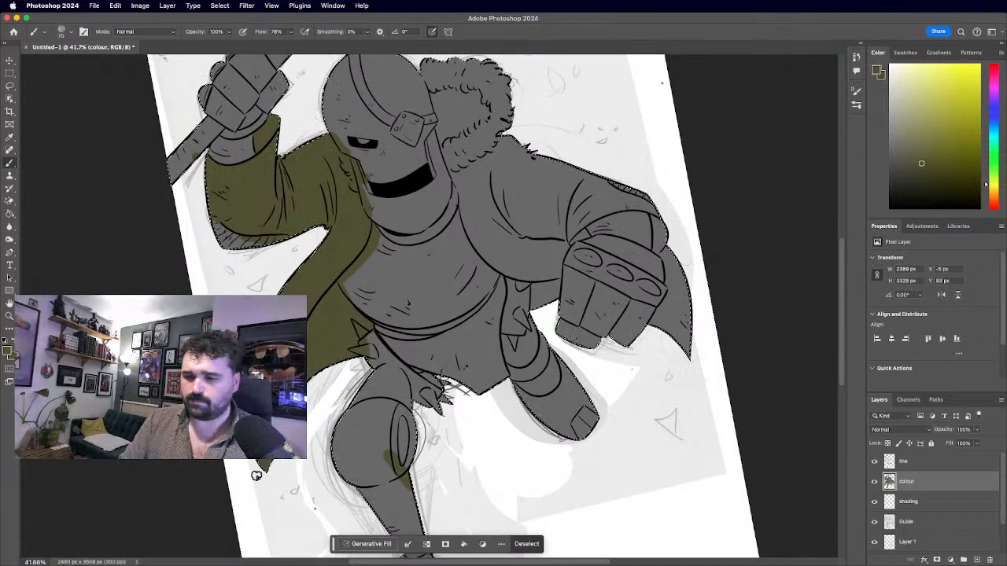
# Paint the other coat front, from the fur collar down across the shoulder and upper sleeve, olive.
pyautogui.scroll(-3, 254, 468)
pyautogui.press('r')
pyautogui.moveTo(254, 468); pyautogui.dragTo(299, 331)
pyautogui.scroll(3, 299, 330)
pyautogui.moveTo(442, 114)
pyautogui.mouseDown()
pyautogui.moveTo(431, 193)
pyautogui.moveTo(418, 126)
pyautogui.mouseUp()
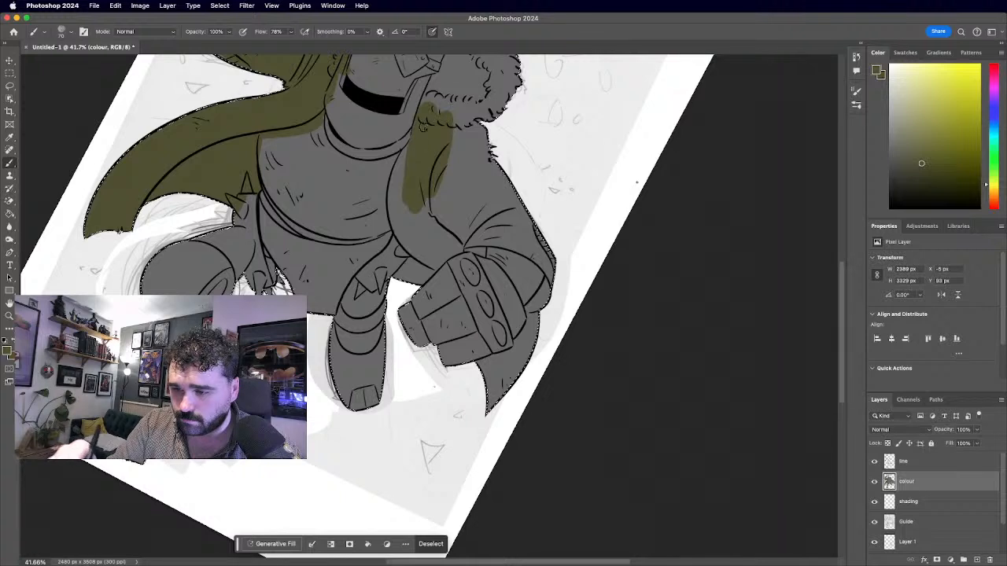
pyautogui.moveTo(397, 186)
pyautogui.mouseDown()
pyautogui.moveTo(407, 160)
pyautogui.moveTo(408, 210)
pyautogui.mouseUp()
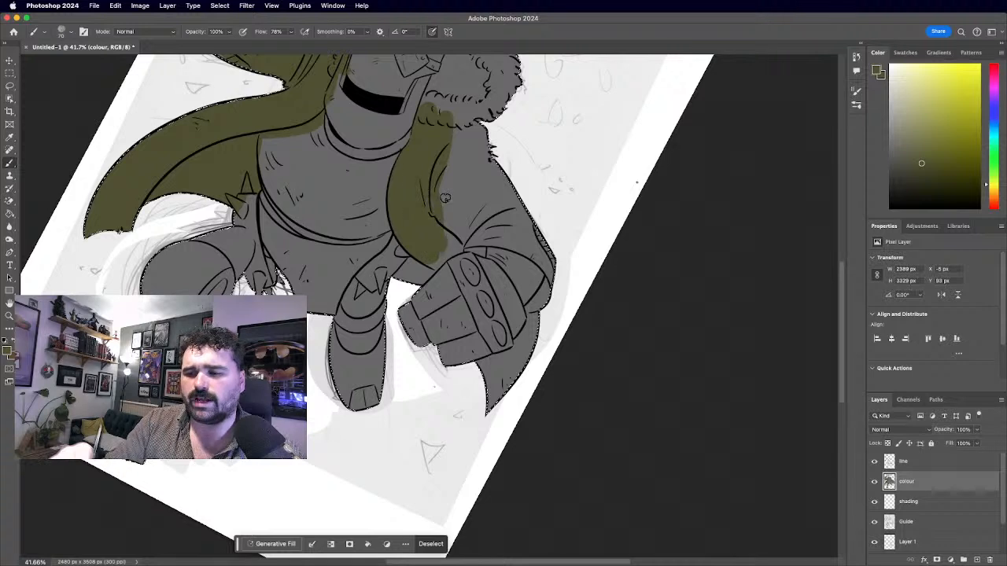
pyautogui.moveTo(446, 125)
pyautogui.mouseDown()
pyautogui.moveTo(449, 240)
pyautogui.moveTo(491, 124)
pyautogui.moveTo(452, 191)
pyautogui.moveTo(442, 230)
pyautogui.moveTo(497, 180)
pyautogui.mouseUp()
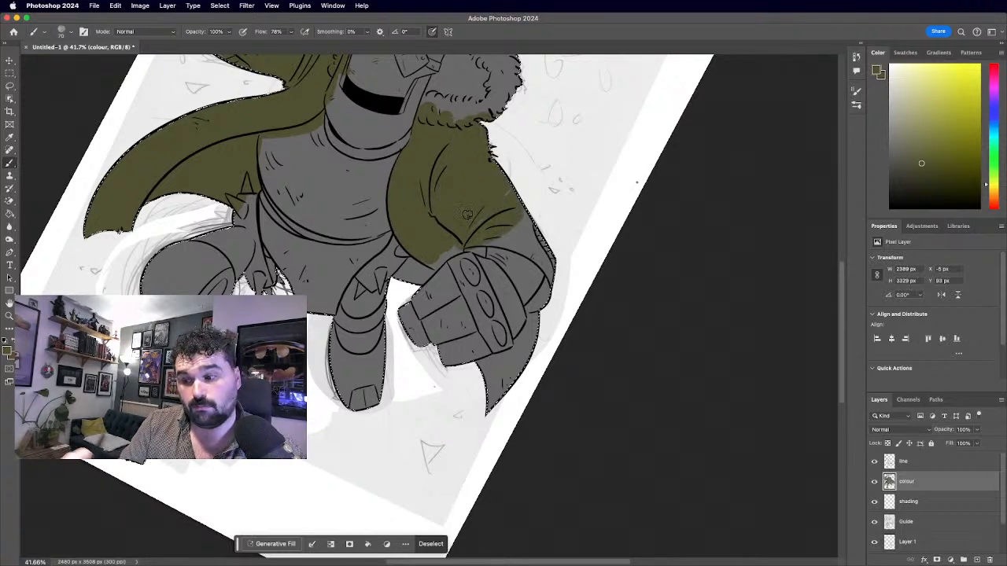
# Extend the olive along the outstretched arm's lower sleeve up to its cuff.
pyautogui.press('z')
pyautogui.moveTo(438, 305); pyautogui.dragTo(330, 291)
pyautogui.press('r')
pyautogui.moveTo(323, 179); pyautogui.dragTo(369, 419)
pyautogui.scroll(5, 427, 306)
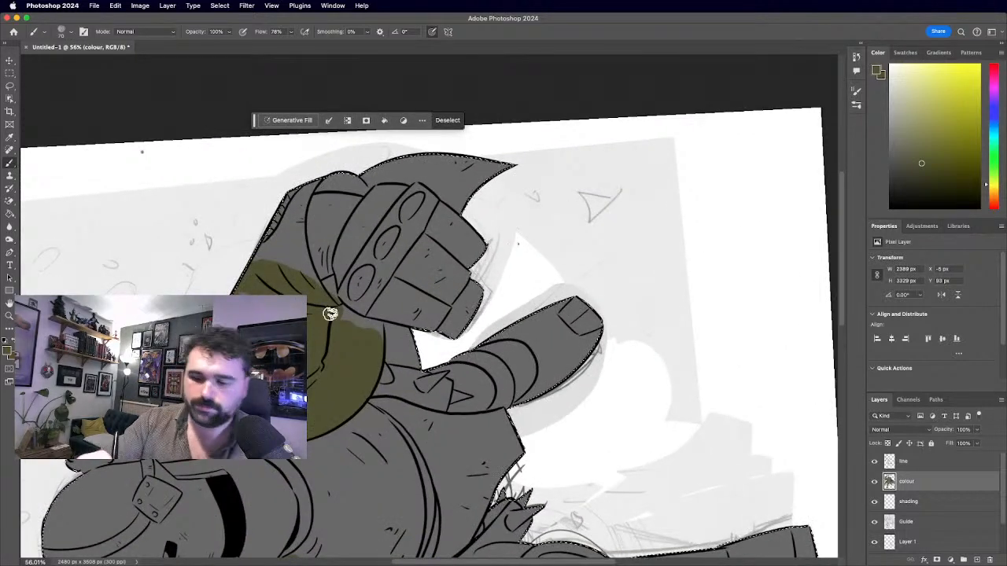
pyautogui.moveTo(310, 267)
pyautogui.mouseDown()
pyautogui.moveTo(288, 212)
pyautogui.moveTo(286, 280)
pyautogui.moveTo(294, 188)
pyautogui.mouseUp()
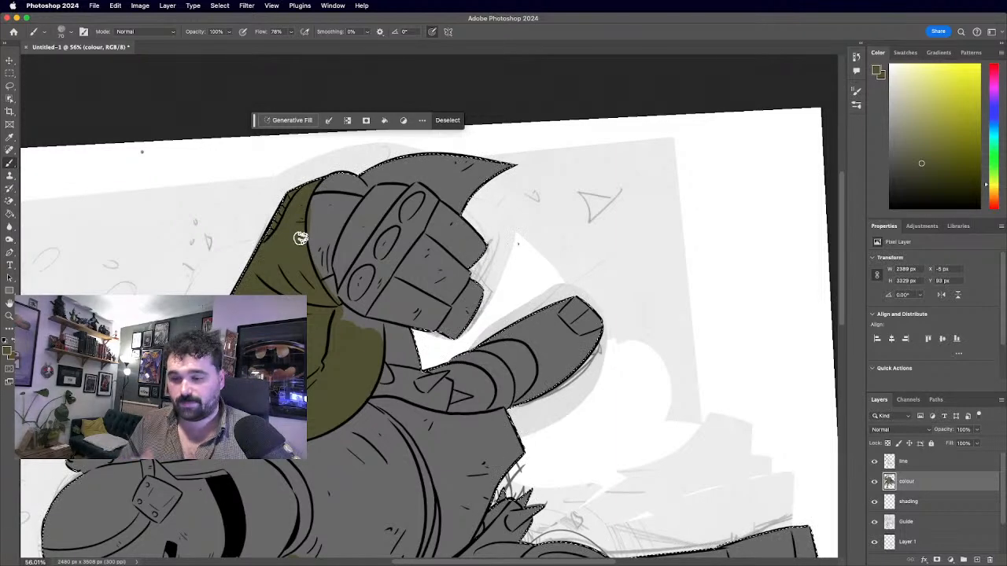
# Paint the sleeve opening's edge and the pointed coat tail behind the lowered fist olive.
pyautogui.scroll(-3, 428, 307)
pyautogui.press('r')
pyautogui.moveTo(299, 238); pyautogui.dragTo(488, 173)
pyautogui.scroll(3, 419, 305)
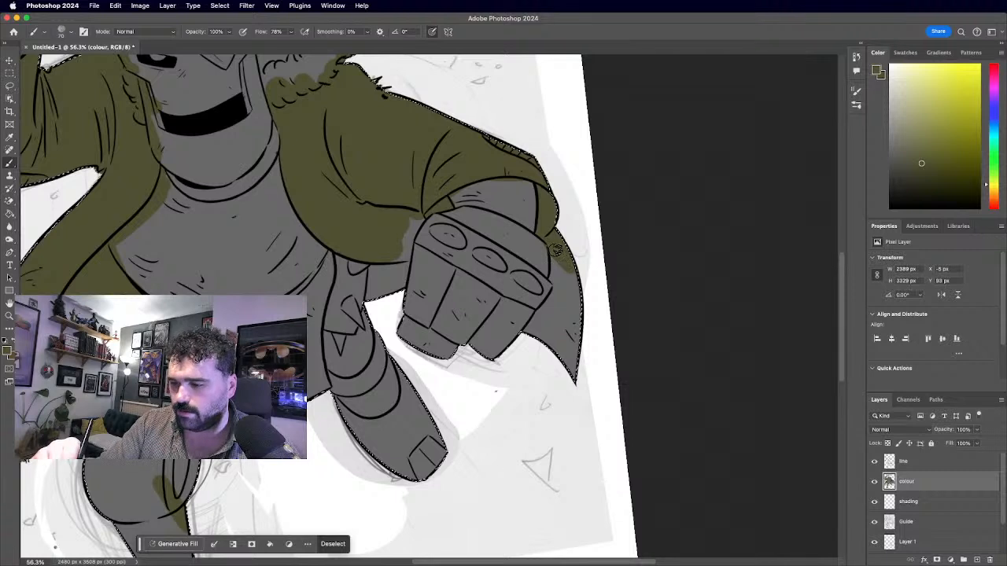
pyautogui.moveTo(554, 224); pyautogui.dragTo(565, 323)
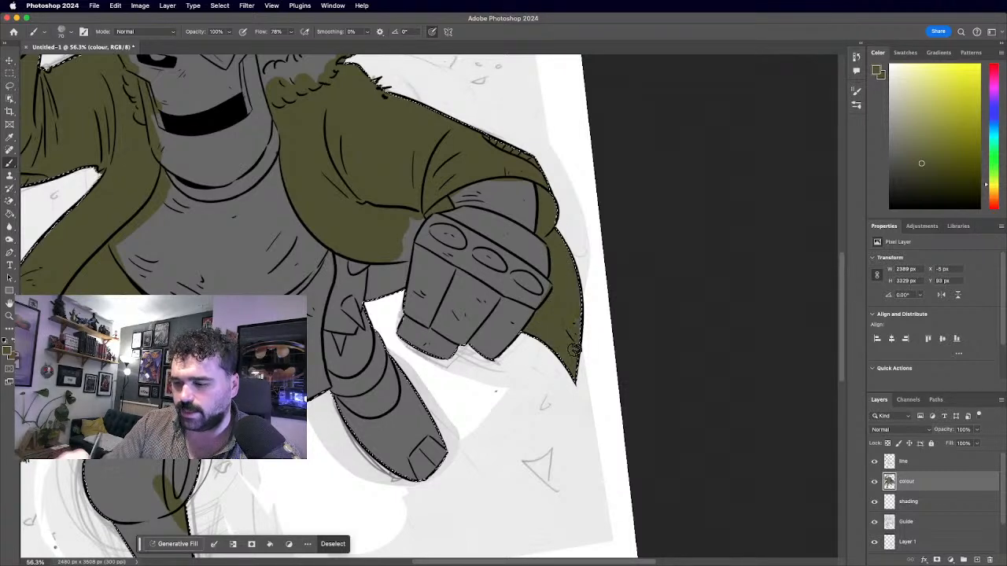
# Fill the leftover grey areas of the coat beside the lowered fist and above the hip with olive.
pyautogui.scroll(-5, 581, 311)
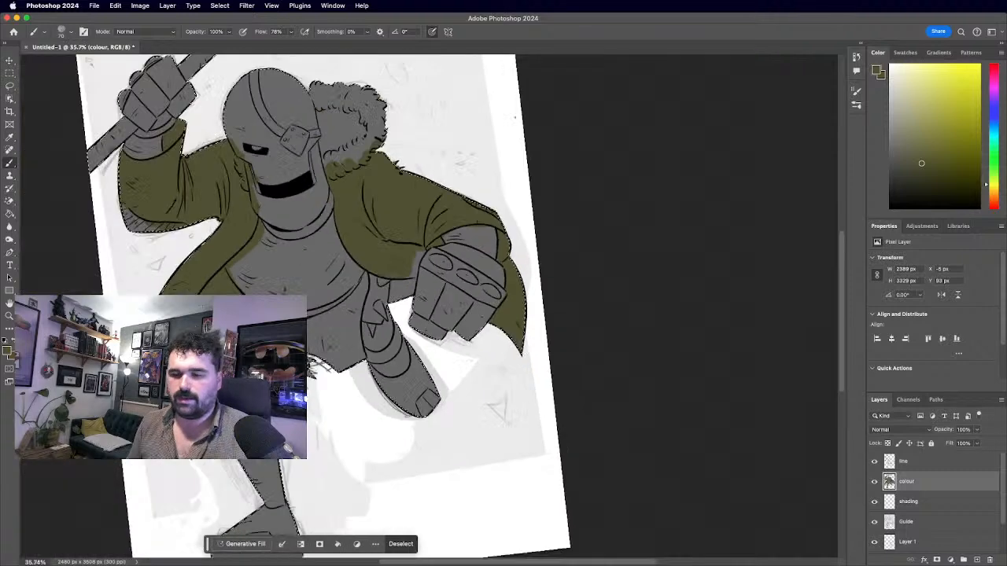
pyautogui.scroll(5, 430, 306)
pyautogui.moveTo(466, 230); pyautogui.dragTo(468, 245)
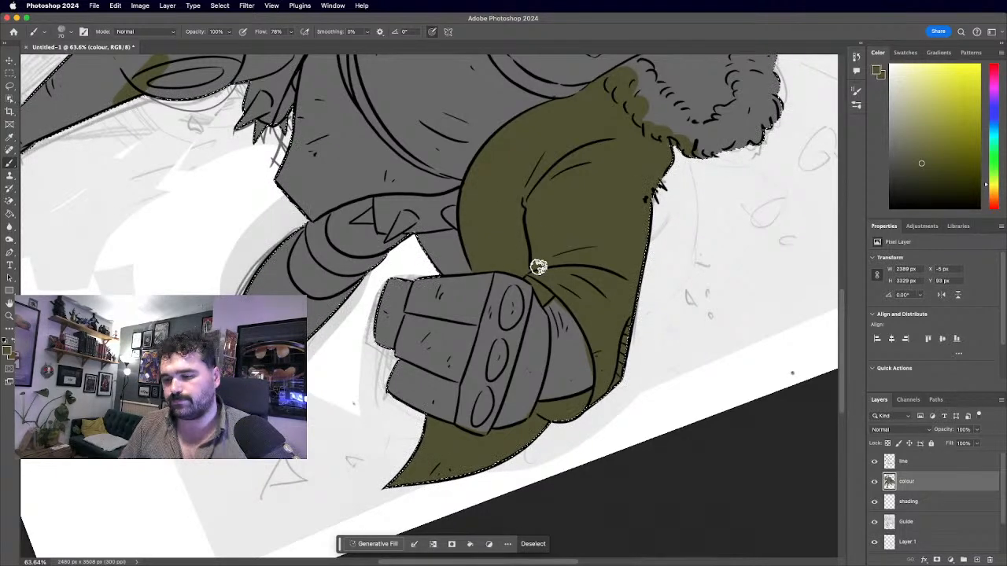
pyautogui.scroll(-5, 539, 267)
pyautogui.scroll(4, 461, 267)
pyautogui.moveTo(373, 321)
pyautogui.mouseDown()
pyautogui.moveTo(384, 298)
pyautogui.moveTo(371, 304)
pyautogui.moveTo(401, 339)
pyautogui.mouseUp()
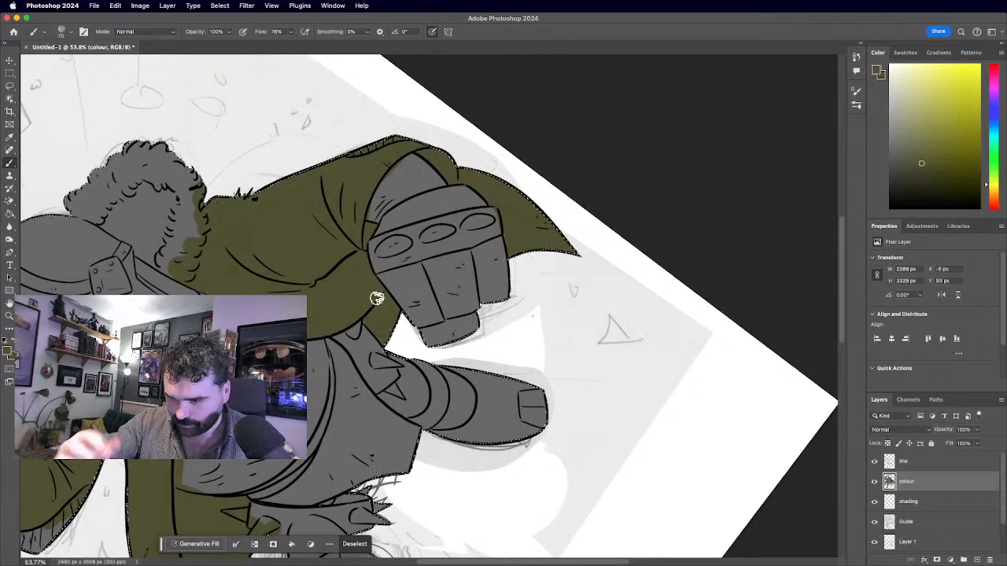
# Paint the inside of the hood and the inner edge of its fur trim beside the head olive.
pyautogui.scroll(-5, 375, 297)
pyautogui.scroll(2, 375, 296)
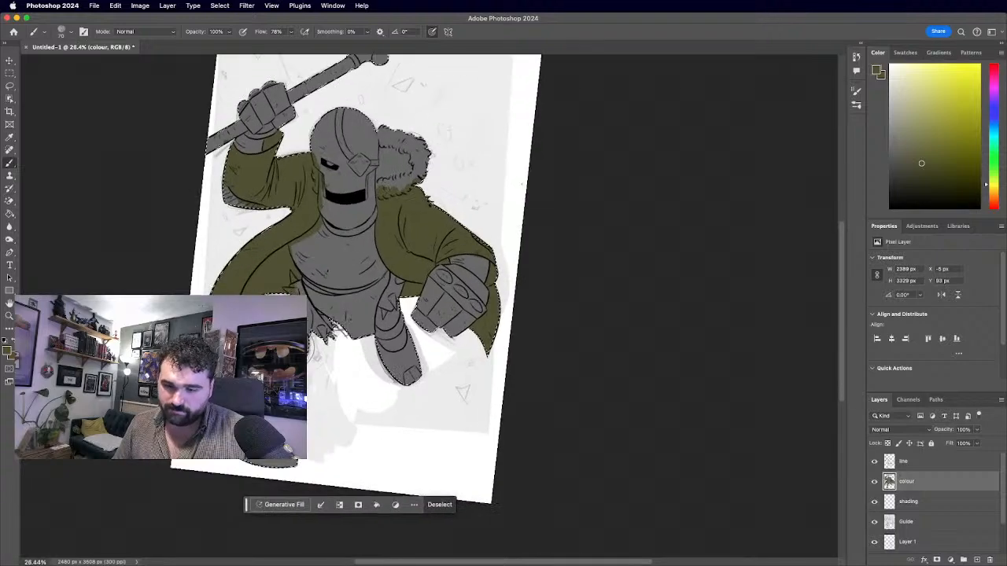
pyautogui.scroll(2, 375, 296)
pyautogui.scroll(4, 425, 315)
pyautogui.scroll(3, 425, 314)
pyautogui.scroll(4, 401, 276)
pyautogui.moveTo(654, 272); pyautogui.dragTo(649, 295)
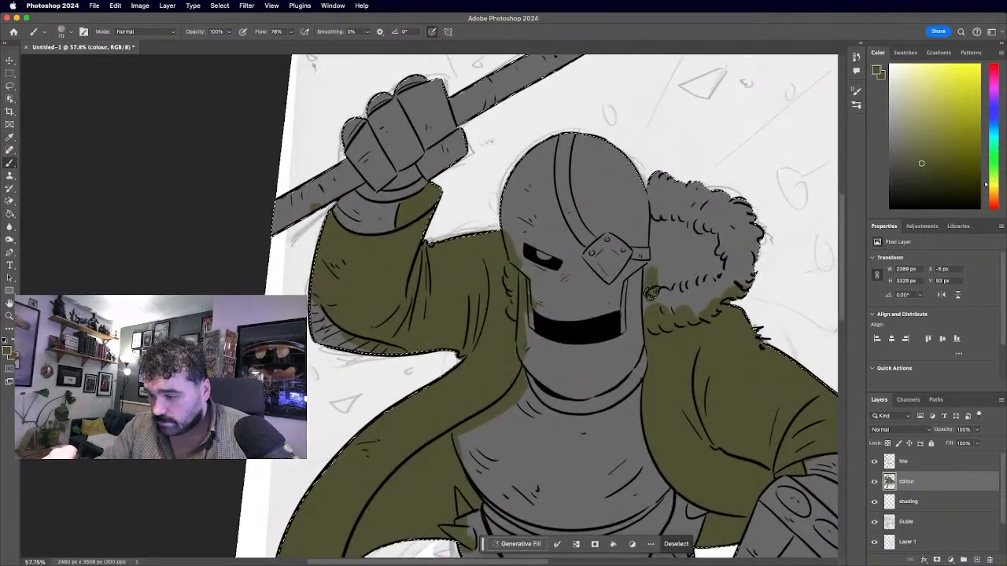
pyautogui.moveTo(657, 238)
pyautogui.mouseDown()
pyautogui.moveTo(666, 302)
pyautogui.moveTo(679, 218)
pyautogui.moveTo(687, 292)
pyautogui.moveTo(697, 233)
pyautogui.moveTo(717, 281)
pyautogui.moveTo(710, 227)
pyautogui.mouseUp()
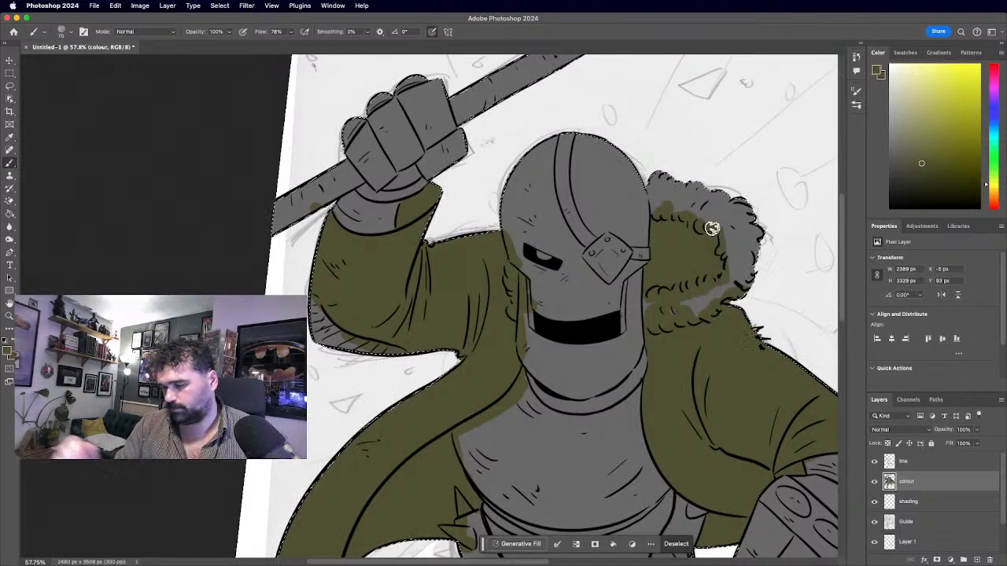
# Sample the body grey and paint over the stray olive patch beside the standing leg's knee.
pyautogui.scroll(-6, 710, 227)
pyautogui.scroll(-4, 476, 348)
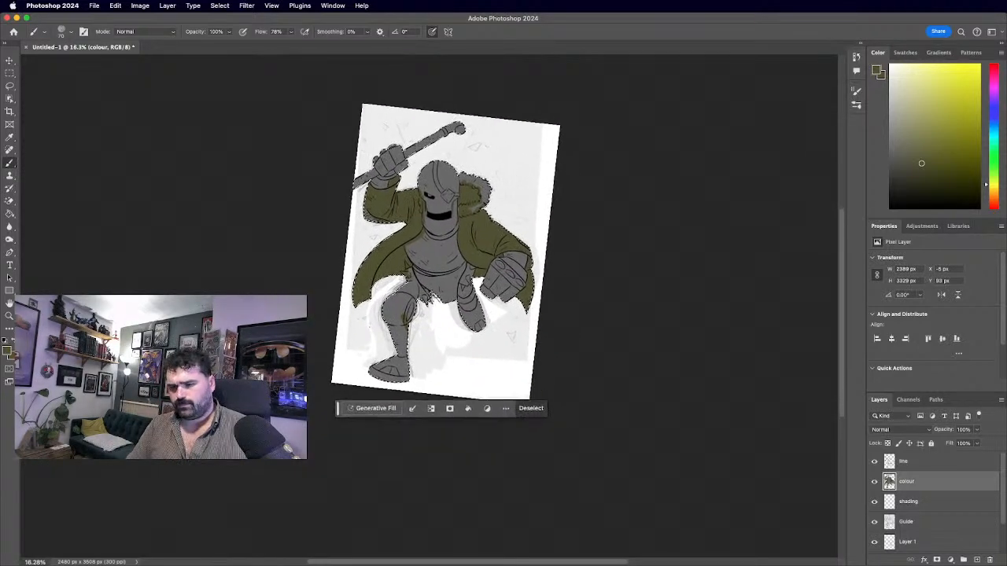
pyautogui.scroll(6, 389, 268)
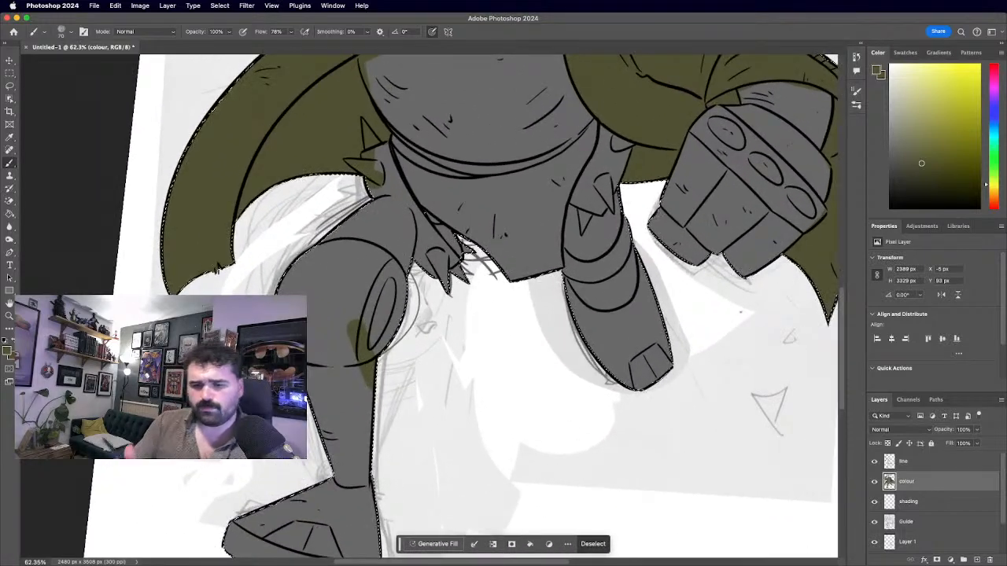
pyautogui.keyDown('alt'); pyautogui.click(354, 264); pyautogui.keyUp('alt')
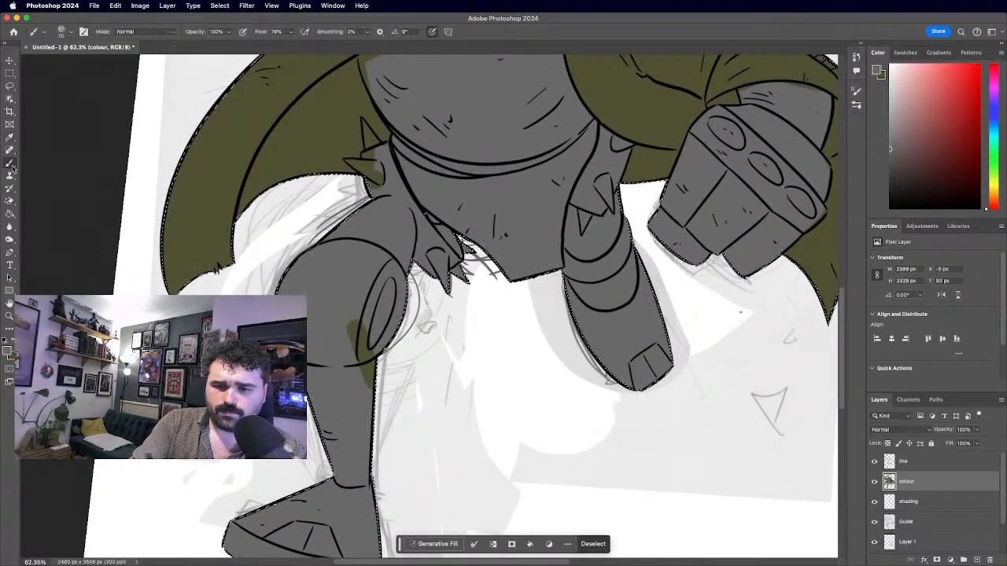
pyautogui.scroll(-6, 375, 364)
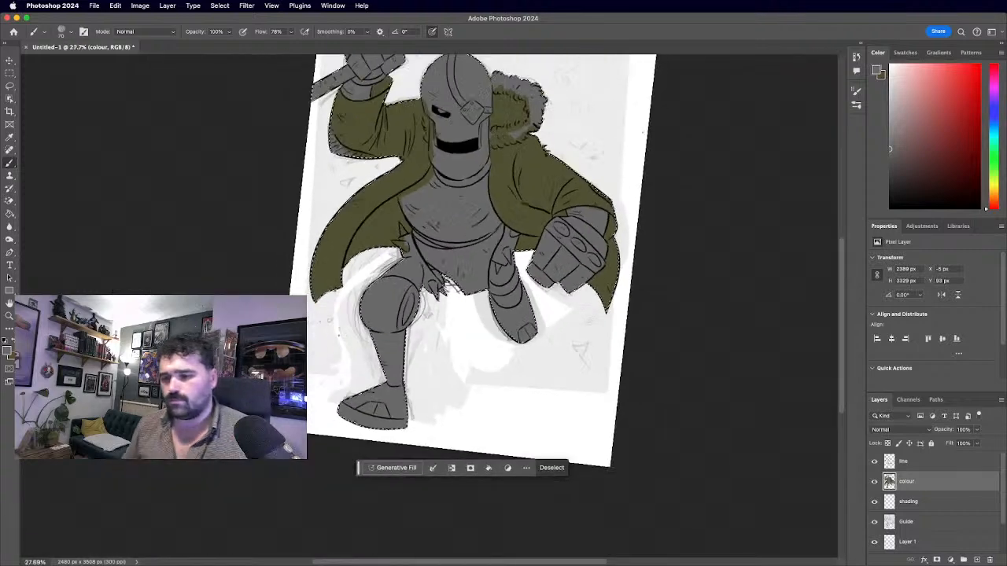
# Switch to the brown background colour and paint the ribbed sleeve linings on the raised arm and the outstretched arm.
pyautogui.scroll(3, 503, 307)
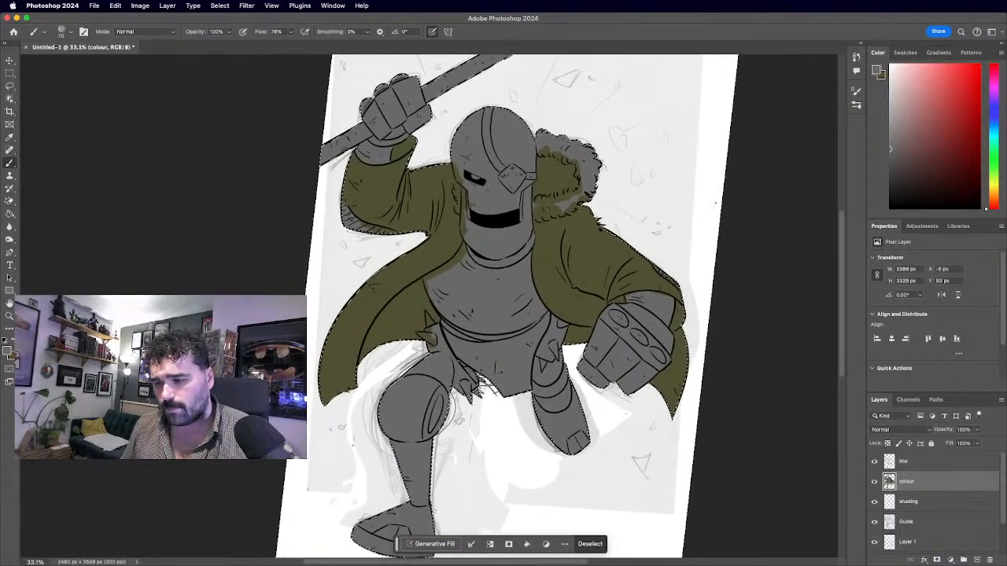
pyautogui.scroll(4, 427, 314)
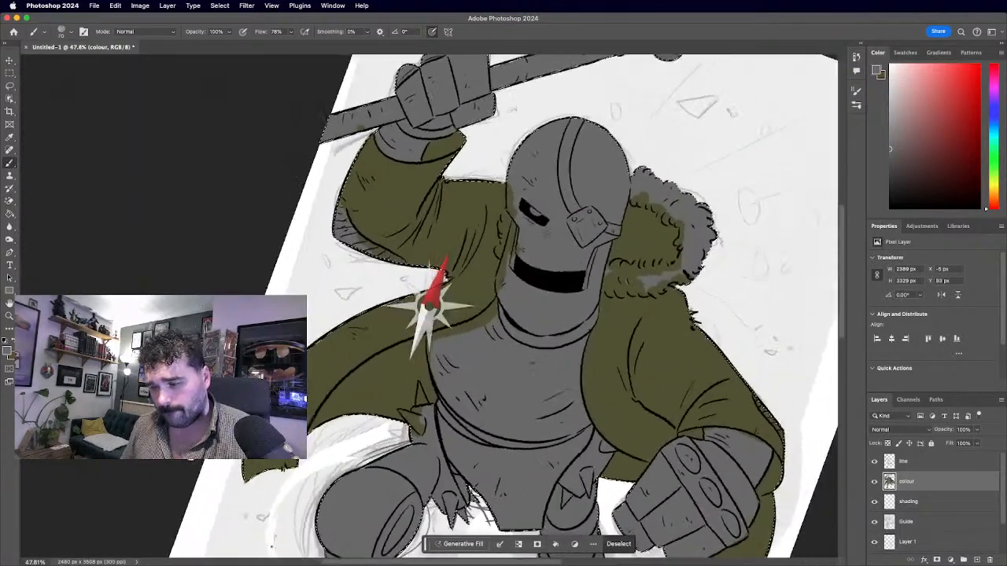
pyautogui.press('x')
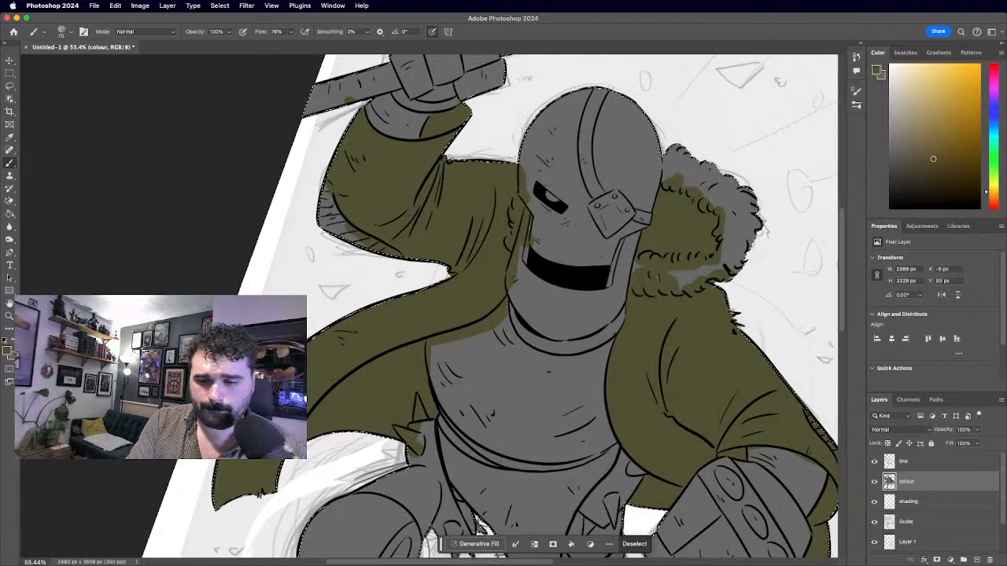
pyautogui.scroll(3, 438, 306)
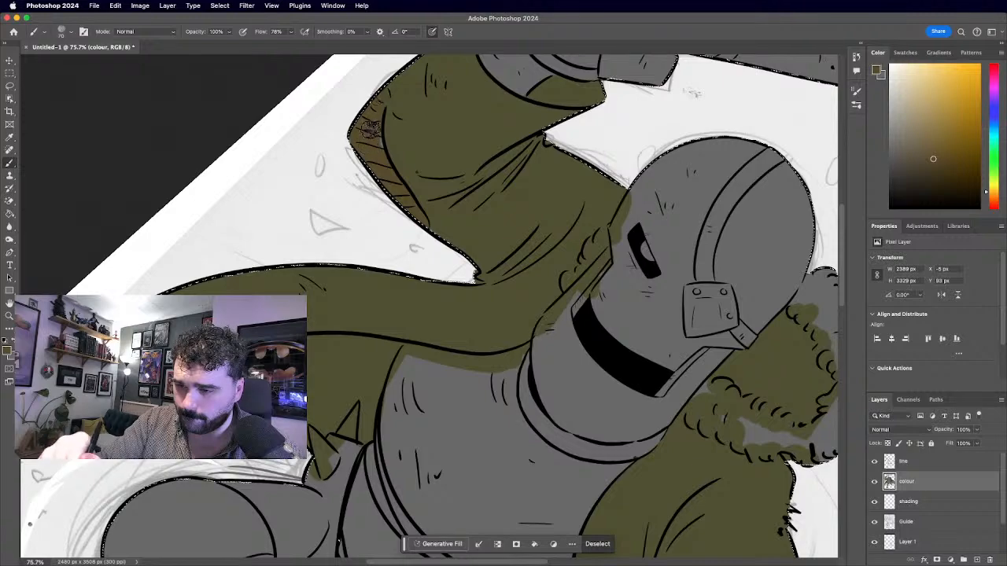
pyautogui.scroll(-3, 372, 146)
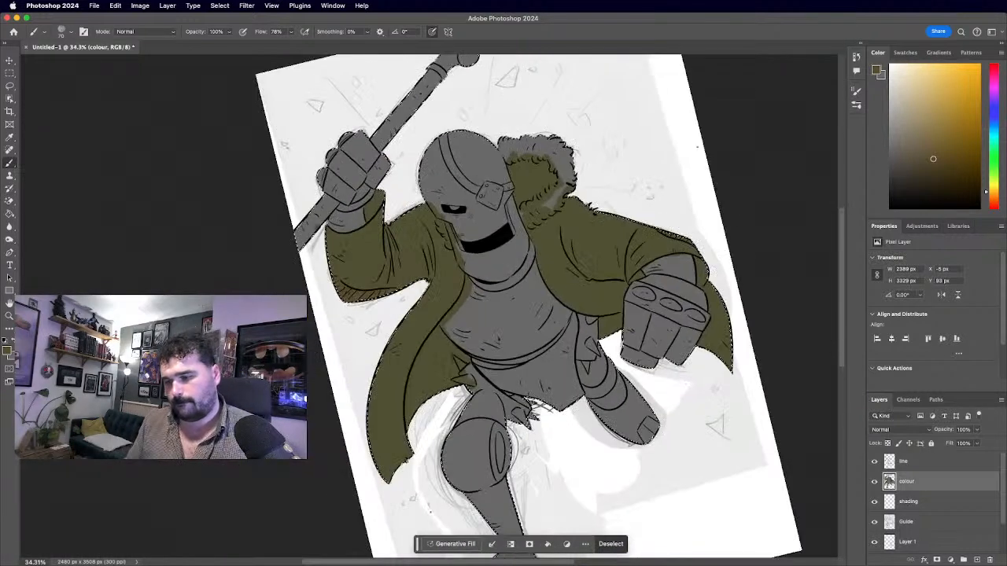
pyautogui.scroll(3, 703, 424)
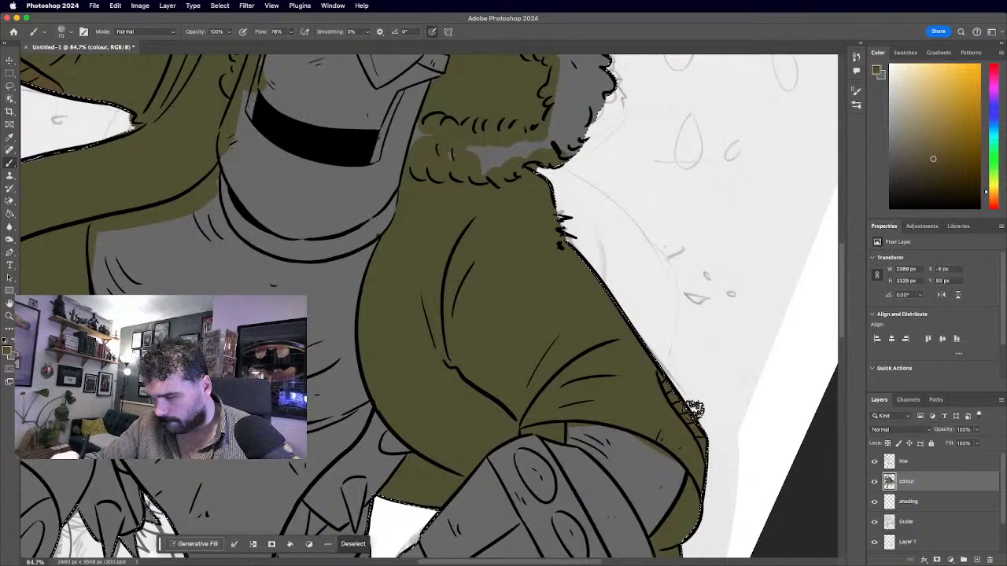
pyautogui.scroll(-5, 714, 444)
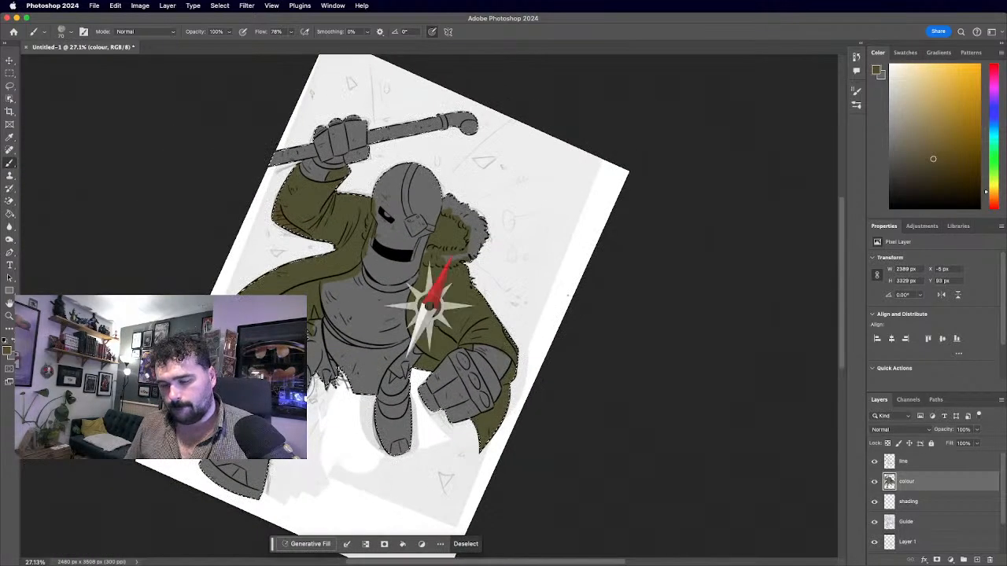
# Set the foreground colour to a deep, saturated red.
pyautogui.scroll(2, 347, 254)
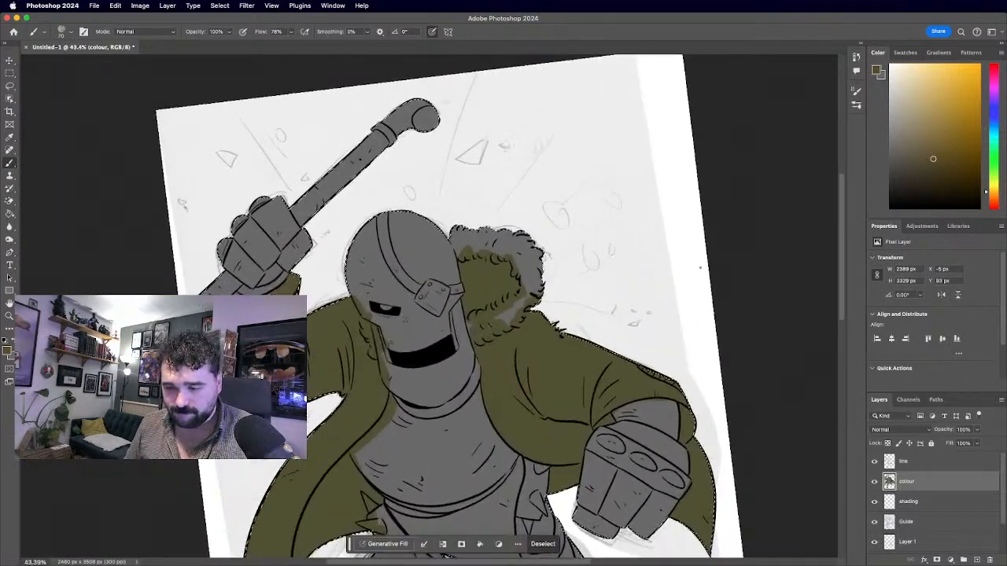
pyautogui.scroll(2, 346, 254)
pyautogui.click(7, 350)
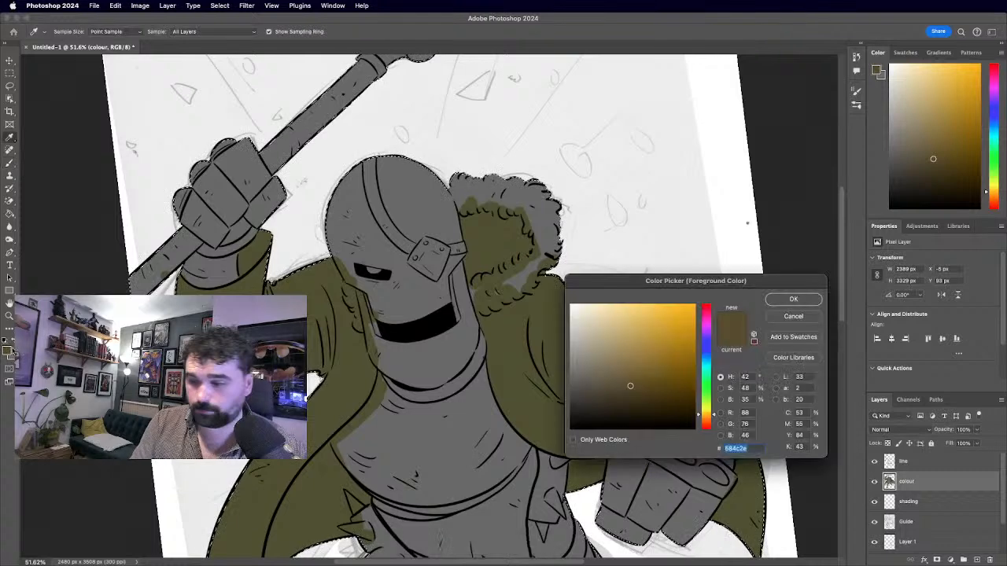
pyautogui.moveTo(706, 330); pyautogui.dragTo(706, 304)
pyautogui.click(663, 370)
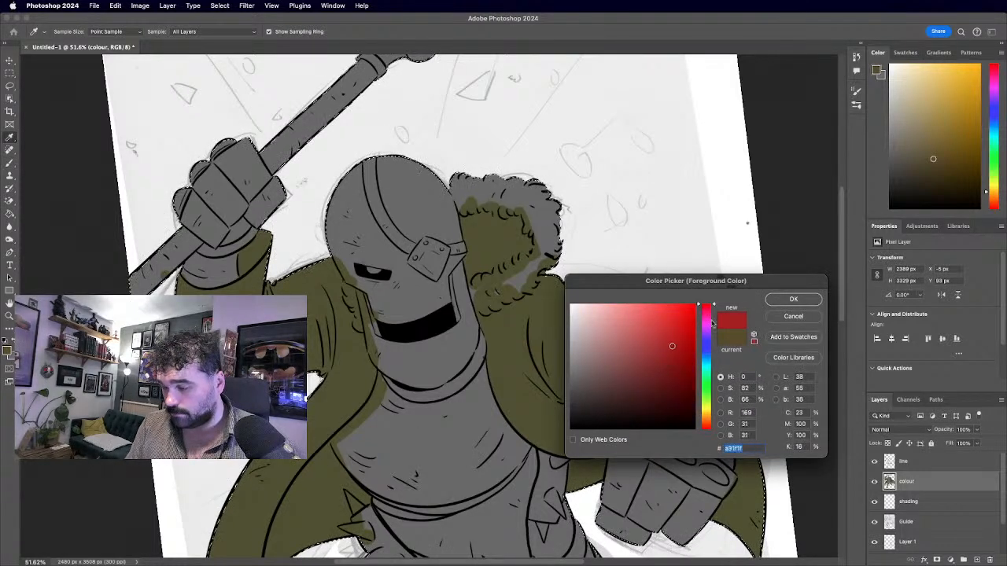
pyautogui.click(689, 351)
pyautogui.click(789, 300)
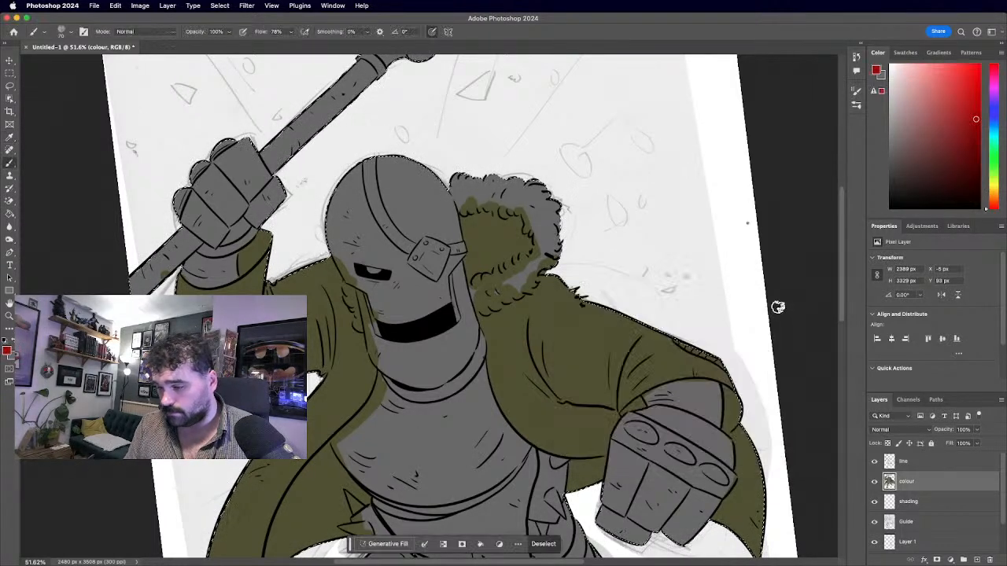
# Paint the pupil inside the robot's black eye slot red.
pyautogui.scroll(1, 431, 307)
pyautogui.press('r')
pyautogui.scroll(5, 432, 307)
pyautogui.moveTo(438, 157); pyautogui.dragTo(448, 183)
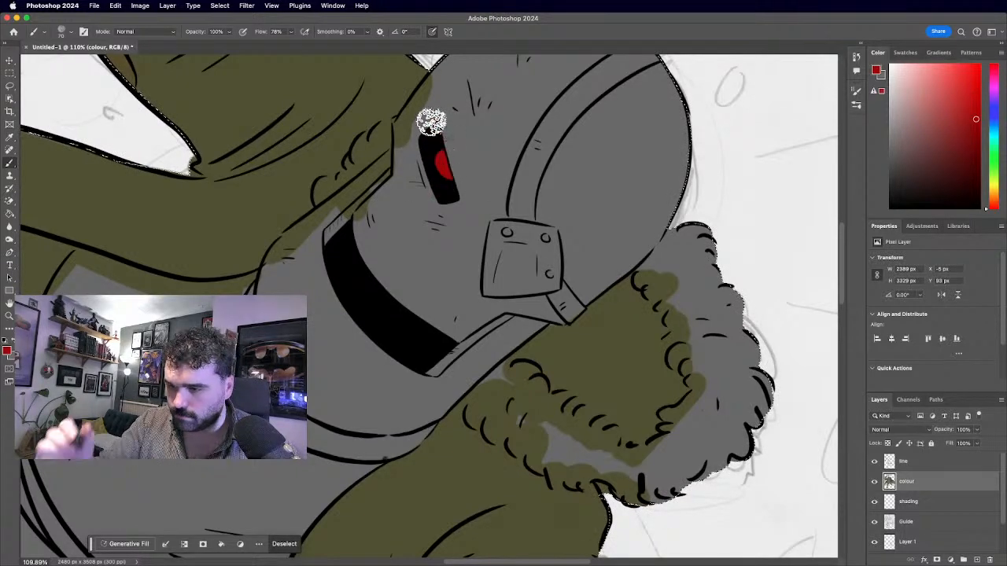
# Sample the head's grey, reduce the brush size to 41 and set the foreground to a slightly darker neutral grey.
pyautogui.scroll(-5, 431, 122)
pyautogui.scroll(4, 431, 122)
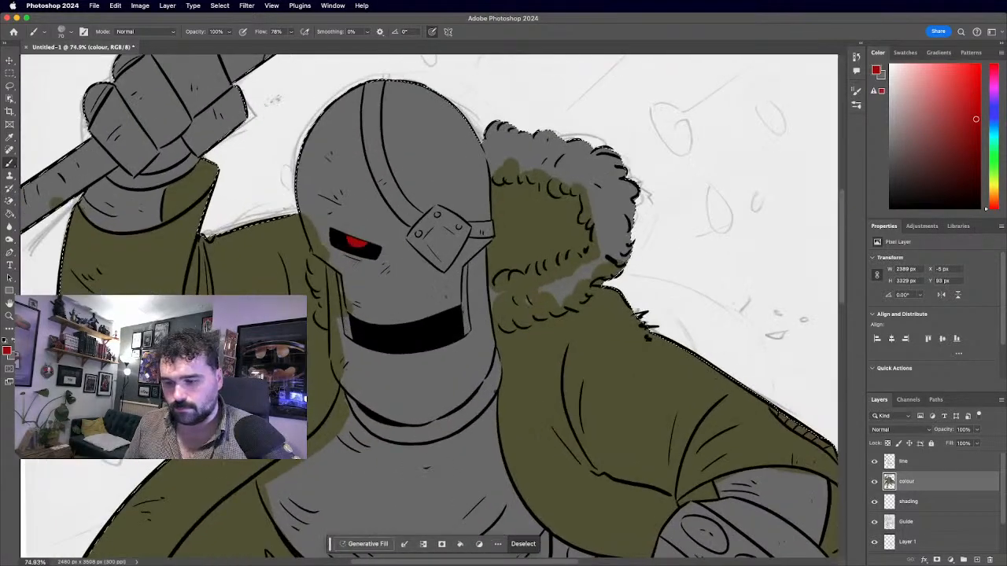
pyautogui.click(10, 138)
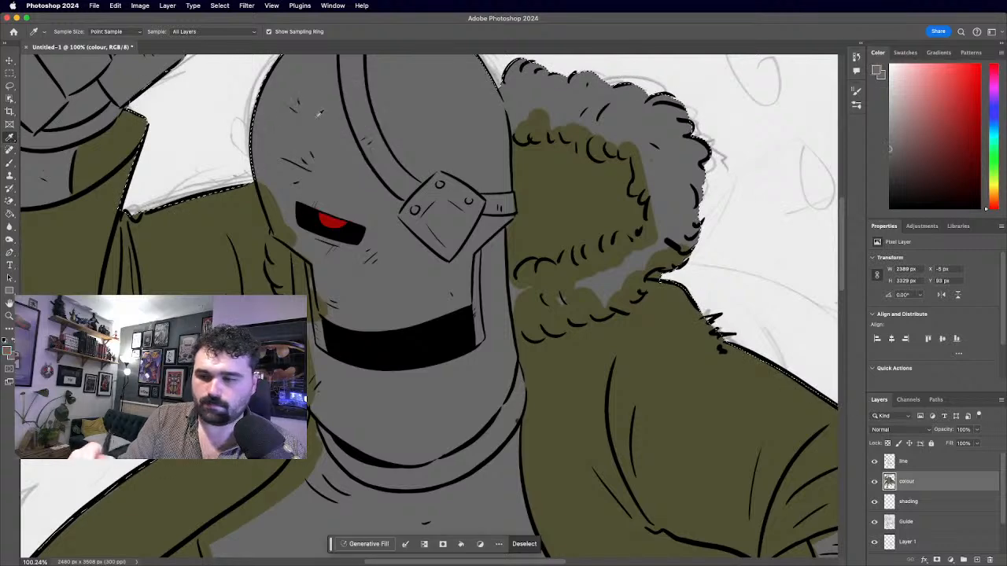
pyautogui.click(10, 164)
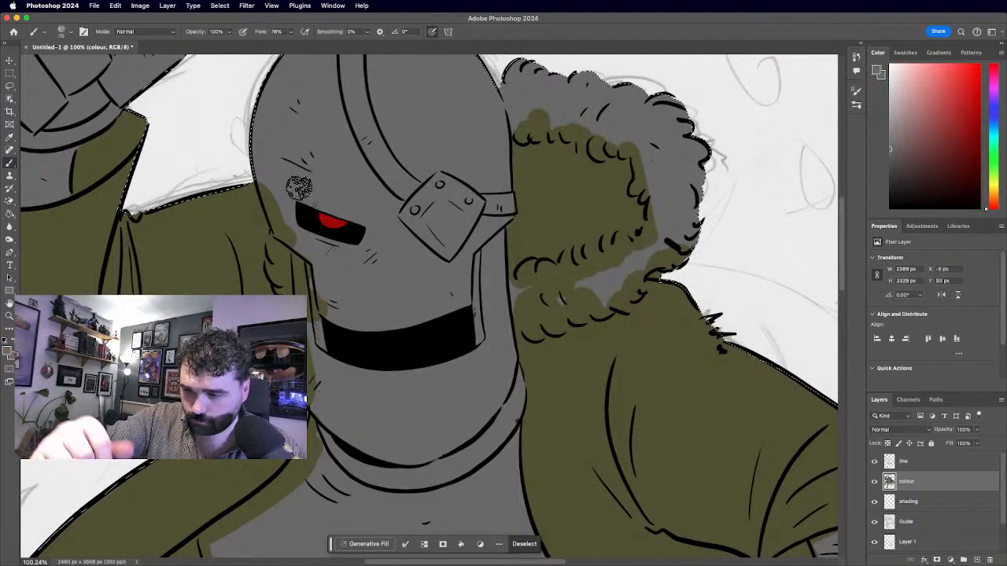
pyautogui.click(71, 34)
pyautogui.click(72, 32)
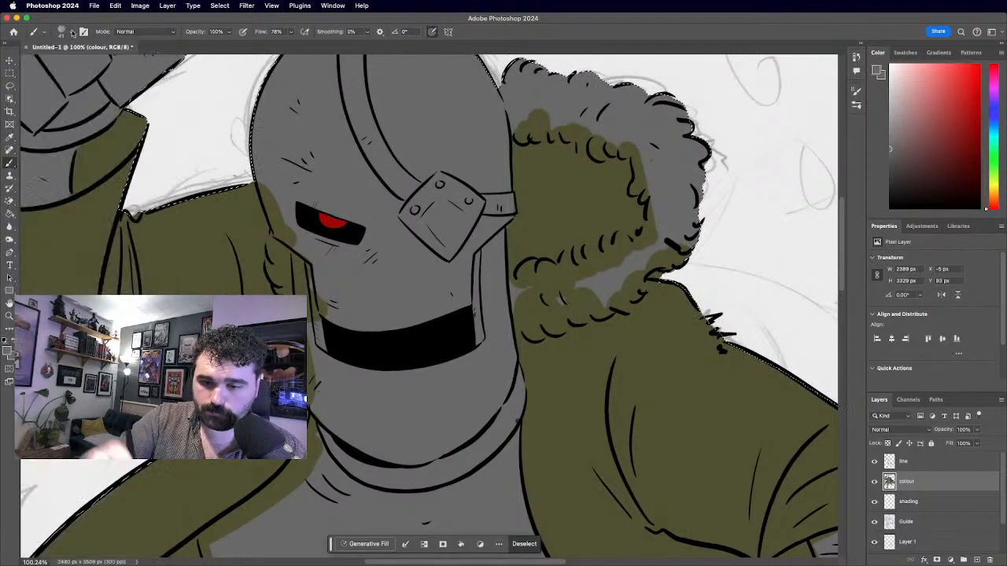
pyautogui.click(9, 138)
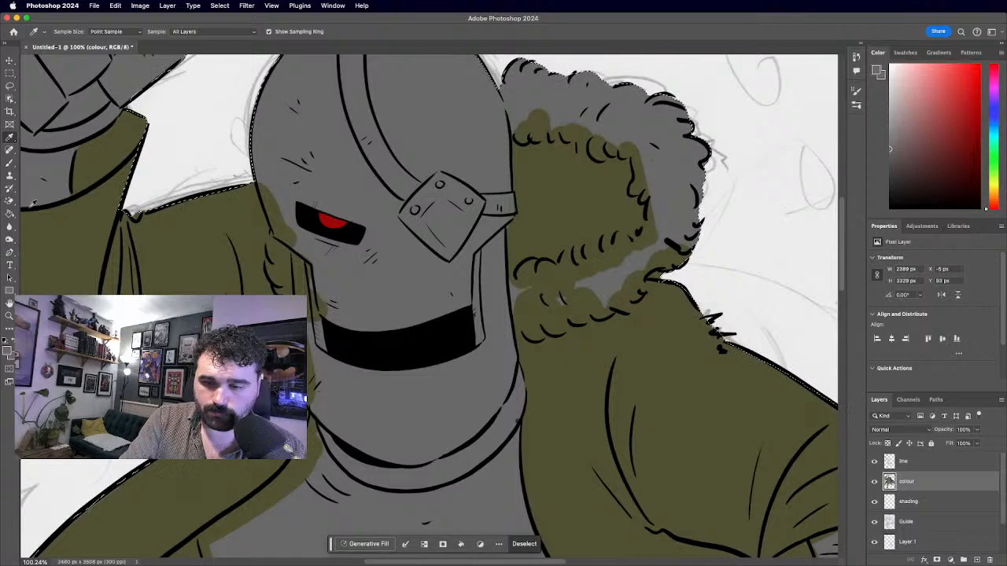
pyautogui.click(9, 351)
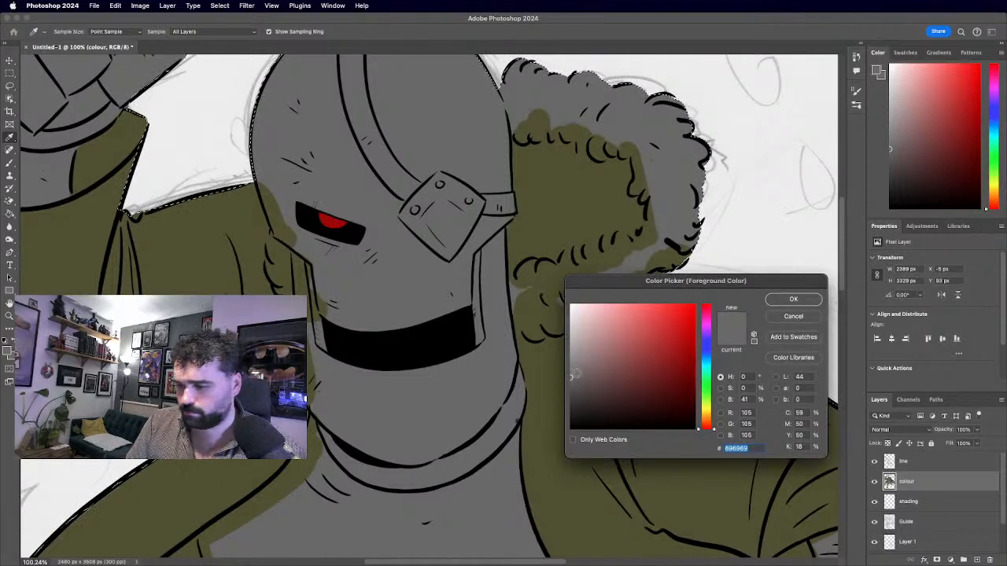
pyautogui.click(785, 298)
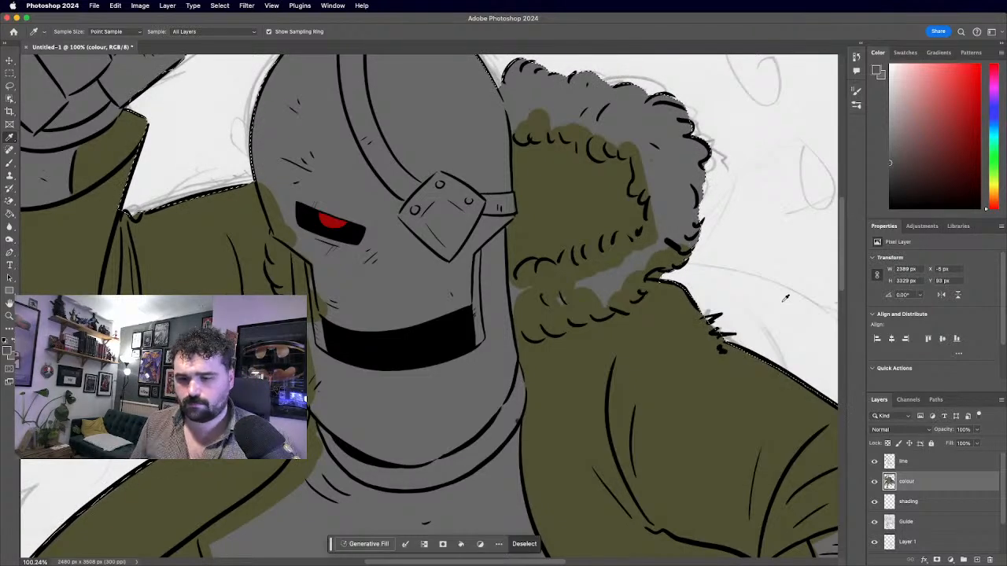
# Paint the spiked hip strap beside the standing leg's thigh darker grey, working down between the thigh and torso.
pyautogui.scroll(-5, 785, 299)
pyautogui.scroll(-4, 503, 307)
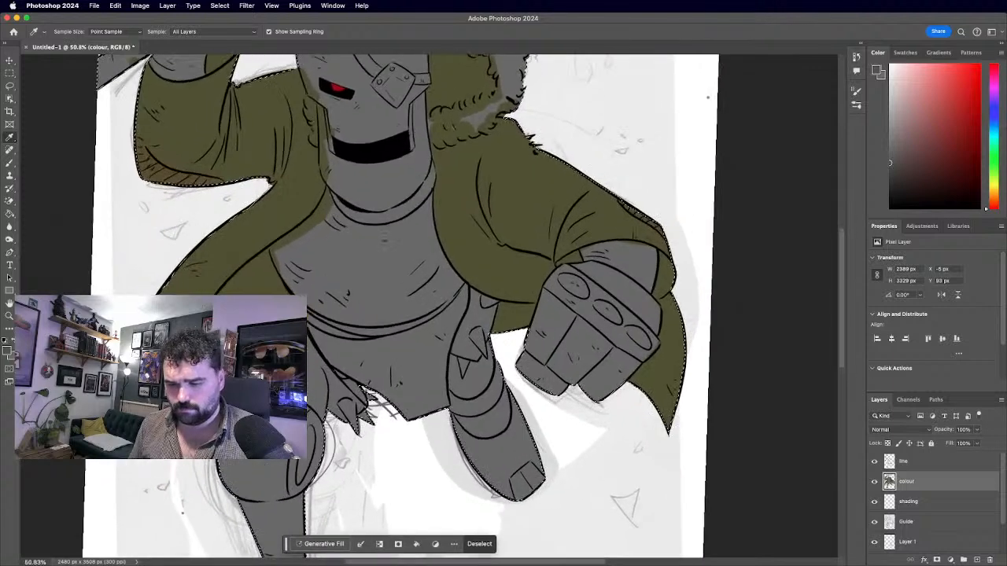
pyautogui.scroll(3, 401, 472)
pyautogui.click(11, 165)
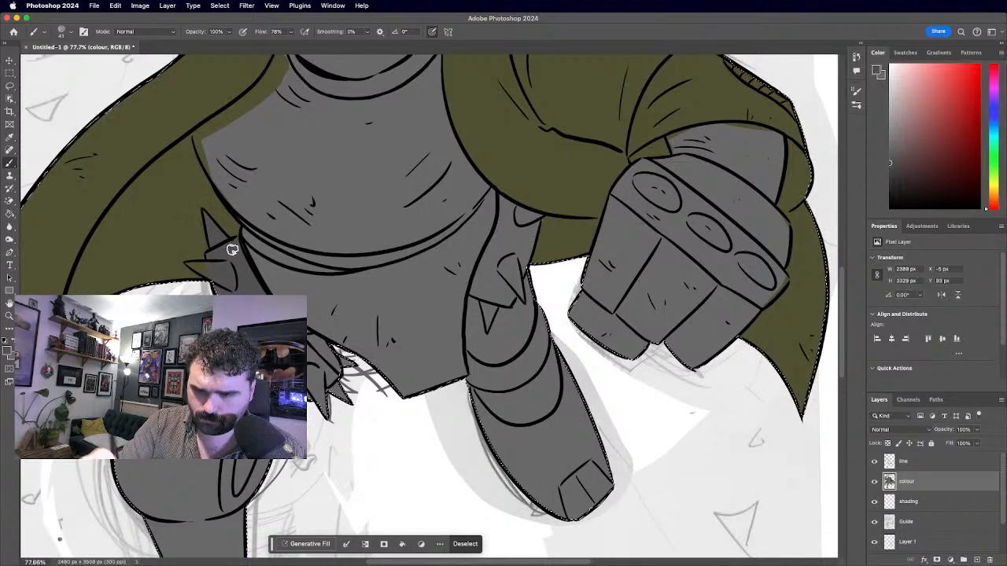
pyautogui.scroll(-5, 232, 249)
pyautogui.scroll(3, 198, 263)
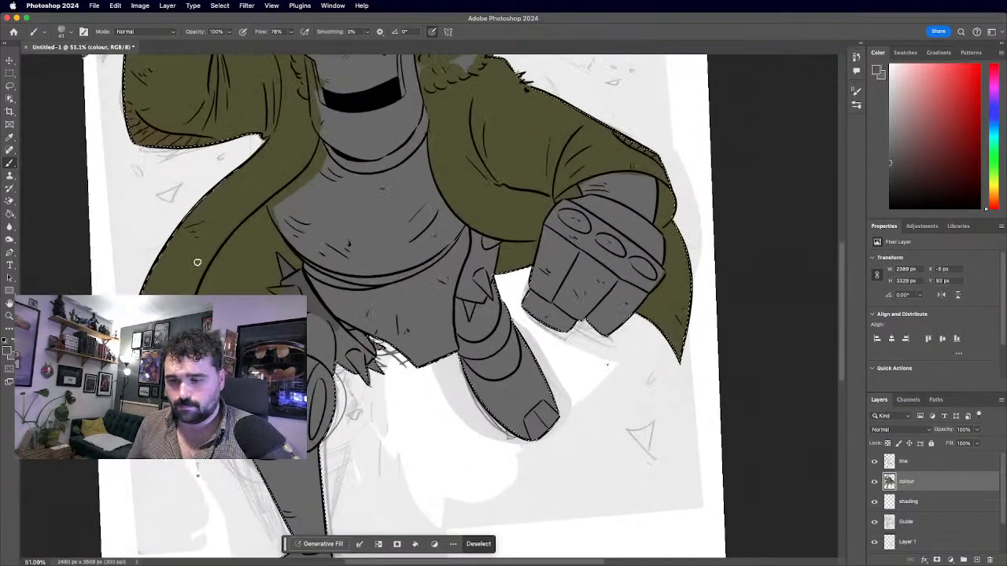
pyautogui.scroll(5, 429, 306)
pyautogui.moveTo(267, 262)
pyautogui.mouseDown()
pyautogui.moveTo(264, 225)
pyautogui.moveTo(273, 258)
pyautogui.mouseUp()
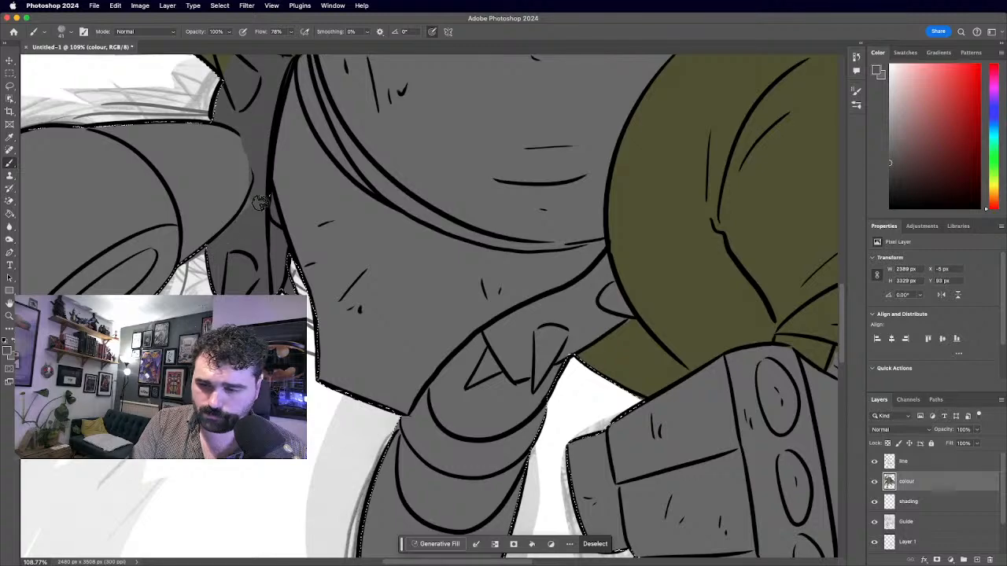
# Extend the darker grey over the same strap's remaining lower section and the spikes overlapping the coat.
pyautogui.scroll(-5, 247, 231)
pyautogui.scroll(4, 427, 297)
pyautogui.scroll(2, 428, 305)
pyautogui.moveTo(156, 251); pyautogui.dragTo(213, 456)
pyautogui.scroll(4, 429, 291)
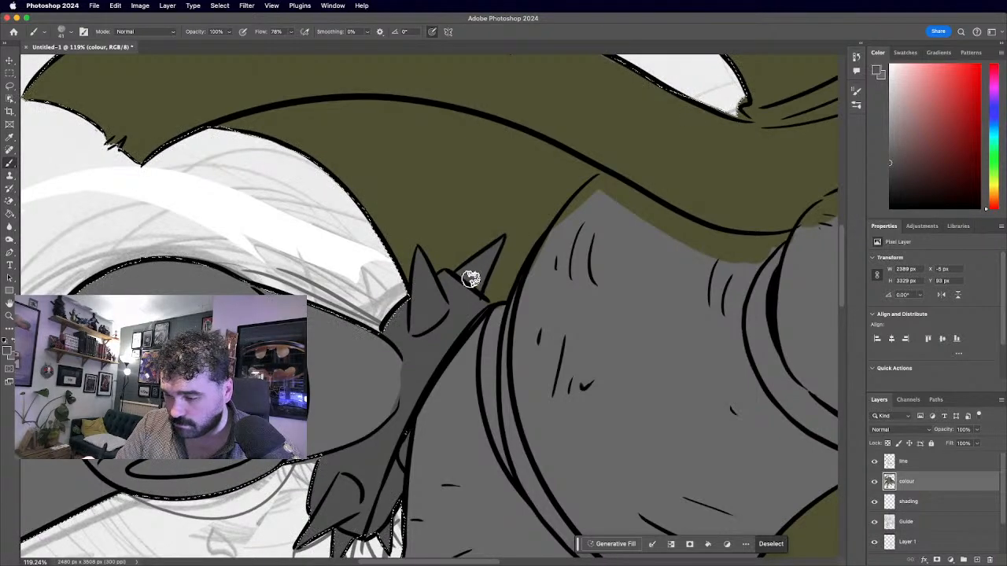
# Paint the spiked strap on the opposite hip, above the raised leg's banded thigh, darker grey.
pyautogui.scroll(-5, 445, 271)
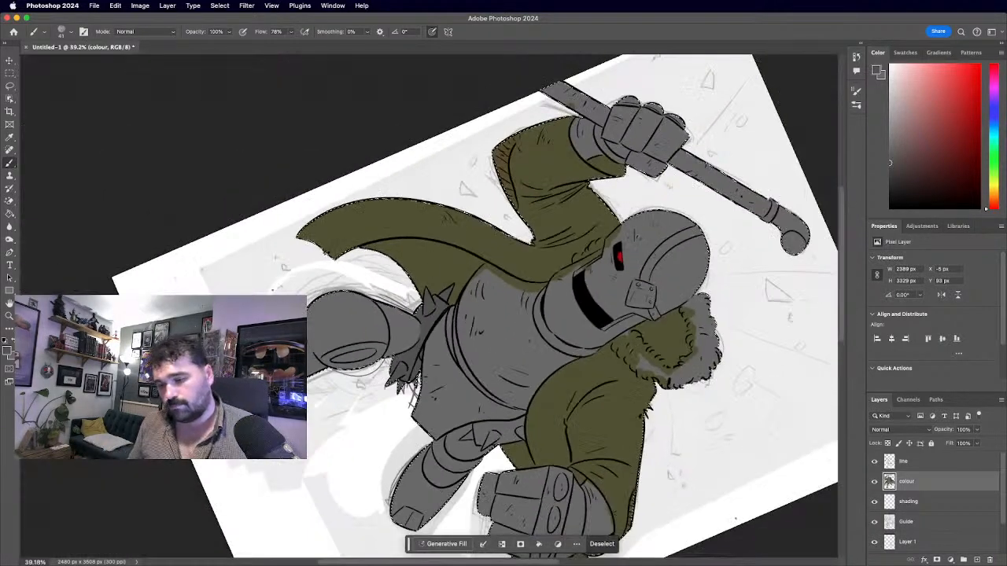
pyautogui.scroll(4, 551, 441)
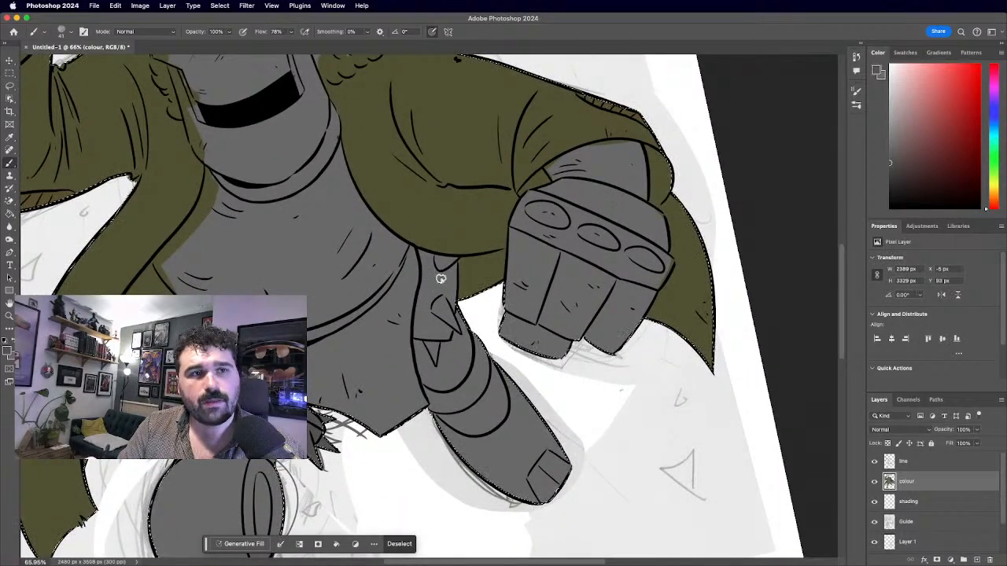
pyautogui.moveTo(433, 322); pyautogui.dragTo(440, 293)
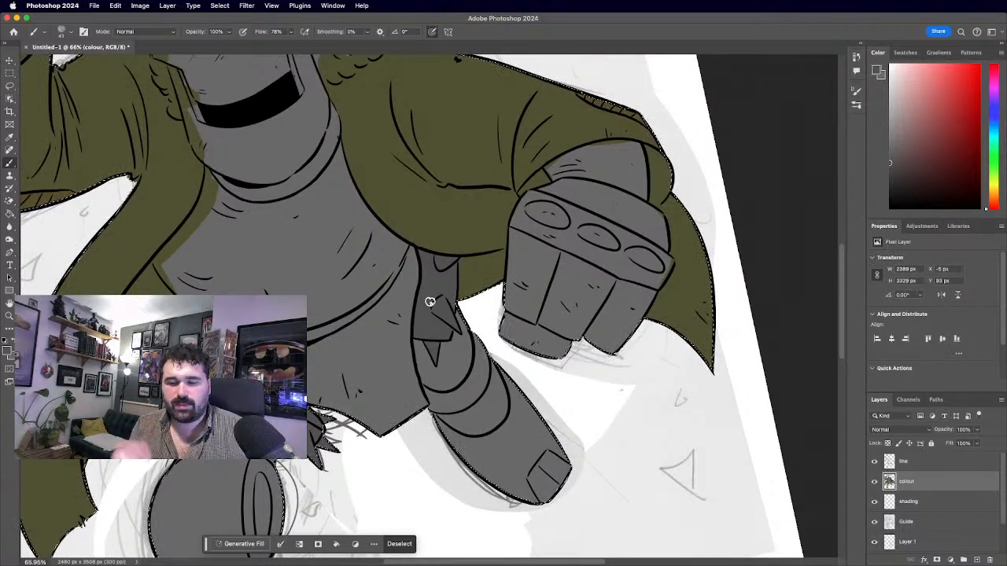
pyautogui.scroll(-3, 429, 301)
pyautogui.scroll(-5, 314, 275)
pyautogui.scroll(4, 200, 254)
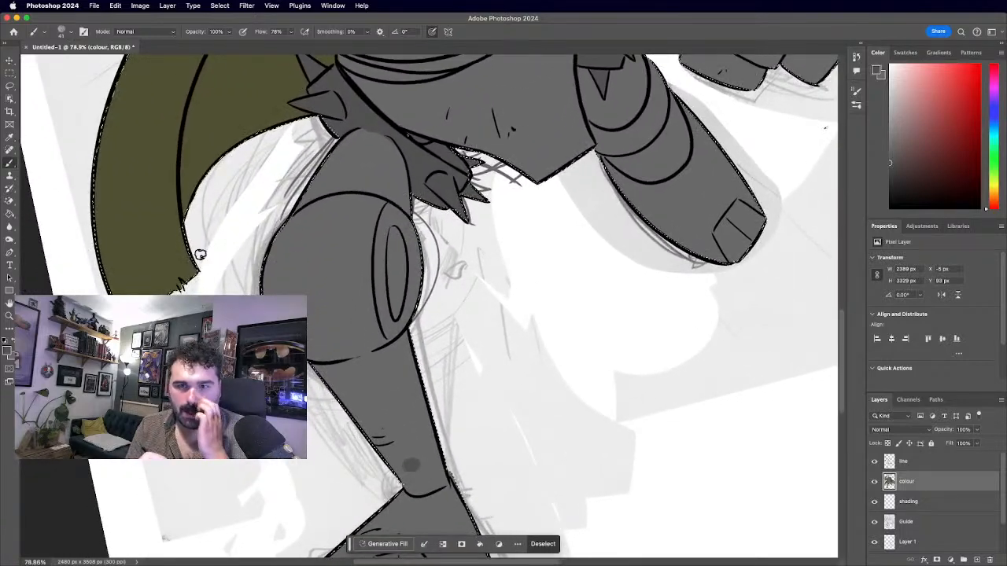
# Enlarge the brush and paint the standing leg's rounded knee guard darker grey, including around its oval detail.
pyautogui.click(69, 33)
pyautogui.moveTo(68, 63); pyautogui.dragTo(76, 63)
pyautogui.moveTo(367, 235)
pyautogui.mouseDown()
pyautogui.moveTo(323, 258)
pyautogui.moveTo(311, 303)
pyautogui.moveTo(319, 328)
pyautogui.moveTo(408, 269)
pyautogui.moveTo(379, 237)
pyautogui.moveTo(384, 298)
pyautogui.mouseUp()
pyautogui.moveTo(412, 265)
pyautogui.mouseDown()
pyautogui.moveTo(393, 228)
pyautogui.moveTo(289, 258)
pyautogui.moveTo(272, 291)
pyautogui.mouseUp()
pyautogui.moveTo(312, 322)
pyautogui.mouseDown()
pyautogui.moveTo(366, 350)
pyautogui.moveTo(415, 296)
pyautogui.mouseUp()
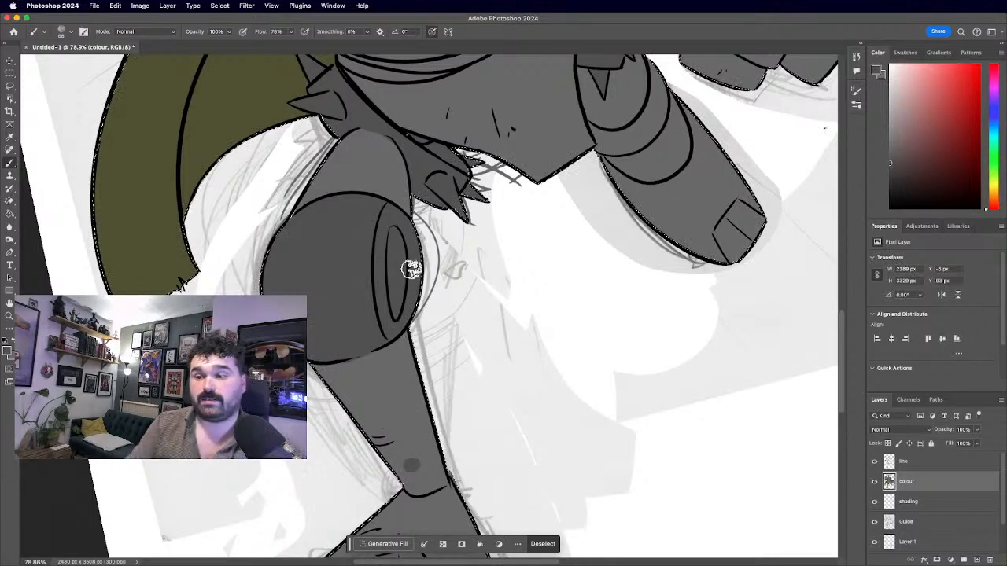
# Paint the narrow middle band on the raised leg's thigh darker grey.
pyautogui.scroll(-4, 416, 296)
pyautogui.hscroll(2, 504, 315)
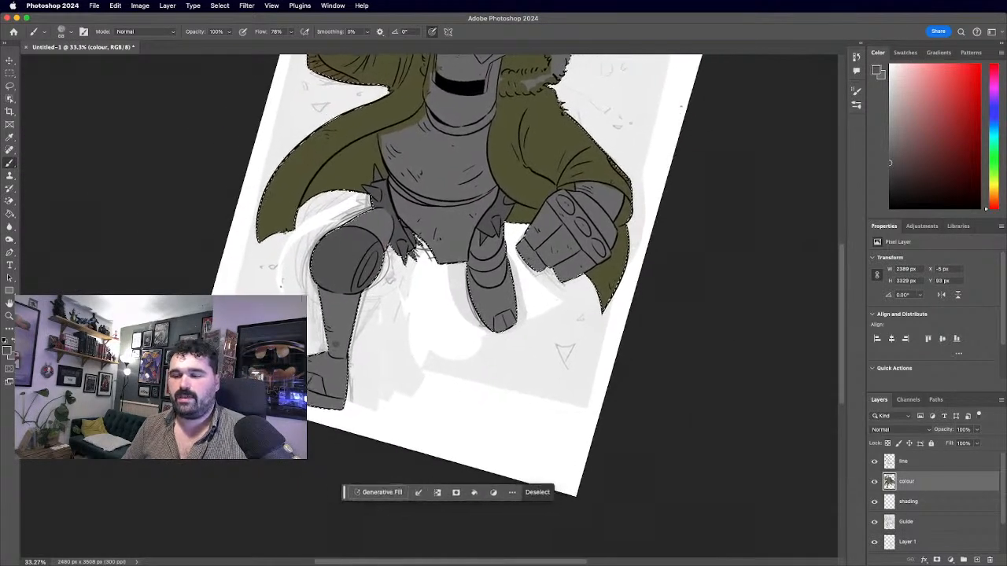
pyautogui.scroll(4, 487, 314)
pyautogui.scroll(2, 488, 315)
pyautogui.scroll(2, 466, 308)
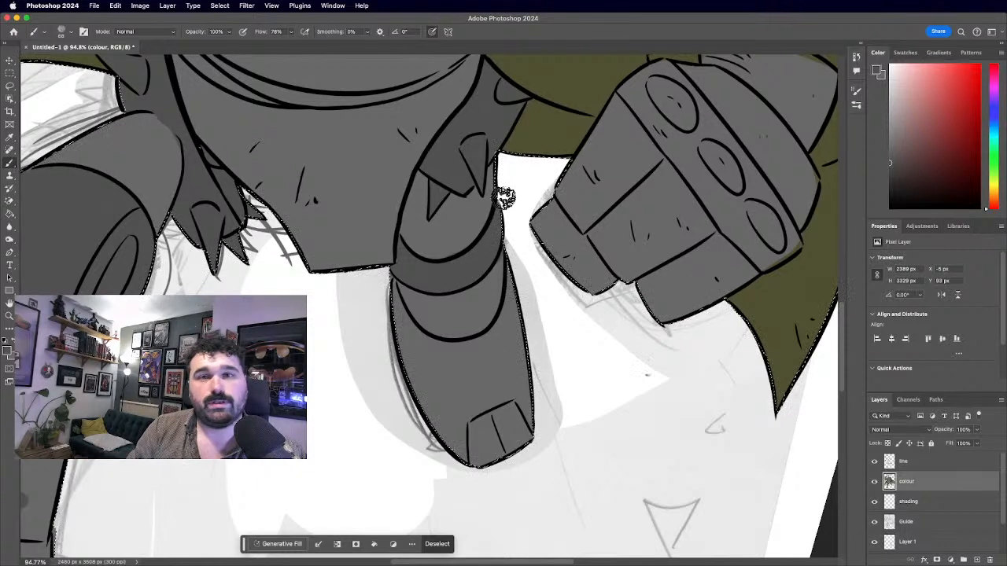
pyautogui.scroll(-5, 505, 224)
pyautogui.scroll(-3, 416, 287)
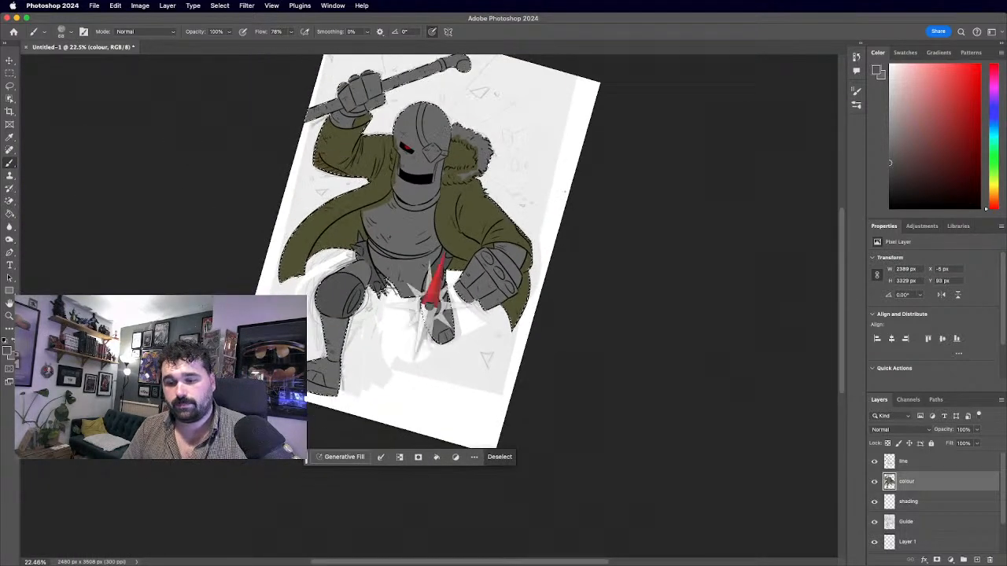
# Reduce the brush size to 31 px and paint the wrist joint below the raised fist darker grey.
pyautogui.scroll(3, 417, 287)
pyautogui.scroll(4, 428, 306)
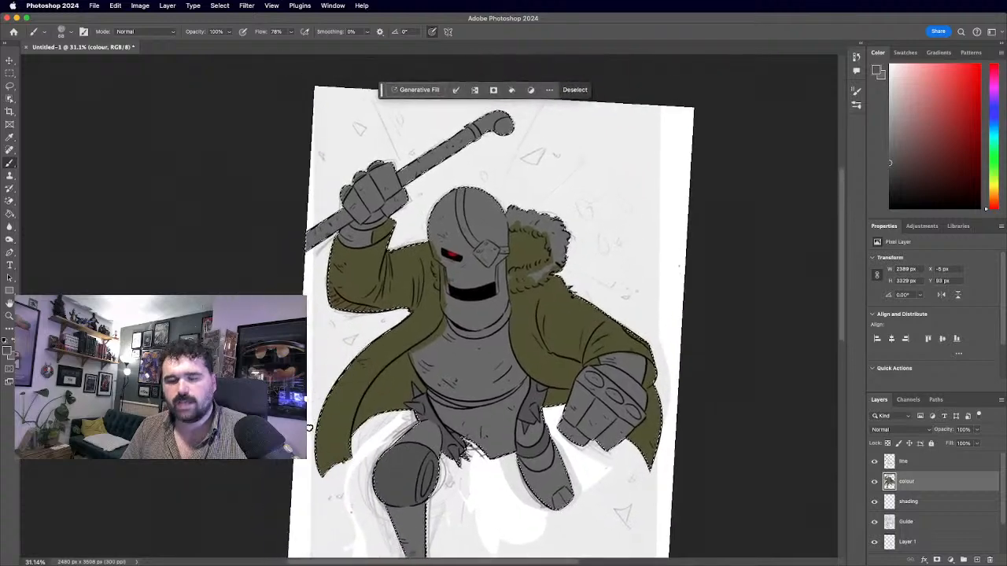
pyautogui.scroll(4, 315, 236)
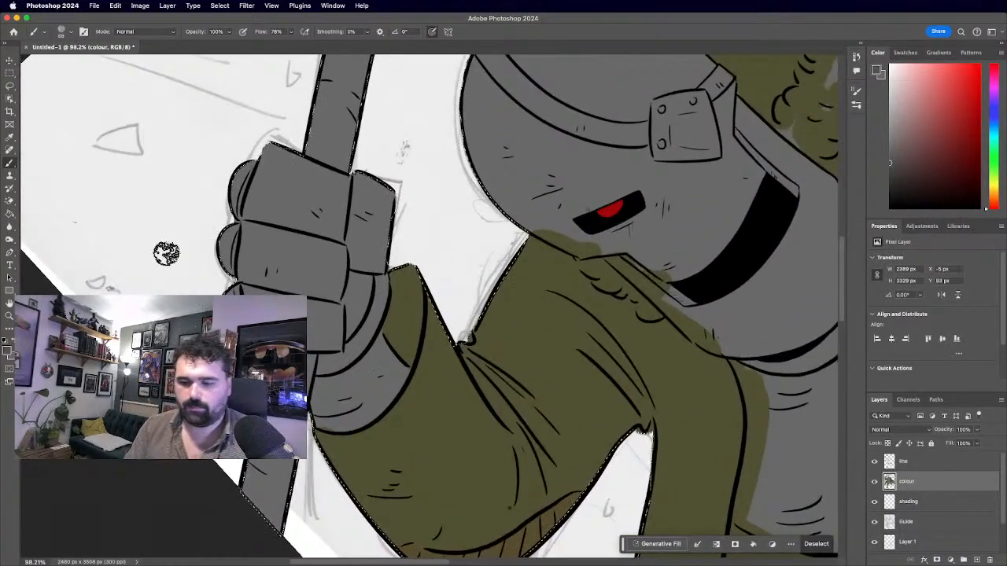
pyautogui.click(69, 31)
pyautogui.moveTo(69, 61); pyautogui.dragTo(66, 63)
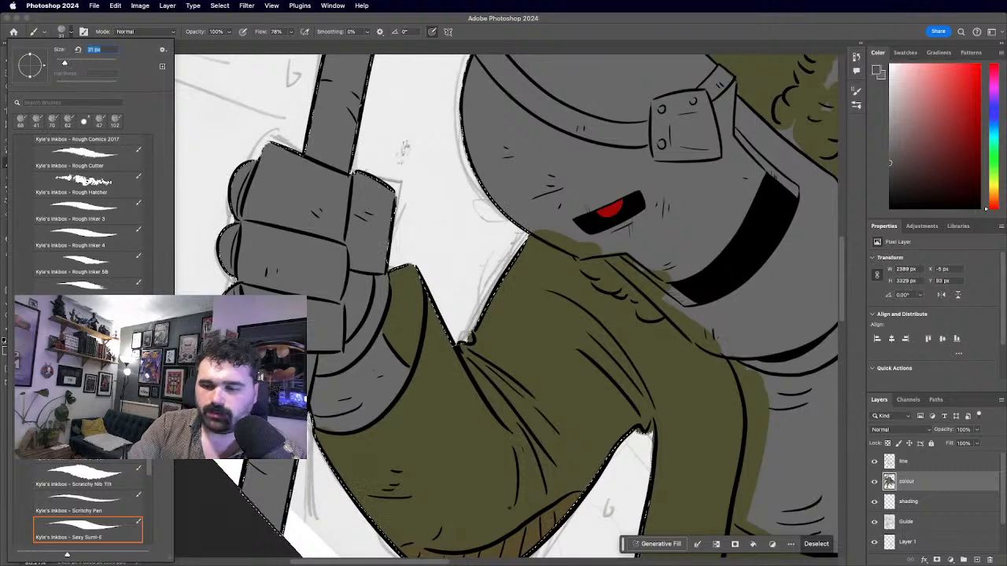
pyautogui.press('Return')
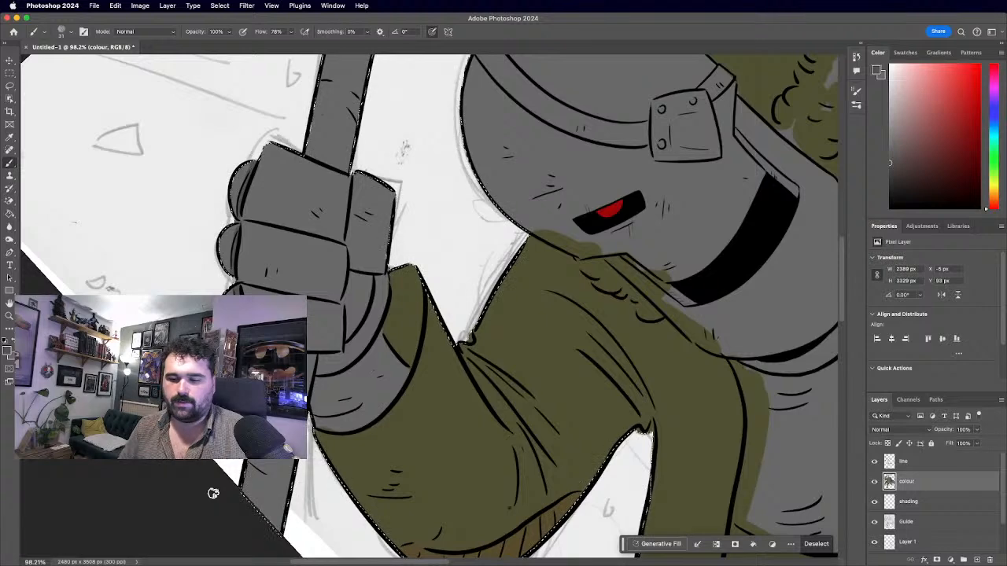
pyautogui.press('super+plus')
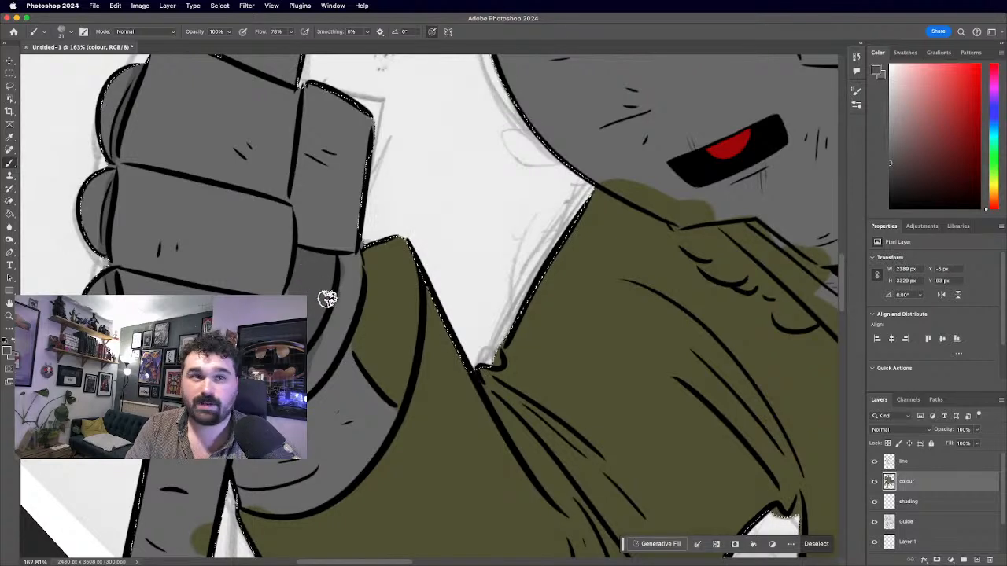
pyautogui.moveTo(339, 311); pyautogui.dragTo(349, 271)
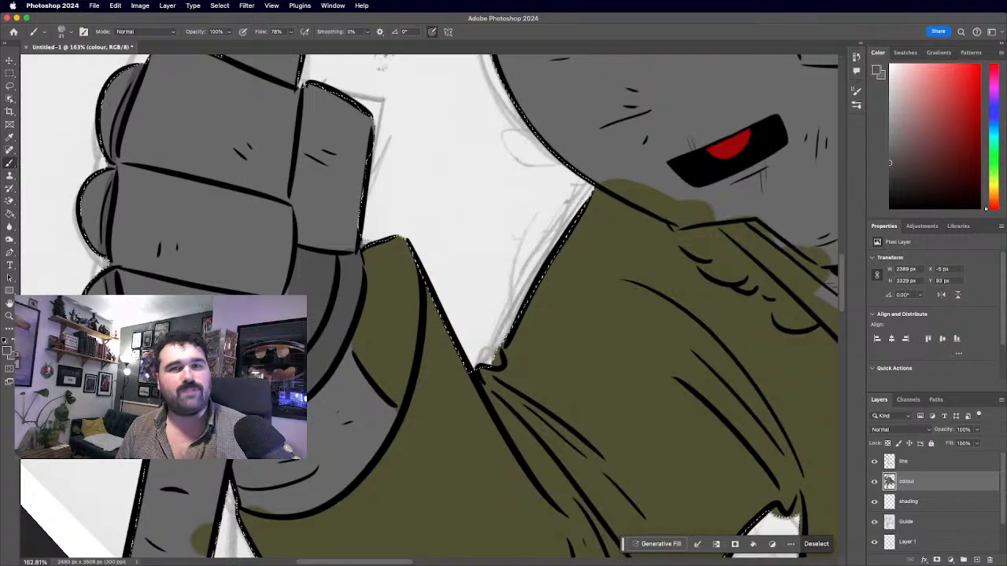
pyautogui.scroll(-10, 430, 306)
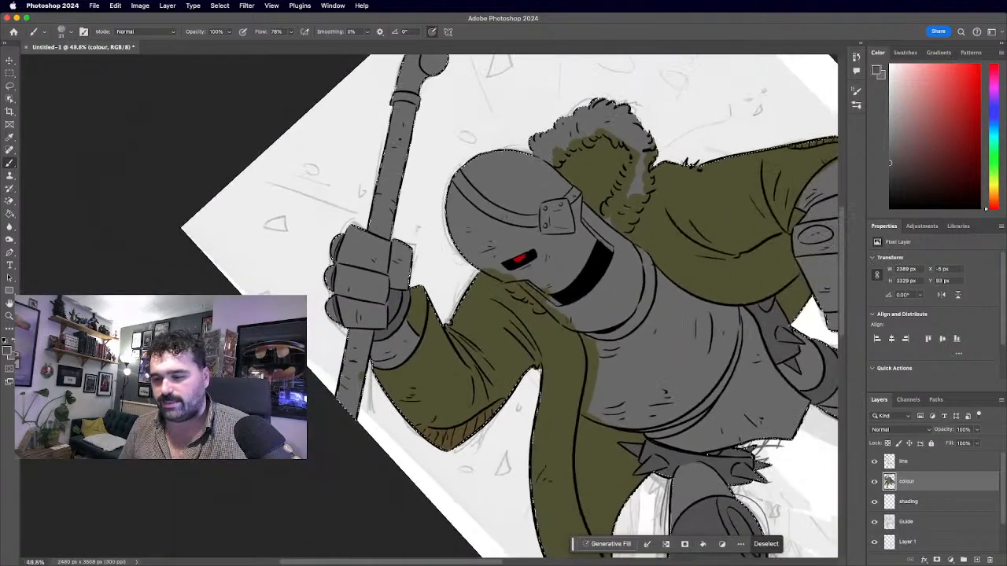
pyautogui.scroll(3, 430, 306)
pyautogui.scroll(4, 393, 271)
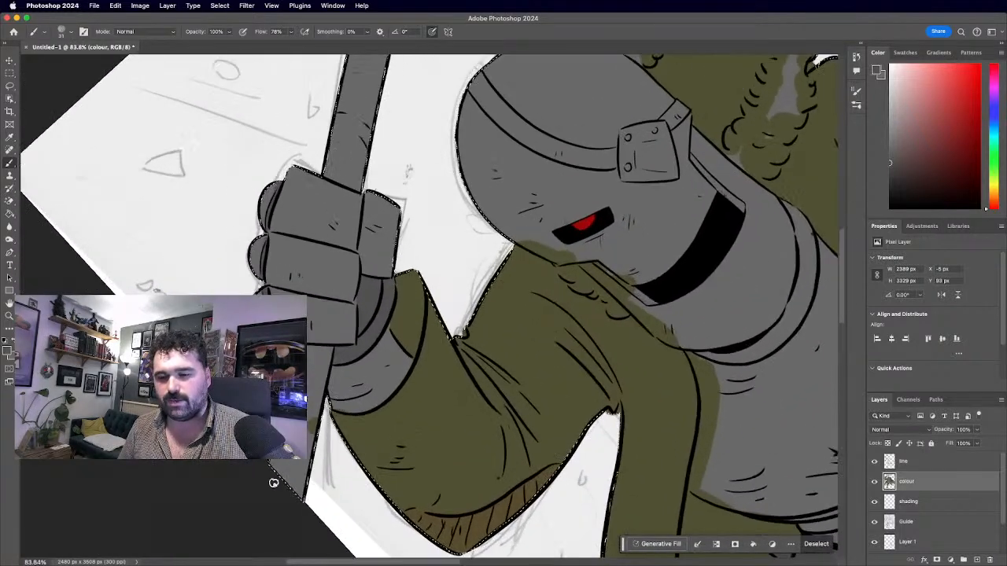
pyautogui.scroll(2, 507, 542)
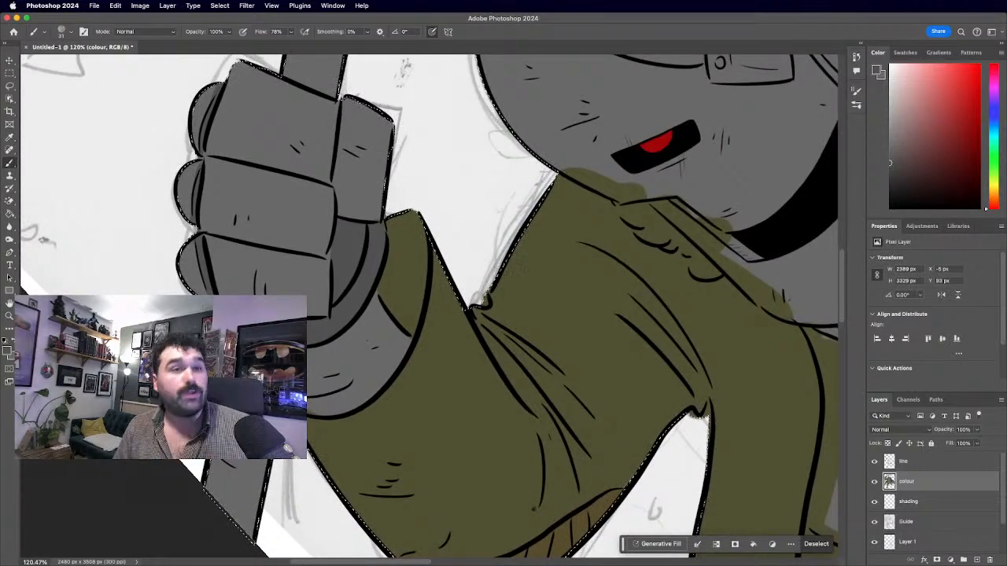
pyautogui.scroll(3, 429, 306)
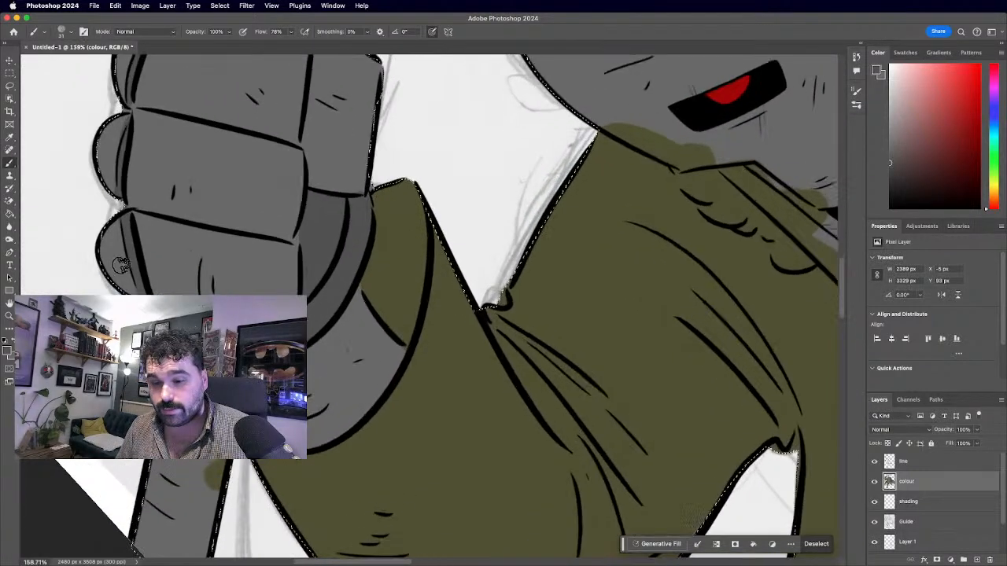
pyautogui.scroll(-3, 429, 306)
pyautogui.moveTo(393, 266); pyautogui.dragTo(430, 256)
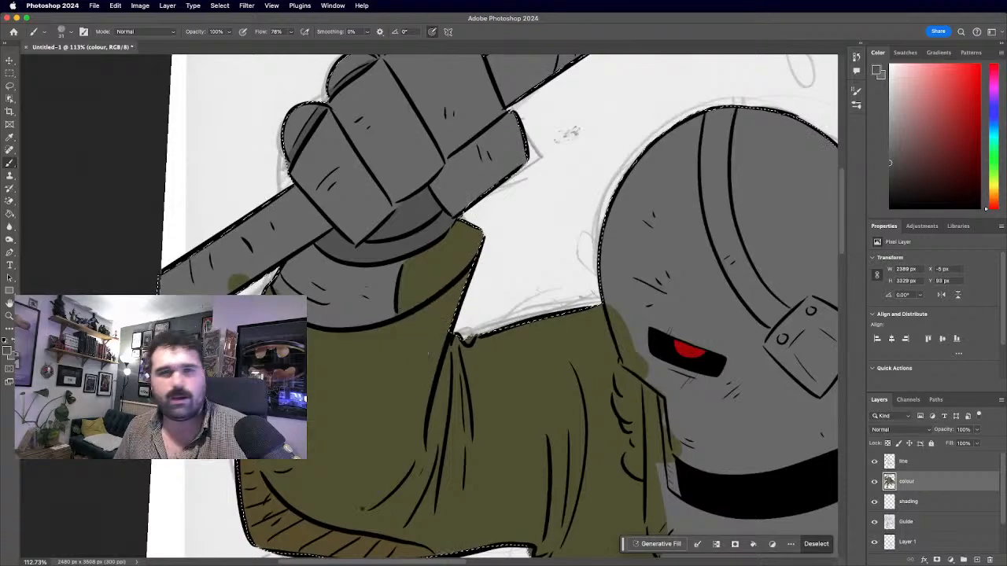
# Paint the knuckle strip of the outstretched fist darker grey, working around its three ovals.
pyautogui.moveTo(174, 226); pyautogui.dragTo(165, 276)
pyautogui.scroll(-5, 428, 306)
pyautogui.moveTo(397, 472); pyautogui.dragTo(306, 399)
pyautogui.moveTo(178, 329); pyautogui.dragTo(73, 89)
pyautogui.moveTo(327, 400); pyautogui.dragTo(202, 168)
pyautogui.scroll(3, 429, 306)
pyautogui.moveTo(428, 306); pyautogui.dragTo(362, 262)
pyautogui.scroll(2, 429, 306)
pyautogui.moveTo(477, 268)
pyautogui.mouseDown()
pyautogui.moveTo(458, 213)
pyautogui.moveTo(468, 302)
pyautogui.mouseUp()
pyautogui.moveTo(470, 345)
pyautogui.mouseDown()
pyautogui.moveTo(474, 261)
pyautogui.moveTo(479, 325)
pyautogui.mouseUp()
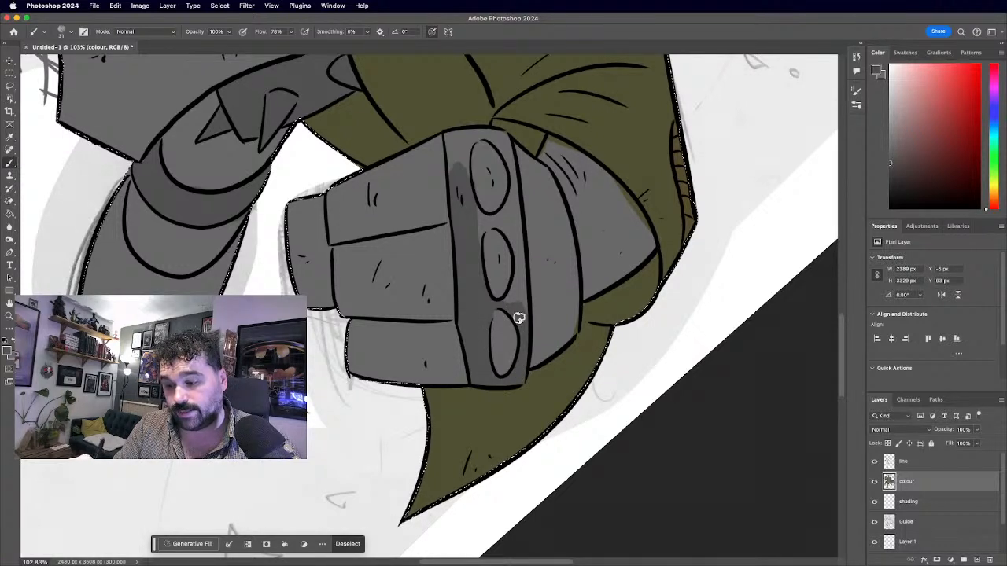
pyautogui.moveTo(516, 303); pyautogui.dragTo(518, 232)
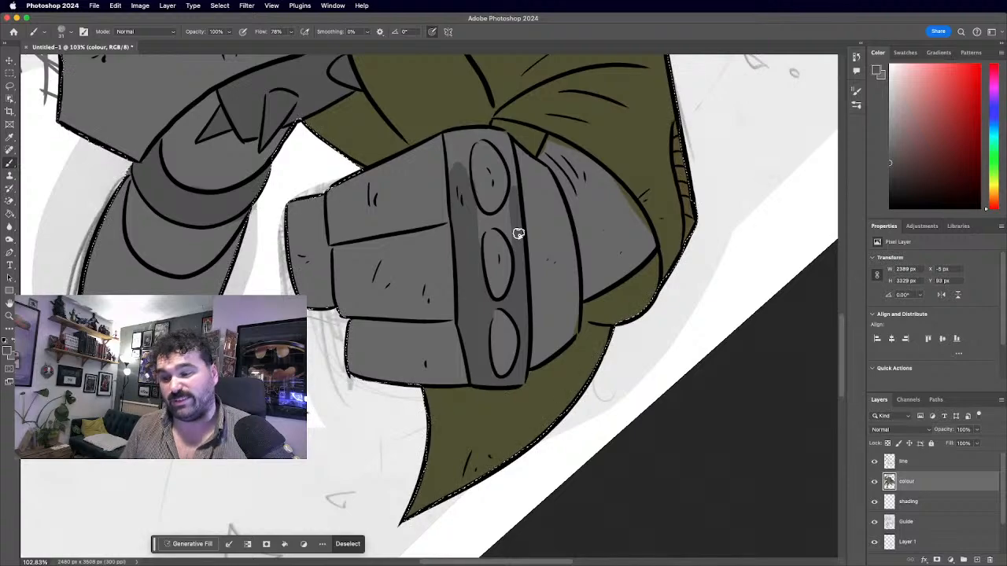
pyautogui.scroll(-5, 518, 234)
pyautogui.scroll(5, 376, 362)
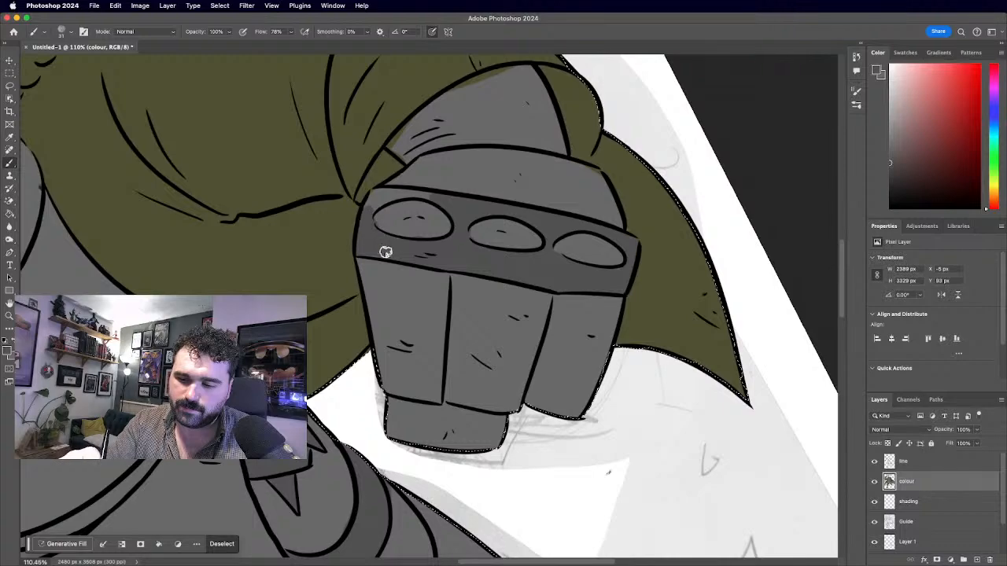
# Sample the lighter body grey and paint over the olive spill along the face and jaw beside the collar.
pyautogui.scroll(-5, 429, 306)
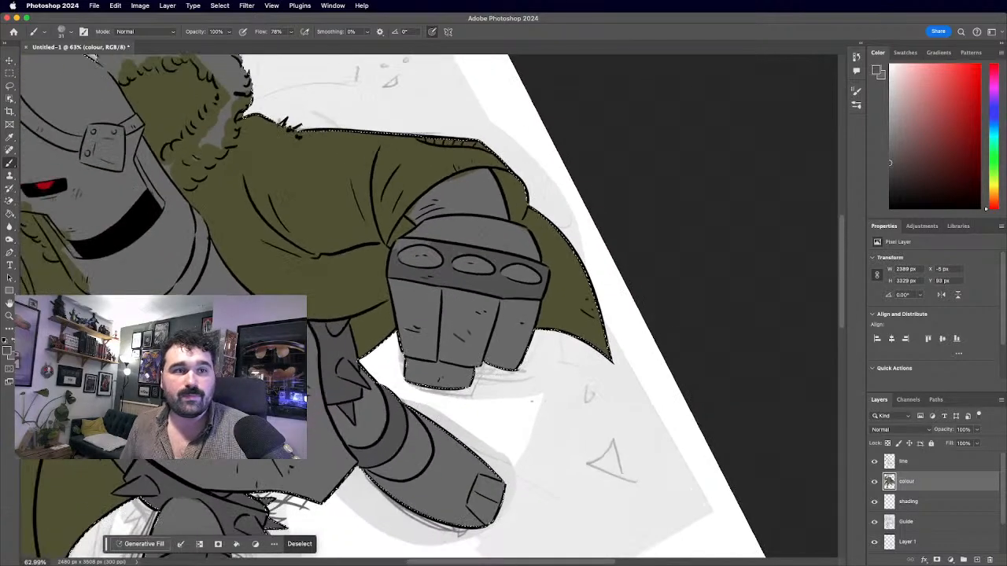
pyautogui.press('r')
pyautogui.scroll(5, 267, 250)
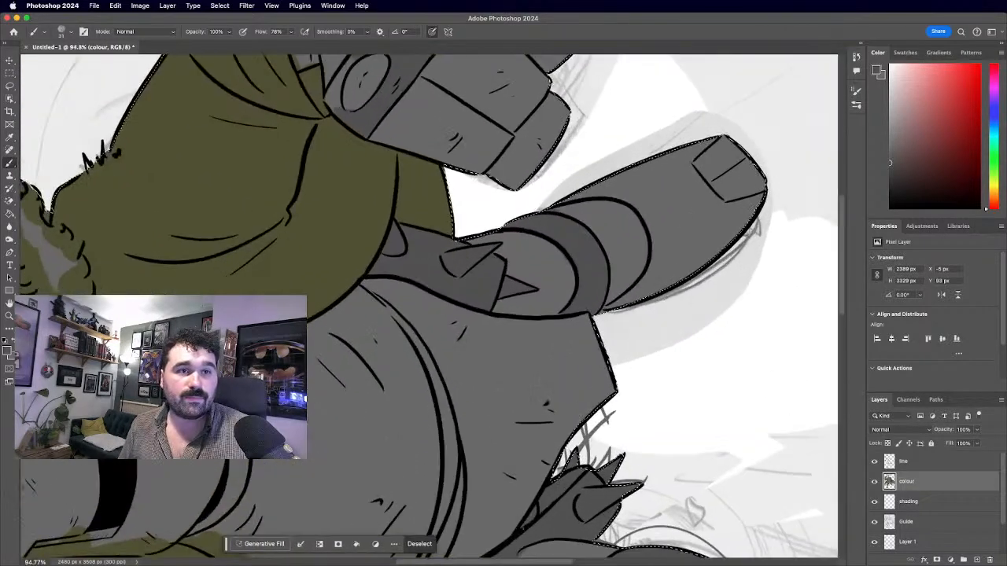
pyautogui.scroll(5, 429, 306)
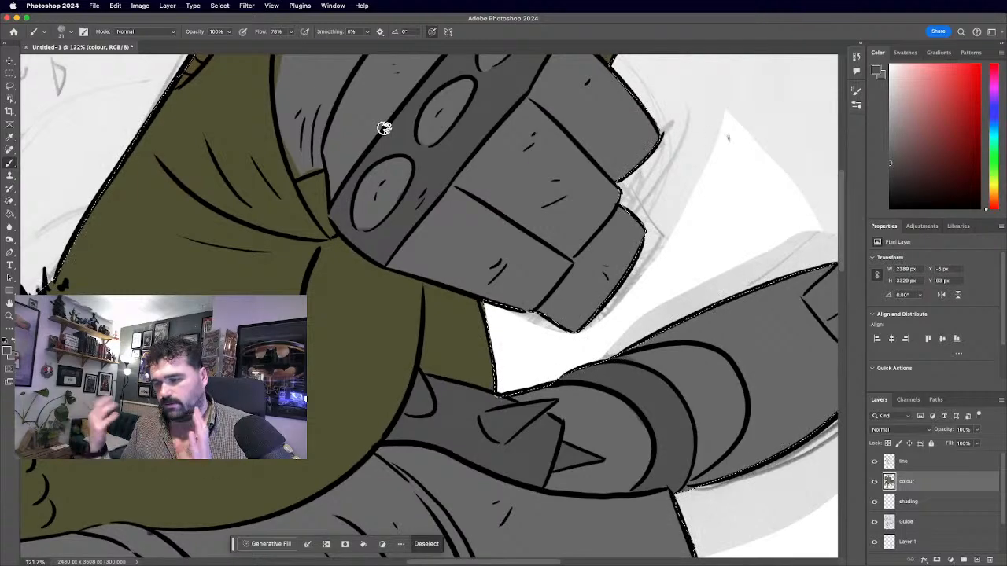
pyautogui.scroll(-3, 384, 129)
pyautogui.press('r')
pyautogui.moveTo(343, 431)
pyautogui.mouseDown()
pyautogui.moveTo(279, 278)
pyautogui.moveTo(333, 511)
pyautogui.moveTo(359, 548)
pyautogui.mouseUp()
pyautogui.scroll(2, 278, 278)
pyautogui.press('i')
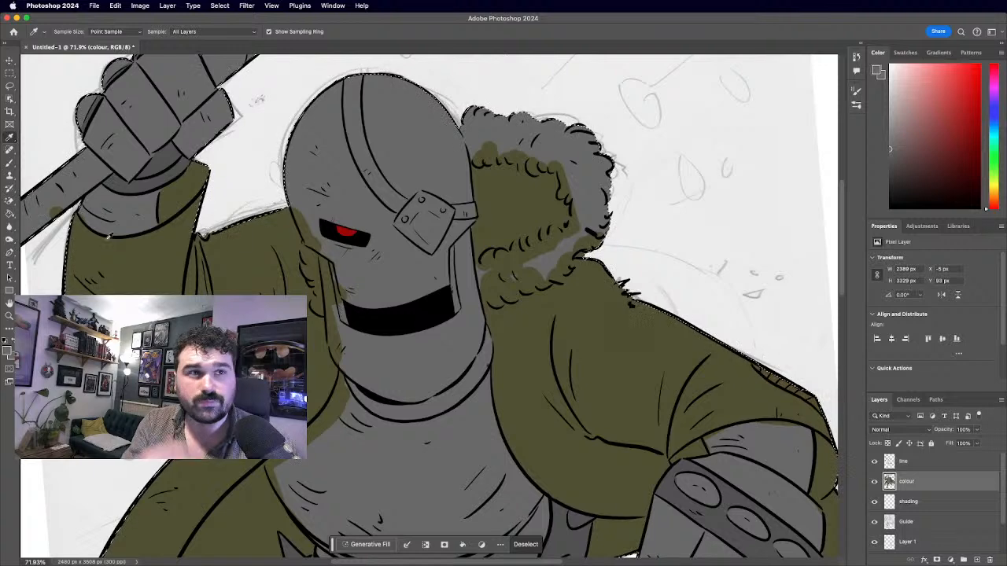
pyautogui.press('b')
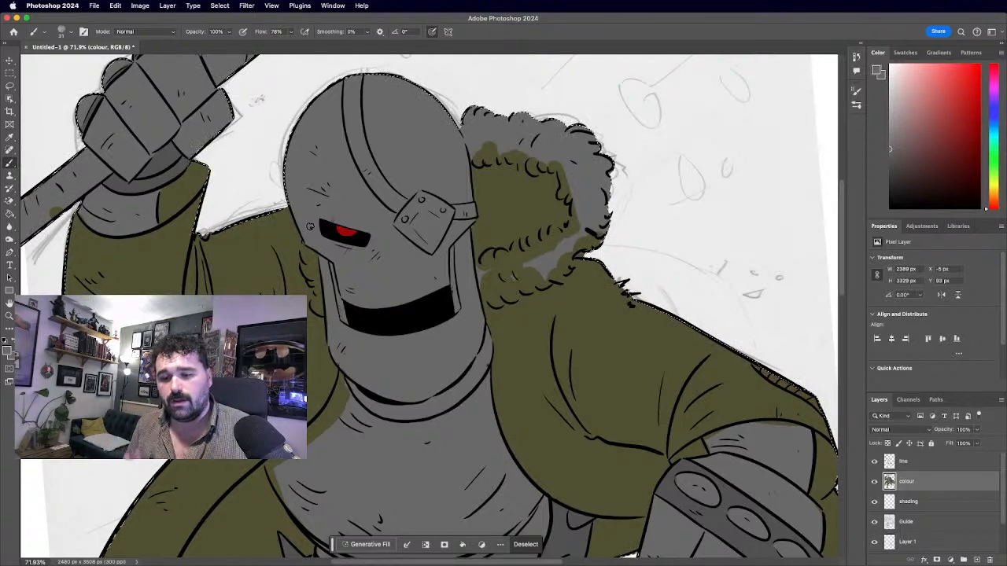
# Paint the lighter grey over the olive spill on the club just below the raised fist.
pyautogui.scroll(-4, 429, 306)
pyautogui.scroll(1, 429, 306)
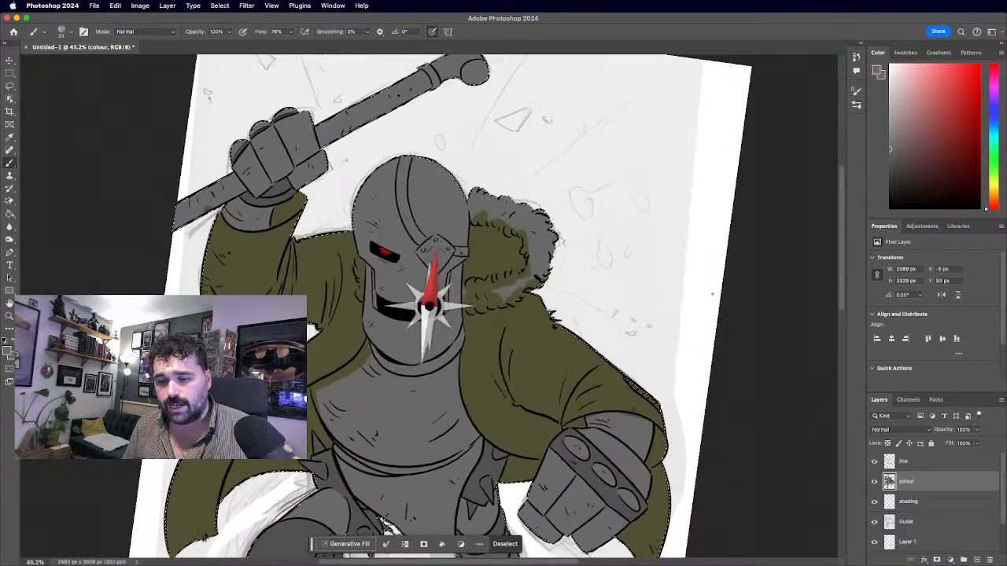
pyautogui.scroll(2, 429, 306)
pyautogui.hscroll(-2, 418, 280)
pyautogui.scroll(2, 417, 280)
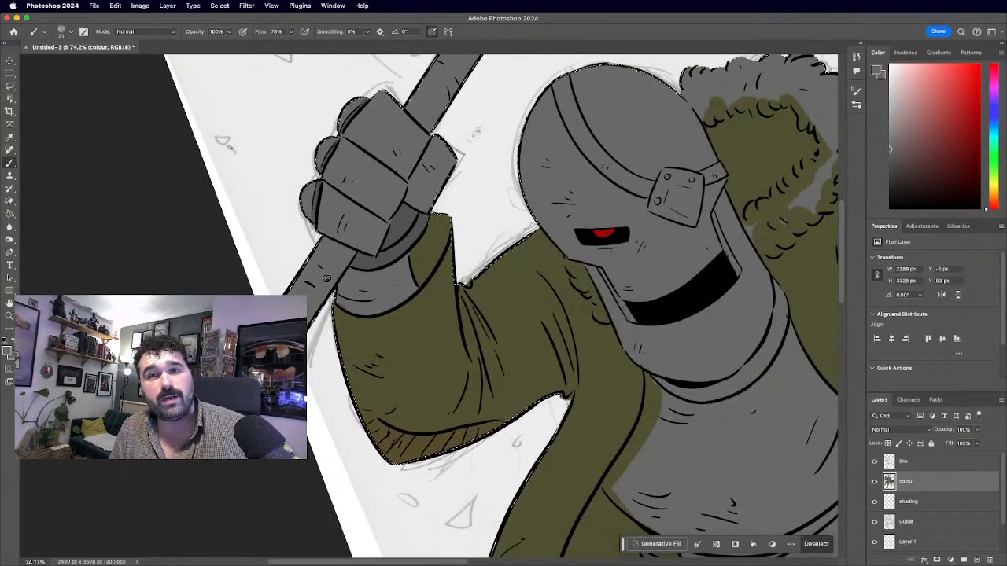
pyautogui.scroll(-3, 326, 278)
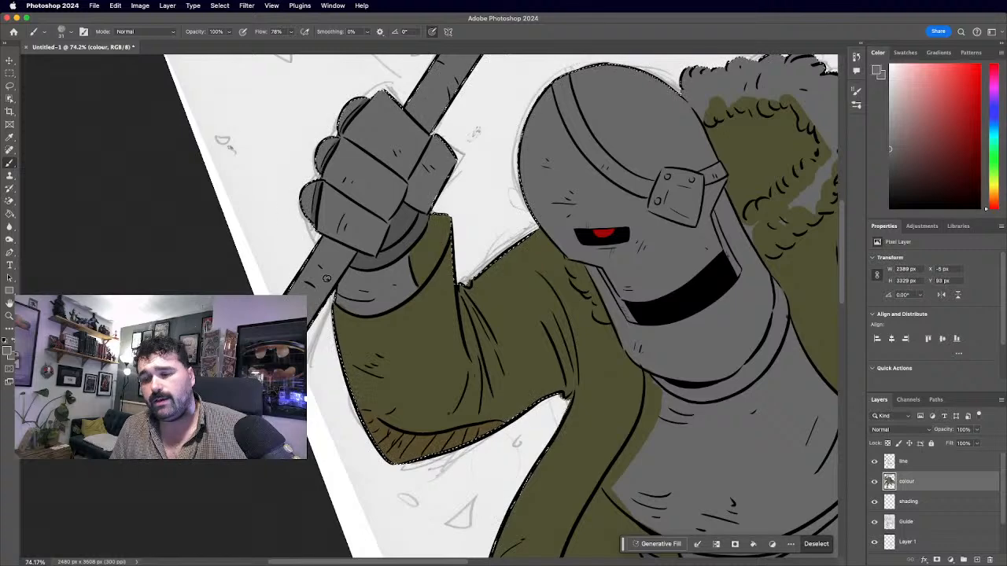
# Examine the character's flat colours from the raised club down to the standing foot for remaining areas to fix.
pyautogui.scroll(-2, 333, 296)
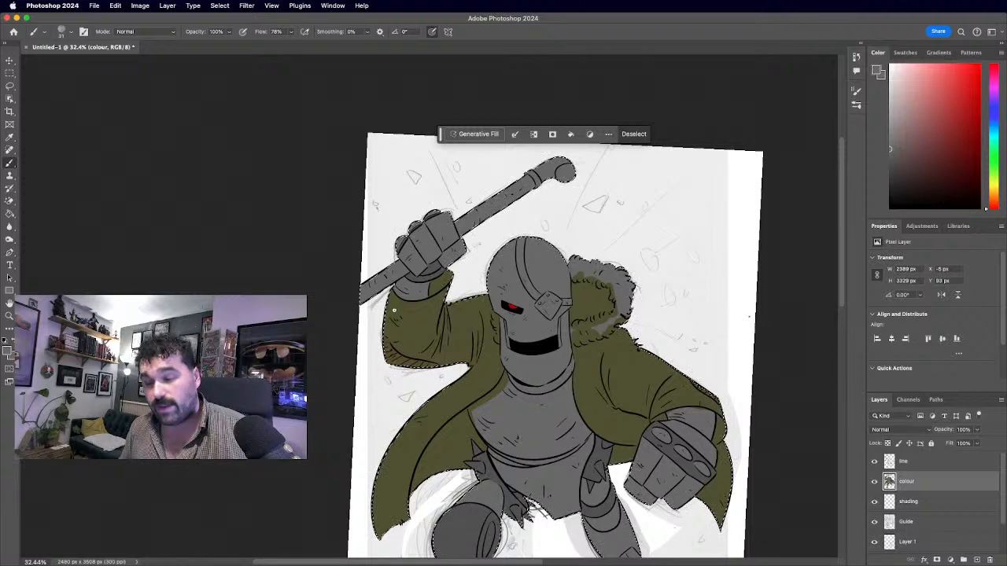
pyautogui.scroll(3, 429, 306)
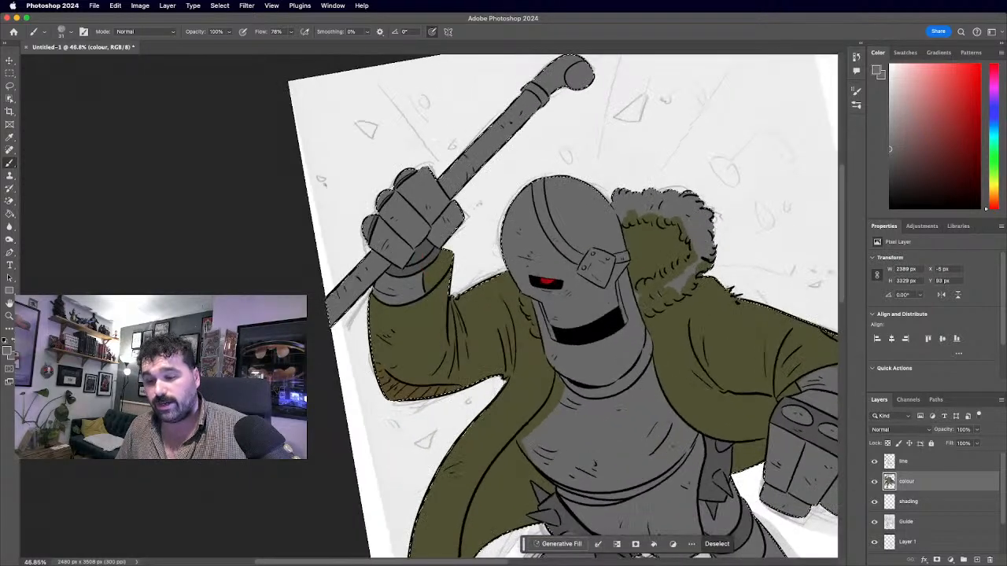
pyautogui.moveTo(304, 373); pyautogui.dragTo(311, 388)
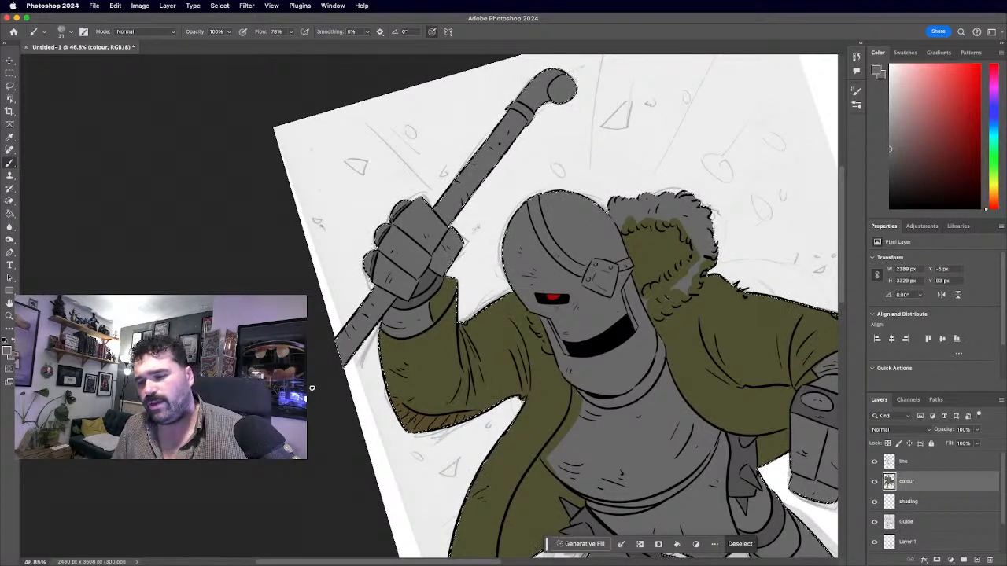
pyautogui.scroll(2, 312, 387)
pyautogui.scroll(-4, 312, 388)
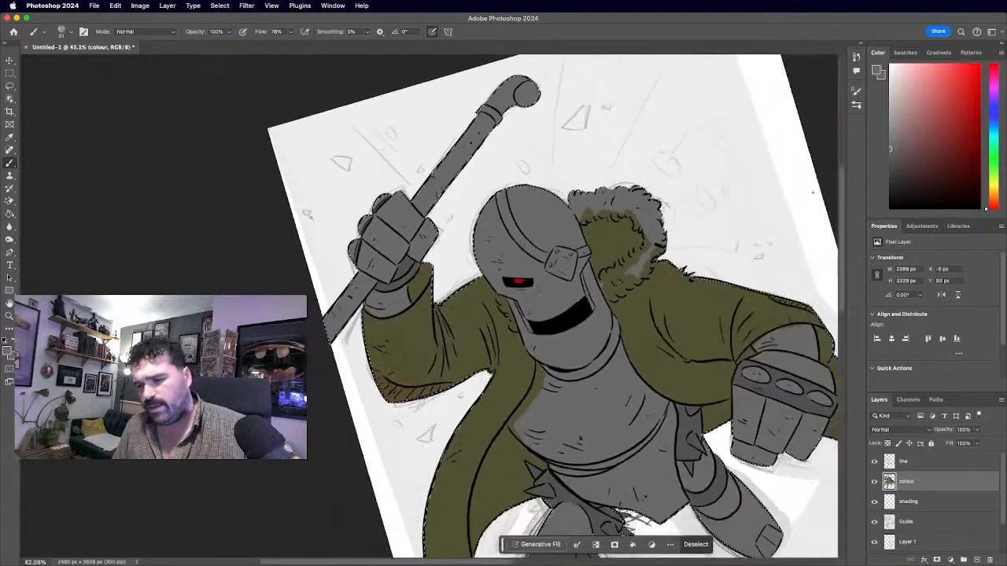
pyautogui.scroll(2, 538, 368)
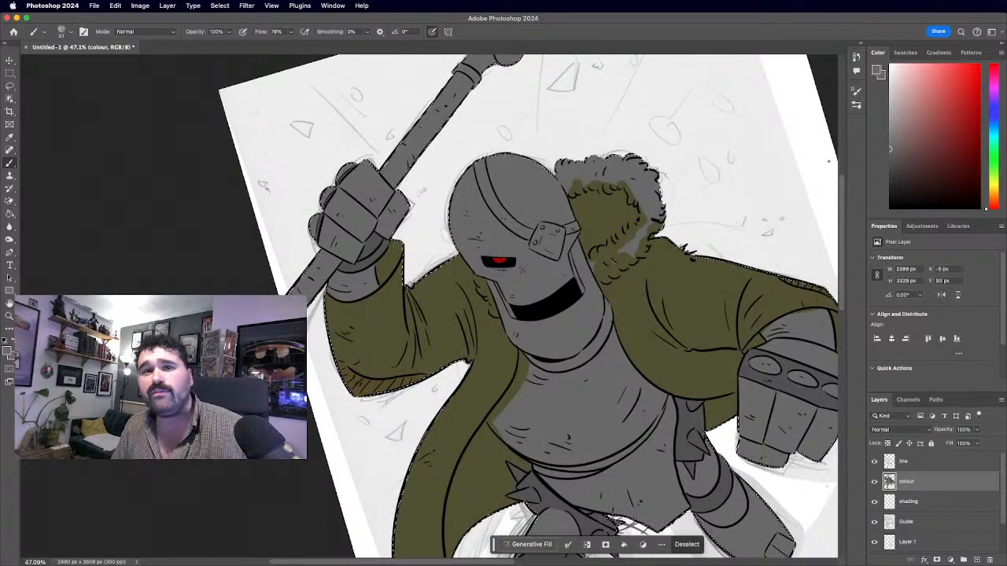
pyautogui.scroll(-5, 527, 307)
pyautogui.scroll(2, 254, 259)
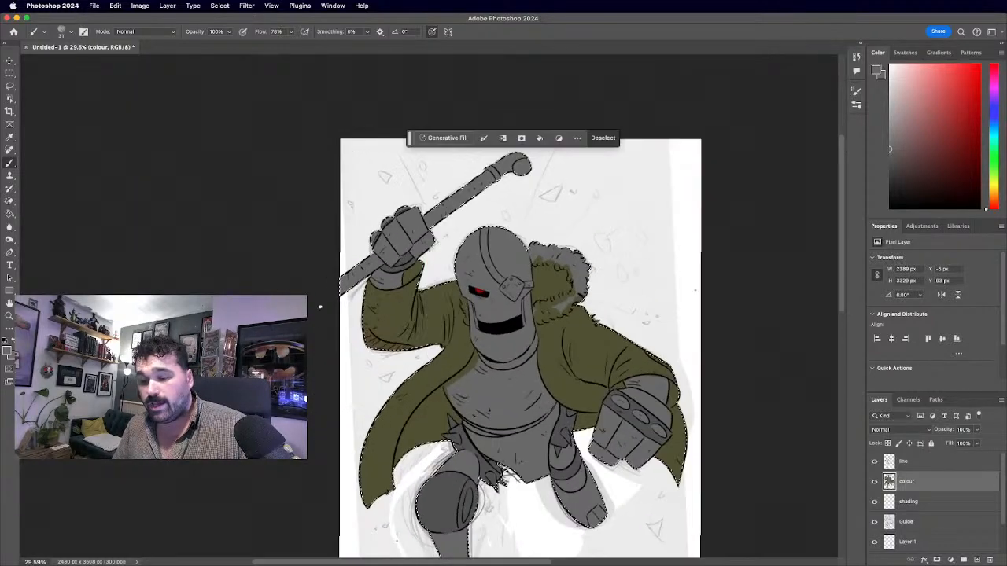
pyautogui.scroll(-2, 311, 291)
pyautogui.scroll(2, 304, 262)
pyautogui.scroll(-3, 304, 261)
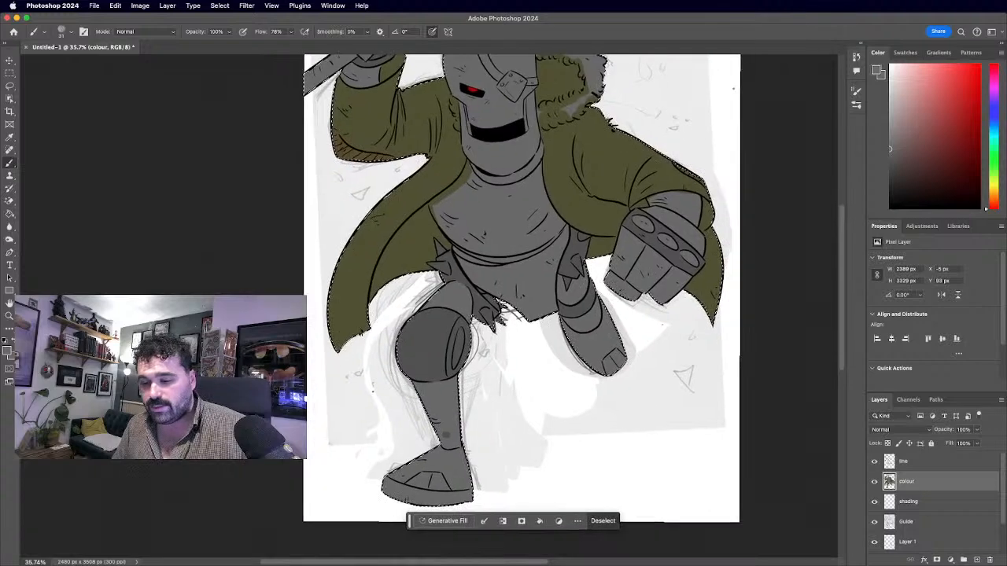
pyautogui.scroll(2, 439, 299)
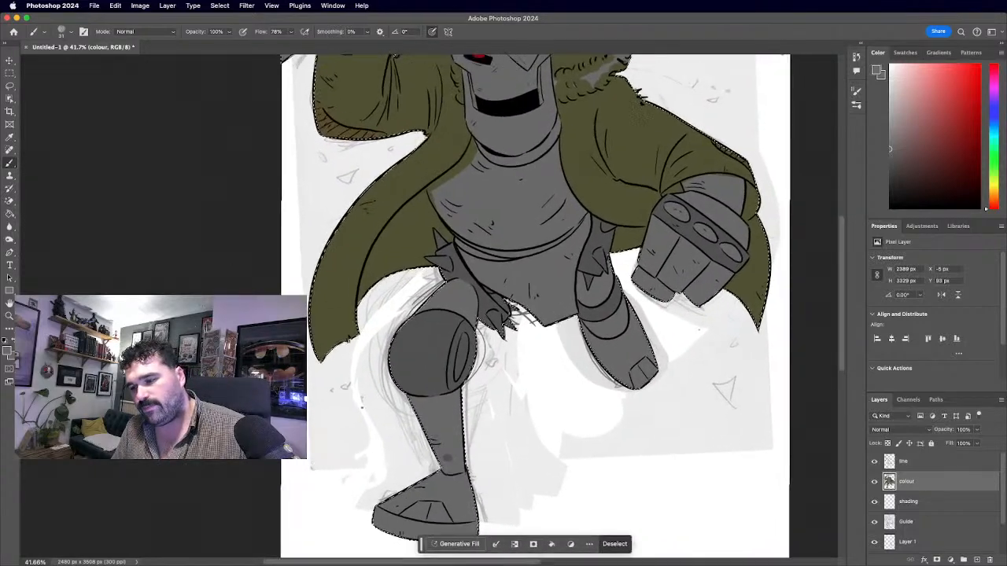
pyautogui.scroll(2, 439, 299)
pyautogui.scroll(3, 255, 471)
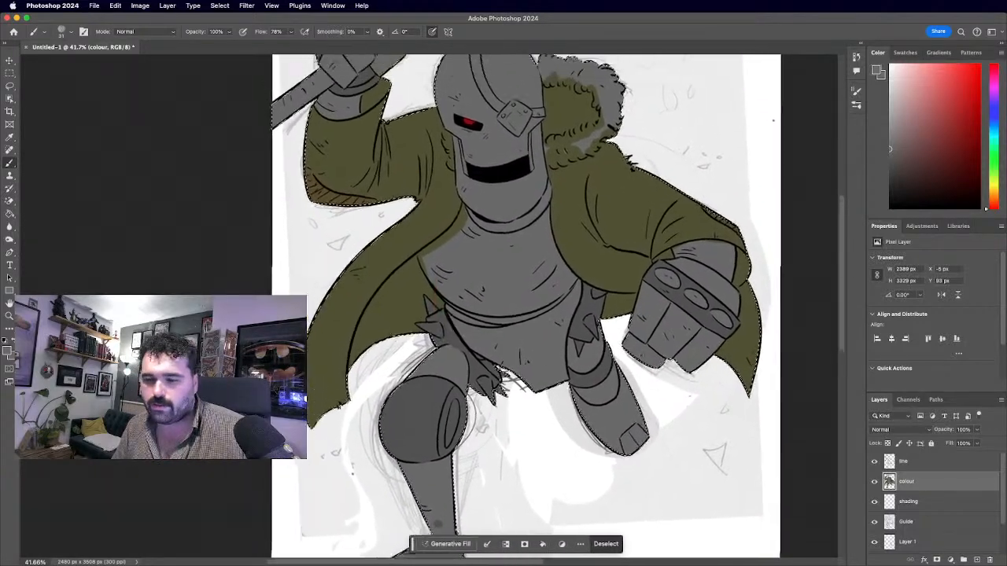
# Mix a dark reddish brown as the foreground colour for the eye patch and its strap.
pyautogui.scroll(4, 564, 306)
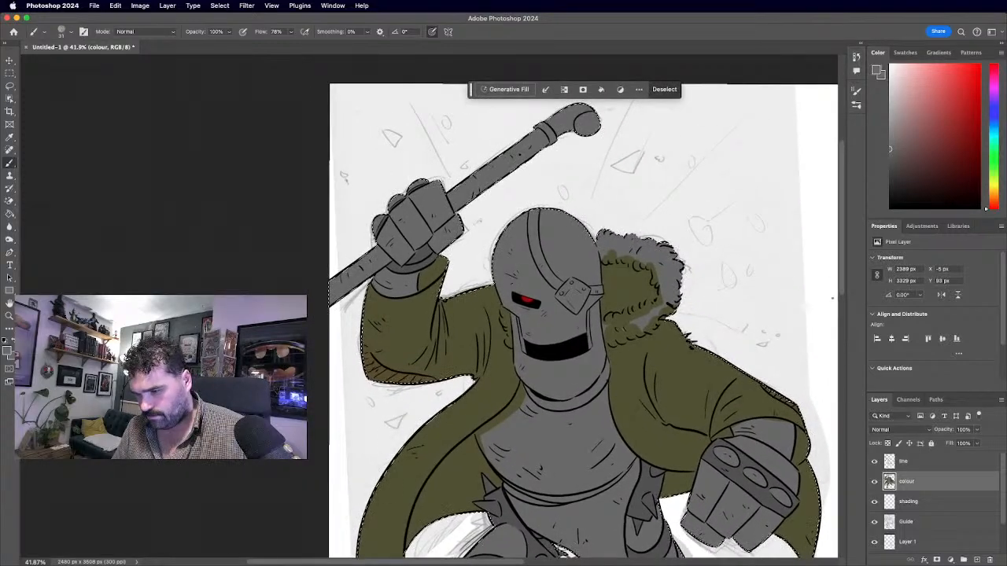
pyautogui.scroll(3, 441, 307)
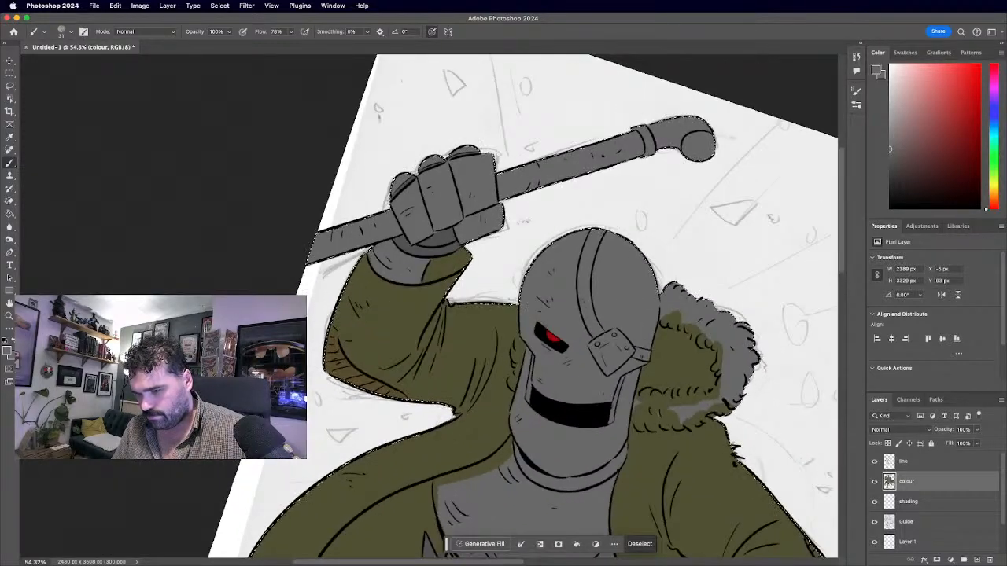
pyautogui.scroll(4, 164, 272)
pyautogui.scroll(1, 201, 294)
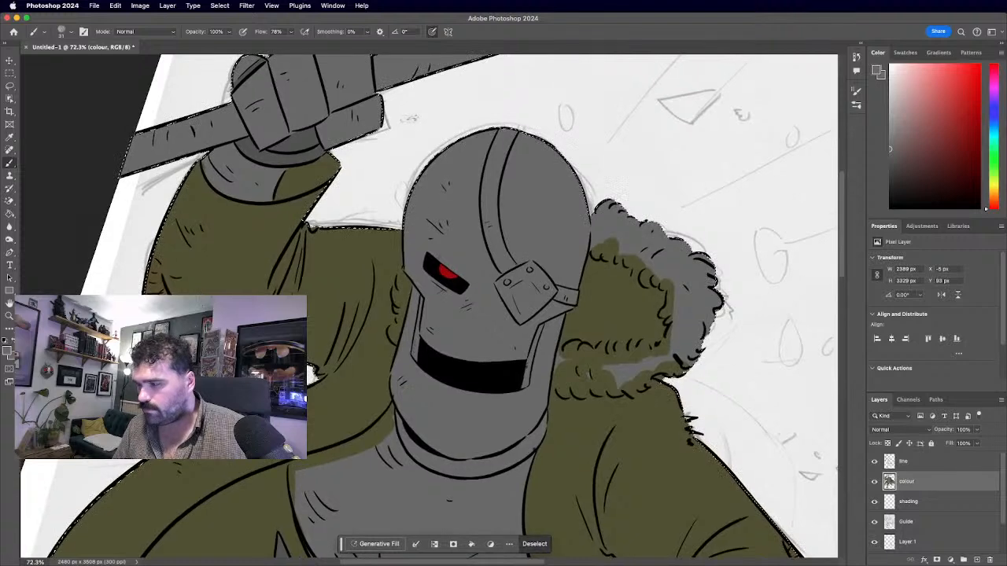
pyautogui.click(7, 351)
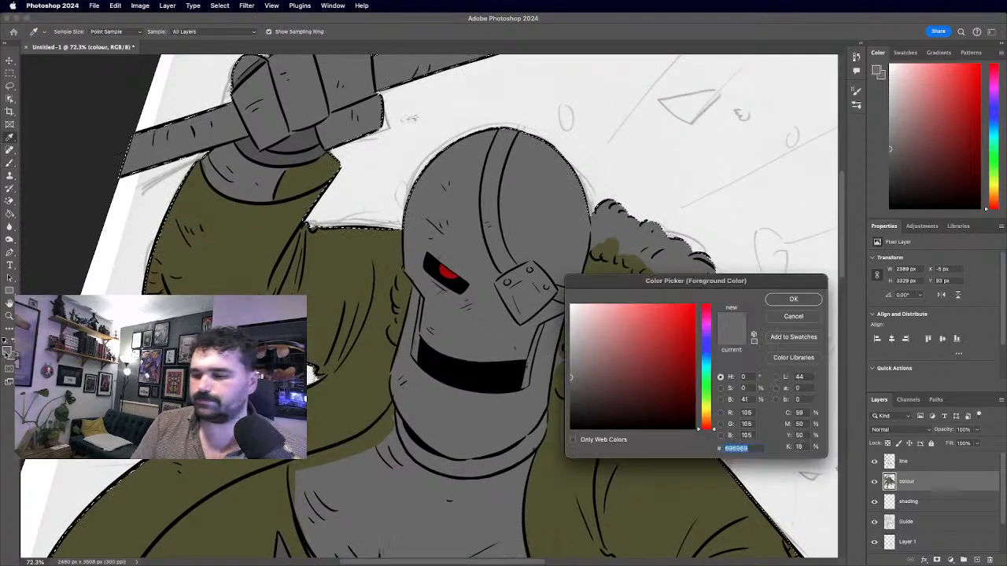
pyautogui.moveTo(708, 429); pyautogui.dragTo(708, 421)
pyautogui.click(632, 375)
pyautogui.click(627, 365)
pyautogui.click(634, 388)
pyautogui.click(628, 387)
pyautogui.click(624, 390)
pyautogui.moveTo(609, 390); pyautogui.dragTo(628, 396)
pyautogui.click(775, 299)
pyautogui.press('super+plus')
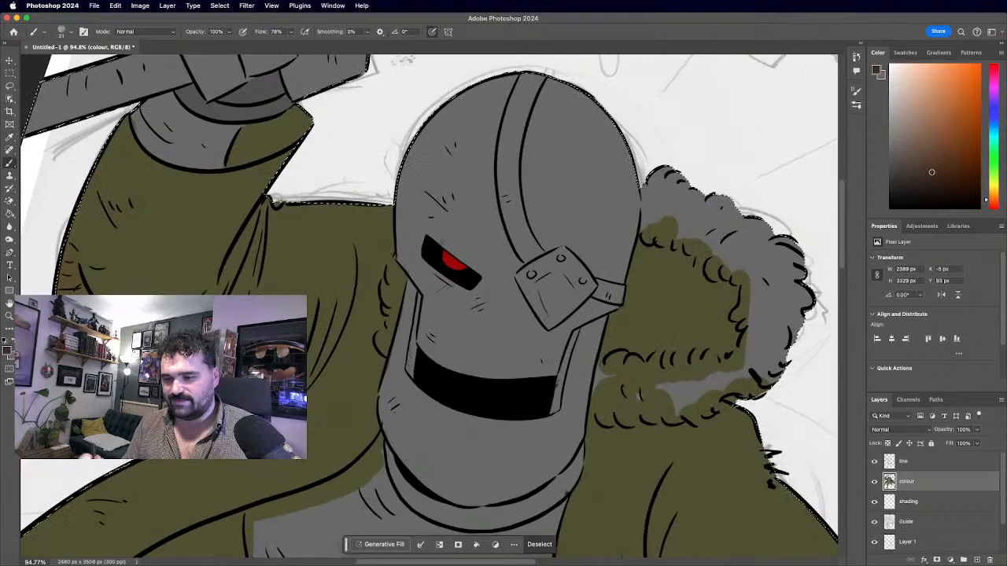
# Paint the long eye-patch strap brown from the crown of the head down to the patch.
pyautogui.moveTo(513, 227); pyautogui.dragTo(512, 212)
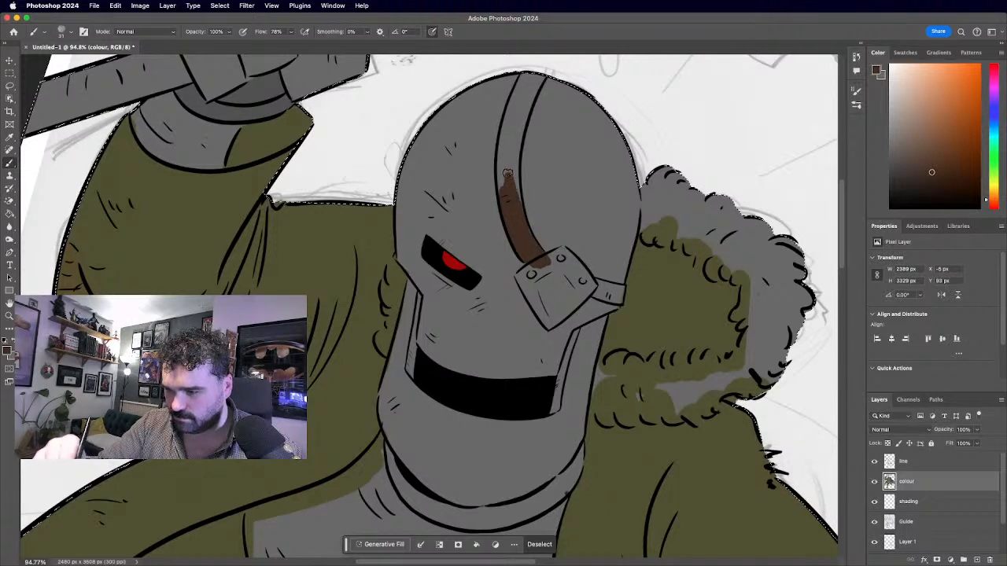
pyautogui.moveTo(517, 217); pyautogui.dragTo(515, 138)
pyautogui.moveTo(509, 189)
pyautogui.mouseDown()
pyautogui.moveTo(504, 140)
pyautogui.moveTo(503, 184)
pyautogui.moveTo(520, 81)
pyautogui.moveTo(512, 126)
pyautogui.moveTo(531, 90)
pyautogui.mouseUp()
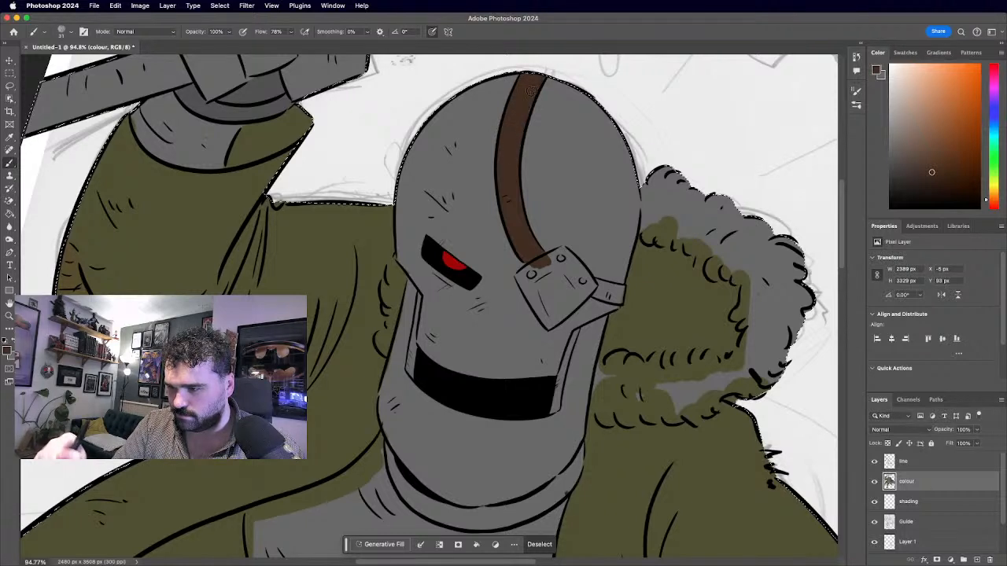
pyautogui.moveTo(532, 270); pyautogui.dragTo(542, 262)
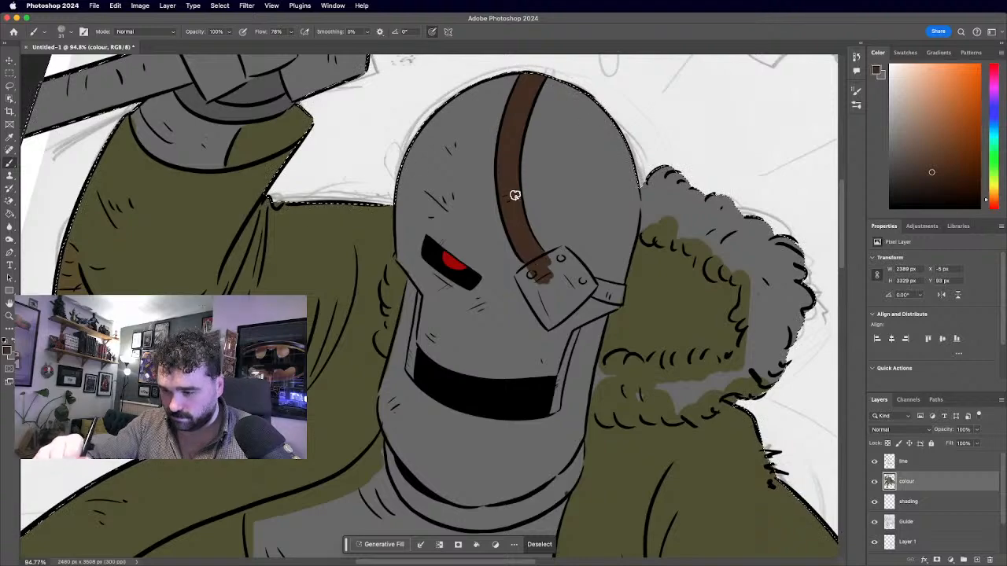
# Paint the short strap segment between the eye patch and the edge of the head brown.
pyautogui.press('super+minus')
pyautogui.press('super+minus')
pyautogui.press('super+minus')
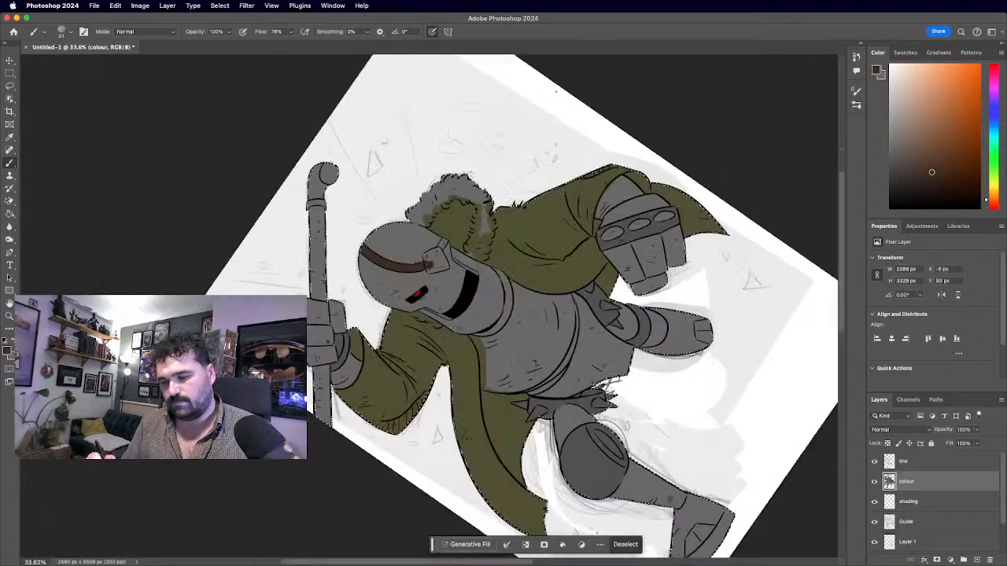
pyautogui.scroll(5, 495, 299)
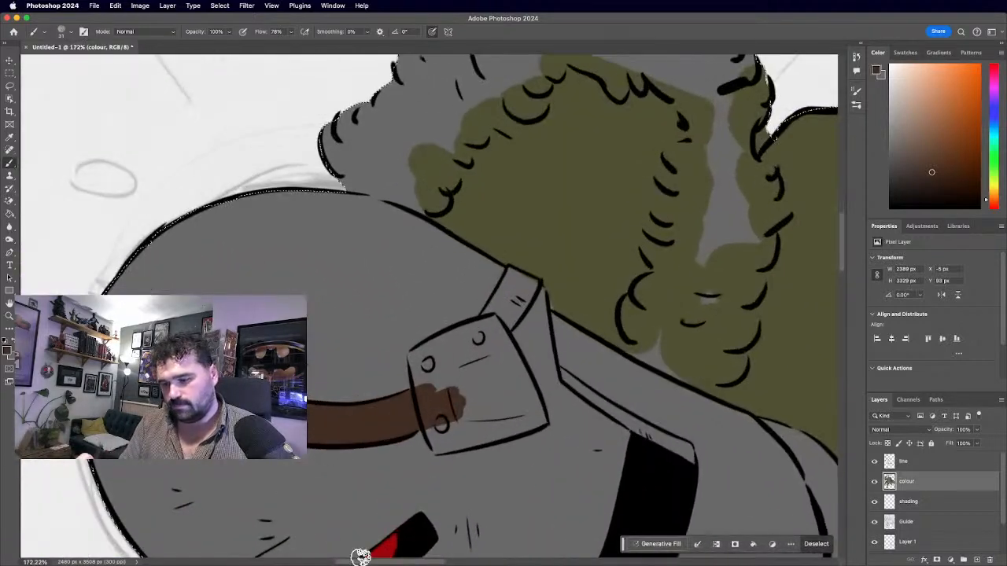
pyautogui.moveTo(480, 334); pyautogui.dragTo(505, 294)
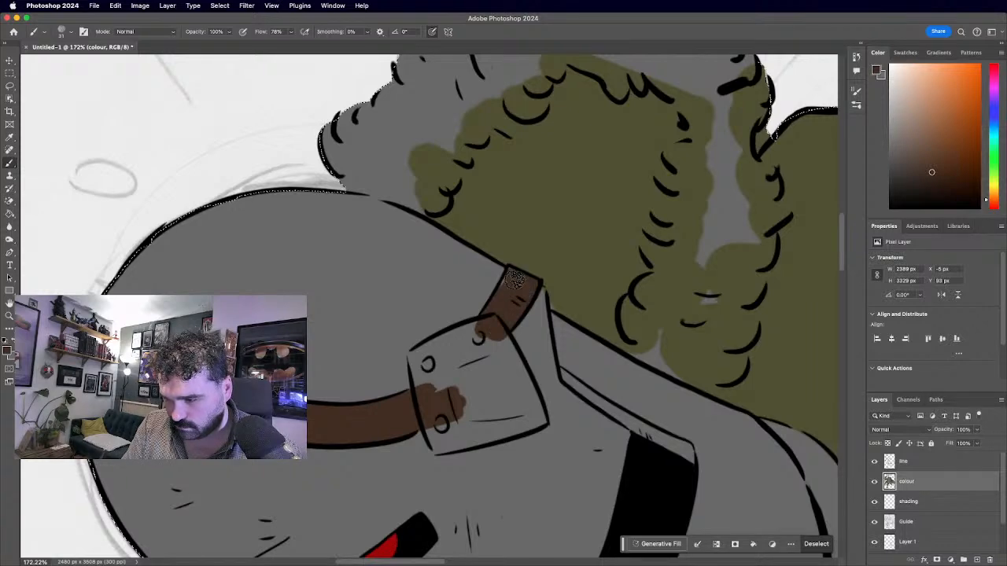
pyautogui.scroll(-5, 494, 315)
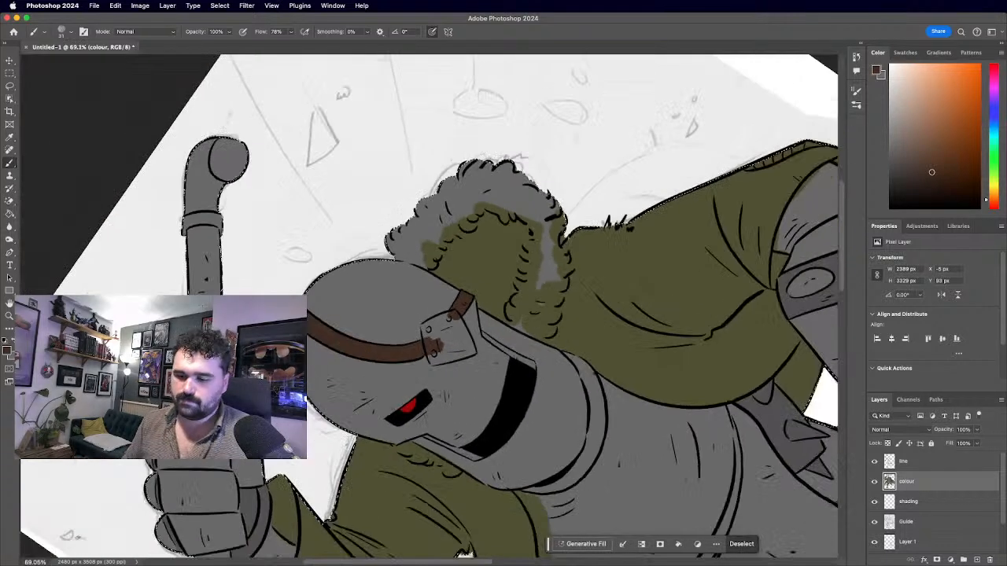
pyautogui.scroll(-5, 496, 315)
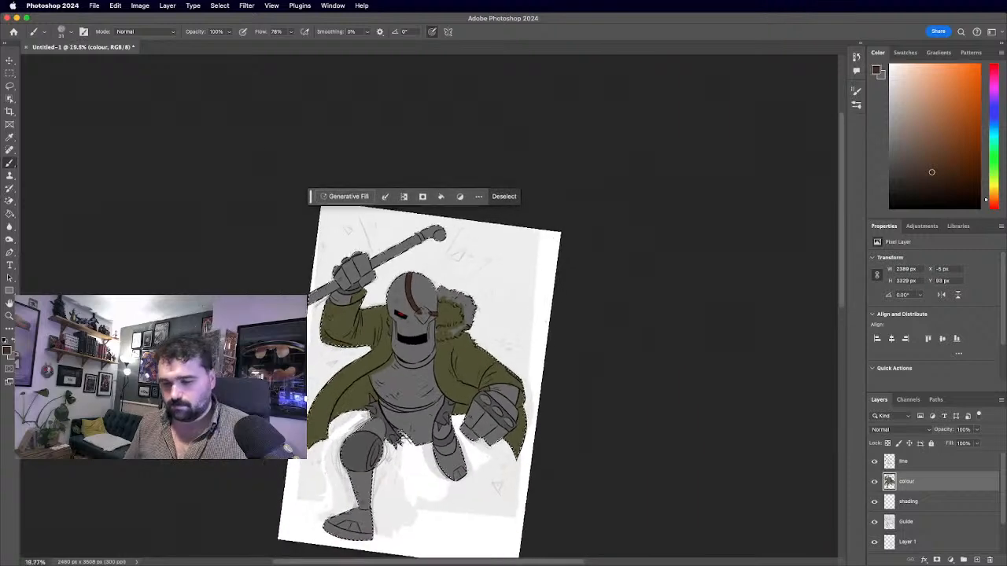
pyautogui.scroll(2, 495, 315)
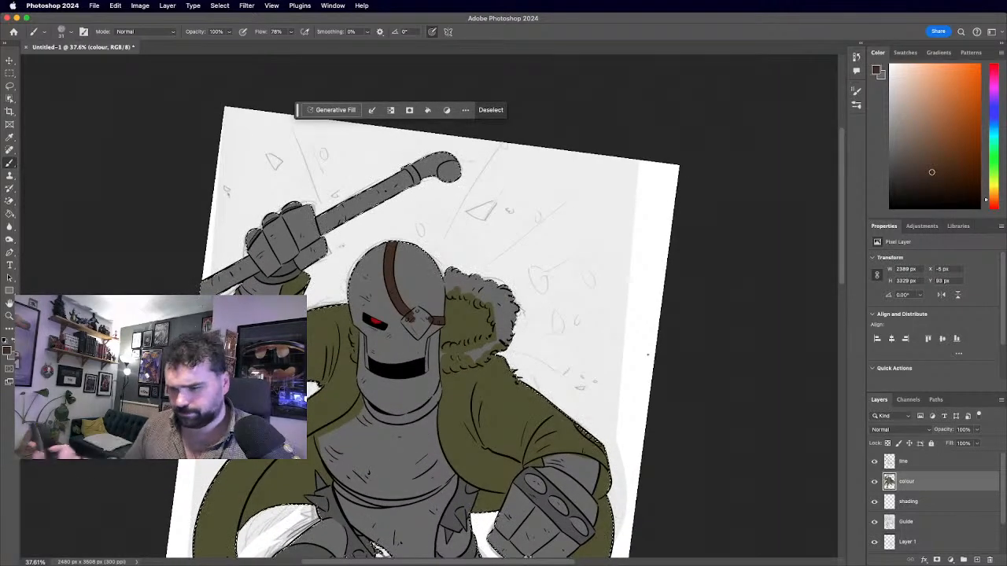
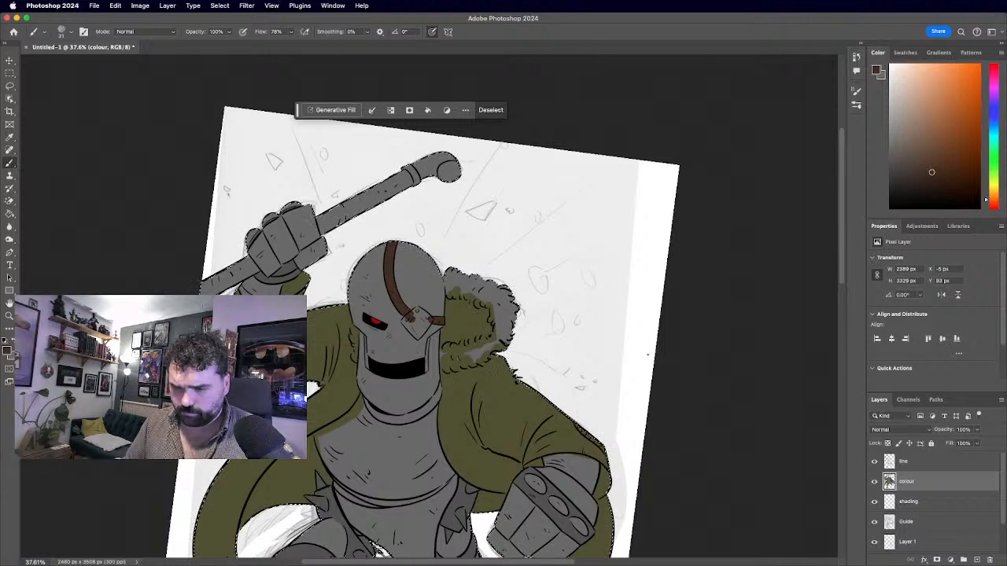
# Fill the riveted eye patch with the same brown out to its inked edges.
pyautogui.scroll(6, 430, 306)
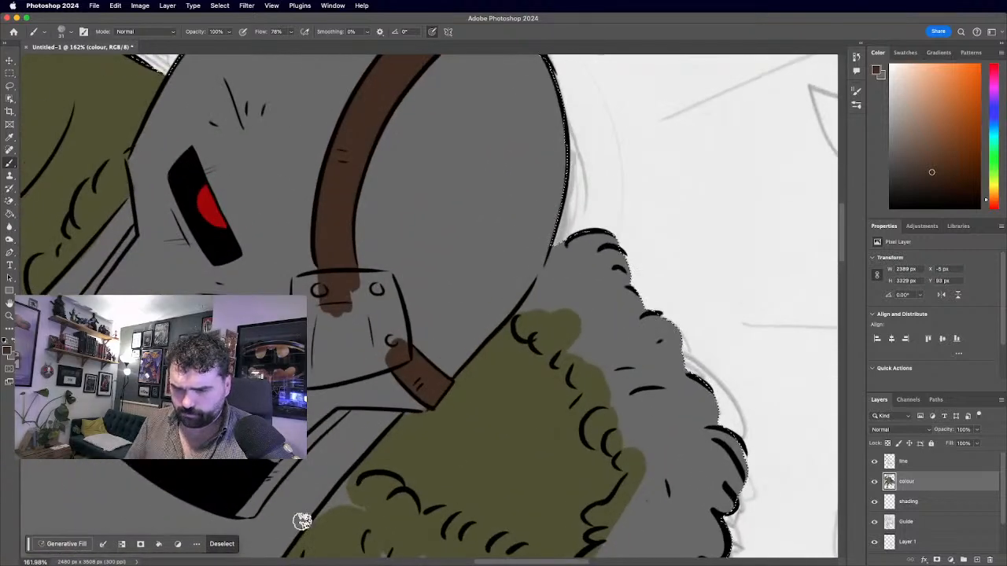
pyautogui.moveTo(337, 313); pyautogui.dragTo(375, 284)
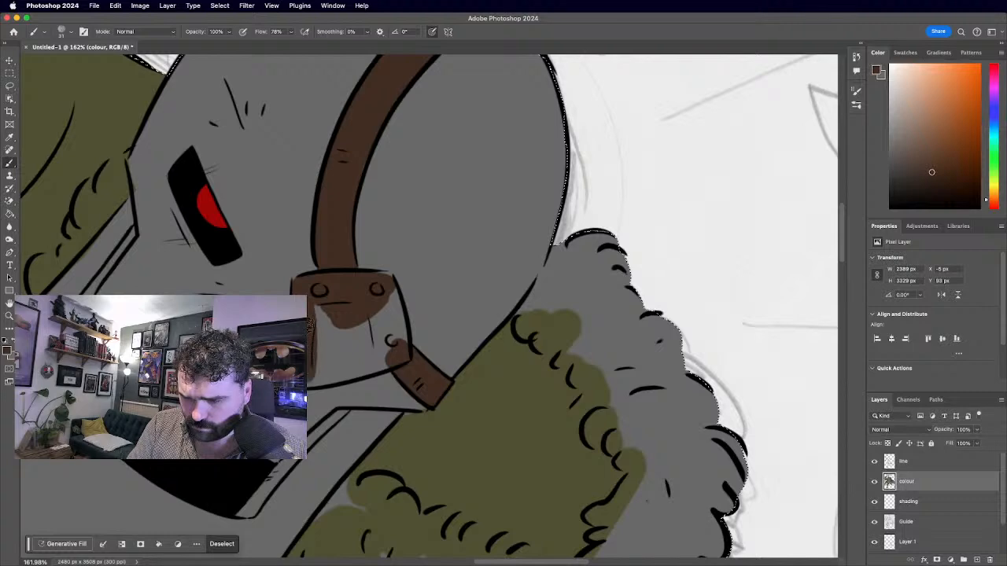
pyautogui.moveTo(312, 378); pyautogui.dragTo(373, 313)
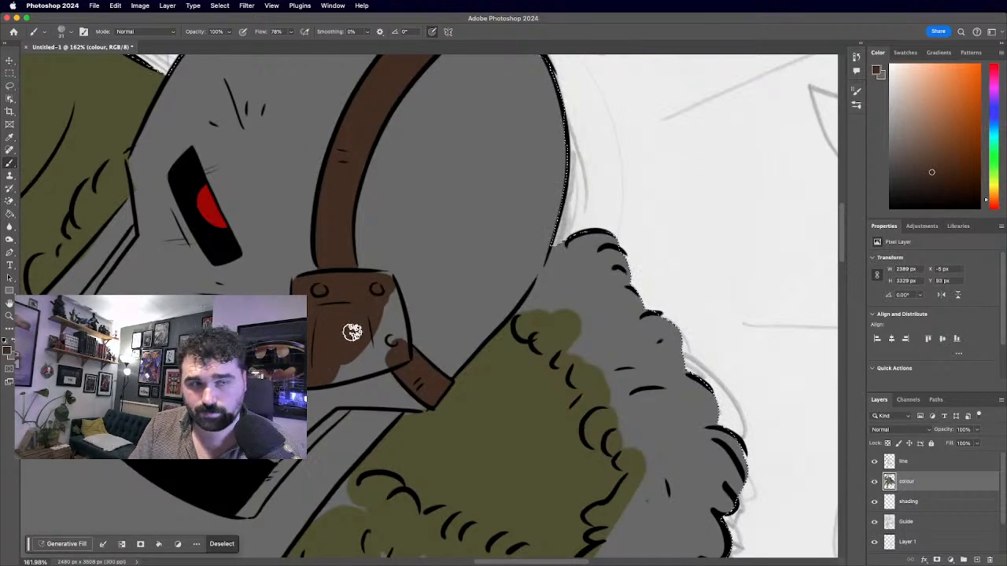
pyautogui.press('super+minus')
pyautogui.scroll(-3, 429, 306)
pyautogui.scroll(4, 429, 306)
pyautogui.moveTo(442, 390)
pyautogui.mouseDown()
pyautogui.moveTo(438, 415)
pyautogui.moveTo(456, 362)
pyautogui.moveTo(447, 391)
pyautogui.moveTo(452, 348)
pyautogui.moveTo(431, 363)
pyautogui.moveTo(451, 346)
pyautogui.moveTo(429, 338)
pyautogui.moveTo(411, 339)
pyautogui.moveTo(373, 379)
pyautogui.mouseUp()
pyautogui.scroll(-3, 429, 306)
pyautogui.scroll(2, 429, 306)
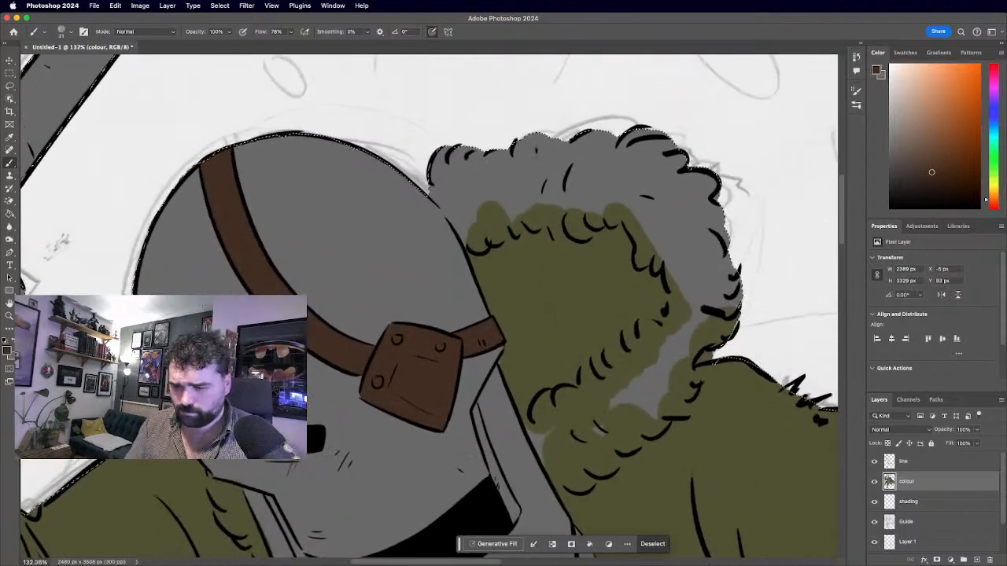
# Sample the lighter body grey and cover the stray dark spot on the standing leg's shin.
pyautogui.scroll(-6, 447, 414)
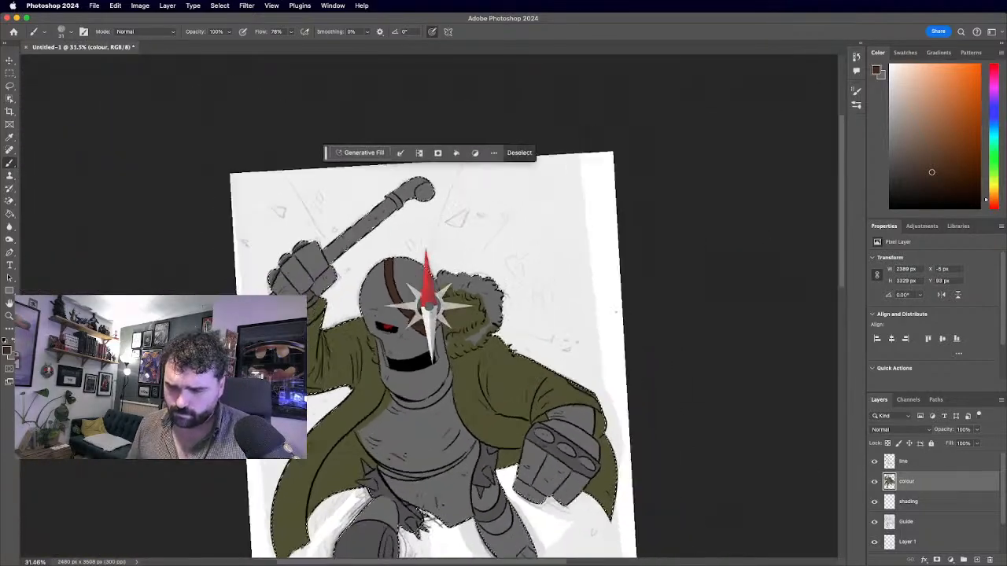
pyautogui.scroll(3, 429, 306)
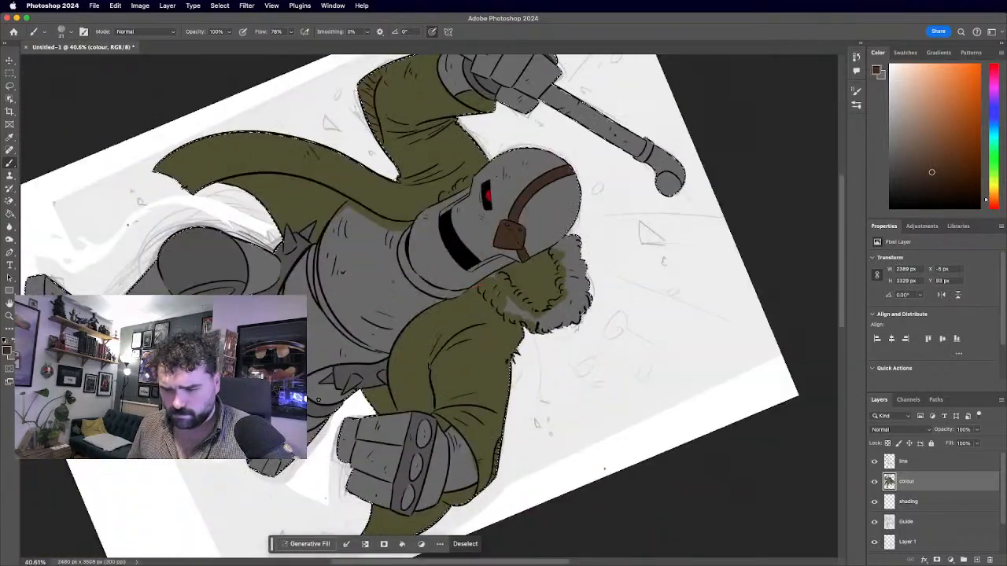
pyautogui.scroll(3, 429, 306)
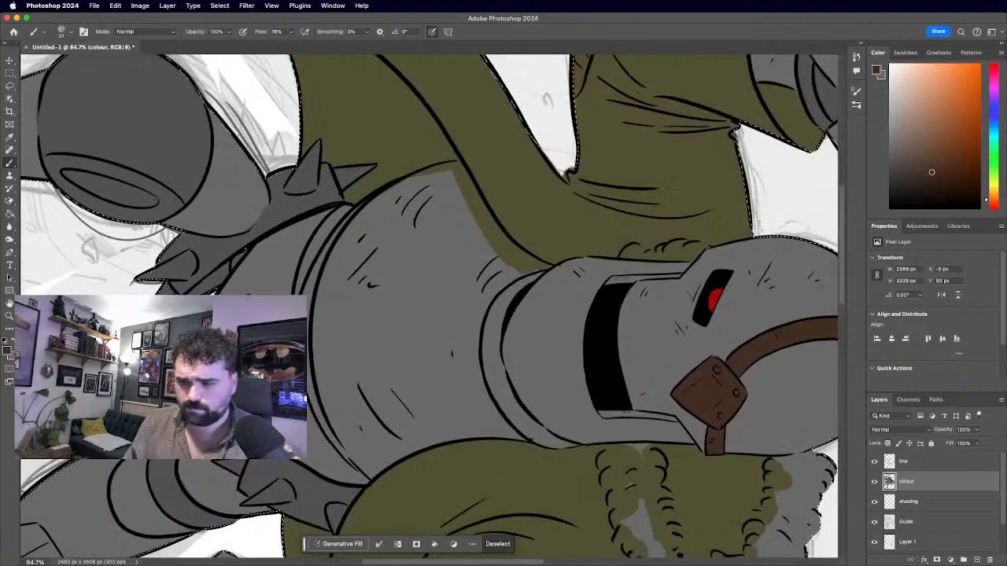
pyautogui.keyDown('alt'); pyautogui.click(290, 204); pyautogui.keyUp('alt')
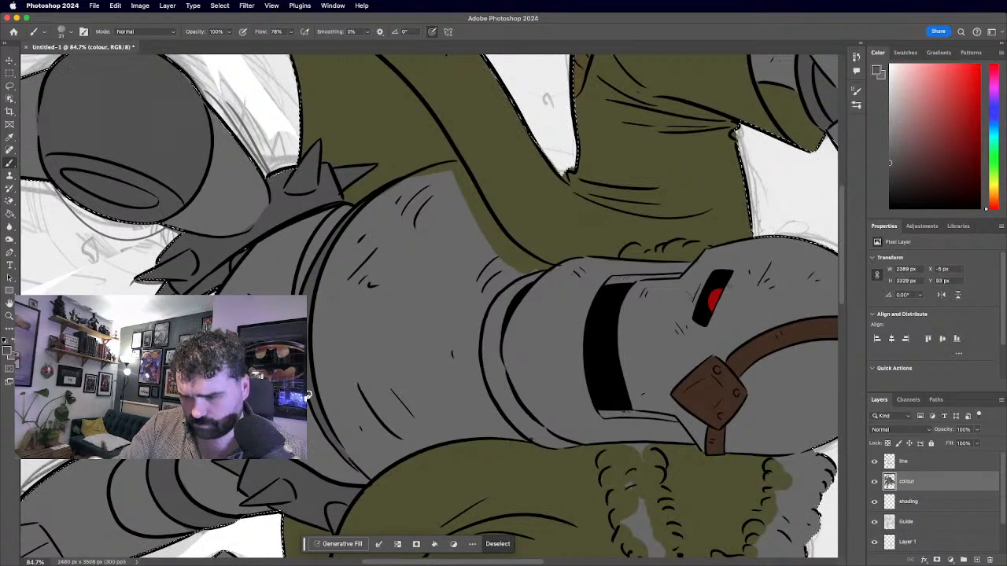
pyautogui.press('super+0')
pyautogui.press('r')
pyautogui.moveTo(326, 292)
pyautogui.mouseDown()
pyautogui.moveTo(335, 347)
pyautogui.moveTo(391, 209)
pyautogui.moveTo(365, 224)
pyautogui.mouseUp()
pyautogui.scroll(2, 430, 306)
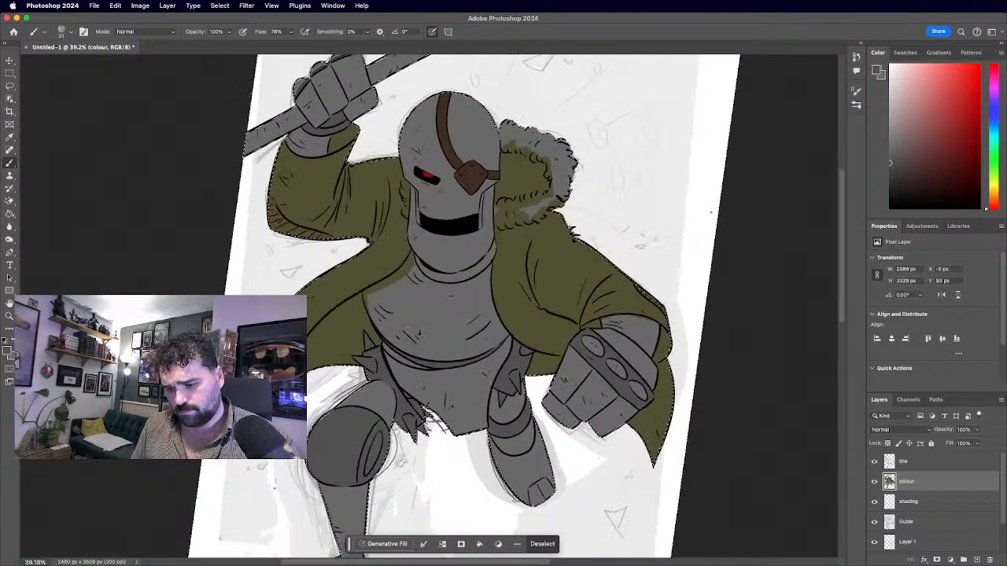
pyautogui.scroll(-3, 430, 306)
pyautogui.scroll(2, 460, 309)
pyautogui.press('i')
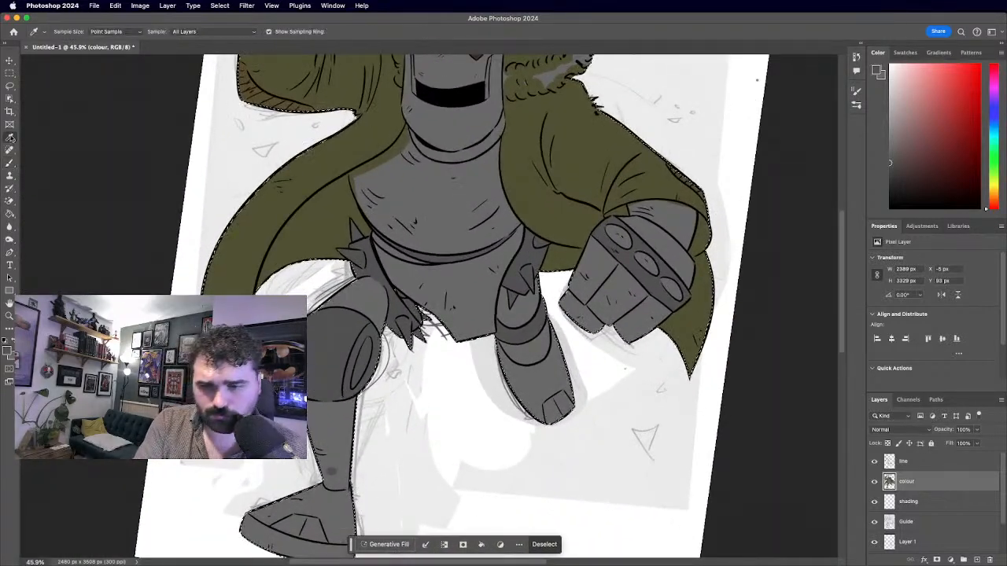
pyautogui.click(335, 420)
pyautogui.press('b')
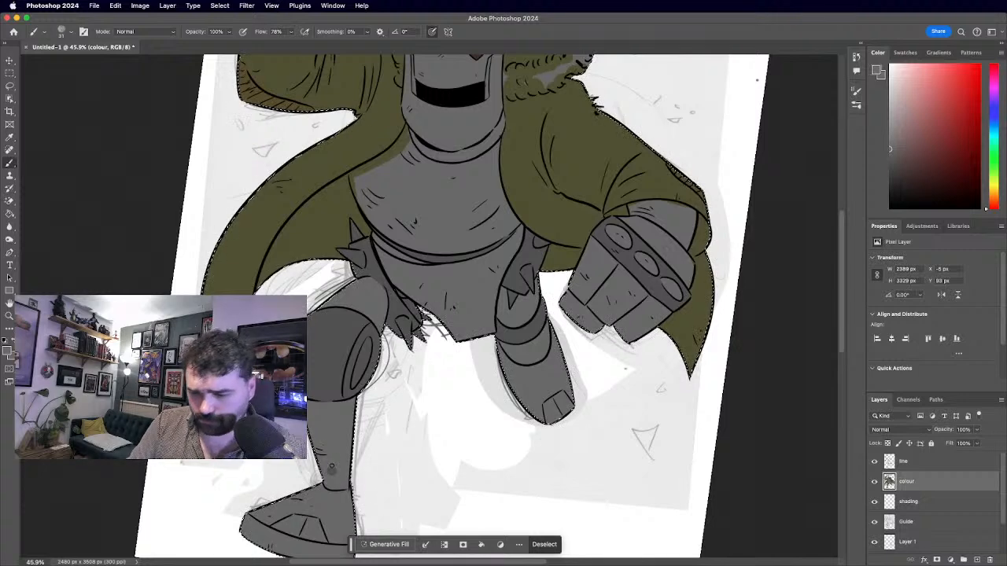
pyautogui.scroll(-3, 422, 316)
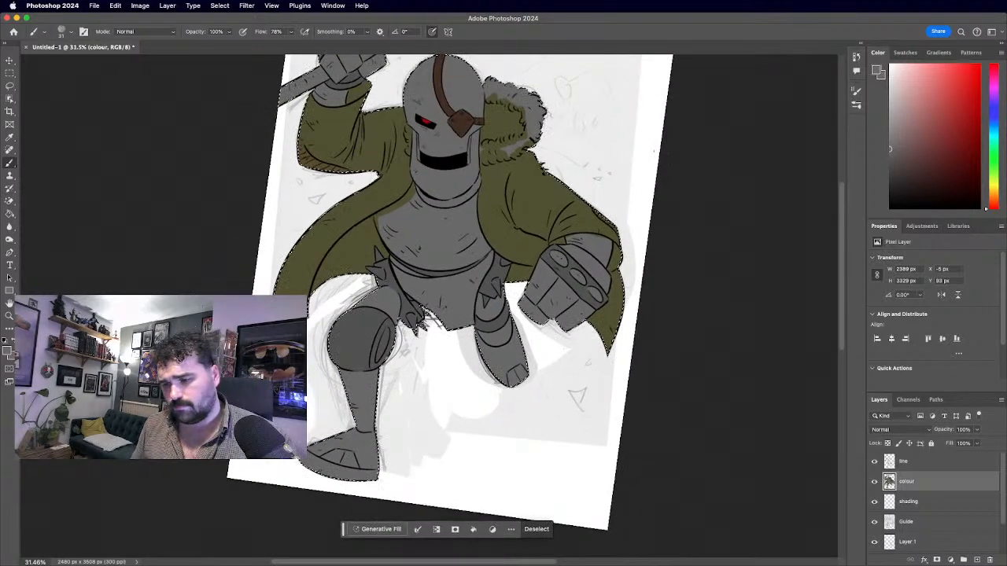
# Sample the darker grey and paint the sole band of the standing foot's boot.
pyautogui.scroll(-2, 452, 520)
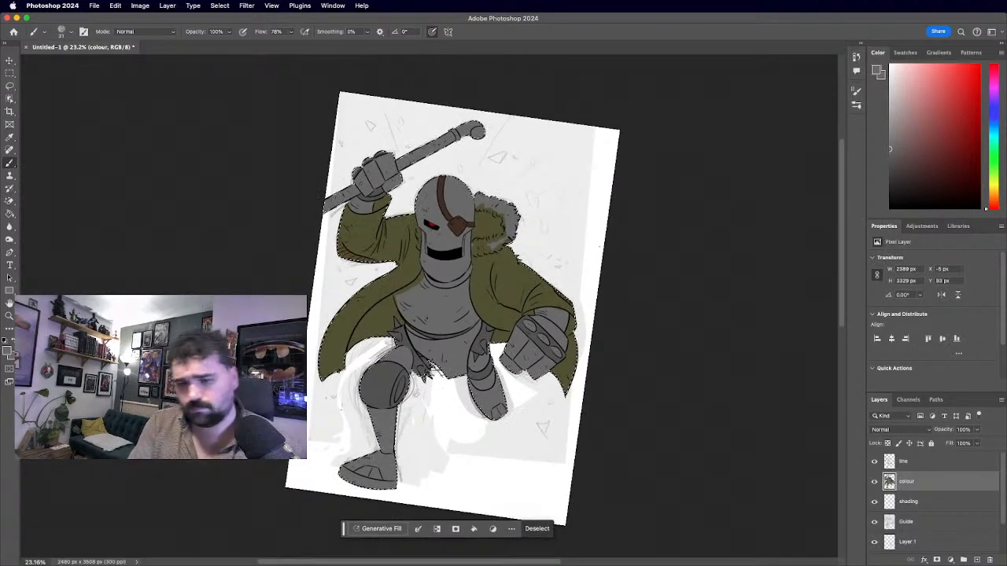
pyautogui.click(10, 137)
pyautogui.click(535, 337)
pyautogui.click(11, 163)
pyautogui.scroll(3, 401, 329)
pyautogui.scroll(-3, 401, 329)
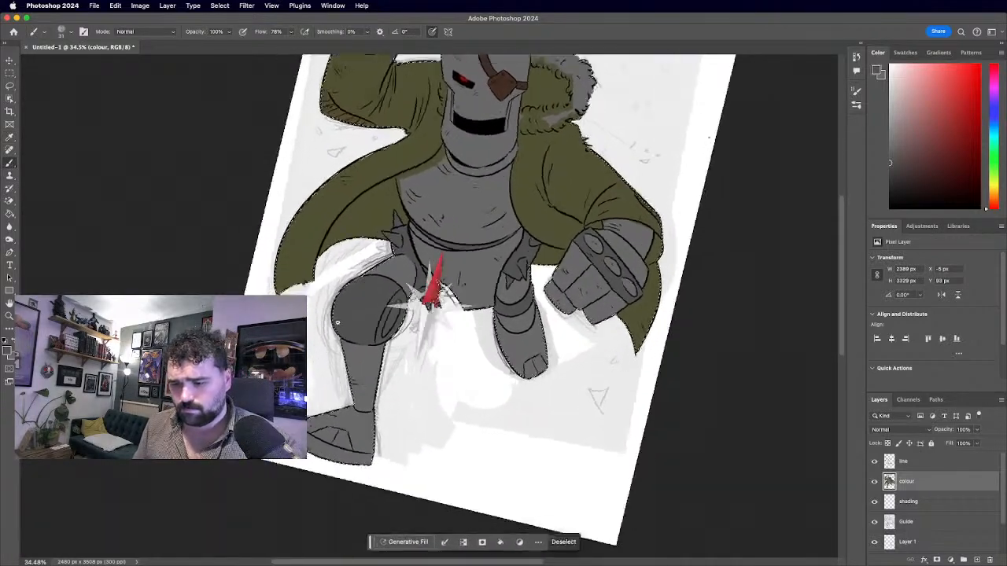
pyautogui.moveTo(295, 282); pyautogui.dragTo(434, 311)
pyautogui.scroll(5, 434, 311)
pyautogui.moveTo(350, 226)
pyautogui.mouseDown()
pyautogui.moveTo(373, 343)
pyautogui.moveTo(380, 291)
pyautogui.mouseUp()
pyautogui.moveTo(368, 252)
pyautogui.mouseDown()
pyautogui.moveTo(376, 214)
pyautogui.moveTo(373, 244)
pyautogui.moveTo(396, 149)
pyautogui.mouseUp()
pyautogui.moveTo(380, 185)
pyautogui.mouseDown()
pyautogui.moveTo(392, 126)
pyautogui.moveTo(362, 228)
pyautogui.moveTo(373, 137)
pyautogui.mouseUp()
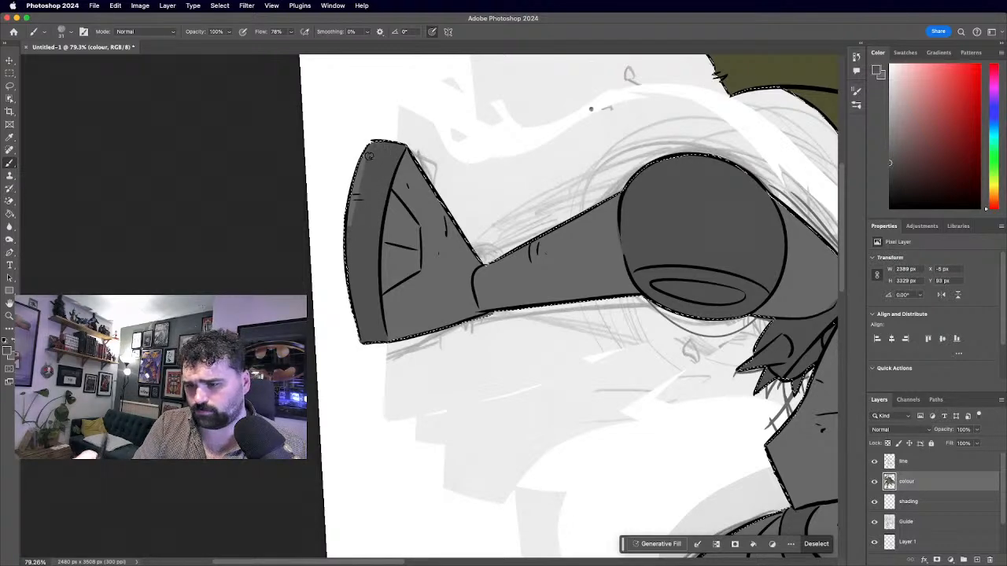
# Paint the angular toe panel on the standing foot's boot darker grey.
pyautogui.scroll(-4, 440, 315)
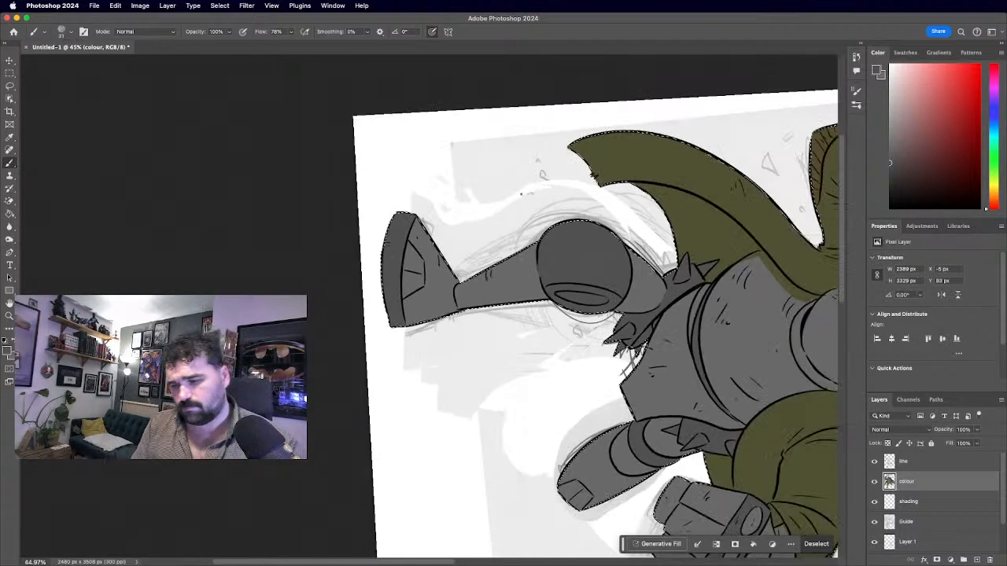
pyautogui.press('r')
pyautogui.moveTo(326, 235); pyautogui.dragTo(357, 409)
pyautogui.scroll(3, 417, 295)
pyautogui.scroll(3, 368, 281)
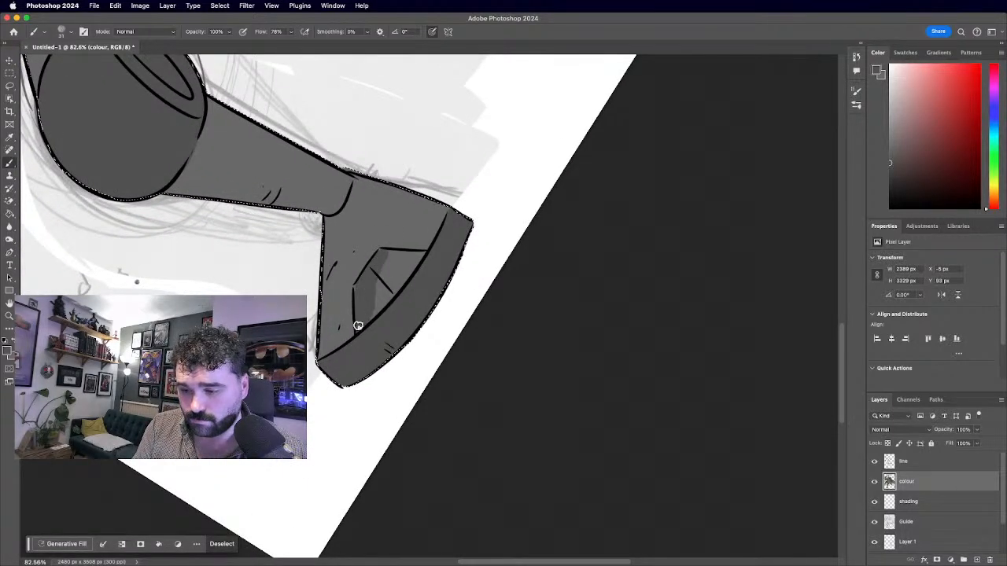
pyautogui.moveTo(371, 271)
pyautogui.mouseDown()
pyautogui.moveTo(372, 306)
pyautogui.moveTo(397, 263)
pyautogui.moveTo(392, 296)
pyautogui.mouseUp()
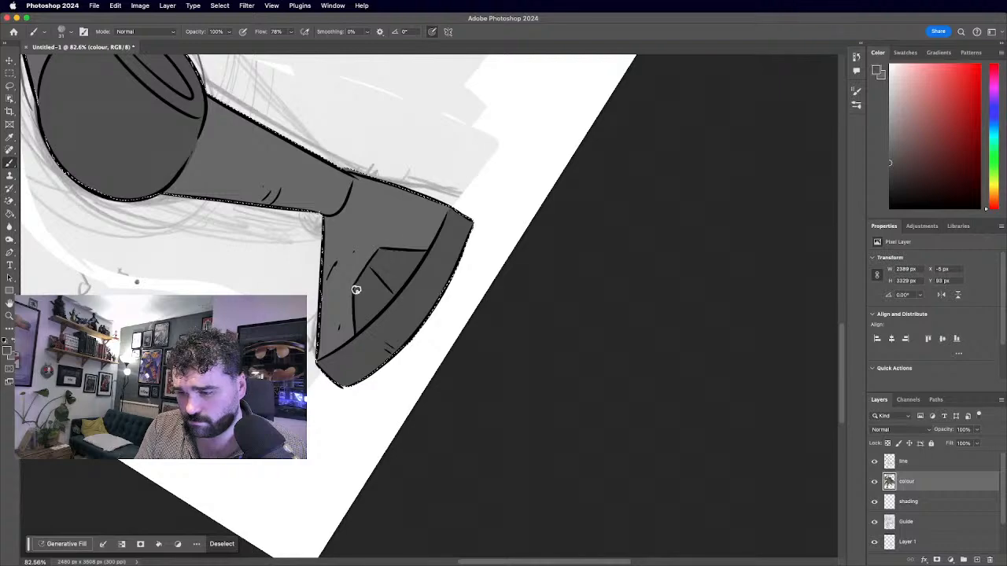
pyautogui.scroll(-6, 378, 274)
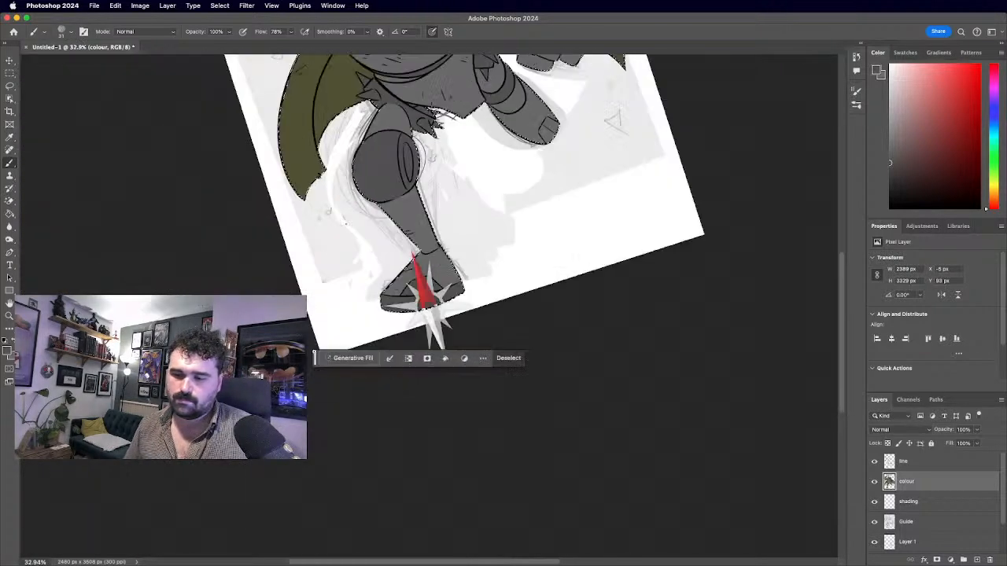
pyautogui.scroll(2, 429, 306)
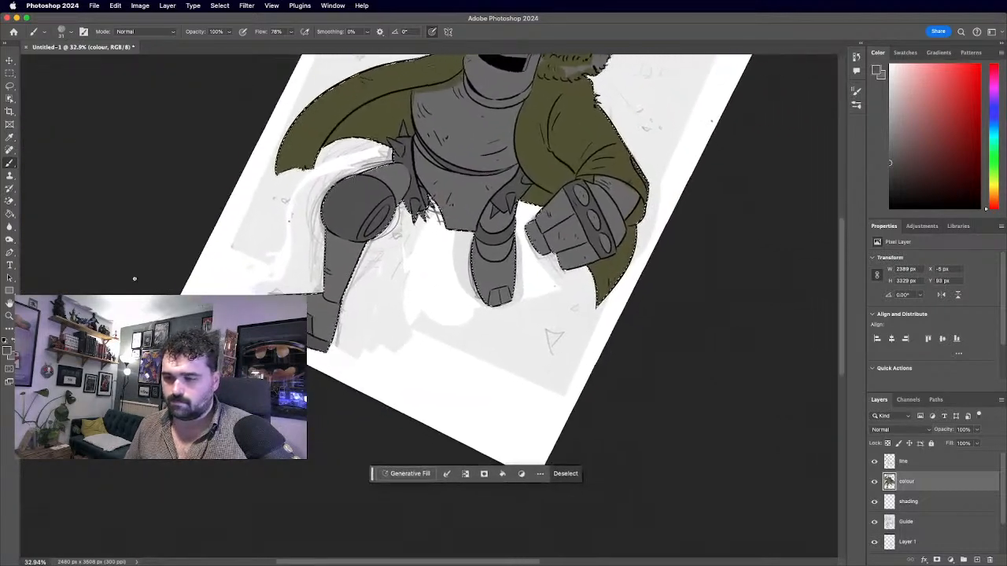
# Paint the two-part toe panel on the raised foot's boot darker grey out to its inked edges.
pyautogui.scroll(5, 470, 331)
pyautogui.scroll(1, 431, 297)
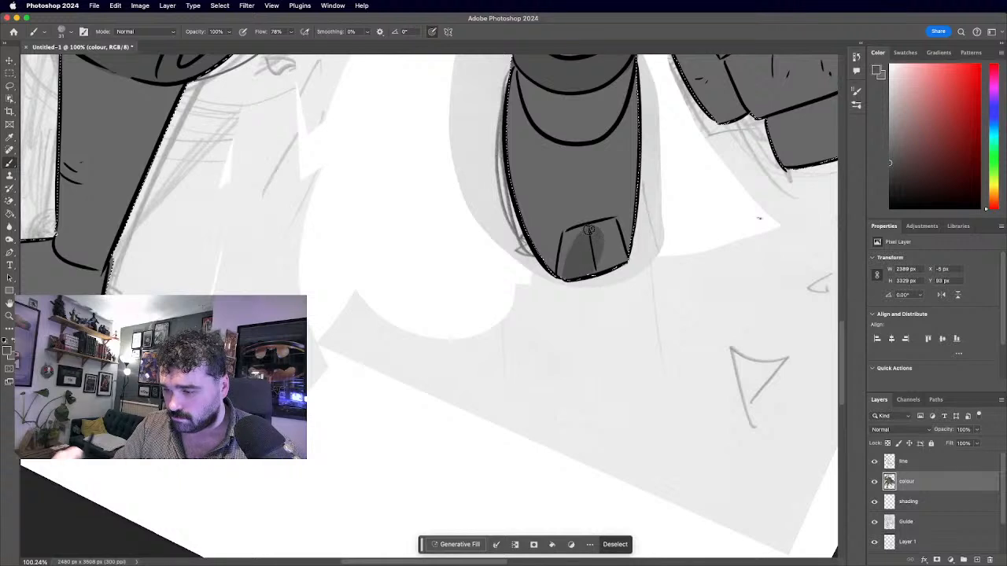
pyautogui.moveTo(563, 260); pyautogui.dragTo(568, 277)
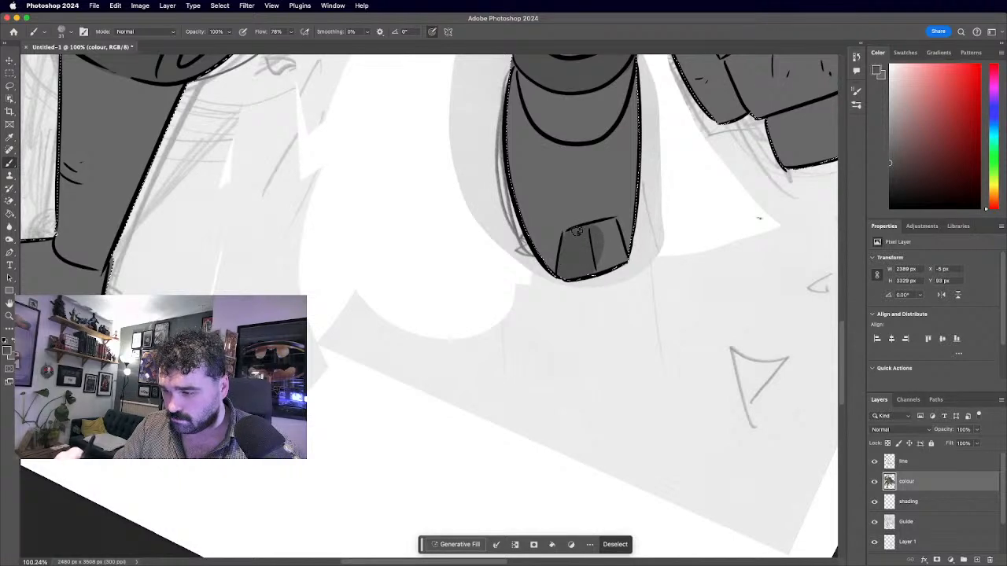
pyautogui.moveTo(604, 233)
pyautogui.mouseDown()
pyautogui.moveTo(603, 268)
pyautogui.moveTo(617, 259)
pyautogui.moveTo(614, 228)
pyautogui.mouseUp()
pyautogui.scroll(-4, 613, 228)
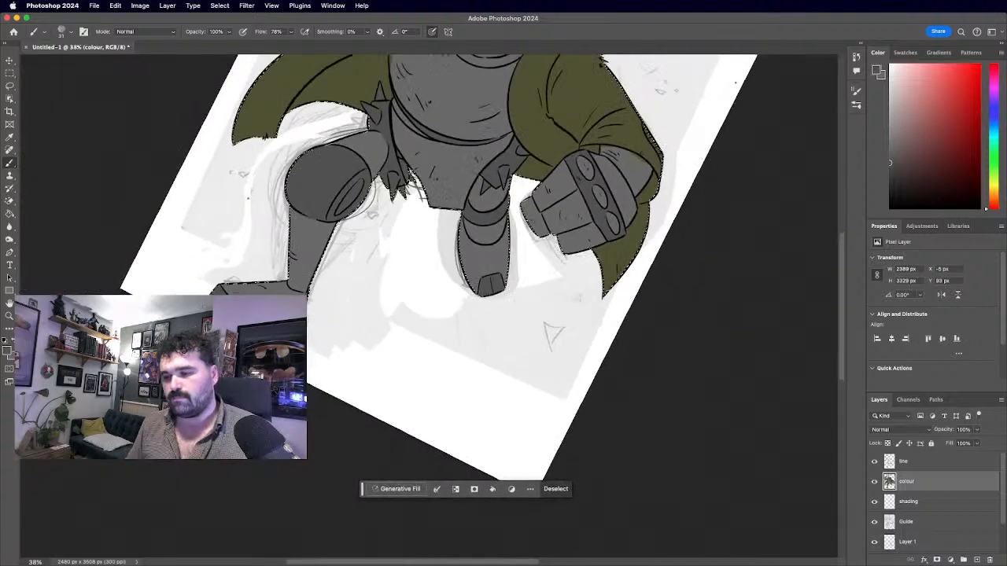
# Set the foreground colour to warm grey 8c8375 and paint the small piece of fur trim beside the robot's jaw.
pyautogui.scroll(4, 425, 236)
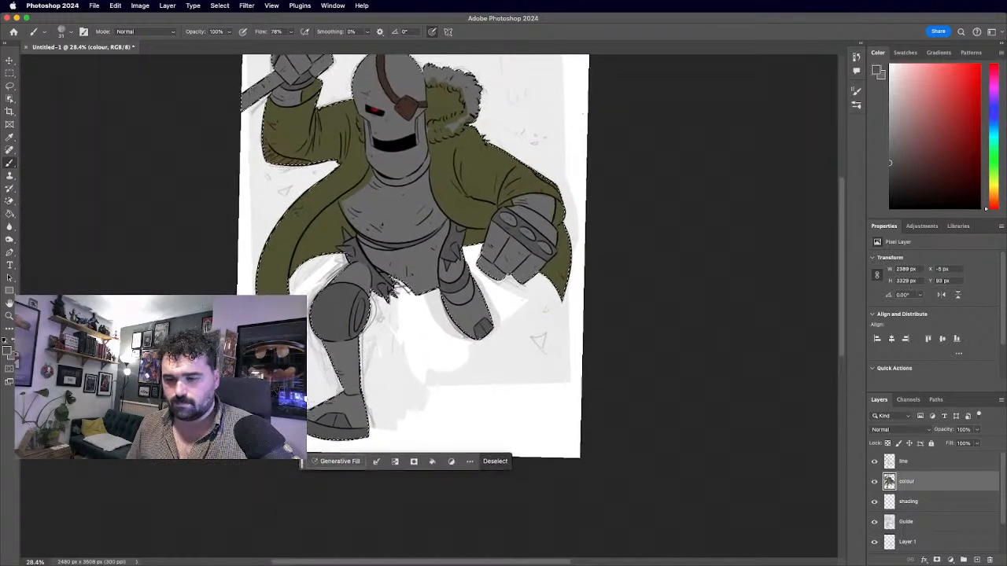
pyautogui.scroll(1, 425, 192)
pyautogui.scroll(2, 436, 283)
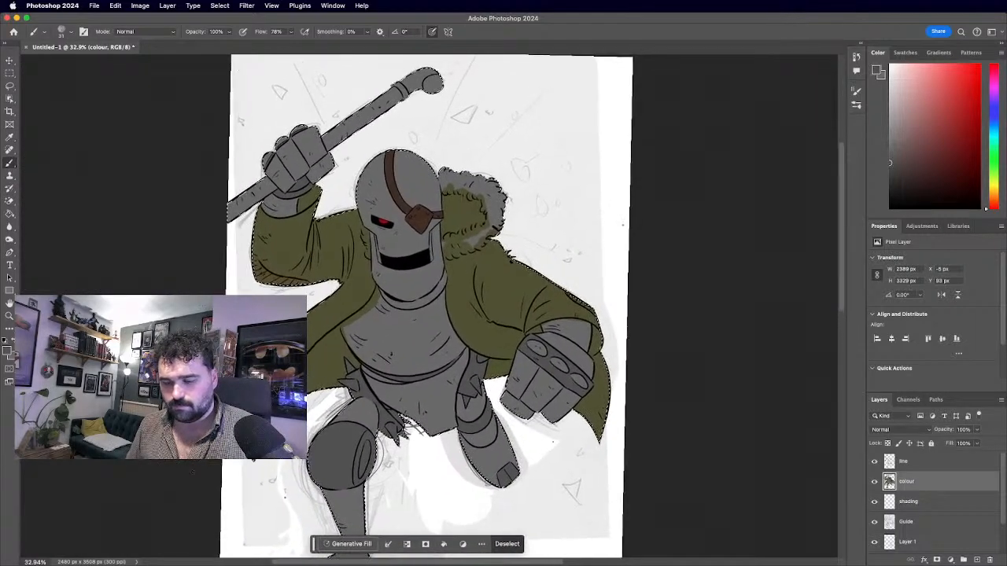
pyautogui.scroll(4, 437, 299)
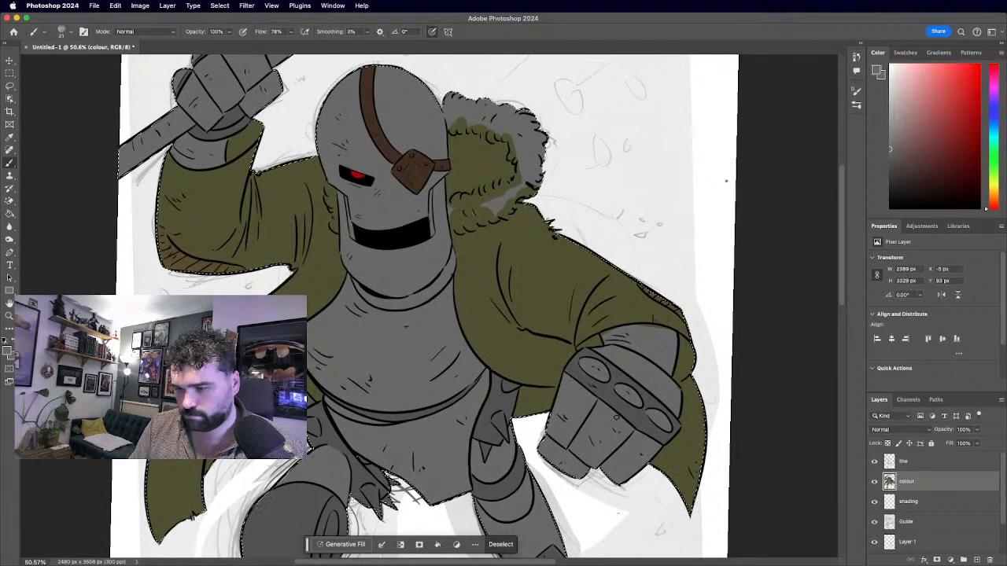
pyautogui.scroll(-5, 430, 303)
pyautogui.scroll(5, 417, 294)
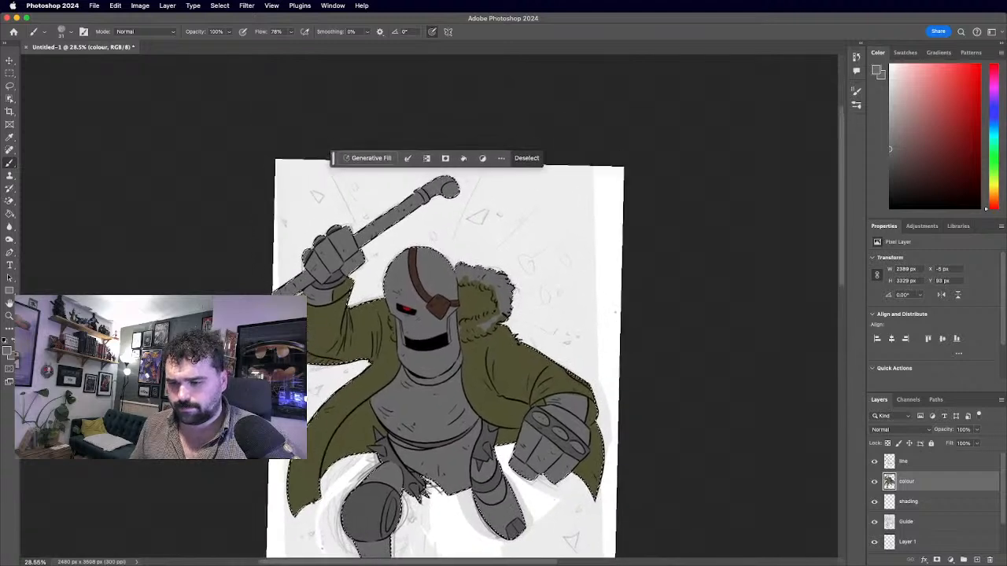
pyautogui.click(7, 351)
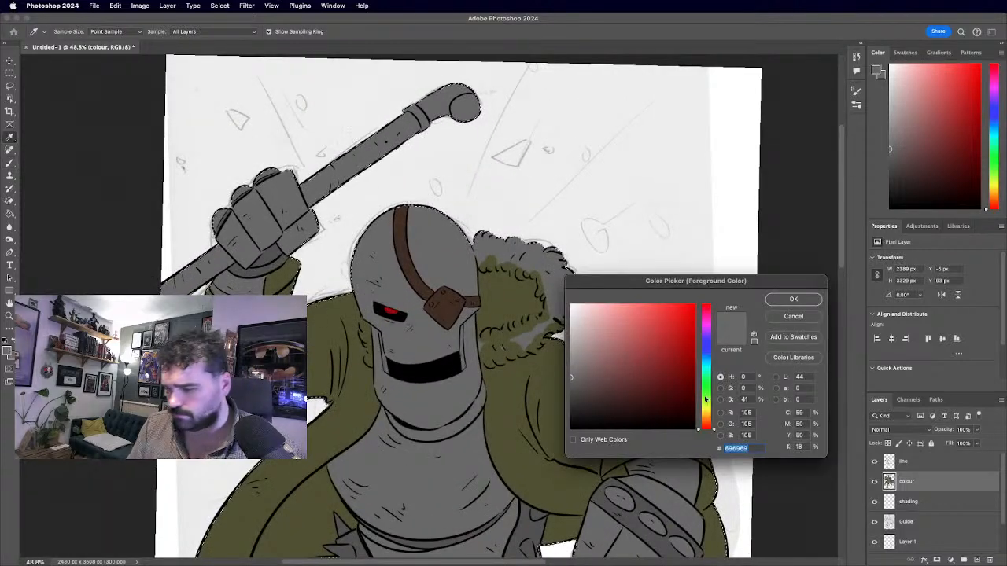
pyautogui.click(707, 417)
pyautogui.click(589, 362)
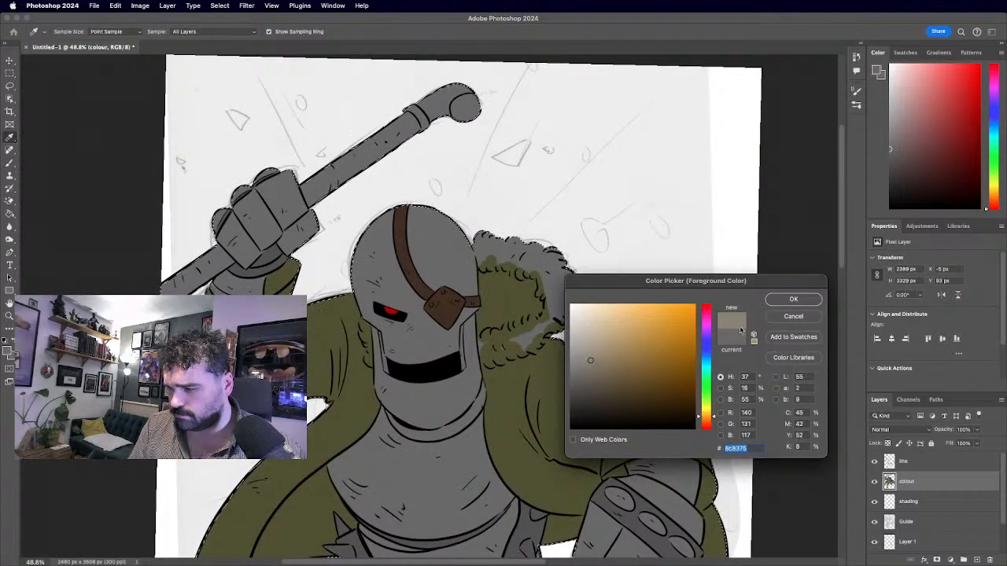
pyautogui.click(793, 299)
pyautogui.press('b')
pyautogui.scroll(3, 420, 305)
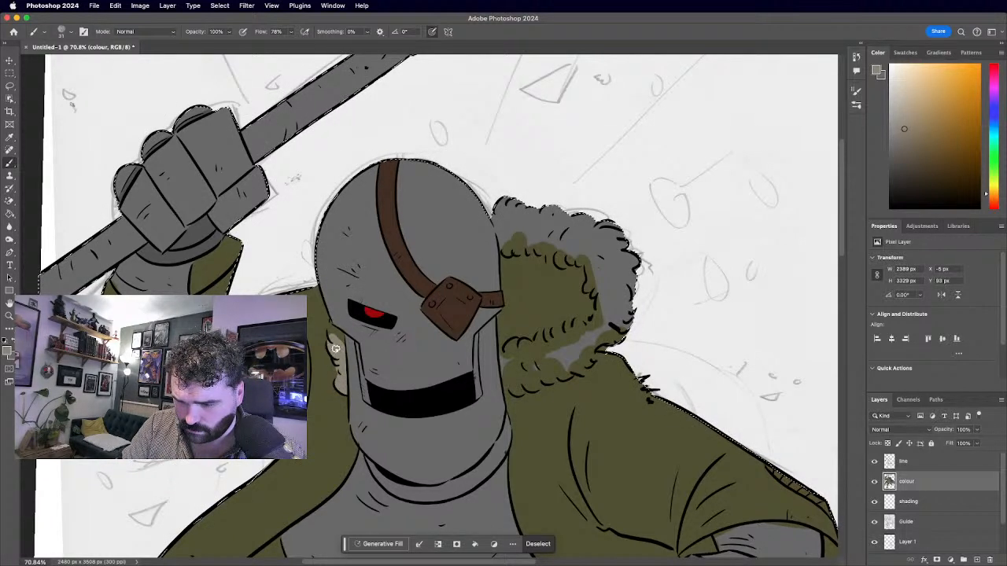
pyautogui.moveTo(333, 330)
pyautogui.mouseDown()
pyautogui.moveTo(337, 279)
pyautogui.moveTo(350, 332)
pyautogui.moveTo(340, 368)
pyautogui.mouseUp()
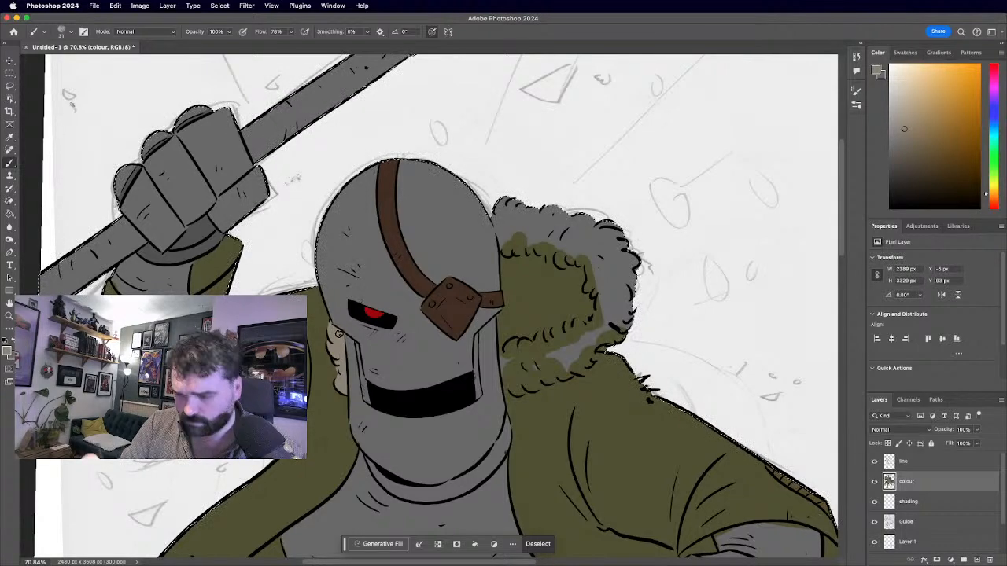
# Paint the upper stretch of the hood's fur trim warm grey, from the head toward the hood's outer curve.
pyautogui.scroll(-4, 341, 368)
pyautogui.scroll(4, 309, 358)
pyautogui.scroll(5, 309, 358)
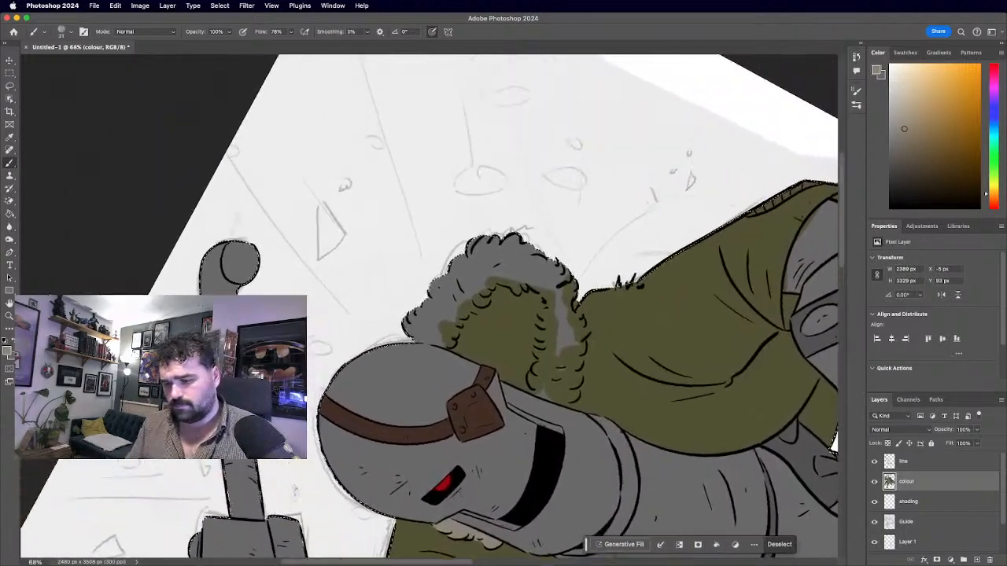
pyautogui.moveTo(434, 325)
pyautogui.mouseDown()
pyautogui.moveTo(491, 255)
pyautogui.moveTo(468, 254)
pyautogui.moveTo(423, 328)
pyautogui.moveTo(454, 273)
pyautogui.moveTo(436, 322)
pyautogui.moveTo(404, 354)
pyautogui.moveTo(455, 353)
pyautogui.moveTo(453, 366)
pyautogui.moveTo(497, 297)
pyautogui.moveTo(475, 294)
pyautogui.moveTo(444, 353)
pyautogui.moveTo(521, 251)
pyautogui.moveTo(517, 289)
pyautogui.mouseUp()
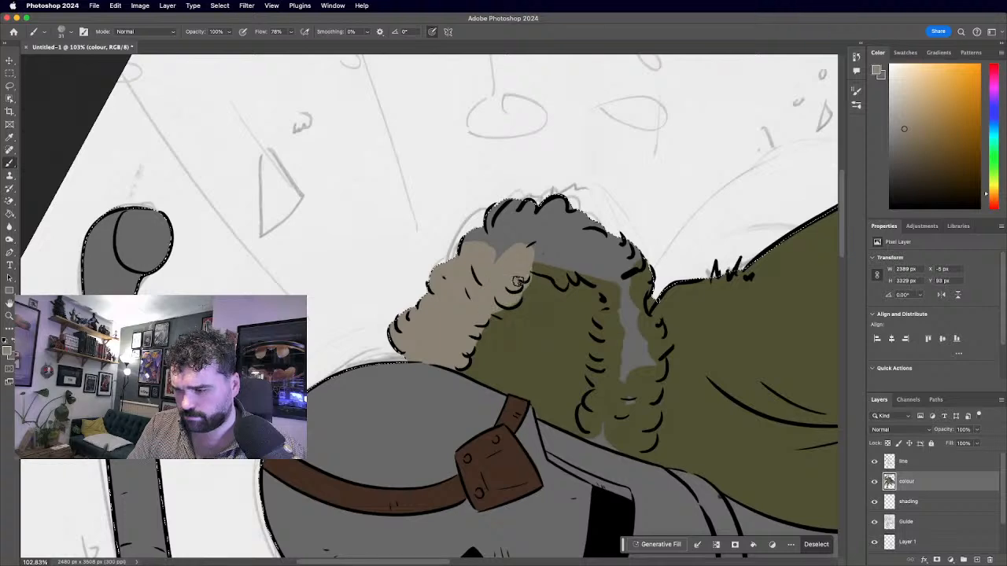
pyautogui.moveTo(526, 241)
pyautogui.mouseDown()
pyautogui.moveTo(534, 194)
pyautogui.moveTo(504, 222)
pyautogui.moveTo(497, 213)
pyautogui.moveTo(529, 199)
pyautogui.moveTo(510, 249)
pyautogui.moveTo(582, 201)
pyautogui.moveTo(543, 260)
pyautogui.moveTo(602, 223)
pyautogui.mouseUp()
# Fill the lower and outer stretches of the hood's fur trim with the same warm grey out to the inked tufts.
pyautogui.press('super+minus')
pyautogui.press('r')
pyautogui.moveTo(613, 113); pyautogui.dragTo(689, 336)
pyautogui.scroll(5, 346, 373)
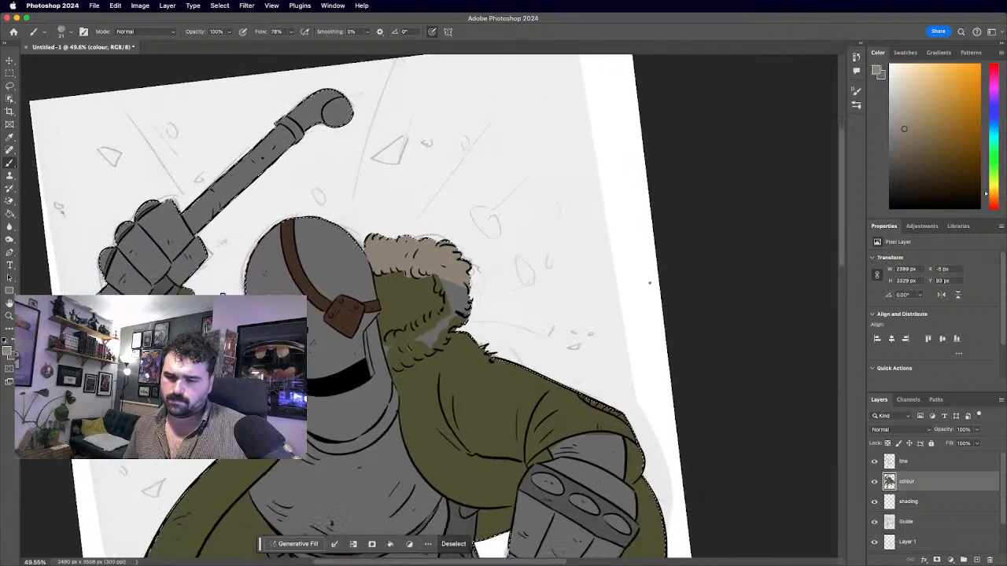
pyautogui.moveTo(348, 351); pyautogui.dragTo(357, 325)
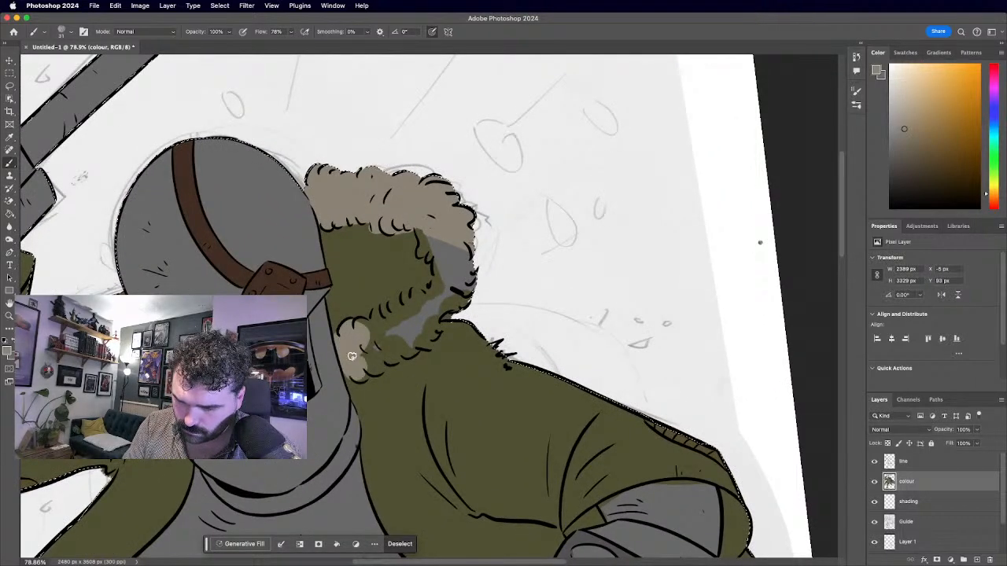
pyautogui.moveTo(355, 365)
pyautogui.mouseDown()
pyautogui.moveTo(358, 377)
pyautogui.moveTo(382, 333)
pyautogui.moveTo(382, 365)
pyautogui.mouseUp()
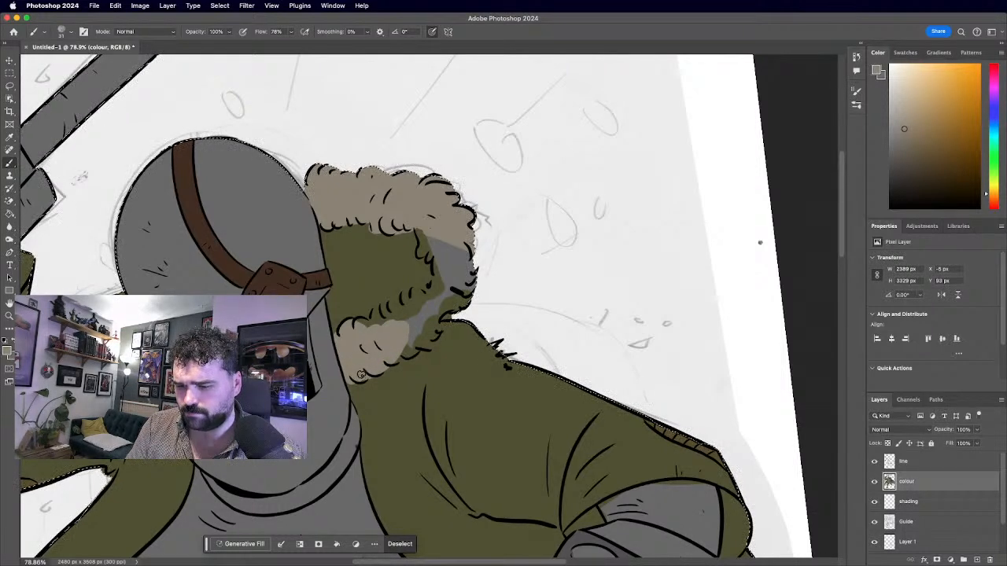
pyautogui.moveTo(390, 358)
pyautogui.mouseDown()
pyautogui.moveTo(436, 331)
pyautogui.moveTo(429, 319)
pyautogui.moveTo(419, 335)
pyautogui.moveTo(463, 284)
pyautogui.moveTo(451, 281)
pyautogui.moveTo(407, 332)
pyautogui.moveTo(445, 291)
pyautogui.mouseUp()
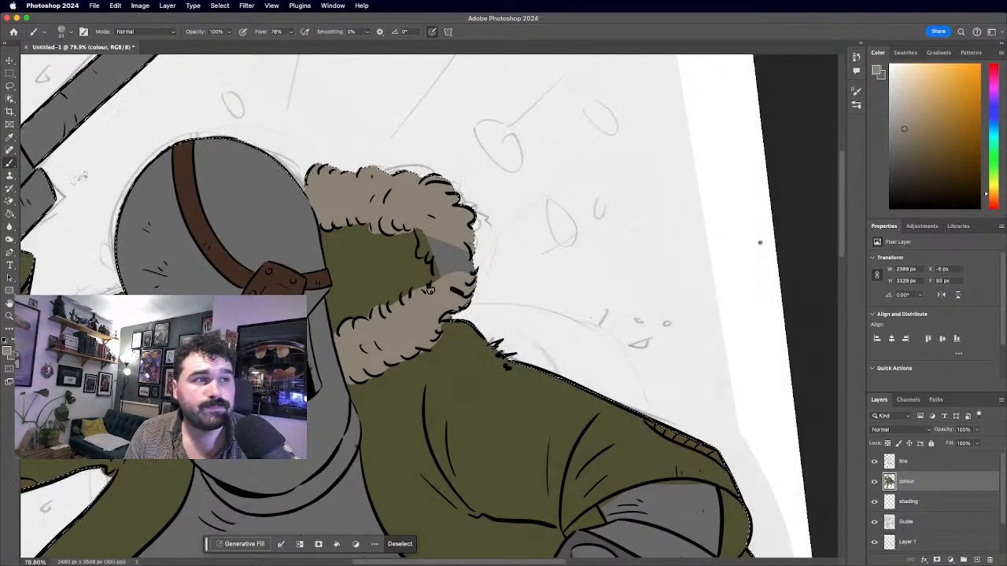
pyautogui.moveTo(444, 247); pyautogui.dragTo(438, 275)
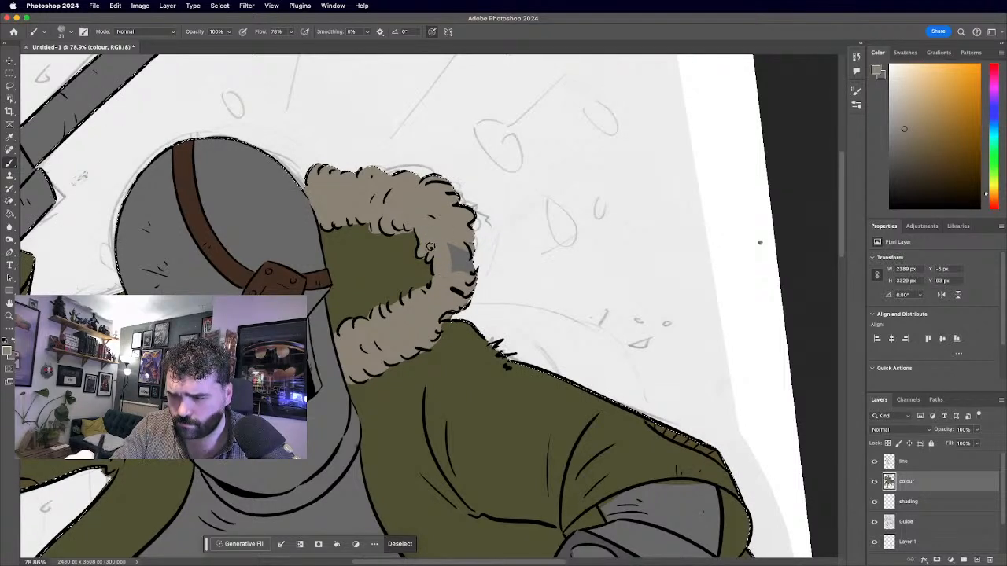
pyautogui.moveTo(455, 249); pyautogui.dragTo(472, 253)
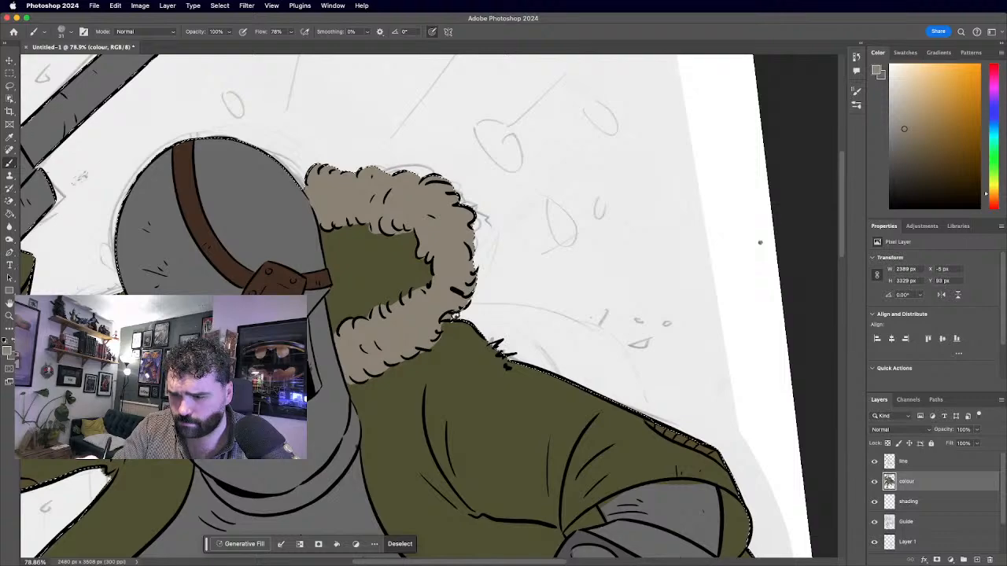
pyautogui.scroll(-5, 479, 287)
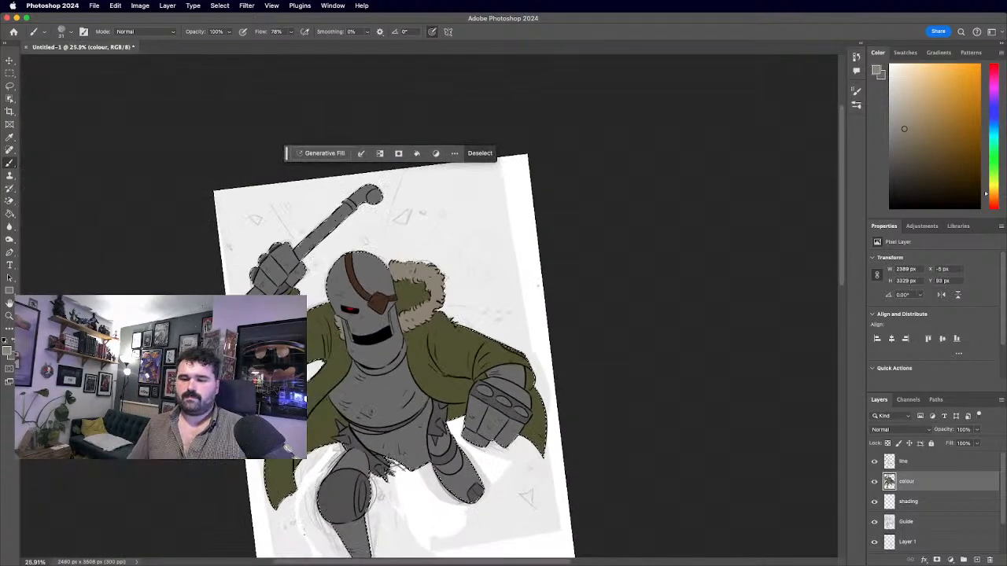
# Sample the coat's olive and clean up the hood's interior along the inner edge of the fur trim.
pyautogui.scroll(5, 421, 293)
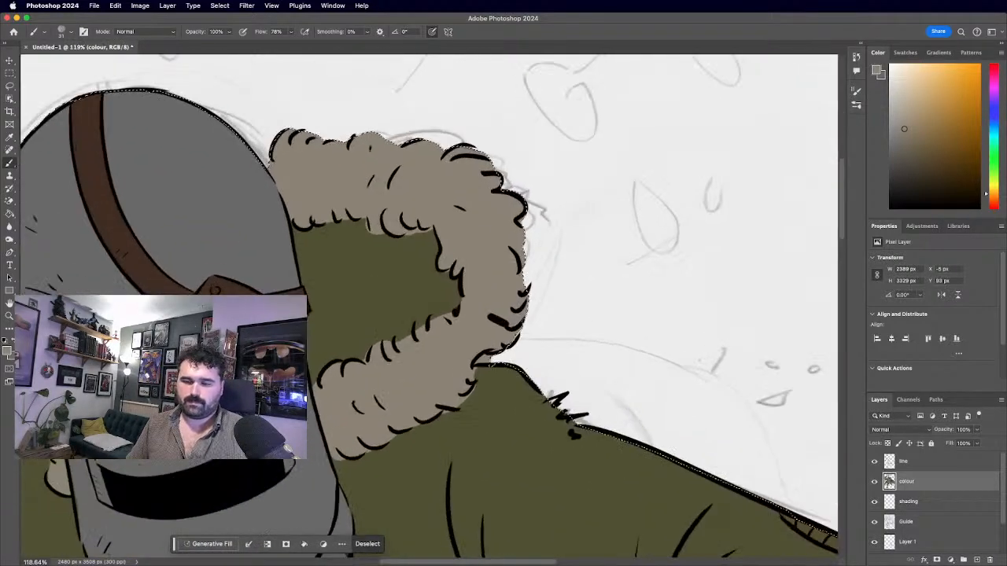
pyautogui.press('i')
pyautogui.click(391, 265)
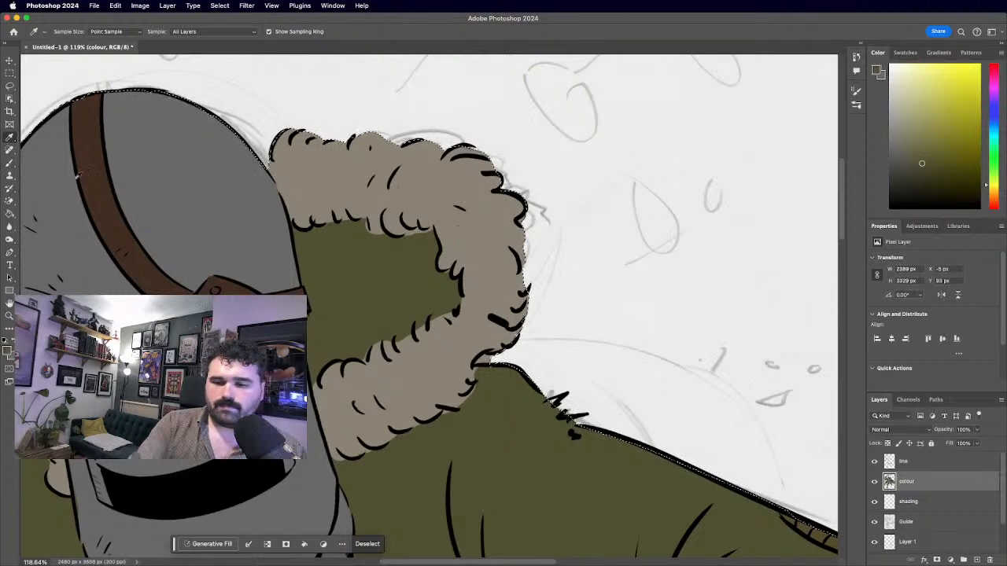
pyautogui.click(10, 162)
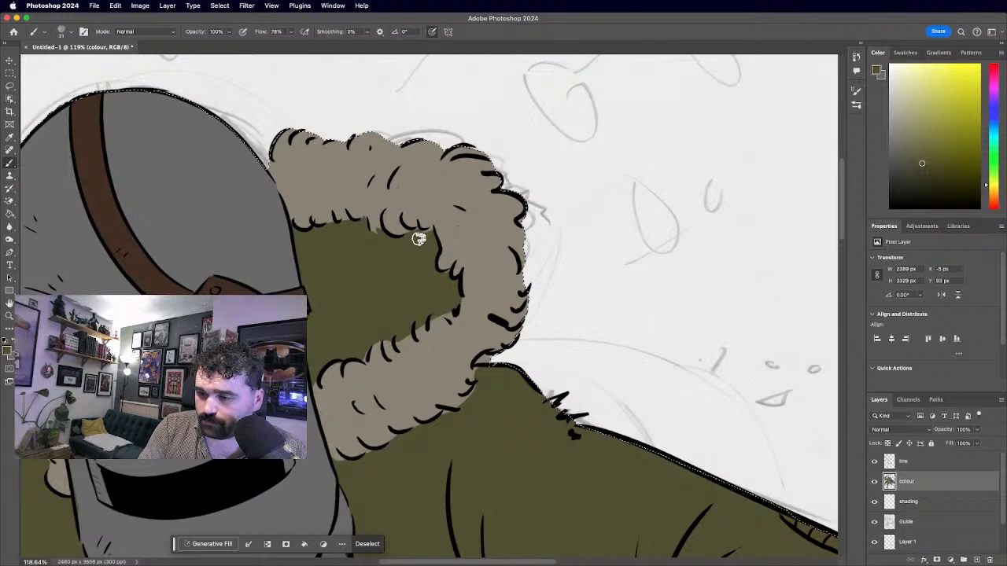
pyautogui.press('super+minus')
pyautogui.press('super+minus')
pyautogui.press('super+minus')
pyautogui.press('super+minus')
pyautogui.press('super+plus')
pyautogui.press('super+plus')
pyautogui.press('super+plus')
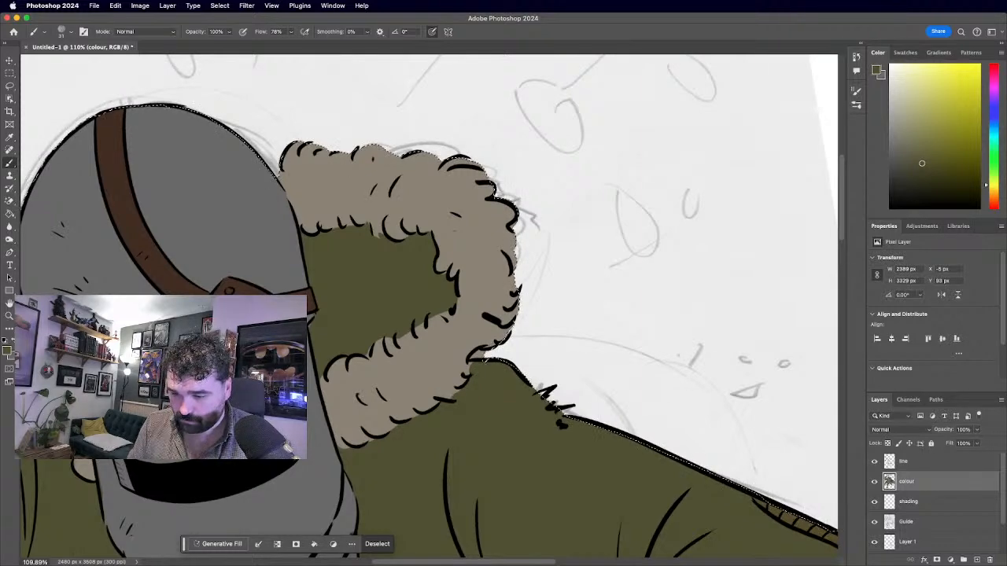
pyautogui.press('super+minus')
pyautogui.press('super+plus')
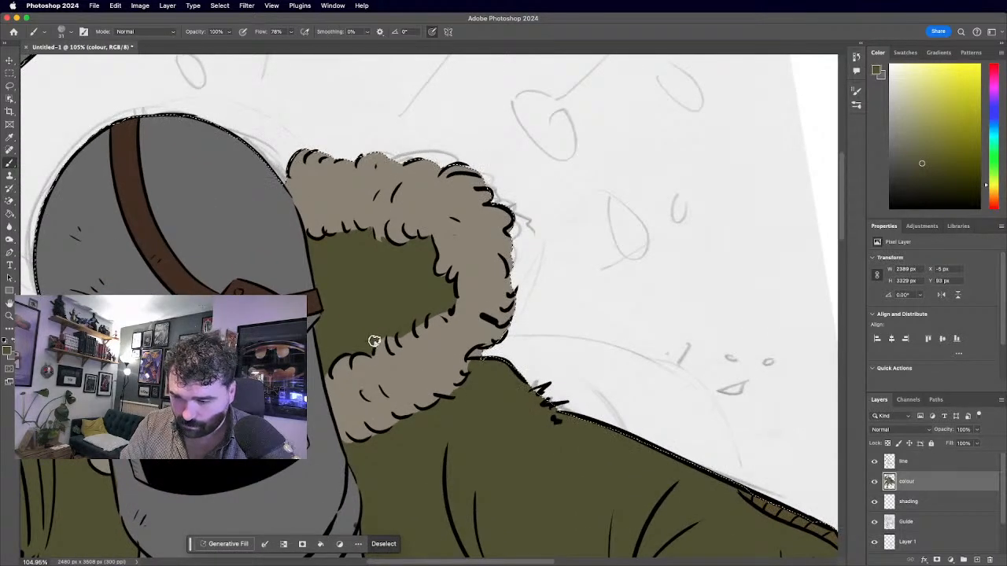
pyautogui.press('super+minus')
pyautogui.press('super+minus')
pyautogui.press('super+minus')
pyautogui.press('super+minus')
pyautogui.scroll(-3, 429, 307)
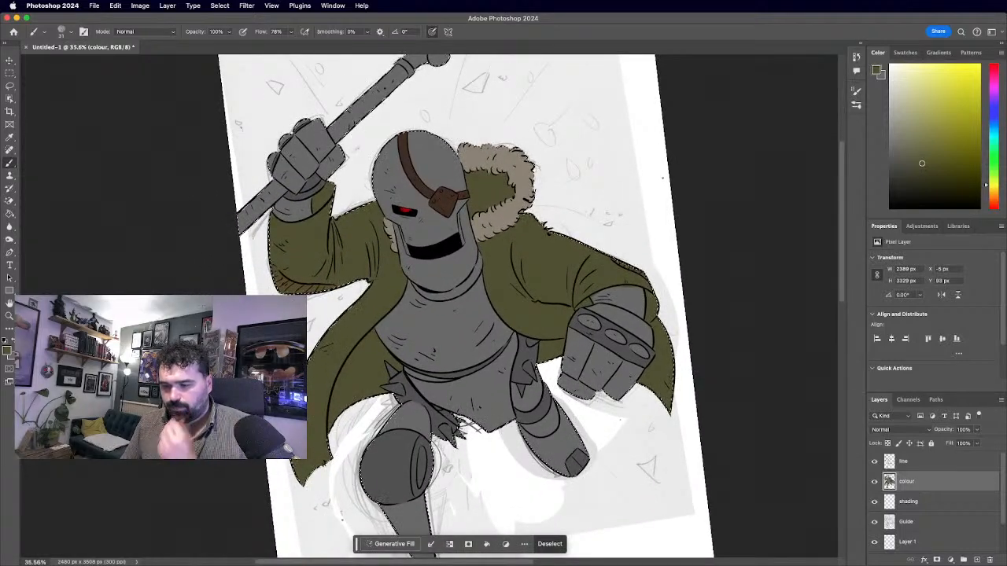
# Sample the body grey and touch up the forearm where it meets the coat cuff above the large glove.
pyautogui.scroll(-2, 428, 306)
pyautogui.scroll(4, 428, 306)
pyautogui.scroll(2, 428, 307)
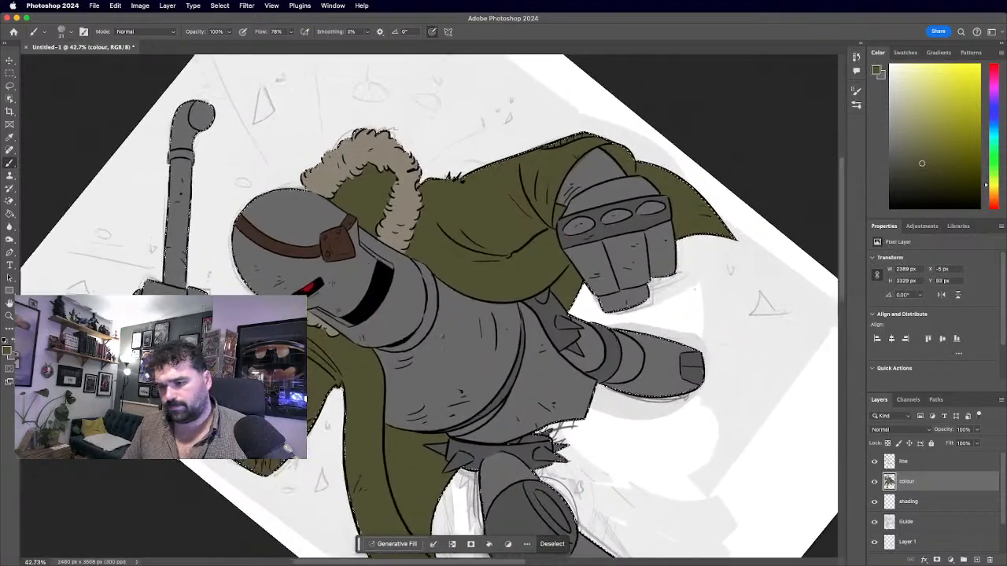
pyautogui.press('i')
pyautogui.click(629, 149)
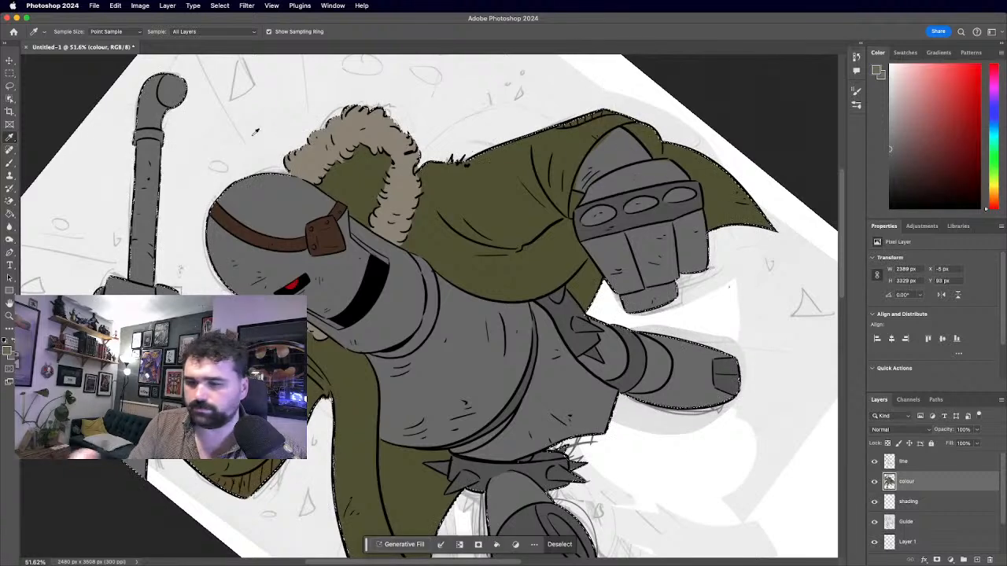
pyautogui.press('b')
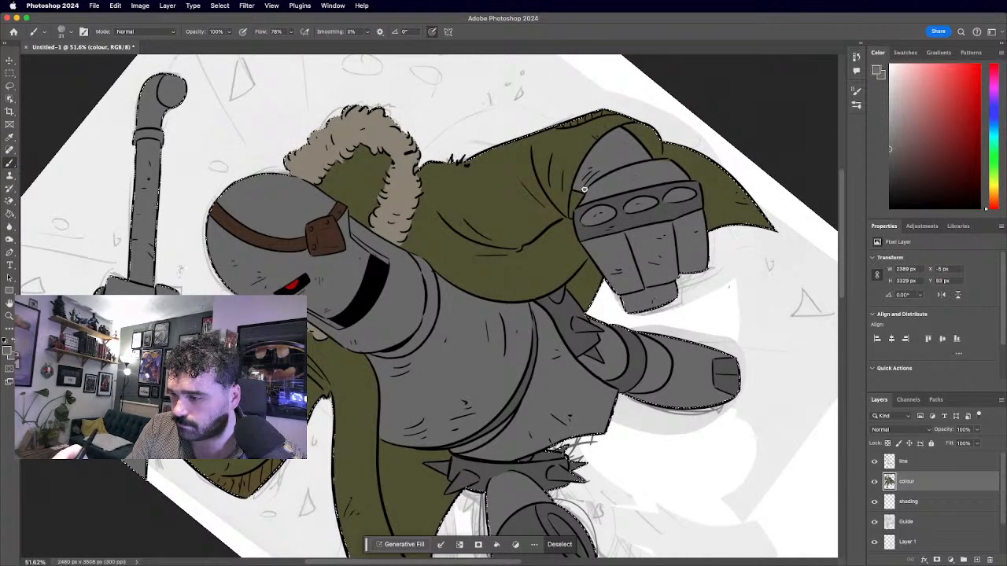
# Move the shading layer above the colour layer and keep it active for painting.
pyautogui.scroll(-4, 739, 186)
pyautogui.scroll(2, 623, 190)
pyautogui.scroll(-2, 622, 190)
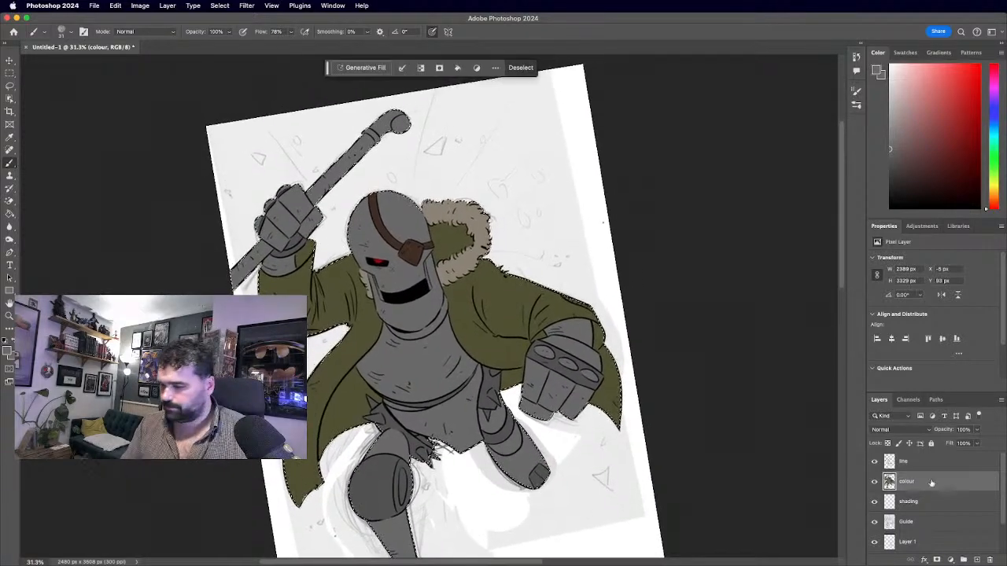
pyautogui.moveTo(912, 501); pyautogui.dragTo(911, 477)
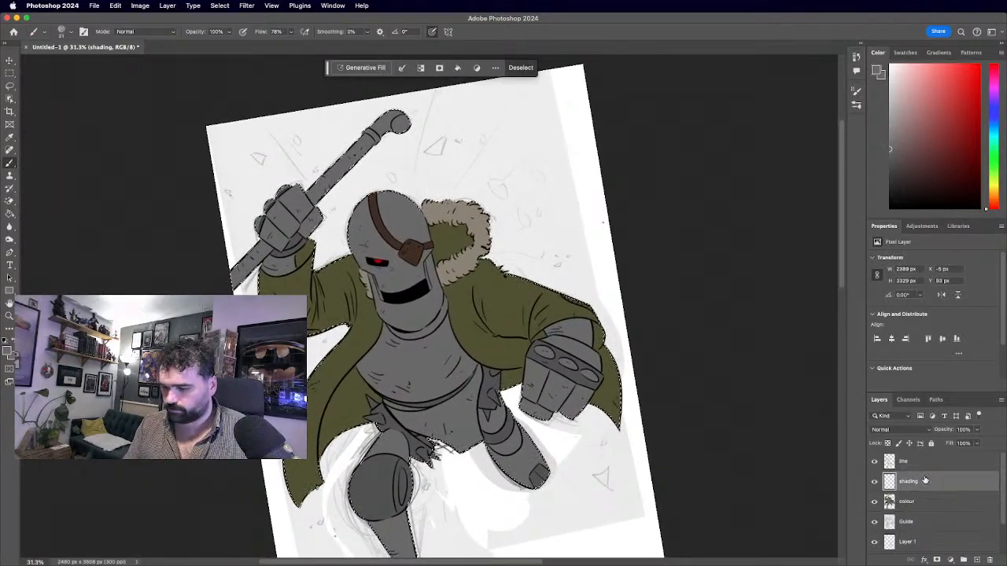
pyautogui.scroll(2, 425, 302)
pyautogui.scroll(2, 196, 87)
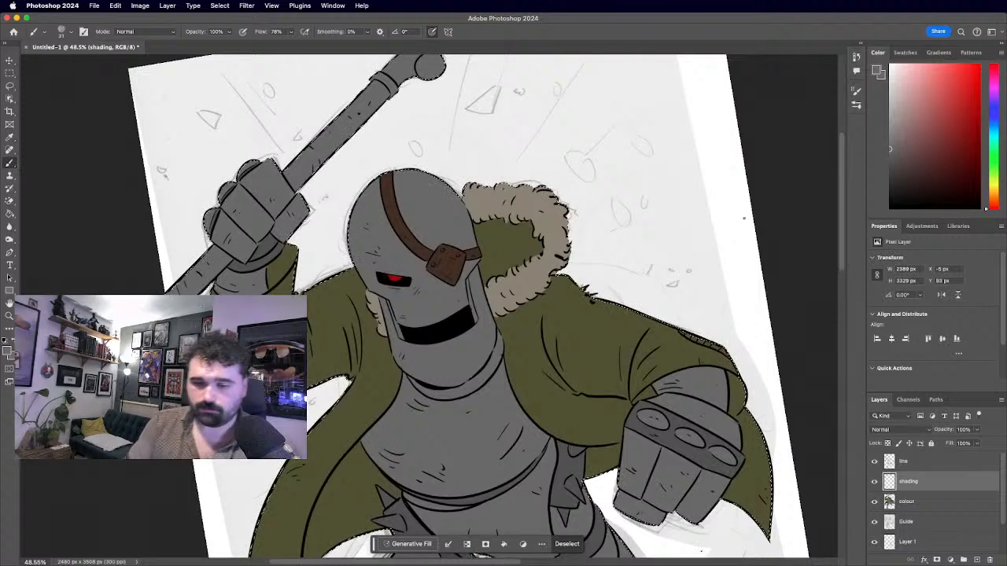
# Set the foreground colour to black 000000 and hatch shadow lines across the hood's interior and the fur nearest the head.
pyautogui.click(7, 350)
pyautogui.click(577, 446)
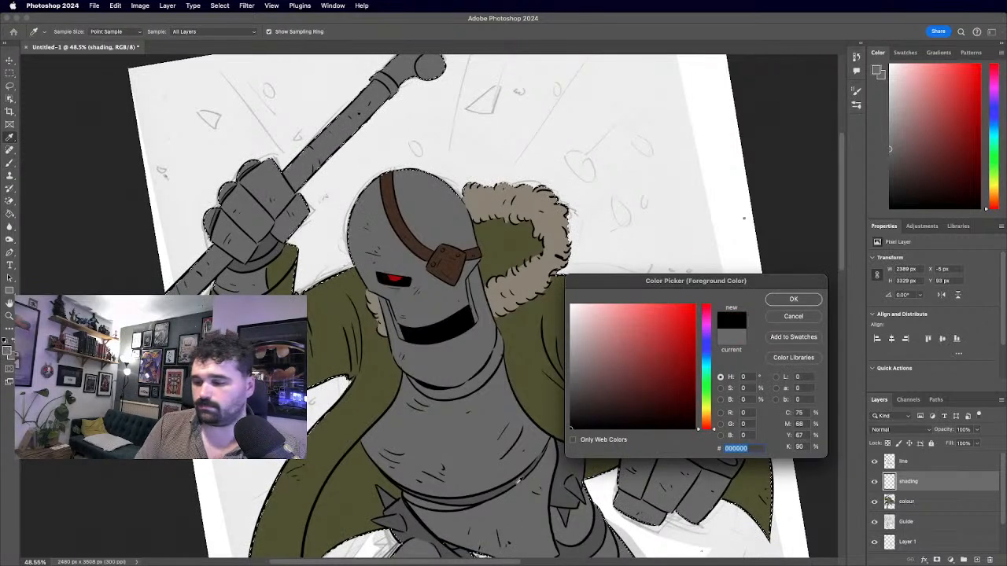
pyautogui.click(800, 295)
pyautogui.scroll(2, 424, 305)
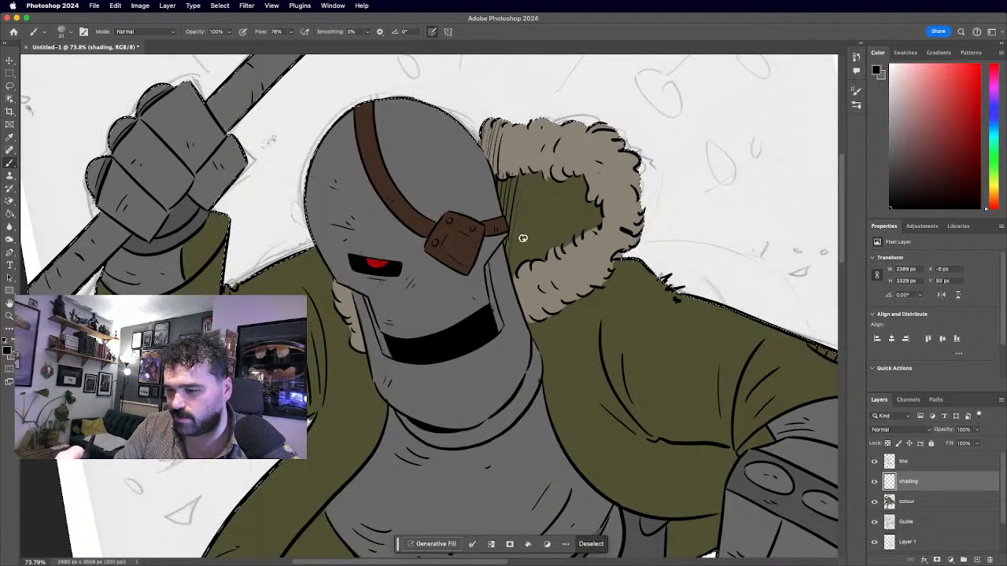
pyautogui.moveTo(529, 175); pyautogui.dragTo(523, 232)
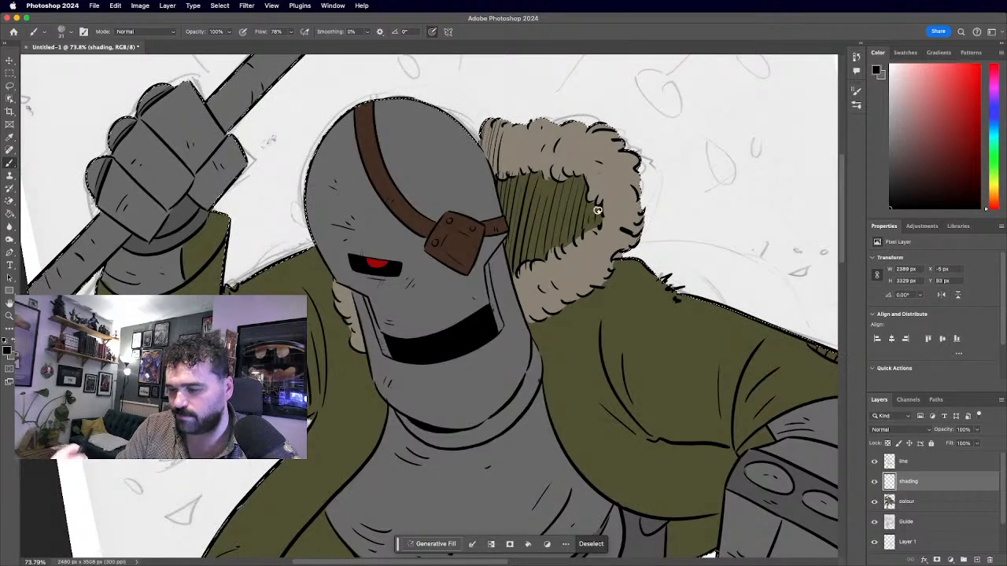
# Undo the black hatching strokes across the hood's interior and the fur nearest the head.
pyautogui.scroll(-5, 438, 301)
pyautogui.scroll(6, 438, 301)
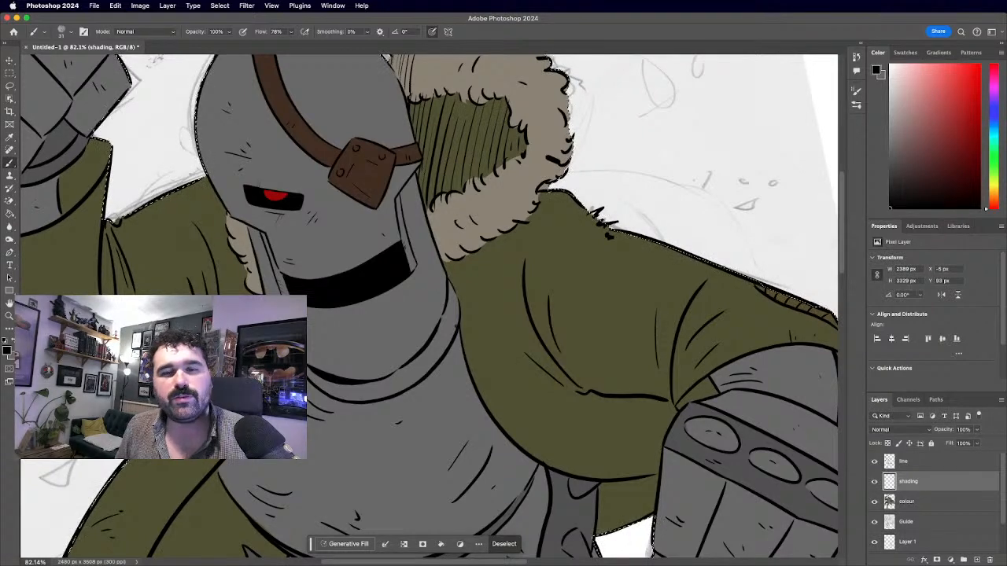
pyautogui.scroll(1, 439, 276)
pyautogui.moveTo(197, 270); pyautogui.dragTo(233, 429)
pyautogui.press('super+z')
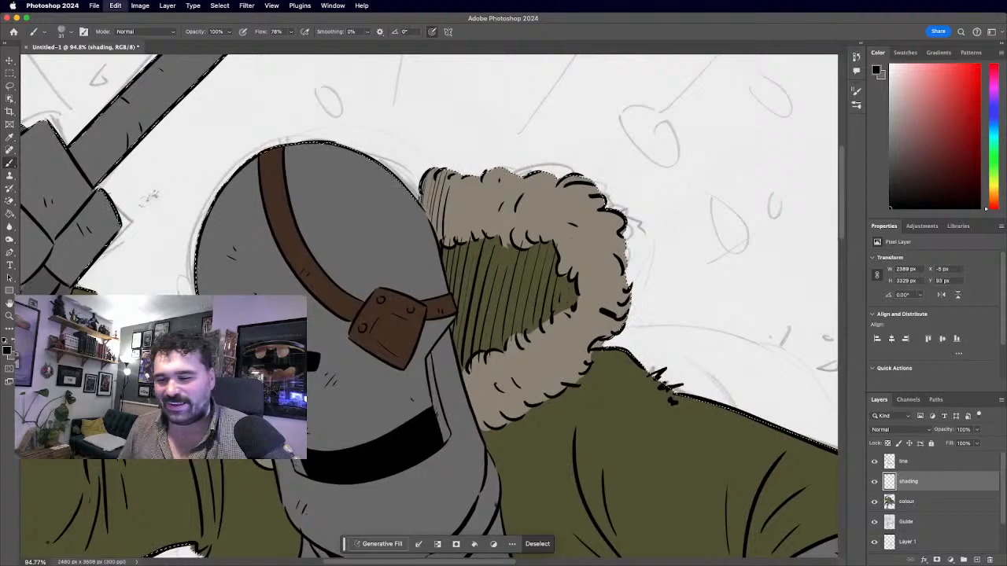
pyautogui.press('super+z')
pyautogui.press('super+z')
pyautogui.press('super+z')
pyautogui.press('super+z')
pyautogui.press('super+z')
pyautogui.press('super+z')
pyautogui.press('super+z')
pyautogui.press('super+z')
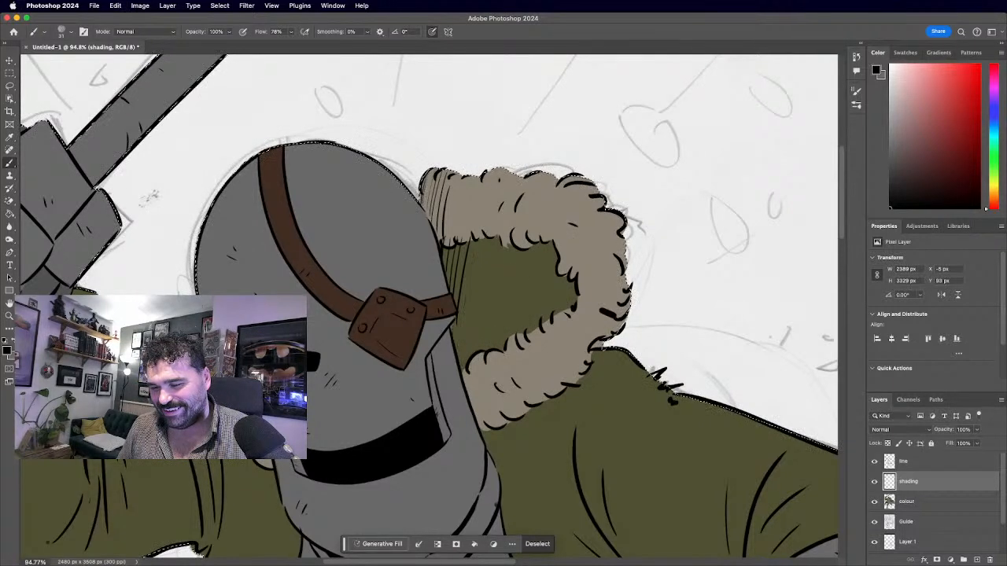
pyautogui.press('super+z')
pyautogui.press('super+z')
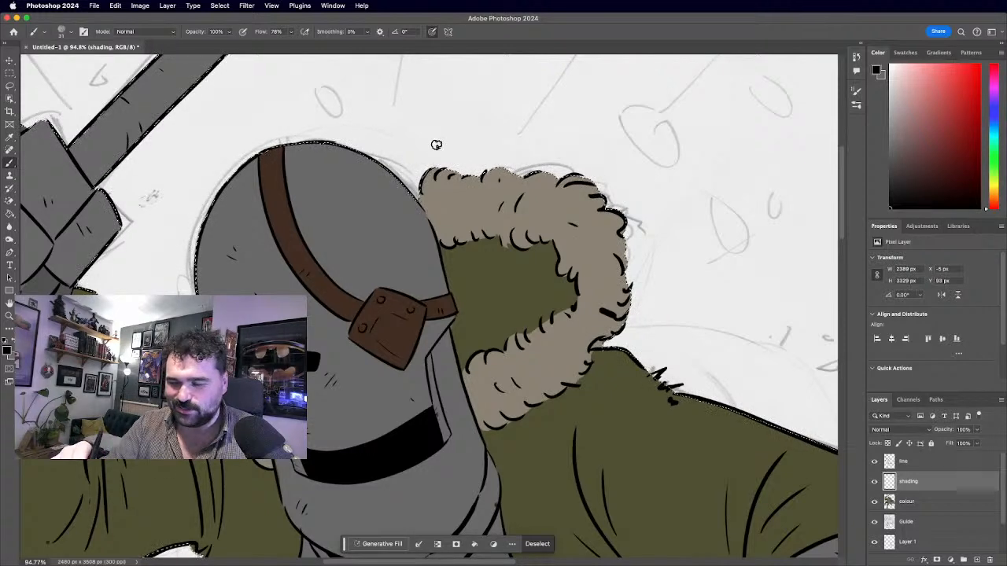
# Set the brush size to 14 px and hatch the hood's interior and the lower fur beside the neck with finer black lines.
pyautogui.click(71, 32)
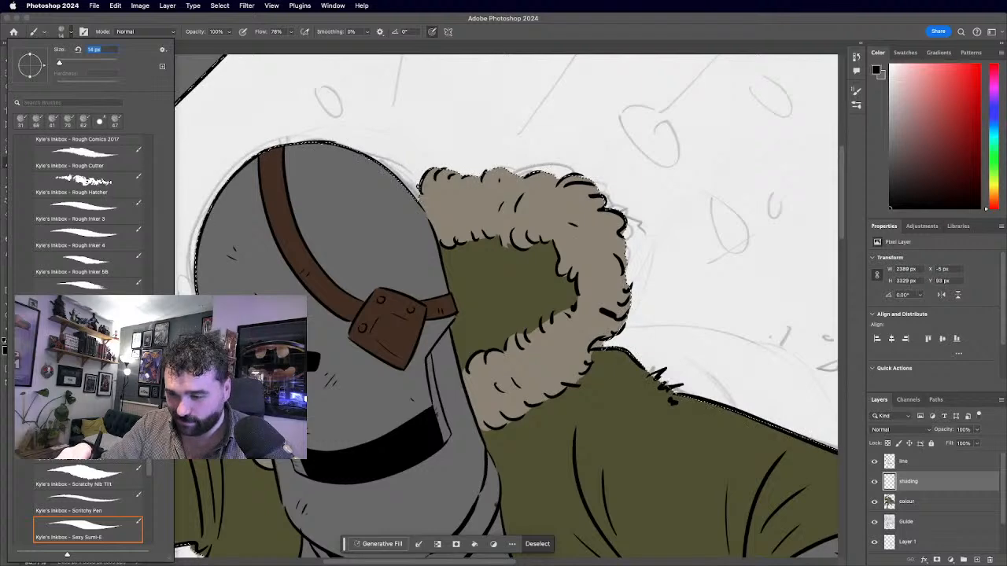
pyautogui.press('Return')
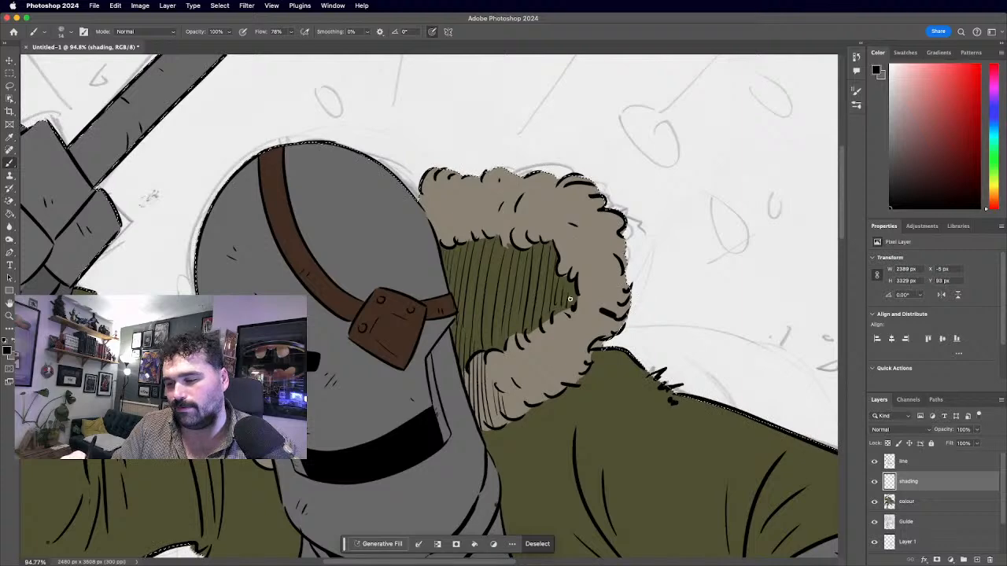
pyautogui.press('super+z')
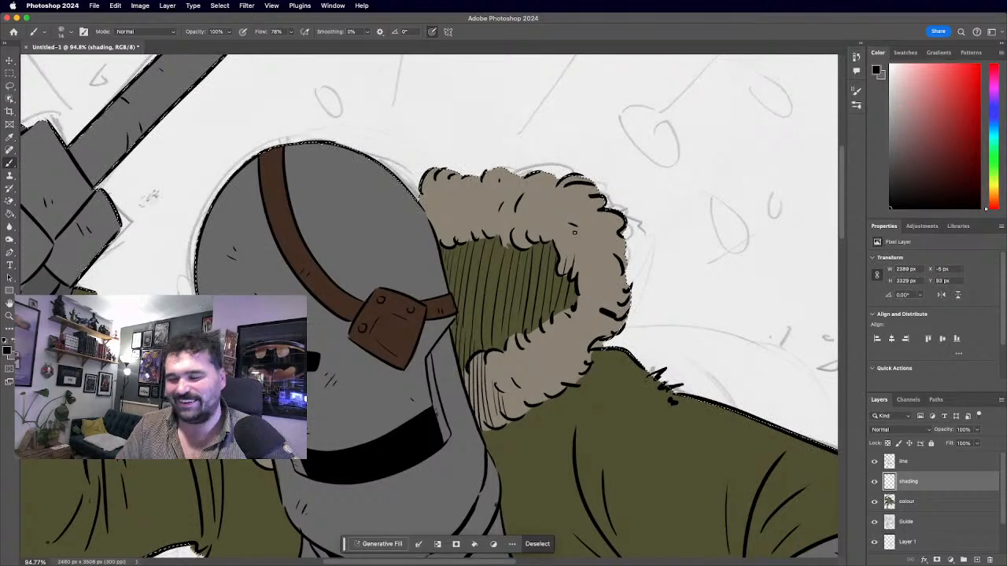
# Hatch short black shadow strokes along the inner side of the hood's upper fur trim.
pyautogui.press('super+minus')
pyautogui.press('super+minus')
pyautogui.press('super+minus')
pyautogui.press('super+minus')
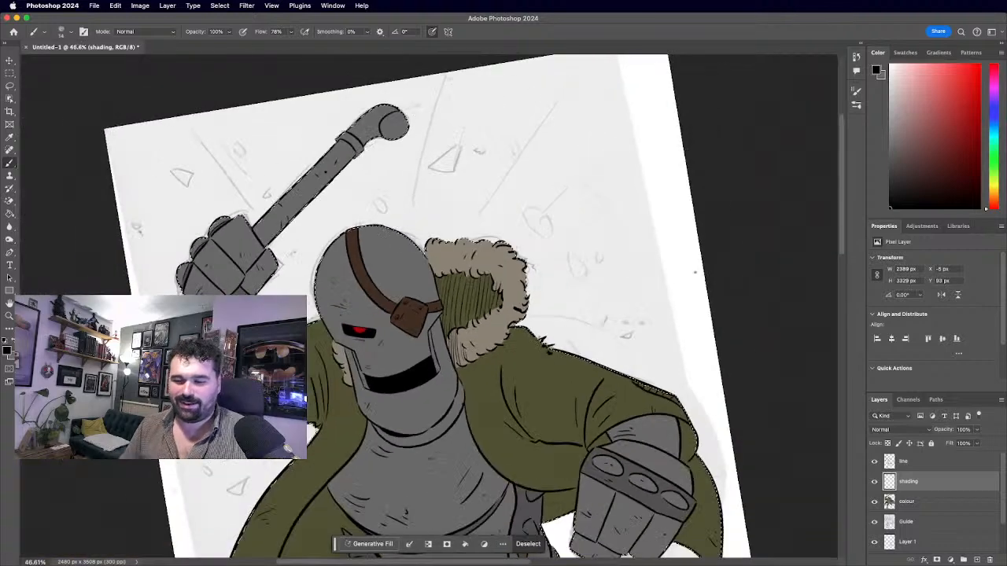
pyautogui.press('super+plus')
pyautogui.scroll(-1, 415, 268)
pyautogui.scroll(6, 416, 268)
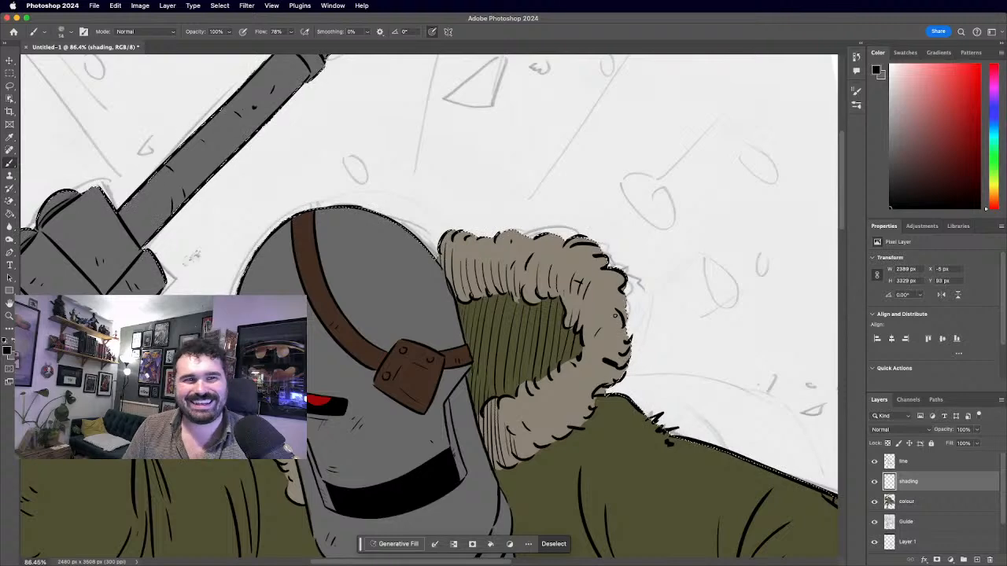
# Hatch curved shadow lines down the side of the robot's head farthest from the hood.
pyautogui.scroll(-5, 615, 315)
pyautogui.scroll(4, 615, 316)
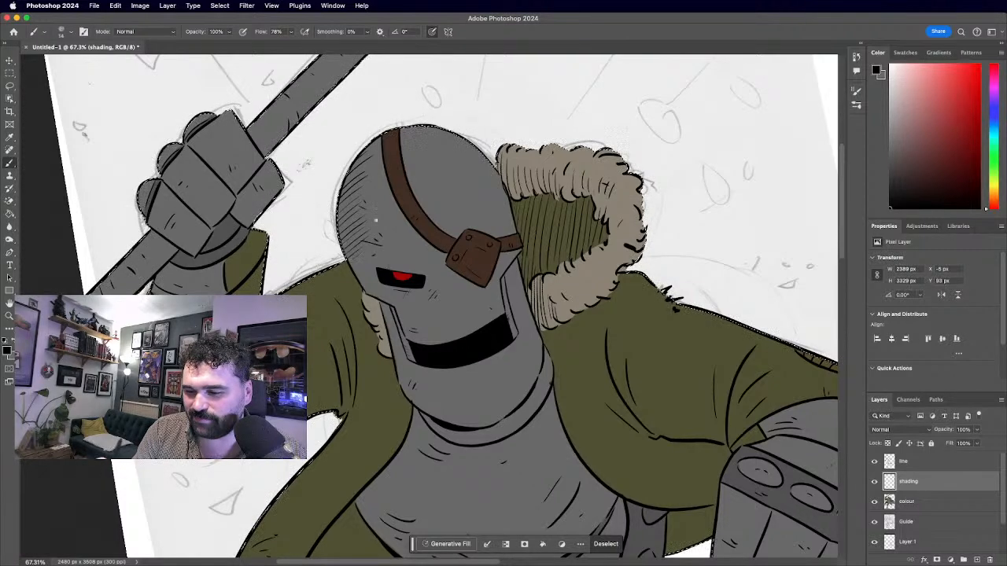
pyautogui.press('super+minus')
pyautogui.press('super+minus')
pyautogui.press('super+minus')
pyautogui.press('super+minus')
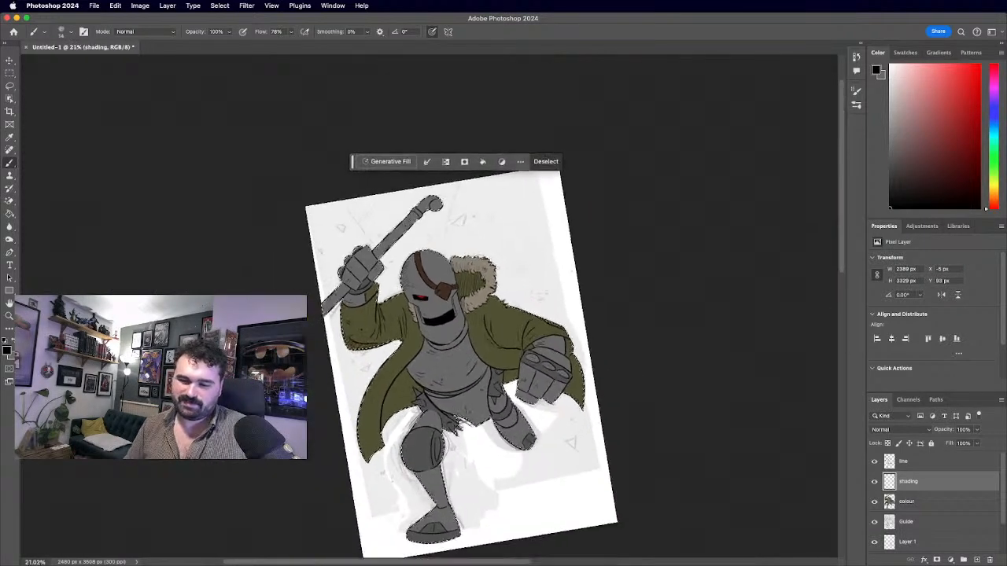
# Continue the head hatching beneath the red eye and down the cheek to the corner of the black mouth slot.
pyautogui.press('super+plus')
pyautogui.press('super+plus')
pyautogui.press('super+plus')
pyautogui.press('super+plus')
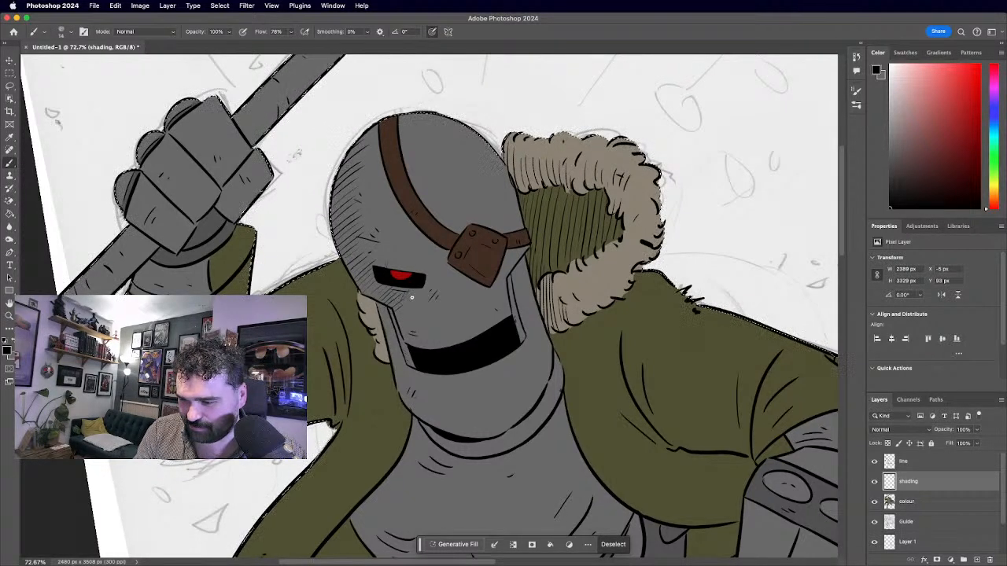
pyautogui.moveTo(399, 326); pyautogui.dragTo(409, 316)
pyautogui.moveTo(404, 329)
pyautogui.mouseDown()
pyautogui.moveTo(421, 318)
pyautogui.moveTo(417, 328)
pyautogui.mouseUp()
pyautogui.moveTo(410, 339); pyautogui.dragTo(422, 328)
# Hatch the shaded side of the face guard, including its narrow inner strip, and continue down the side of the jaw.
pyautogui.scroll(-8, 426, 325)
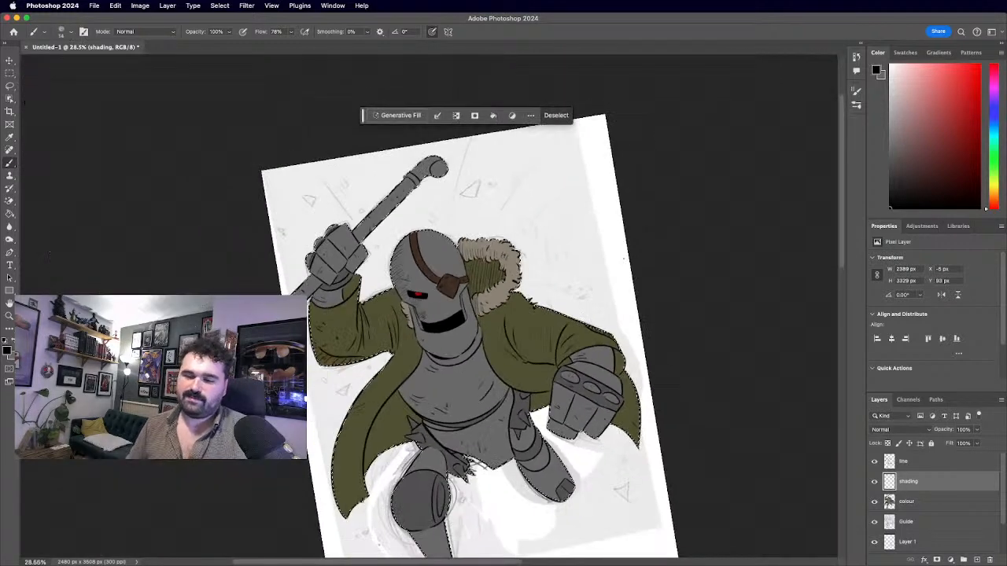
pyautogui.scroll(3, 425, 326)
pyautogui.scroll(6, 417, 352)
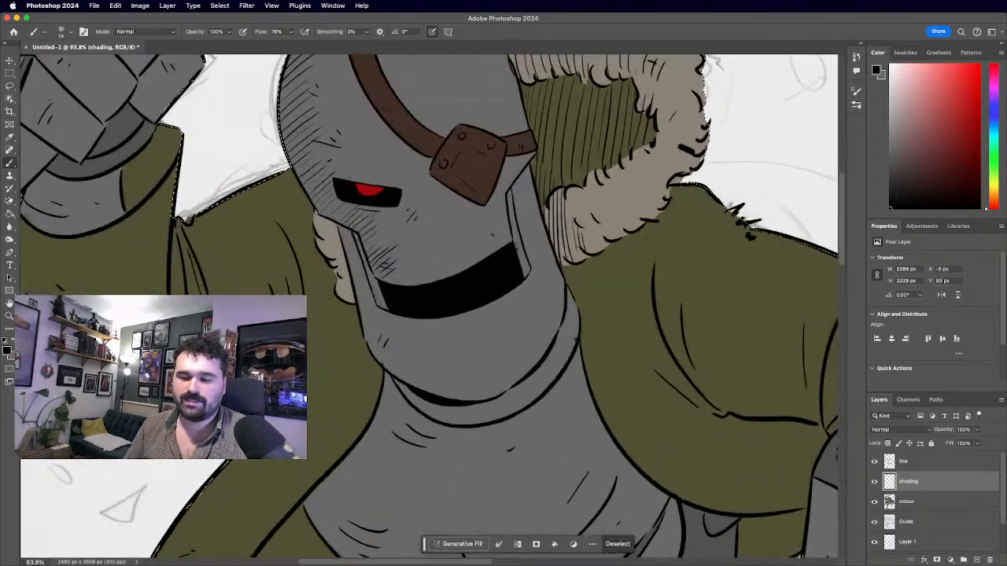
pyautogui.scroll(1, 429, 306)
pyautogui.hscroll(-1, 428, 306)
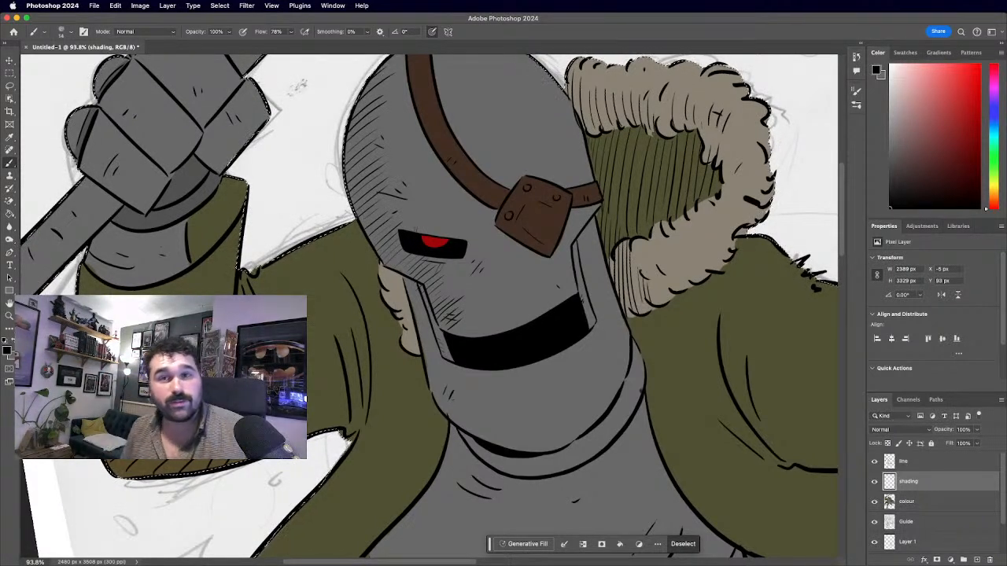
pyautogui.scroll(3, 427, 333)
pyautogui.scroll(1, 250, 244)
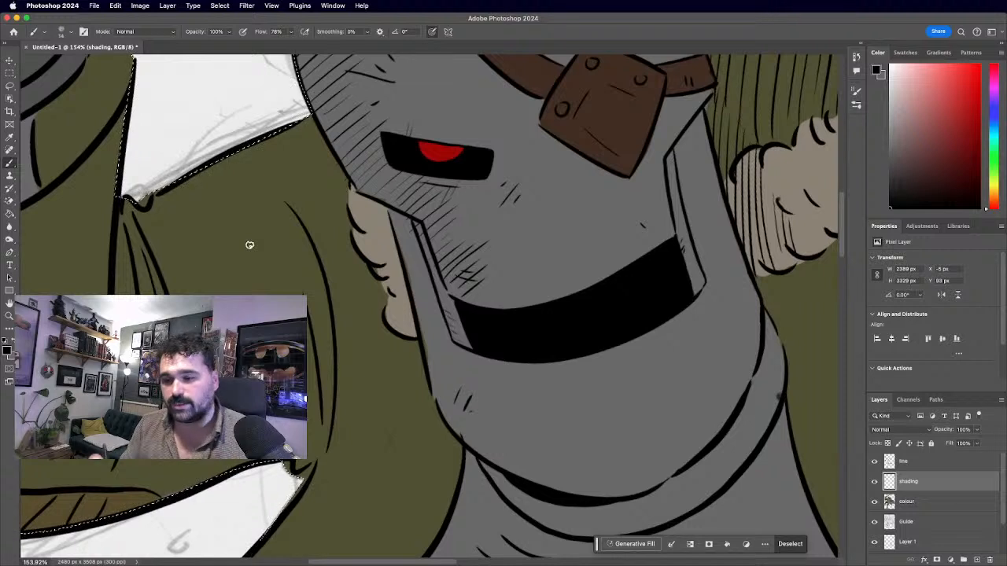
pyautogui.moveTo(396, 210)
pyautogui.mouseDown()
pyautogui.moveTo(406, 236)
pyautogui.moveTo(422, 227)
pyautogui.moveTo(411, 259)
pyautogui.moveTo(424, 272)
pyautogui.moveTo(416, 290)
pyautogui.moveTo(433, 314)
pyautogui.moveTo(459, 294)
pyautogui.moveTo(465, 307)
pyautogui.moveTo(431, 338)
pyautogui.moveTo(434, 387)
pyautogui.moveTo(446, 375)
pyautogui.moveTo(472, 376)
pyautogui.mouseUp()
pyautogui.moveTo(448, 418)
pyautogui.mouseDown()
pyautogui.moveTo(472, 385)
pyautogui.moveTo(491, 409)
pyautogui.mouseUp()
pyautogui.moveTo(479, 444); pyautogui.dragTo(498, 425)
pyautogui.moveTo(484, 455); pyautogui.dragTo(503, 430)
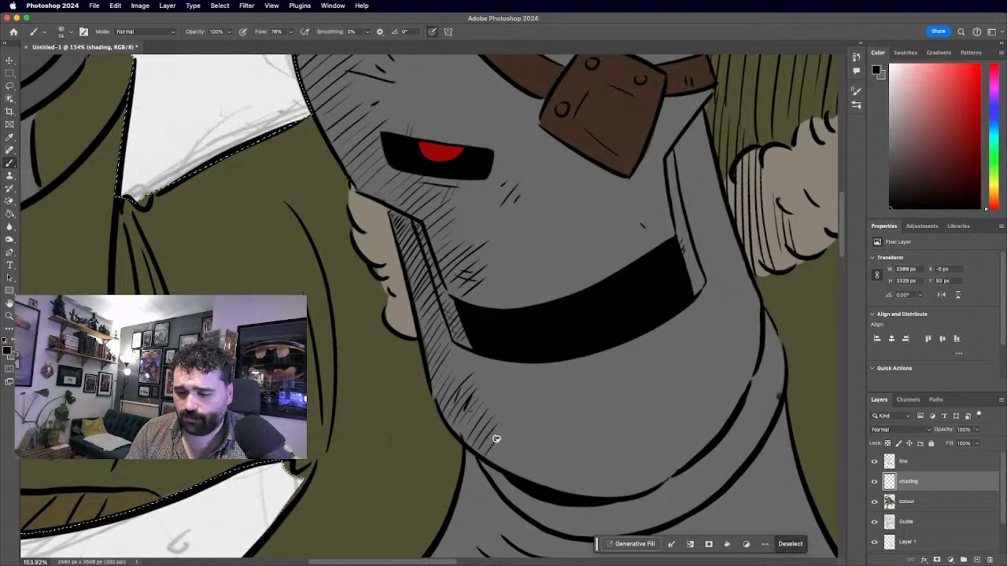
# Extend the hatching along the underside of the chin and shade the face guard's inner strip on the hood side.
pyautogui.press('super+minus')
pyautogui.scroll(-10, 417, 313)
pyautogui.scroll(2, 417, 313)
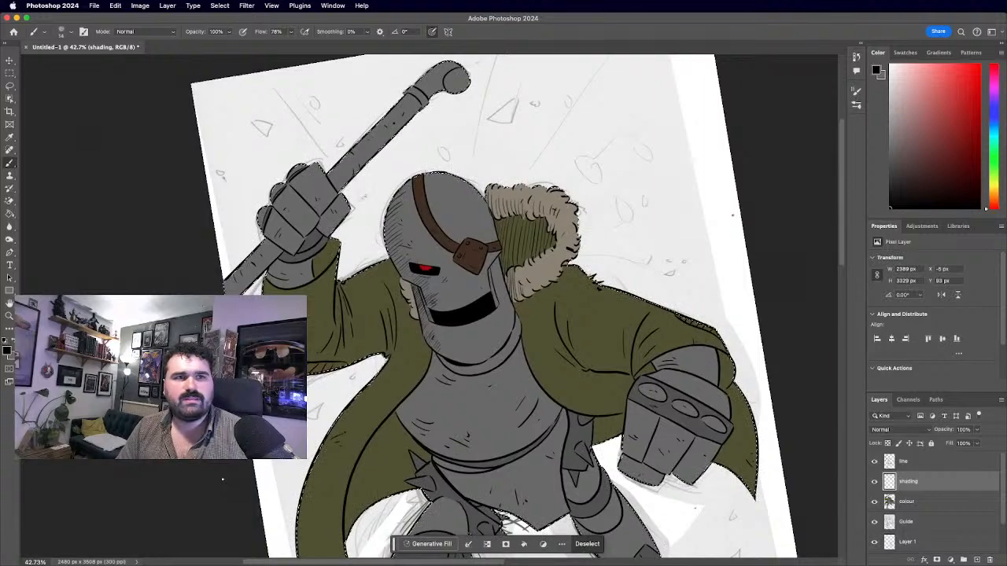
pyautogui.scroll(8, 429, 307)
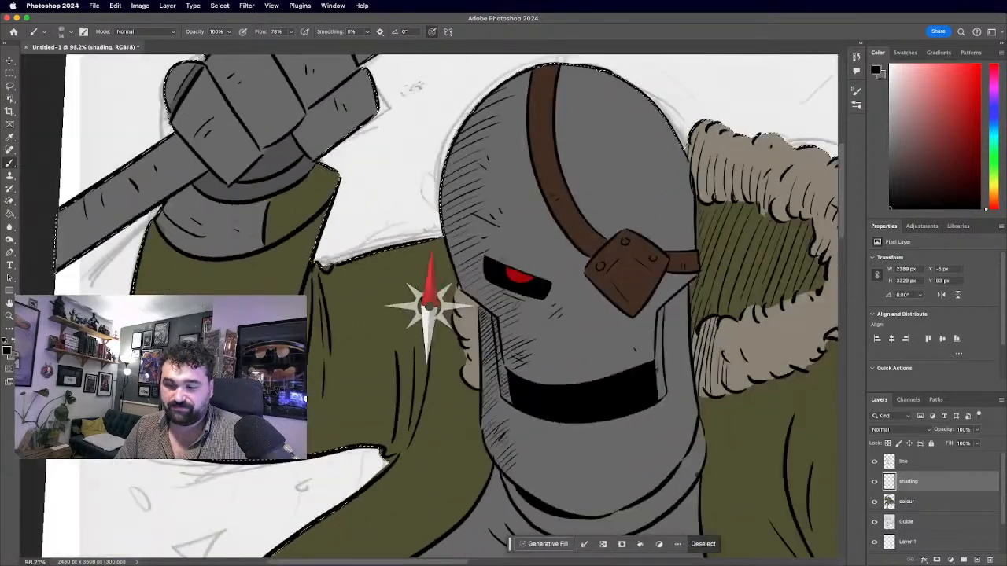
pyautogui.scroll(2, 429, 306)
pyautogui.scroll(-2, 428, 306)
pyautogui.moveTo(465, 401)
pyautogui.mouseDown()
pyautogui.moveTo(514, 434)
pyautogui.moveTo(550, 407)
pyautogui.moveTo(523, 443)
pyautogui.moveTo(563, 402)
pyautogui.moveTo(557, 439)
pyautogui.mouseUp()
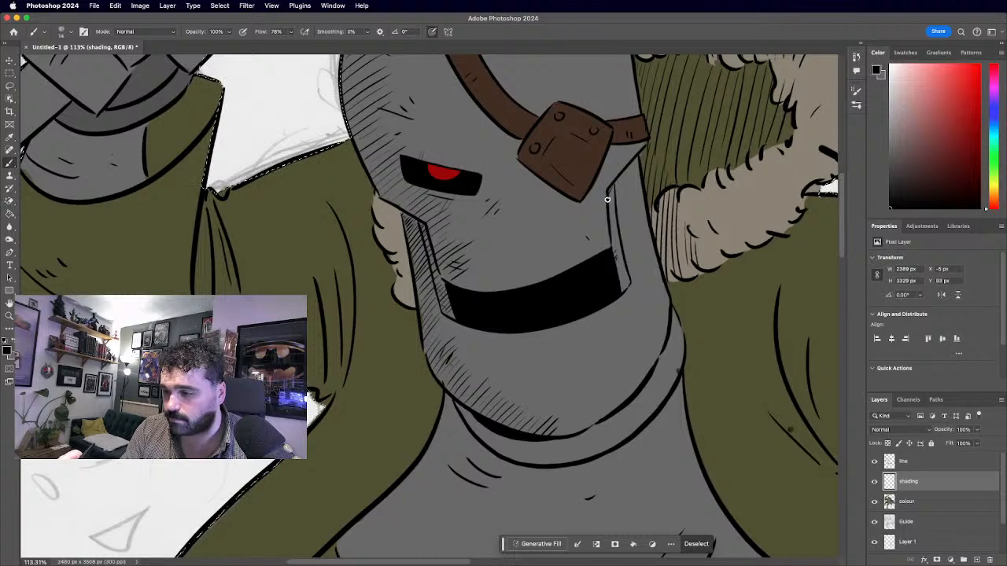
pyautogui.moveTo(612, 199); pyautogui.dragTo(620, 280)
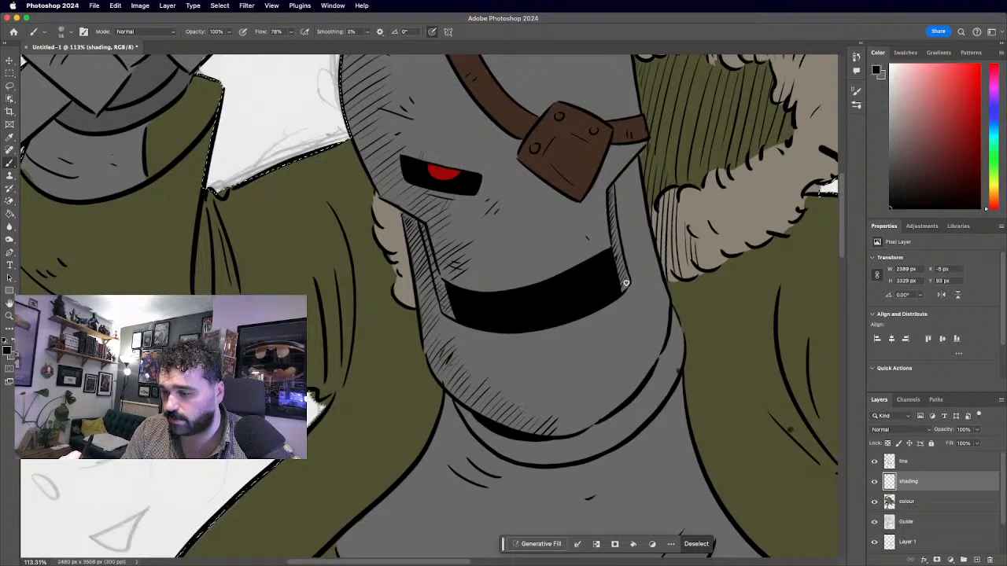
# Hatch and cross-hatch the coat's shoulder folds above the armpit of the raised arm.
pyautogui.press('super+plus')
pyautogui.press('super+plus')
pyautogui.press('super+minus')
pyautogui.press('super+minus')
pyautogui.press('super+minus')
pyautogui.press('super+minus')
pyautogui.press('super+plus')
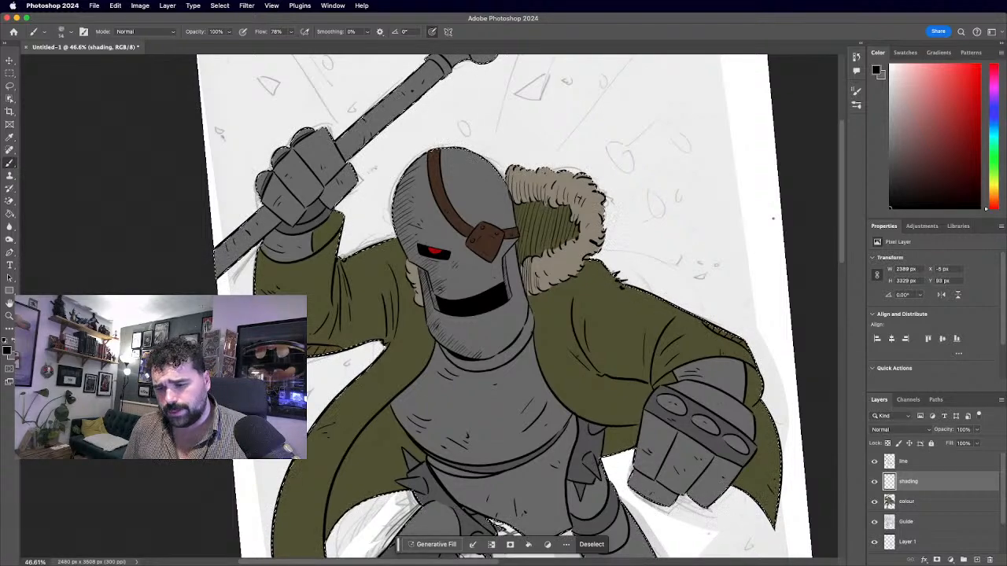
pyautogui.scroll(5, 429, 338)
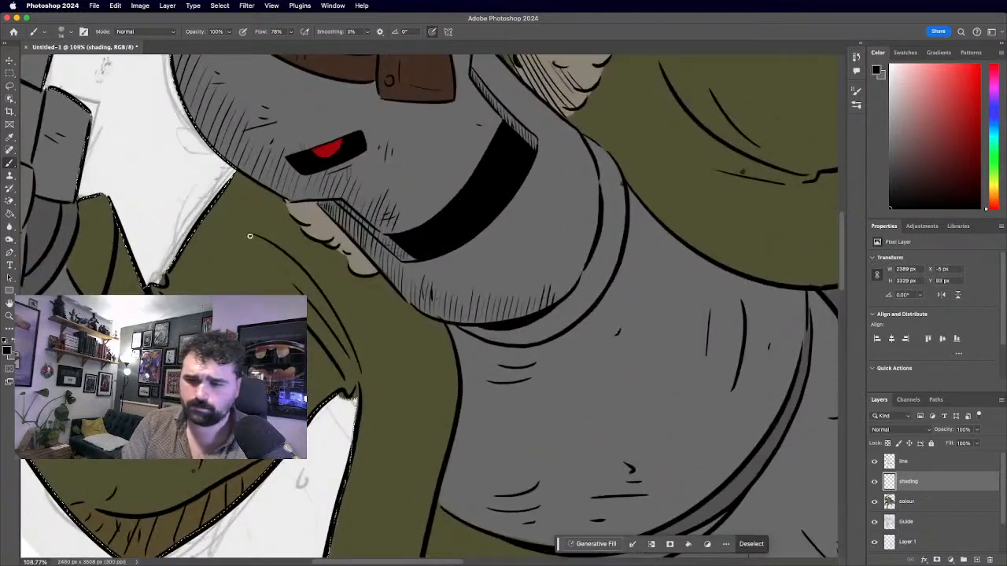
pyautogui.moveTo(255, 236)
pyautogui.mouseDown()
pyautogui.moveTo(266, 281)
pyautogui.moveTo(294, 247)
pyautogui.moveTo(316, 311)
pyautogui.moveTo(314, 367)
pyautogui.moveTo(337, 332)
pyautogui.moveTo(339, 388)
pyautogui.mouseUp()
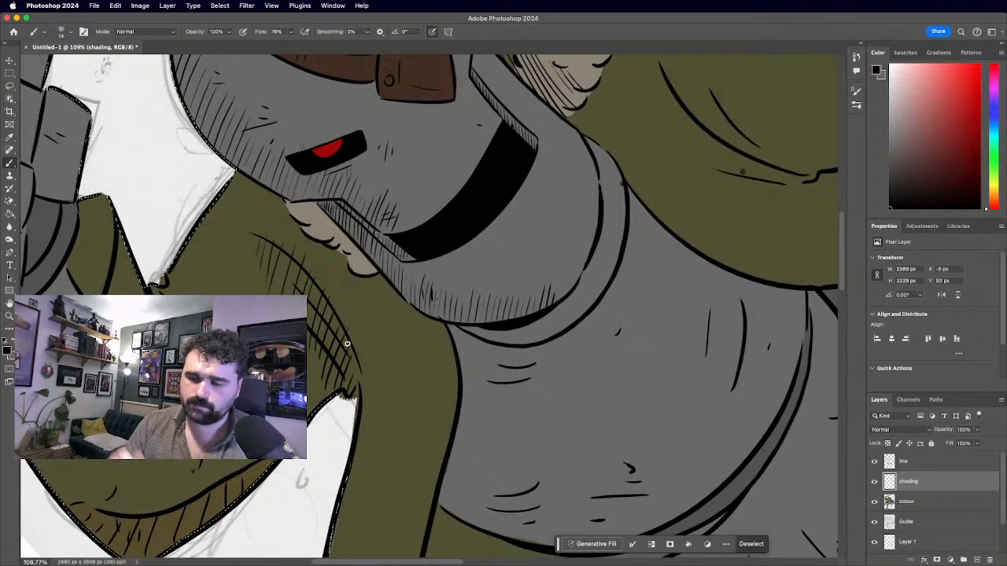
# Hatch shadow lines along the underside of the raised arm's sleeve and its brown lining.
pyautogui.scroll(-8, 429, 303)
pyautogui.scroll(3, 429, 303)
pyautogui.scroll(2, 429, 307)
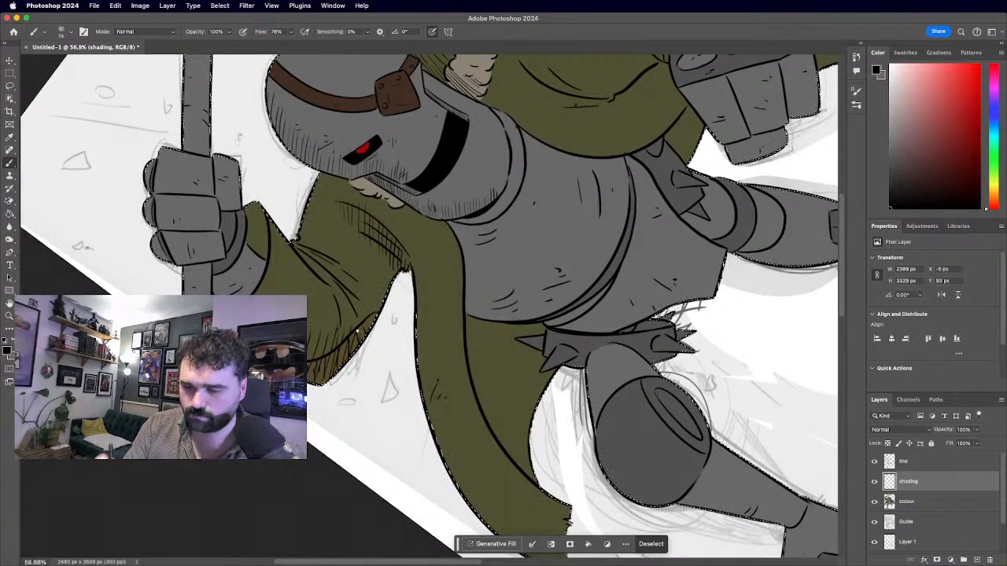
pyautogui.scroll(-5, 337, 358)
pyautogui.scroll(6, 394, 203)
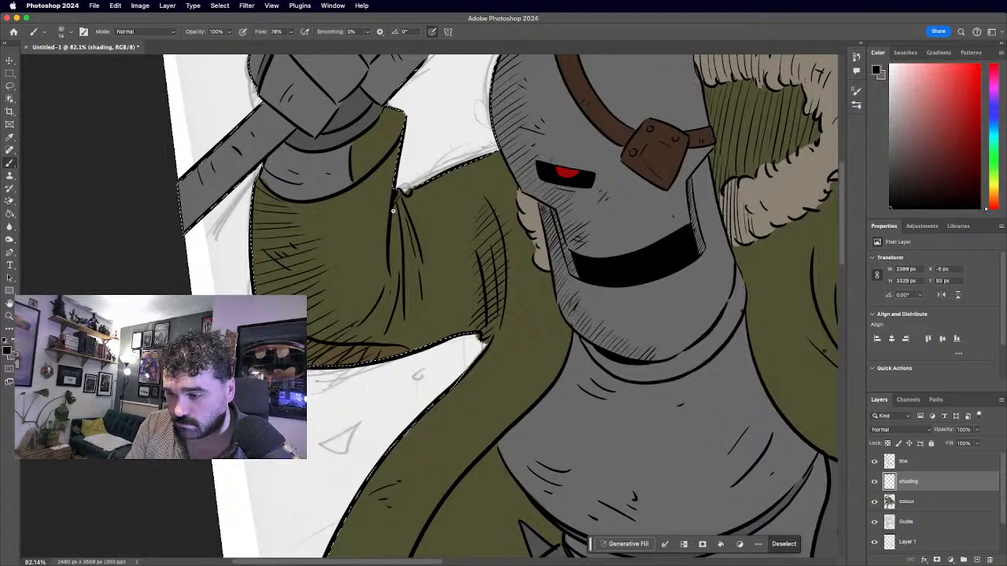
# Cross-hatch the sleeve folds running down from the notch where the raised arm meets the shoulder.
pyautogui.moveTo(389, 231)
pyautogui.mouseDown()
pyautogui.moveTo(414, 197)
pyautogui.moveTo(417, 211)
pyautogui.mouseUp()
pyautogui.moveTo(396, 260); pyautogui.dragTo(419, 228)
pyautogui.moveTo(398, 280); pyautogui.dragTo(421, 248)
pyautogui.scroll(-5, 398, 301)
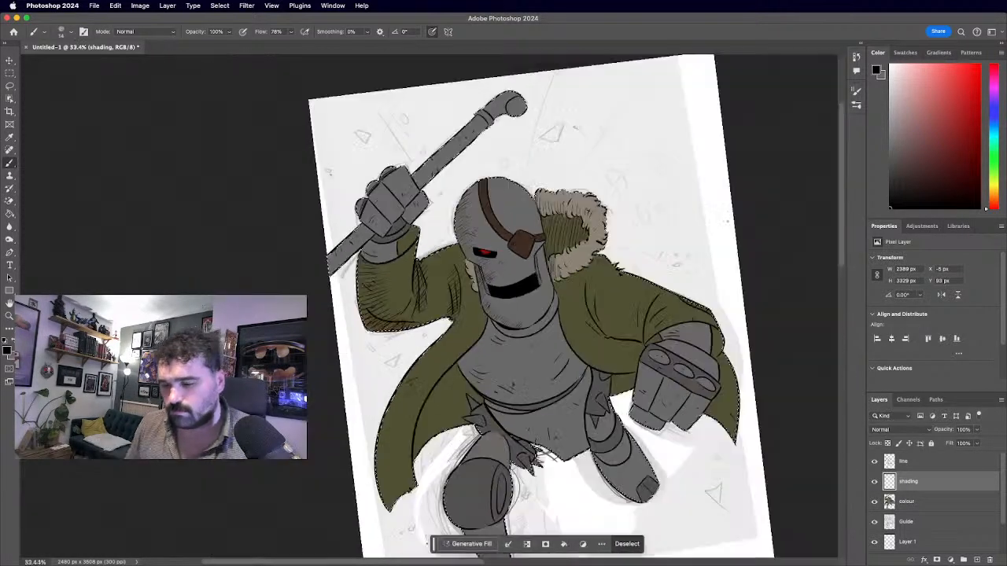
pyautogui.scroll(5, 415, 292)
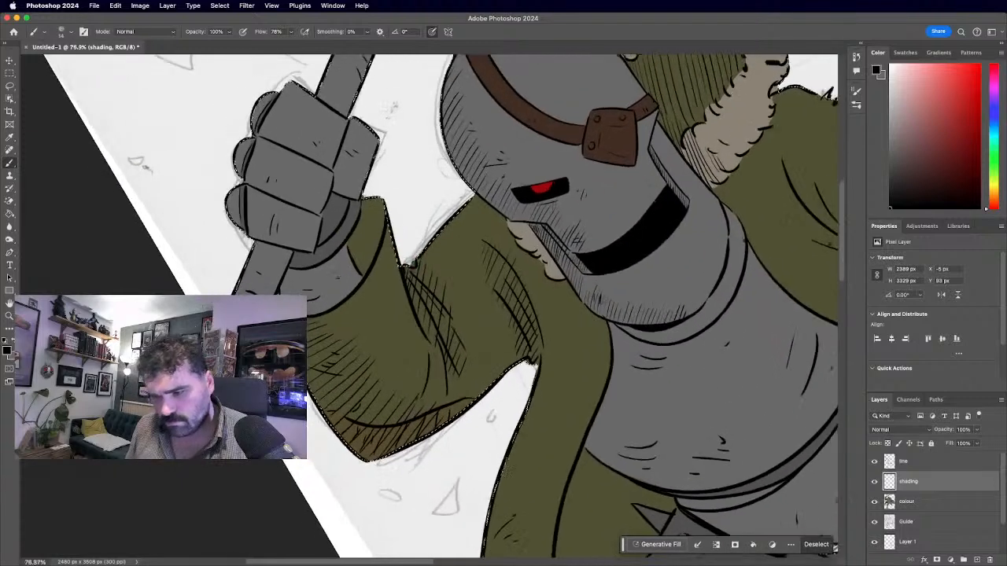
pyautogui.scroll(3, 441, 299)
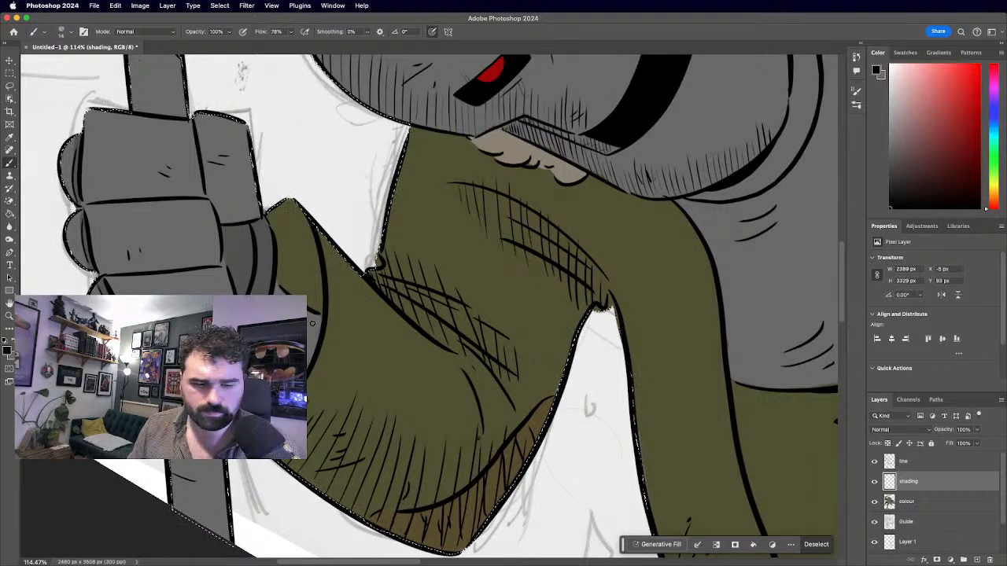
# Undo the last few strokes and hatch the raised arm's grey forearm and wrist below the fist.
pyautogui.press('super+z')
pyautogui.press('super+z')
pyautogui.press('super+z')
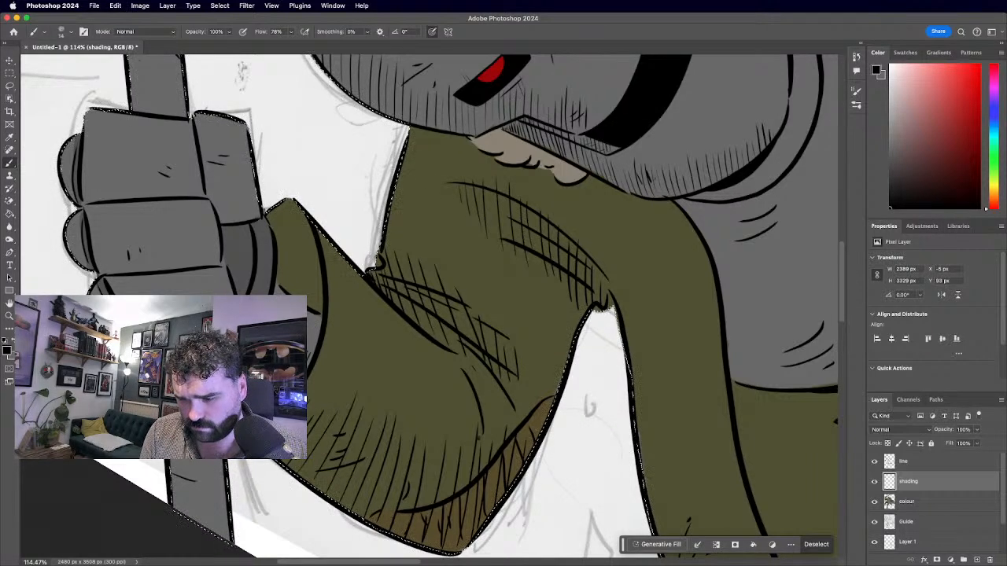
pyautogui.scroll(-8, 429, 306)
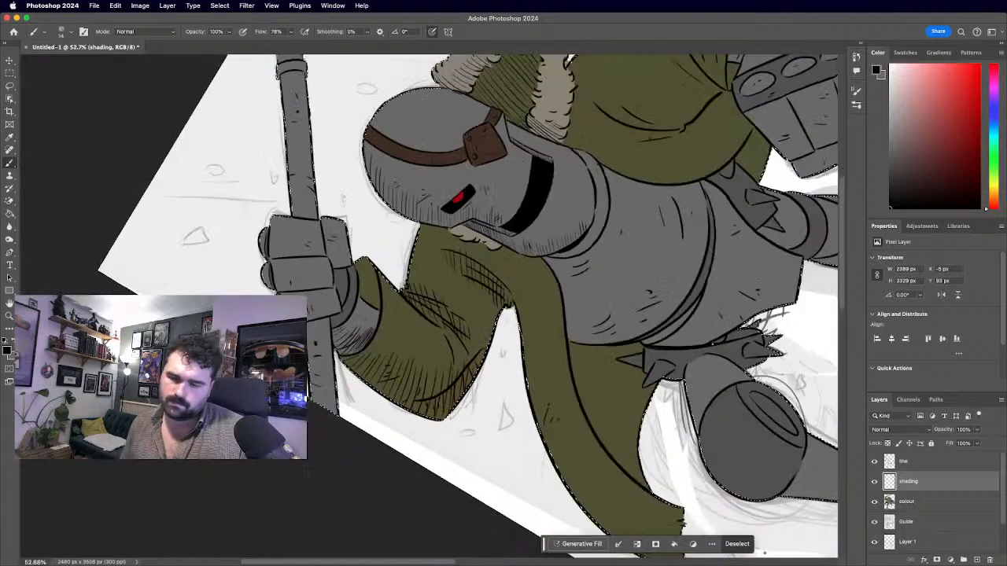
pyautogui.scroll(2, 428, 306)
pyautogui.scroll(5, 429, 306)
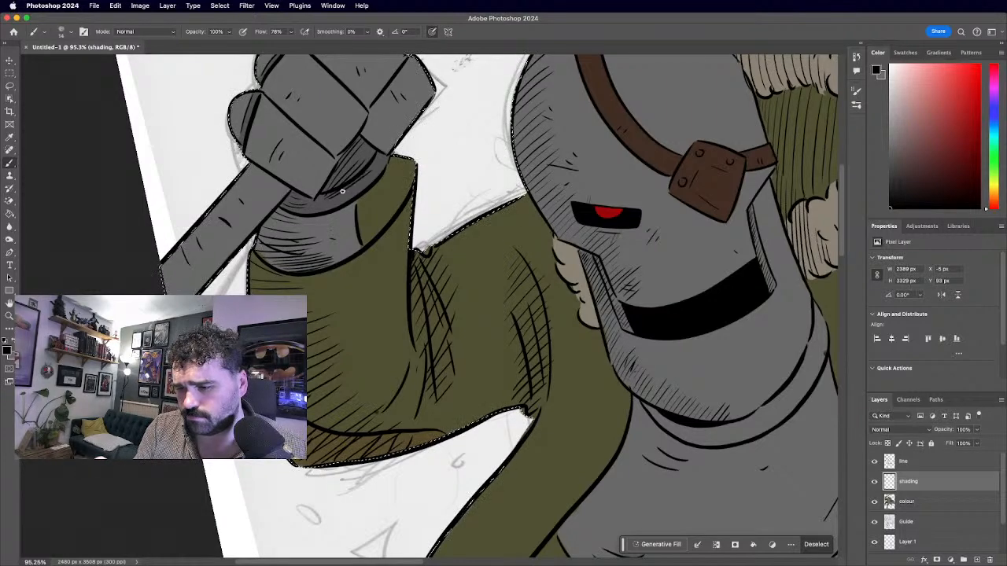
# Hatch short shadow strokes along the lower edges of the upper and middle finger blocks on the raised fist.
pyautogui.scroll(-5, 429, 306)
pyautogui.scroll(4, 430, 306)
pyautogui.scroll(2, 441, 307)
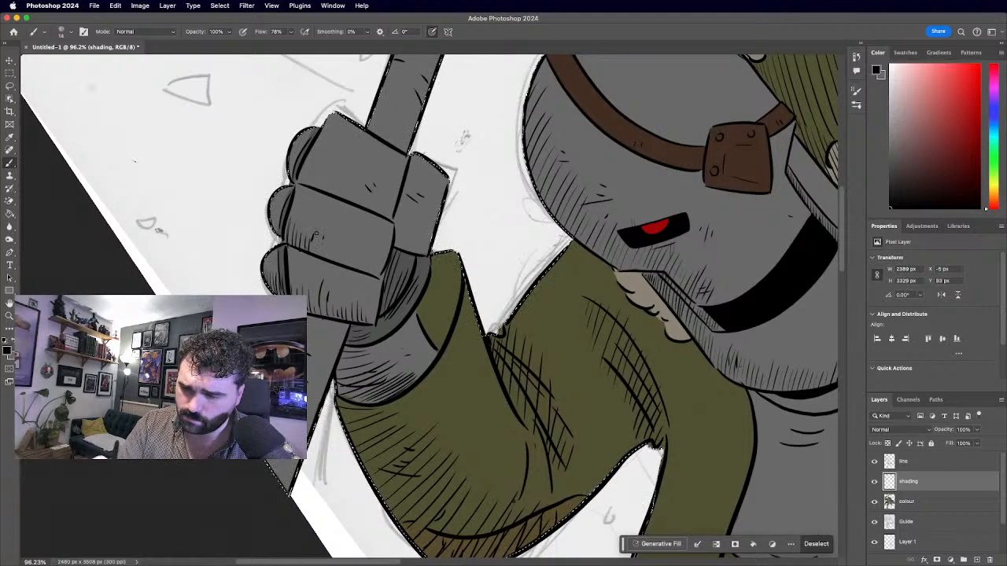
pyautogui.moveTo(329, 239)
pyautogui.mouseDown()
pyautogui.moveTo(334, 262)
pyautogui.moveTo(358, 267)
pyautogui.mouseUp()
pyautogui.moveTo(365, 253); pyautogui.dragTo(364, 270)
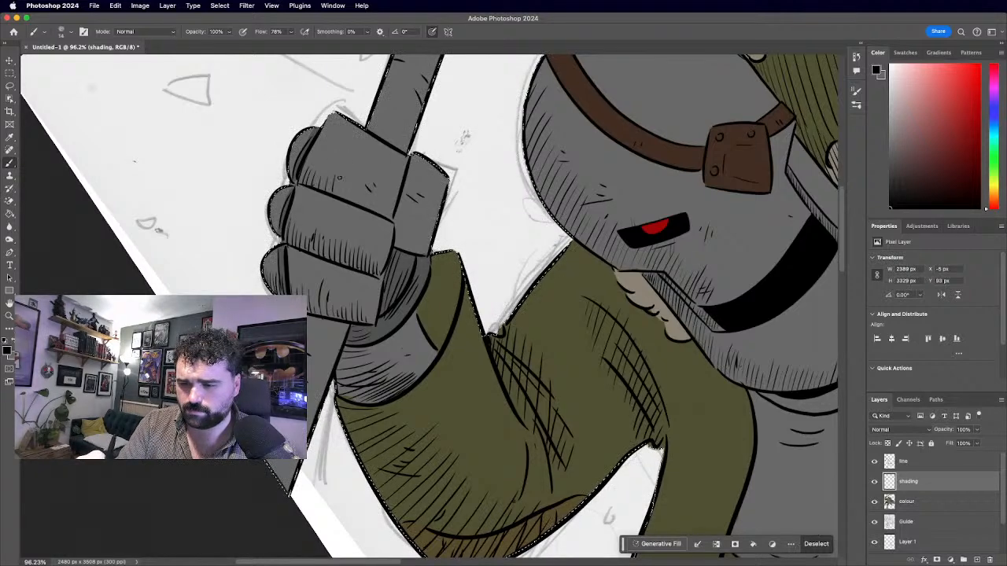
pyautogui.moveTo(351, 183)
pyautogui.mouseDown()
pyautogui.moveTo(356, 203)
pyautogui.moveTo(374, 187)
pyautogui.mouseUp()
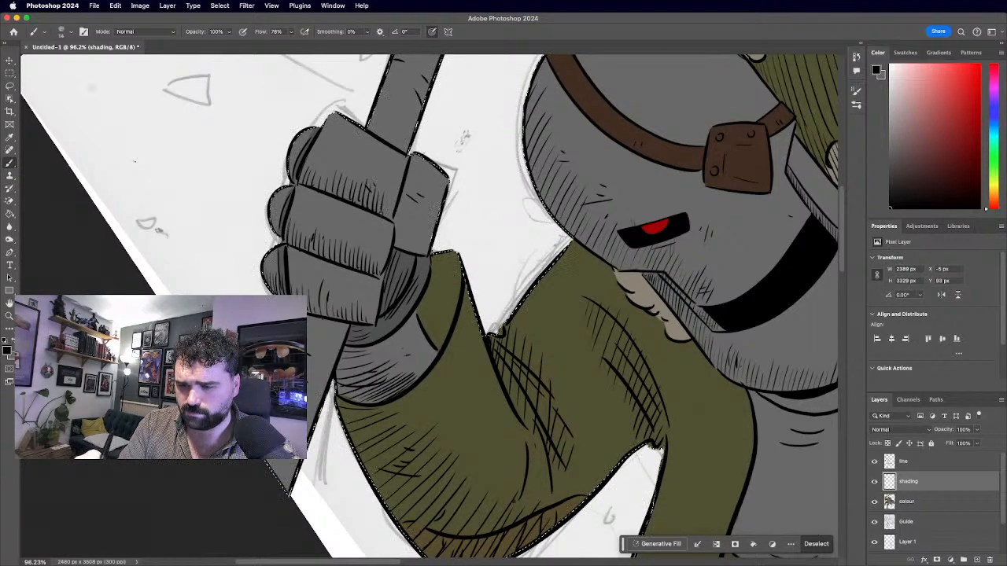
# Hatch short shadow strokes along the section of metal pipe below the raised fist.
pyautogui.scroll(-5, 421, 162)
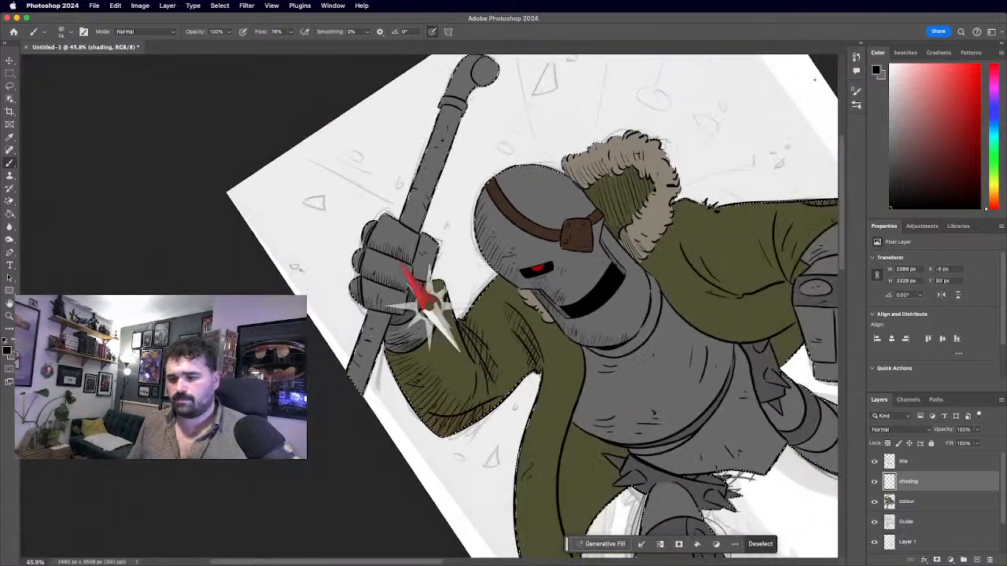
pyautogui.scroll(3, 233, 227)
pyautogui.moveTo(364, 242)
pyautogui.mouseDown()
pyautogui.moveTo(353, 260)
pyautogui.moveTo(374, 280)
pyautogui.mouseUp()
pyautogui.scroll(-6, 381, 251)
pyautogui.moveTo(321, 337)
pyautogui.mouseDown()
pyautogui.moveTo(342, 236)
pyautogui.moveTo(327, 352)
pyautogui.mouseUp()
pyautogui.scroll(3, 382, 251)
pyautogui.scroll(3, 429, 306)
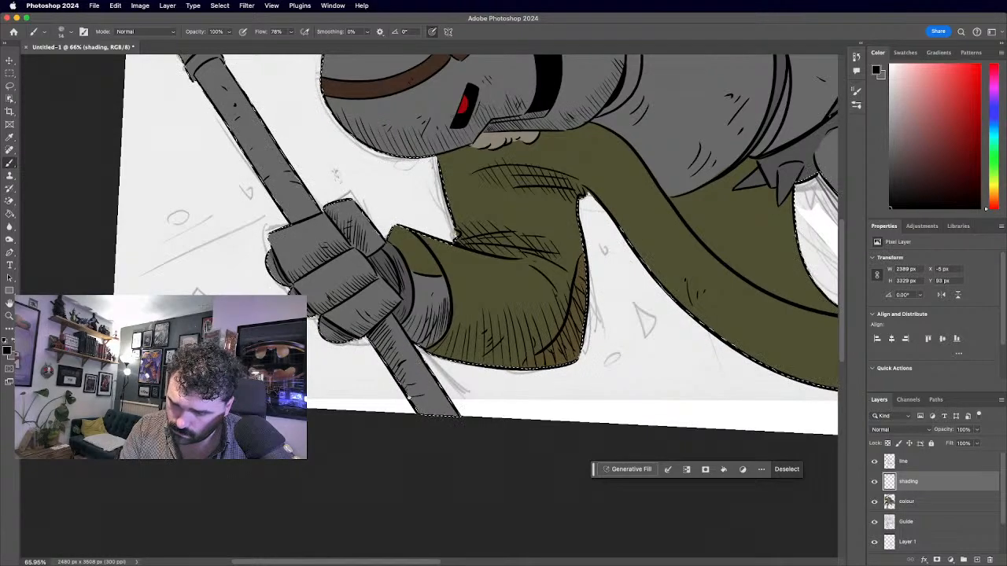
# Hatch shadow strokes along one side of the pipe's shaft, from above the fist up to the collar ring.
pyautogui.scroll(-5, 472, 370)
pyautogui.moveTo(355, 408); pyautogui.dragTo(306, 281)
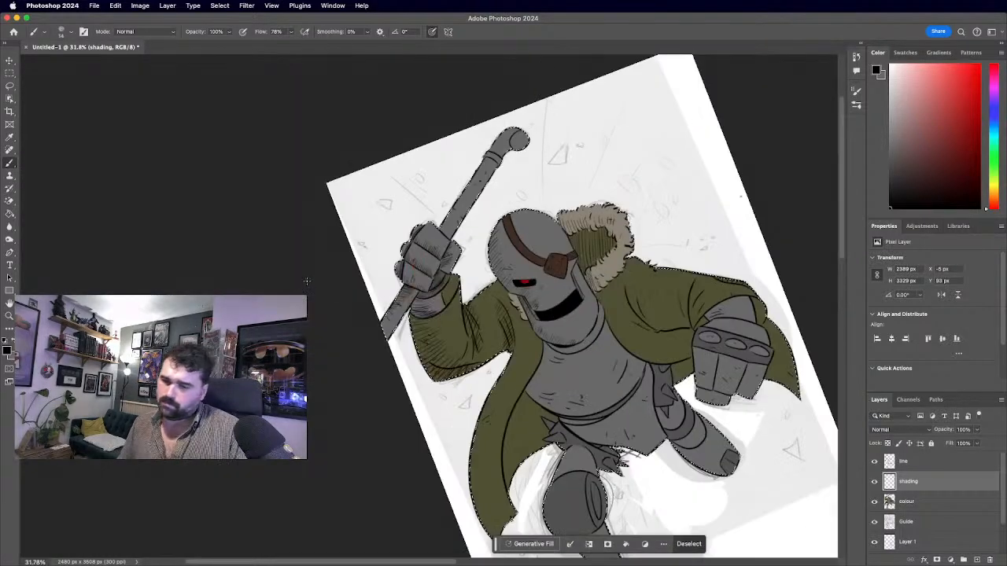
pyautogui.scroll(3, 441, 267)
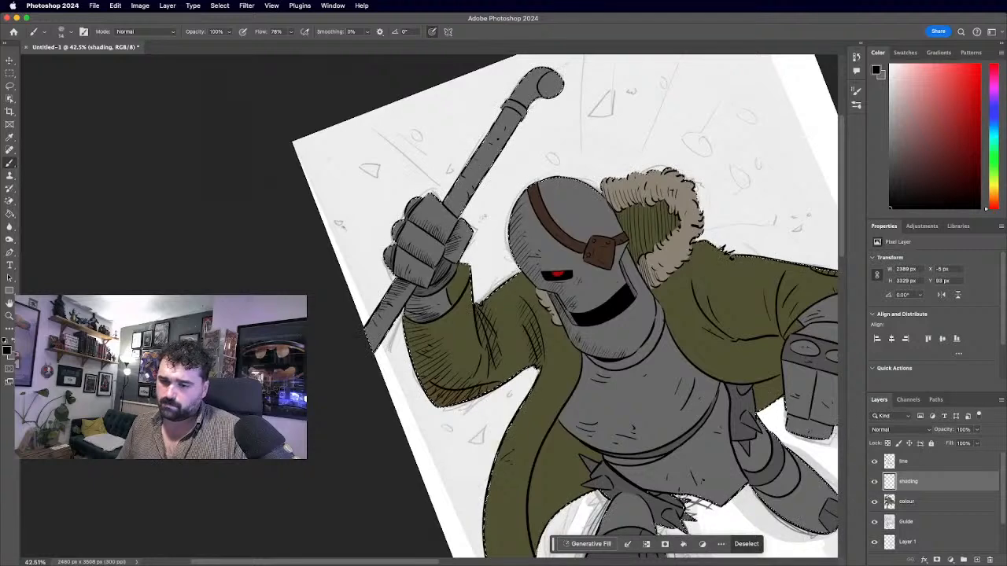
pyautogui.moveTo(325, 232); pyautogui.dragTo(307, 364)
pyautogui.scroll(3, 330, 228)
pyautogui.moveTo(397, 387); pyautogui.dragTo(400, 388)
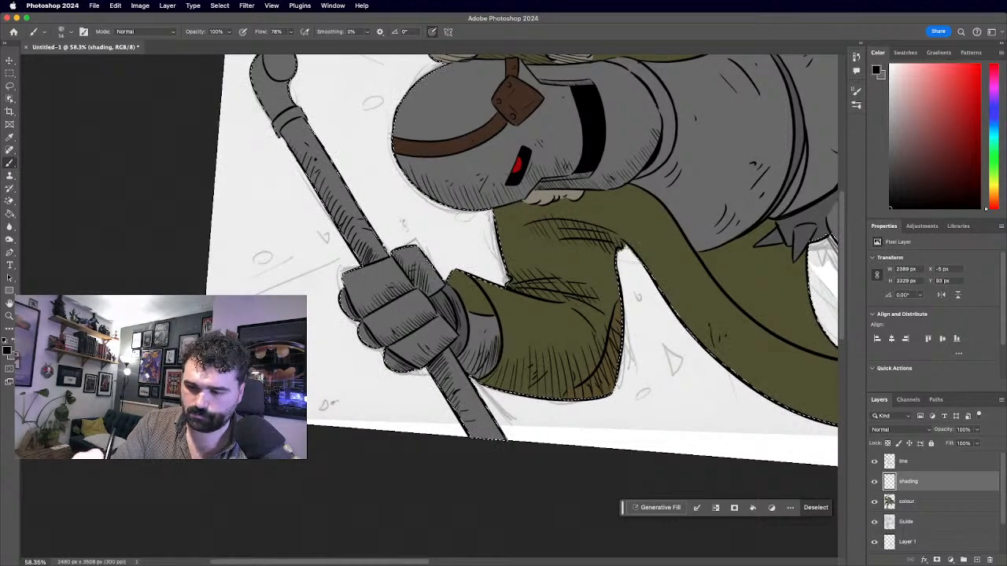
pyautogui.scroll(-5, 380, 216)
pyautogui.scroll(3, 380, 216)
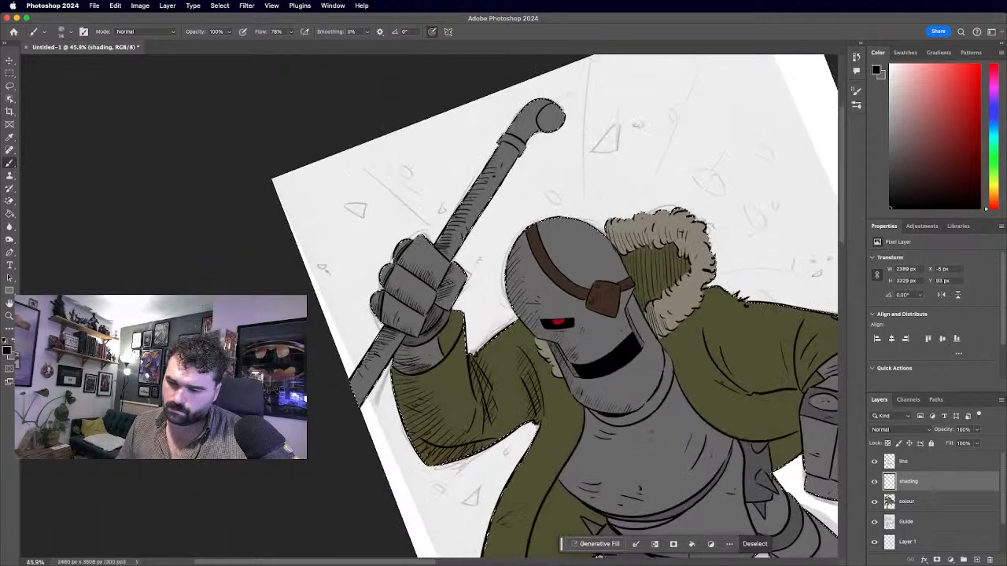
pyautogui.scroll(3, 555, 307)
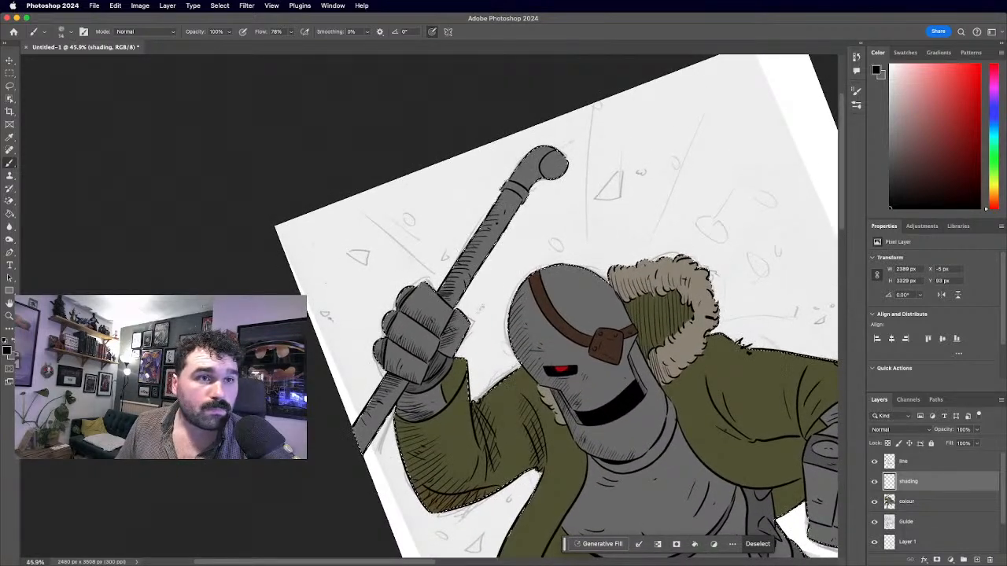
# Try shading the pipe's round end with curved hatch lines, and undo those strokes.
pyautogui.press('super+minus')
pyautogui.scroll(3, 330, 350)
pyautogui.scroll(3, 427, 306)
pyautogui.scroll(2, 427, 306)
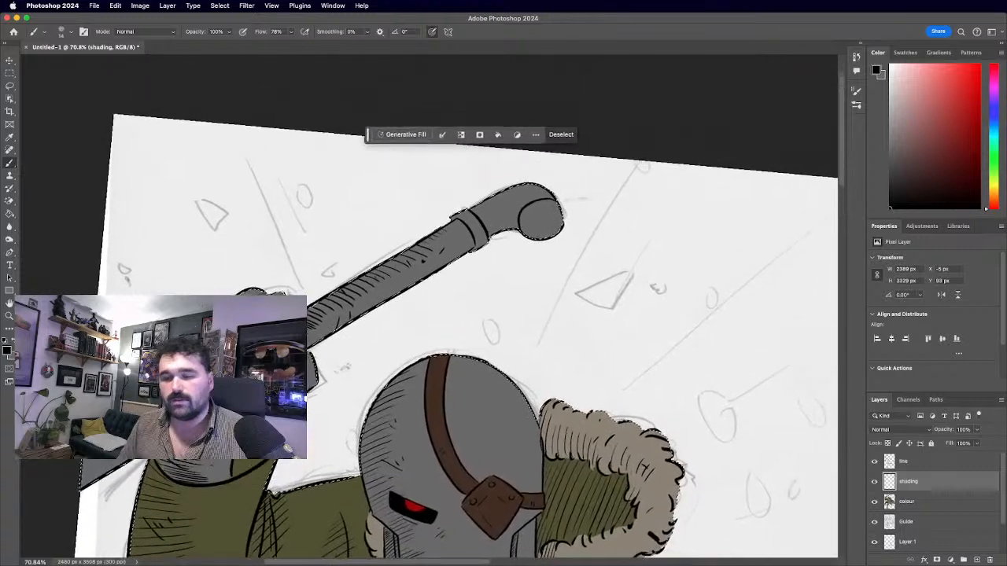
pyautogui.scroll(2, 388, 250)
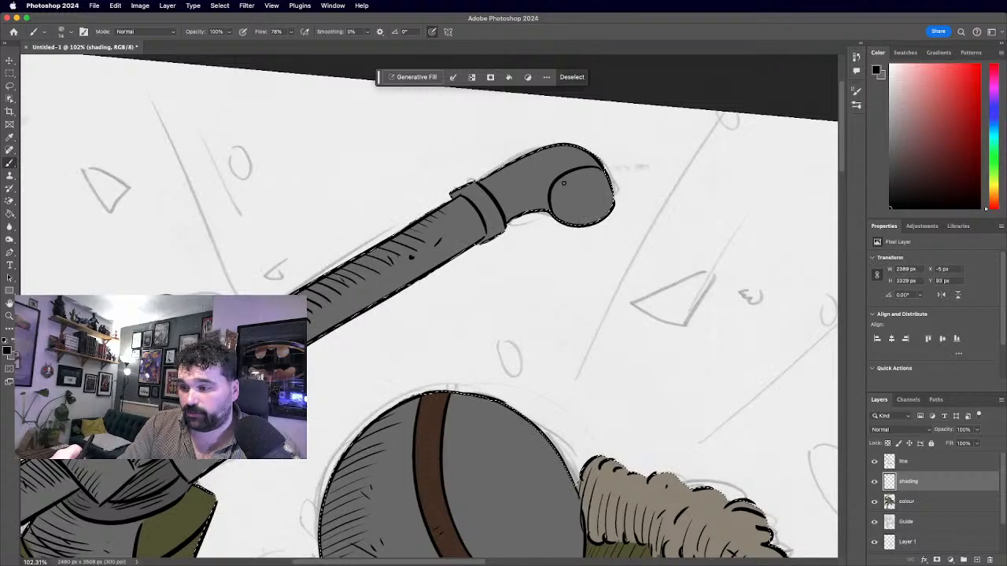
pyautogui.moveTo(569, 177); pyautogui.dragTo(571, 219)
pyautogui.moveTo(583, 173)
pyautogui.mouseDown()
pyautogui.moveTo(611, 191)
pyautogui.moveTo(605, 182)
pyautogui.moveTo(601, 215)
pyautogui.mouseUp()
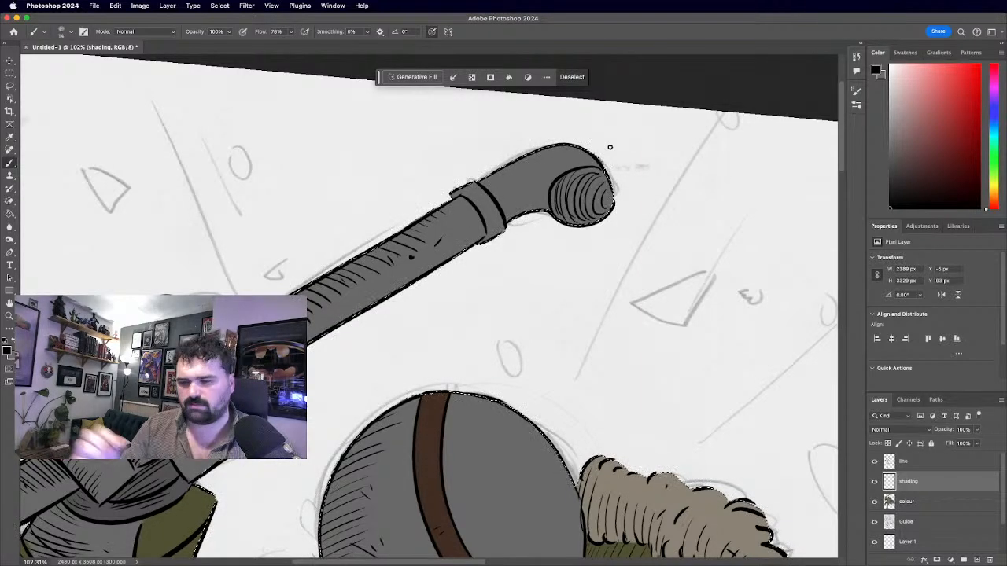
pyautogui.press('super+z')
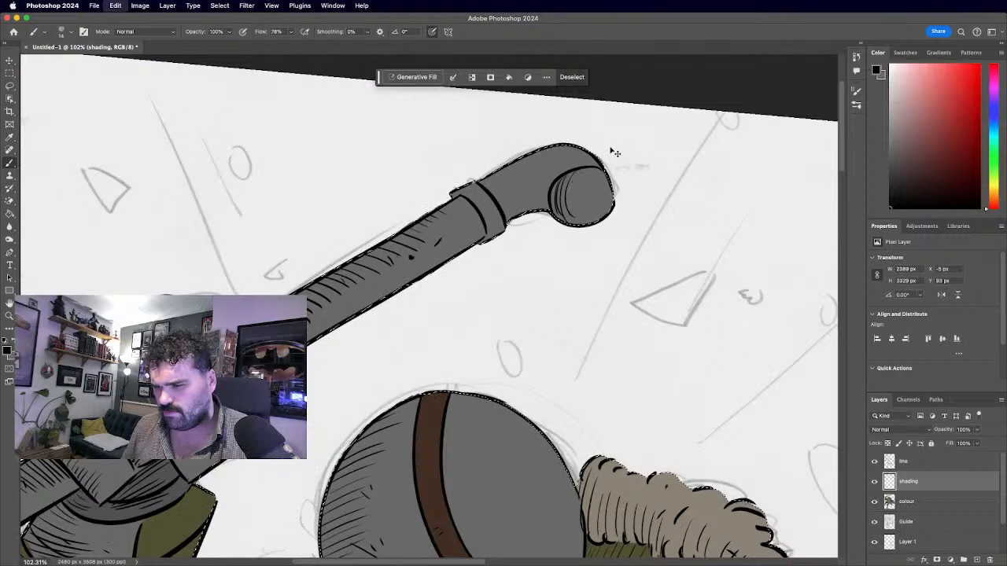
pyautogui.press('super+z')
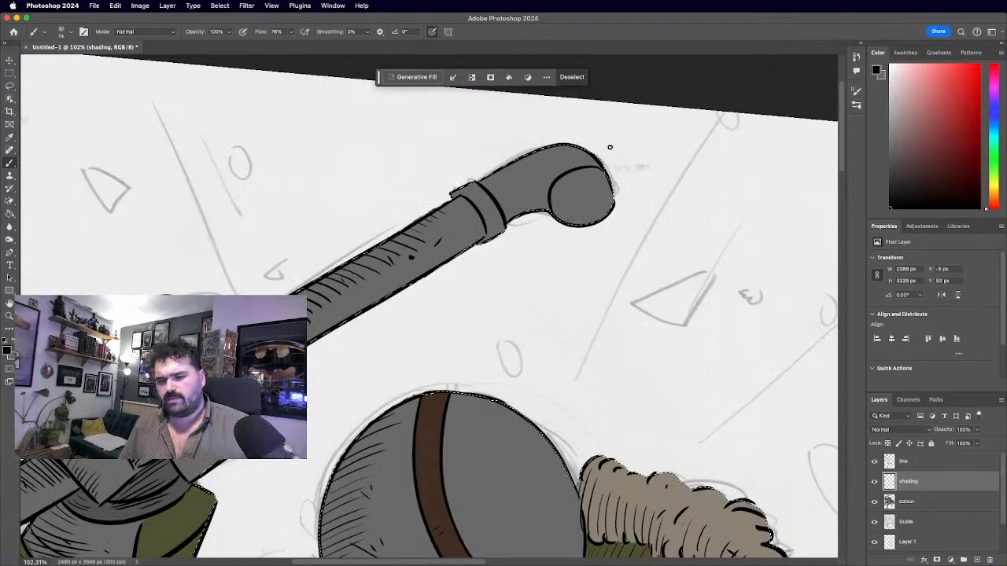
# Fill the pipe's round open end with dense, heavy curved hatching.
pyautogui.press('super+minus')
pyautogui.press('super+minus')
pyautogui.press('r')
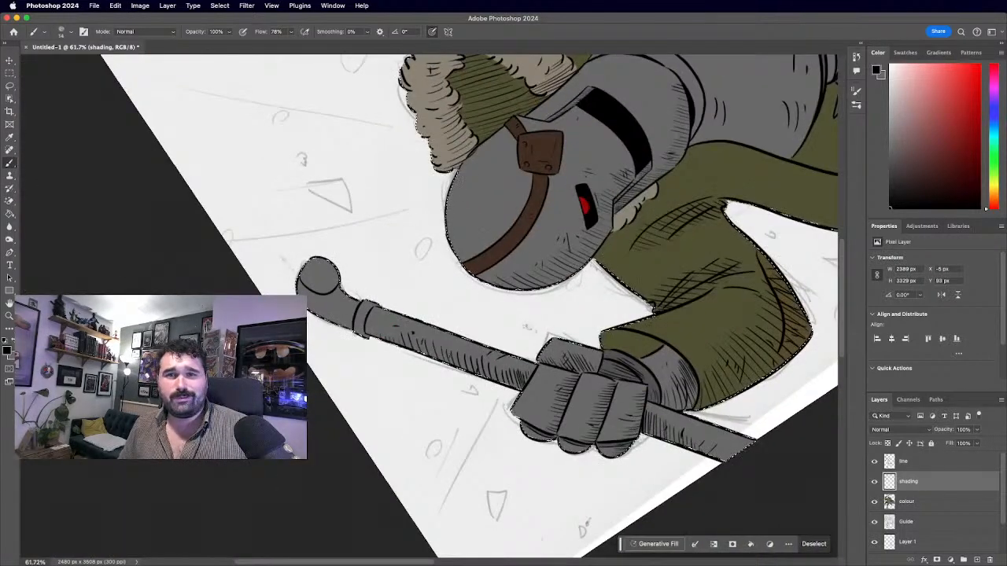
pyautogui.scroll(1, 429, 307)
pyautogui.scroll(4, 429, 307)
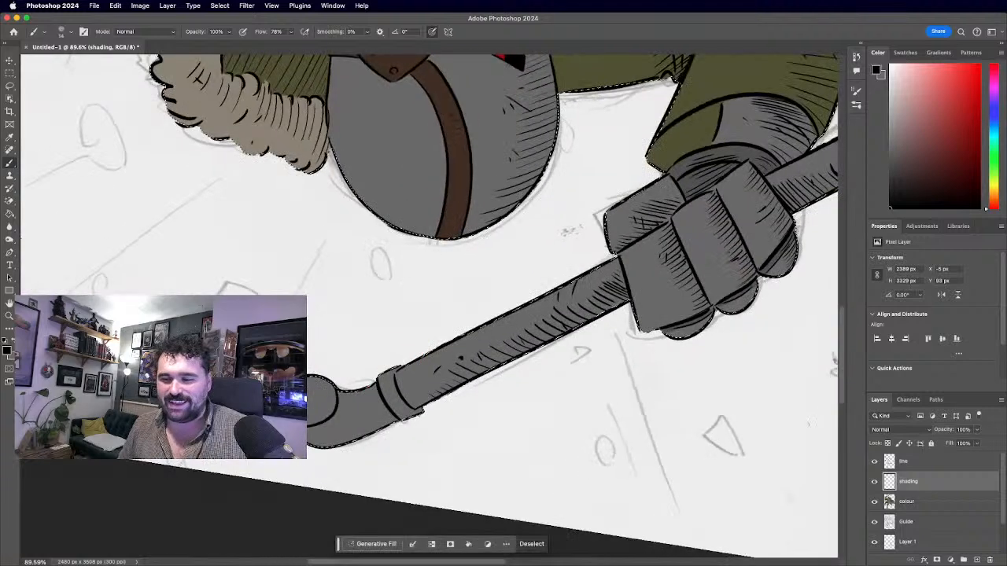
pyautogui.scroll(2, 428, 307)
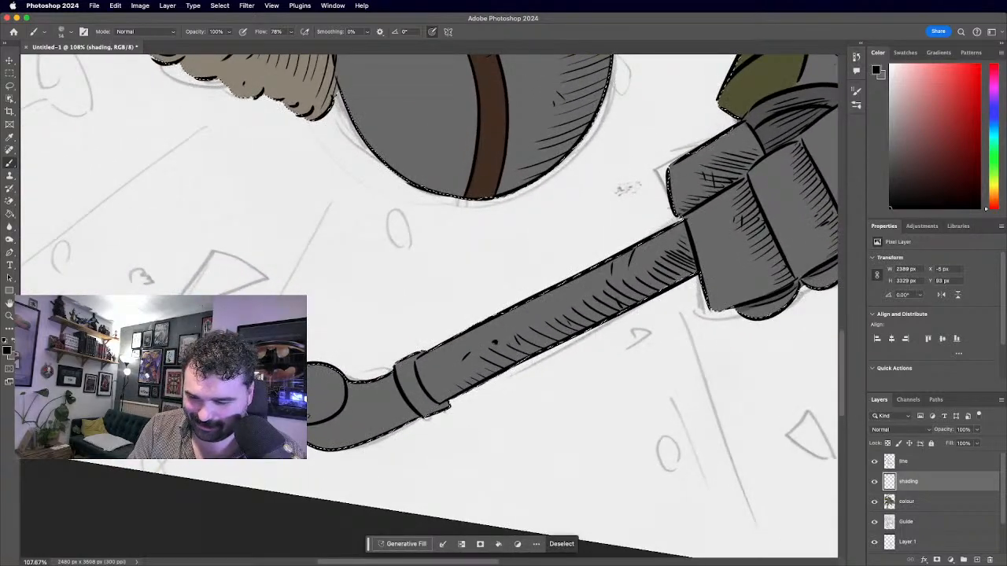
pyautogui.moveTo(315, 417)
pyautogui.mouseDown()
pyautogui.moveTo(317, 370)
pyautogui.moveTo(326, 373)
pyautogui.mouseUp()
pyautogui.moveTo(326, 411)
pyautogui.mouseDown()
pyautogui.moveTo(336, 380)
pyautogui.moveTo(344, 399)
pyautogui.mouseUp()
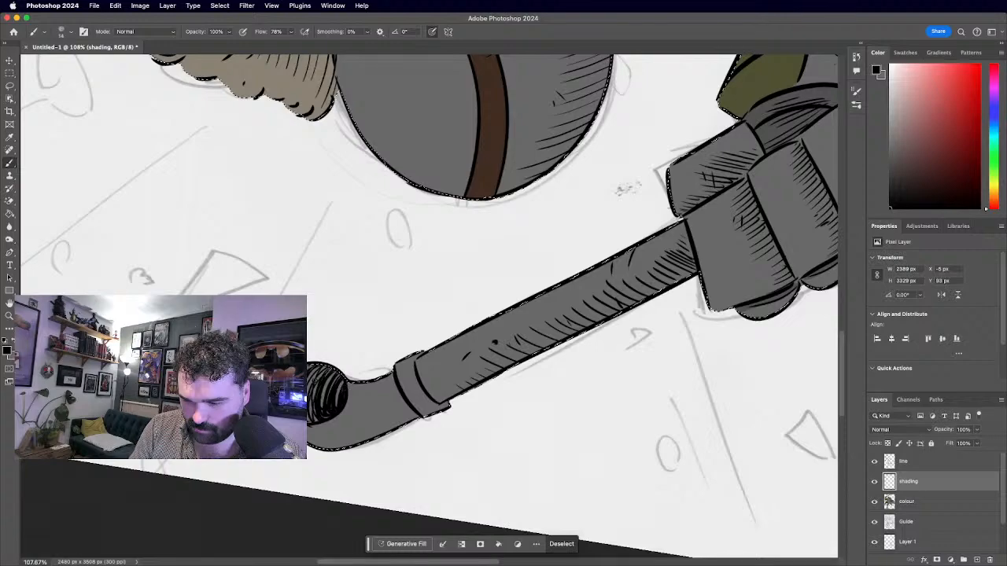
# Darken the green hood interior beside the head with extra, denser hatch lines.
pyautogui.scroll(-5, 429, 306)
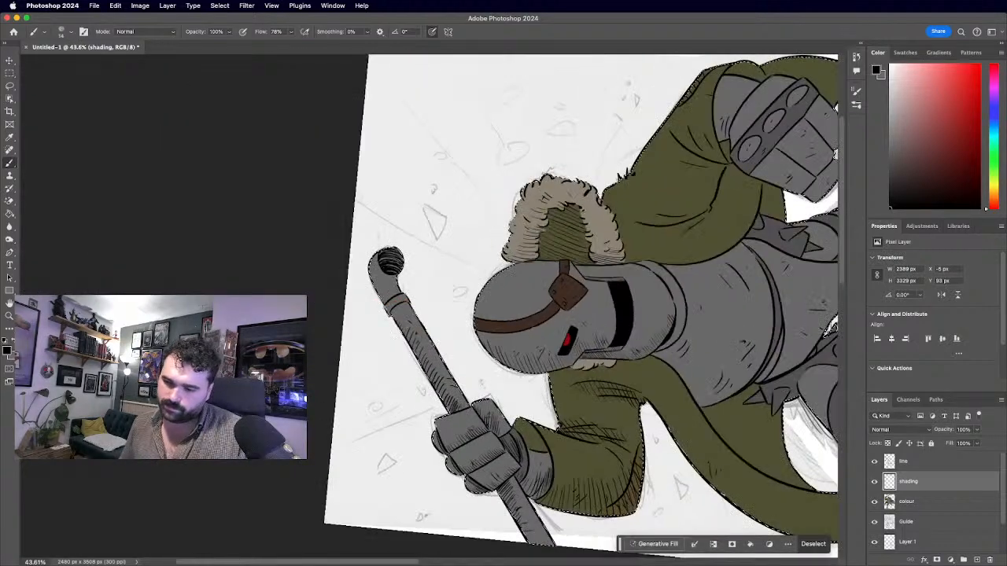
pyautogui.scroll(-3, 429, 306)
pyautogui.scroll(2, 429, 306)
pyautogui.scroll(-4, 670, 394)
pyautogui.scroll(5, 429, 306)
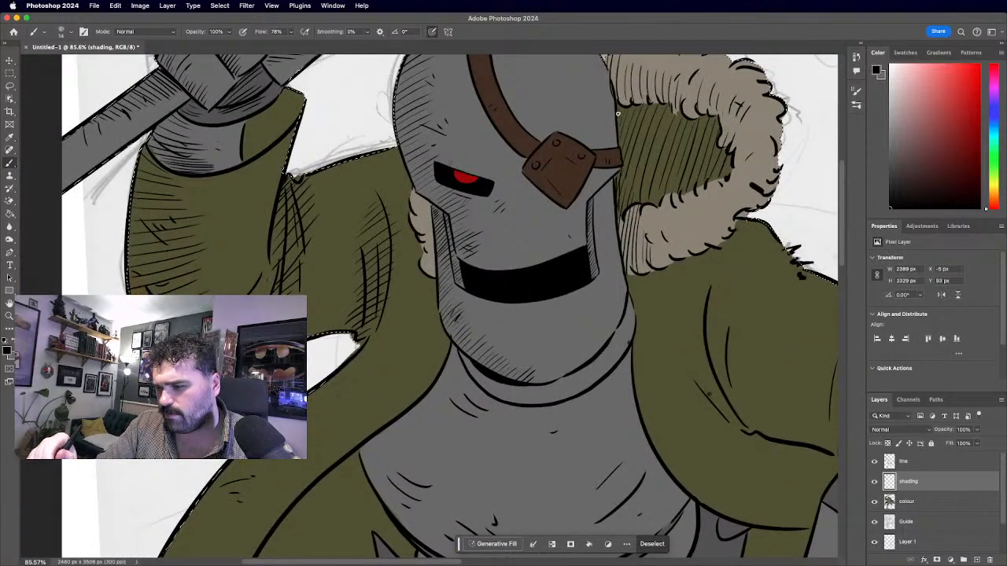
pyautogui.moveTo(621, 203)
pyautogui.mouseDown()
pyautogui.moveTo(642, 99)
pyautogui.moveTo(623, 211)
pyautogui.moveTo(654, 103)
pyautogui.moveTo(638, 200)
pyautogui.moveTo(660, 160)
pyautogui.moveTo(659, 177)
pyautogui.moveTo(673, 158)
pyautogui.moveTo(670, 186)
pyautogui.moveTo(678, 179)
pyautogui.moveTo(685, 134)
pyautogui.mouseUp()
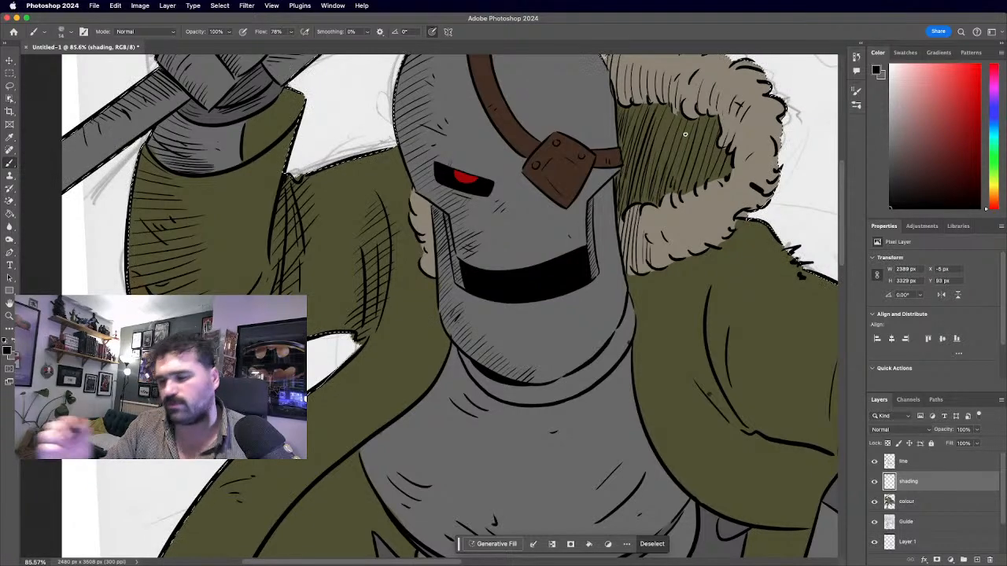
# Hatch the coat's inner lining beside the waist with long diagonal strokes, from the torso down towards the leg.
pyautogui.press('super+minus')
pyautogui.press('super+minus')
pyautogui.press('super+minus')
pyautogui.press('super+minus')
pyautogui.scroll(5, 429, 306)
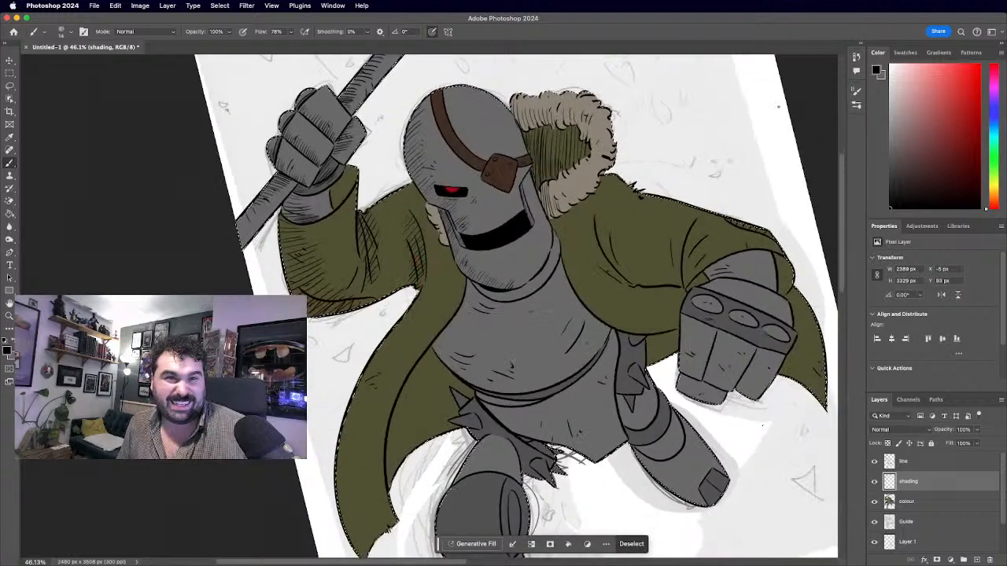
pyautogui.scroll(4, 504, 393)
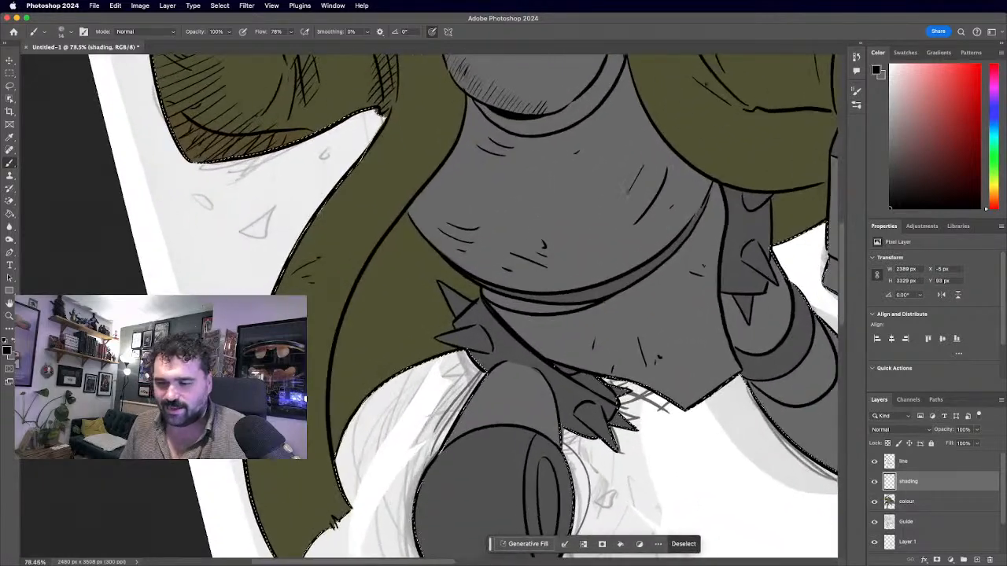
pyautogui.moveTo(387, 239); pyautogui.dragTo(411, 223)
pyautogui.moveTo(374, 260); pyautogui.dragTo(412, 235)
pyautogui.moveTo(365, 274); pyautogui.dragTo(410, 240)
pyautogui.moveTo(356, 295)
pyautogui.mouseDown()
pyautogui.moveTo(427, 241)
pyautogui.moveTo(339, 318)
pyautogui.moveTo(417, 255)
pyautogui.moveTo(333, 338)
pyautogui.moveTo(431, 253)
pyautogui.mouseUp()
pyautogui.moveTo(380, 305)
pyautogui.mouseDown()
pyautogui.moveTo(442, 259)
pyautogui.moveTo(439, 271)
pyautogui.mouseUp()
pyautogui.moveTo(346, 346)
pyautogui.mouseDown()
pyautogui.moveTo(437, 283)
pyautogui.moveTo(437, 295)
pyautogui.mouseUp()
pyautogui.moveTo(358, 362)
pyautogui.mouseDown()
pyautogui.moveTo(428, 307)
pyautogui.moveTo(427, 316)
pyautogui.mouseUp()
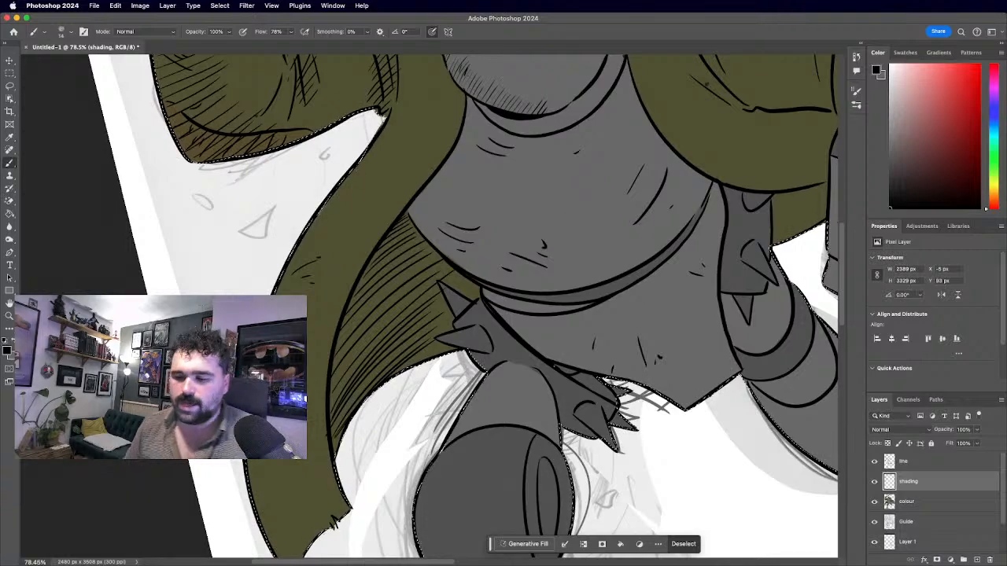
# Hatch the outer edge of the coat's hanging front panel below the raised arm, down to its torn hem.
pyautogui.scroll(-6, 432, 305)
pyautogui.scroll(6, 441, 266)
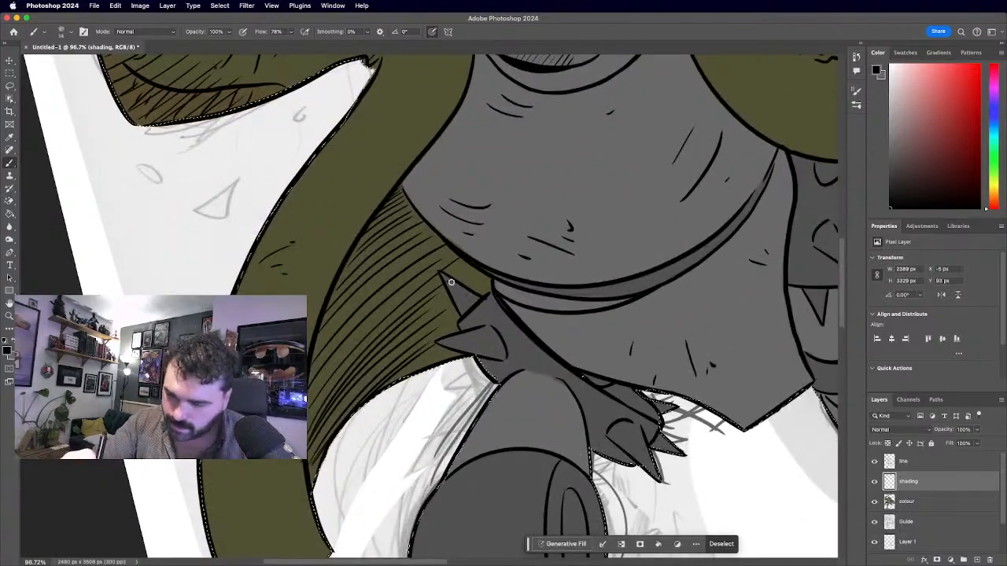
pyautogui.scroll(-5, 440, 266)
pyautogui.scroll(2, 440, 266)
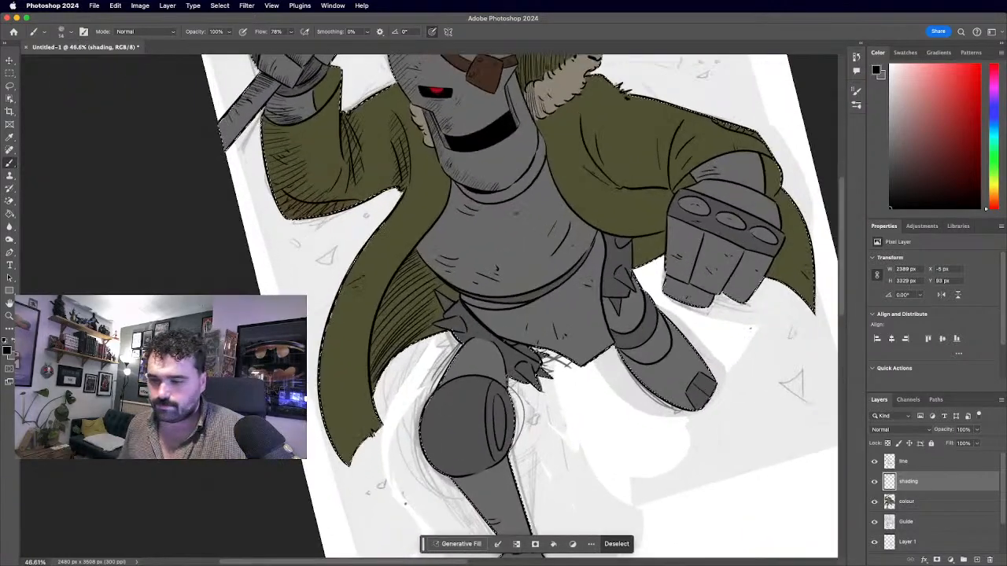
pyautogui.scroll(3, 425, 275)
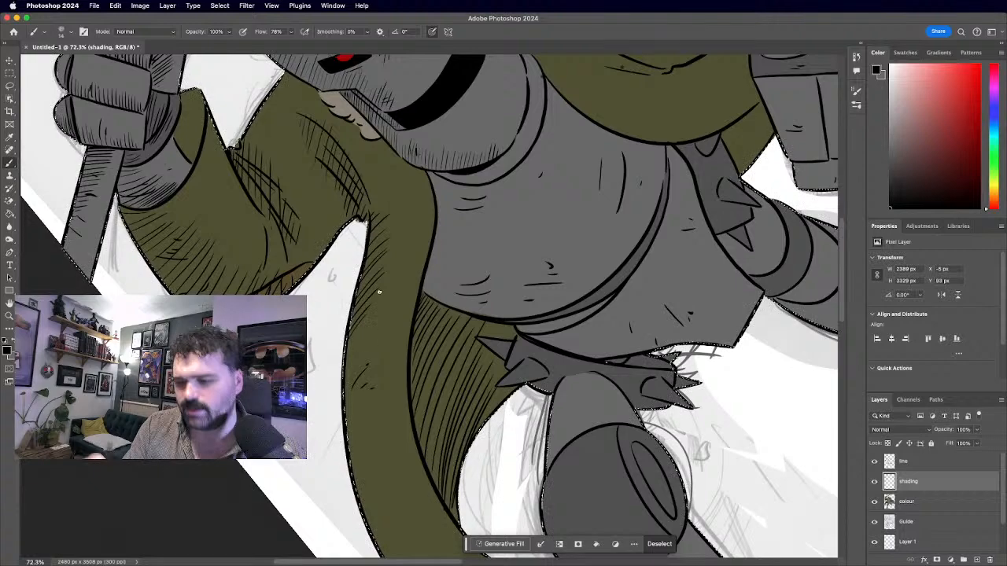
pyautogui.scroll(-3, 429, 307)
pyautogui.scroll(1, 452, 453)
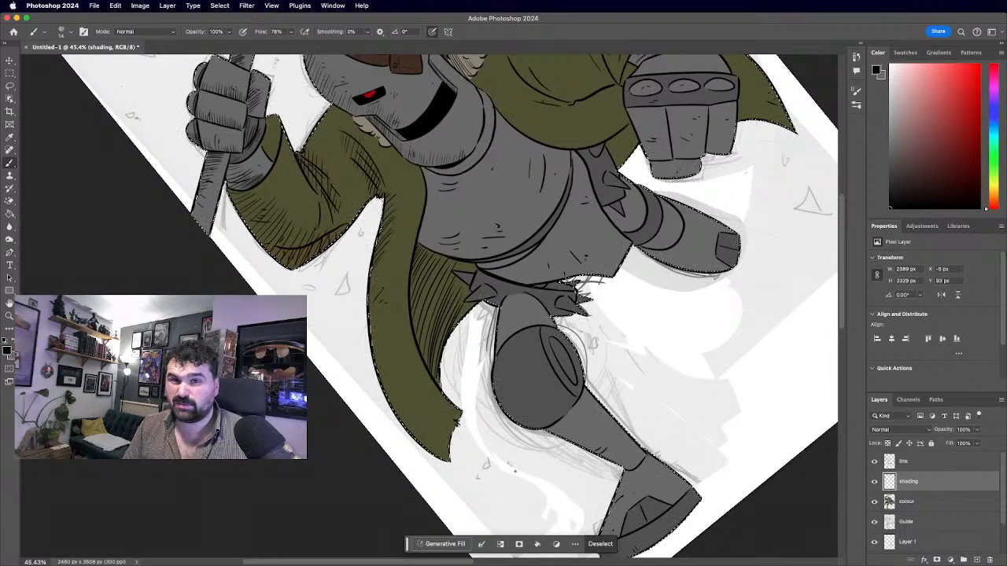
pyautogui.press('super+plus')
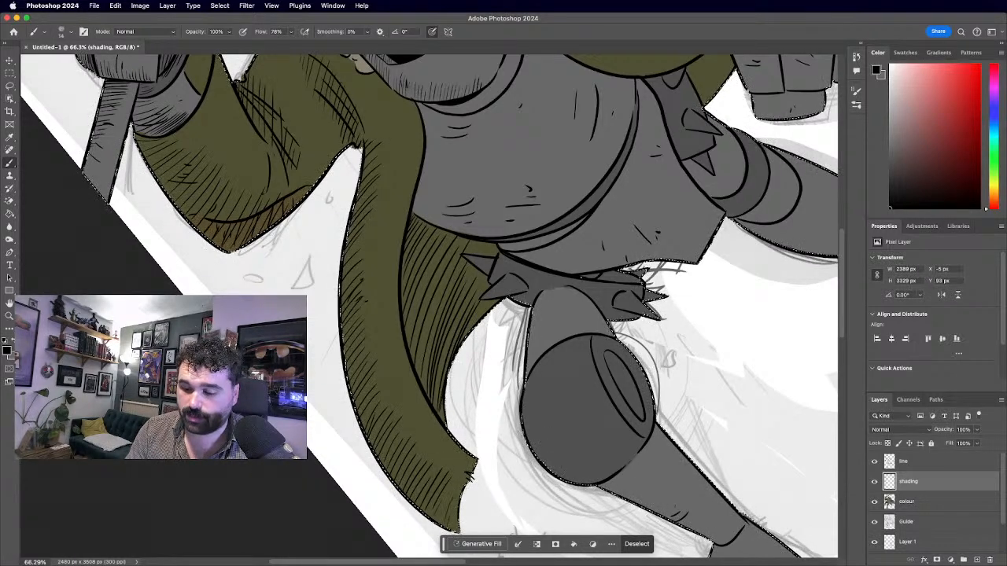
# Hatch a shadow on the upper torso below the neck collar, where it meets the coat under the chin.
pyautogui.scroll(-5, 460, 482)
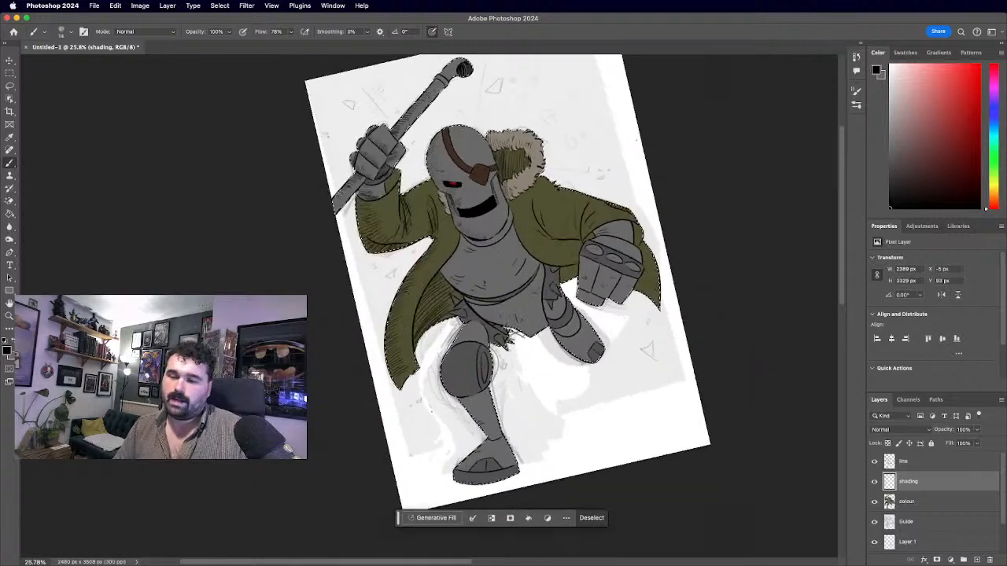
pyautogui.scroll(3, 460, 481)
pyautogui.scroll(2, 496, 259)
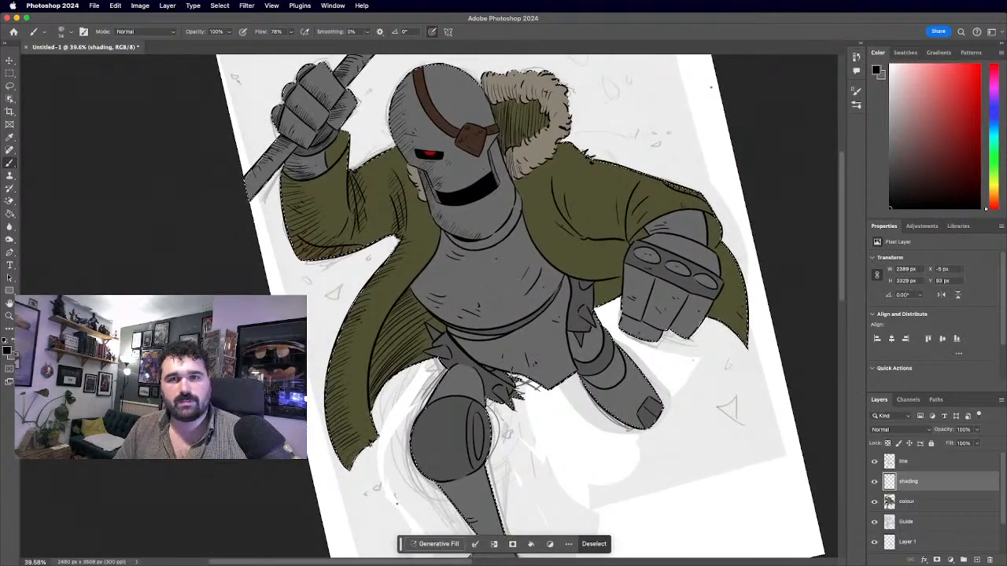
pyautogui.scroll(5, 496, 258)
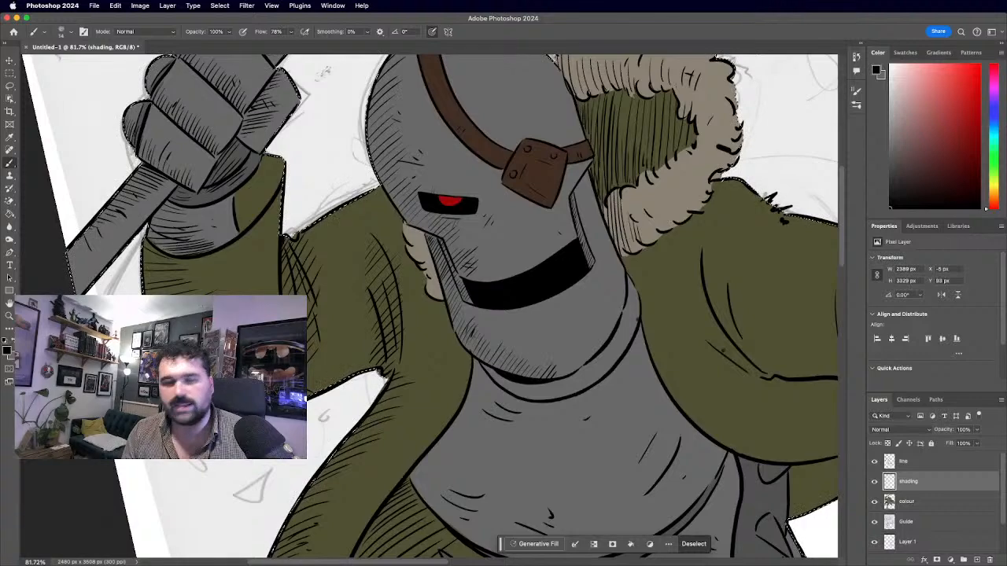
pyautogui.press('r')
pyautogui.scroll(2, 429, 306)
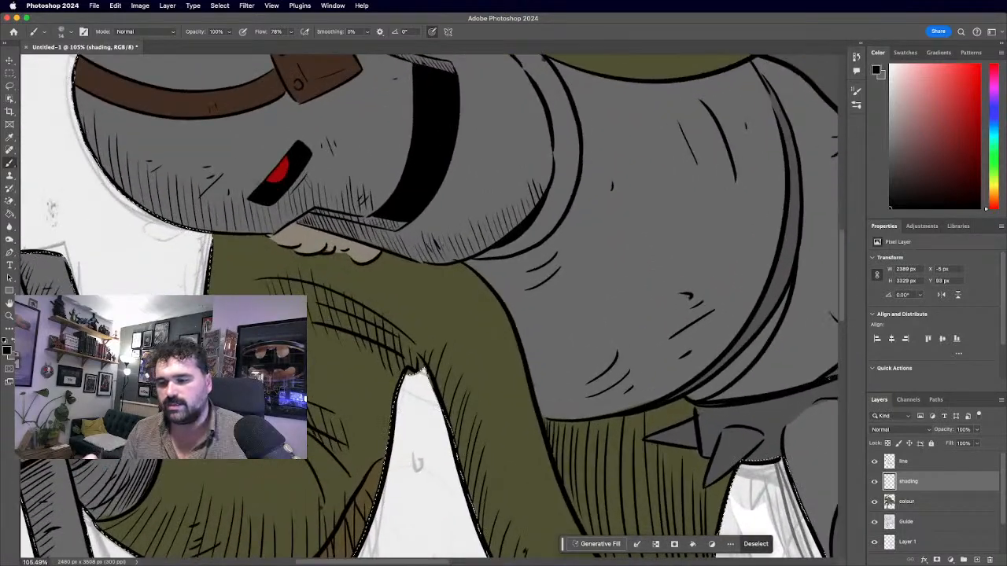
pyautogui.moveTo(469, 262); pyautogui.dragTo(538, 253)
pyautogui.moveTo(496, 286); pyautogui.dragTo(541, 272)
pyautogui.moveTo(505, 298); pyautogui.dragTo(541, 279)
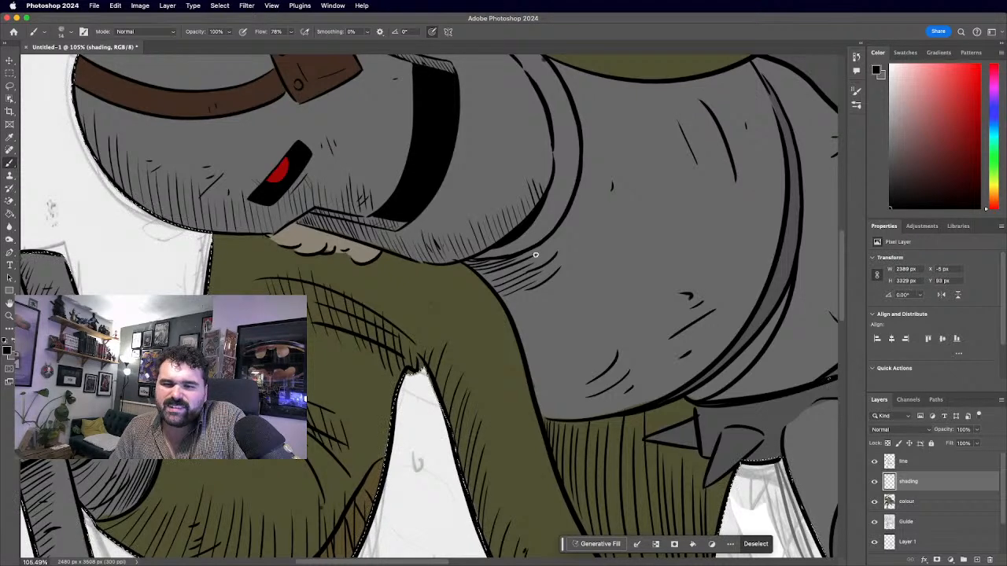
pyautogui.moveTo(355, 309); pyautogui.dragTo(411, 474)
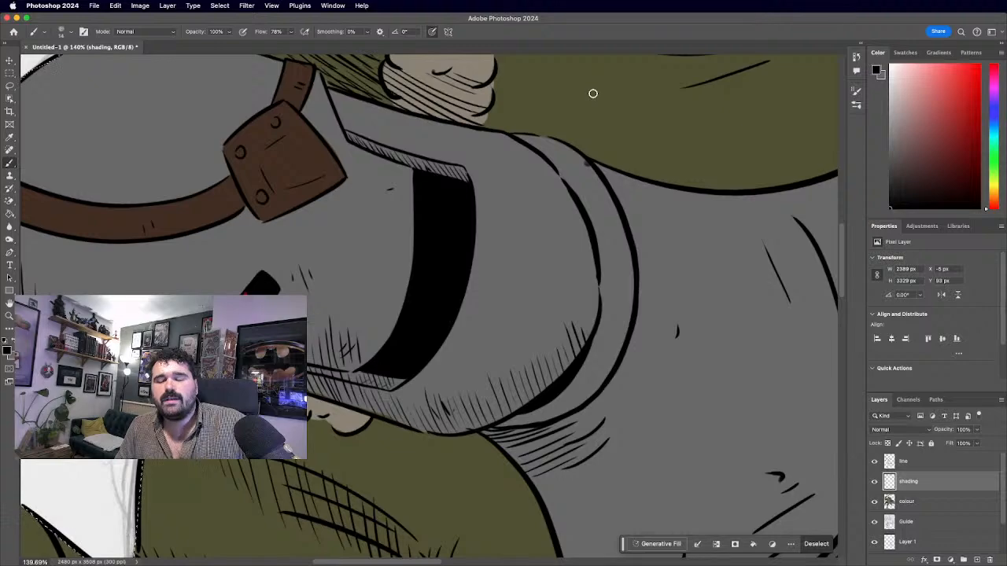
pyautogui.scroll(-5, 316, 360)
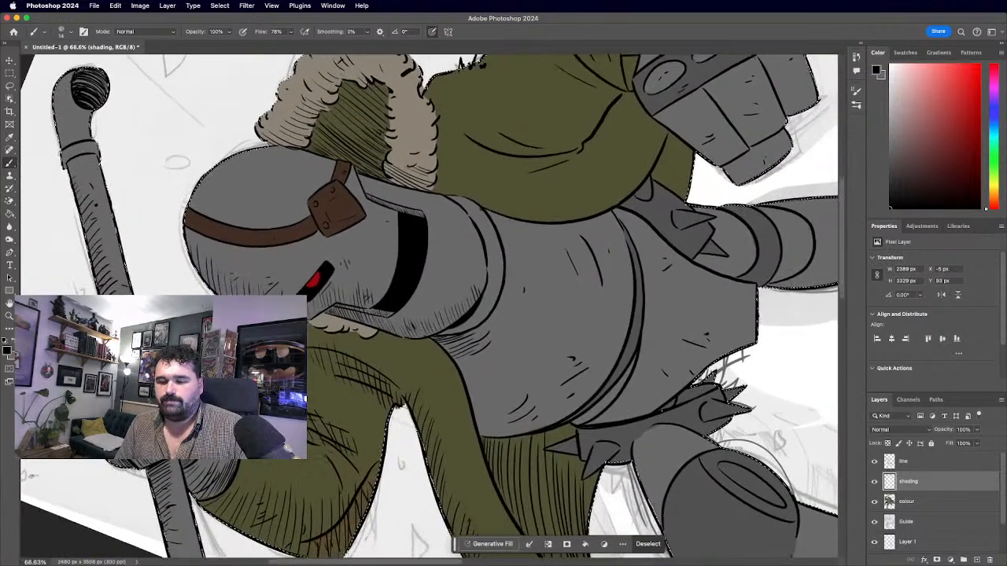
pyautogui.scroll(1, 319, 359)
pyautogui.scroll(3, 318, 359)
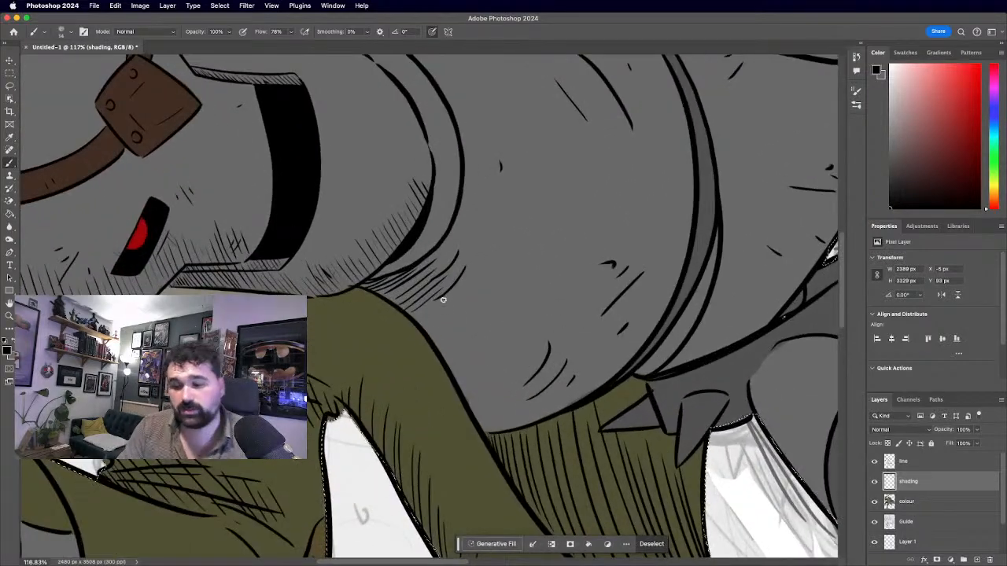
# Hatch the side of the chest along the coat edge, from below the neck ring down to the chest's lower corner.
pyautogui.moveTo(453, 303); pyautogui.dragTo(425, 326)
pyautogui.moveTo(468, 298)
pyautogui.mouseDown()
pyautogui.moveTo(428, 335)
pyautogui.moveTo(441, 352)
pyautogui.mouseUp()
pyautogui.moveTo(481, 309)
pyautogui.mouseDown()
pyautogui.moveTo(452, 355)
pyautogui.moveTo(453, 373)
pyautogui.mouseUp()
pyautogui.moveTo(491, 326)
pyautogui.mouseDown()
pyautogui.moveTo(460, 385)
pyautogui.moveTo(466, 396)
pyautogui.mouseUp()
pyautogui.moveTo(500, 348)
pyautogui.mouseDown()
pyautogui.moveTo(471, 409)
pyautogui.moveTo(481, 420)
pyautogui.mouseUp()
pyautogui.moveTo(511, 366); pyautogui.dragTo(492, 431)
pyautogui.moveTo(531, 354)
pyautogui.mouseDown()
pyautogui.moveTo(558, 386)
pyautogui.moveTo(545, 322)
pyautogui.moveTo(542, 411)
pyautogui.mouseUp()
pyautogui.moveTo(566, 338); pyautogui.dragTo(549, 414)
pyautogui.moveTo(572, 356); pyautogui.dragTo(560, 409)
pyautogui.moveTo(581, 330); pyautogui.dragTo(572, 402)
pyautogui.moveTo(590, 343); pyautogui.dragTo(587, 382)
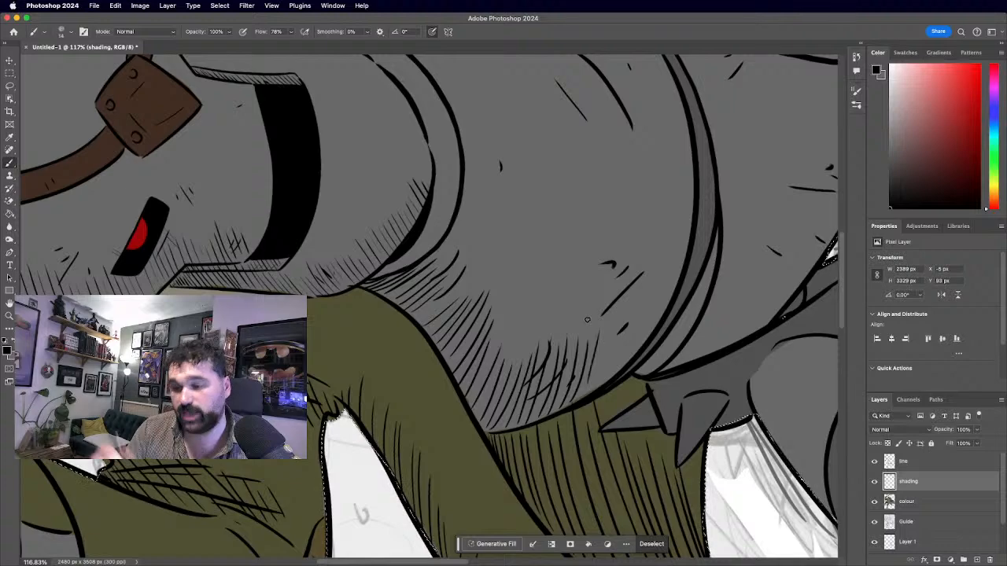
# Continue the hatching along the chest's lower edge up to the curved waist seam.
pyautogui.moveTo(617, 317); pyautogui.dragTo(588, 398)
pyautogui.moveTo(620, 344); pyautogui.dragTo(604, 382)
pyautogui.moveTo(631, 303); pyautogui.dragTo(619, 348)
pyautogui.moveTo(650, 279); pyautogui.dragTo(618, 380)
pyautogui.moveTo(652, 320); pyautogui.dragTo(638, 376)
pyautogui.moveTo(665, 272); pyautogui.dragTo(643, 373)
pyautogui.moveTo(665, 280); pyautogui.dragTo(632, 377)
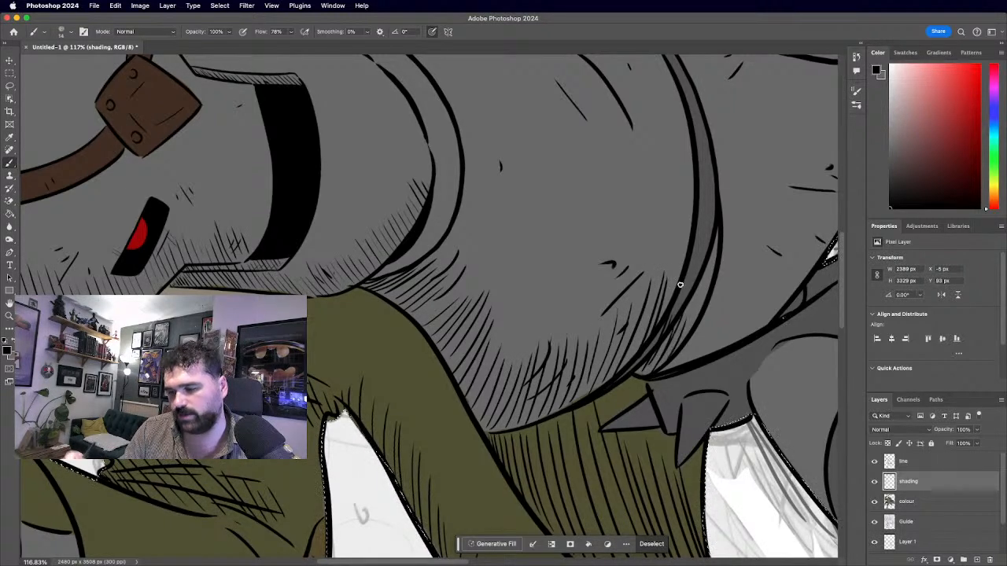
pyautogui.press('super+0')
pyautogui.scroll(3, 429, 306)
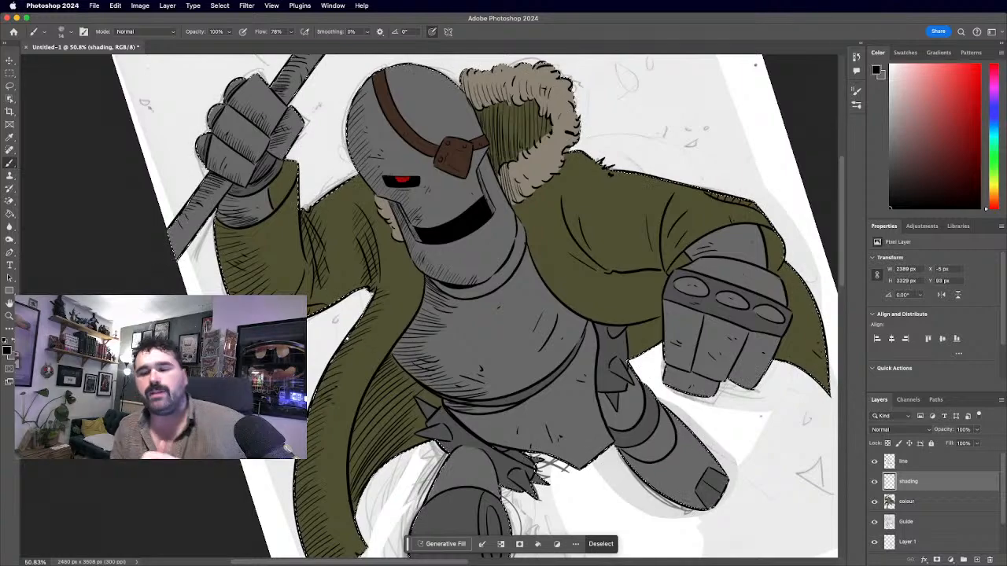
# Hatch the shadowed side of the abdomen below the waist seam, down towards the bent leg's hip.
pyautogui.press('super+minus')
pyautogui.press('super+minus')
pyautogui.scroll(4, 428, 306)
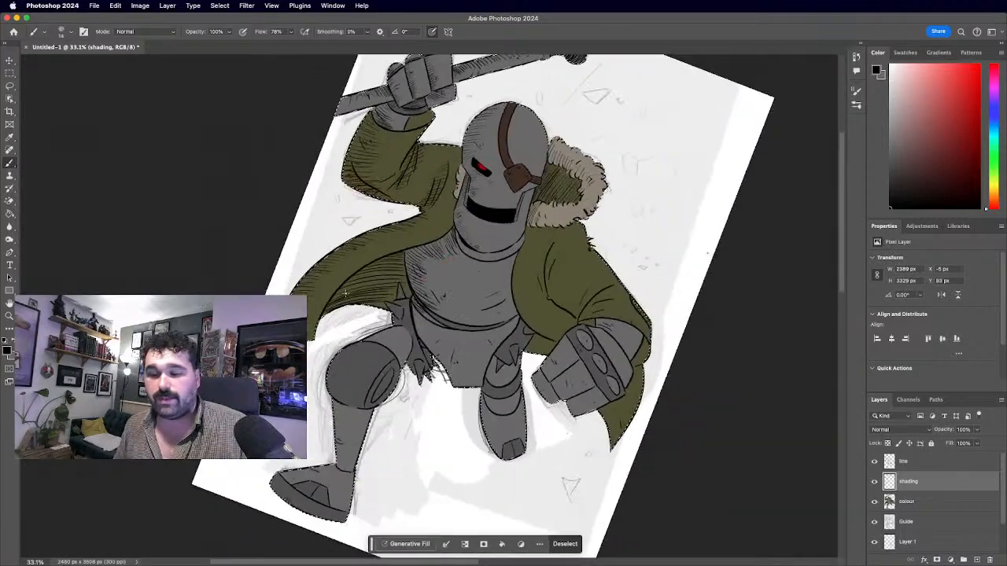
pyautogui.scroll(3, 429, 306)
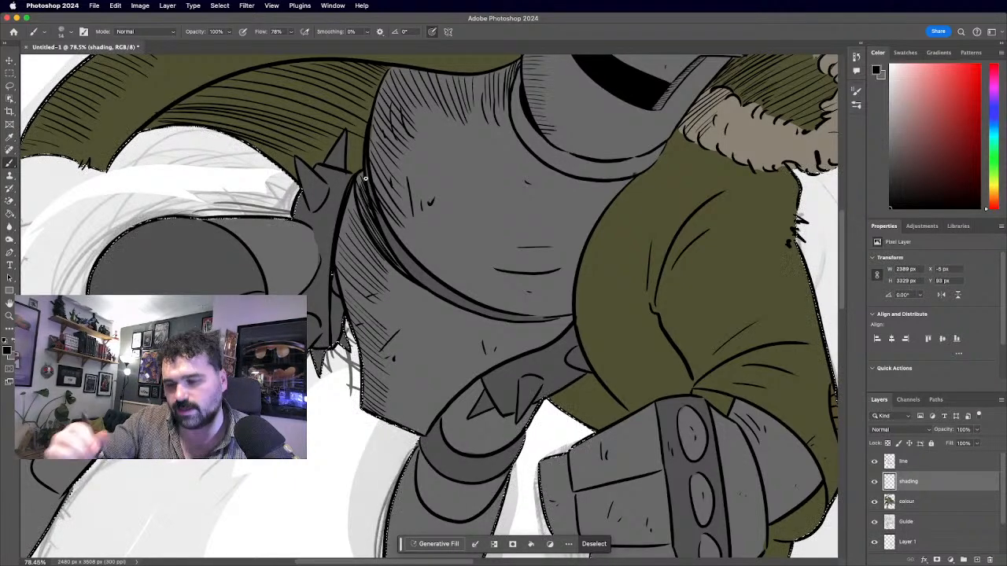
pyautogui.scroll(-5, 428, 306)
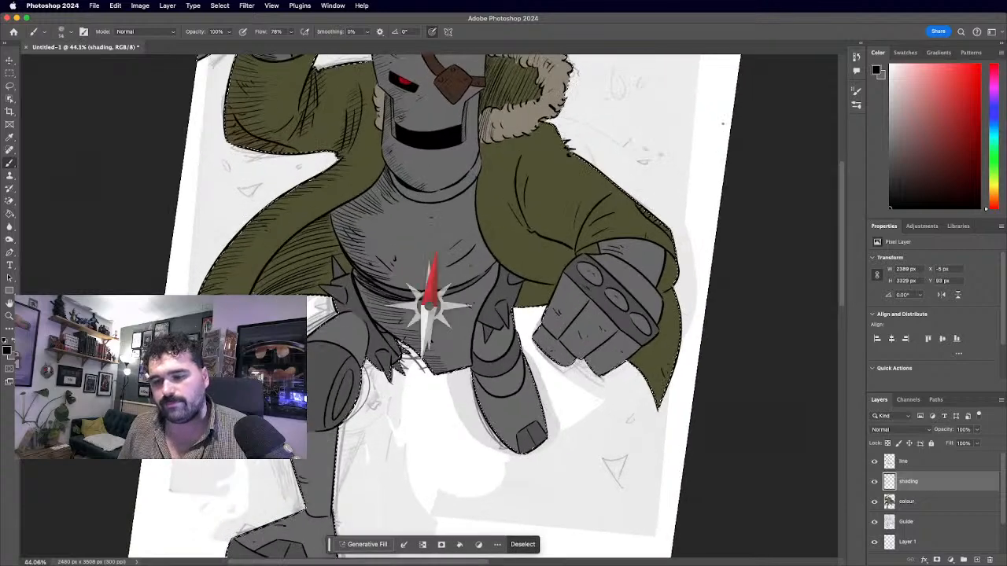
# Hatch the abdomen's lower edge and the inner side of the spiked hip guard above the far leg.
pyautogui.scroll(2, 428, 307)
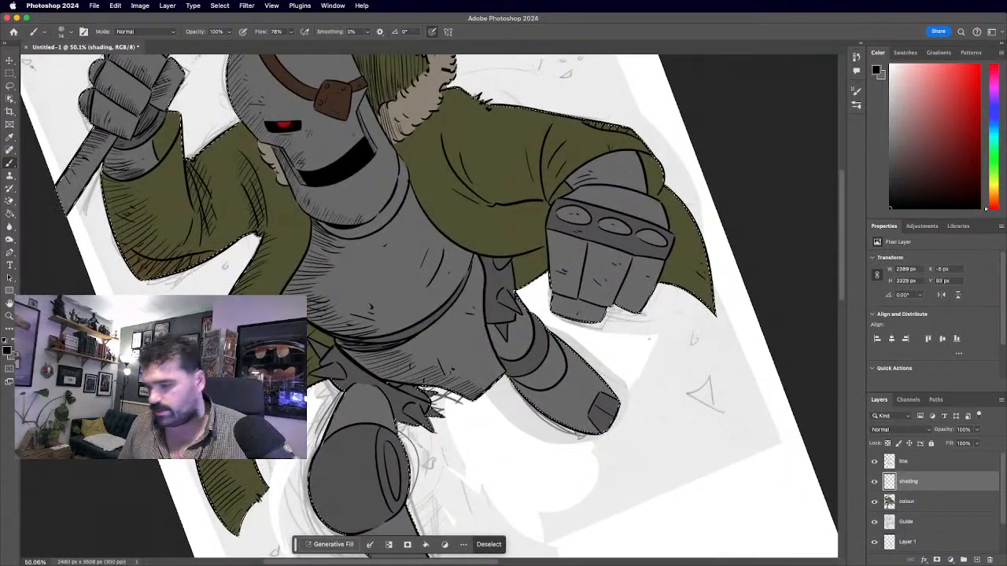
pyautogui.scroll(2, 453, 307)
pyautogui.scroll(1, 452, 307)
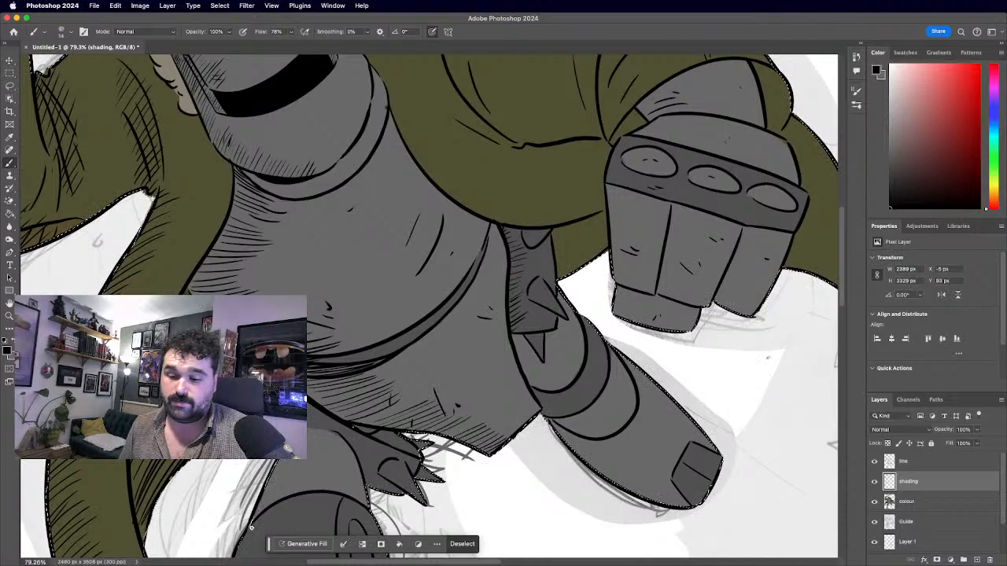
# Hatch the outer side of the bent leg's thigh and the rounded outer and lower edge of its knee joint.
pyautogui.scroll(-5, 429, 307)
pyautogui.scroll(4, 429, 307)
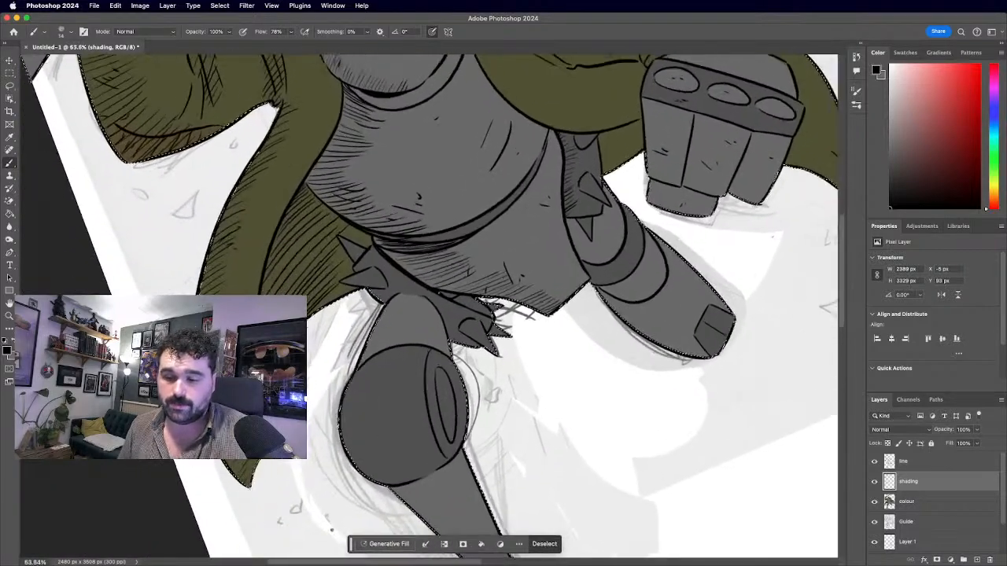
pyautogui.scroll(3, 424, 314)
pyautogui.moveTo(337, 242)
pyautogui.mouseDown()
pyautogui.moveTo(351, 227)
pyautogui.moveTo(354, 244)
pyautogui.mouseUp()
pyautogui.moveTo(336, 283)
pyautogui.mouseDown()
pyautogui.moveTo(358, 250)
pyautogui.moveTo(360, 261)
pyautogui.mouseUp()
pyautogui.moveTo(346, 288)
pyautogui.mouseDown()
pyautogui.moveTo(361, 270)
pyautogui.moveTo(358, 280)
pyautogui.mouseUp()
pyautogui.moveTo(339, 314)
pyautogui.mouseDown()
pyautogui.moveTo(354, 291)
pyautogui.moveTo(351, 306)
pyautogui.mouseUp()
pyautogui.scroll(-6, 441, 315)
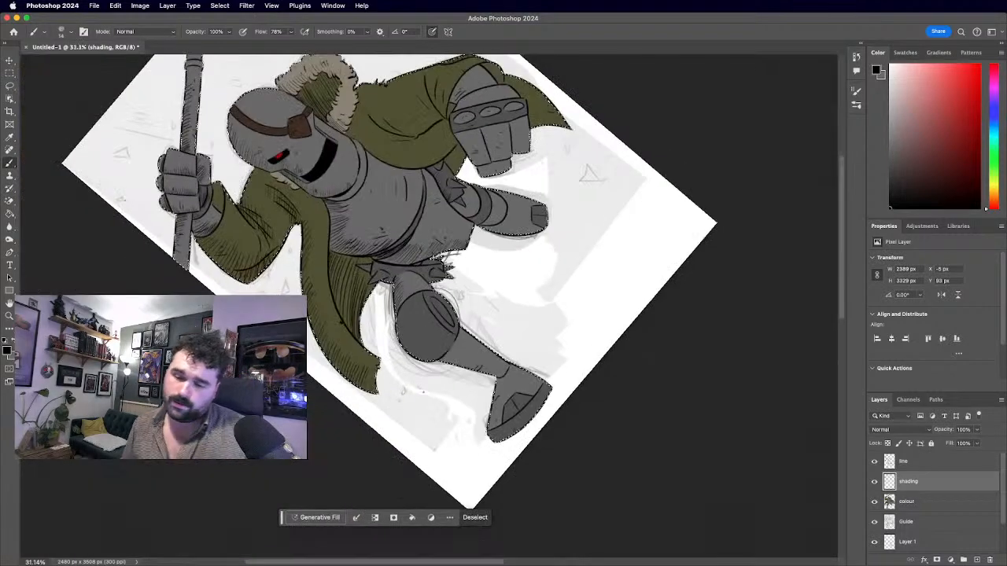
pyautogui.scroll(4, 343, 357)
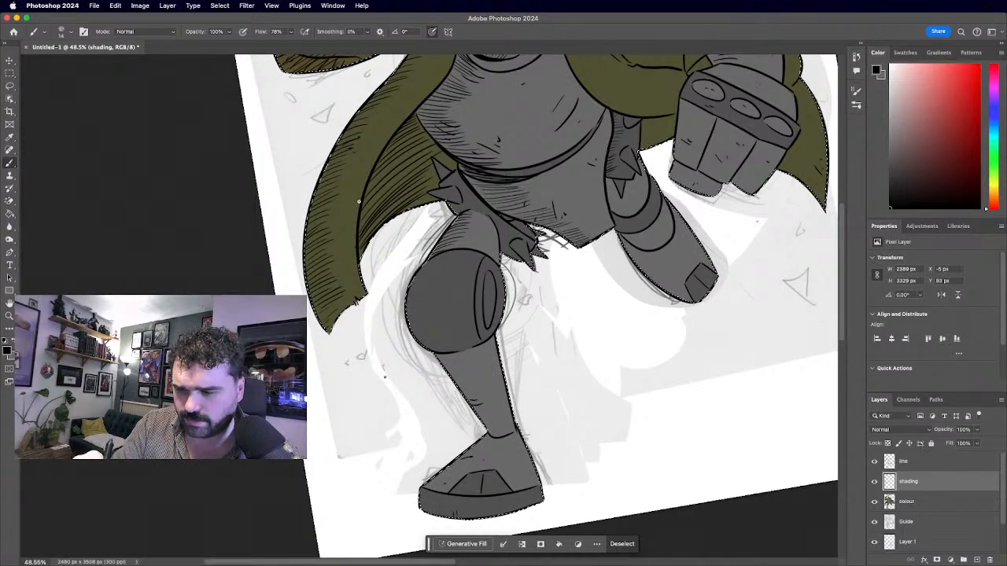
pyautogui.scroll(4, 409, 425)
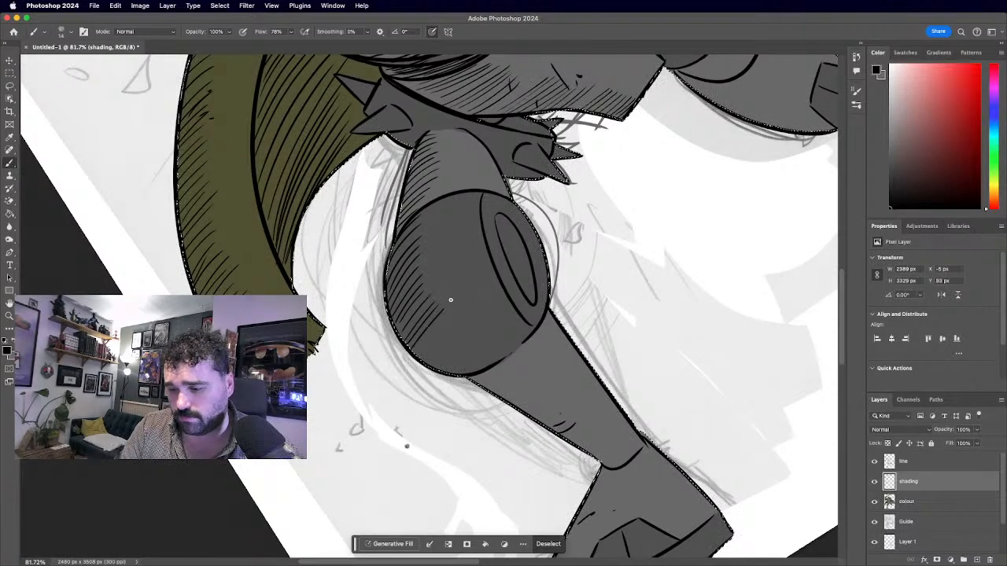
pyautogui.moveTo(427, 362); pyautogui.dragTo(461, 327)
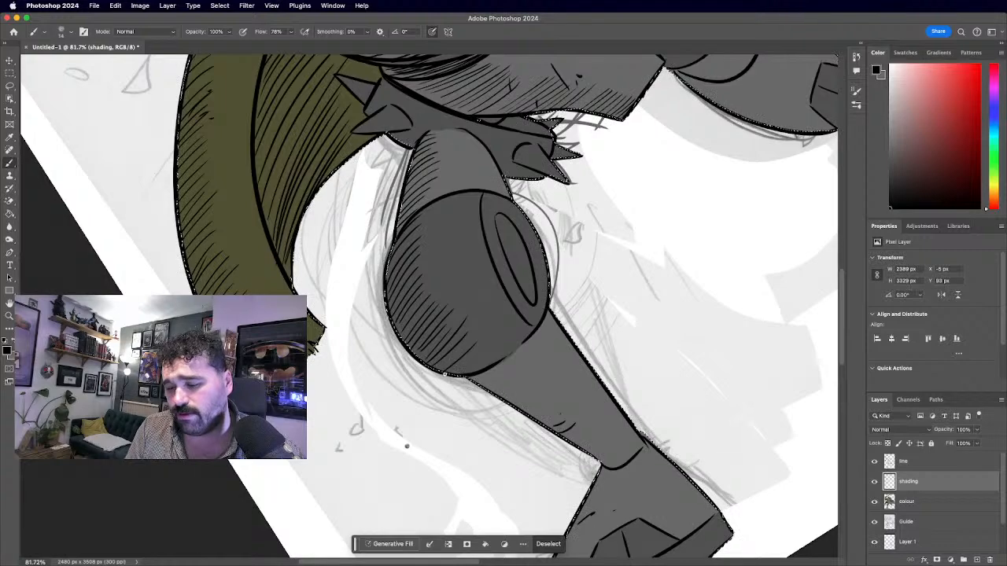
pyautogui.scroll(-5, 499, 317)
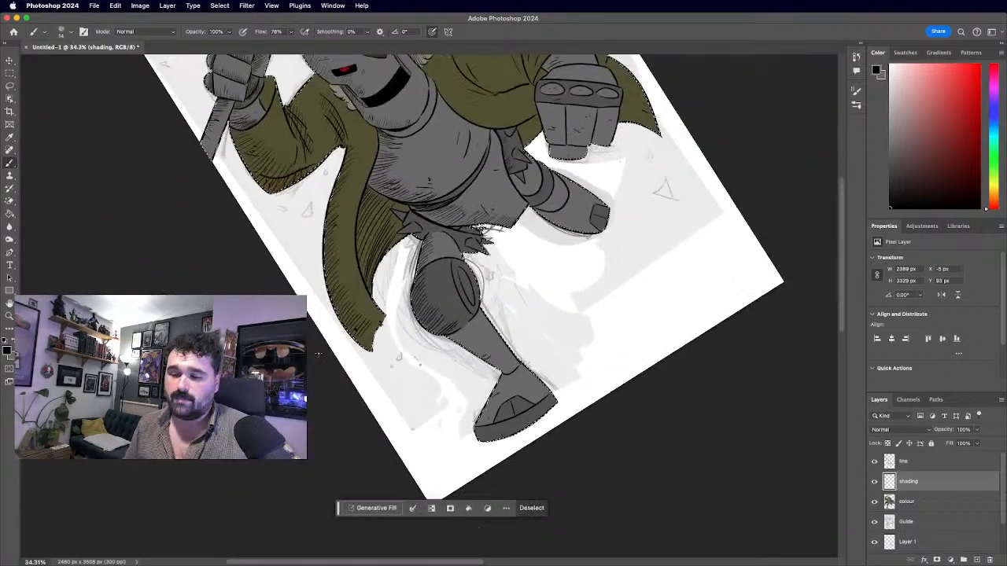
# Hatch the inside of the oval recess on the side of the bent leg's knee joint.
pyautogui.scroll(5, 315, 358)
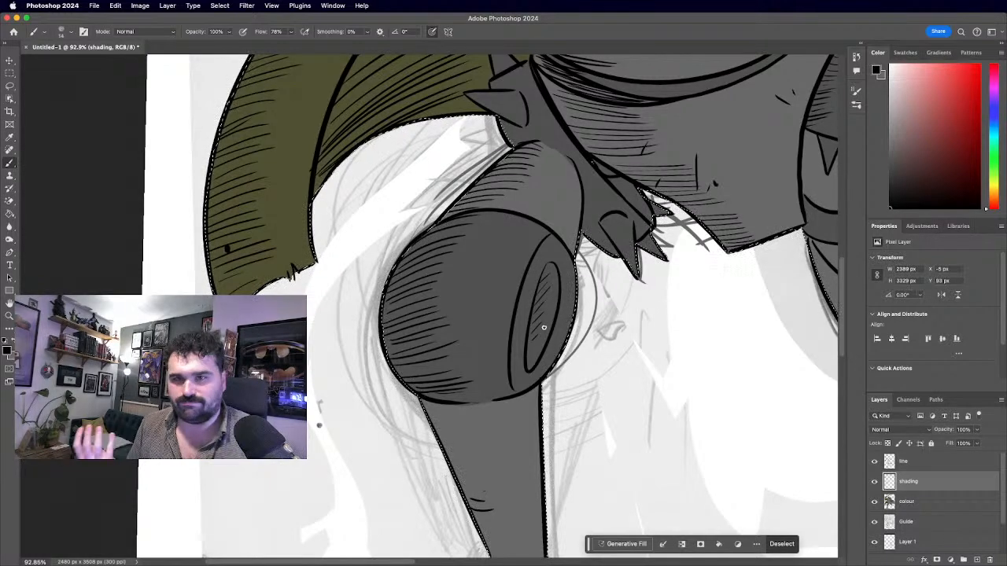
pyautogui.scroll(-5, 543, 327)
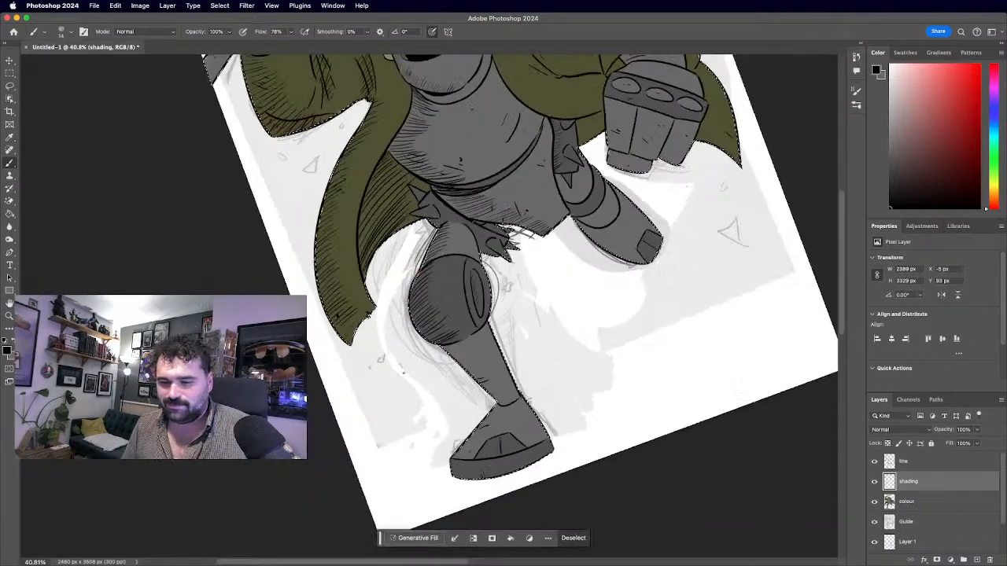
pyautogui.scroll(3, 544, 327)
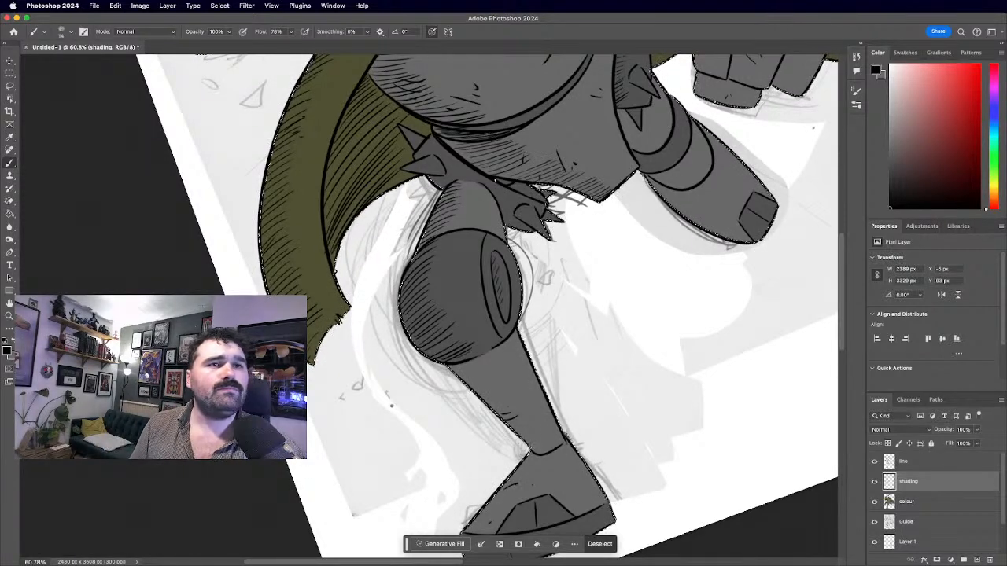
pyautogui.press('super+plus')
pyautogui.scroll(-5, 388, 411)
pyautogui.scroll(-1, 429, 306)
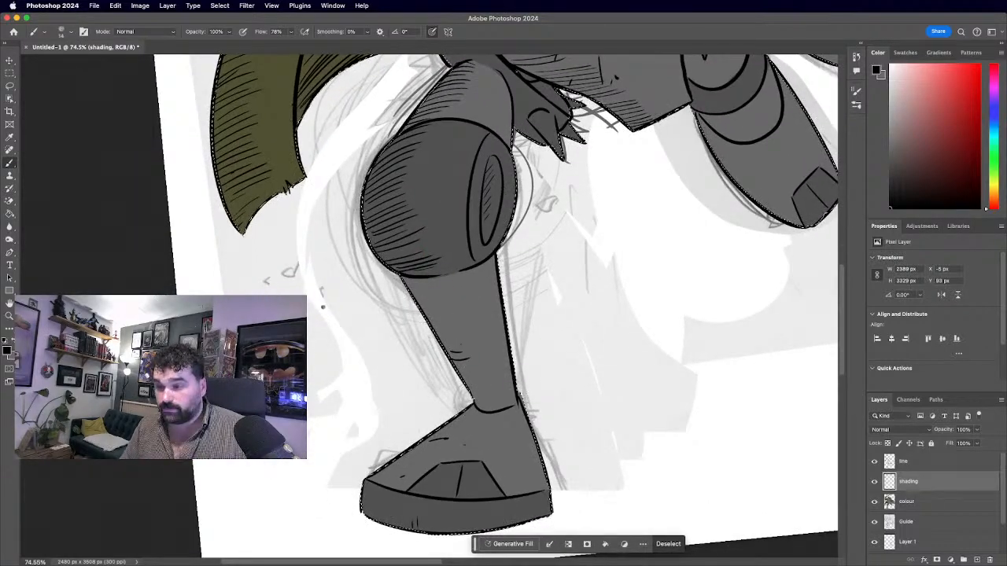
# Hatch the shin's outer edge with short strokes, from below the knee joint down to the ankle.
pyautogui.scroll(-4, 323, 307)
pyautogui.scroll(4, 322, 307)
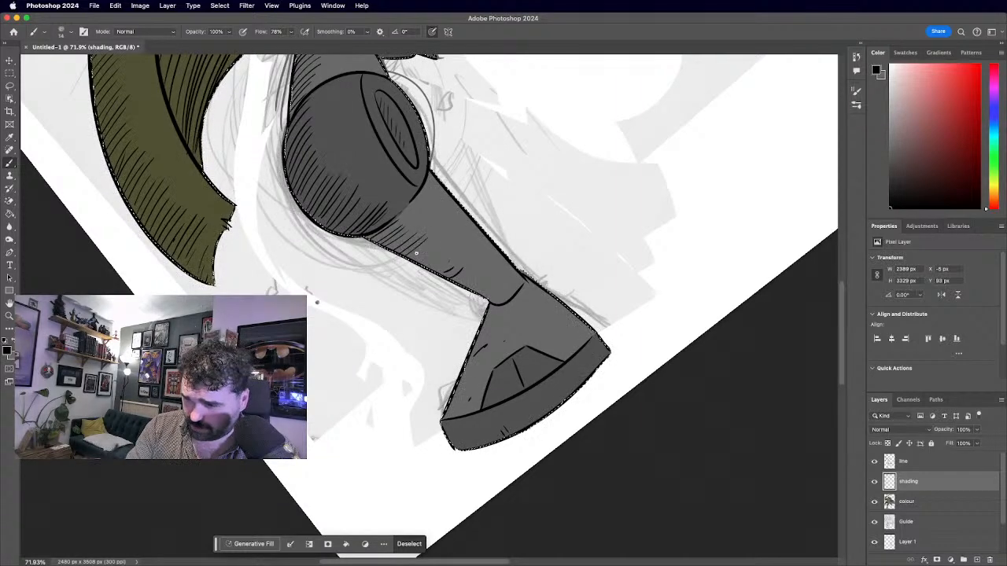
pyautogui.moveTo(419, 266)
pyautogui.mouseDown()
pyautogui.moveTo(446, 260)
pyautogui.moveTo(438, 280)
pyautogui.moveTo(474, 264)
pyautogui.moveTo(459, 283)
pyautogui.moveTo(496, 276)
pyautogui.mouseUp()
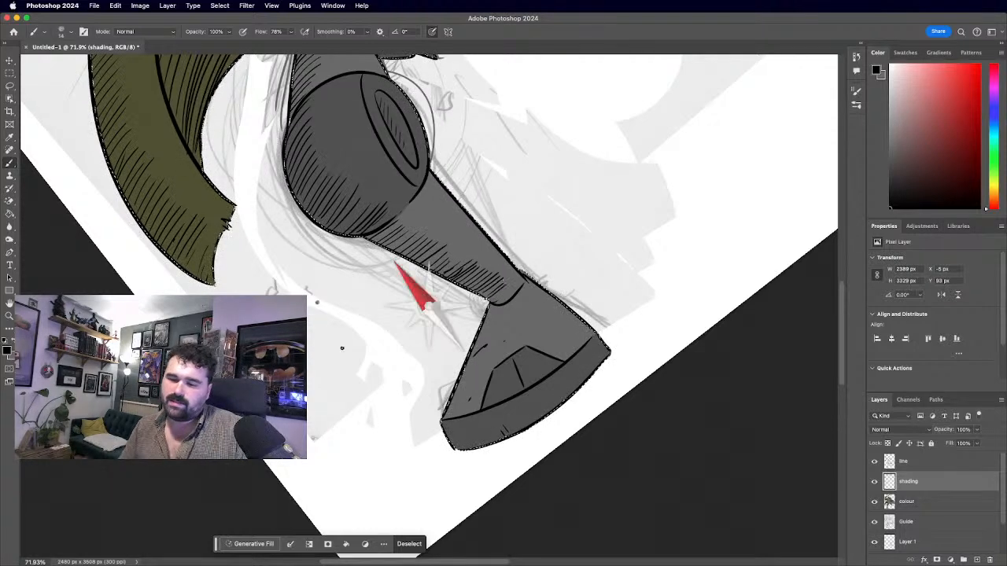
# Hatch the front slope of the boot from the ankle down to the toe, including the end of its sole.
pyautogui.scroll(4, 342, 348)
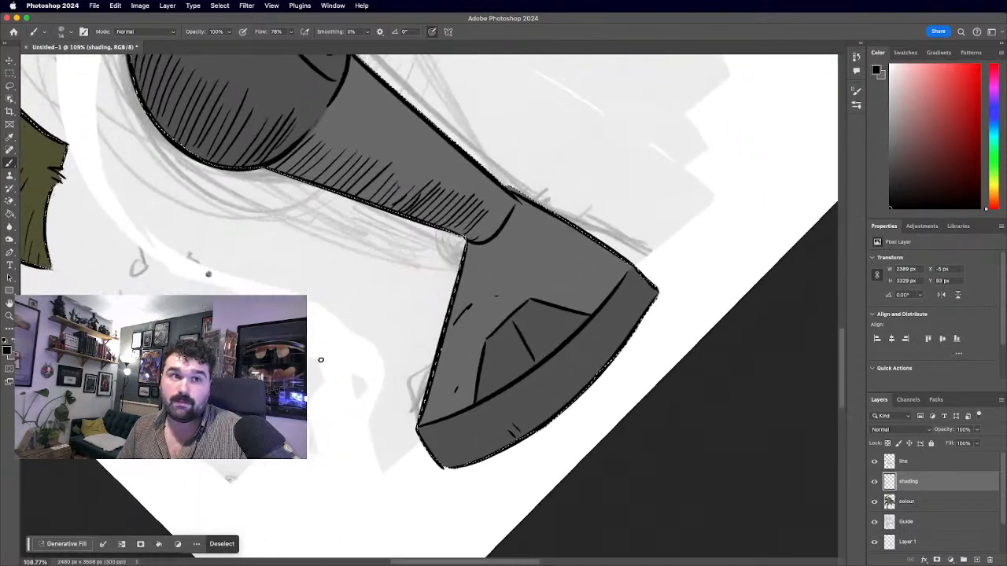
pyautogui.scroll(3, 313, 372)
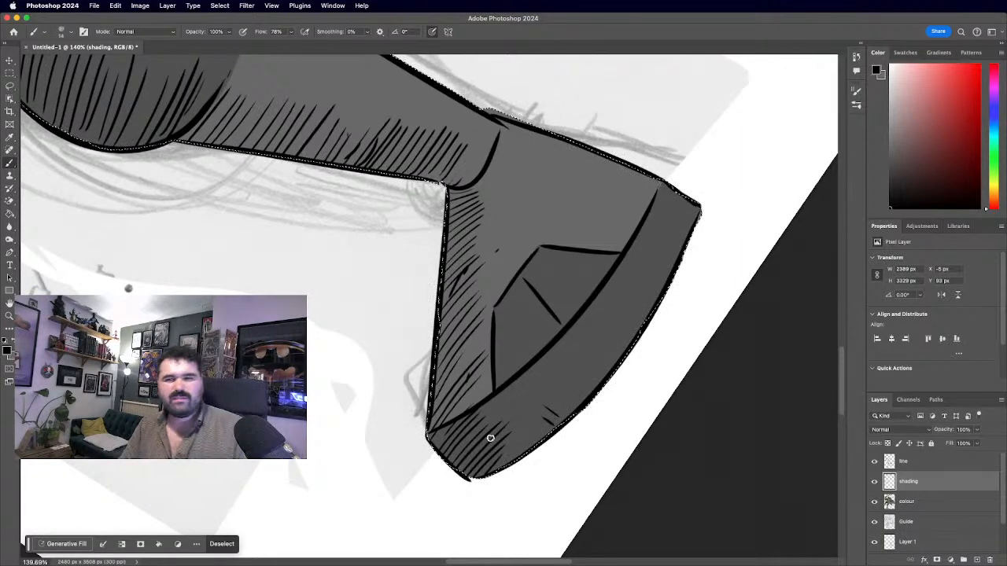
pyautogui.scroll(-8, 490, 439)
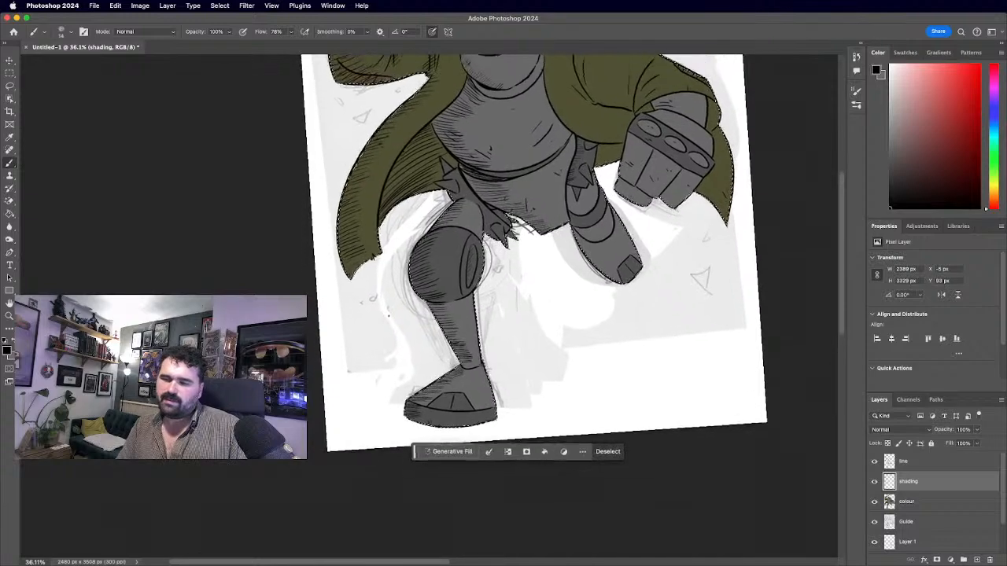
# Hatch along the long fold lines on the upper sleeve of the lowered arm.
pyautogui.scroll(5, 429, 306)
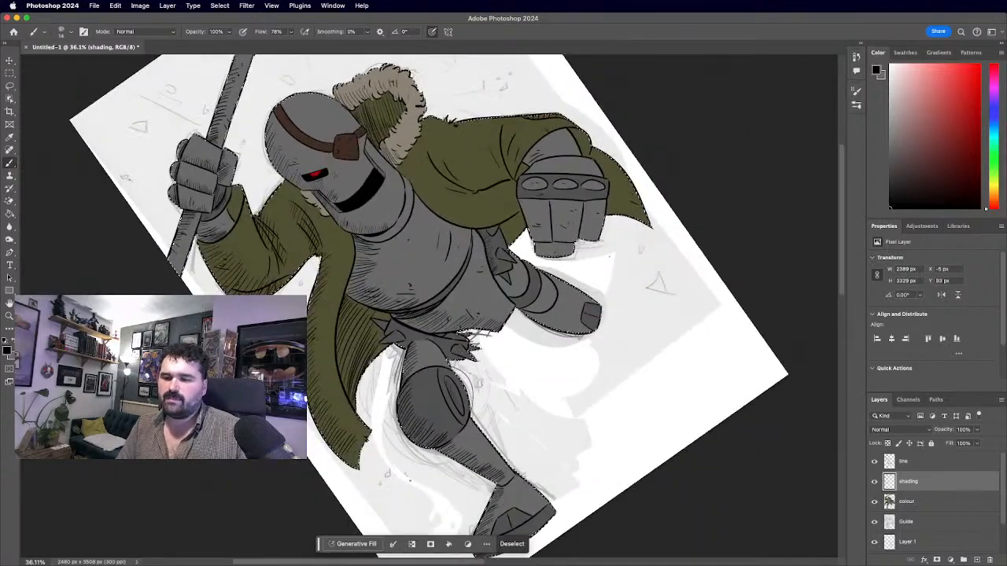
pyautogui.moveTo(234, 477); pyautogui.dragTo(175, 359)
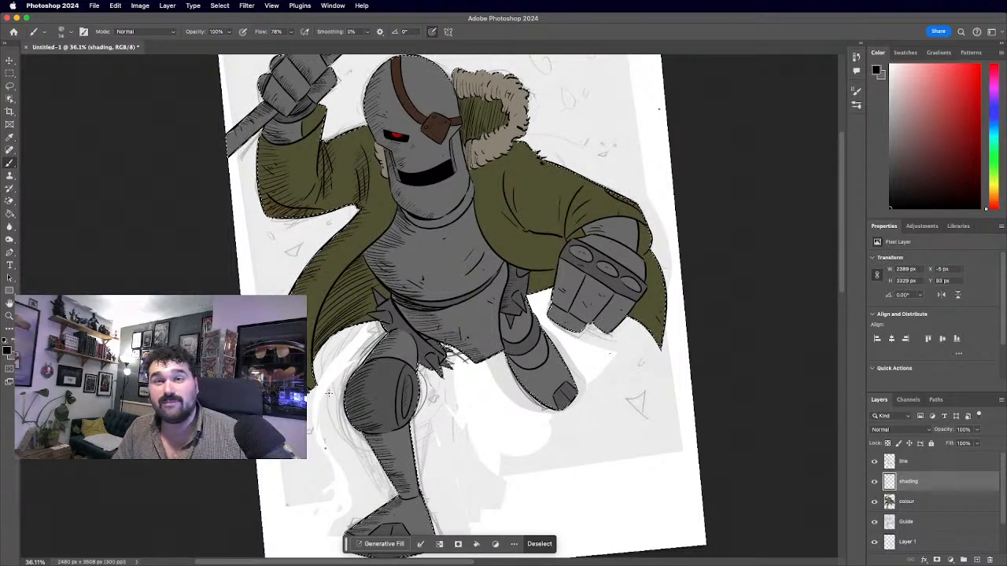
pyautogui.scroll(3, 328, 393)
pyautogui.moveTo(350, 407); pyautogui.dragTo(279, 467)
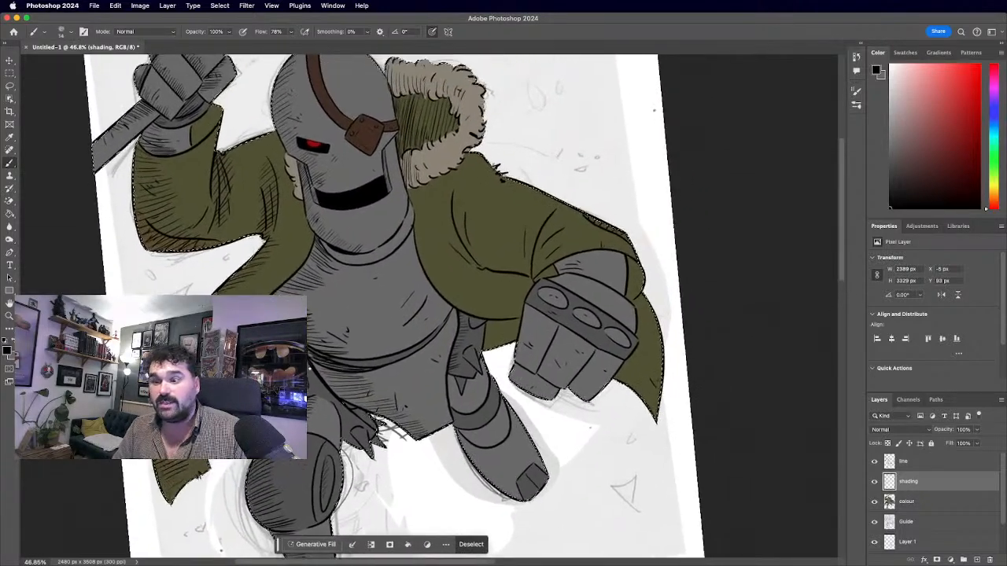
pyautogui.scroll(3, 449, 288)
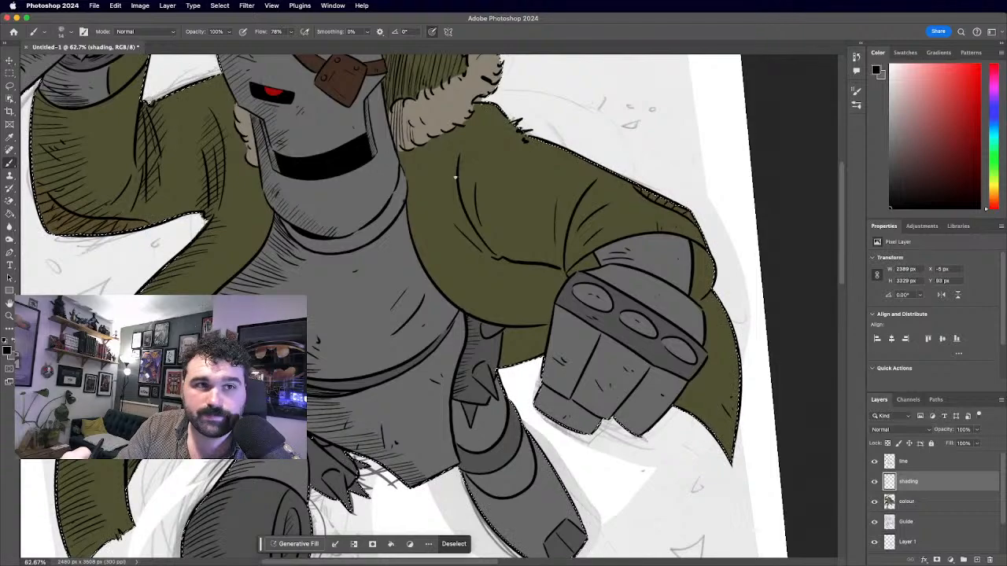
pyautogui.moveTo(492, 175); pyautogui.dragTo(469, 203)
pyautogui.moveTo(496, 186)
pyautogui.mouseDown()
pyautogui.moveTo(469, 206)
pyautogui.moveTo(488, 222)
pyautogui.moveTo(483, 255)
pyautogui.mouseUp()
pyautogui.scroll(-3, 520, 242)
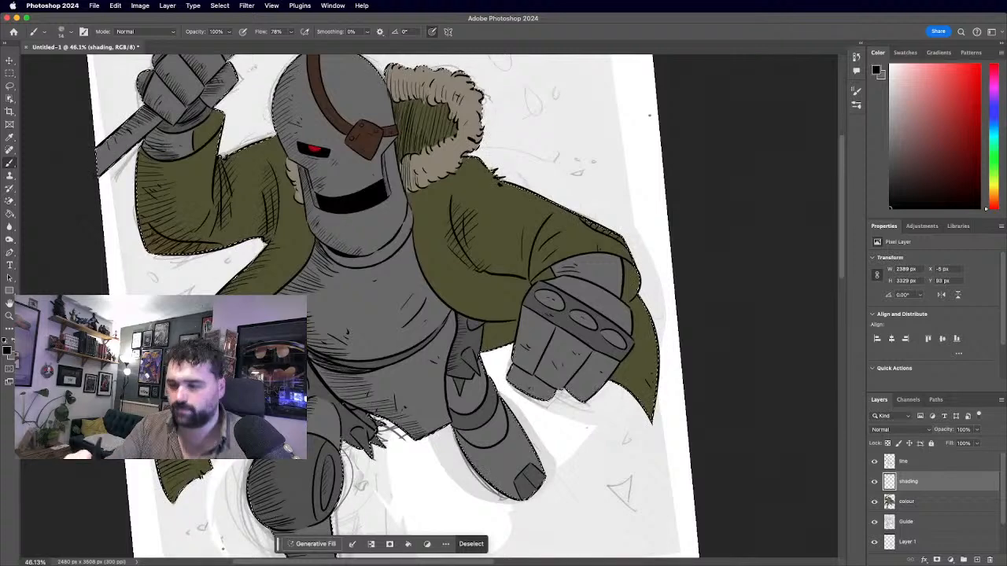
# Hatch the sleeve folds near the lowered arm's cuff and the shaded inside of the cuff opening.
pyautogui.moveTo(519, 244); pyautogui.dragTo(503, 271)
pyautogui.moveTo(532, 239)
pyautogui.mouseDown()
pyautogui.moveTo(515, 274)
pyautogui.moveTo(532, 273)
pyautogui.mouseUp()
pyautogui.moveTo(557, 241); pyautogui.dragTo(541, 275)
pyautogui.moveTo(572, 242); pyautogui.dragTo(541, 285)
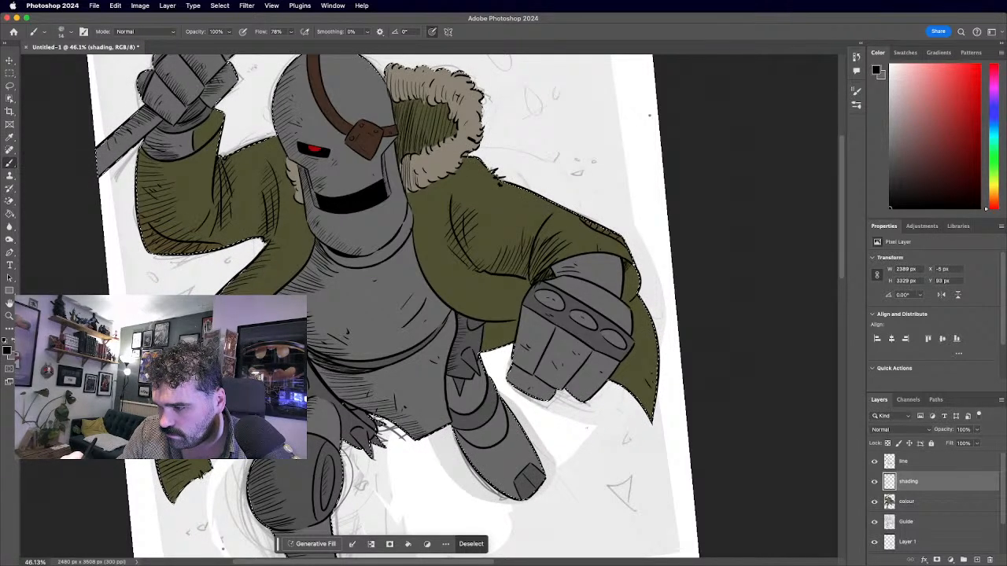
pyautogui.moveTo(634, 270); pyautogui.dragTo(627, 284)
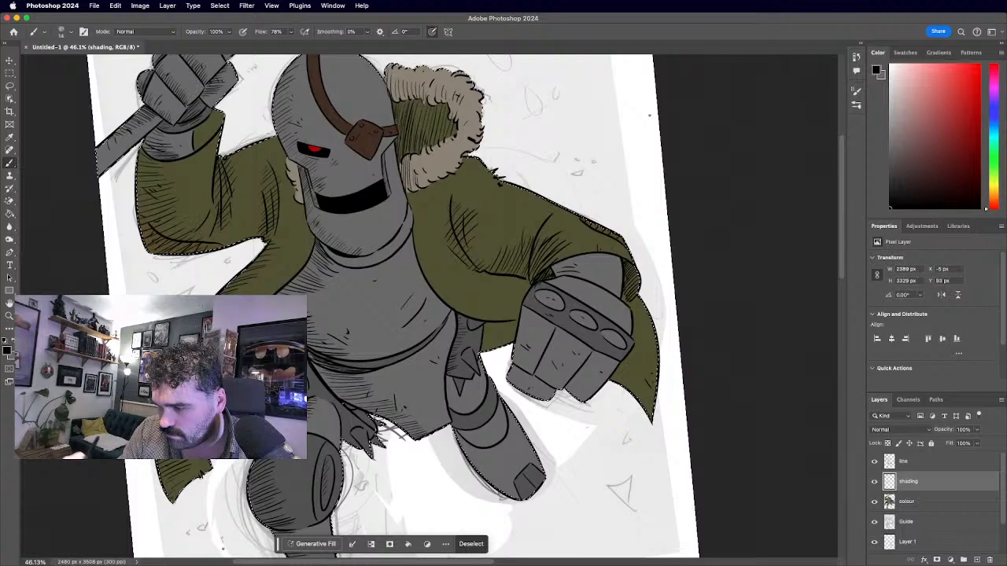
# Hatch the lowered arm's metal forearm where it emerges from the sleeve above the fist.
pyautogui.scroll(-5, 537, 305)
pyautogui.scroll(5, 538, 305)
pyautogui.scroll(2, 621, 535)
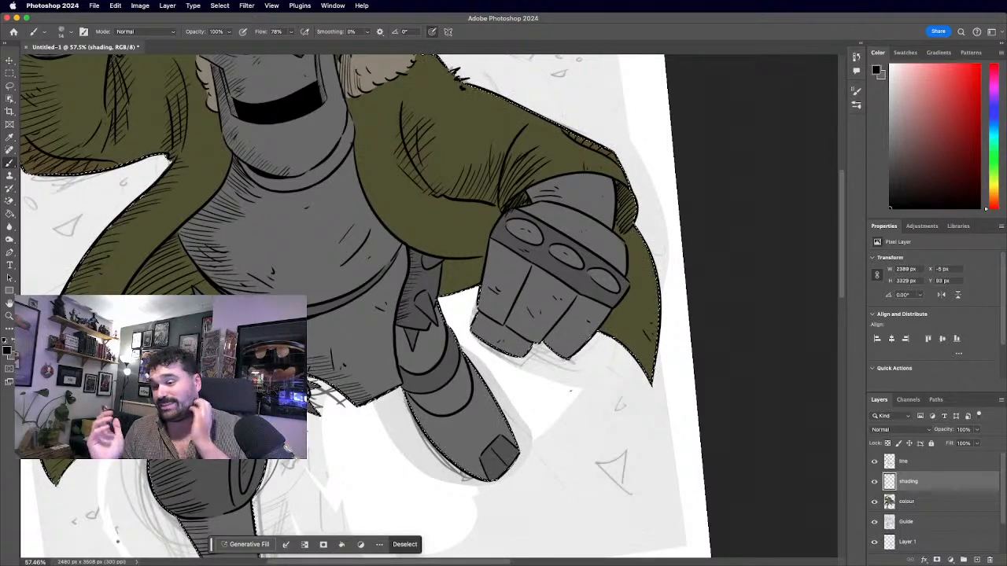
pyautogui.scroll(-5, 429, 305)
pyautogui.scroll(3, 429, 306)
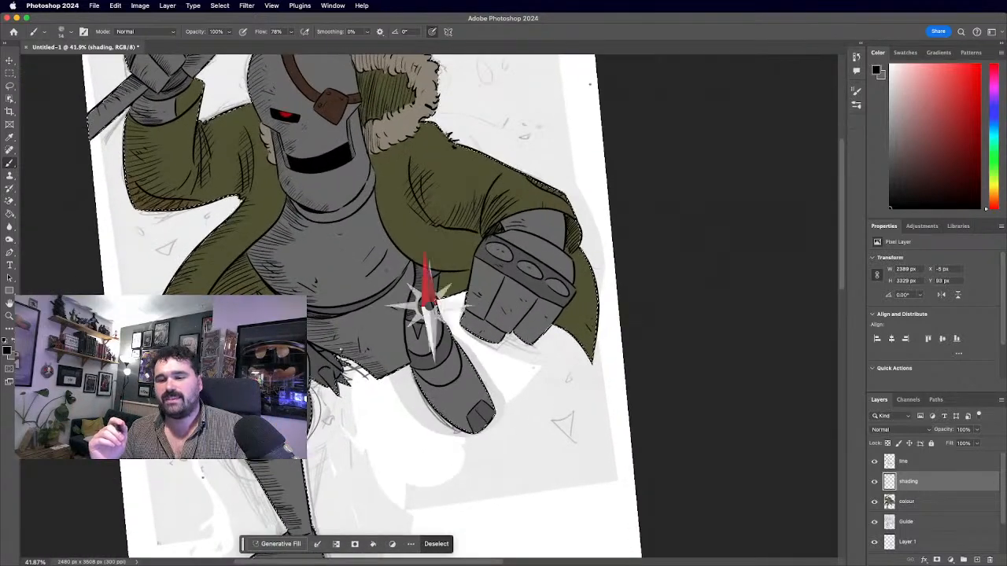
pyautogui.scroll(4, 428, 305)
pyautogui.scroll(1, 437, 307)
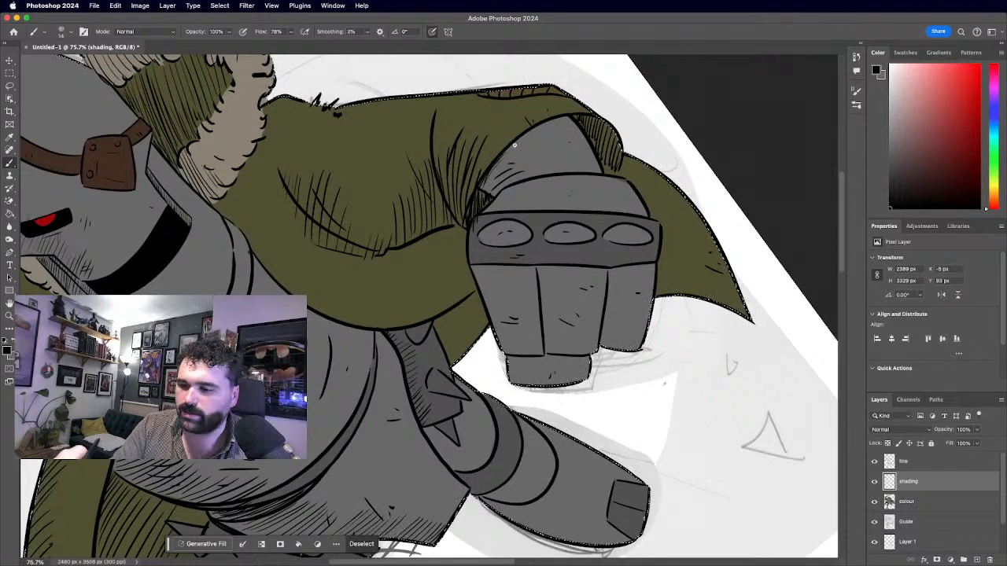
pyautogui.moveTo(518, 158)
pyautogui.mouseDown()
pyautogui.moveTo(491, 191)
pyautogui.moveTo(511, 183)
pyautogui.mouseUp()
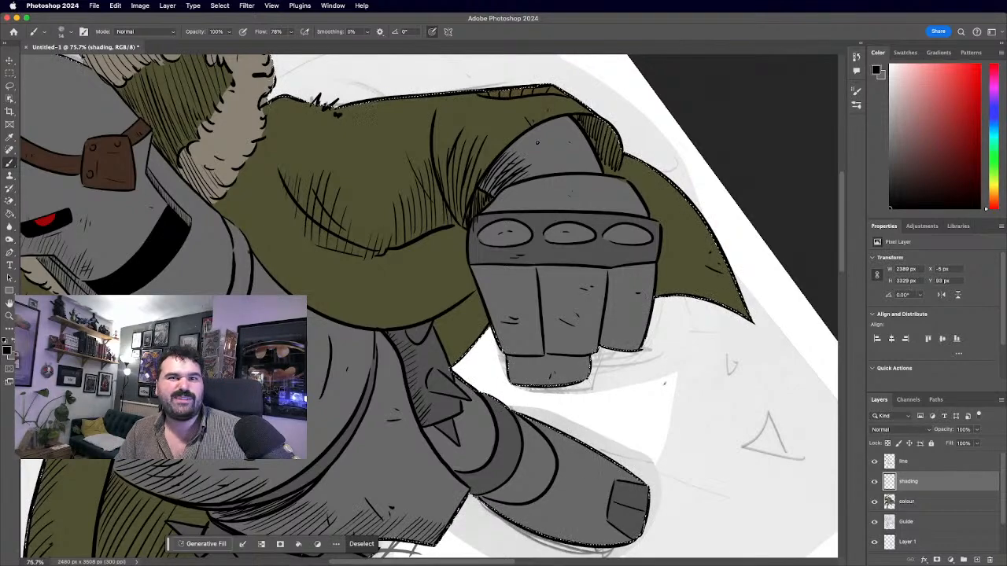
pyautogui.scroll(-5, 427, 306)
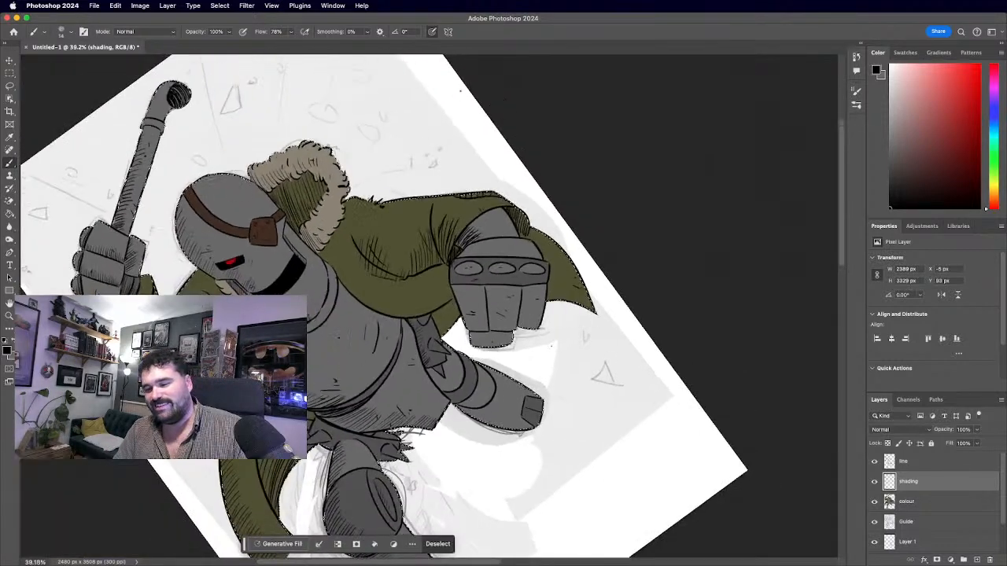
# Hatch the shaded inner edge of the lowered fist's wrist plate and knuckle band, including the first knuckle oval.
pyautogui.scroll(3, 427, 306)
pyautogui.scroll(2, 427, 306)
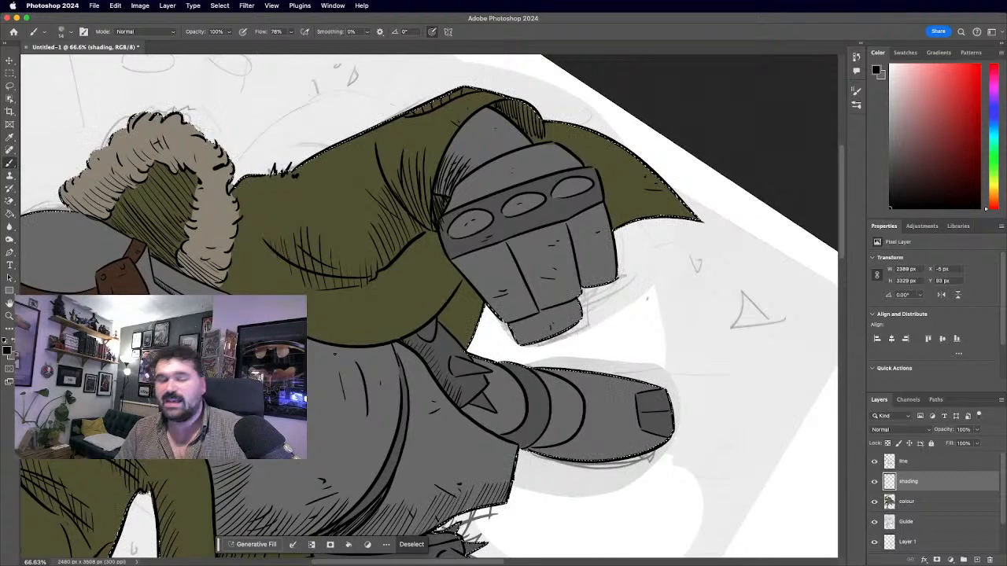
pyautogui.moveTo(457, 188)
pyautogui.mouseDown()
pyautogui.moveTo(491, 165)
pyautogui.moveTo(447, 206)
pyautogui.moveTo(478, 188)
pyautogui.mouseUp()
pyautogui.moveTo(441, 219)
pyautogui.mouseDown()
pyautogui.moveTo(480, 193)
pyautogui.moveTo(476, 214)
pyautogui.mouseUp()
pyautogui.moveTo(441, 244); pyautogui.dragTo(473, 226)
pyautogui.moveTo(444, 250); pyautogui.dragTo(455, 242)
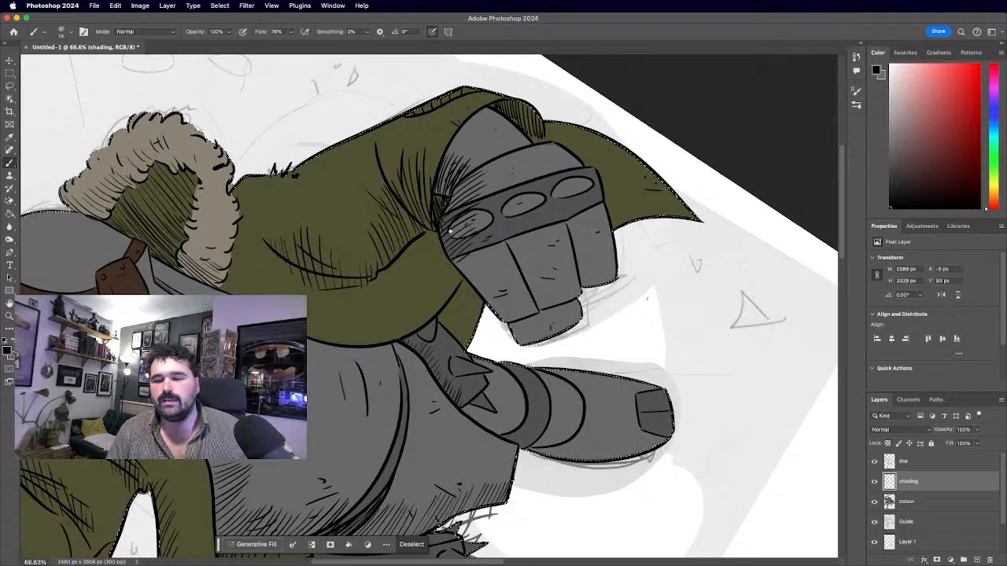
# Hatch the lowered fist's first finger plate from the knuckle band down, including the shaded side of the finger segment beneath it.
pyautogui.scroll(3, 536, 338)
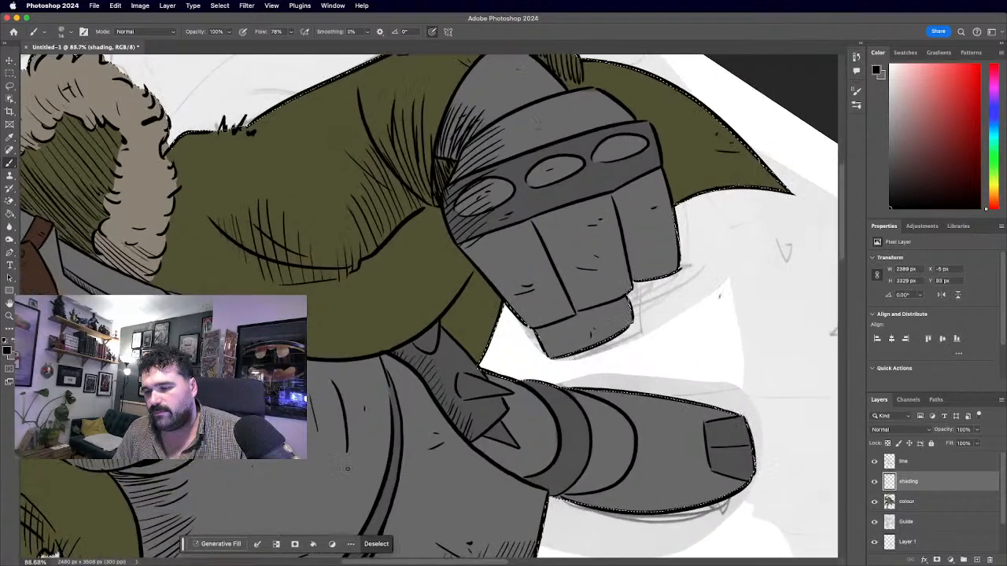
pyautogui.scroll(2, 417, 355)
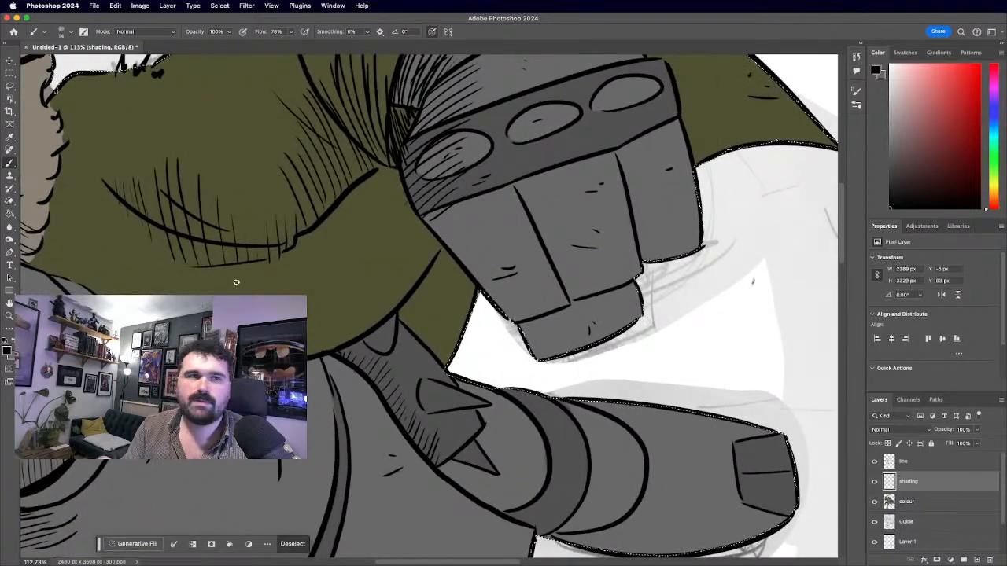
pyautogui.moveTo(429, 227)
pyautogui.mouseDown()
pyautogui.moveTo(467, 211)
pyautogui.moveTo(462, 238)
pyautogui.moveTo(483, 218)
pyautogui.mouseUp()
pyautogui.moveTo(449, 242); pyautogui.dragTo(488, 229)
pyautogui.moveTo(461, 250)
pyautogui.mouseDown()
pyautogui.moveTo(478, 234)
pyautogui.moveTo(501, 235)
pyautogui.mouseUp()
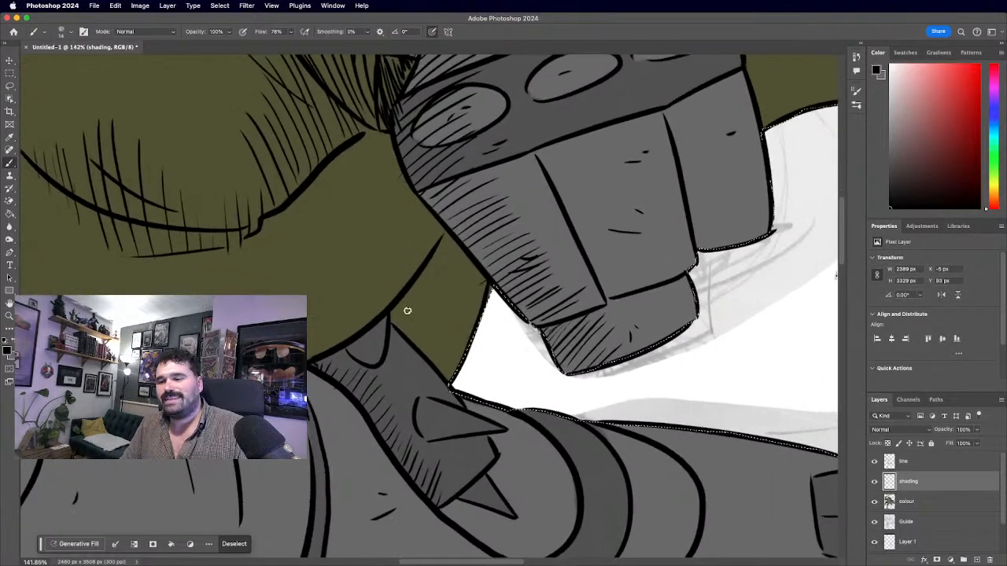
# Hatch the second finger plate of the lowered fist along its dividing line with the first finger.
pyautogui.scroll(3, 404, 307)
pyautogui.moveTo(362, 369); pyautogui.dragTo(313, 428)
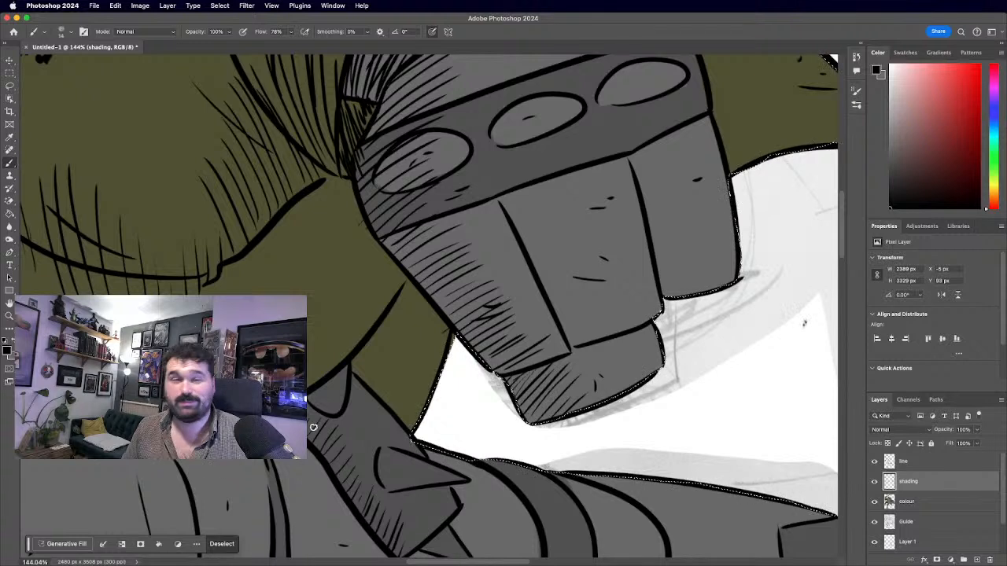
pyautogui.moveTo(501, 203); pyautogui.dragTo(537, 186)
pyautogui.moveTo(507, 206); pyautogui.dragTo(547, 189)
pyautogui.moveTo(512, 217)
pyautogui.mouseDown()
pyautogui.moveTo(549, 196)
pyautogui.moveTo(546, 206)
pyautogui.mouseUp()
pyautogui.moveTo(514, 238)
pyautogui.mouseDown()
pyautogui.moveTo(547, 216)
pyautogui.moveTo(552, 230)
pyautogui.mouseUp()
pyautogui.moveTo(523, 259)
pyautogui.mouseDown()
pyautogui.moveTo(555, 238)
pyautogui.moveTo(562, 250)
pyautogui.mouseUp()
pyautogui.moveTo(532, 275); pyautogui.dragTo(568, 263)
pyautogui.moveTo(538, 288)
pyautogui.mouseDown()
pyautogui.moveTo(571, 268)
pyautogui.moveTo(589, 280)
pyautogui.mouseUp()
pyautogui.moveTo(556, 311)
pyautogui.mouseDown()
pyautogui.moveTo(590, 291)
pyautogui.moveTo(600, 310)
pyautogui.mouseUp()
pyautogui.moveTo(567, 335); pyautogui.dragTo(602, 317)
pyautogui.moveTo(577, 340); pyautogui.dragTo(604, 322)
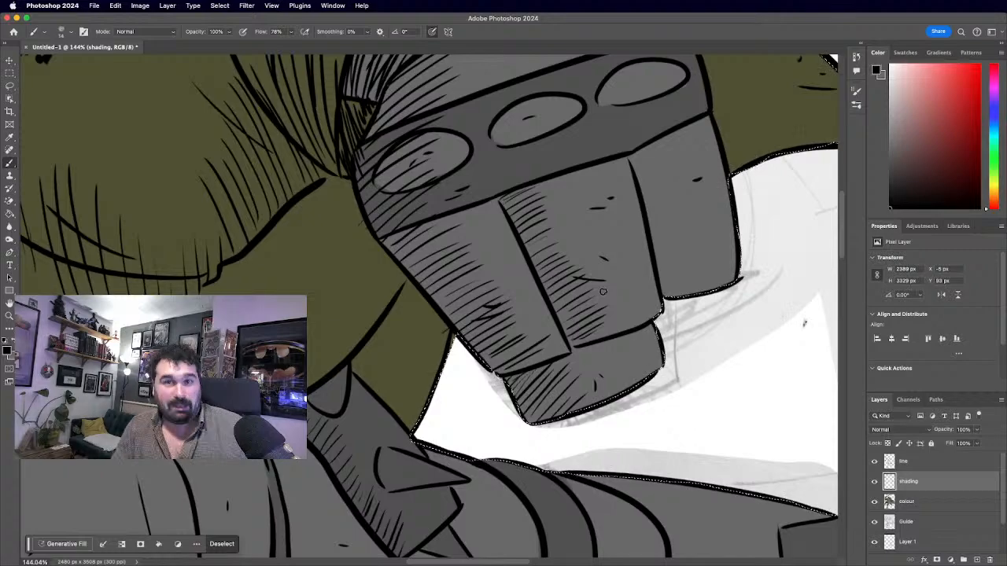
# Hatch the third finger plate of the lowered fist along its dividing line with the second finger.
pyautogui.scroll(-6, 433, 306)
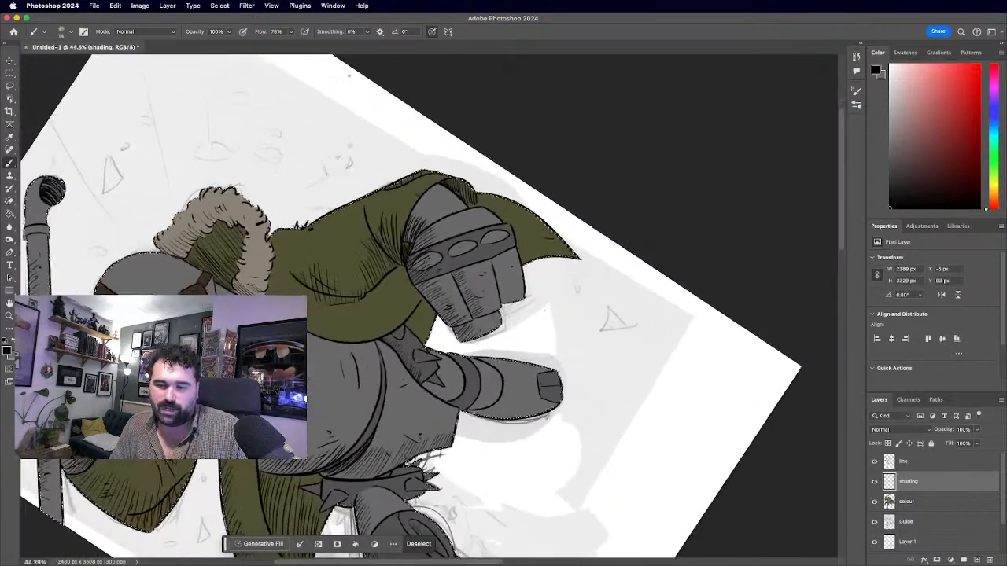
pyautogui.scroll(5, 429, 307)
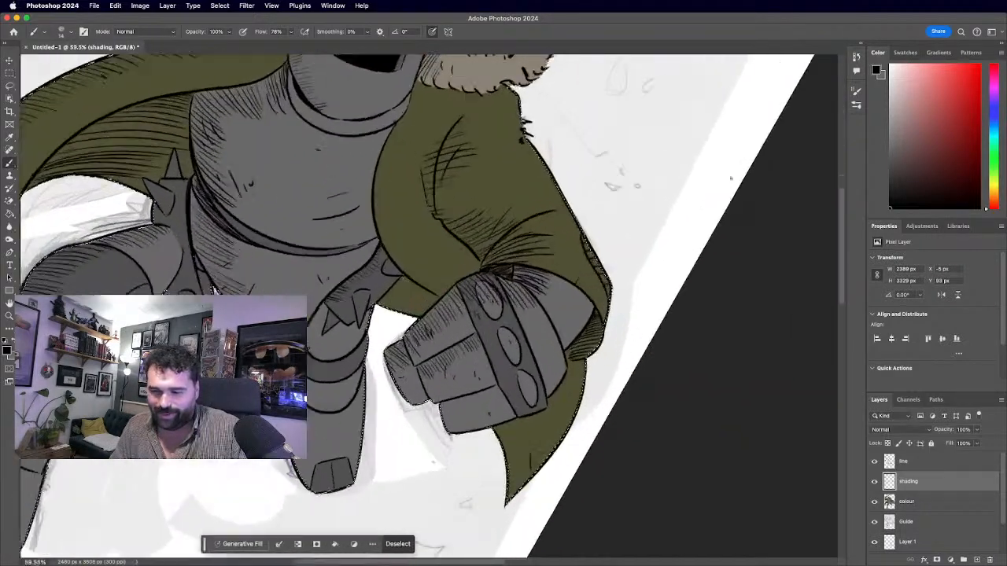
pyautogui.scroll(6, 312, 519)
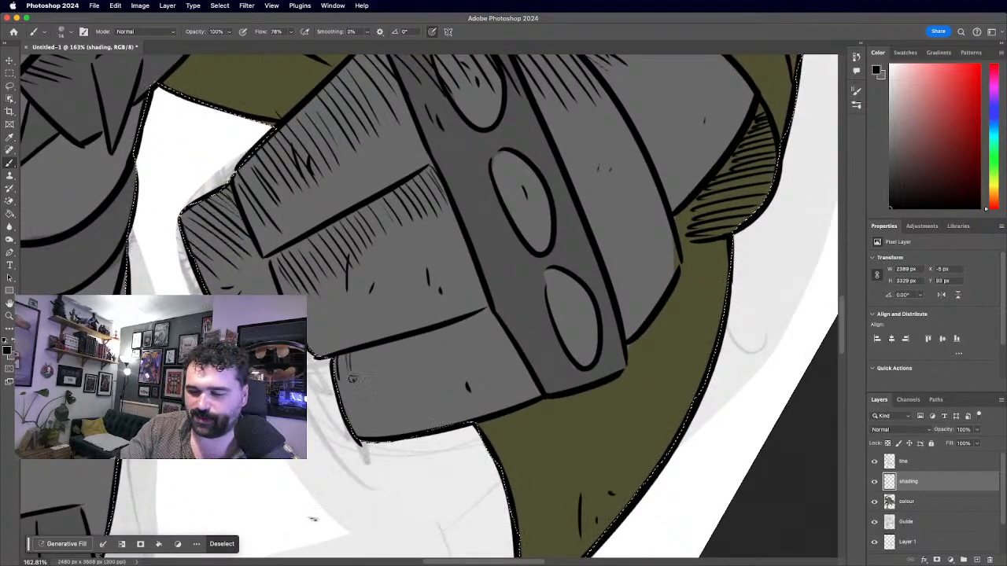
pyautogui.moveTo(381, 347)
pyautogui.mouseDown()
pyautogui.moveTo(389, 370)
pyautogui.moveTo(434, 354)
pyautogui.mouseUp()
pyautogui.moveTo(438, 328)
pyautogui.mouseDown()
pyautogui.moveTo(443, 351)
pyautogui.moveTo(450, 348)
pyautogui.mouseUp()
pyautogui.moveTo(455, 324)
pyautogui.mouseDown()
pyautogui.moveTo(460, 344)
pyautogui.moveTo(467, 341)
pyautogui.mouseUp()
pyautogui.moveTo(470, 318)
pyautogui.mouseDown()
pyautogui.moveTo(474, 336)
pyautogui.moveTo(481, 330)
pyautogui.mouseUp()
pyautogui.moveTo(485, 312); pyautogui.dragTo(489, 321)
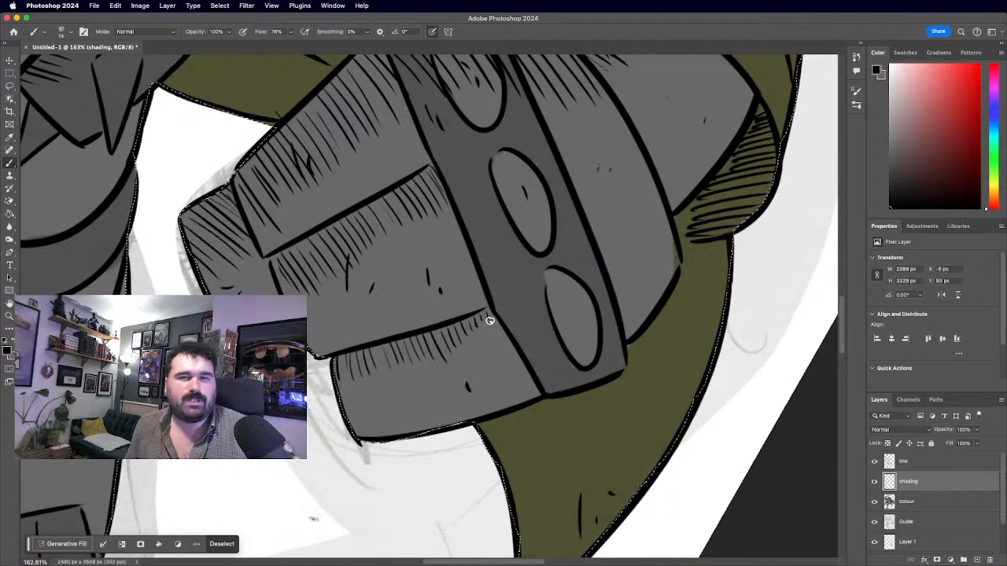
# Add short hatching inside the middle and outer knuckle ovals on the lowered fist's band.
pyautogui.moveTo(498, 160); pyautogui.dragTo(498, 181)
pyautogui.moveTo(505, 161); pyautogui.dragTo(517, 189)
pyautogui.moveTo(521, 172); pyautogui.dragTo(526, 190)
pyautogui.moveTo(544, 277); pyautogui.dragTo(549, 300)
pyautogui.moveTo(553, 276); pyautogui.dragTo(566, 305)
pyautogui.moveTo(569, 280); pyautogui.dragTo(580, 299)
pyautogui.moveTo(584, 277)
pyautogui.mouseDown()
pyautogui.moveTo(593, 302)
pyautogui.moveTo(475, 145)
pyautogui.mouseUp()
# Darken the inside of the lowered arm's cuff opening with dense hatching alongside the metal forearm.
pyautogui.scroll(-5, 592, 302)
pyautogui.press('r')
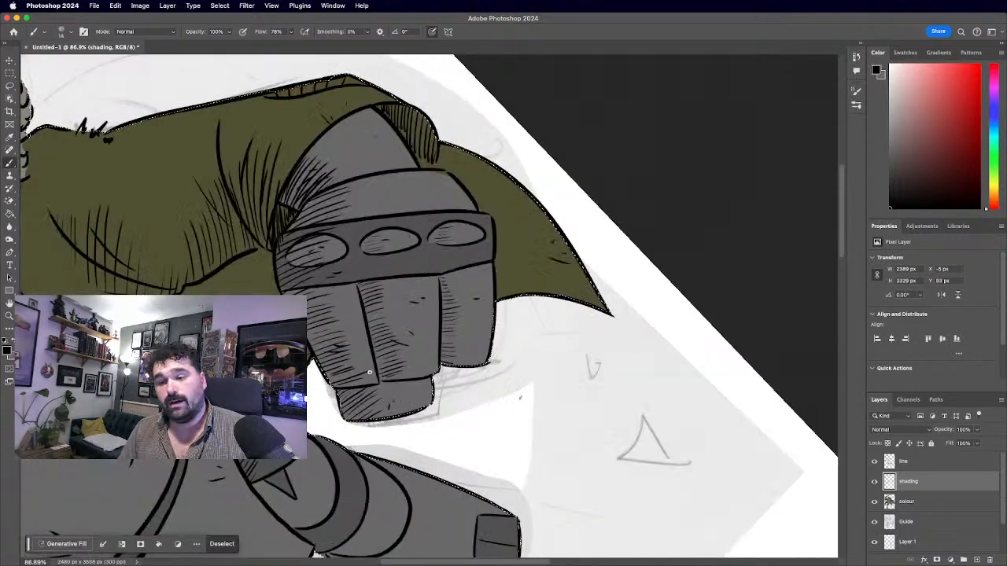
pyautogui.moveTo(520, 236); pyautogui.dragTo(540, 265)
pyautogui.scroll(5, 437, 135)
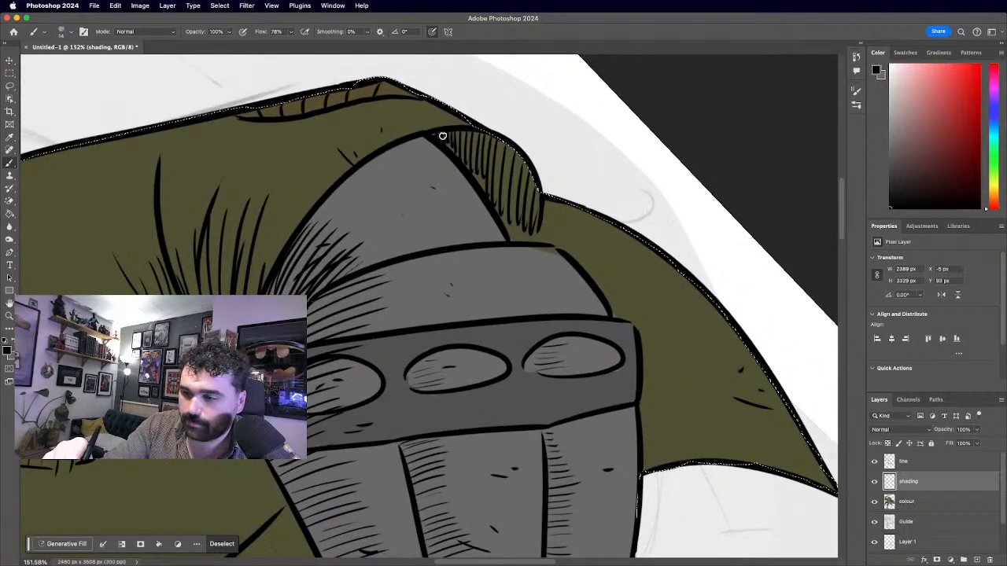
pyautogui.moveTo(460, 138)
pyautogui.mouseDown()
pyautogui.moveTo(478, 178)
pyautogui.moveTo(486, 166)
pyautogui.mouseUp()
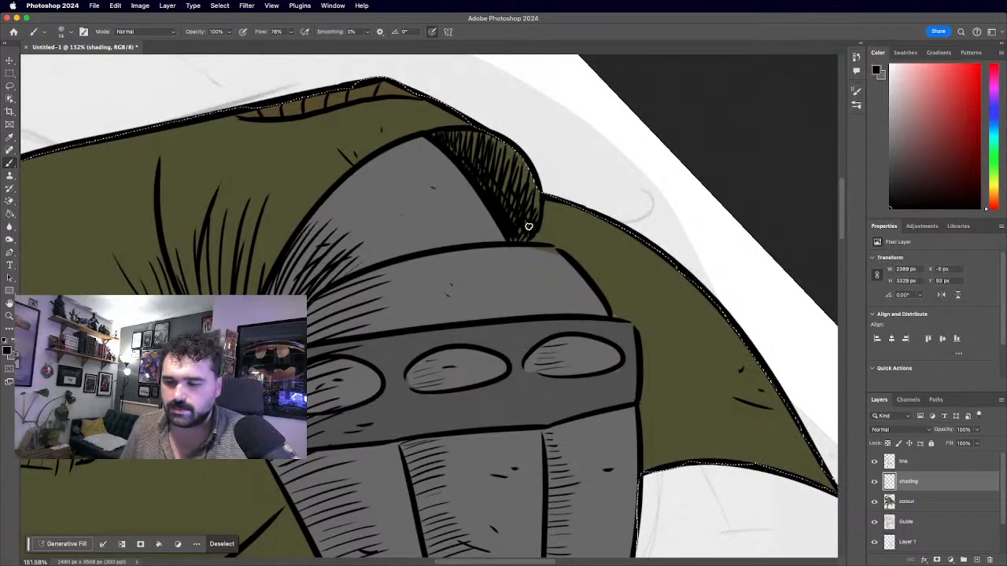
# Hatch the small triangle of coat lining visible between the torso and the lowered fist.
pyautogui.press('super+equal')
pyautogui.scroll(-6, 464, 276)
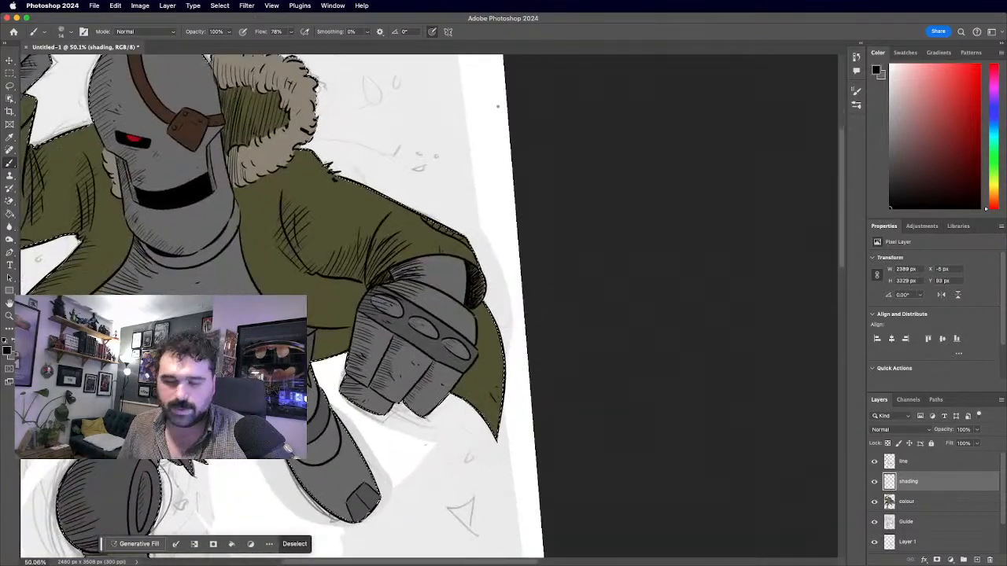
pyautogui.moveTo(498, 106); pyautogui.dragTo(399, 63)
pyautogui.press('r')
pyautogui.moveTo(560, 369); pyautogui.dragTo(546, 330)
pyautogui.scroll(3, 546, 330)
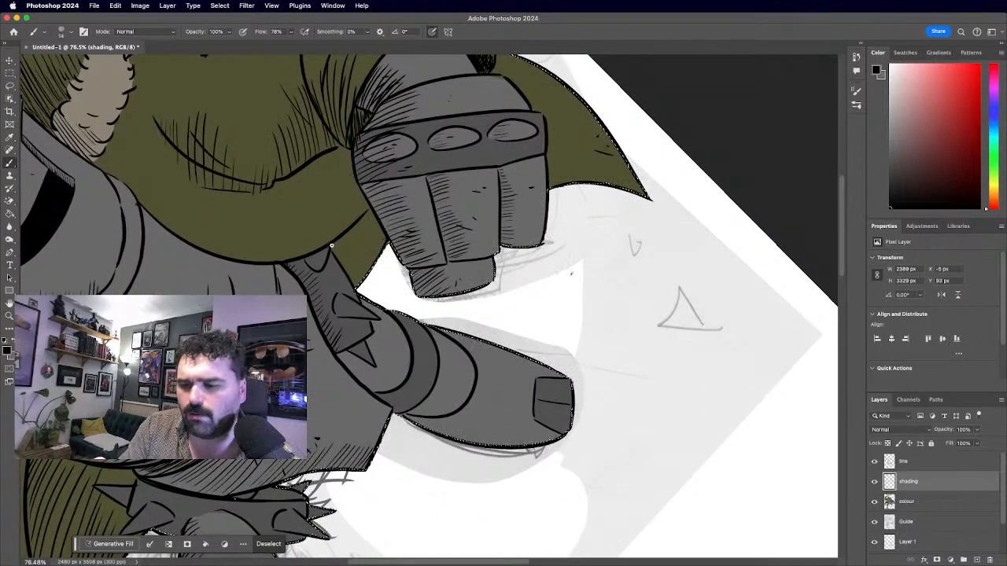
pyautogui.moveTo(336, 244); pyautogui.dragTo(341, 264)
pyautogui.moveTo(344, 234); pyautogui.dragTo(348, 274)
pyautogui.moveTo(352, 226); pyautogui.dragTo(355, 286)
pyautogui.moveTo(360, 221); pyautogui.dragTo(363, 285)
pyautogui.moveTo(367, 216)
pyautogui.mouseDown()
pyautogui.moveTo(367, 280)
pyautogui.moveTo(370, 272)
pyautogui.mouseUp()
pyautogui.moveTo(373, 211)
pyautogui.mouseDown()
pyautogui.moveTo(373, 266)
pyautogui.moveTo(377, 258)
pyautogui.mouseUp()
pyautogui.moveTo(381, 219); pyautogui.dragTo(386, 247)
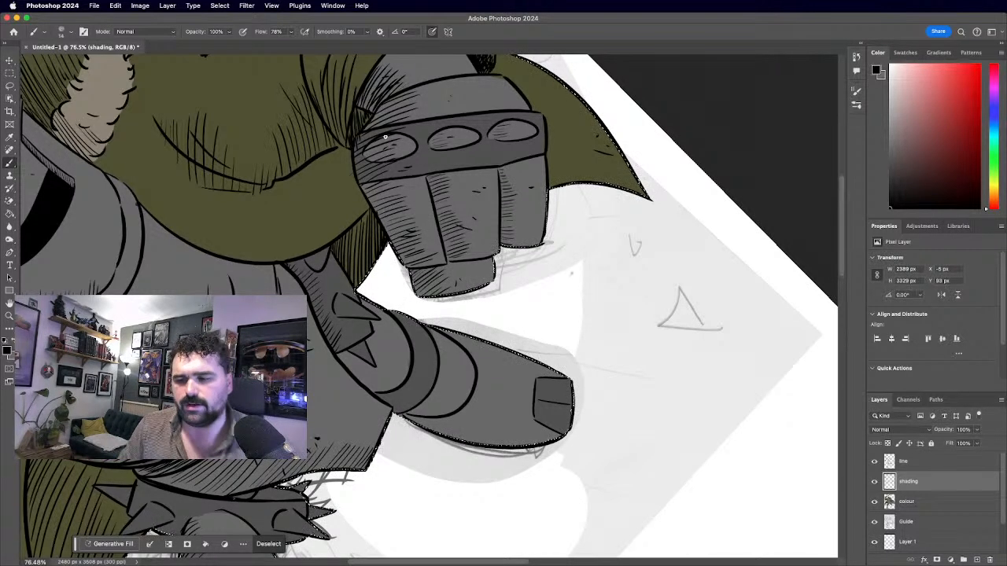
# Deepen the shadow inside the fur-trimmed hood with extra hatching close to the side of the head.
pyautogui.scroll(-5, 434, 299)
pyautogui.scroll(4, 429, 307)
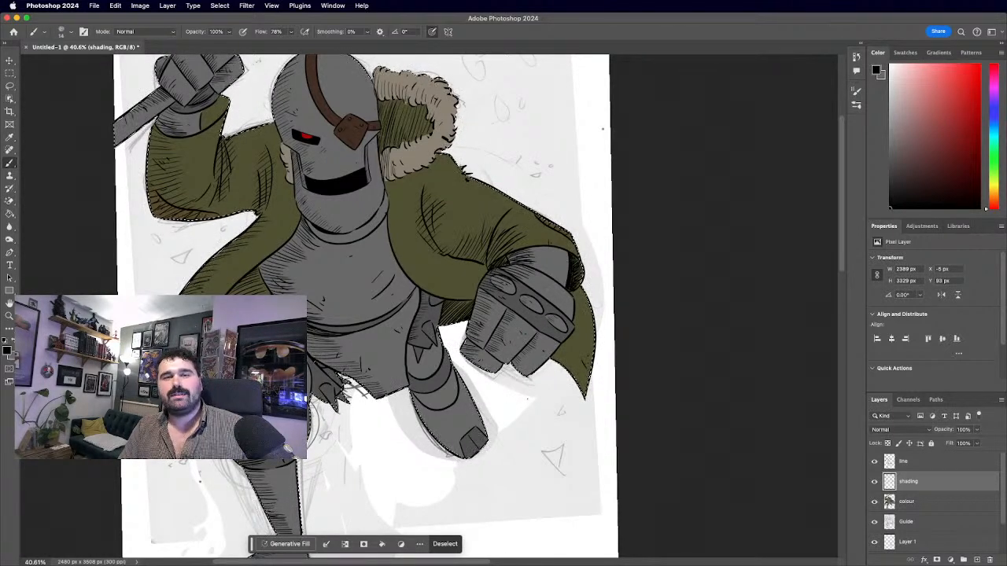
pyautogui.scroll(6, 358, 240)
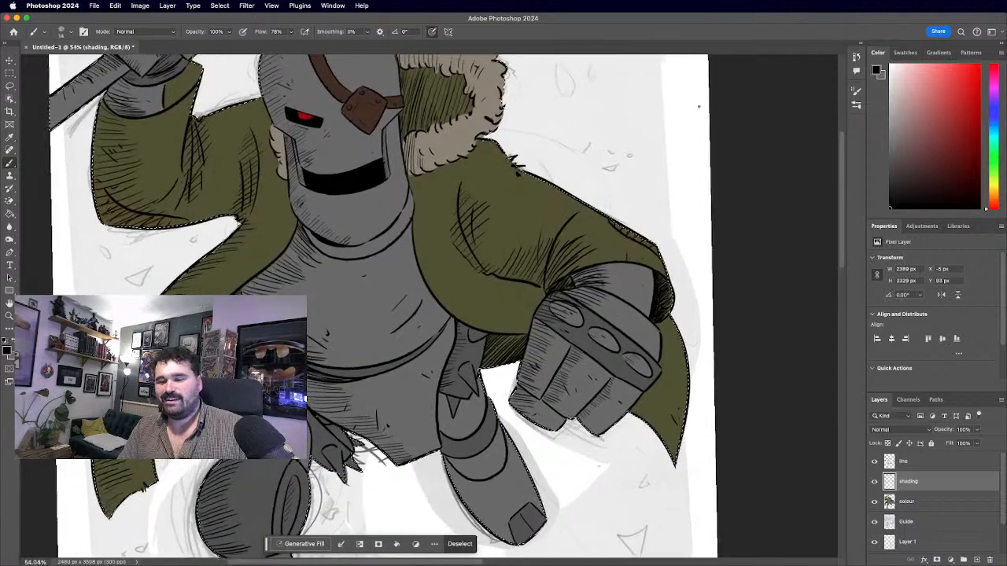
pyautogui.scroll(3, 342, 266)
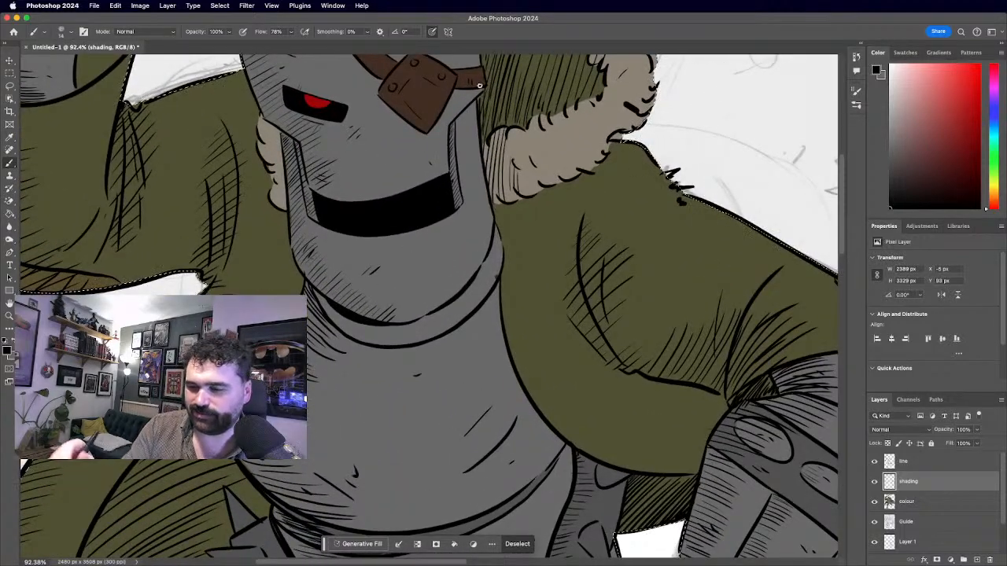
pyautogui.scroll(2, 454, 258)
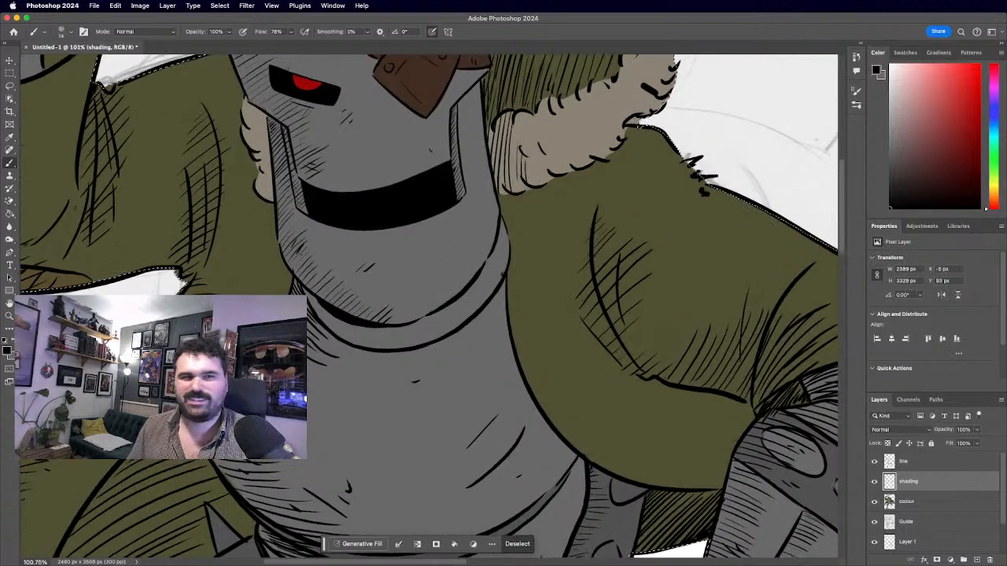
pyautogui.scroll(2, 397, 215)
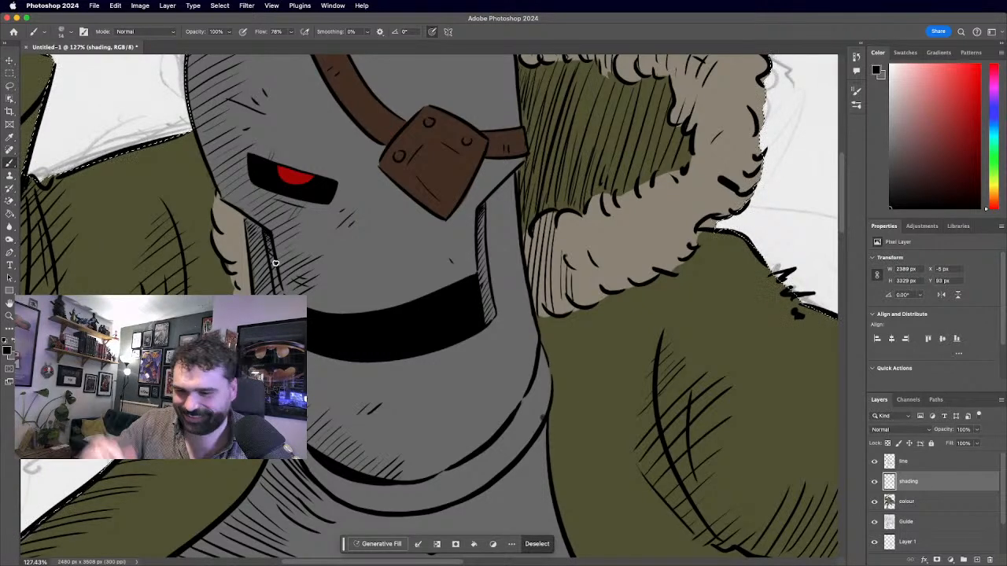
pyautogui.scroll(-5, 448, 317)
pyautogui.scroll(3, 447, 317)
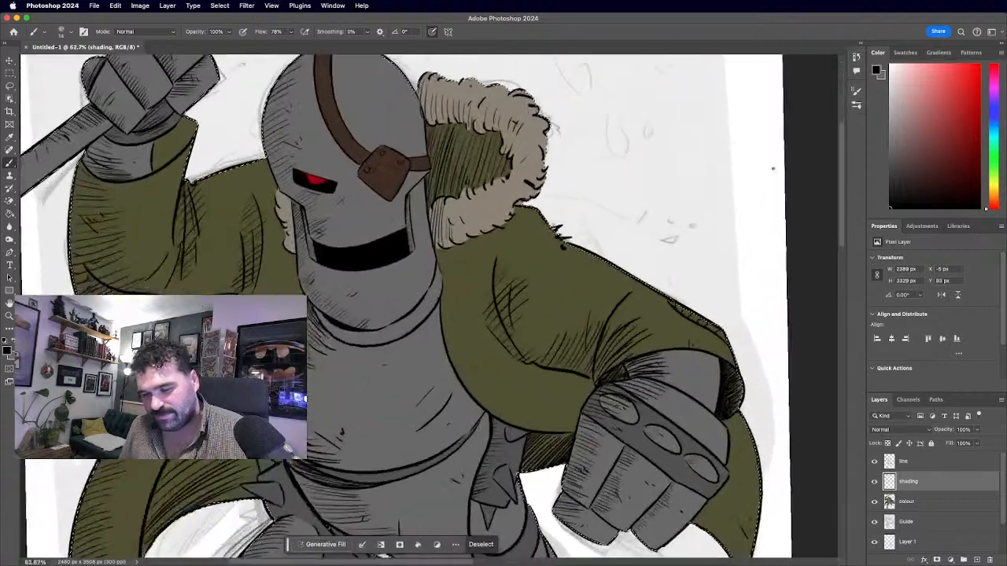
pyautogui.scroll(2, 394, 150)
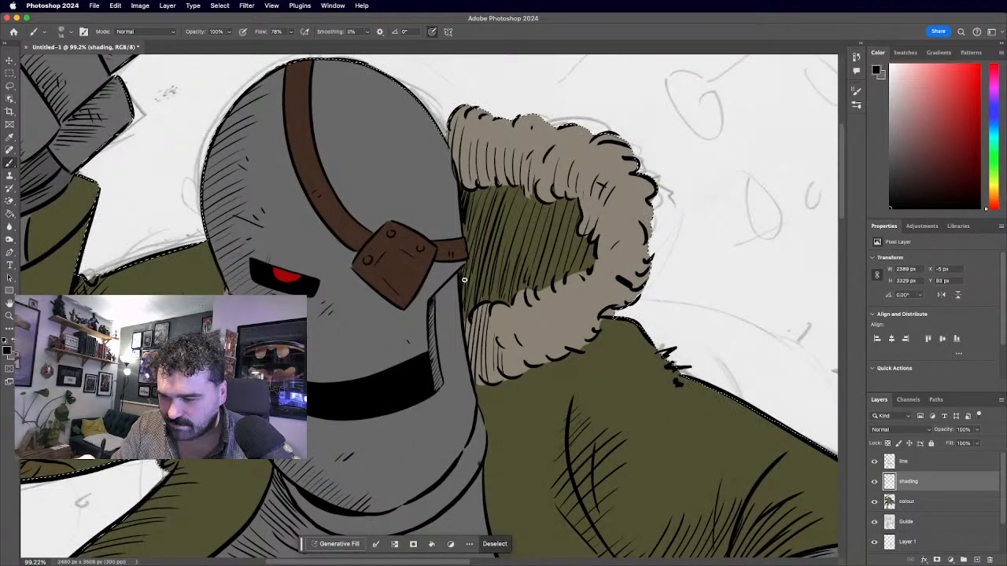
pyautogui.moveTo(474, 203); pyautogui.dragTo(468, 317)
pyautogui.moveTo(501, 223); pyautogui.dragTo(484, 299)
pyautogui.moveTo(504, 236); pyautogui.dragTo(488, 300)
pyautogui.moveTo(509, 268)
pyautogui.mouseDown()
pyautogui.moveTo(502, 303)
pyautogui.moveTo(465, 321)
pyautogui.mouseUp()
pyautogui.moveTo(465, 282)
pyautogui.mouseDown()
pyautogui.moveTo(461, 324)
pyautogui.moveTo(485, 307)
pyautogui.moveTo(471, 313)
pyautogui.moveTo(487, 283)
pyautogui.moveTo(504, 297)
pyautogui.moveTo(516, 261)
pyautogui.moveTo(507, 303)
pyautogui.mouseUp()
pyautogui.moveTo(519, 260); pyautogui.dragTo(512, 295)
# Add a denser layer of long hatch lines to the coat lining behind the torso and hip.
pyautogui.scroll(-6, 520, 274)
pyautogui.scroll(3, 429, 307)
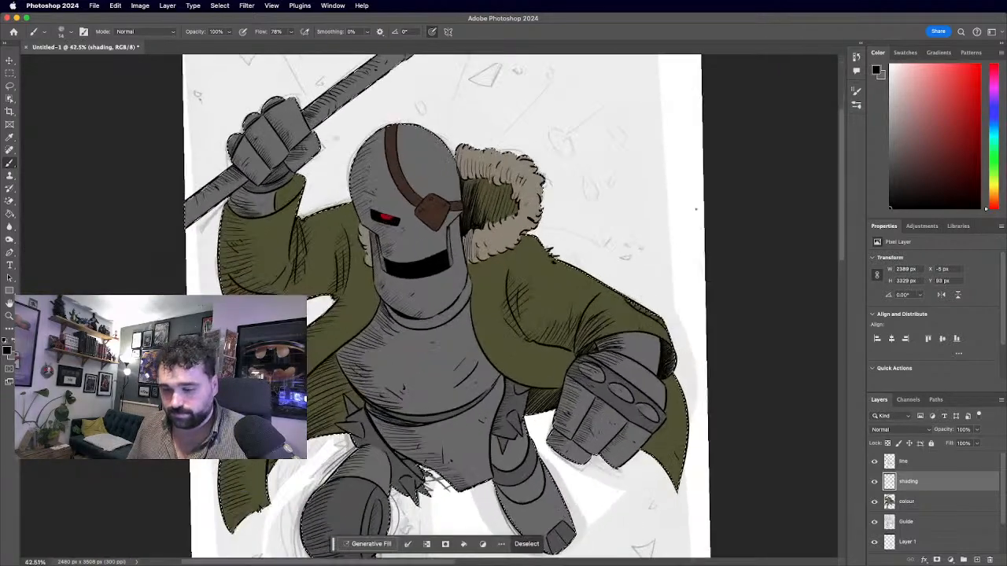
pyautogui.scroll(3, 429, 307)
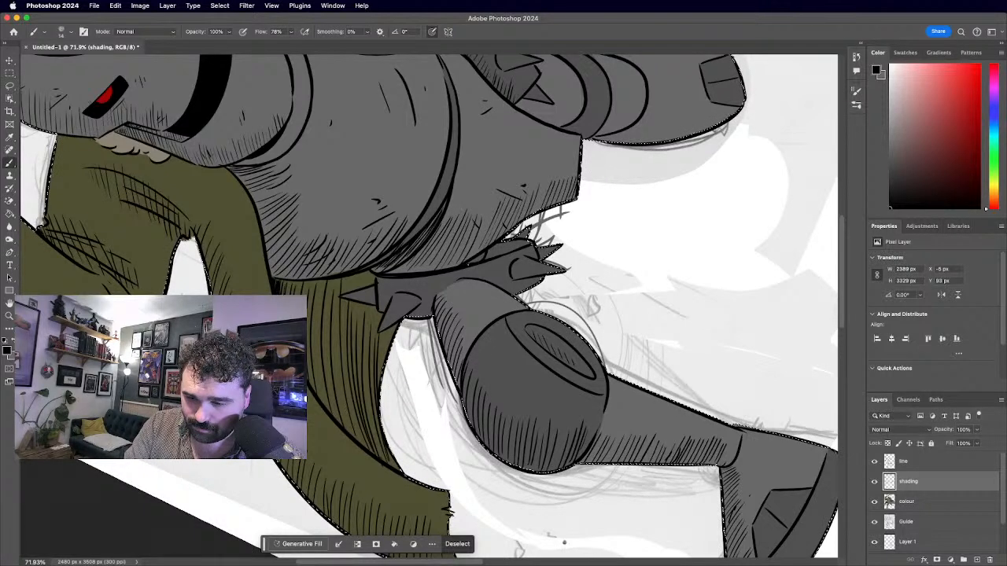
pyautogui.moveTo(317, 282); pyautogui.dragTo(314, 387)
pyautogui.moveTo(321, 283); pyautogui.dragTo(318, 396)
pyautogui.moveTo(326, 283); pyautogui.dragTo(327, 404)
pyautogui.moveTo(335, 286); pyautogui.dragTo(337, 400)
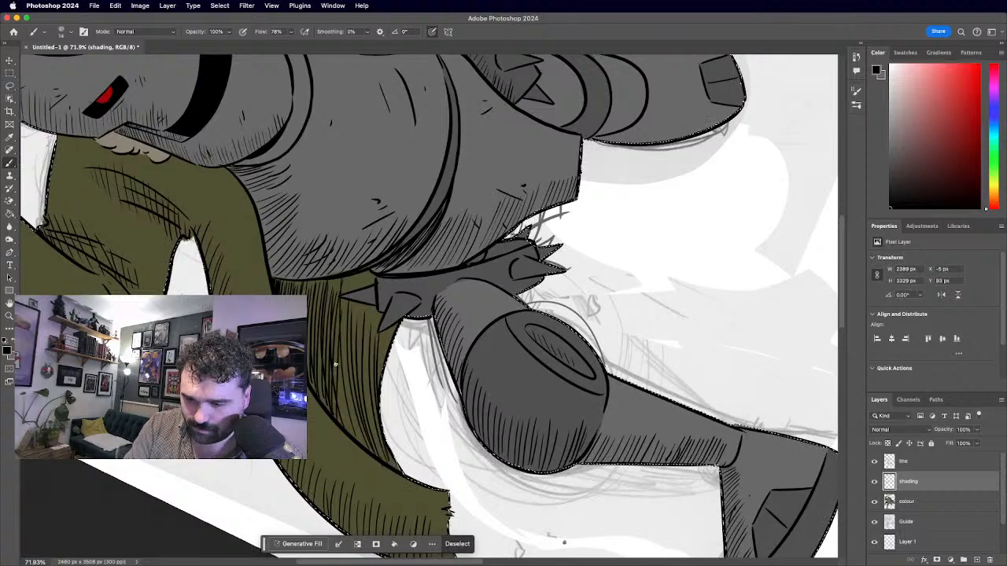
# Darken the coat lining between the torso's edge and the belt spikes with overlapping hatch strokes.
pyautogui.scroll(-5, 335, 364)
pyautogui.scroll(4, 352, 213)
pyautogui.scroll(-3, 352, 213)
pyautogui.scroll(3, 341, 217)
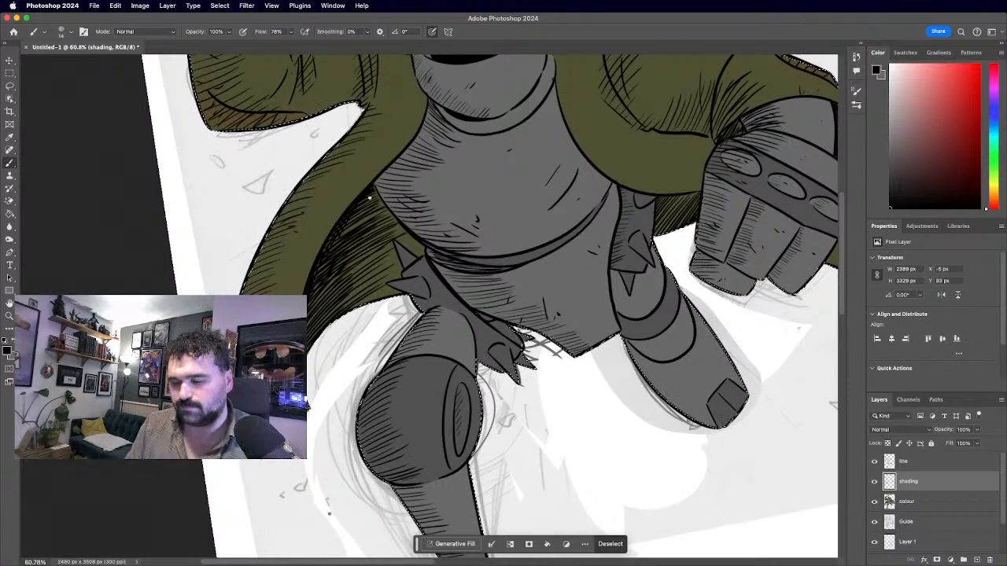
pyautogui.press('super+minus')
pyautogui.press('super+minus')
pyautogui.press('super+plus')
pyautogui.press('super+plus')
pyautogui.press('super+plus')
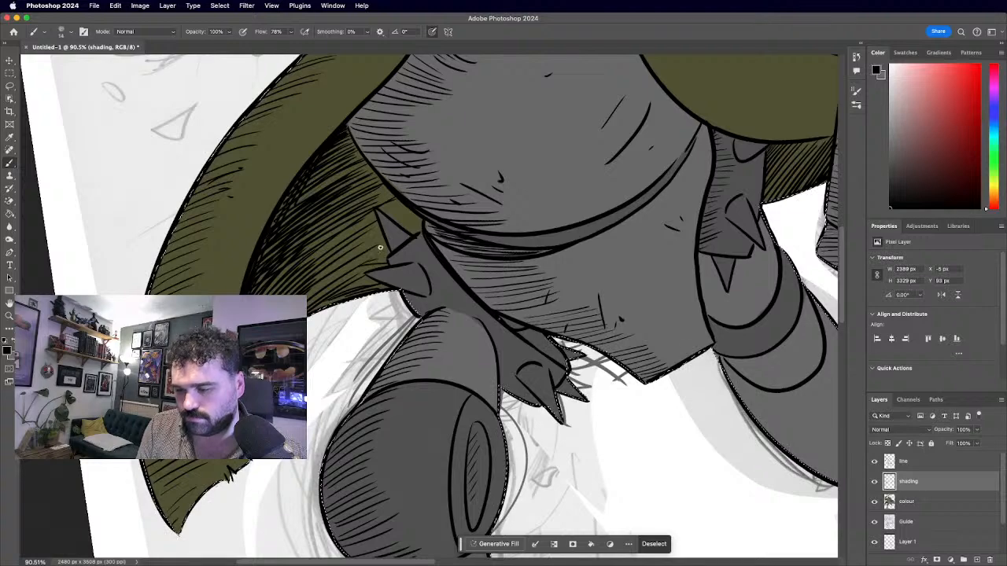
pyautogui.scroll(-4, 358, 266)
pyautogui.scroll(4, 346, 279)
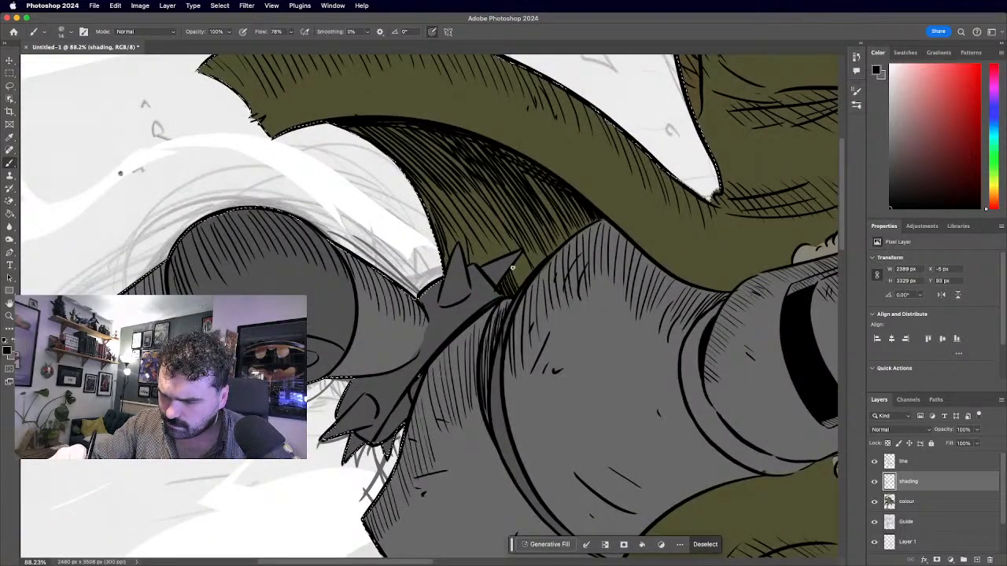
pyautogui.moveTo(537, 267)
pyautogui.mouseDown()
pyautogui.moveTo(531, 217)
pyautogui.moveTo(558, 250)
pyautogui.moveTo(546, 216)
pyautogui.mouseUp()
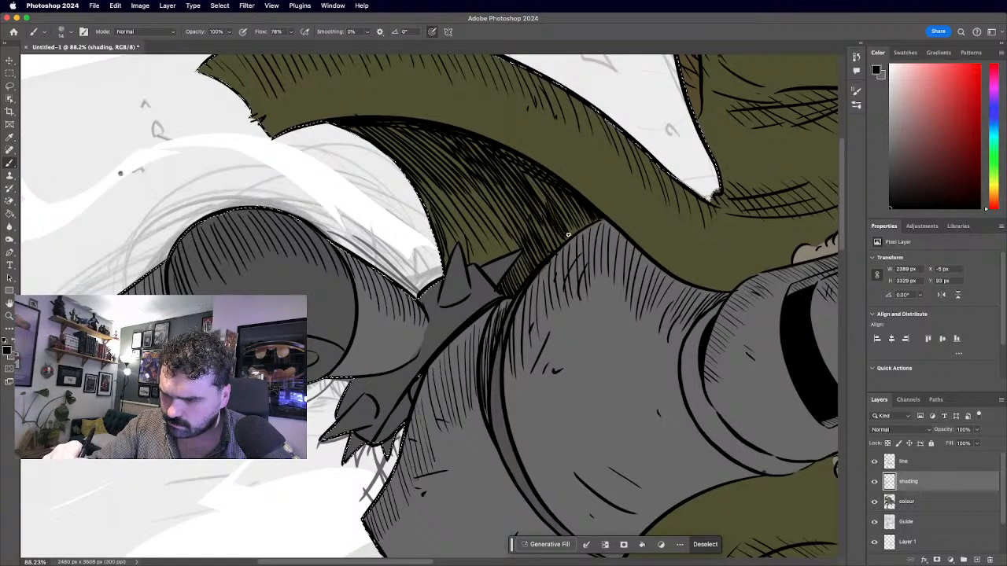
# Hatch the narrow strip of the spiked belt tucked beneath the torso's lower edge.
pyautogui.scroll(-5, 343, 340)
pyautogui.scroll(5, 343, 340)
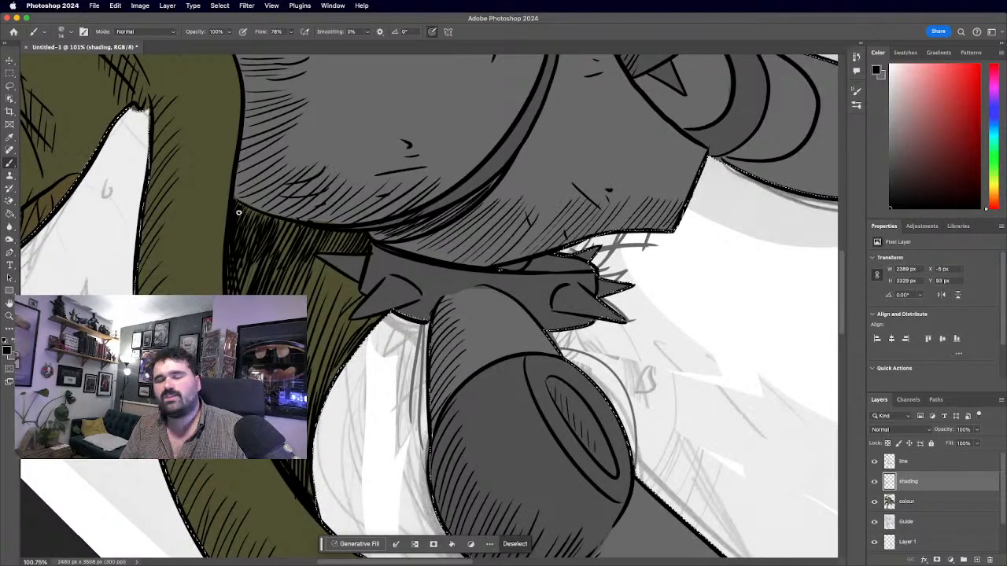
pyautogui.scroll(-5, 188, 209)
pyautogui.scroll(6, 429, 305)
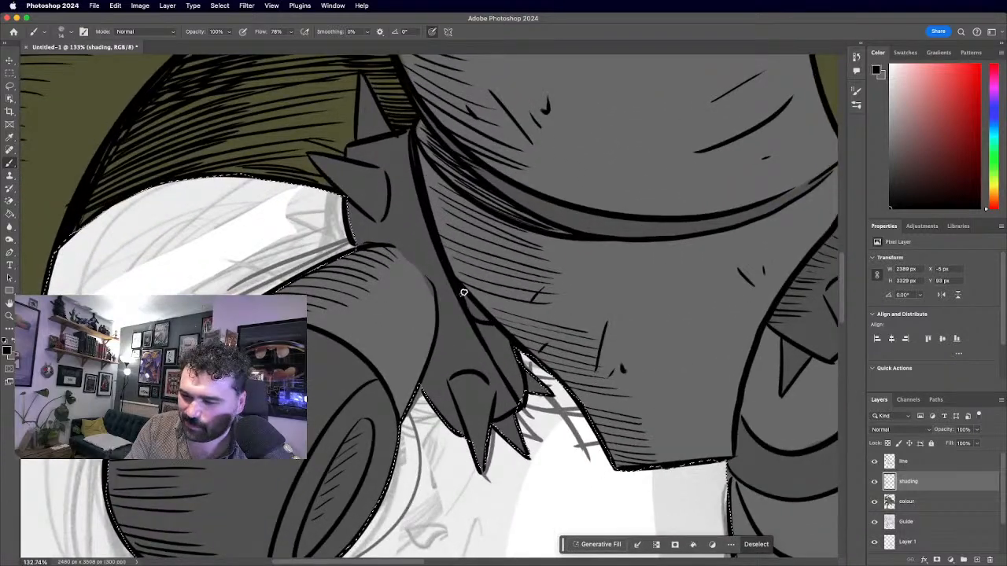
pyautogui.moveTo(467, 315)
pyautogui.mouseDown()
pyautogui.moveTo(489, 350)
pyautogui.moveTo(502, 323)
pyautogui.moveTo(508, 378)
pyautogui.moveTo(521, 355)
pyautogui.mouseUp()
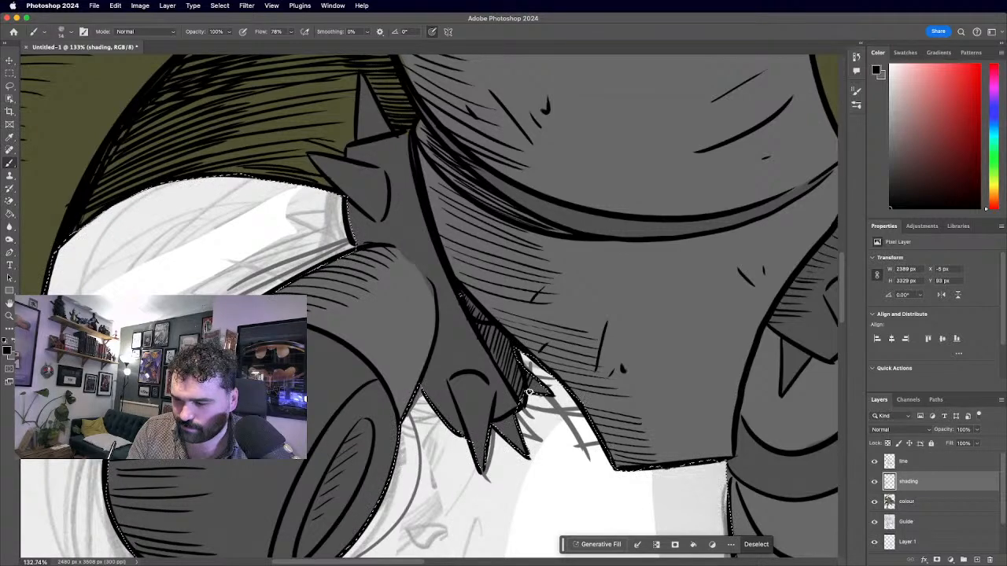
pyautogui.scroll(-5, 541, 354)
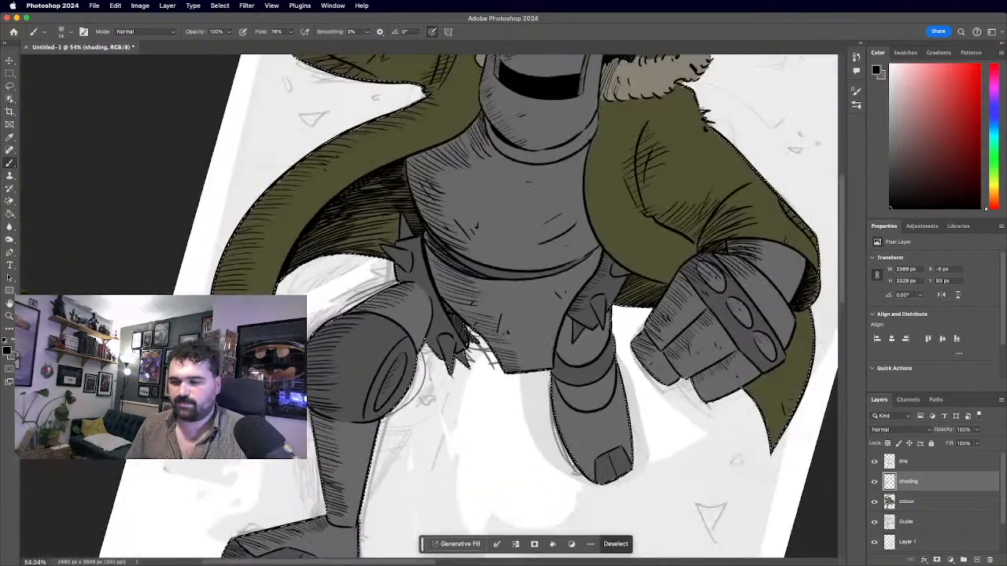
# Hatch the strap and spikes of the belt at the hip on the bent-knee side.
pyautogui.scroll(1, 541, 354)
pyautogui.scroll(5, 432, 302)
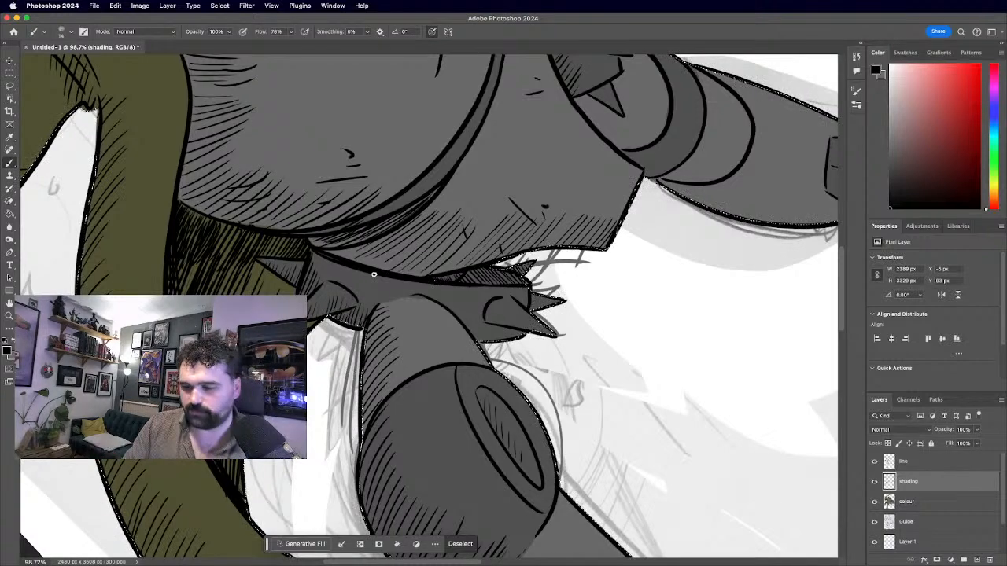
pyautogui.scroll(-5, 373, 278)
pyautogui.scroll(3, 373, 278)
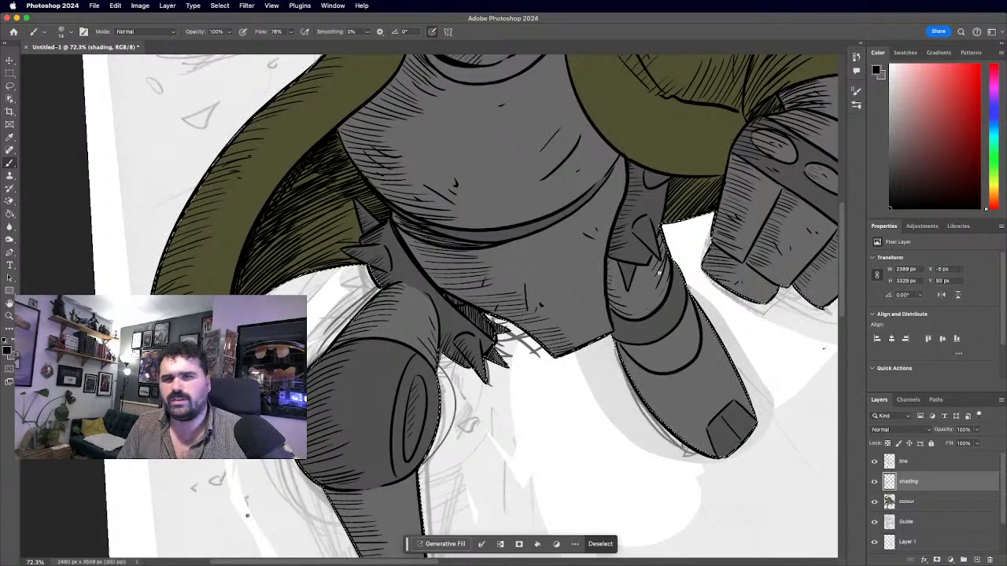
# Hatch the spikes and strap of the belt at the hip nearest the lowered fist.
pyautogui.scroll(3, 449, 321)
pyautogui.hscroll(3, 295, 287)
pyautogui.scroll(-2, 295, 287)
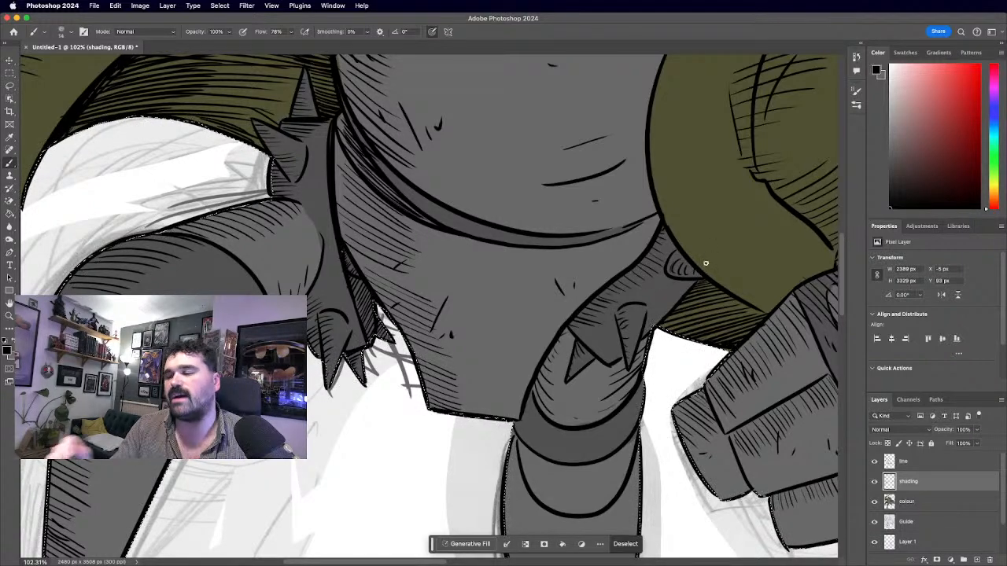
pyautogui.press('super+minus')
pyautogui.press('super+minus')
pyautogui.press('super+minus')
pyautogui.press('super+plus')
pyautogui.press('super+plus')
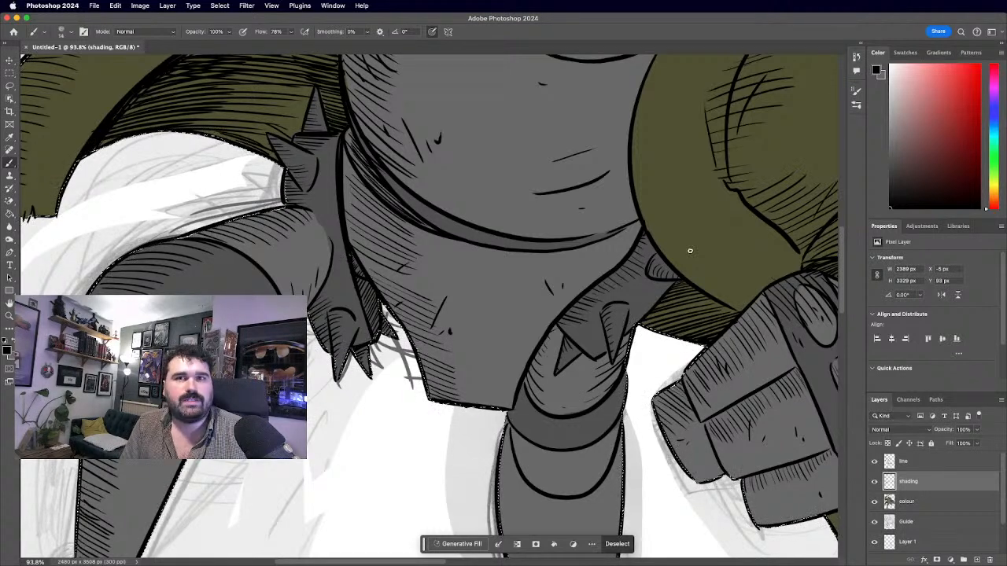
# Make the shading layer the active layer again.
pyautogui.scroll(-5, 361, 358)
pyautogui.scroll(3, 361, 357)
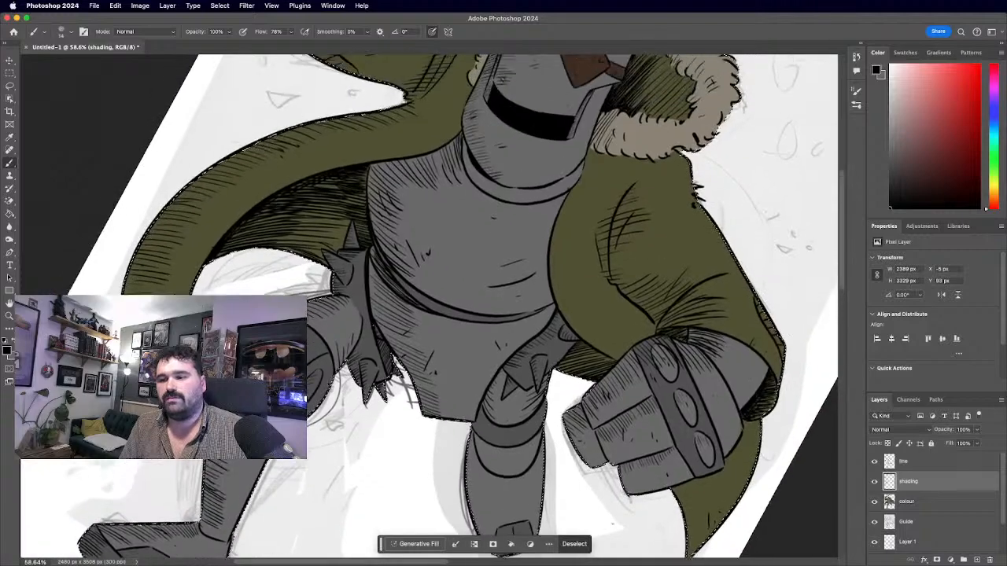
pyautogui.scroll(4, 361, 358)
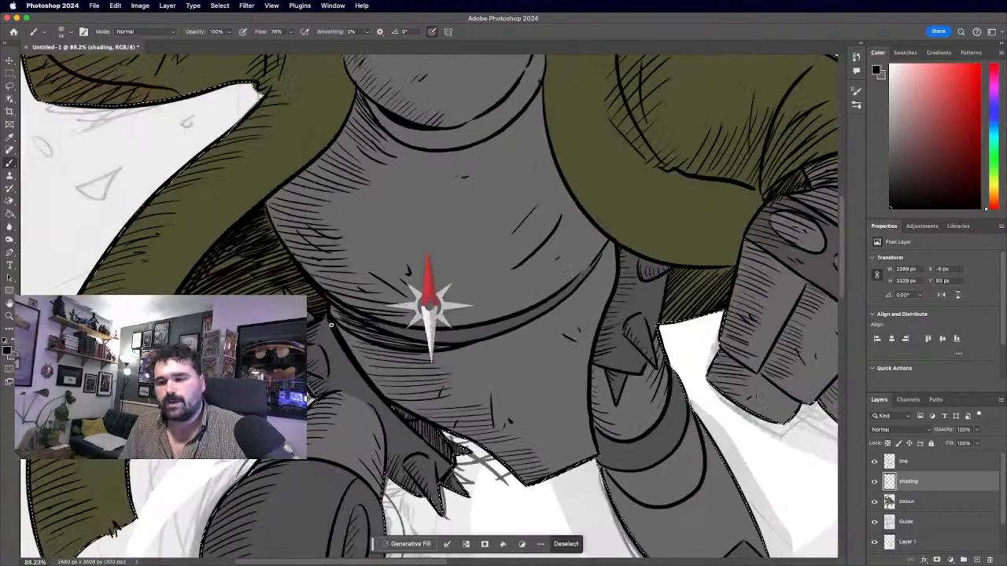
pyautogui.scroll(3, 348, 455)
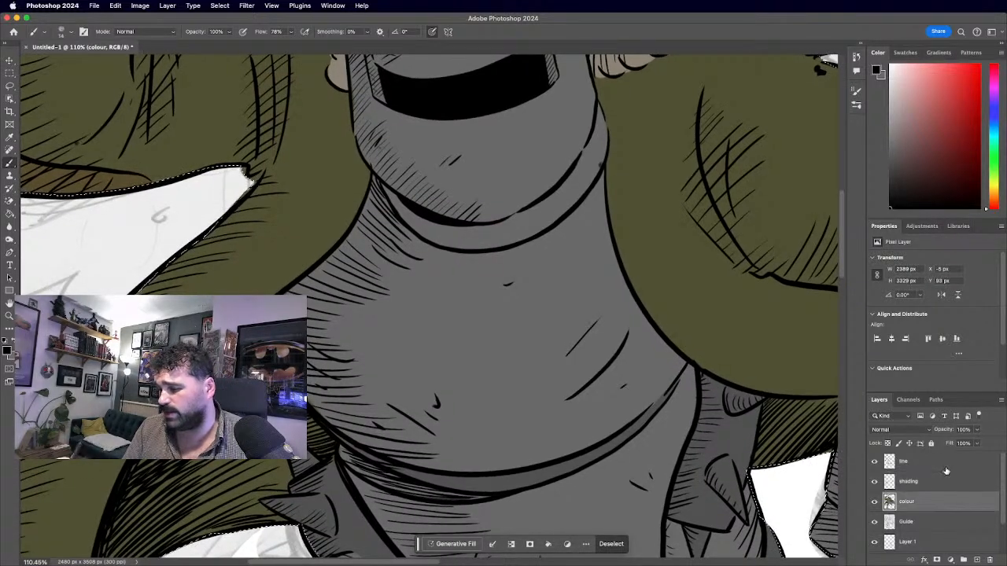
pyautogui.hotkey('alt', ']')
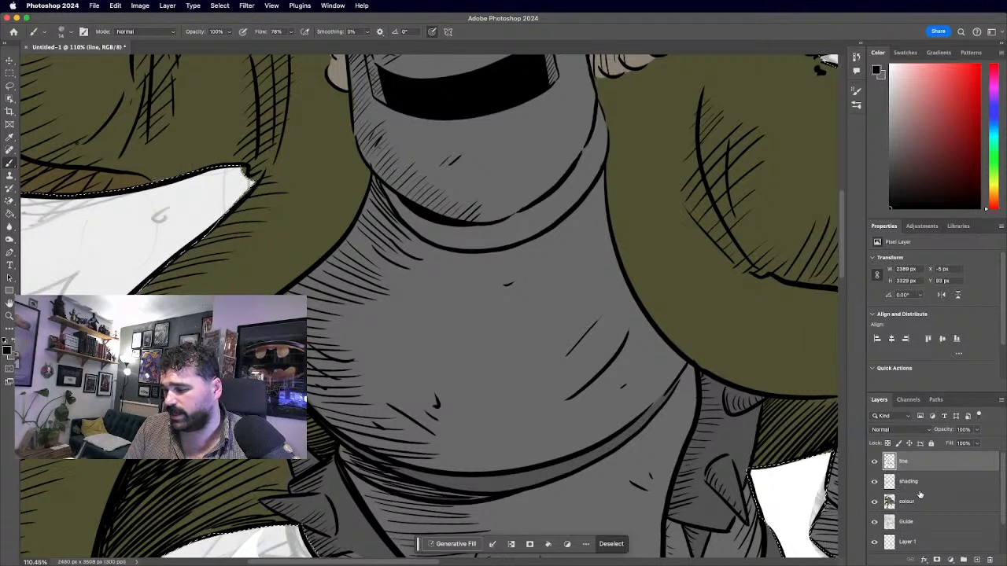
pyautogui.click(911, 501)
pyautogui.click(914, 487)
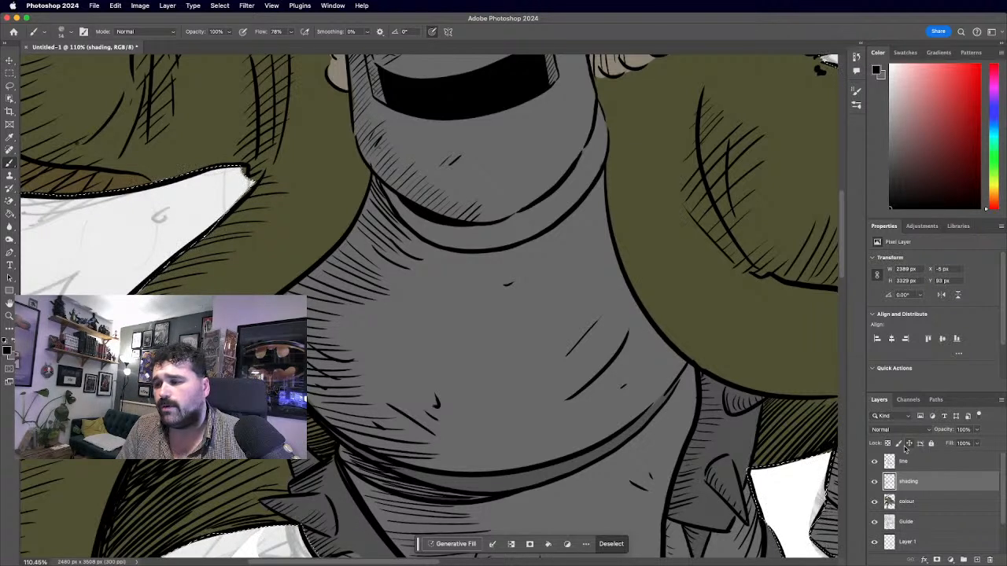
# Add a short, thick black mark to the upper chest below the neck.
pyautogui.scroll(-8, 425, 299)
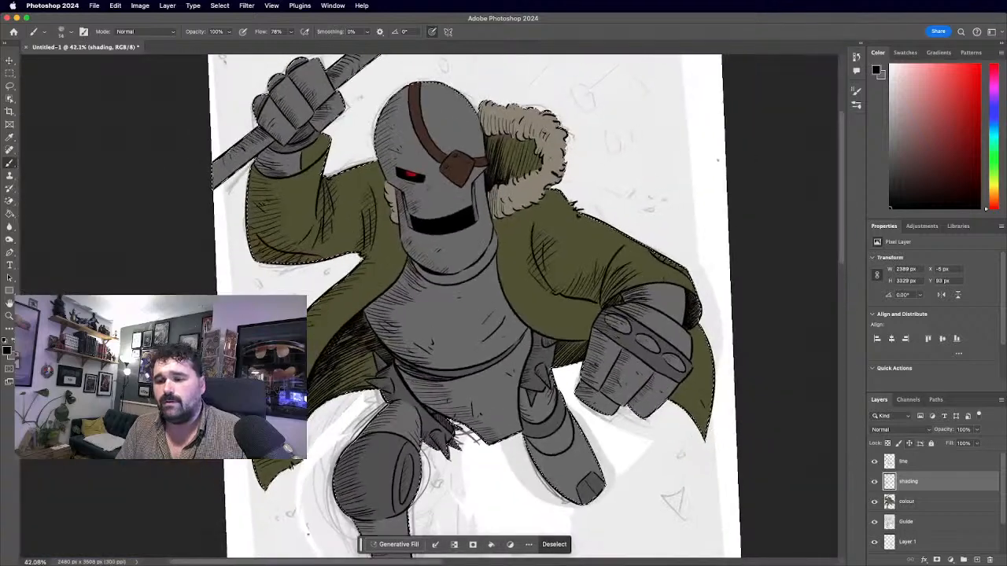
pyautogui.scroll(2, 424, 299)
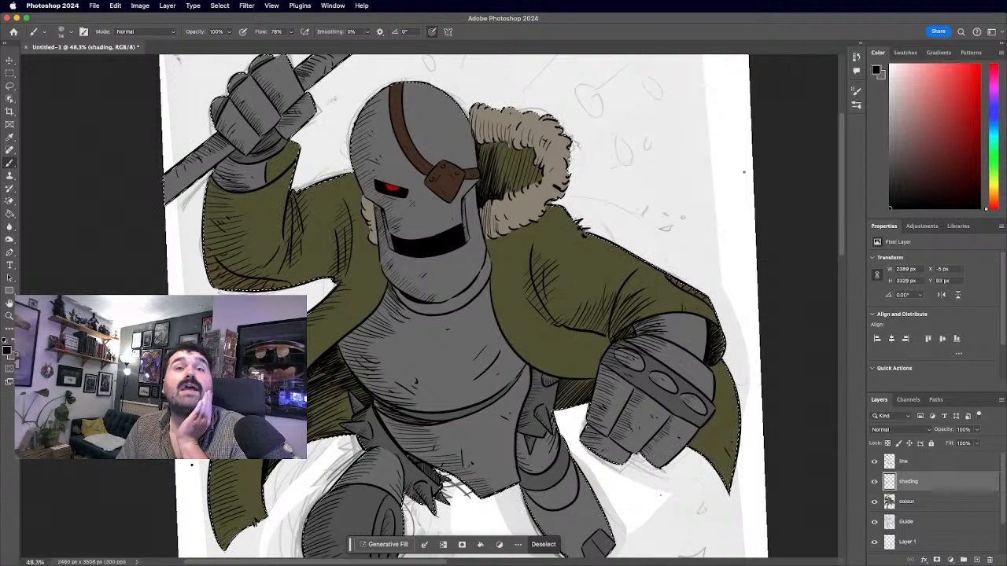
pyautogui.scroll(5, 429, 306)
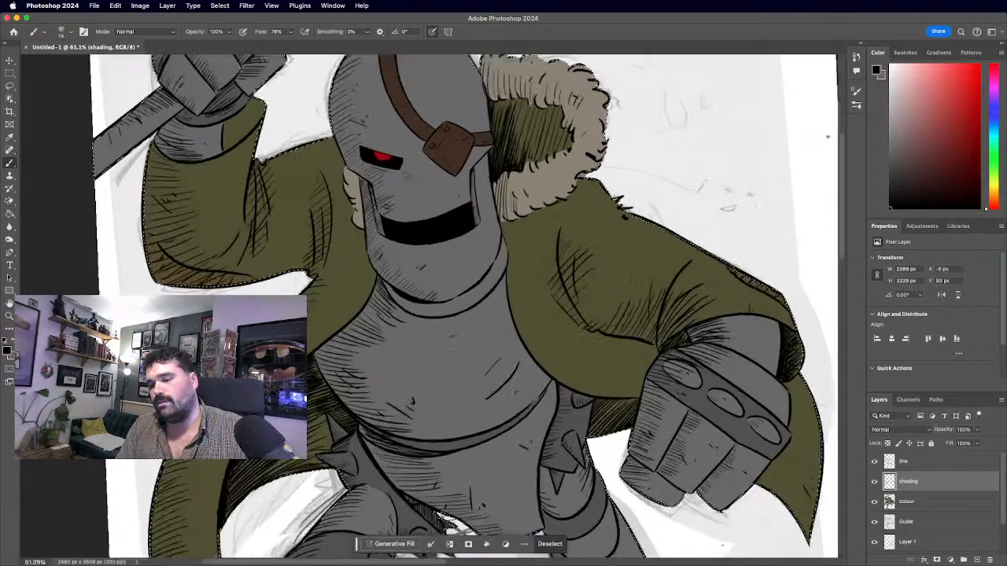
pyautogui.scroll(3, 313, 426)
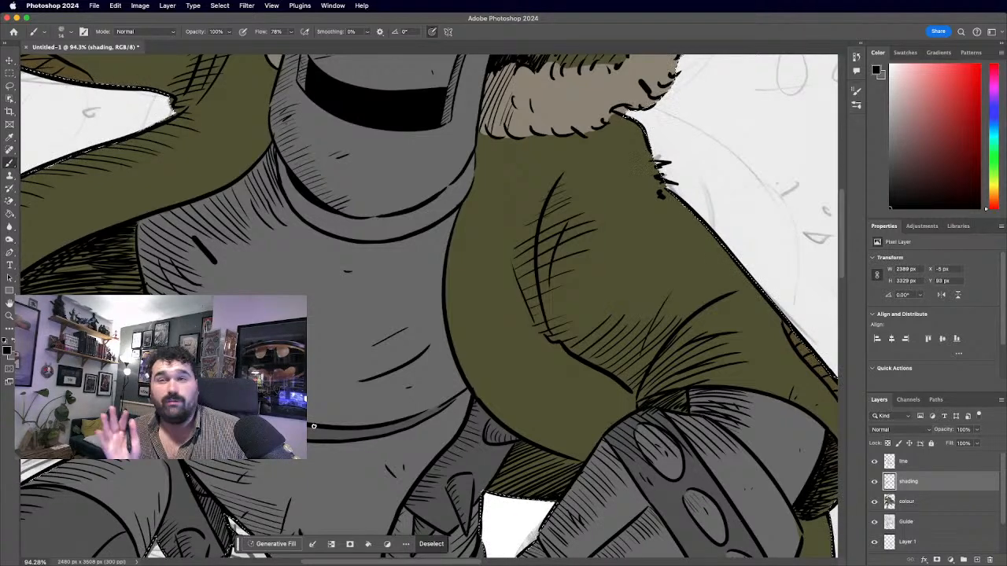
pyautogui.scroll(3, 338, 417)
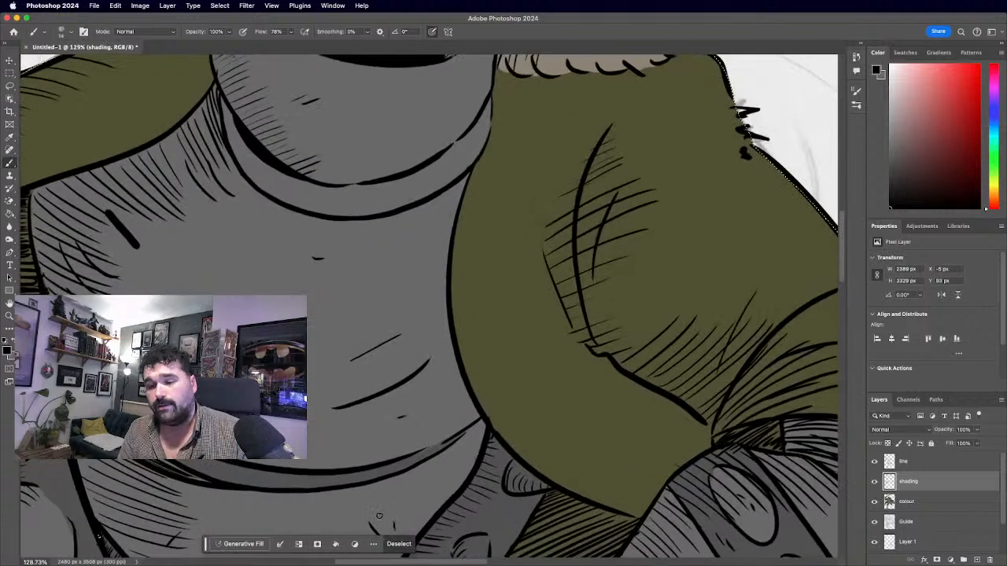
# Add small hatch strokes to the neck collar beneath the jaw, on the side nearest the lowered arm.
pyautogui.scroll(3, 429, 307)
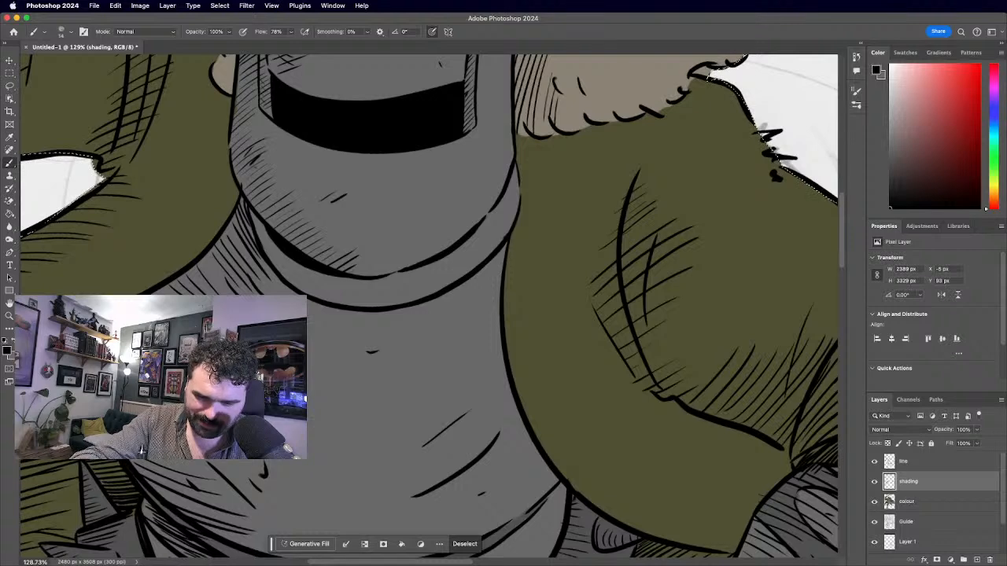
pyautogui.press('r')
pyautogui.press('Escape')
pyautogui.scroll(2, 429, 306)
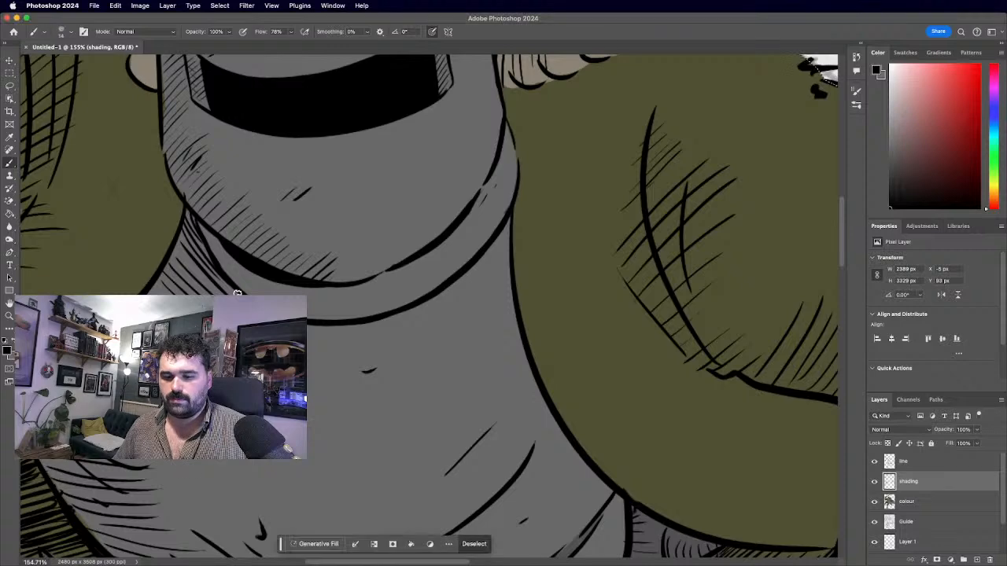
pyautogui.scroll(-2, 429, 306)
pyautogui.scroll(3, 428, 307)
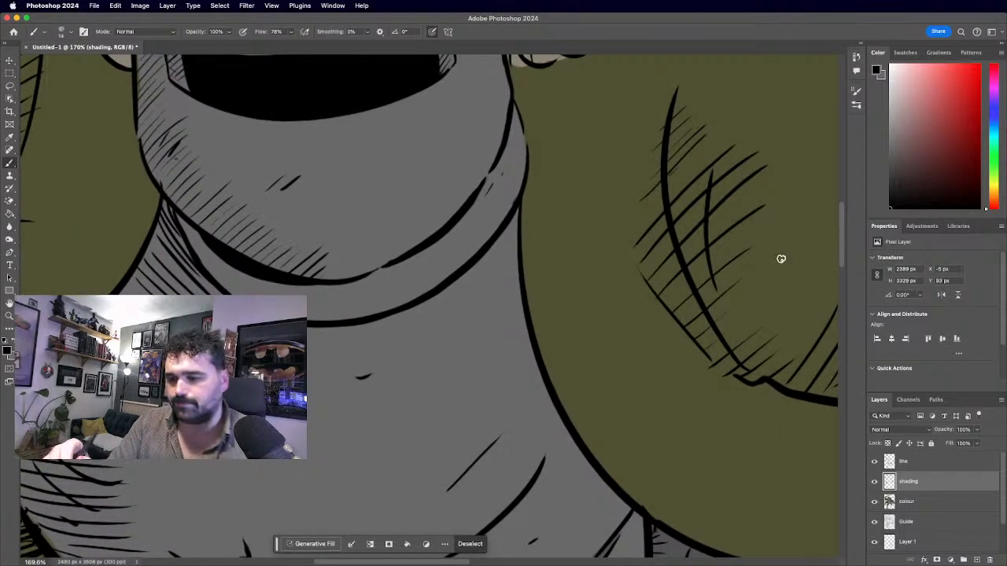